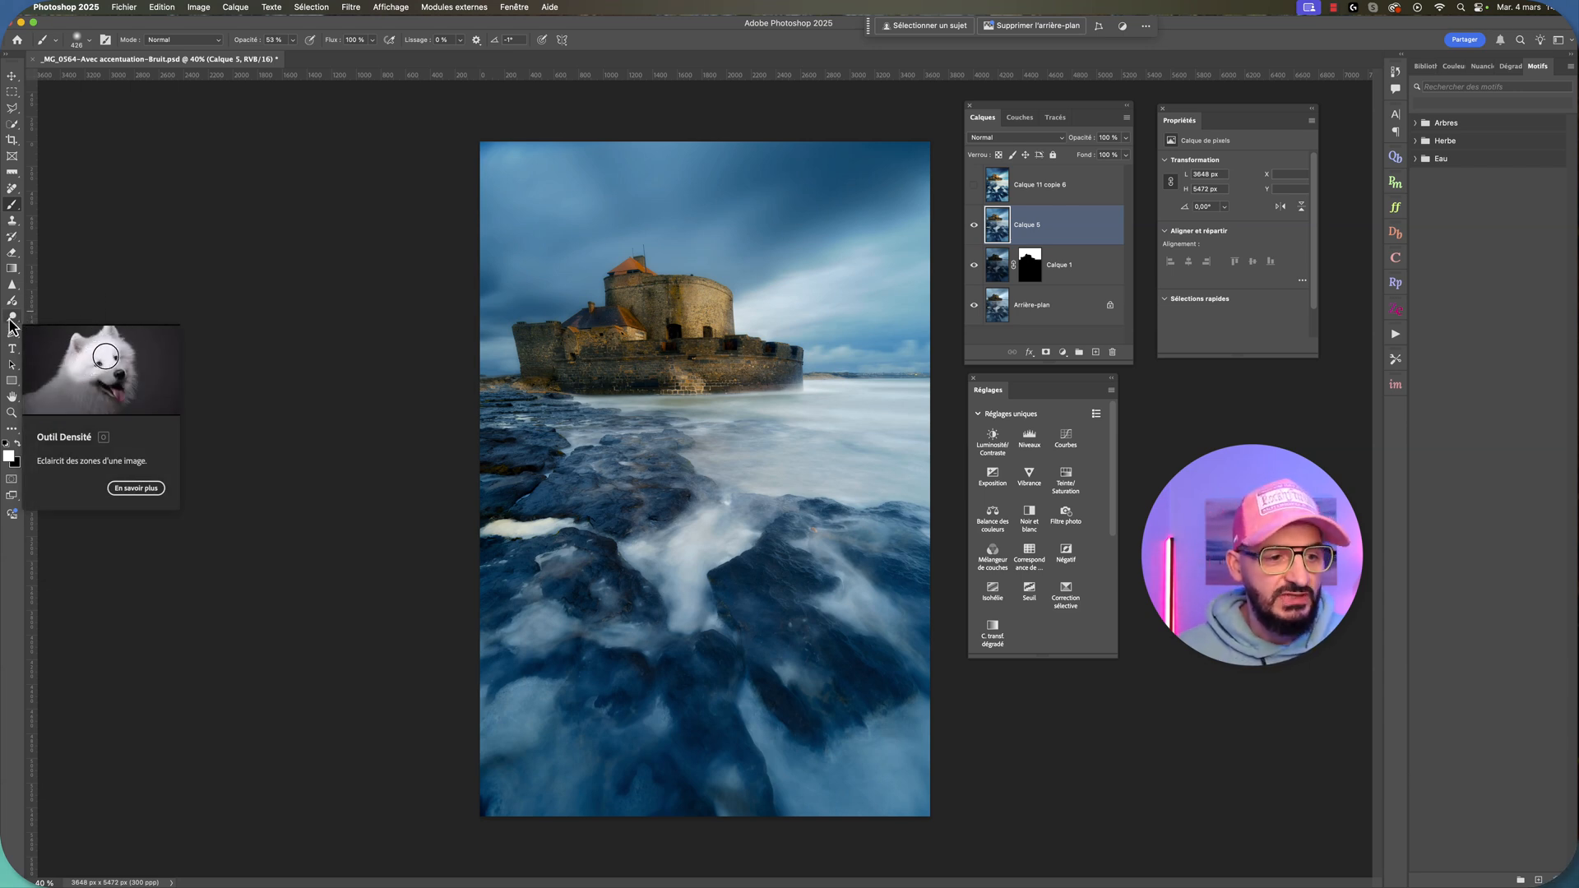
Step: Activate the Dodge tool (Outil Densité -) from the toning tool group
{"action": "left_click", "coordinate": [12, 321]}
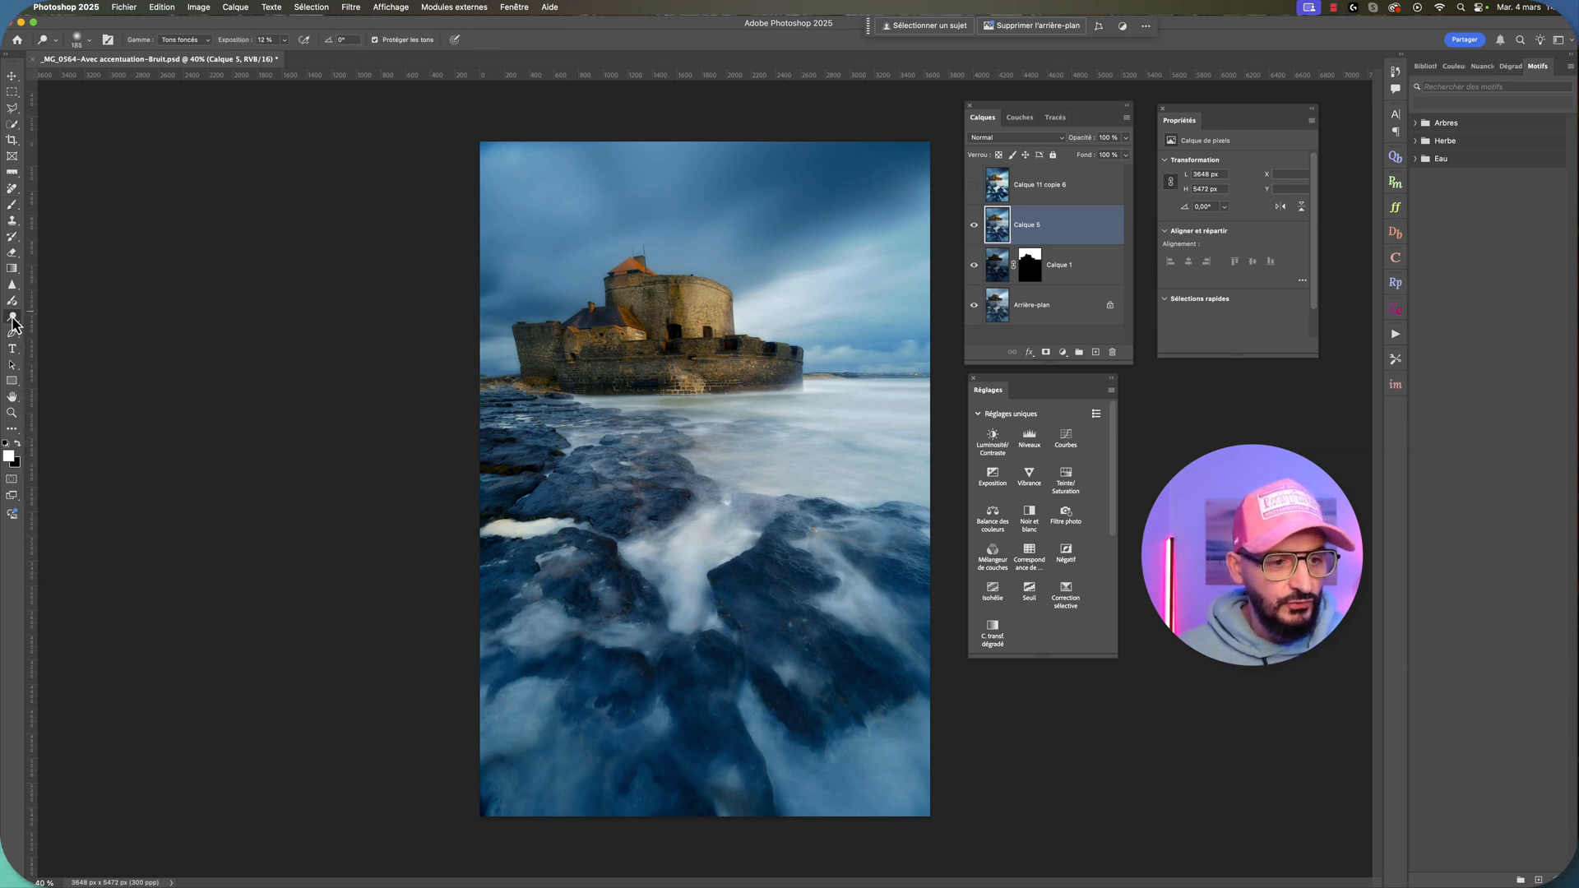
{"action": "left_click", "coordinate": [14, 323]}
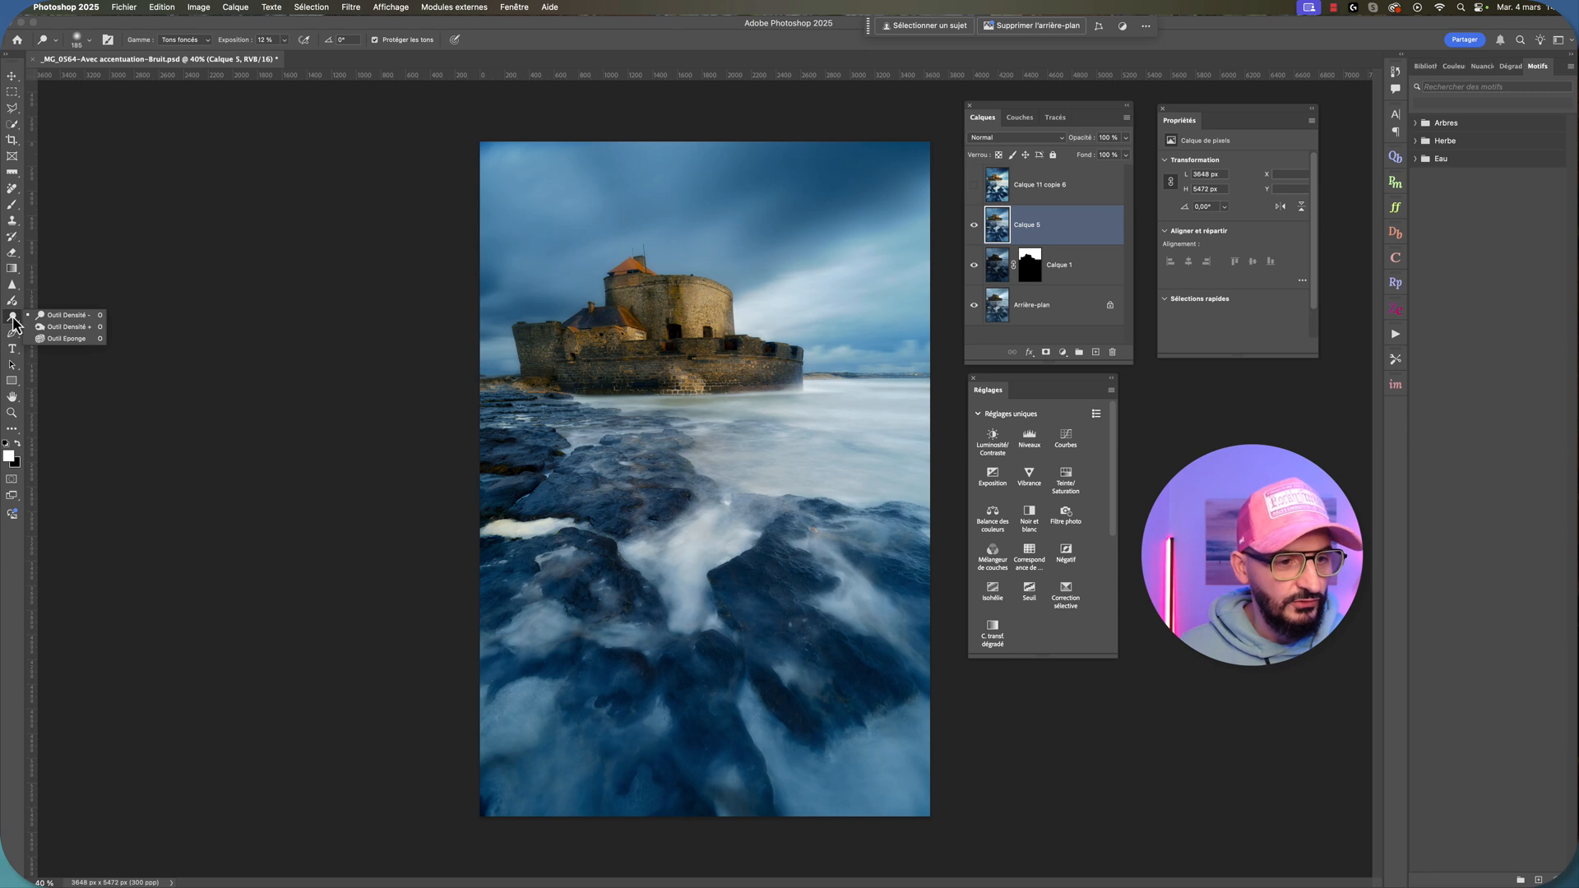
{"action": "left_click", "coordinate": [67, 326]}
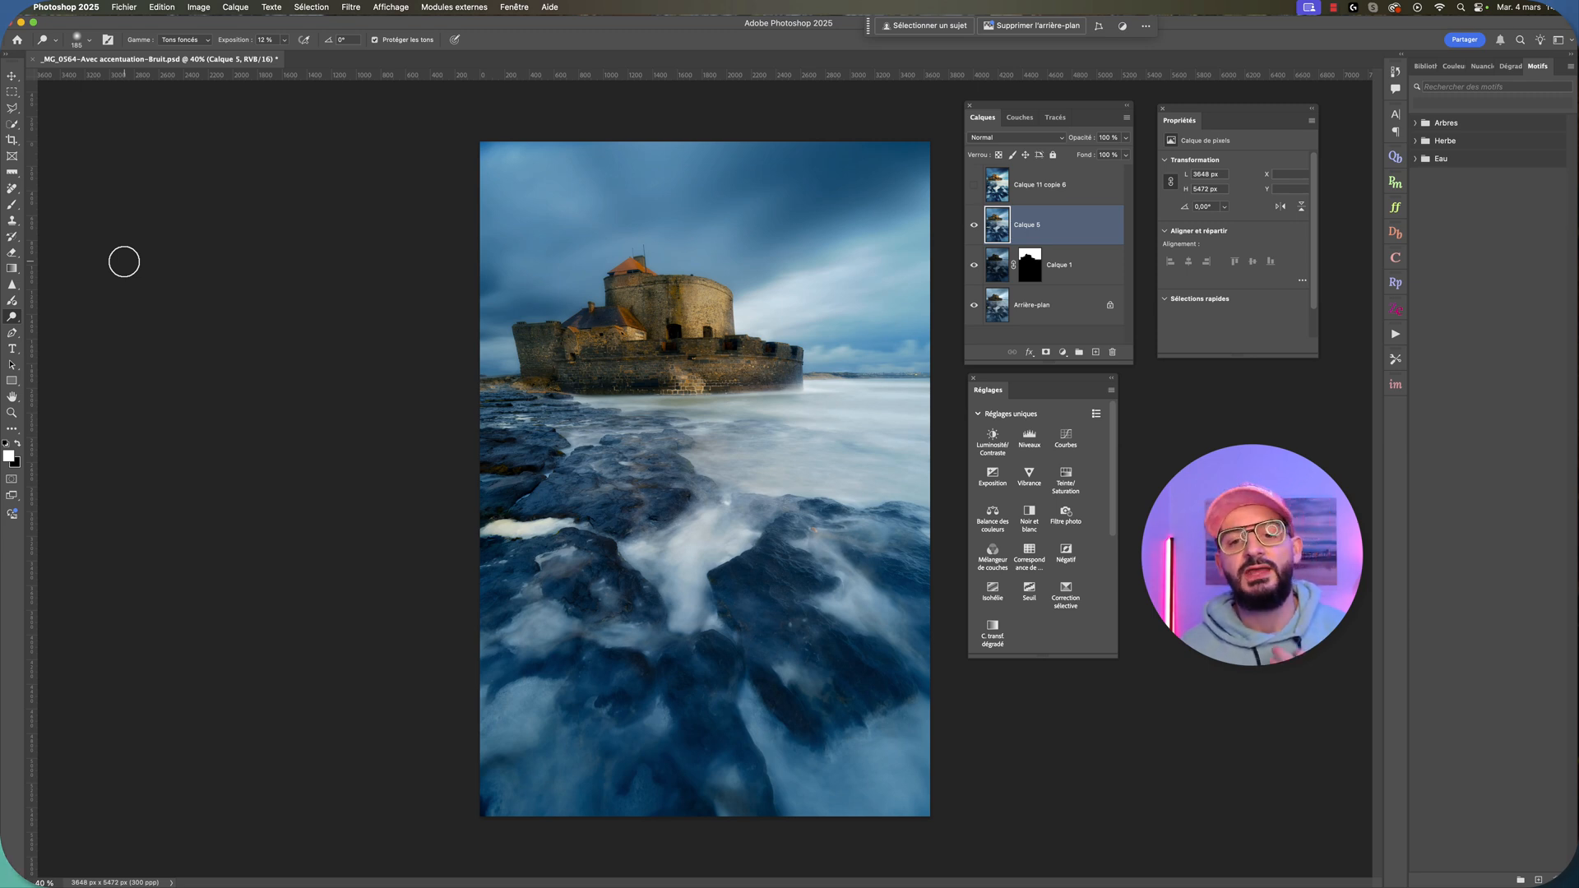
{"action": "right_click", "coordinate": [12, 320]}
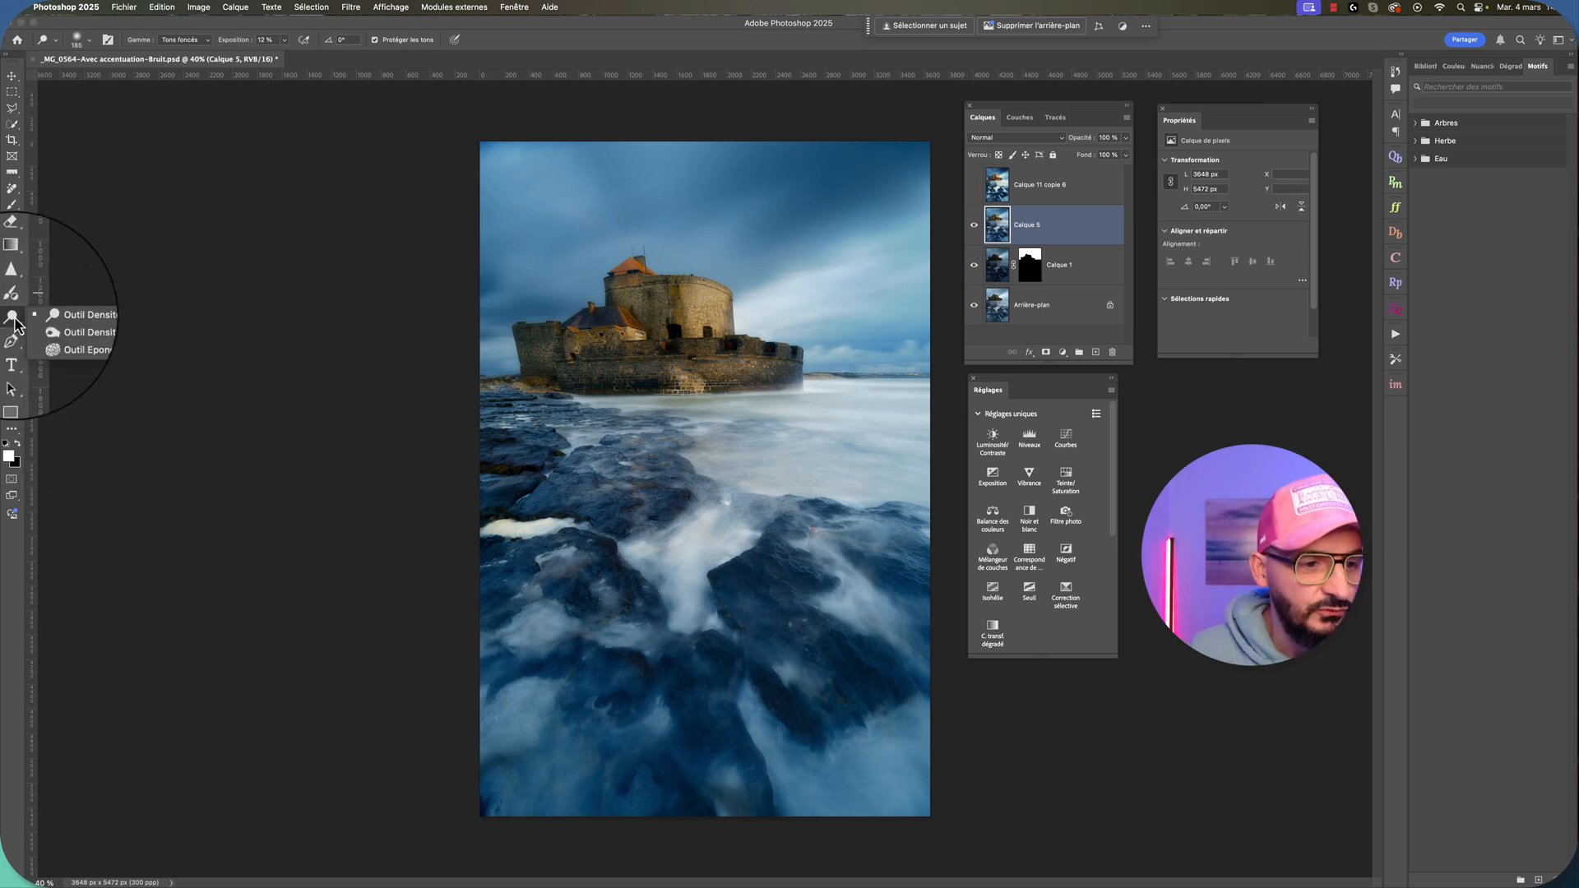
{"action": "left_click", "coordinate": [66, 322]}
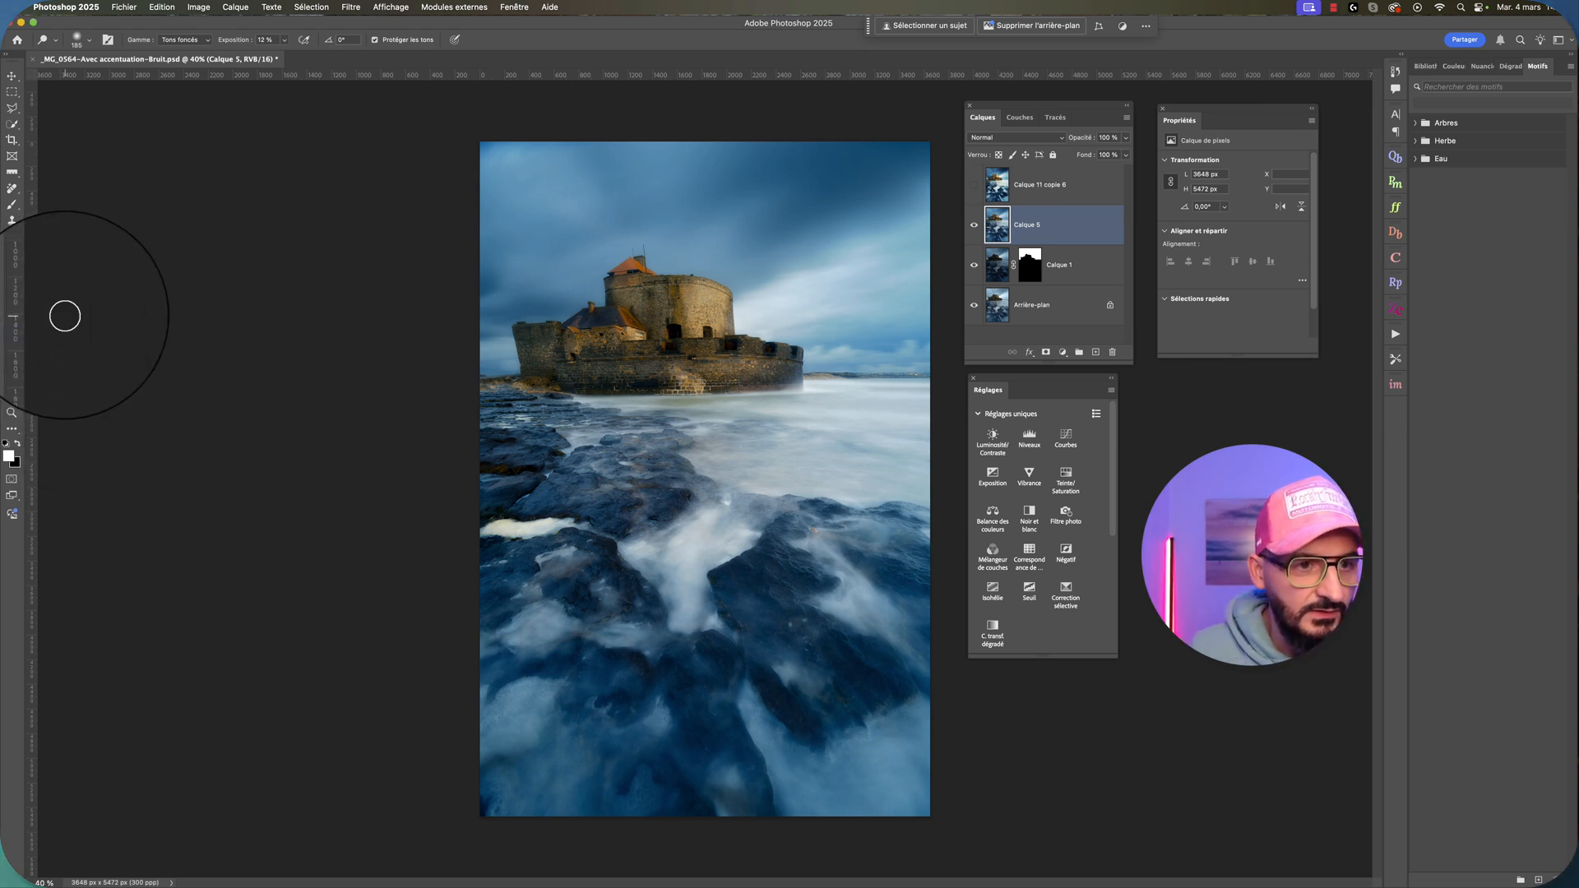
Step: Set the Dodge tool's tonal range (Gamme) to highlights (Tons clairs)
{"action": "left_click", "coordinate": [206, 45]}
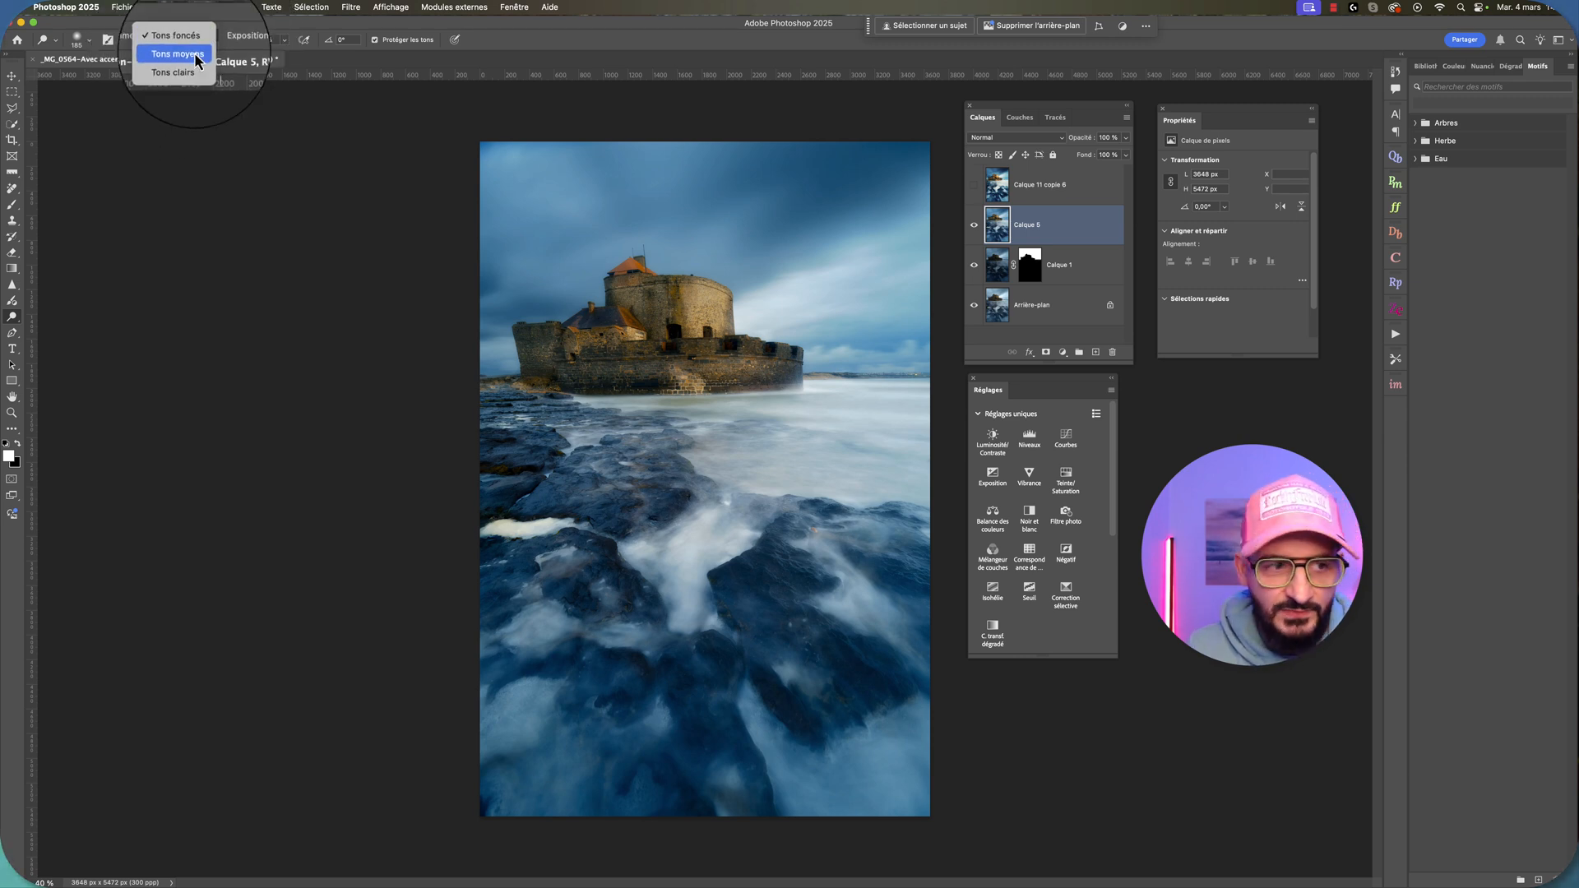
{"action": "left_click", "coordinate": [12, 318]}
{"action": "right_click", "coordinate": [12, 318]}
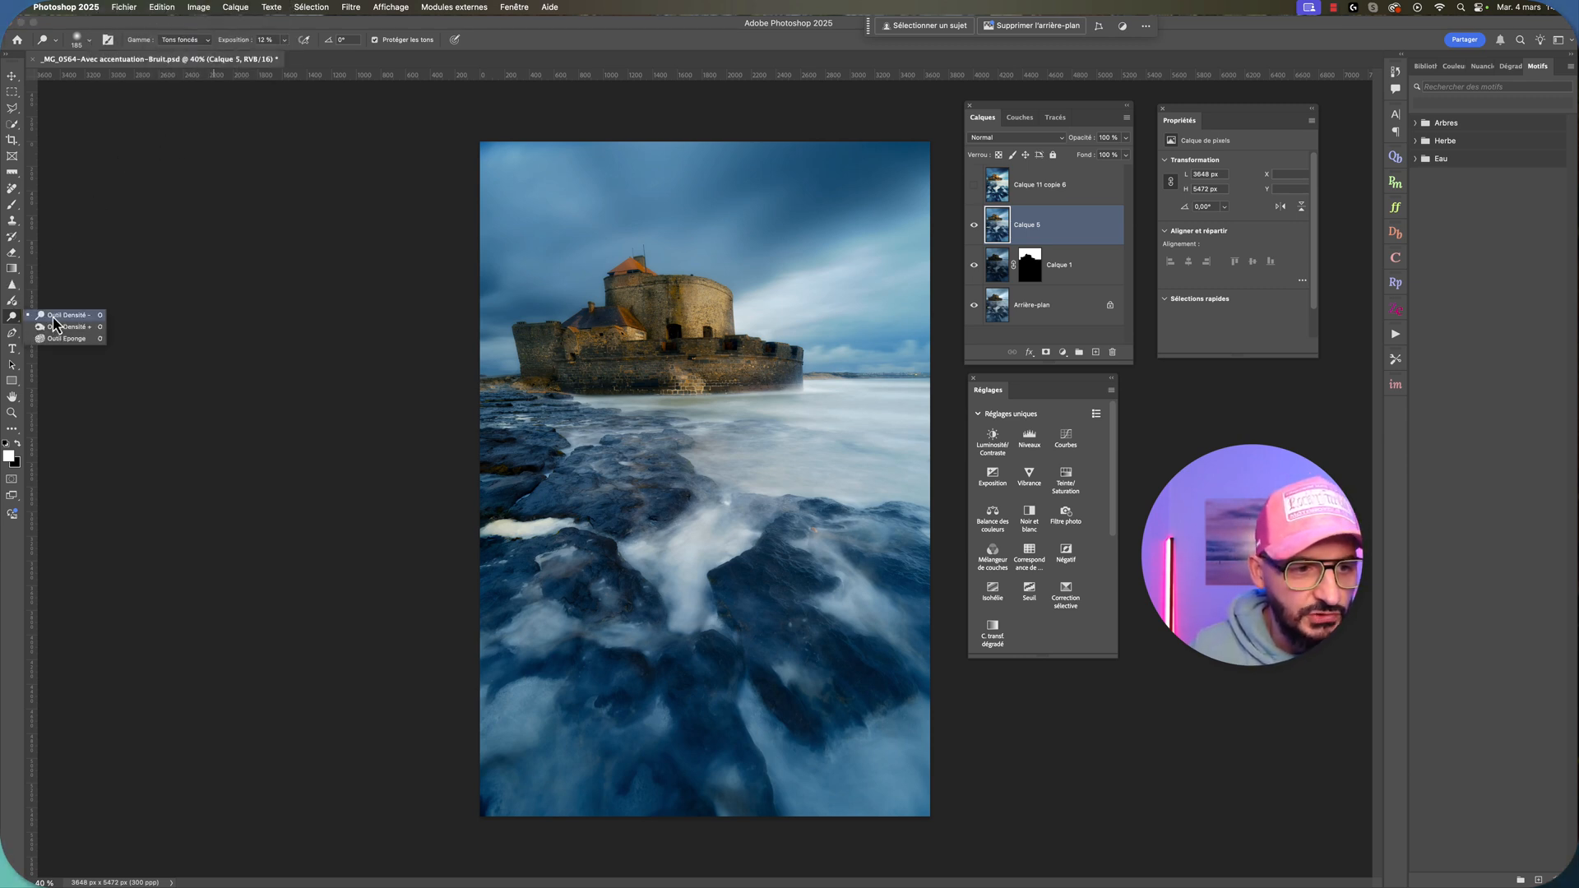
{"action": "left_click", "coordinate": [54, 317]}
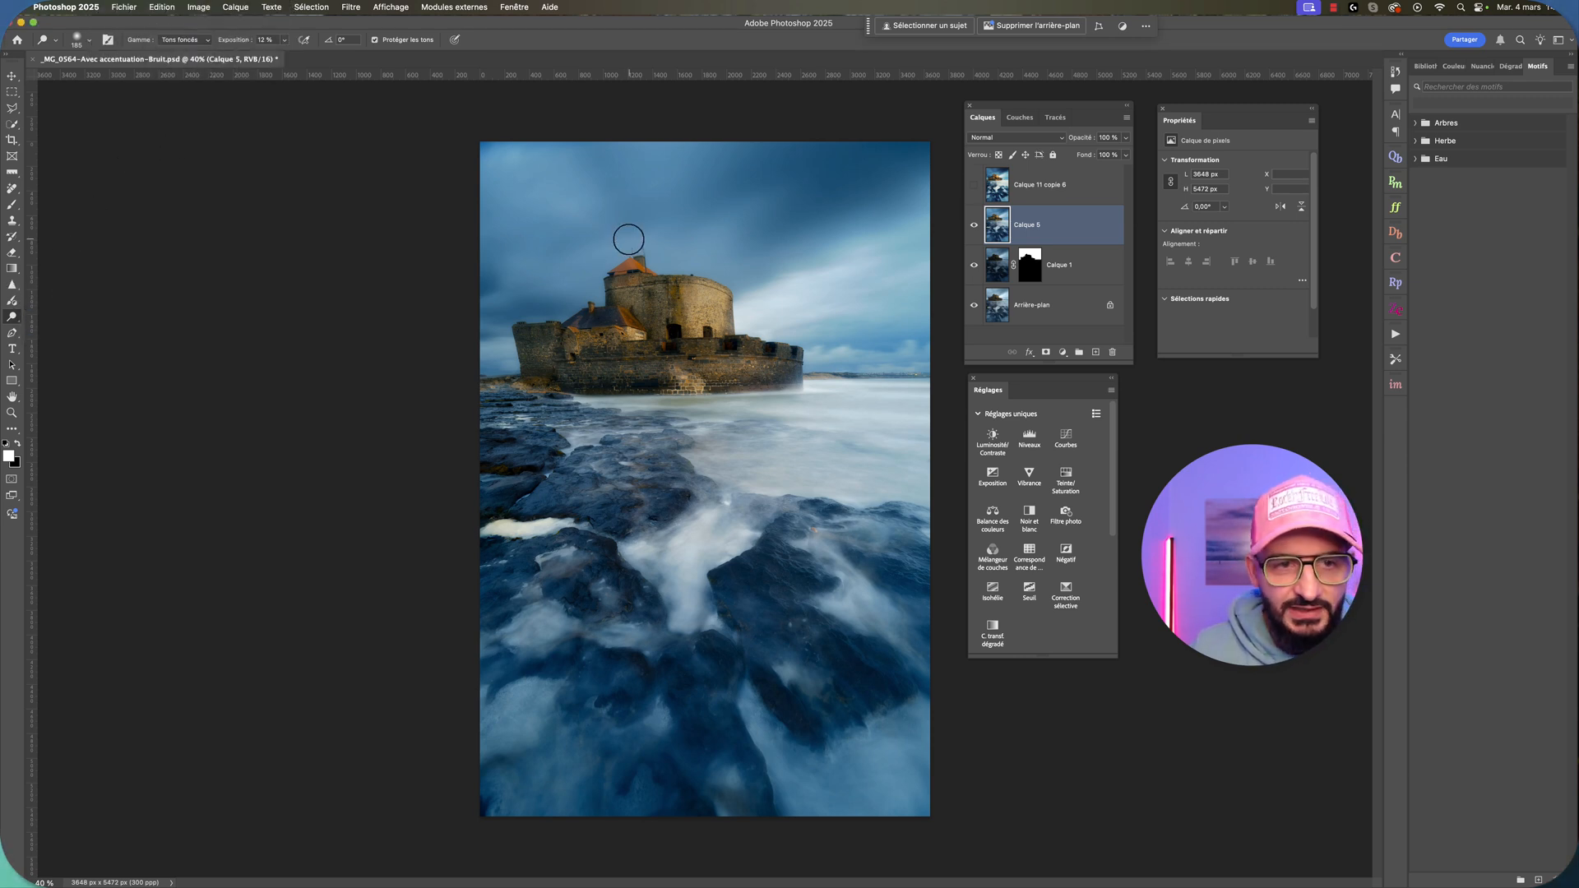
{"action": "left_click", "coordinate": [206, 41]}
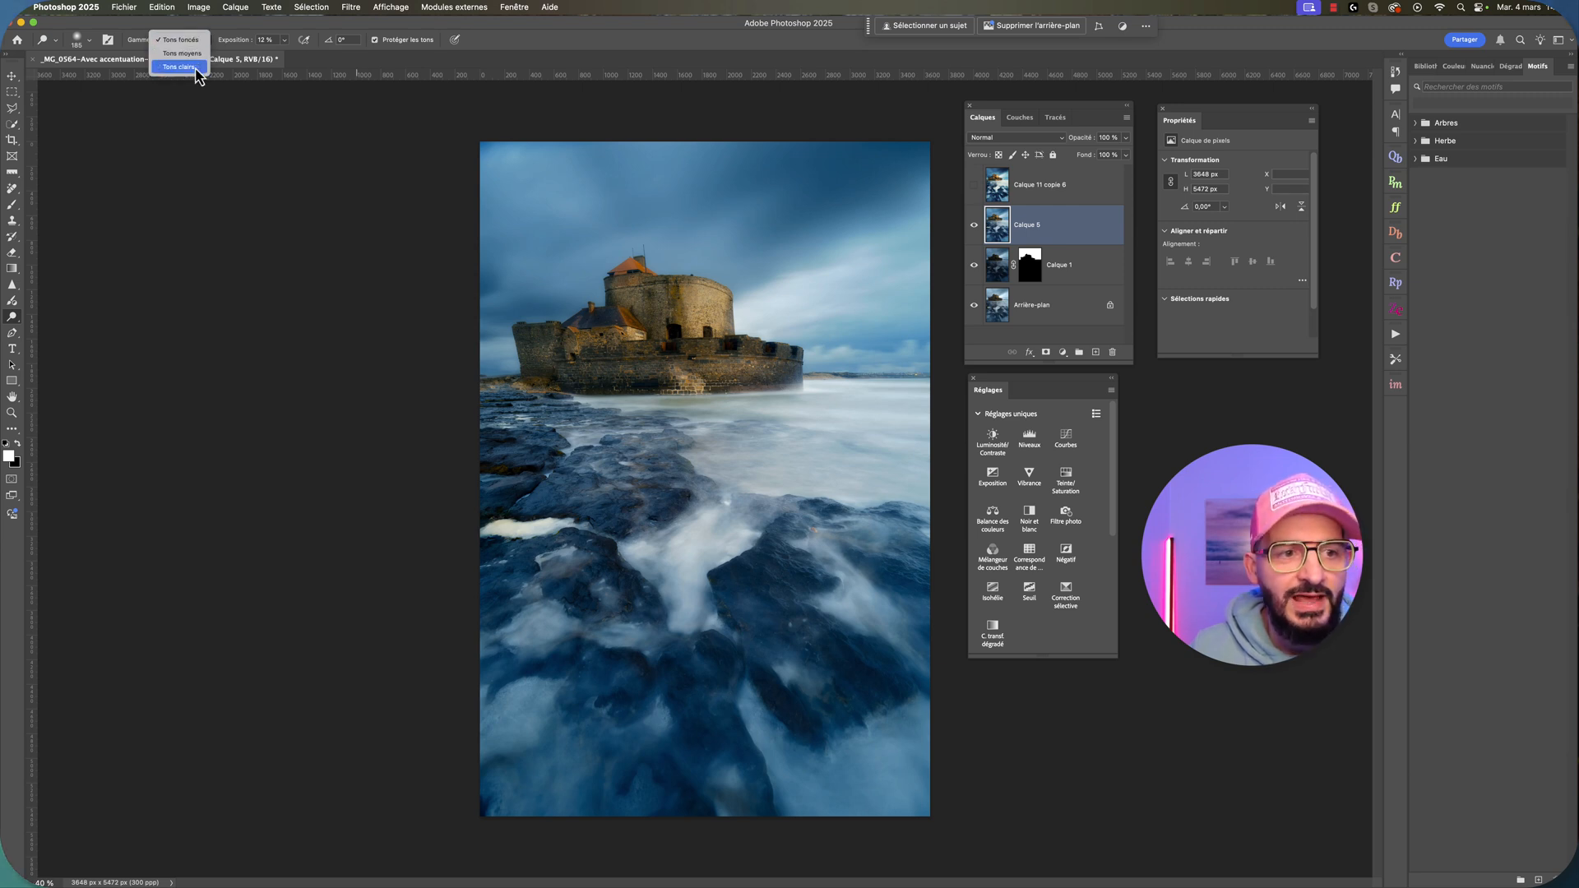
{"action": "left_click", "coordinate": [196, 69]}
{"action": "right_click", "coordinate": [12, 319]}
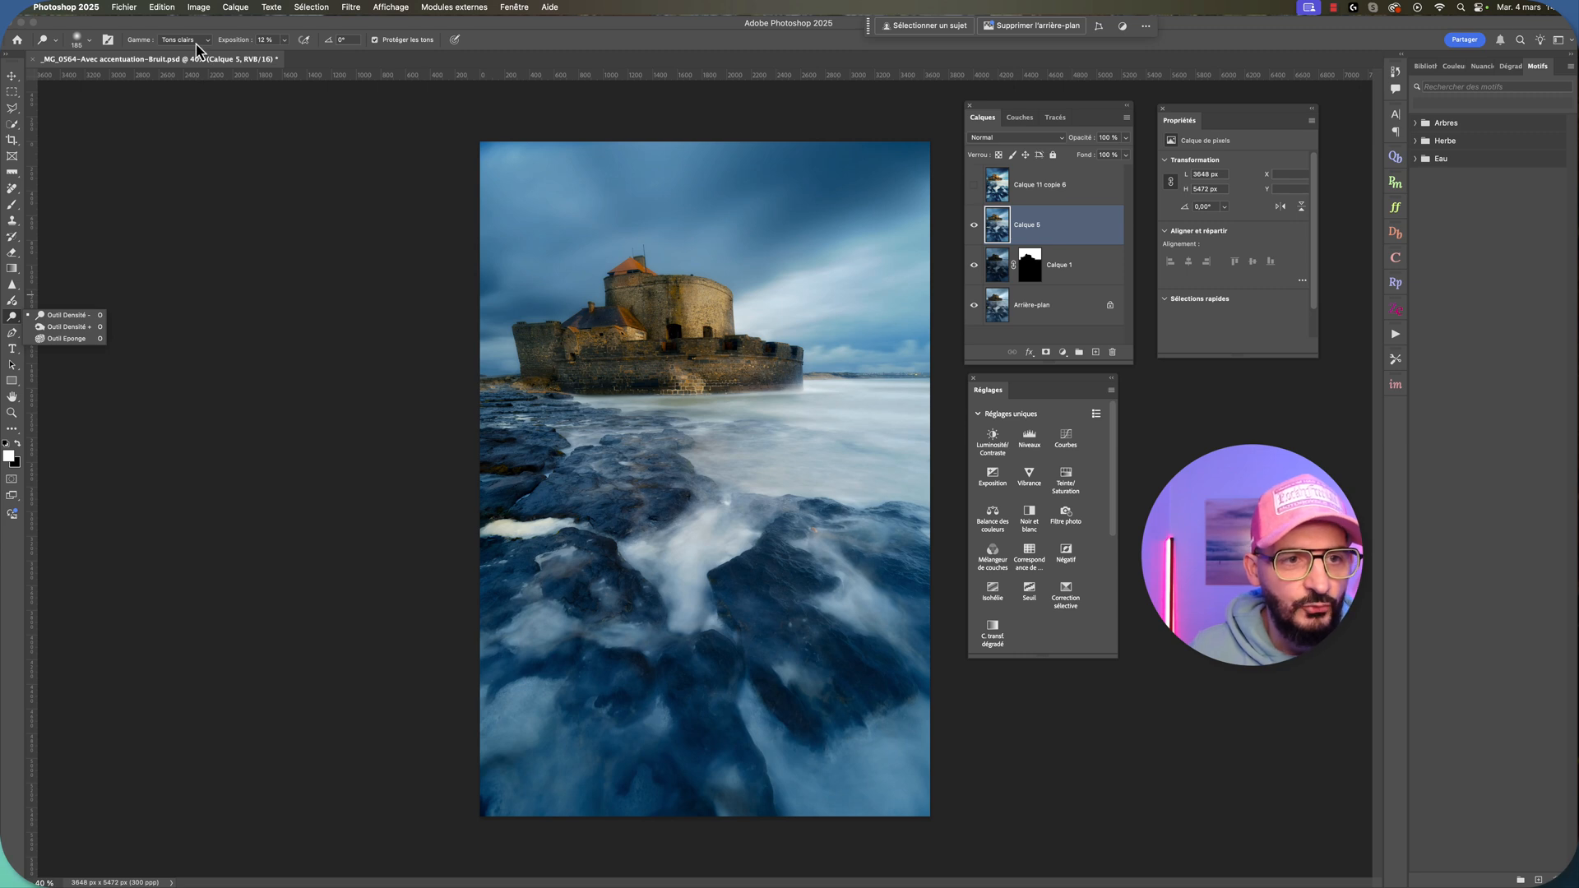
Step: Set the Dodge tool's exposure to 24% and its brush size to 144 px
{"action": "left_click", "coordinate": [284, 42]}
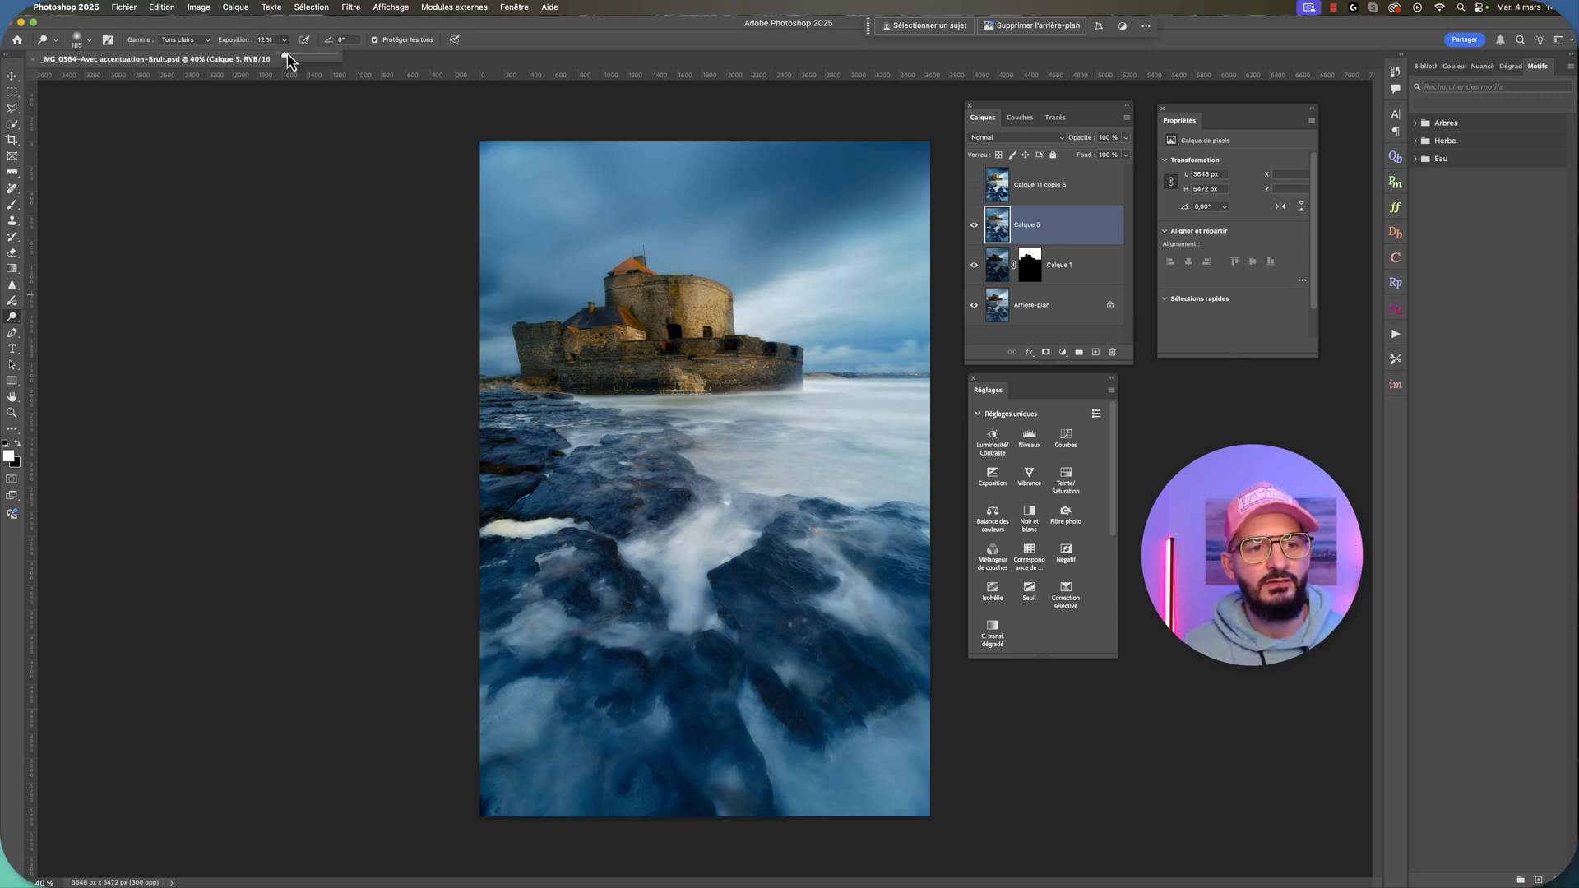
{"action": "left_click_drag", "start_coordinate": [287, 55], "coordinate": [322, 56]}
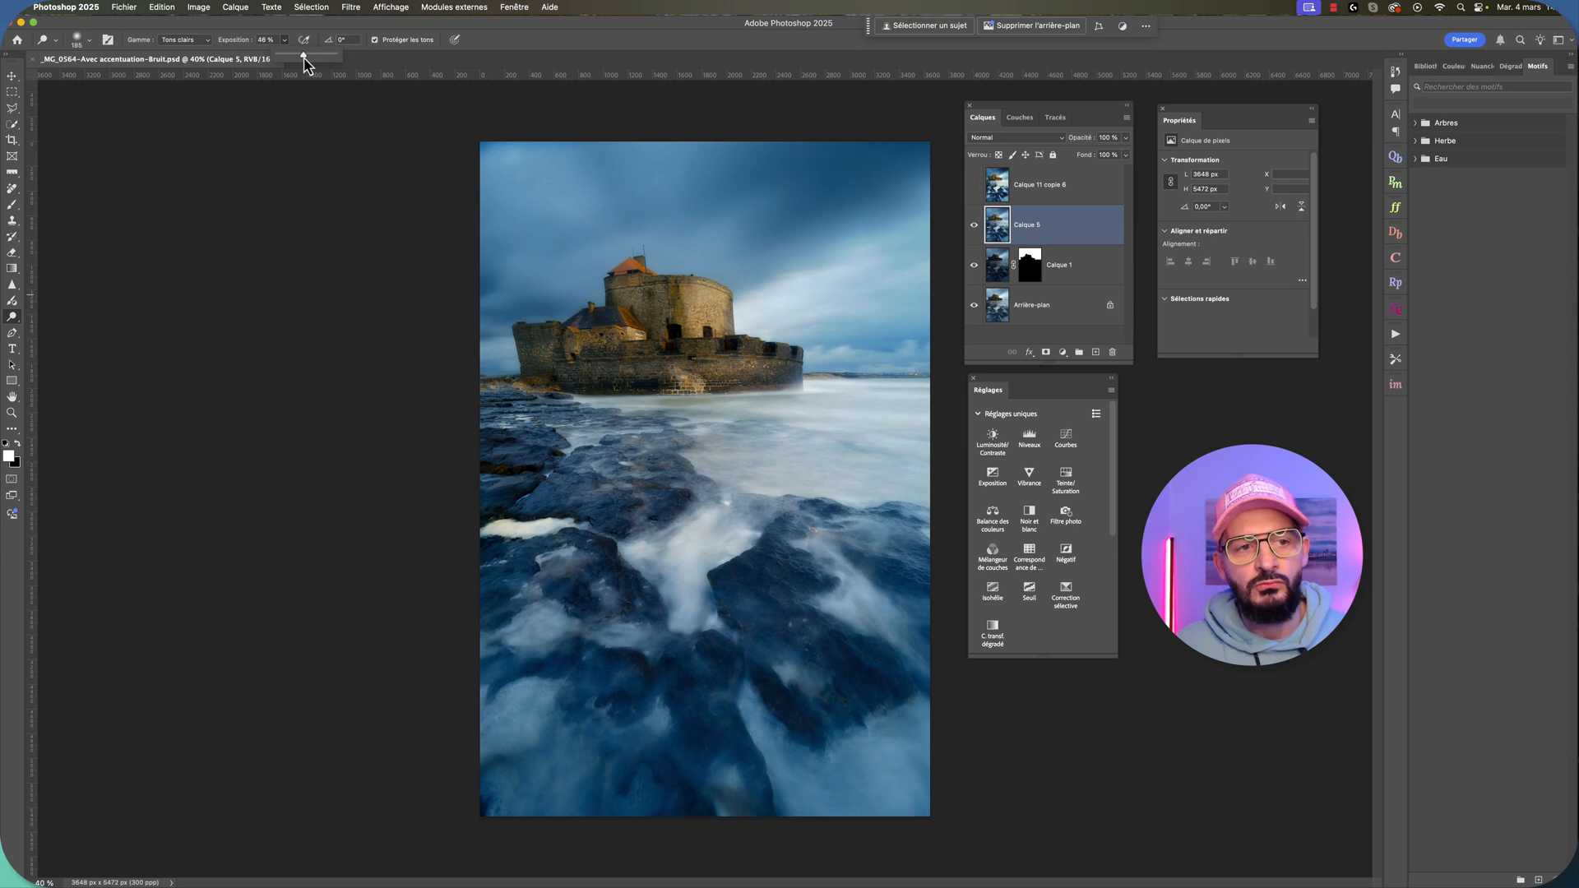
{"action": "left_click_drag", "start_coordinate": [297, 65], "coordinate": [294, 65]}
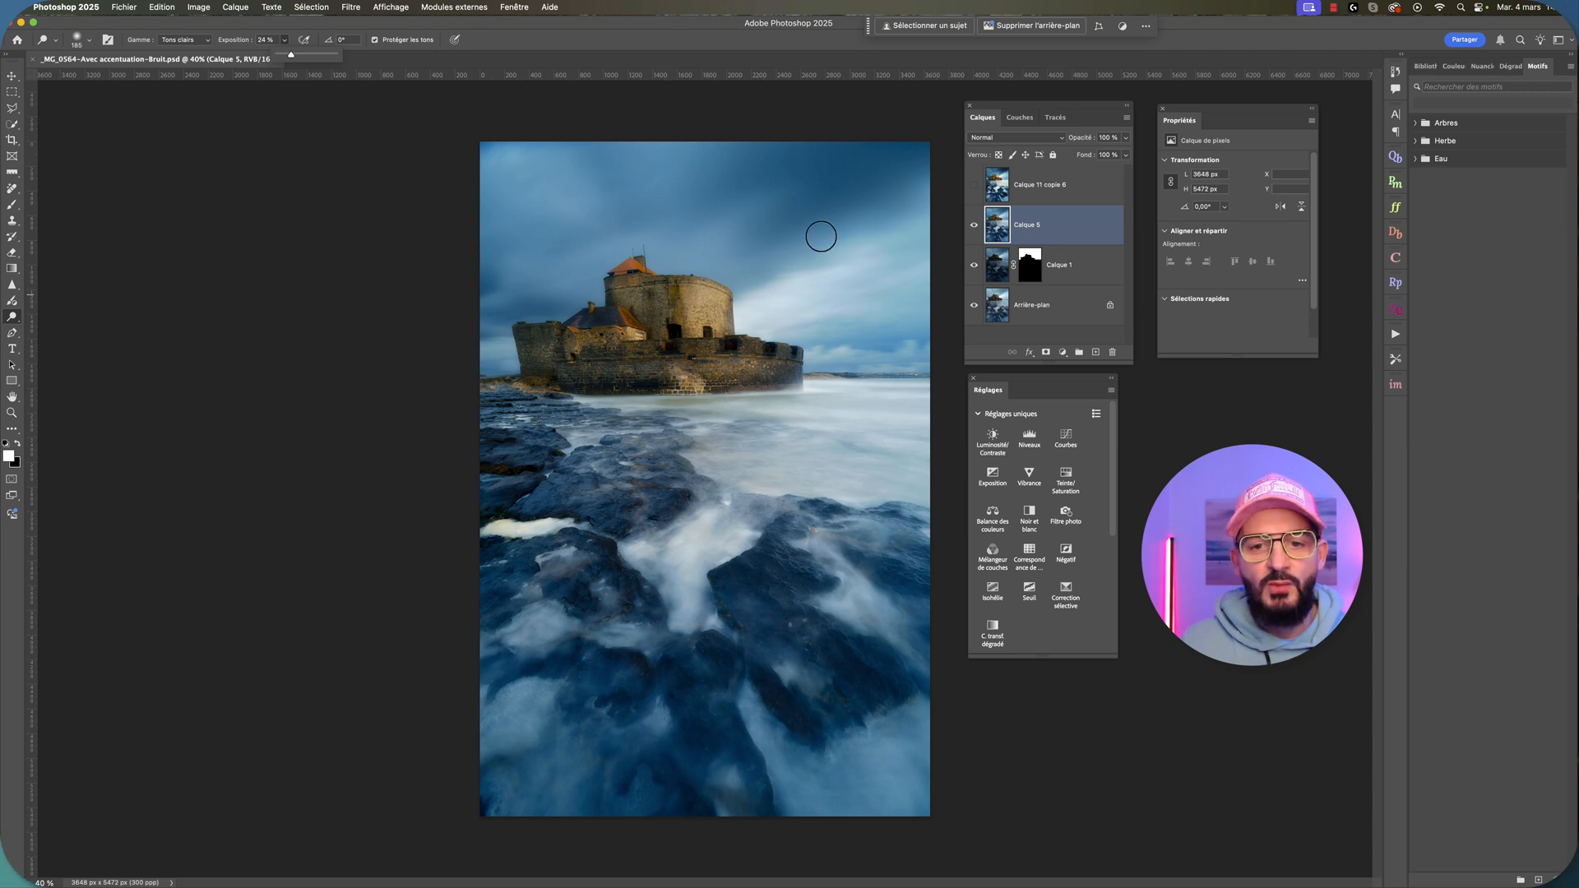
{"action": "left_click", "coordinate": [91, 41]}
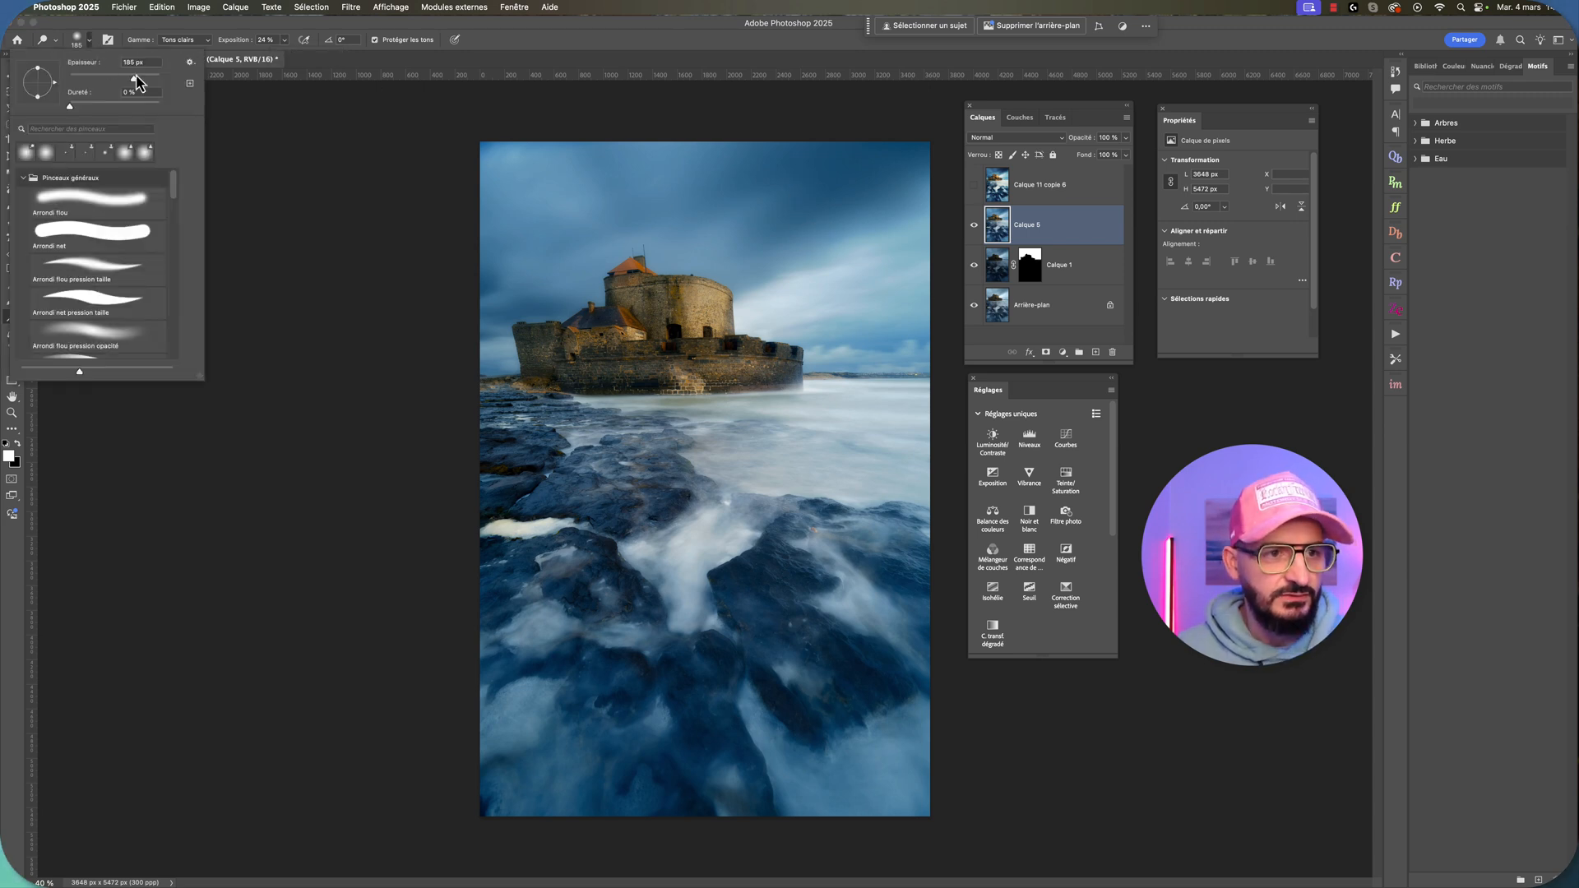
{"action": "left_click_drag", "start_coordinate": [130, 79], "coordinate": [124, 80]}
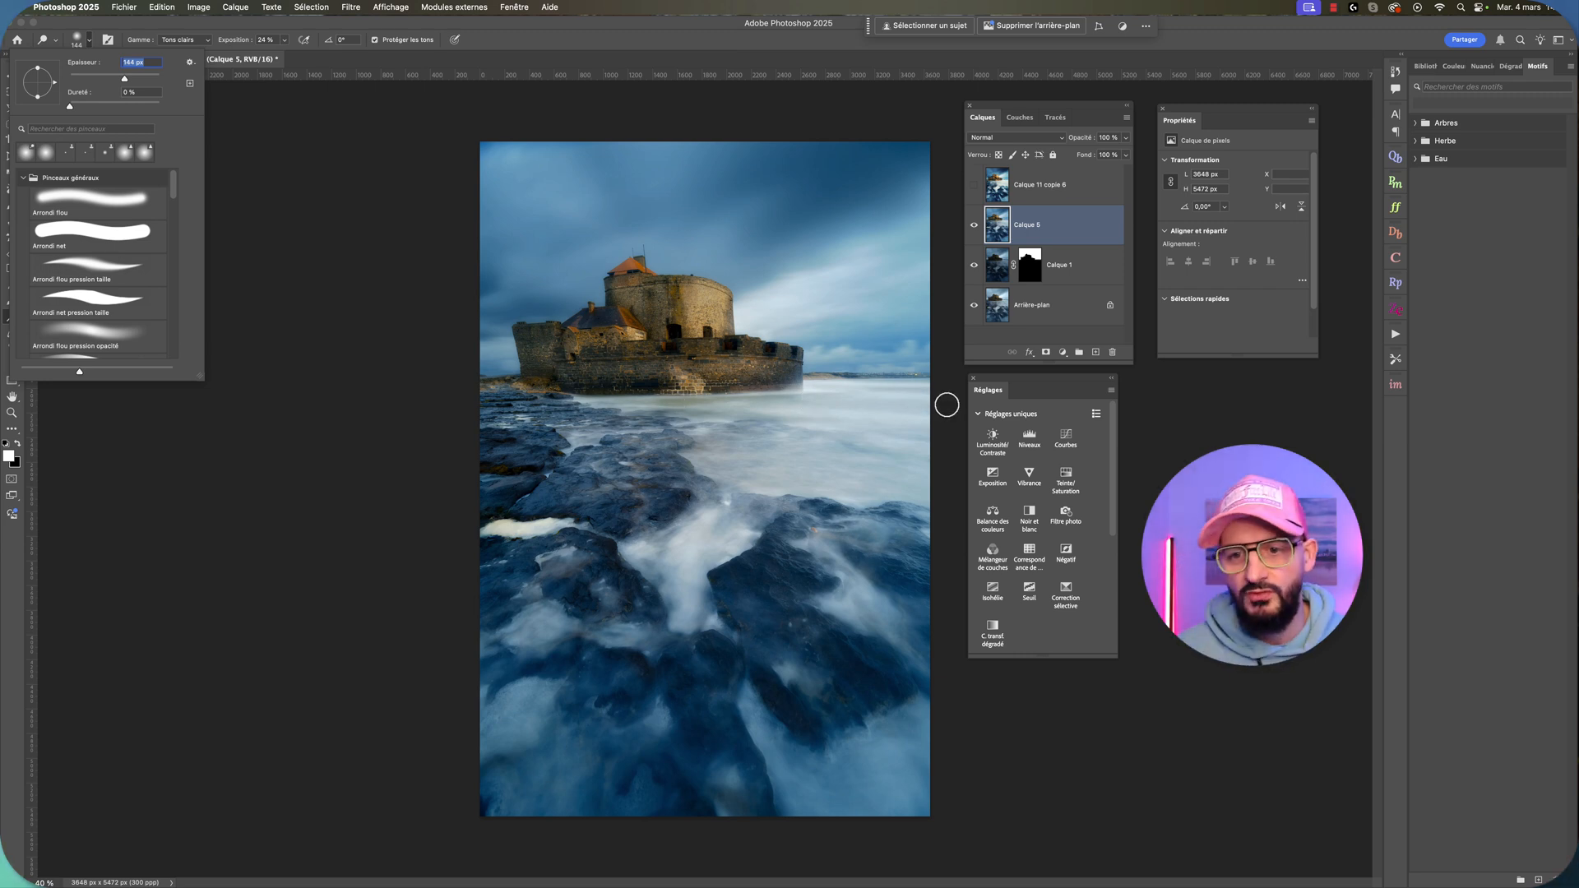
Step: Duplicate the layer Calque 5
{"action": "left_click", "coordinate": [1070, 238]}
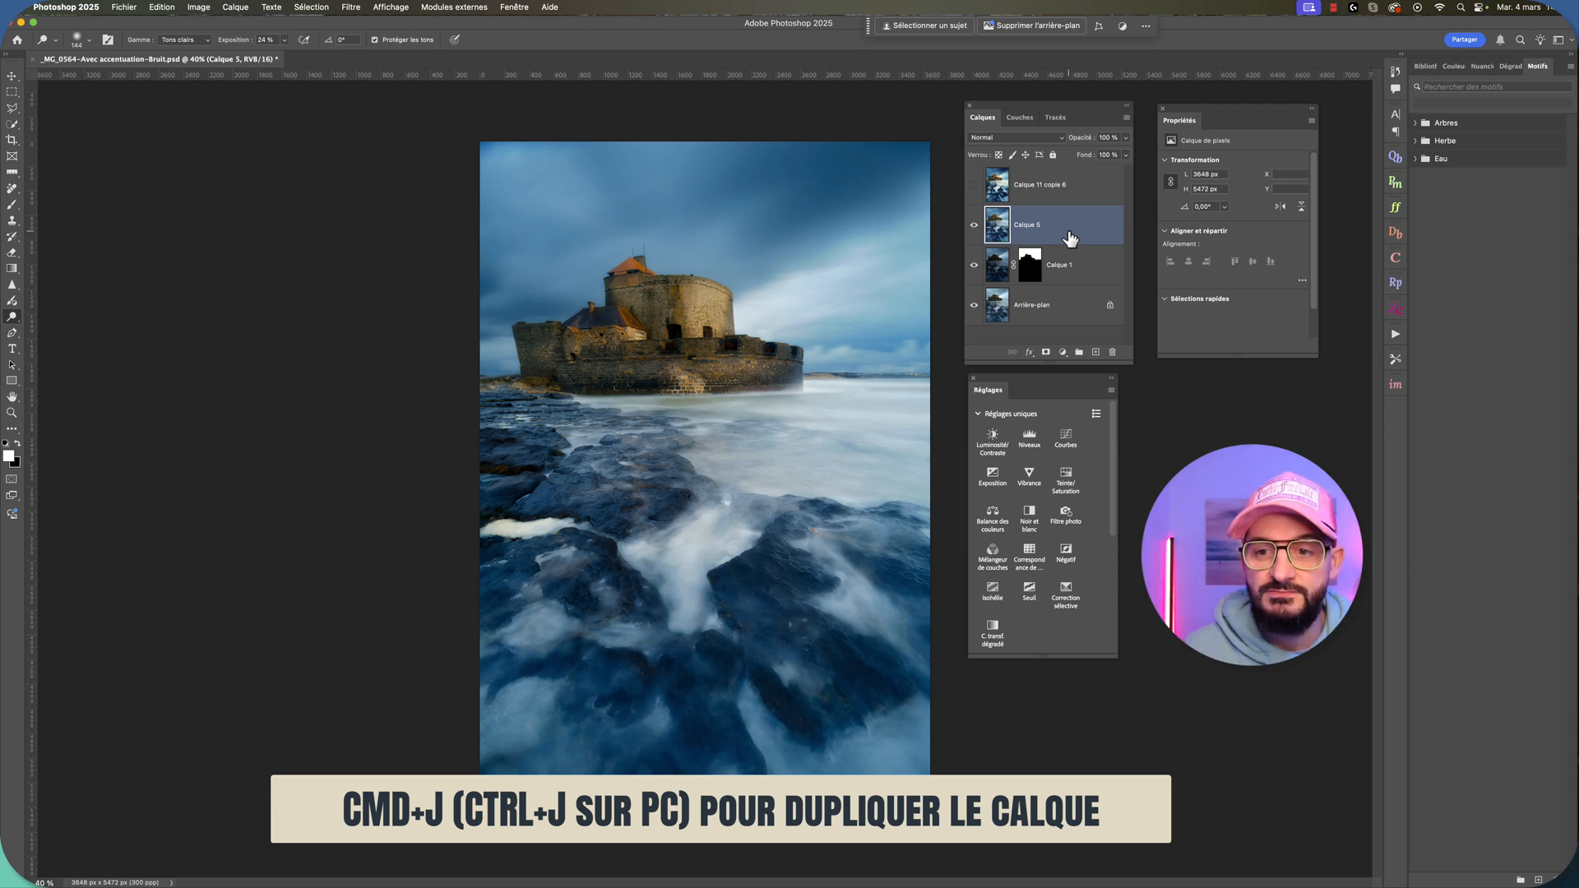
{"action": "key", "text": "super+j"}
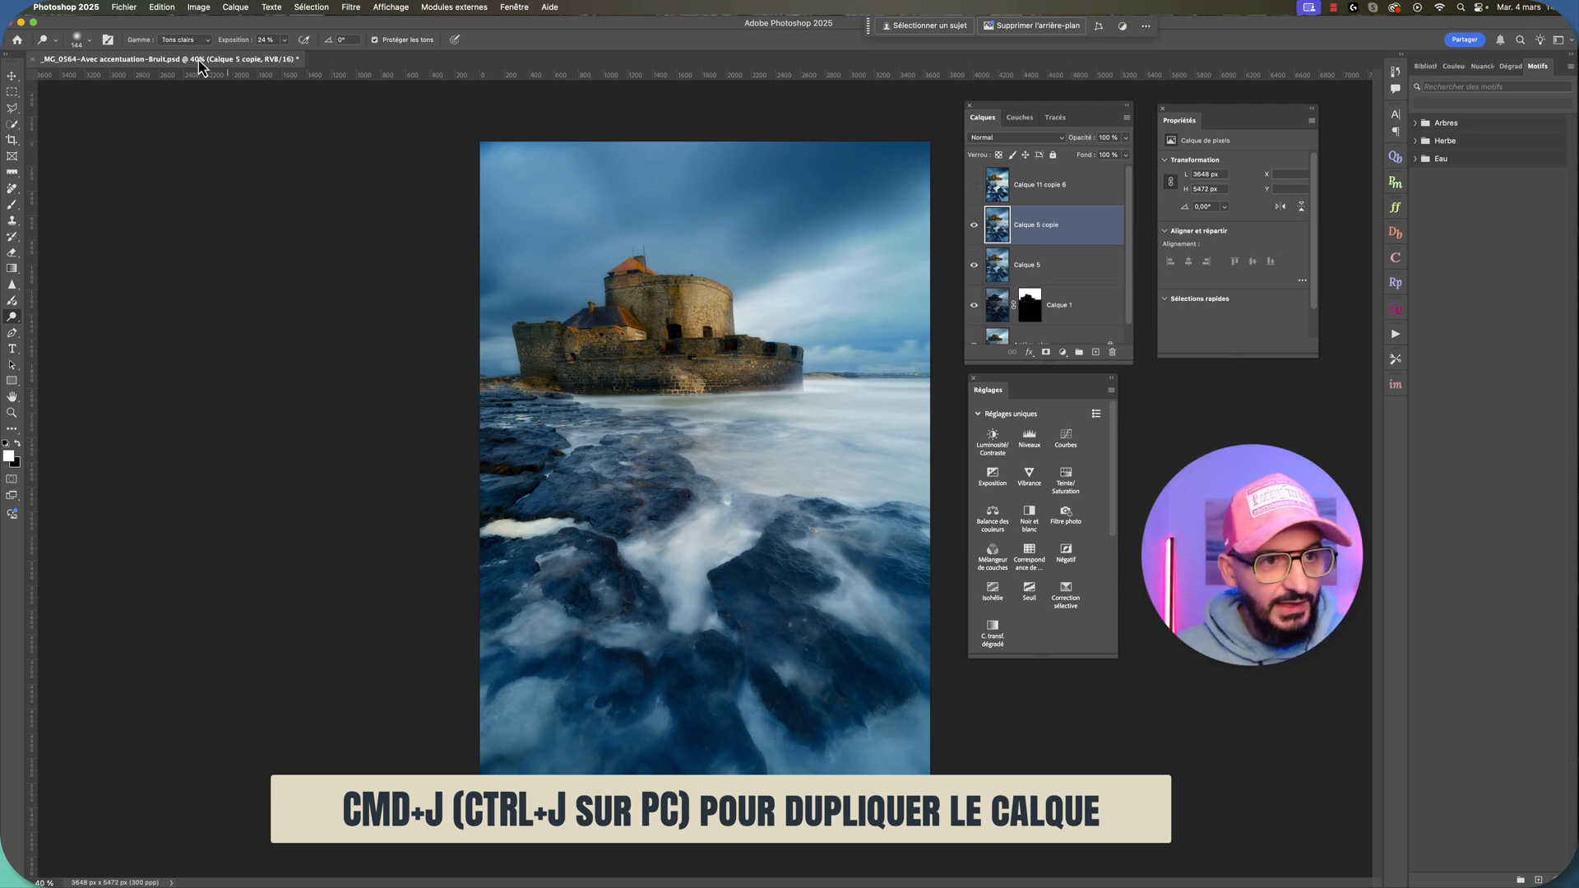
Step: Reduce the brush size and try dodging the bright water beside the fort along the horizon at 24% exposure
{"action": "left_click", "coordinate": [90, 41]}
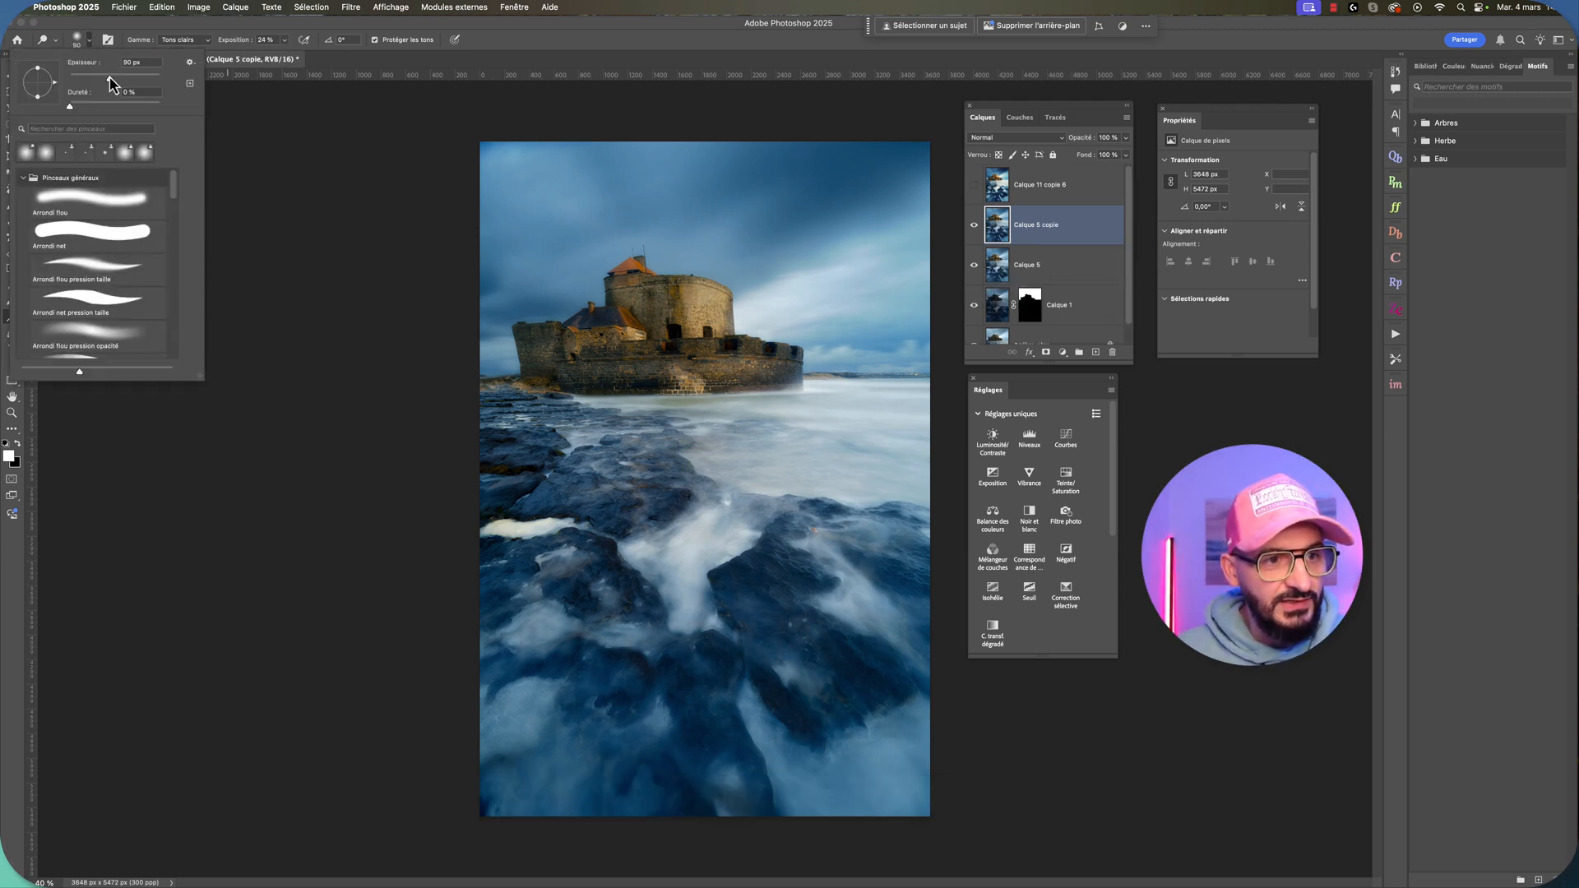
{"action": "left_click_drag", "start_coordinate": [111, 79], "coordinate": [108, 78]}
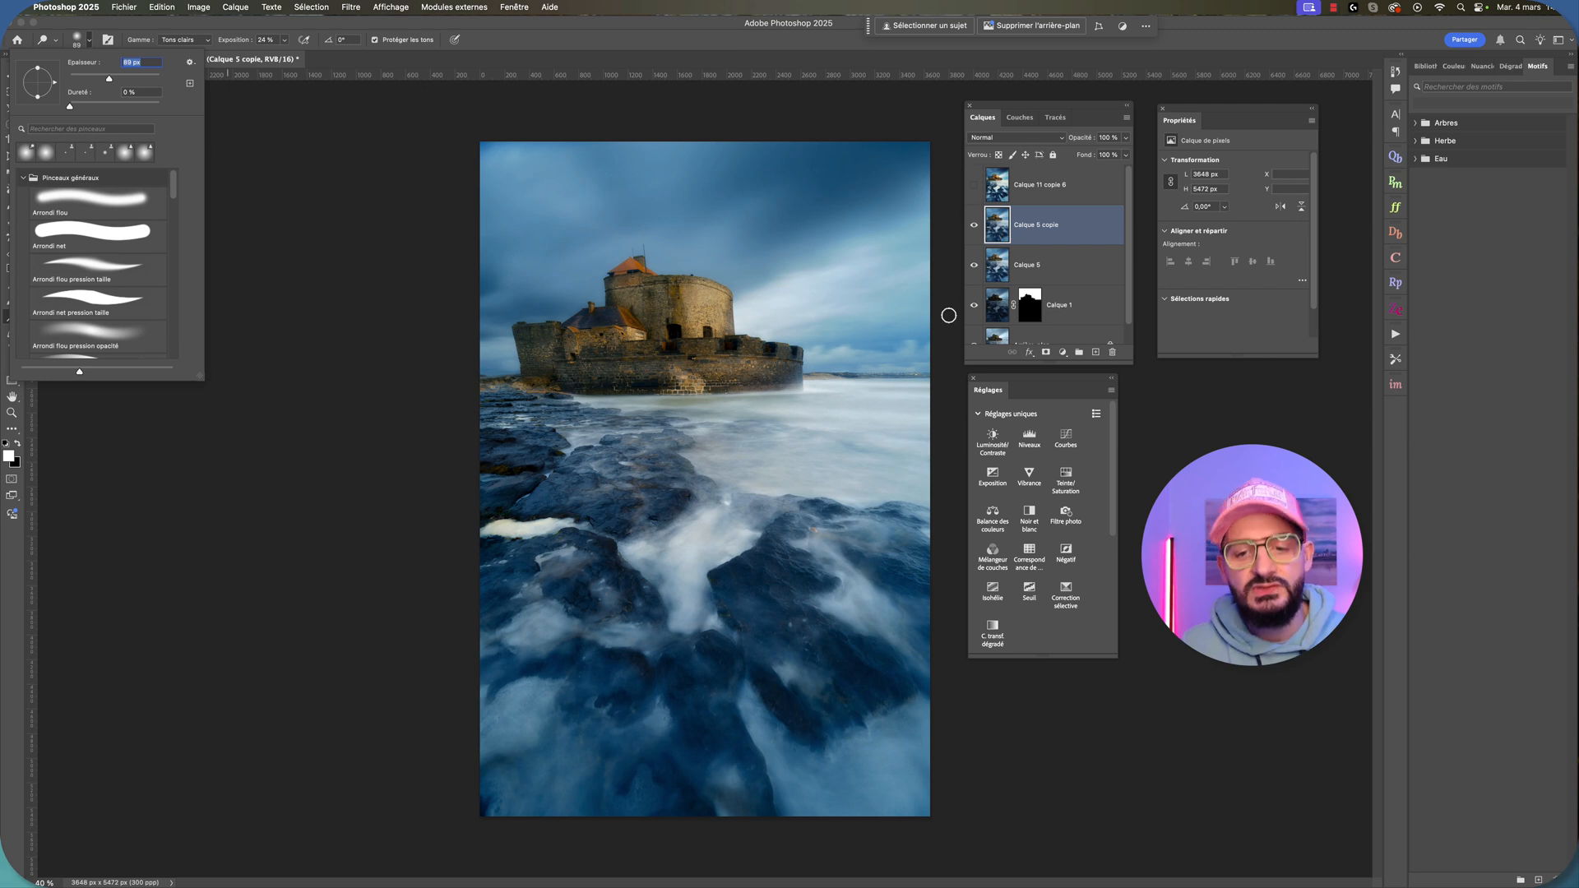
{"action": "left_click", "coordinate": [811, 391]}
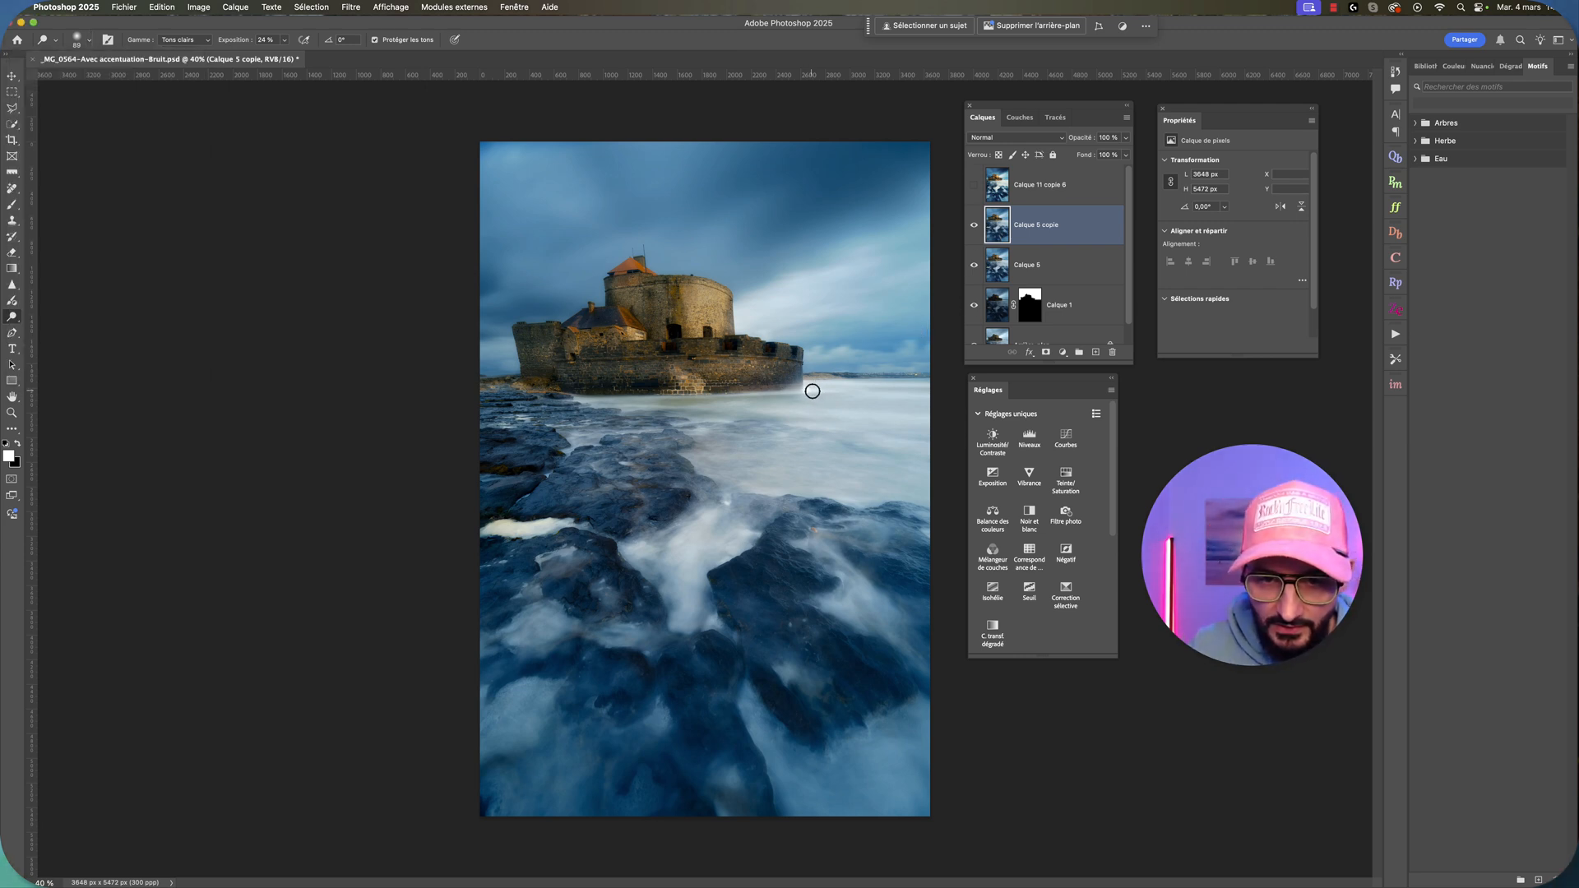
{"action": "left_click_drag", "start_coordinate": [806, 384], "coordinate": [952, 385]}
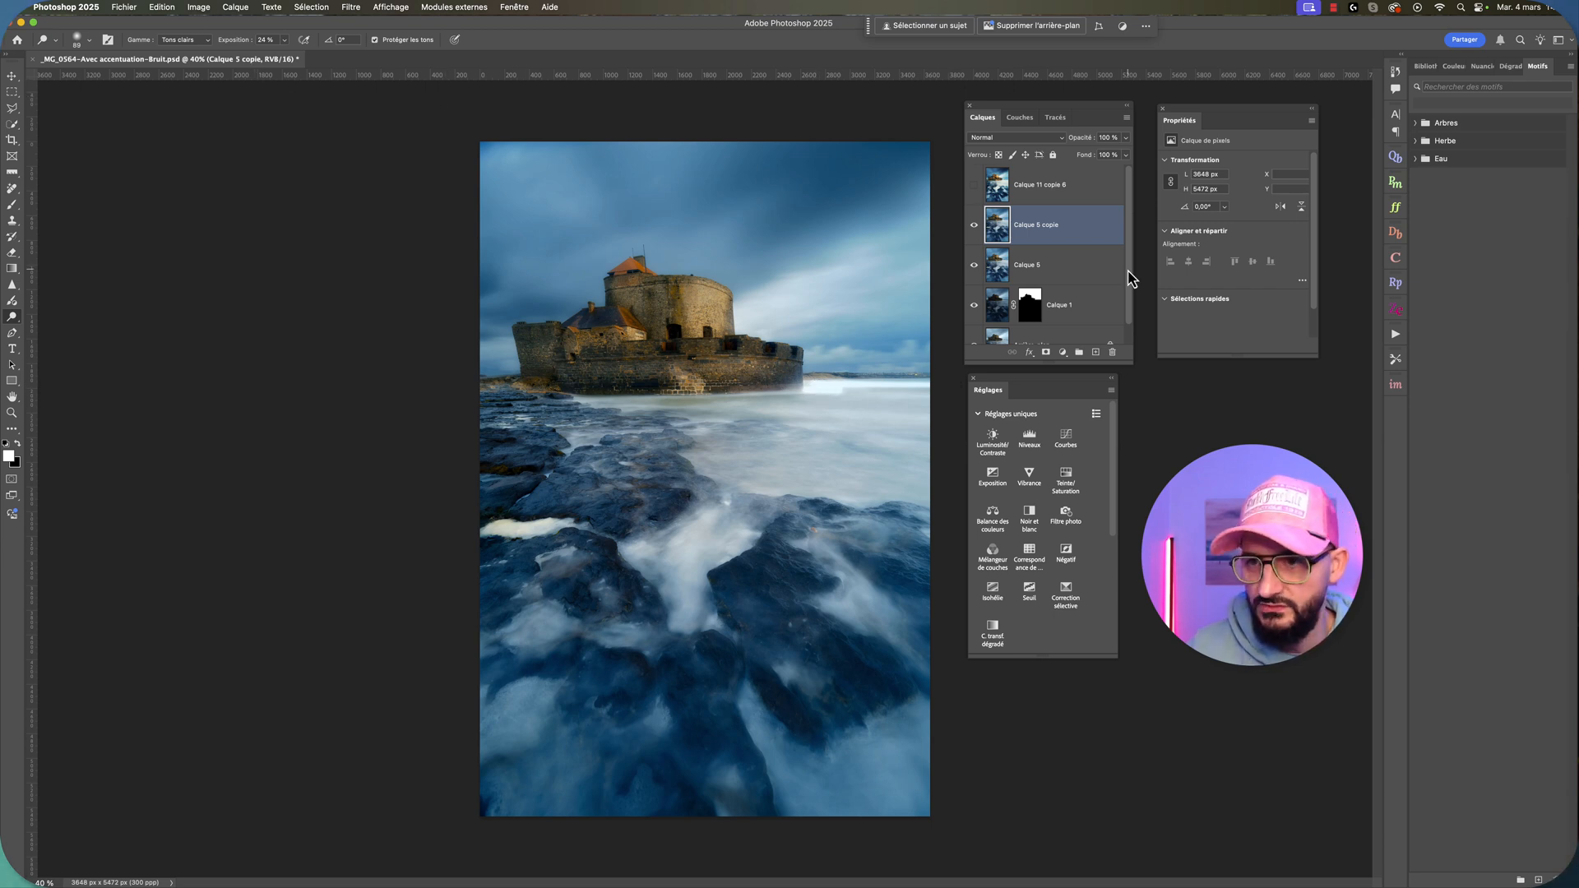
Step: Revert the image history to the layer copy state (Calque par Copier), undoing the dodge strokes along the horizon
{"action": "left_click", "coordinate": [1396, 72]}
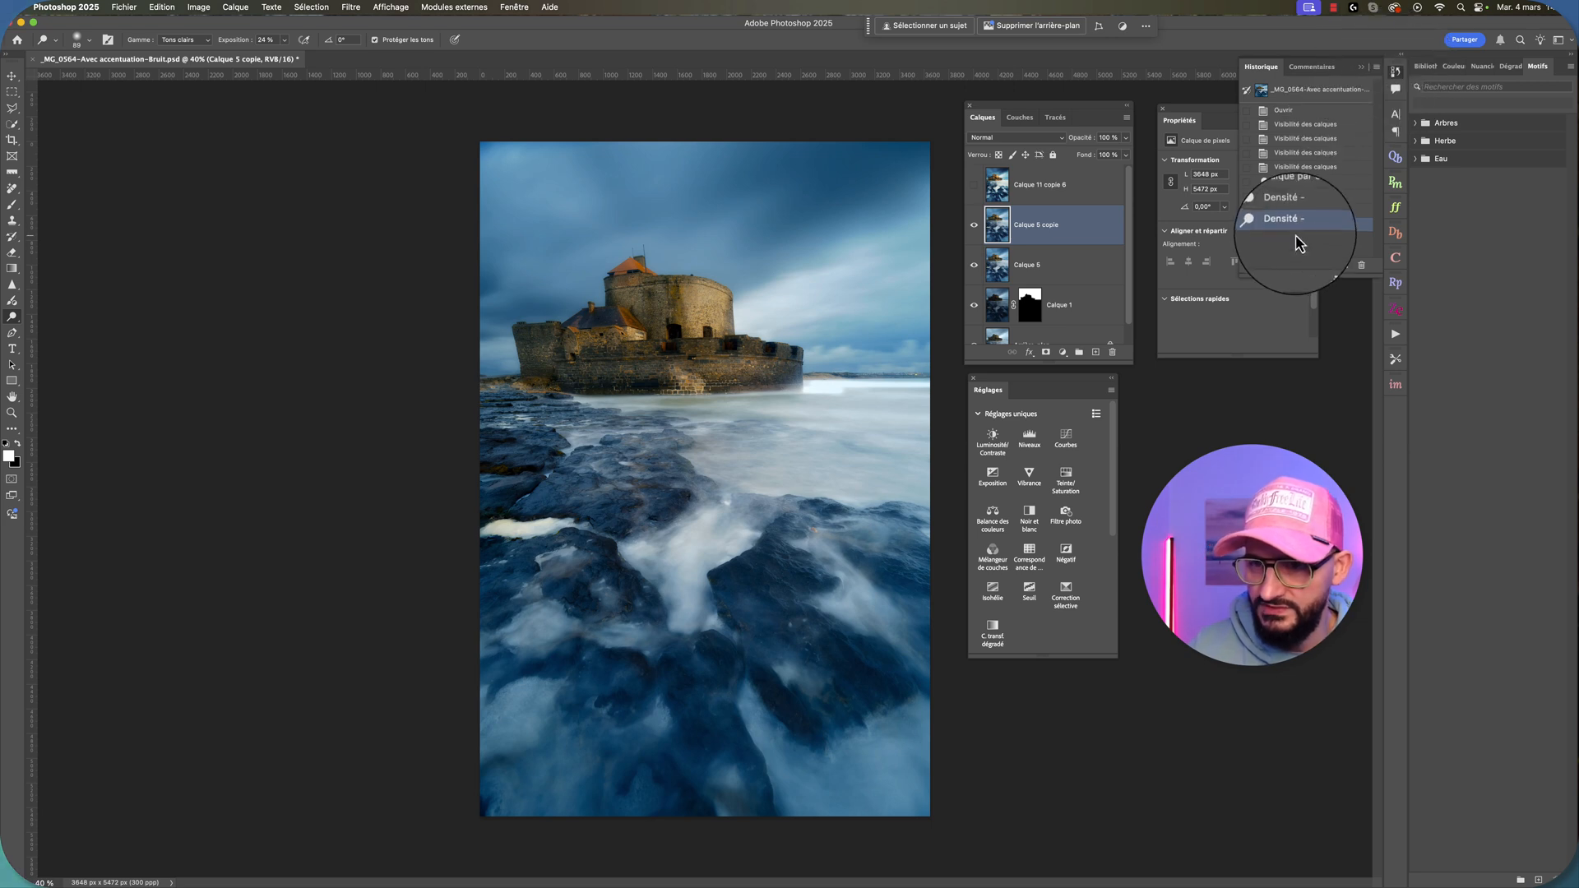
{"action": "left_click", "coordinate": [1300, 199]}
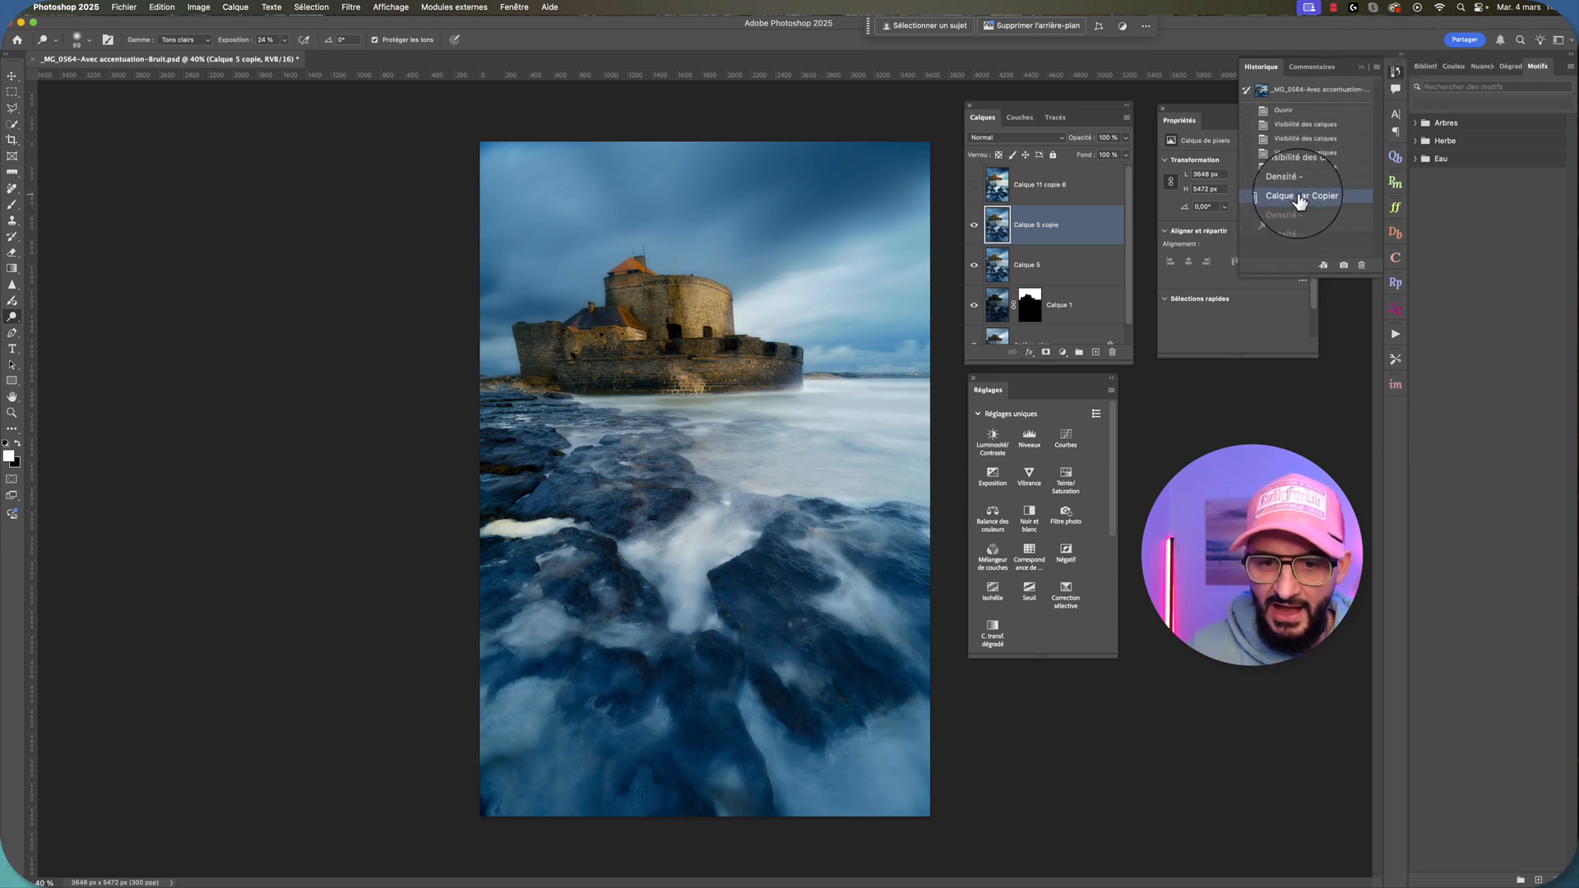
Step: Set the Dodge tool's exposure to 5% and its brush size to 101 px
{"action": "left_click", "coordinate": [284, 40]}
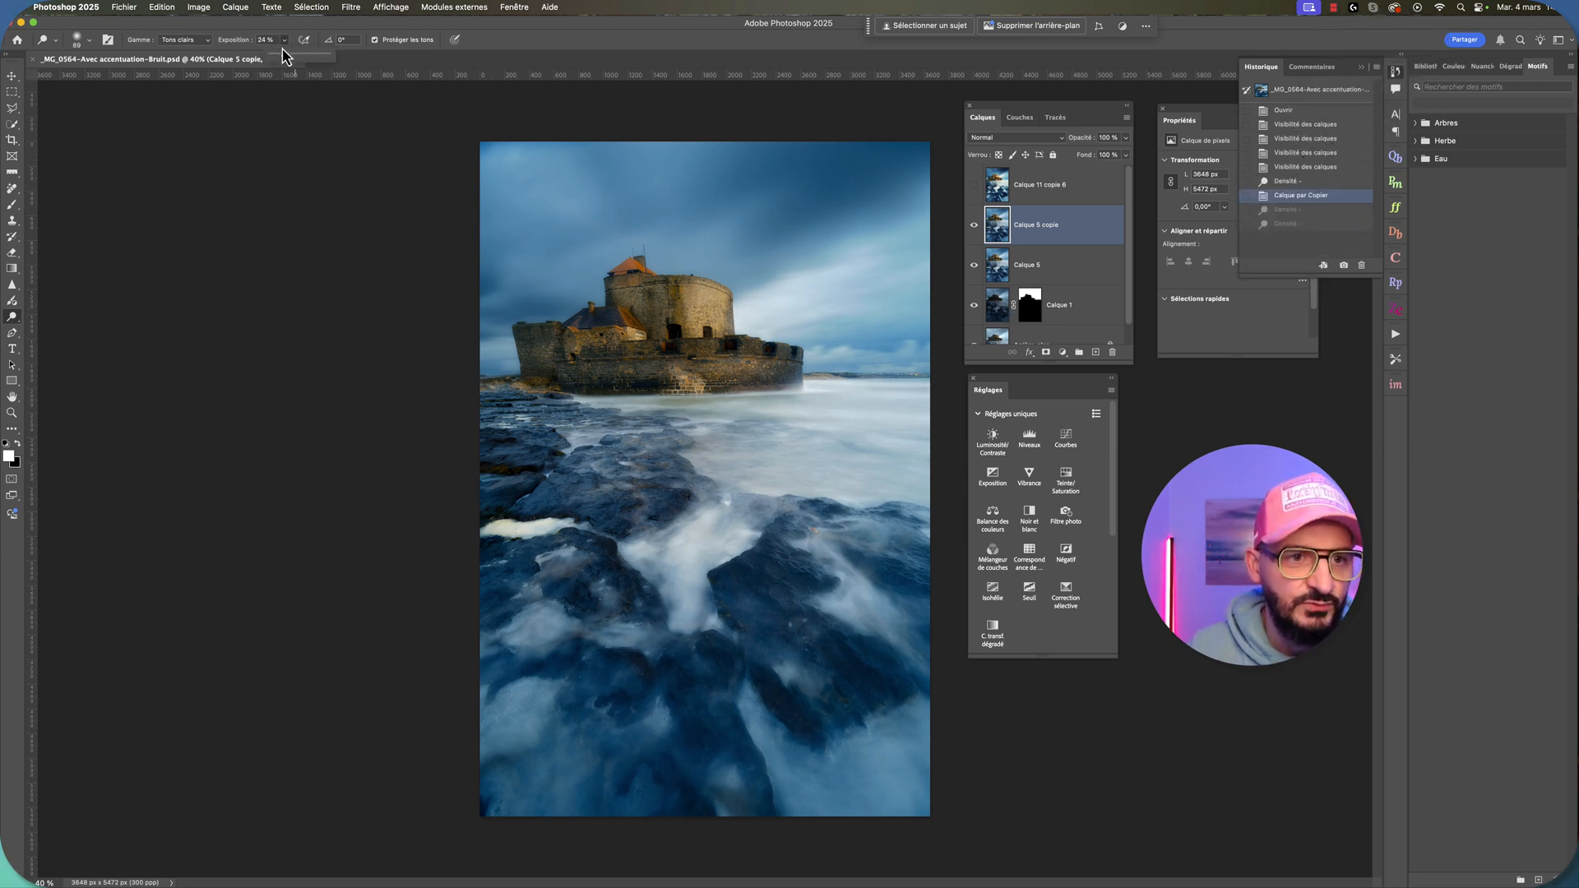
{"action": "left_click_drag", "start_coordinate": [281, 55], "coordinate": [274, 66]}
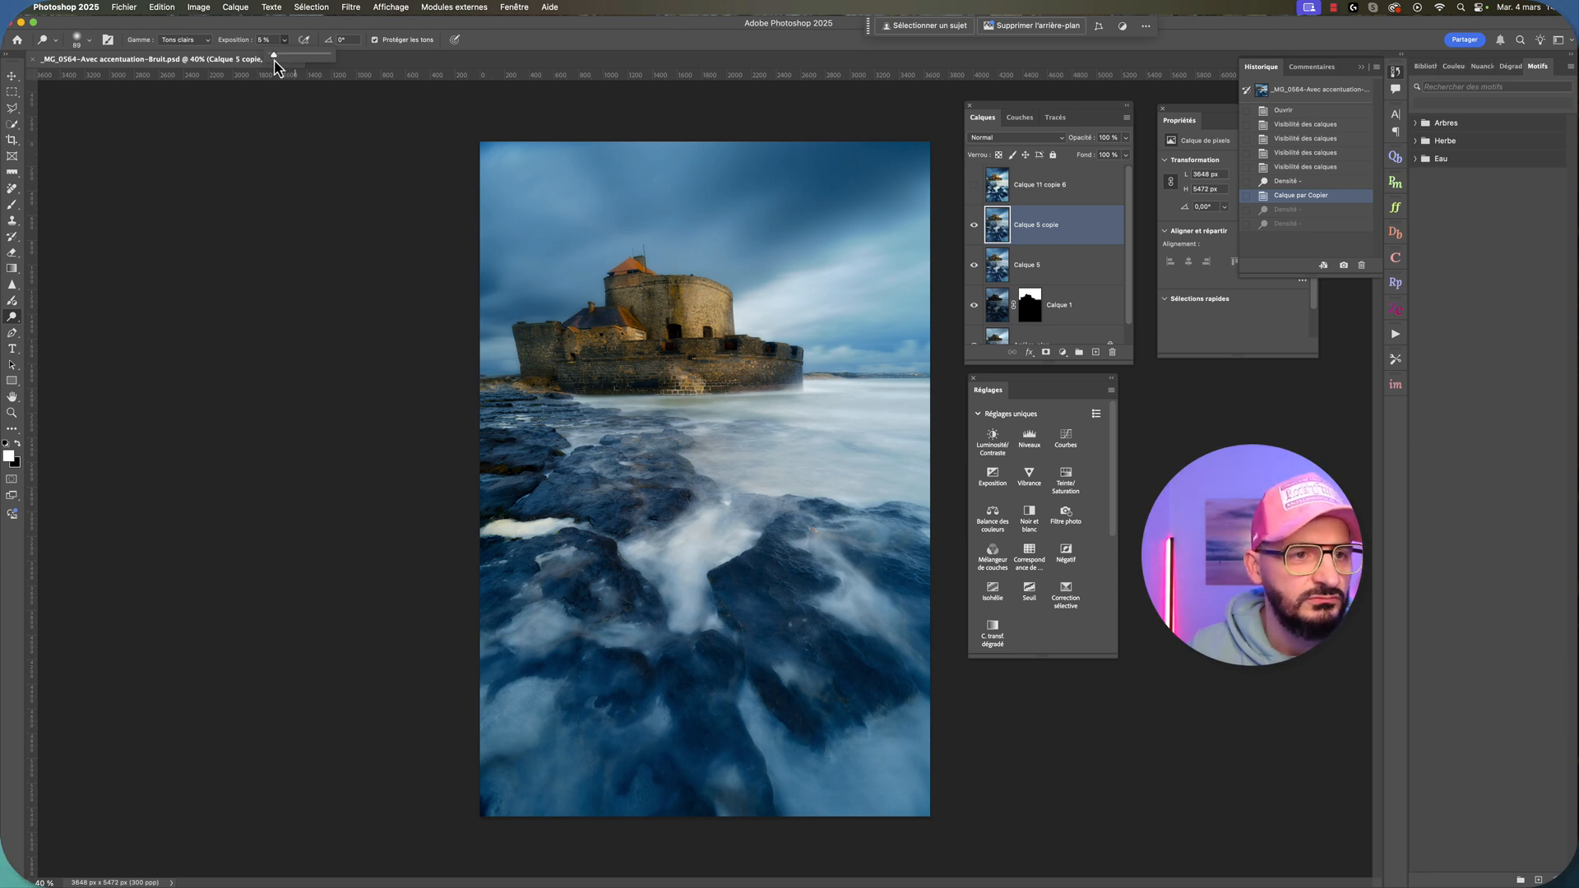
{"action": "left_click", "coordinate": [90, 43]}
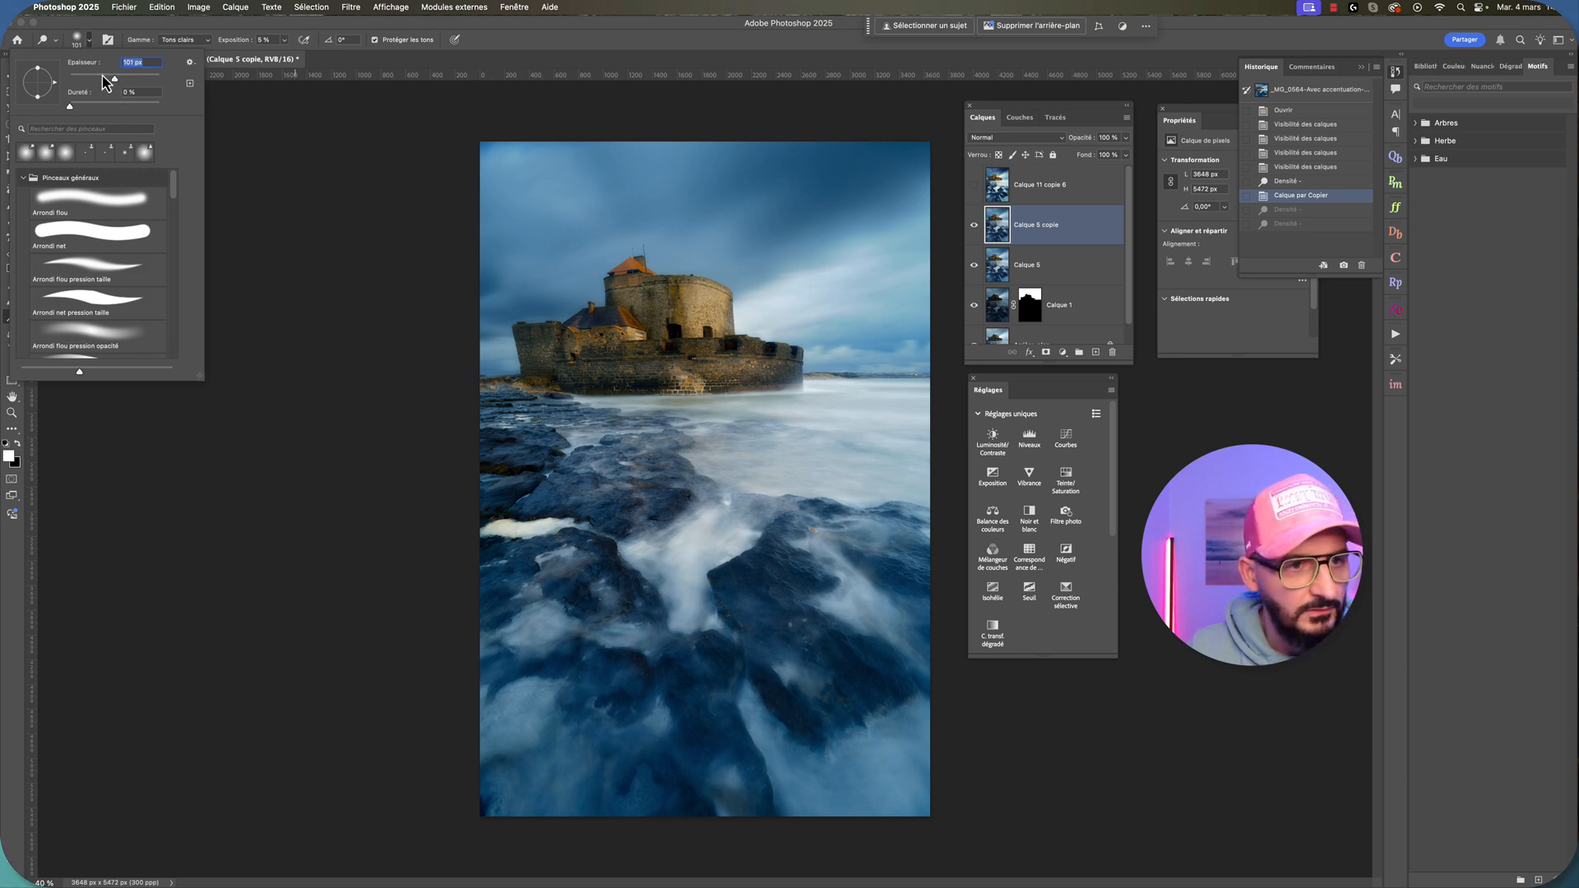
{"action": "left_click", "coordinate": [839, 378]}
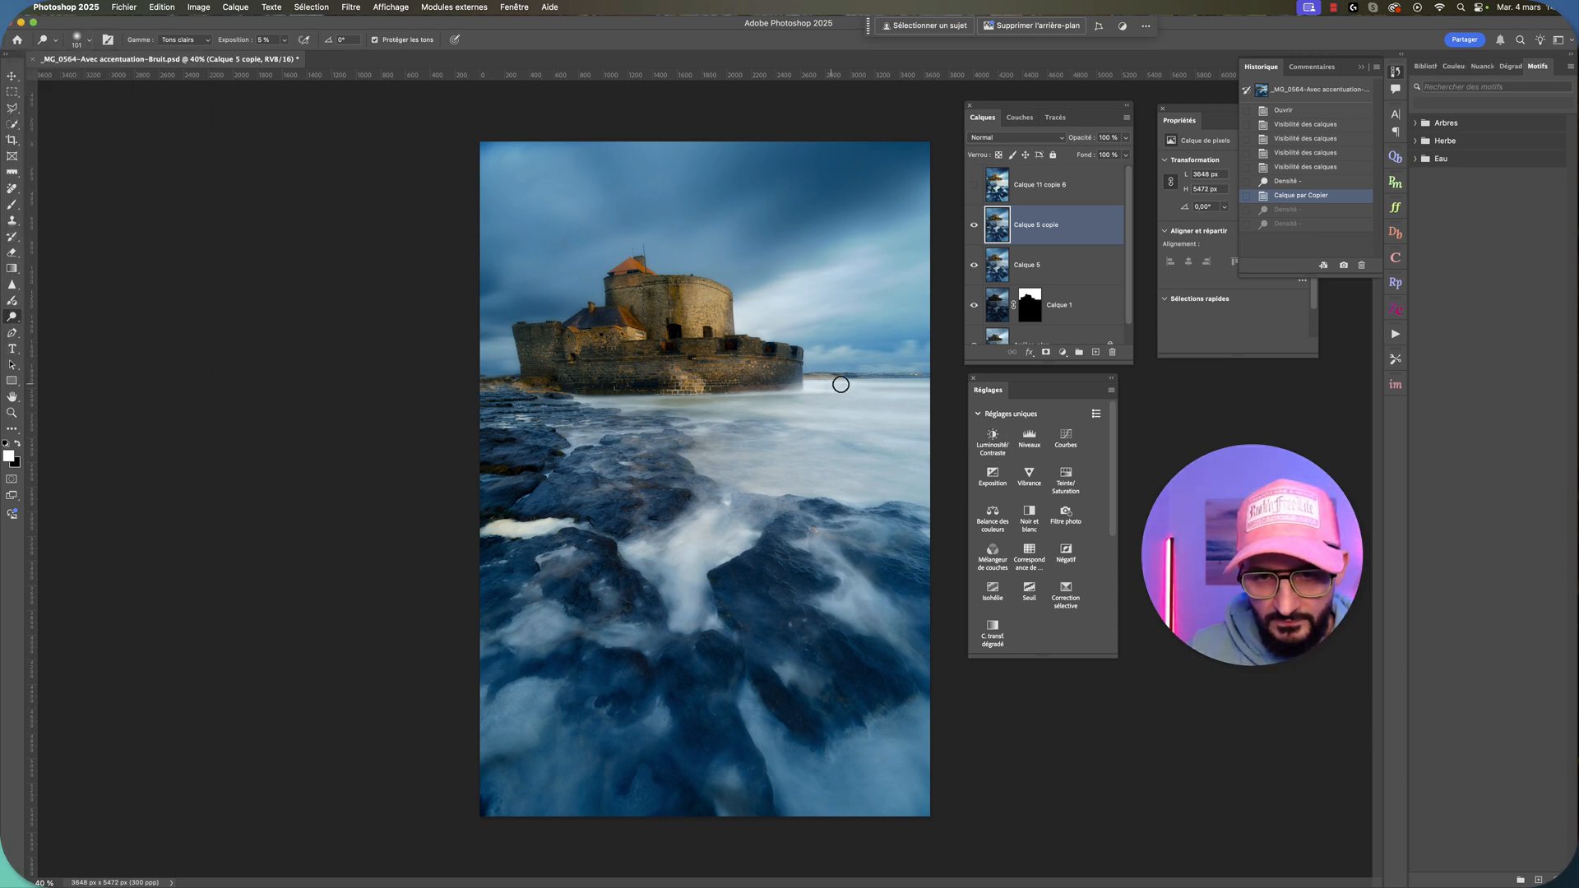
Step: Dodge the pale water with repeated strokes from the horizon and fort base down to the edge of the rocks
{"action": "left_click_drag", "start_coordinate": [838, 377], "coordinate": [892, 396]}
{"action": "mouse_move", "coordinate": [768, 409]}
{"action": "left_mouse_down"}
{"action": "mouse_move", "coordinate": [825, 418]}
{"action": "mouse_move", "coordinate": [780, 429]}
{"action": "left_mouse_up"}
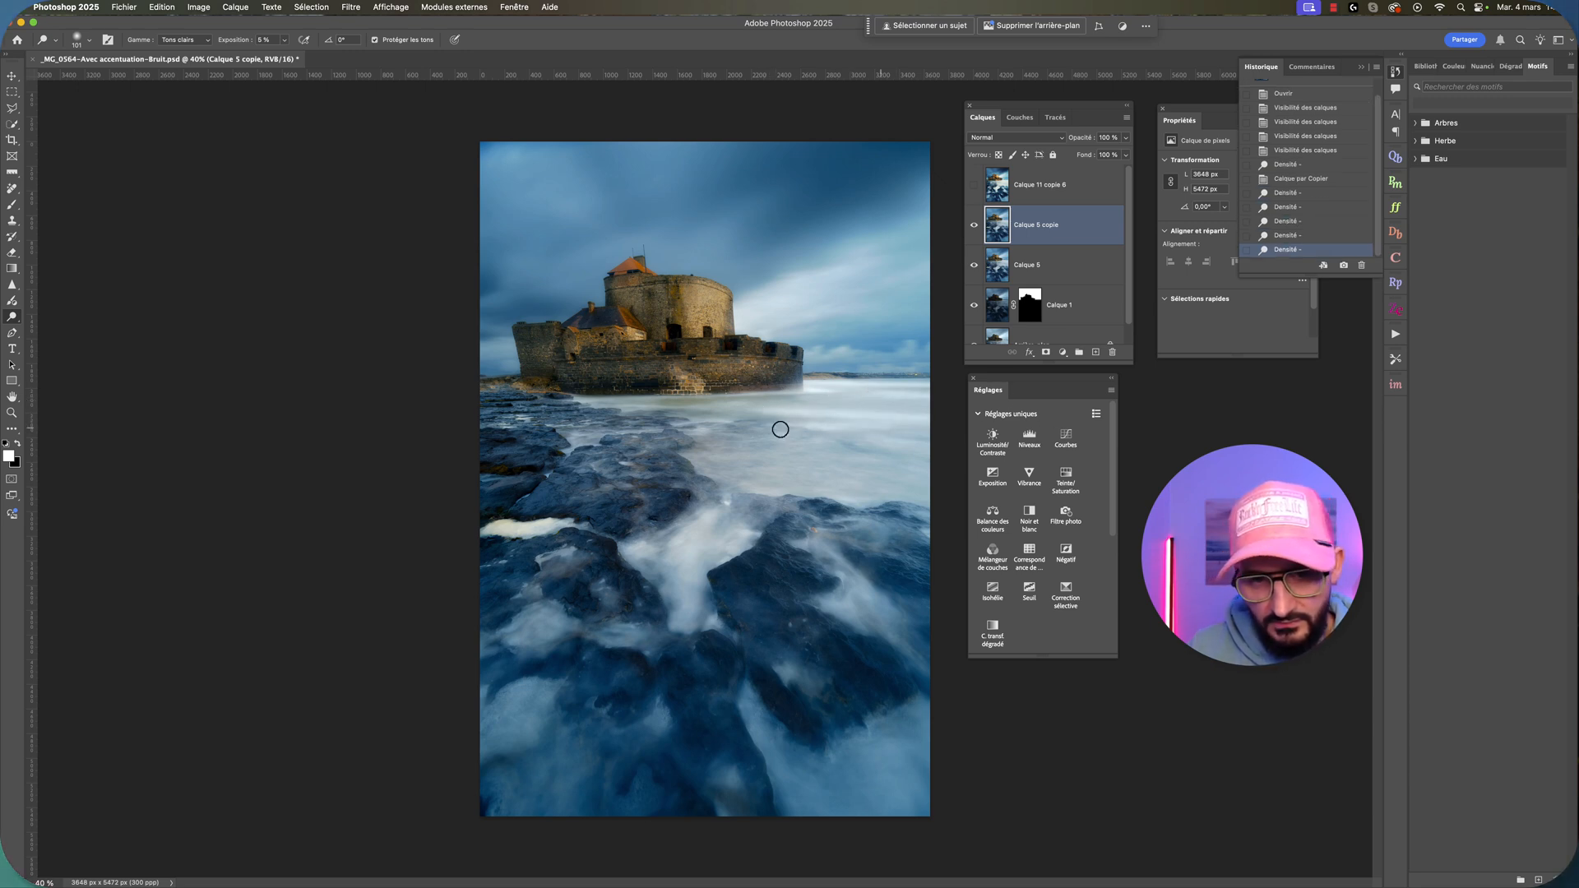
{"action": "mouse_move", "coordinate": [594, 399]}
{"action": "left_mouse_down"}
{"action": "mouse_move", "coordinate": [669, 404]}
{"action": "mouse_move", "coordinate": [609, 406]}
{"action": "mouse_move", "coordinate": [867, 440]}
{"action": "left_mouse_up"}
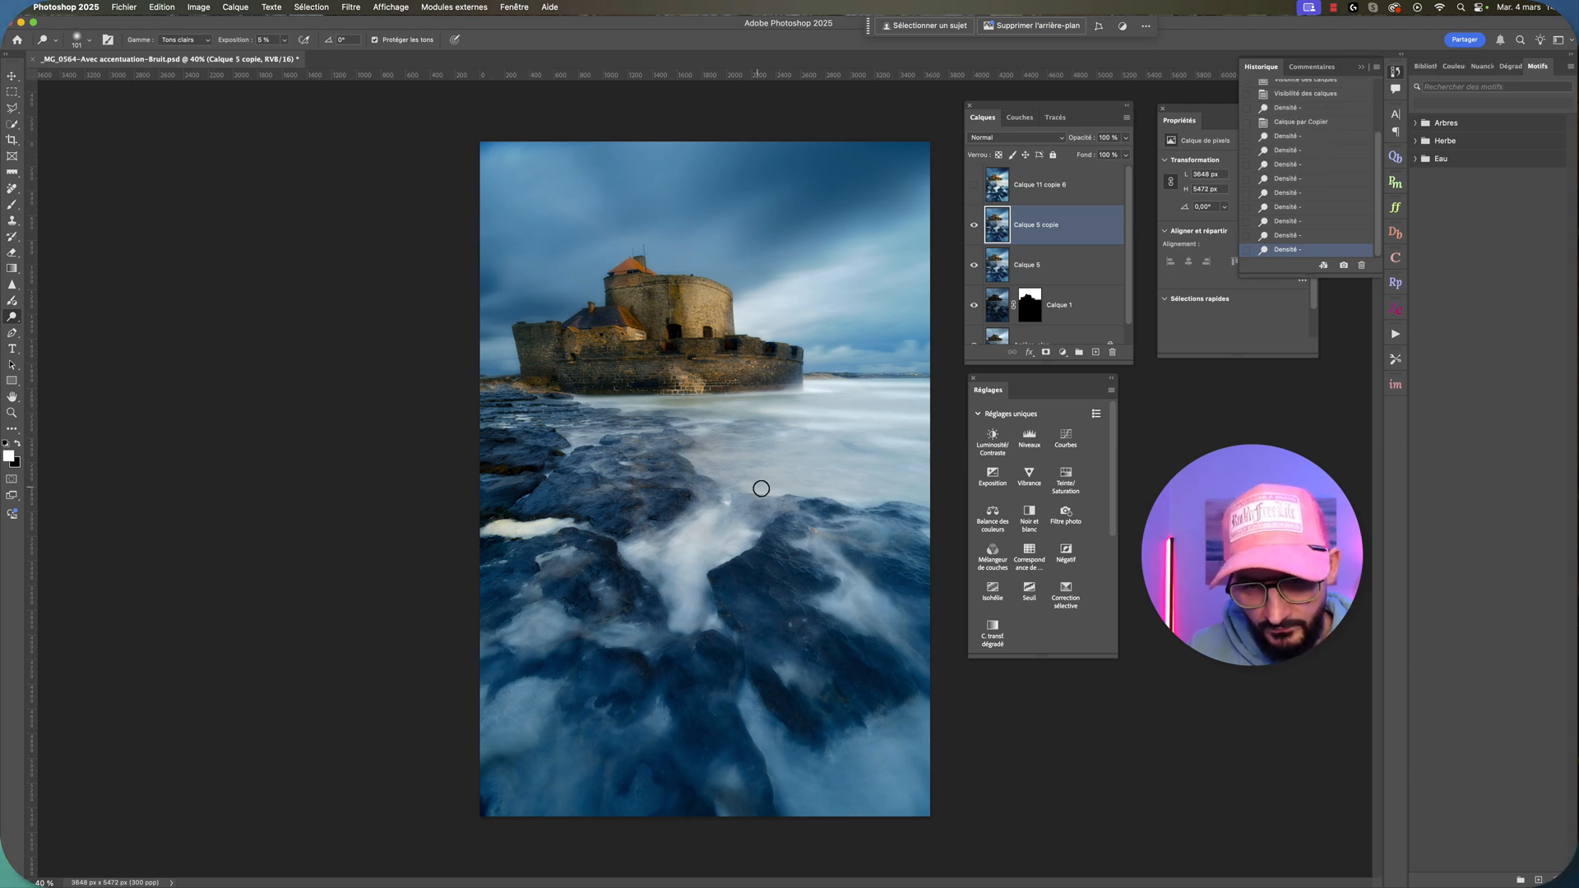
{"action": "left_click_drag", "start_coordinate": [757, 483], "coordinate": [846, 497]}
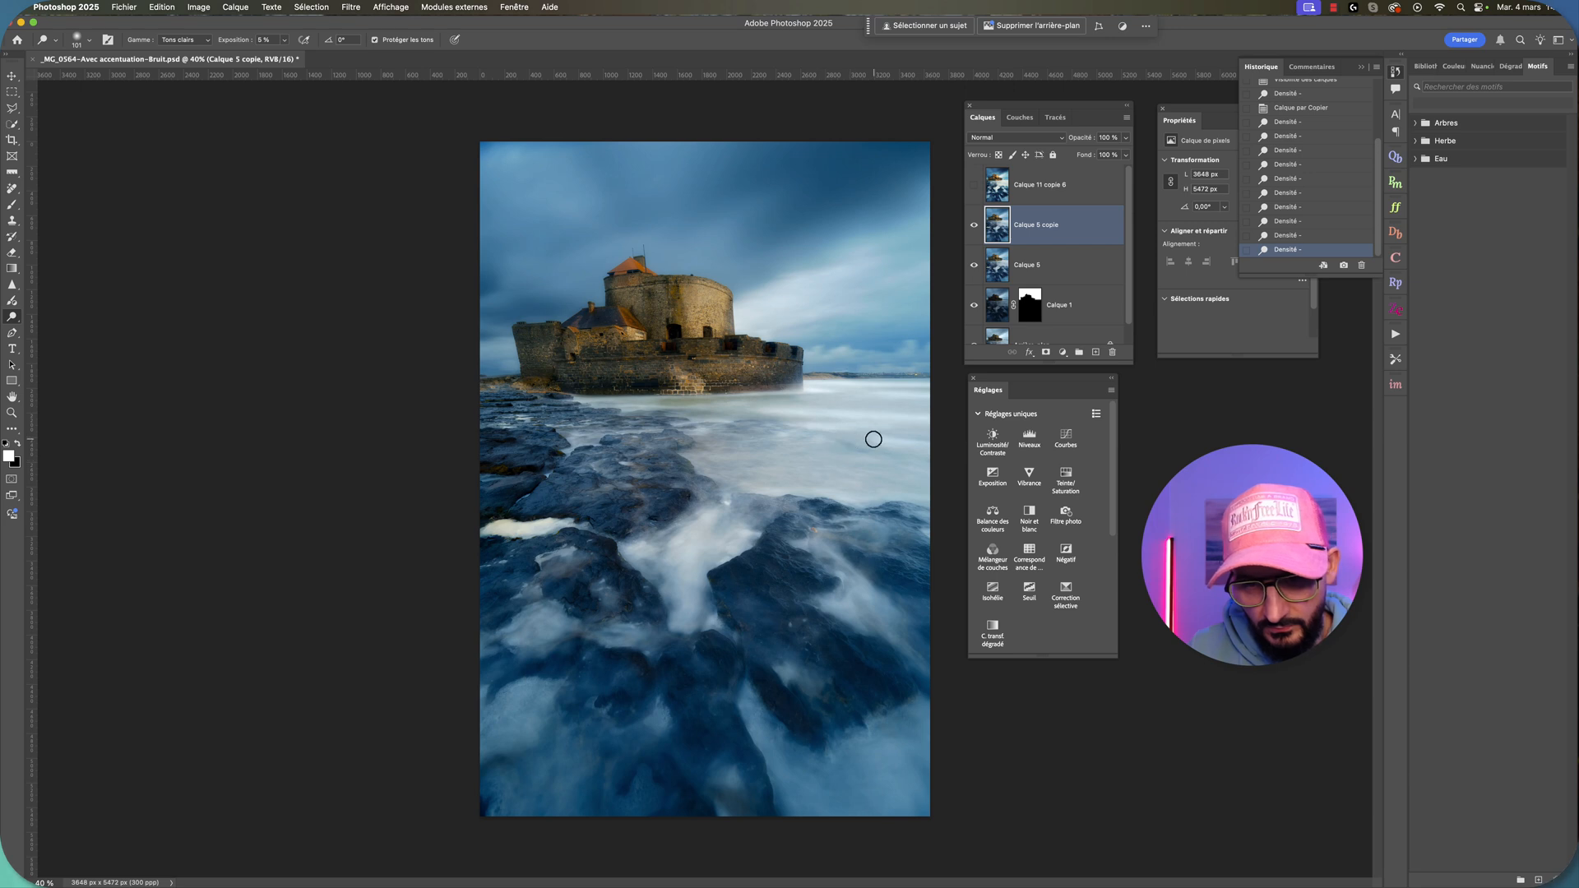
{"action": "left_click_drag", "start_coordinate": [873, 440], "coordinate": [990, 444]}
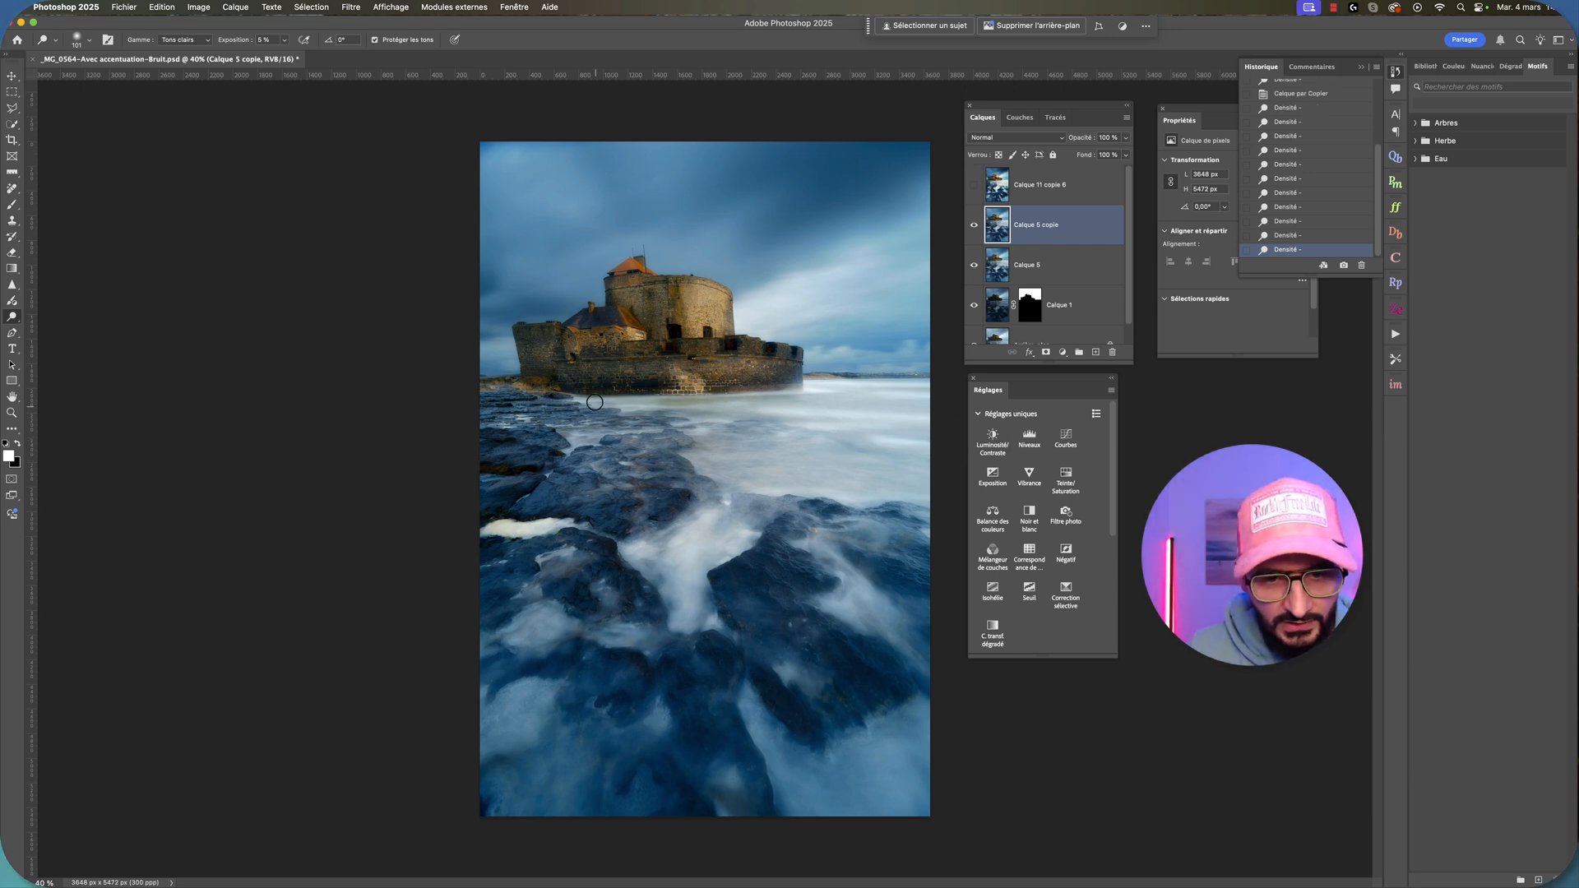
{"action": "left_click_drag", "start_coordinate": [583, 397], "coordinate": [736, 395]}
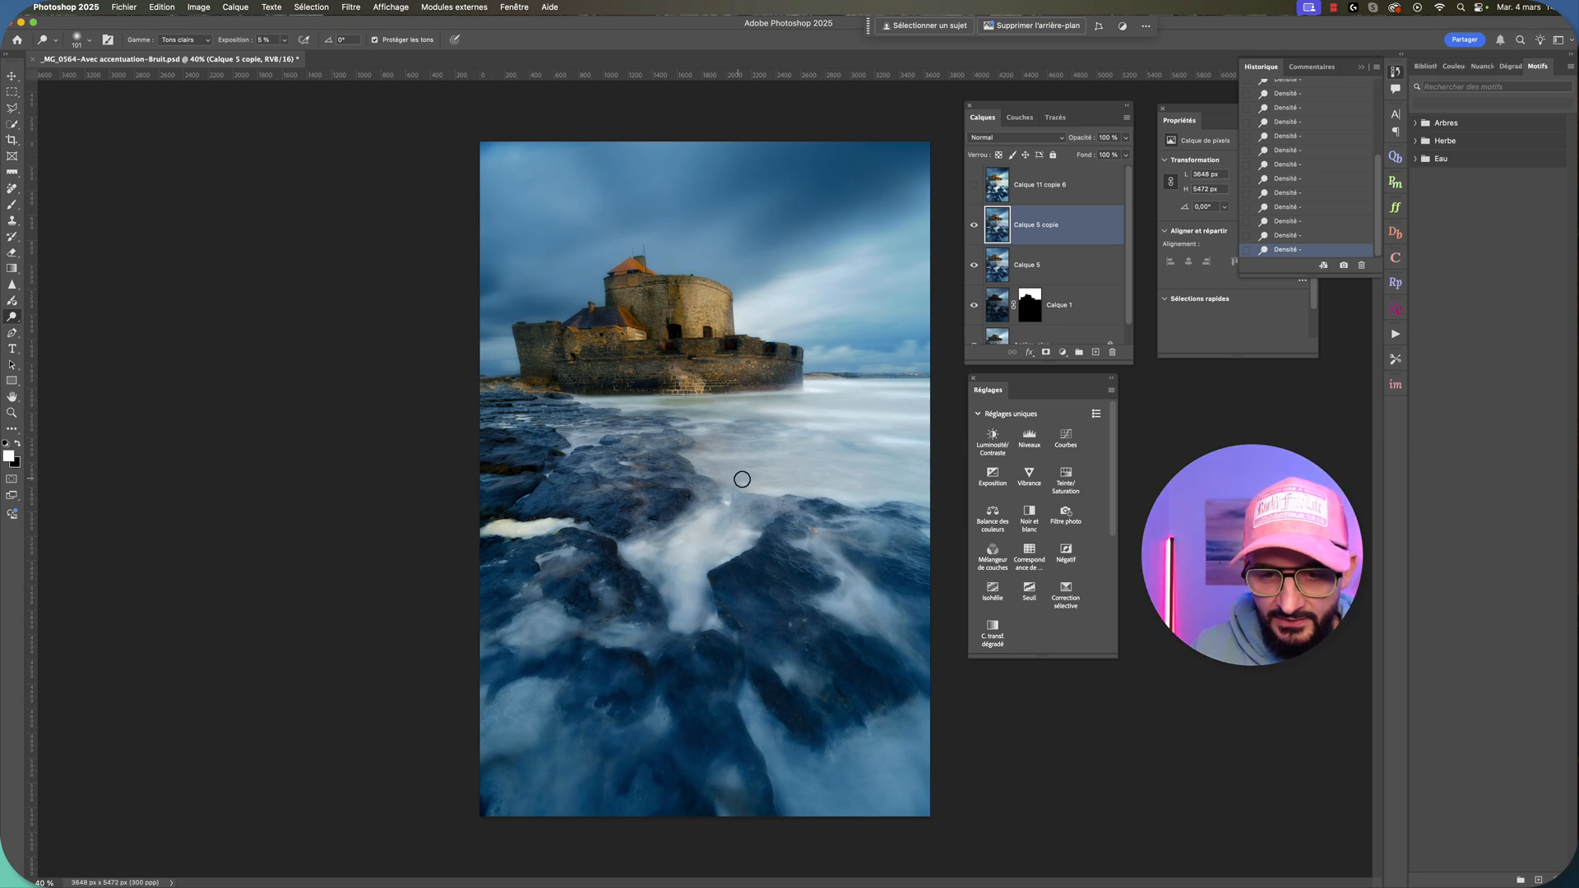
{"action": "left_click_drag", "start_coordinate": [740, 469], "coordinate": [866, 480]}
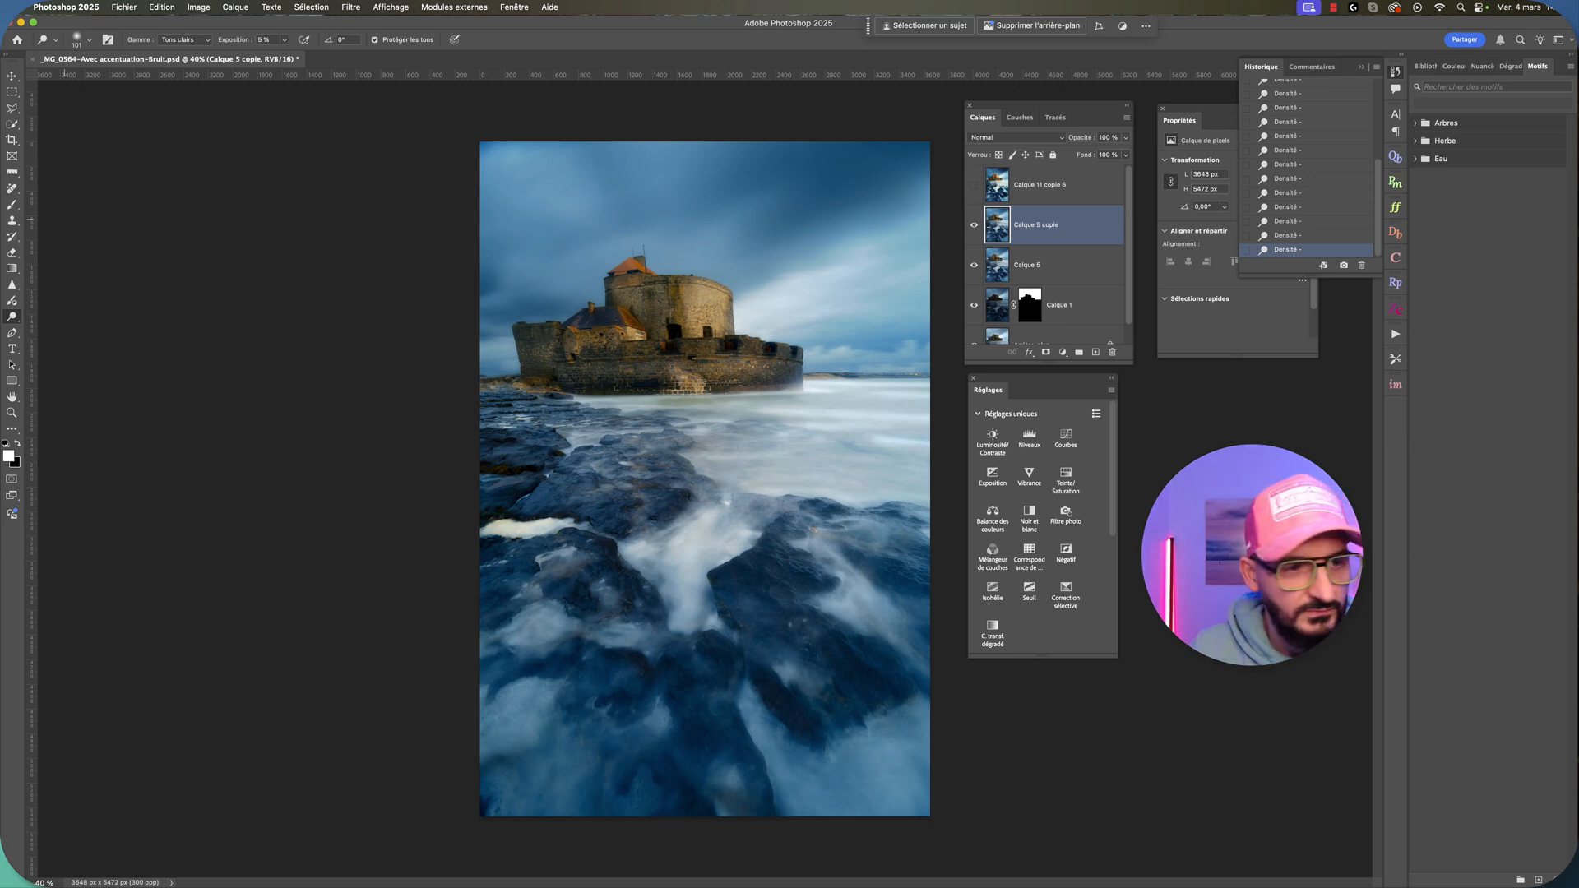
Step: Switch to the Burn tool (Densité +) on midtones with 8% exposure and a 133 px brush
{"action": "left_click", "coordinate": [11, 316]}
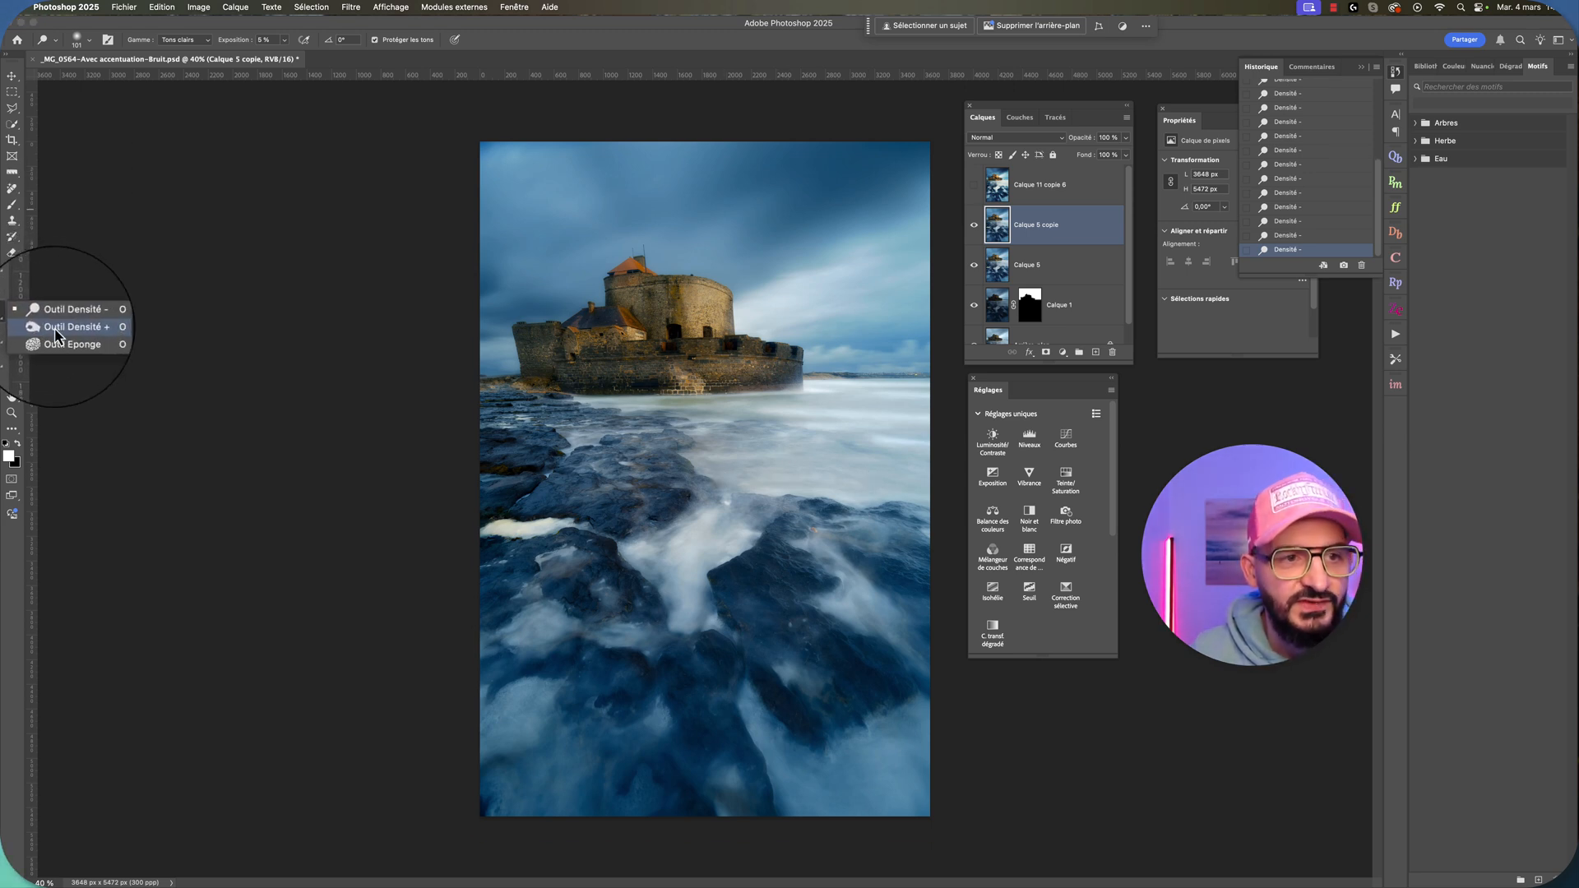
{"action": "left_click", "coordinate": [55, 328]}
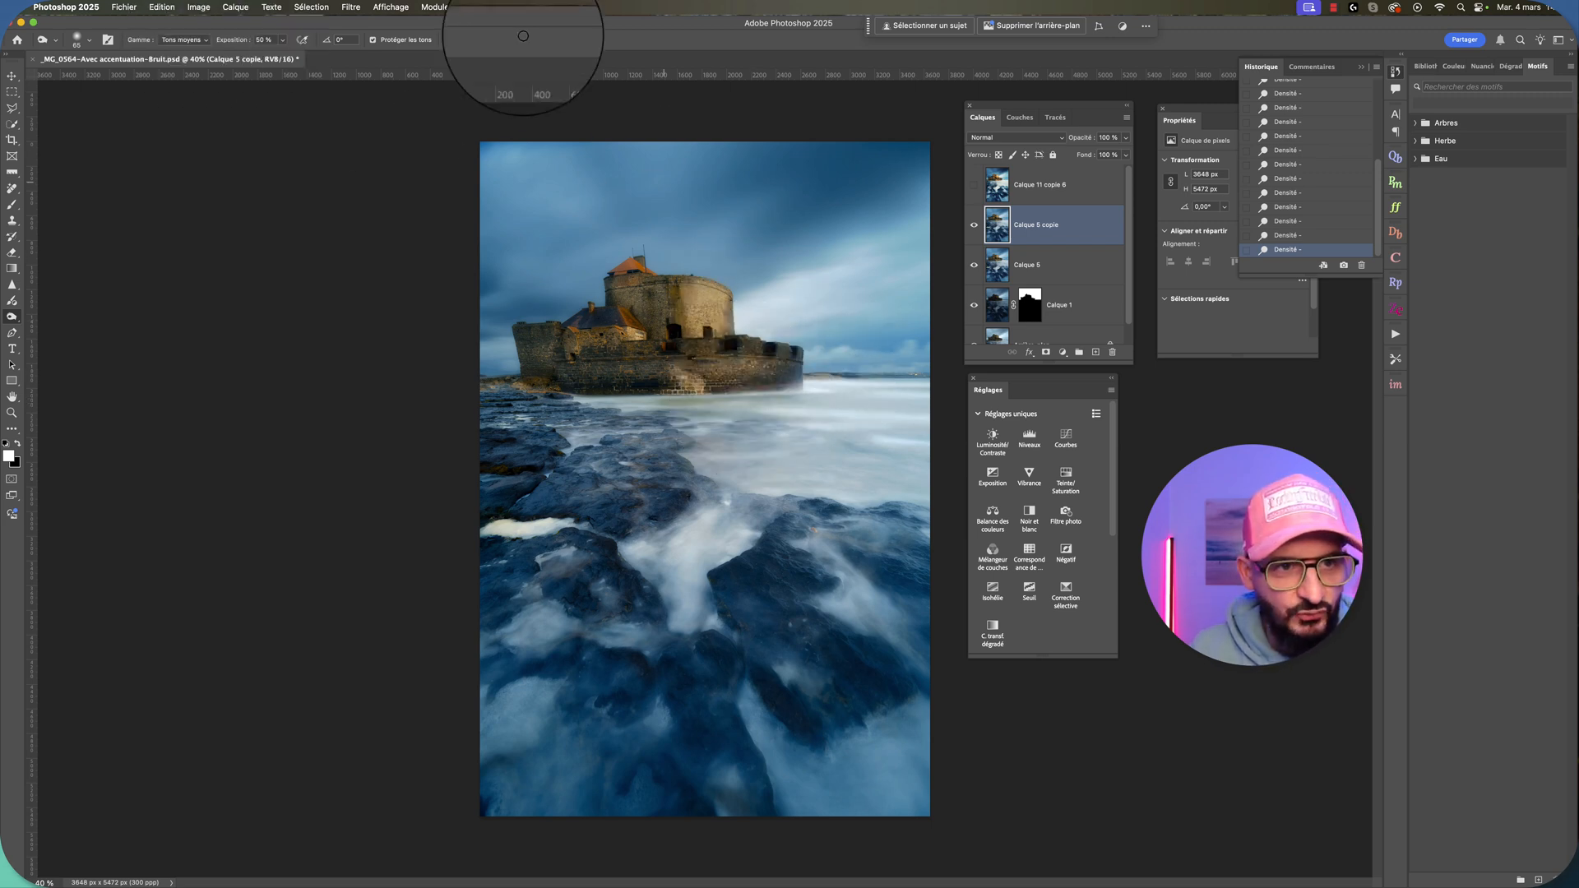
{"action": "left_click", "coordinate": [279, 37]}
{"action": "left_click_drag", "start_coordinate": [282, 55], "coordinate": [261, 58]}
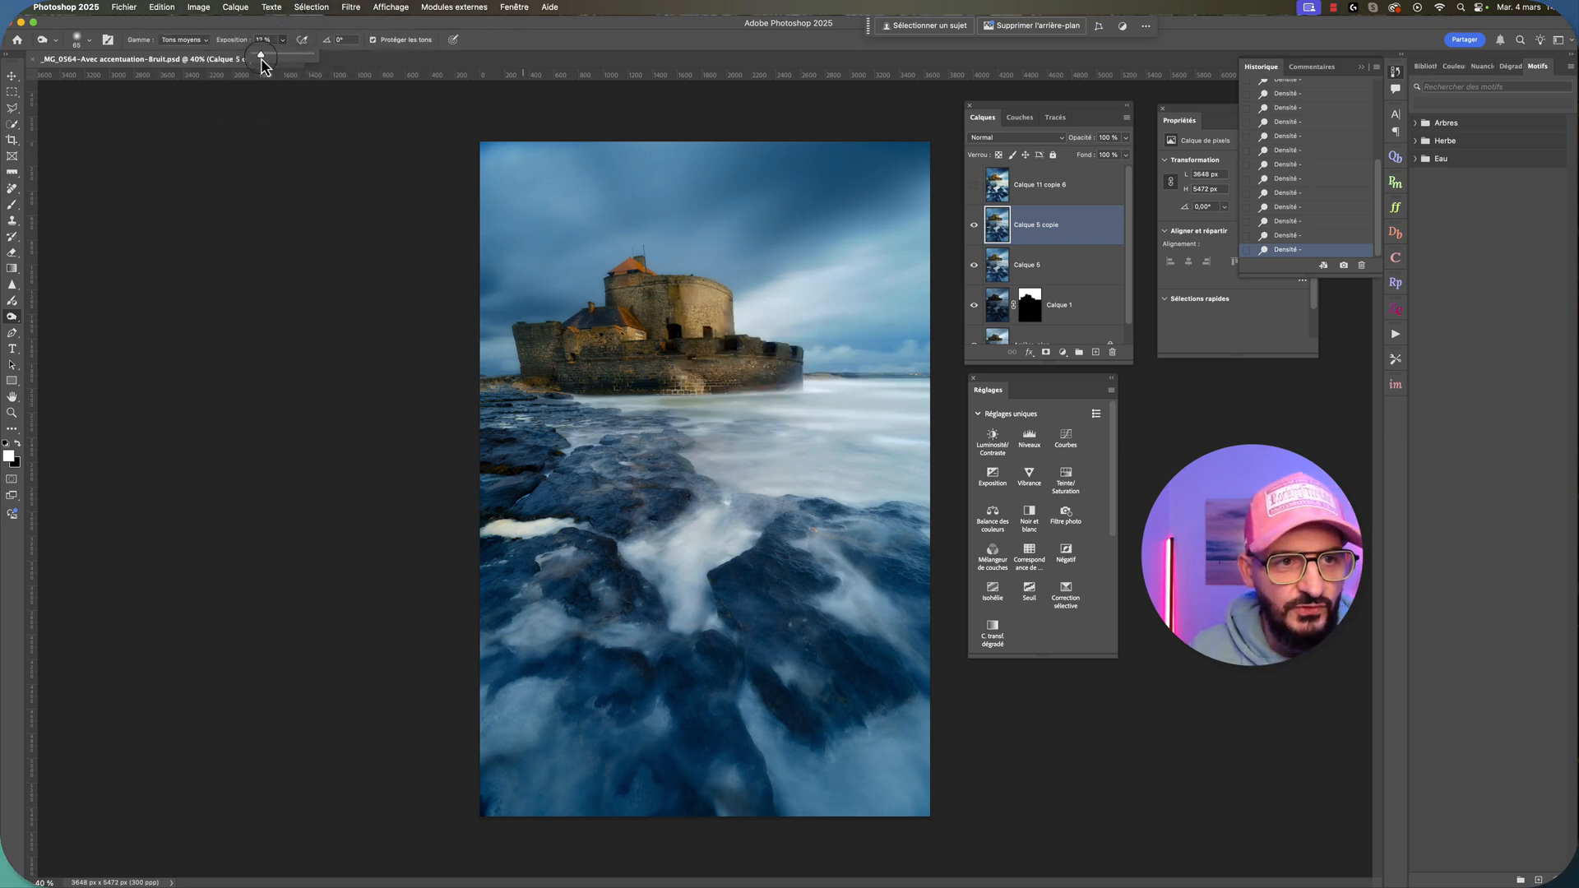
{"action": "left_click", "coordinate": [89, 40]}
{"action": "left_click", "coordinate": [123, 78]}
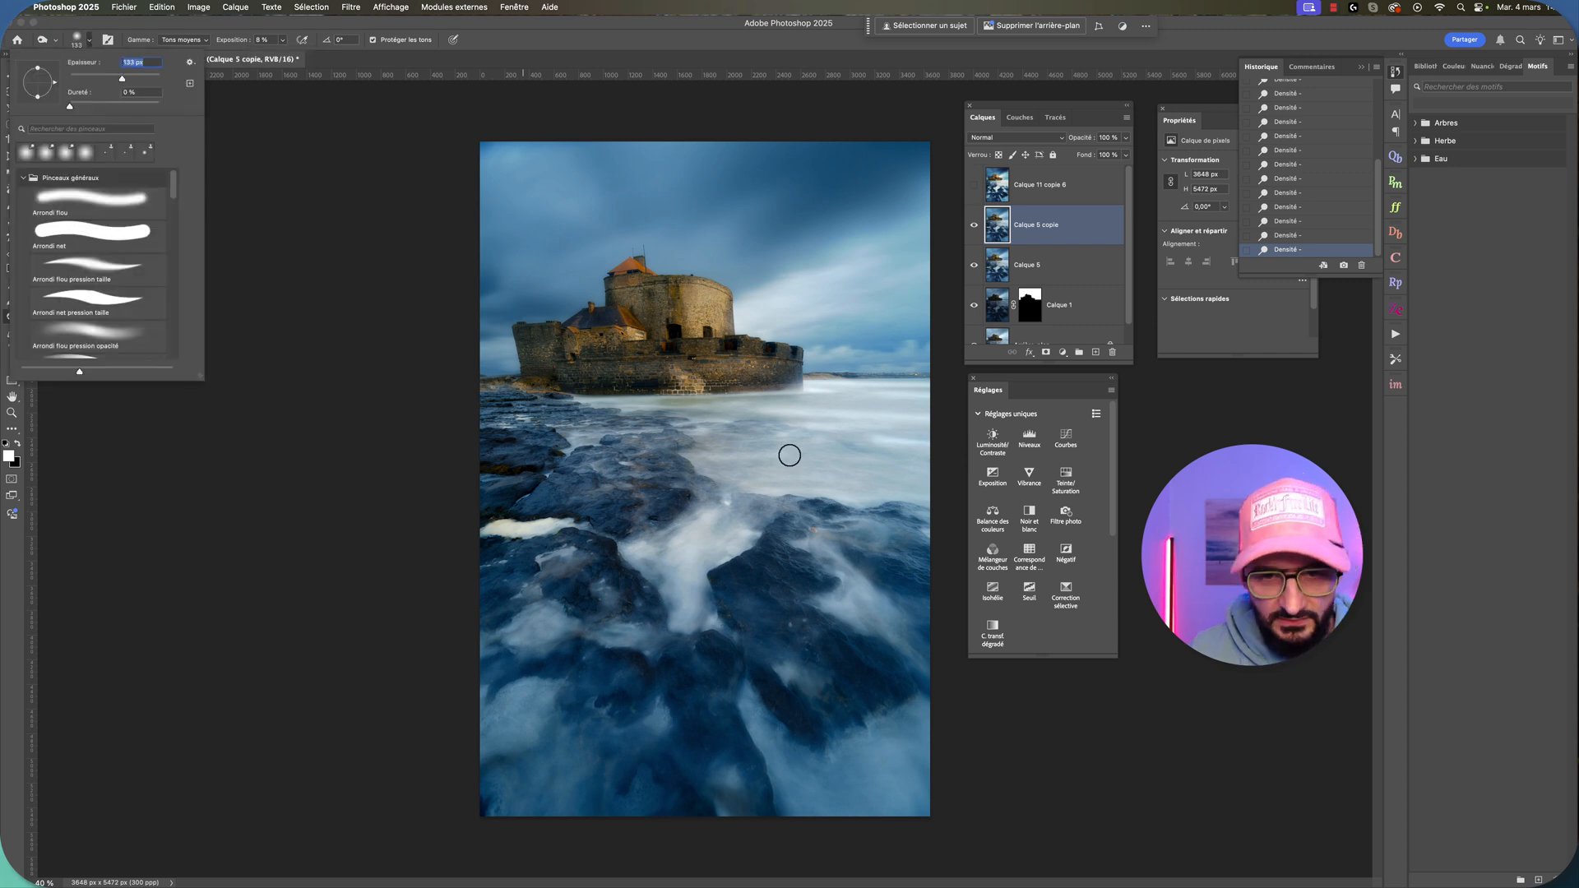
{"action": "key", "text": "Return"}
Step: Burn the midtones of the pale water from the horizon down to the edge of the rocks
{"action": "left_click_drag", "start_coordinate": [931, 404], "coordinate": [814, 398]}
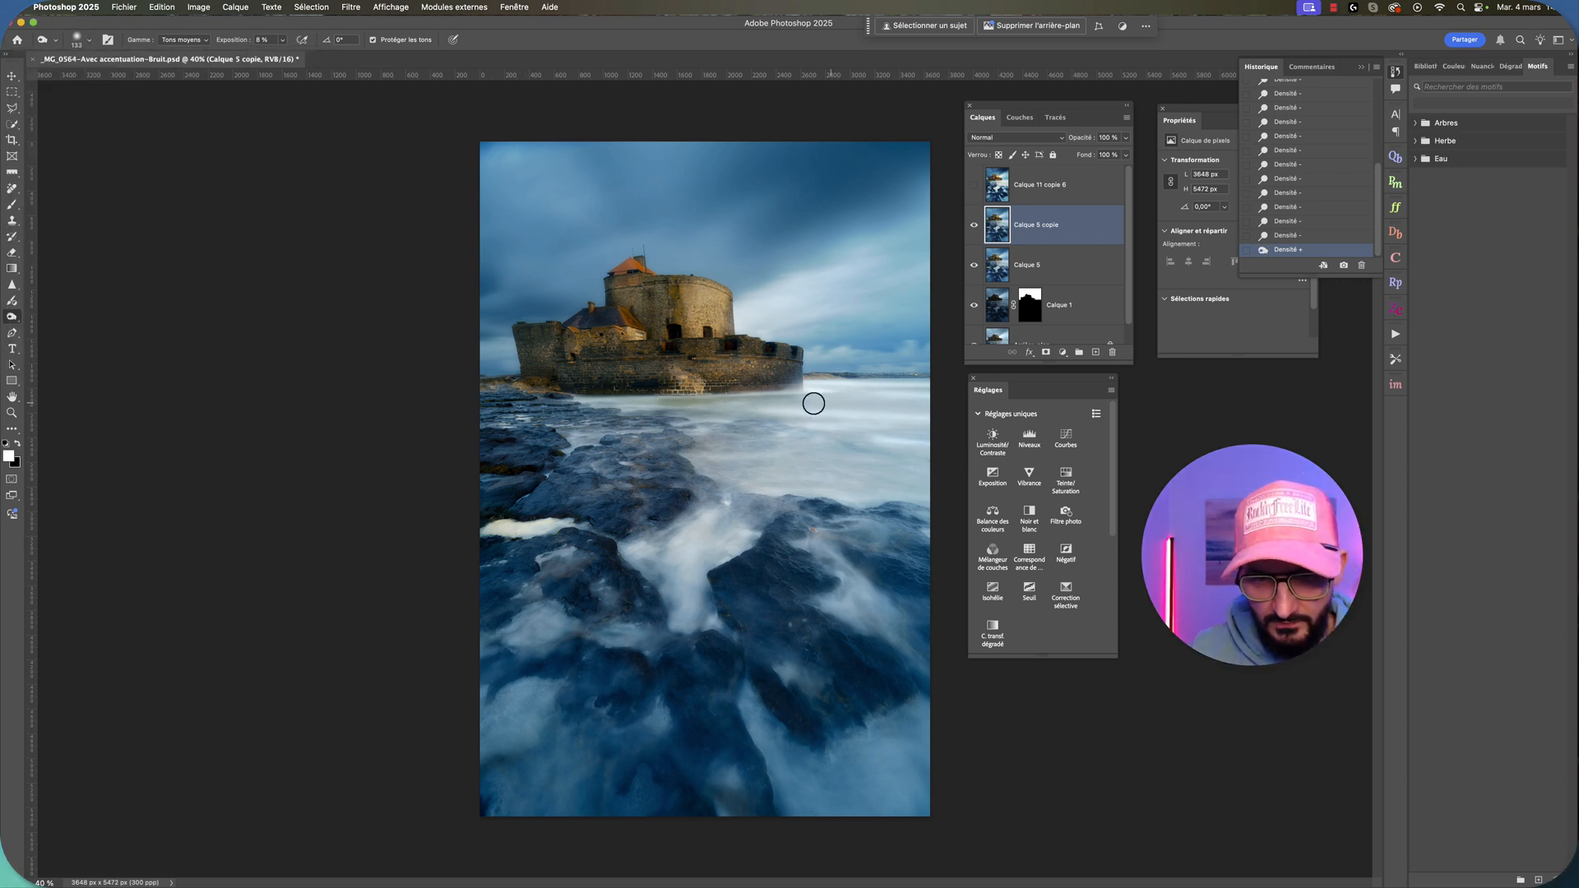
{"action": "mouse_move", "coordinate": [940, 393]}
{"action": "left_mouse_down"}
{"action": "mouse_move", "coordinate": [815, 394]}
{"action": "mouse_move", "coordinate": [989, 398]}
{"action": "mouse_move", "coordinate": [722, 421]}
{"action": "mouse_move", "coordinate": [740, 428]}
{"action": "mouse_move", "coordinate": [718, 433]}
{"action": "mouse_move", "coordinate": [819, 457]}
{"action": "mouse_move", "coordinate": [771, 474]}
{"action": "left_mouse_up"}
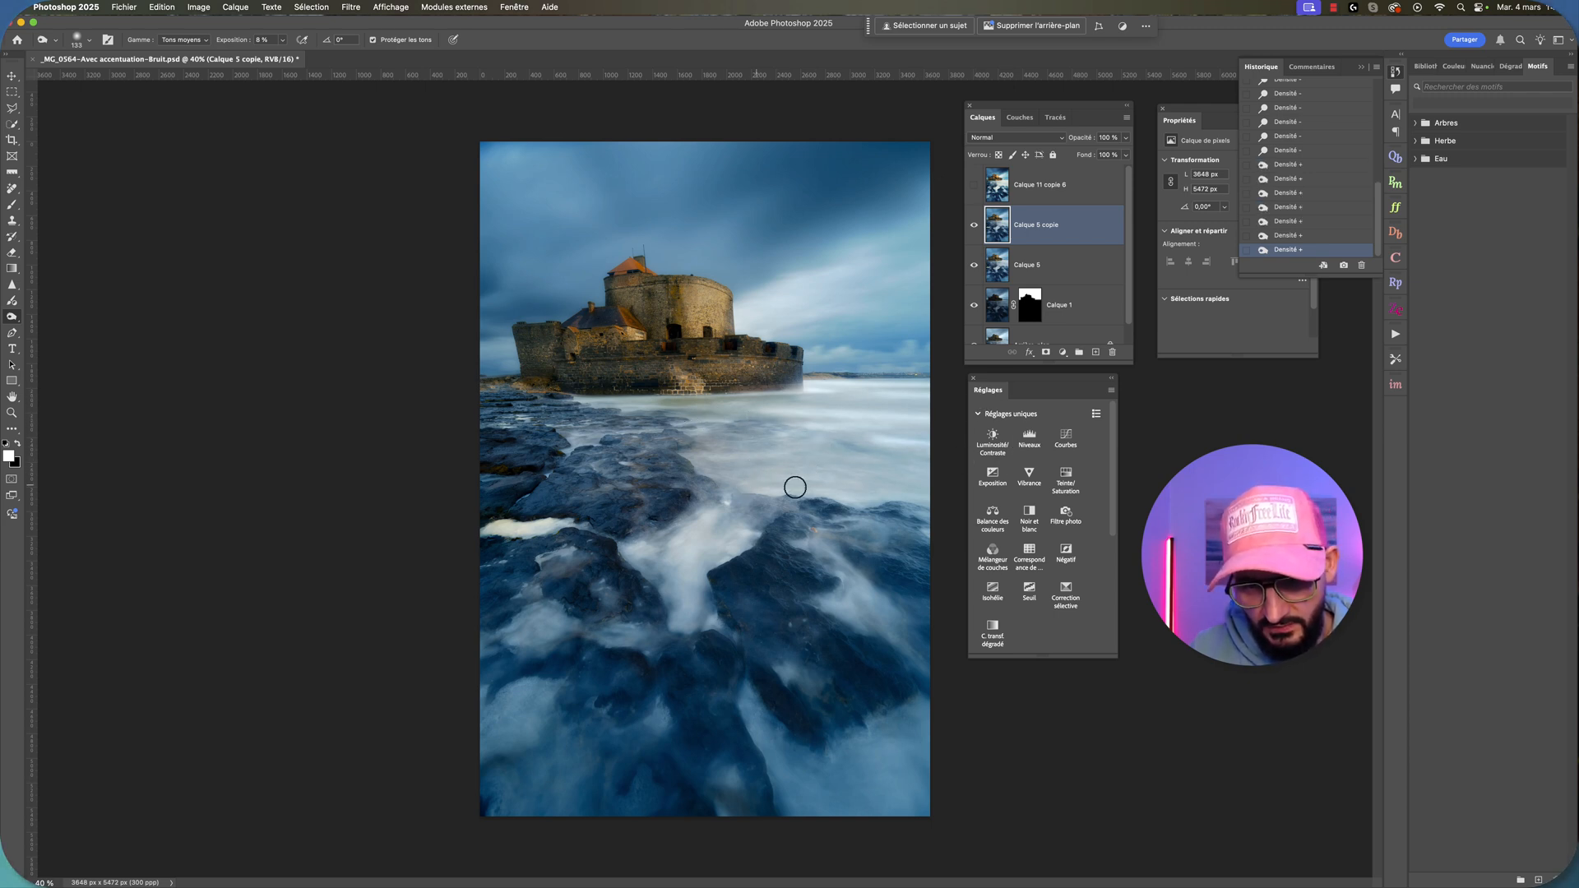
{"action": "mouse_move", "coordinate": [882, 462]}
{"action": "left_mouse_down"}
{"action": "mouse_move", "coordinate": [783, 474]}
{"action": "mouse_move", "coordinate": [708, 461]}
{"action": "left_mouse_up"}
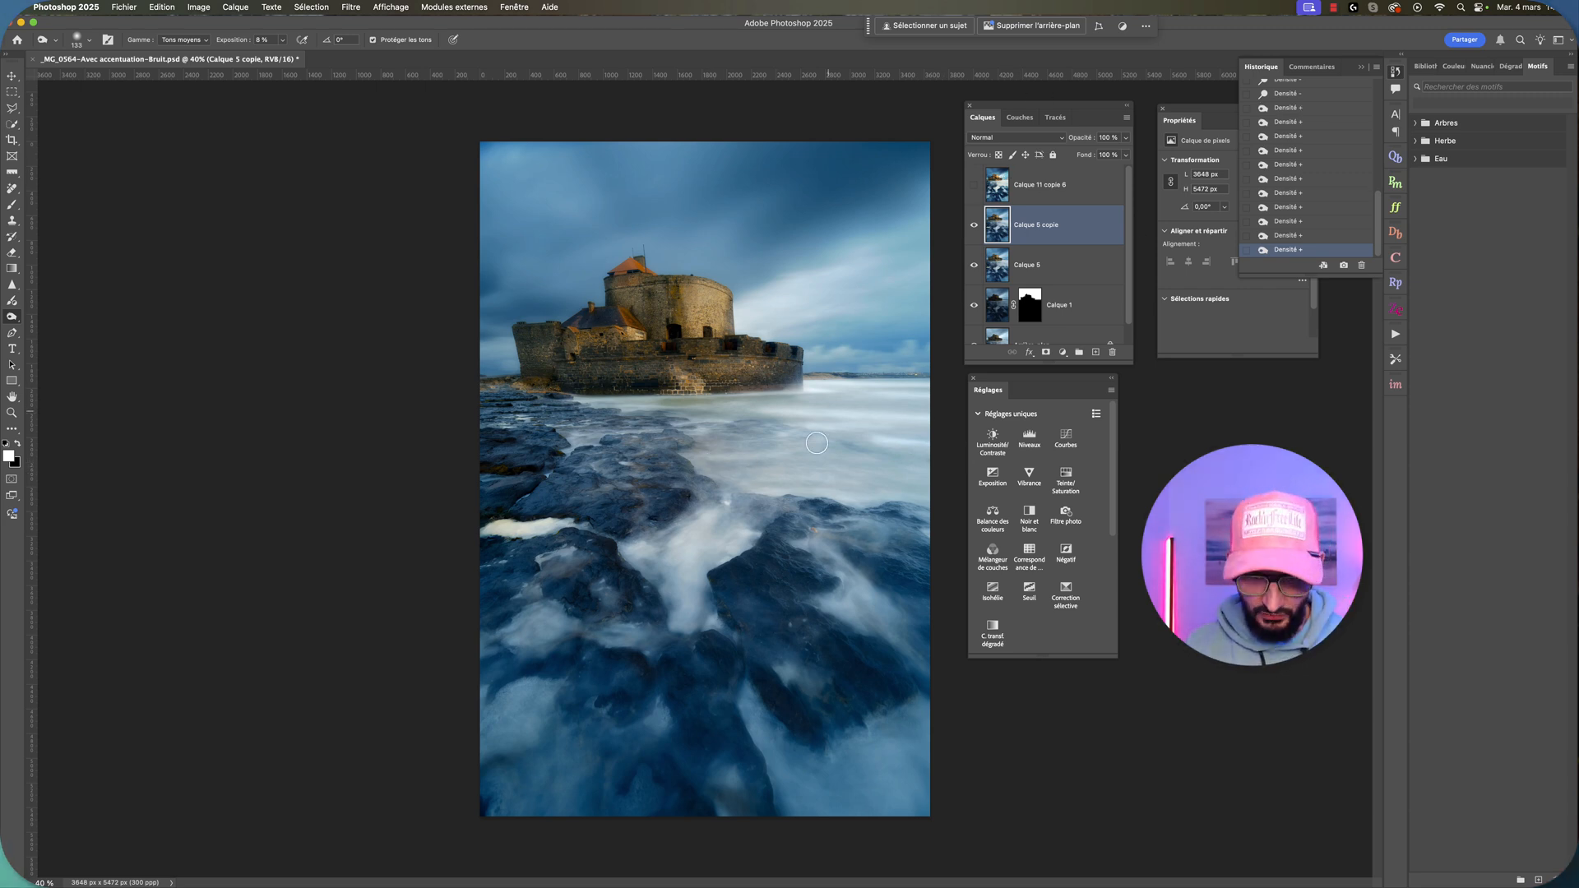
Step: Toggle the visibility of the Calque 5 copie layer to compare the image before and after dodging and burning
{"action": "left_click", "coordinate": [974, 226]}
{"action": "left_click", "coordinate": [975, 227]}
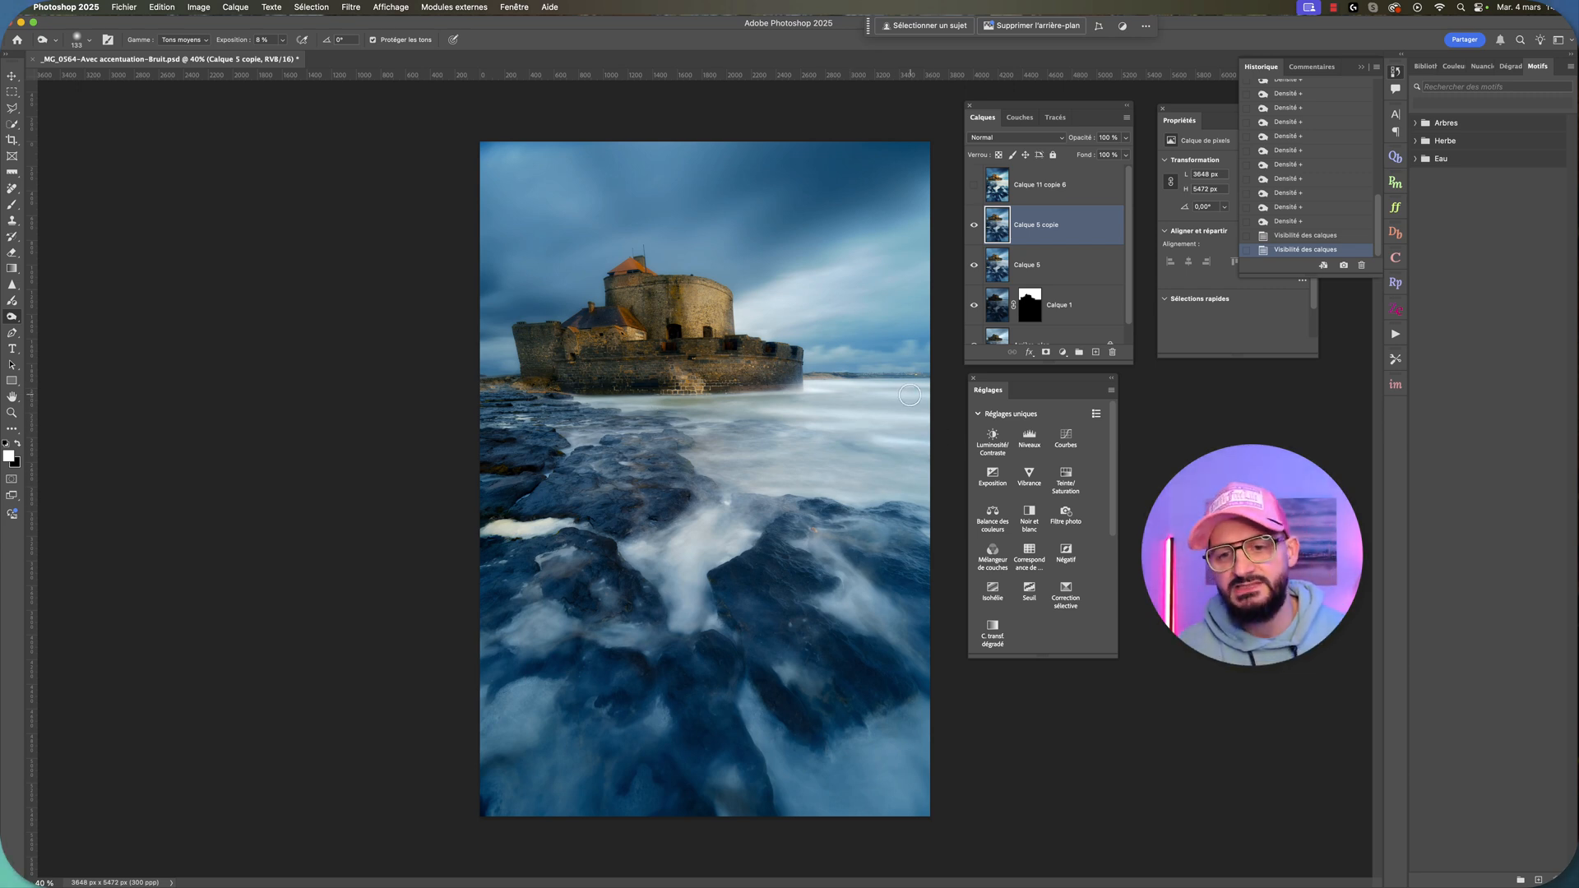
{"action": "left_click", "coordinate": [973, 229]}
{"action": "left_click", "coordinate": [974, 230]}
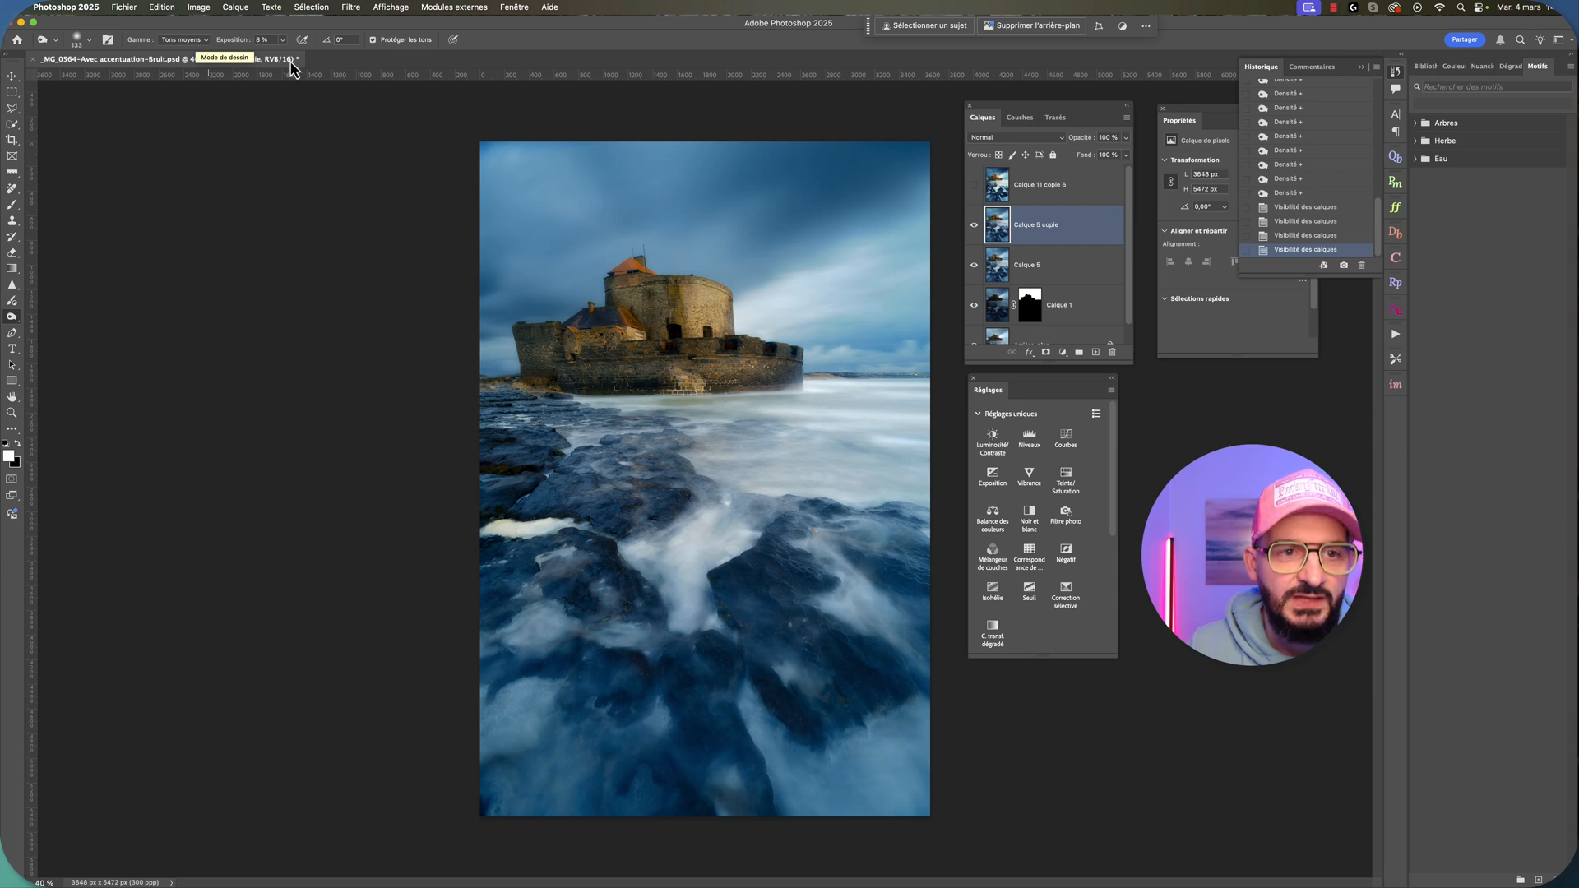
Step: Raise the Burn tool's exposure to 21% and burn the water along the base of the fort
{"action": "left_click", "coordinate": [372, 40]}
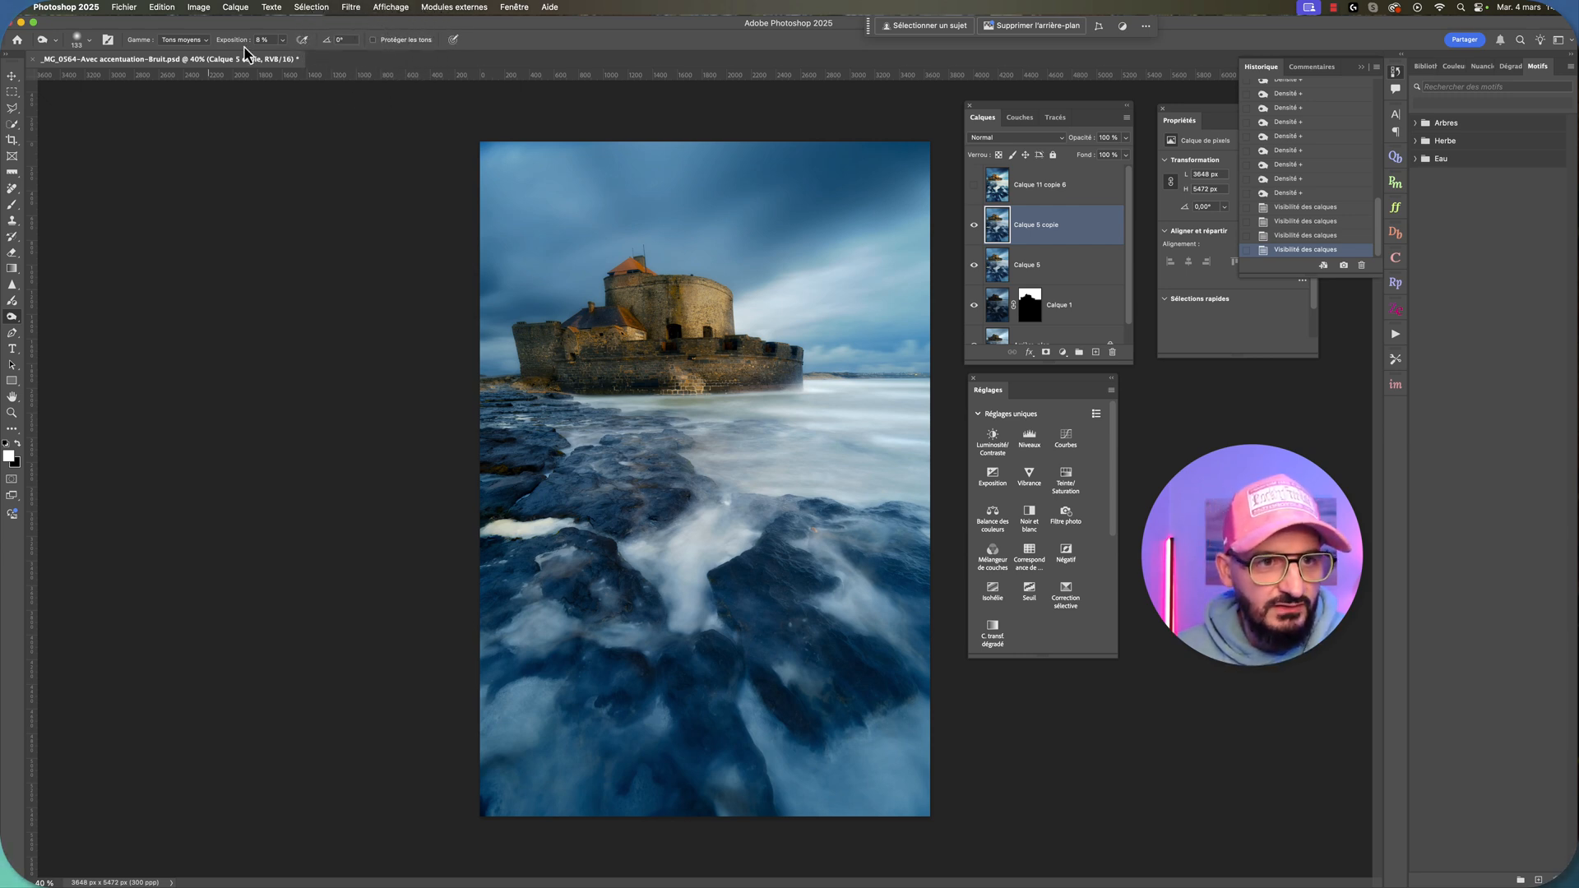
{"action": "left_click", "coordinate": [282, 39]}
{"action": "left_click_drag", "start_coordinate": [284, 60], "coordinate": [291, 60]}
{"action": "mouse_move", "coordinate": [693, 403]}
{"action": "left_mouse_down"}
{"action": "mouse_move", "coordinate": [663, 402]}
{"action": "mouse_move", "coordinate": [890, 397]}
{"action": "mouse_move", "coordinate": [847, 399]}
{"action": "left_mouse_up"}
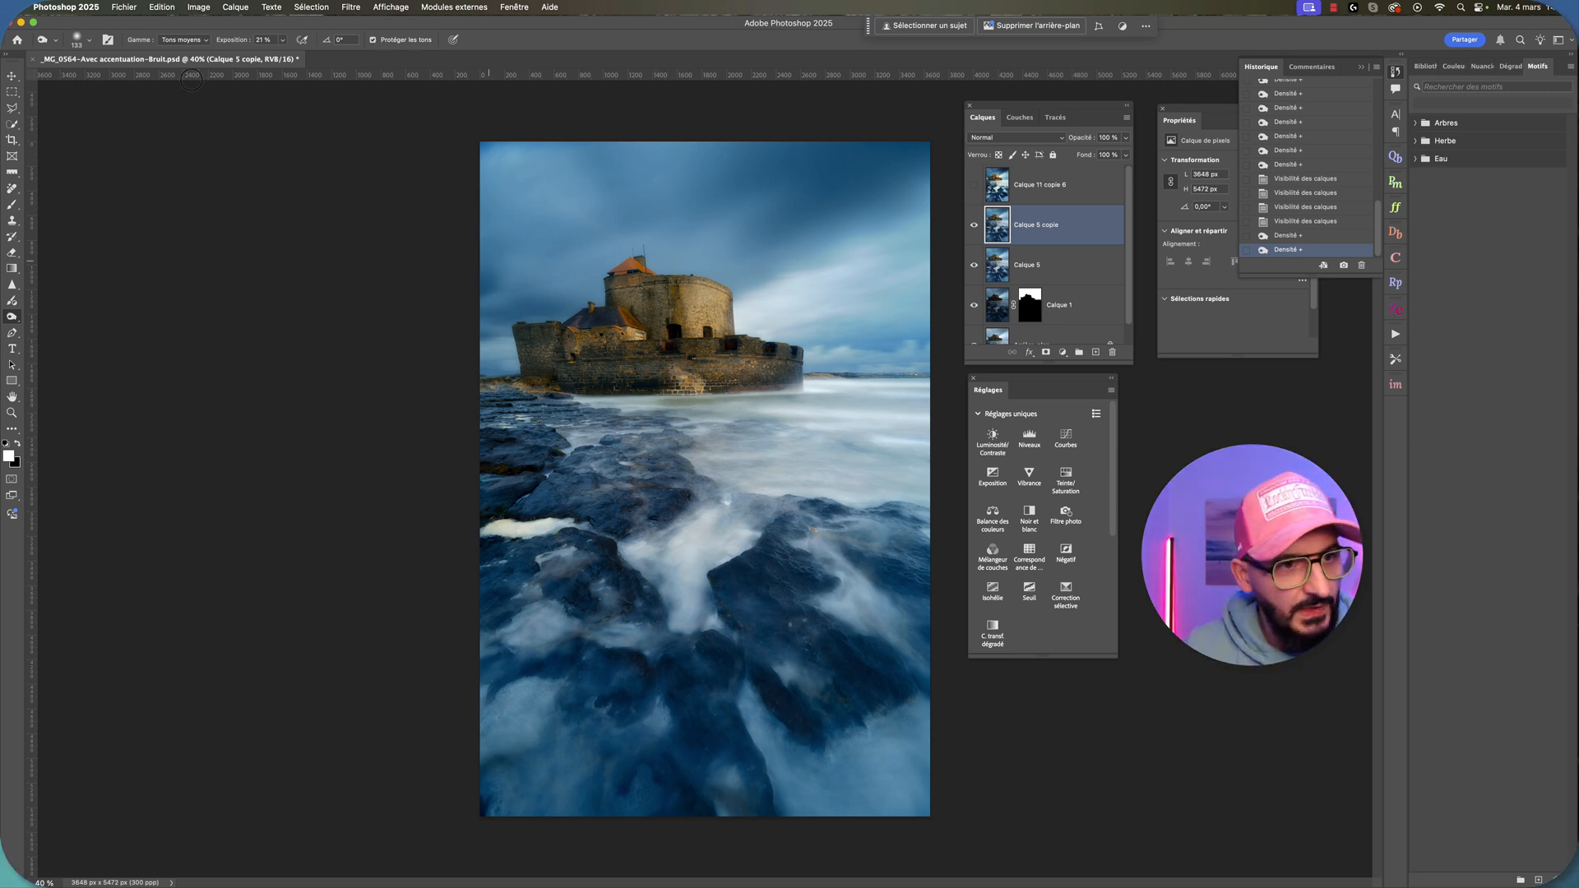
{"action": "left_click", "coordinate": [197, 38]}
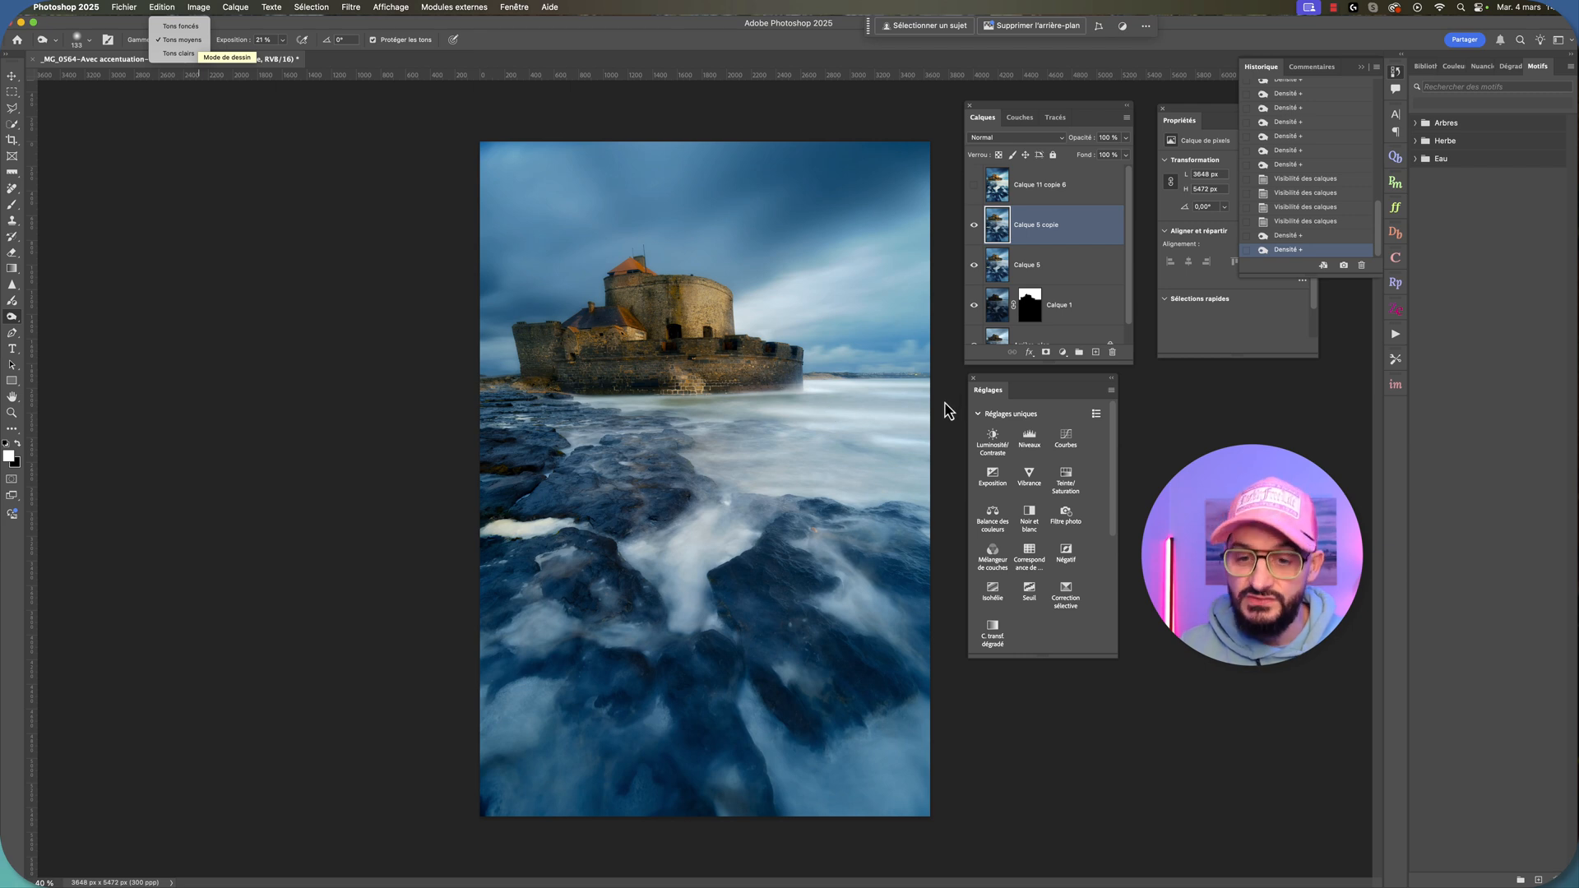
{"action": "left_click", "coordinate": [410, 380]}
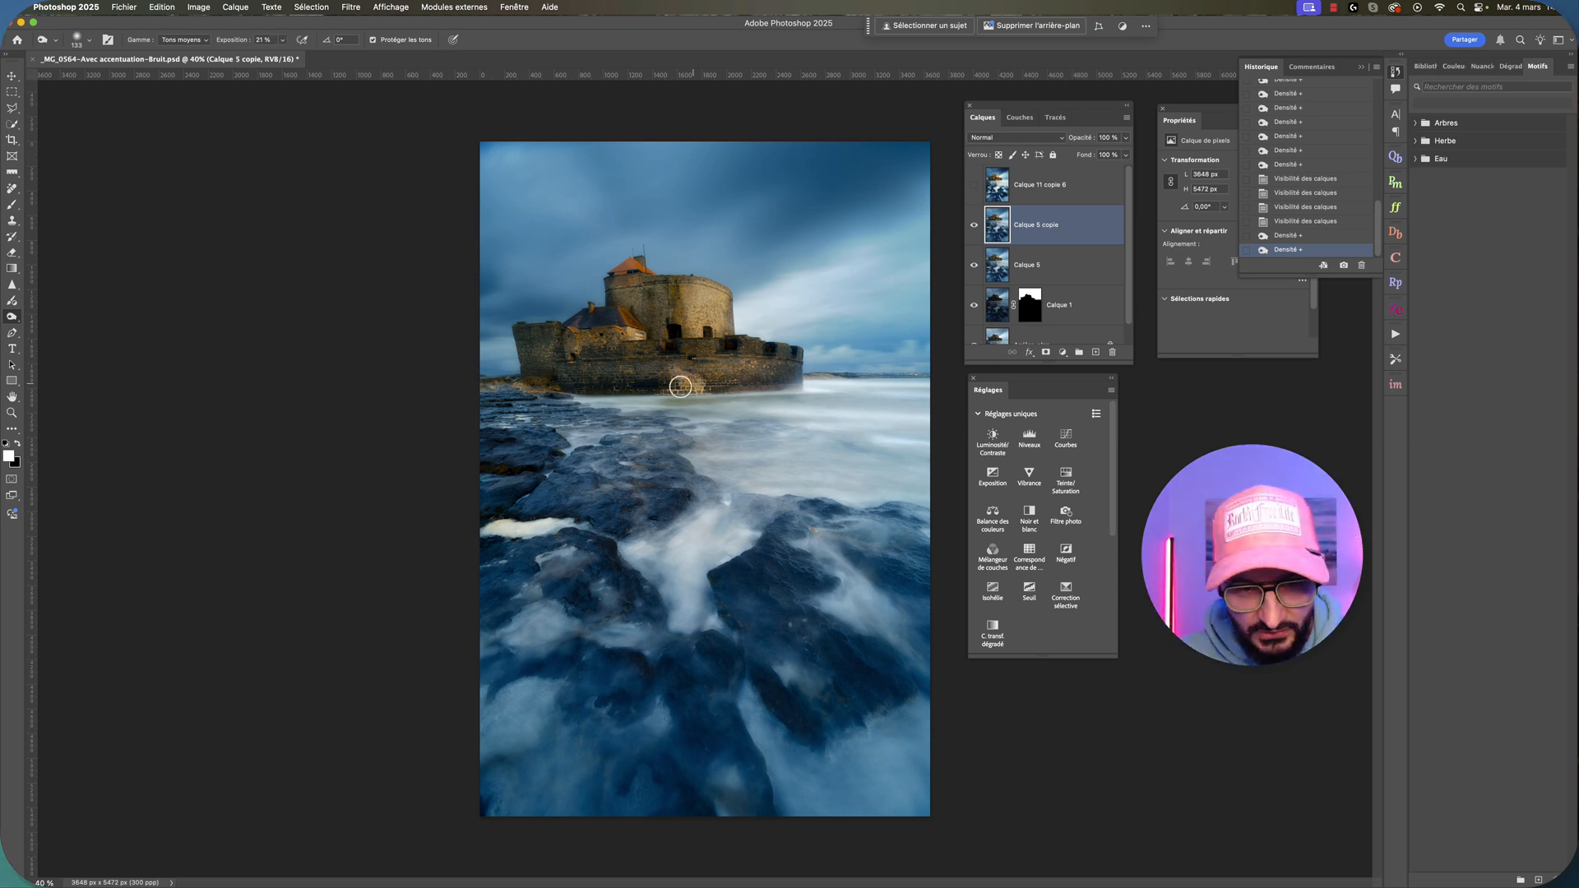
{"action": "mouse_move", "coordinate": [681, 390]}
{"action": "left_mouse_down"}
{"action": "mouse_move", "coordinate": [759, 419]}
{"action": "mouse_move", "coordinate": [916, 409]}
{"action": "left_mouse_up"}
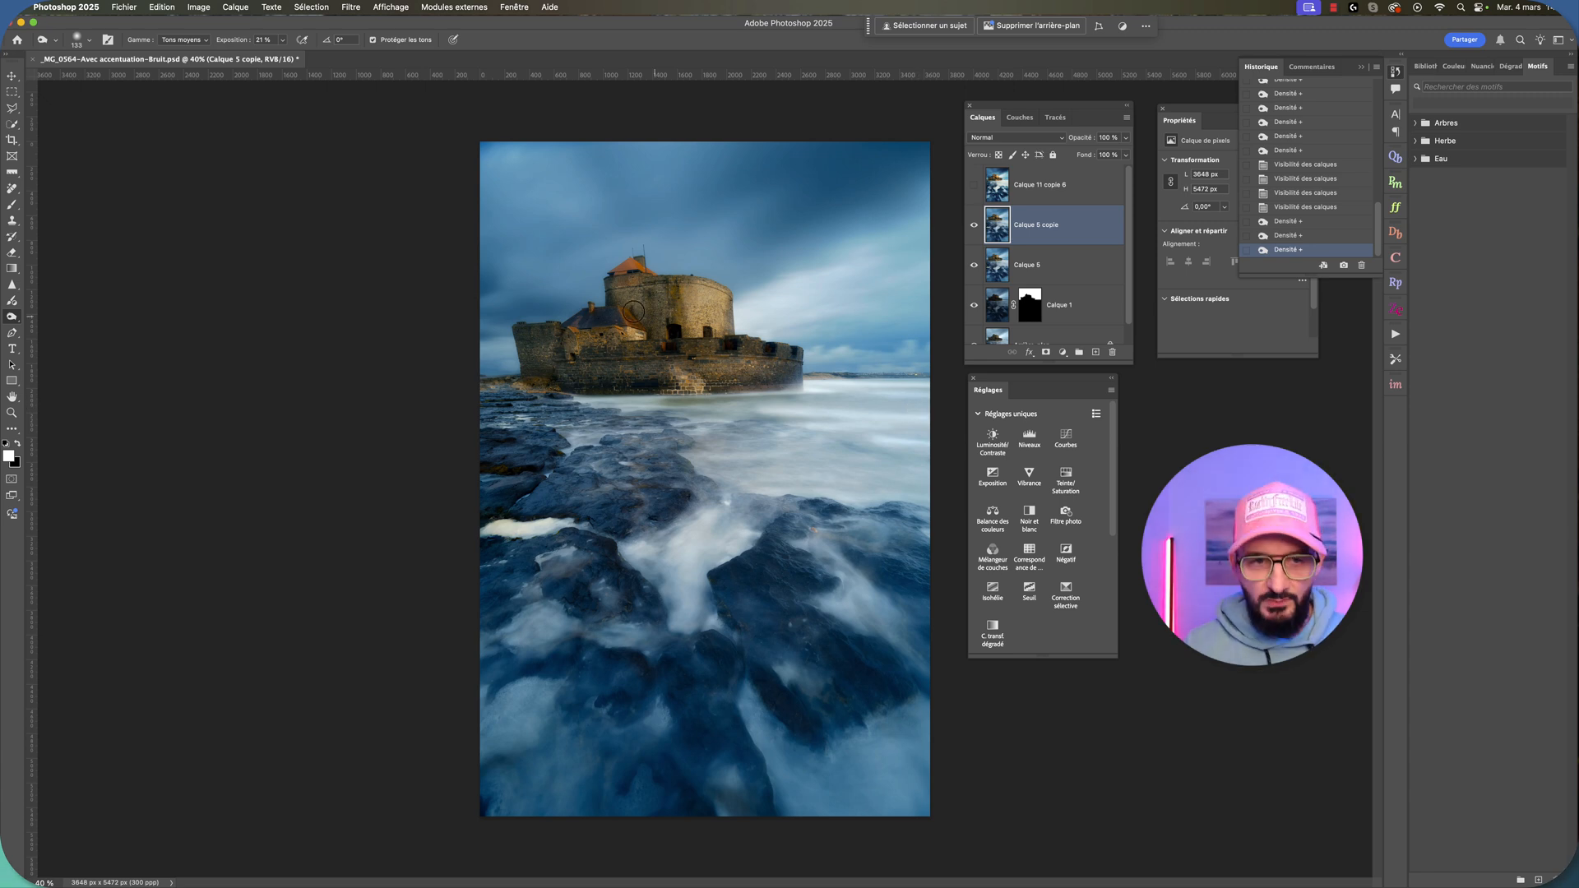
Step: Apply the Fade command (Atténuer) to the last burn stroke at 100% opacity
{"action": "left_click", "coordinate": [162, 7]}
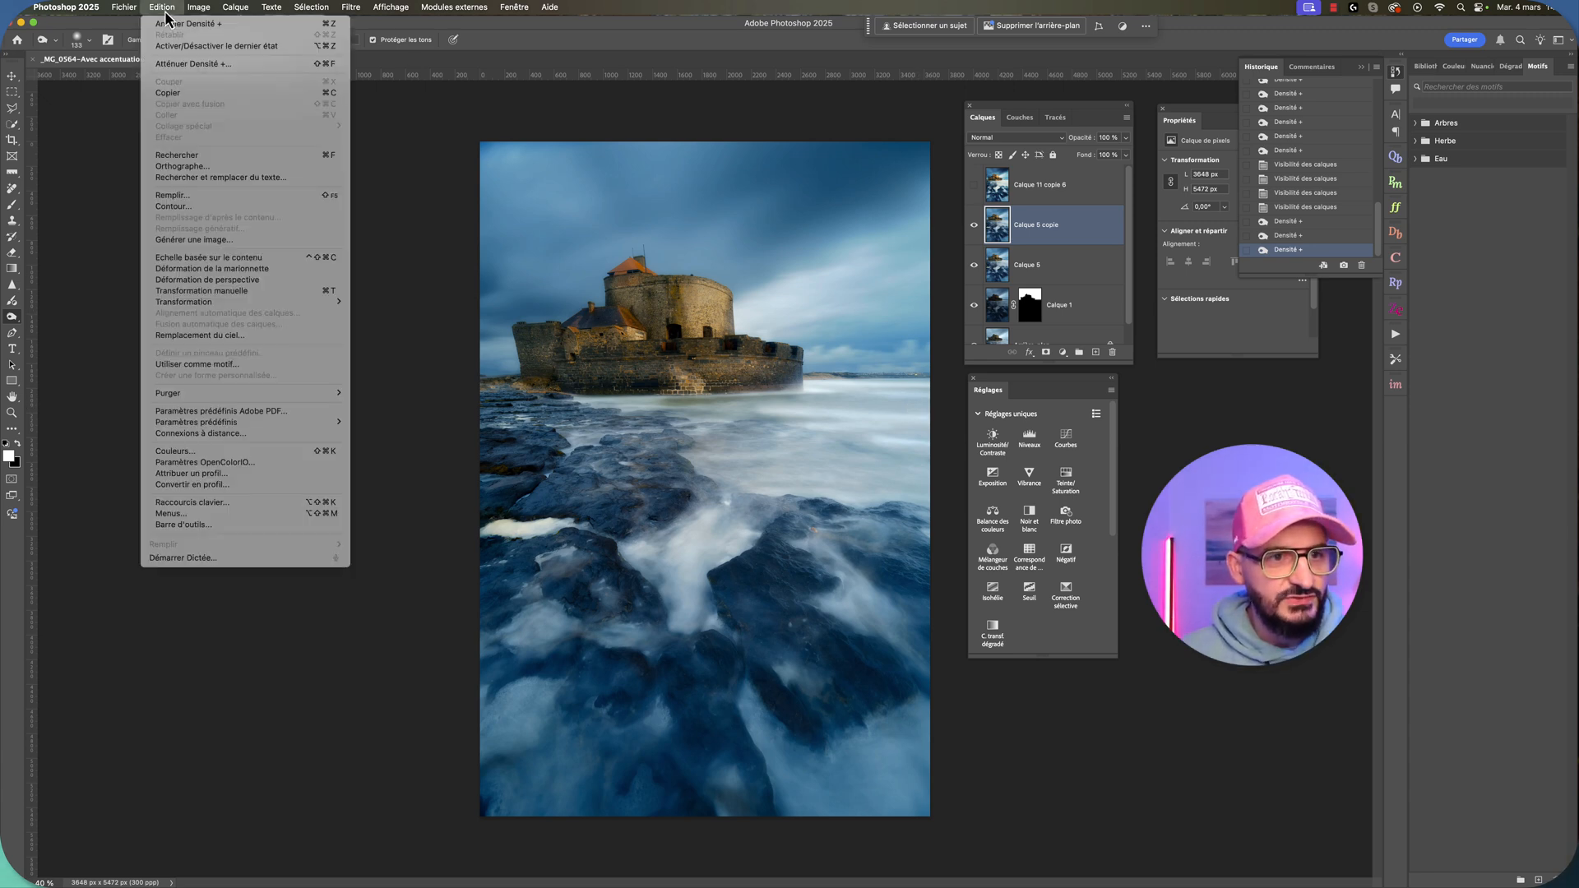
{"action": "left_click", "coordinate": [181, 65]}
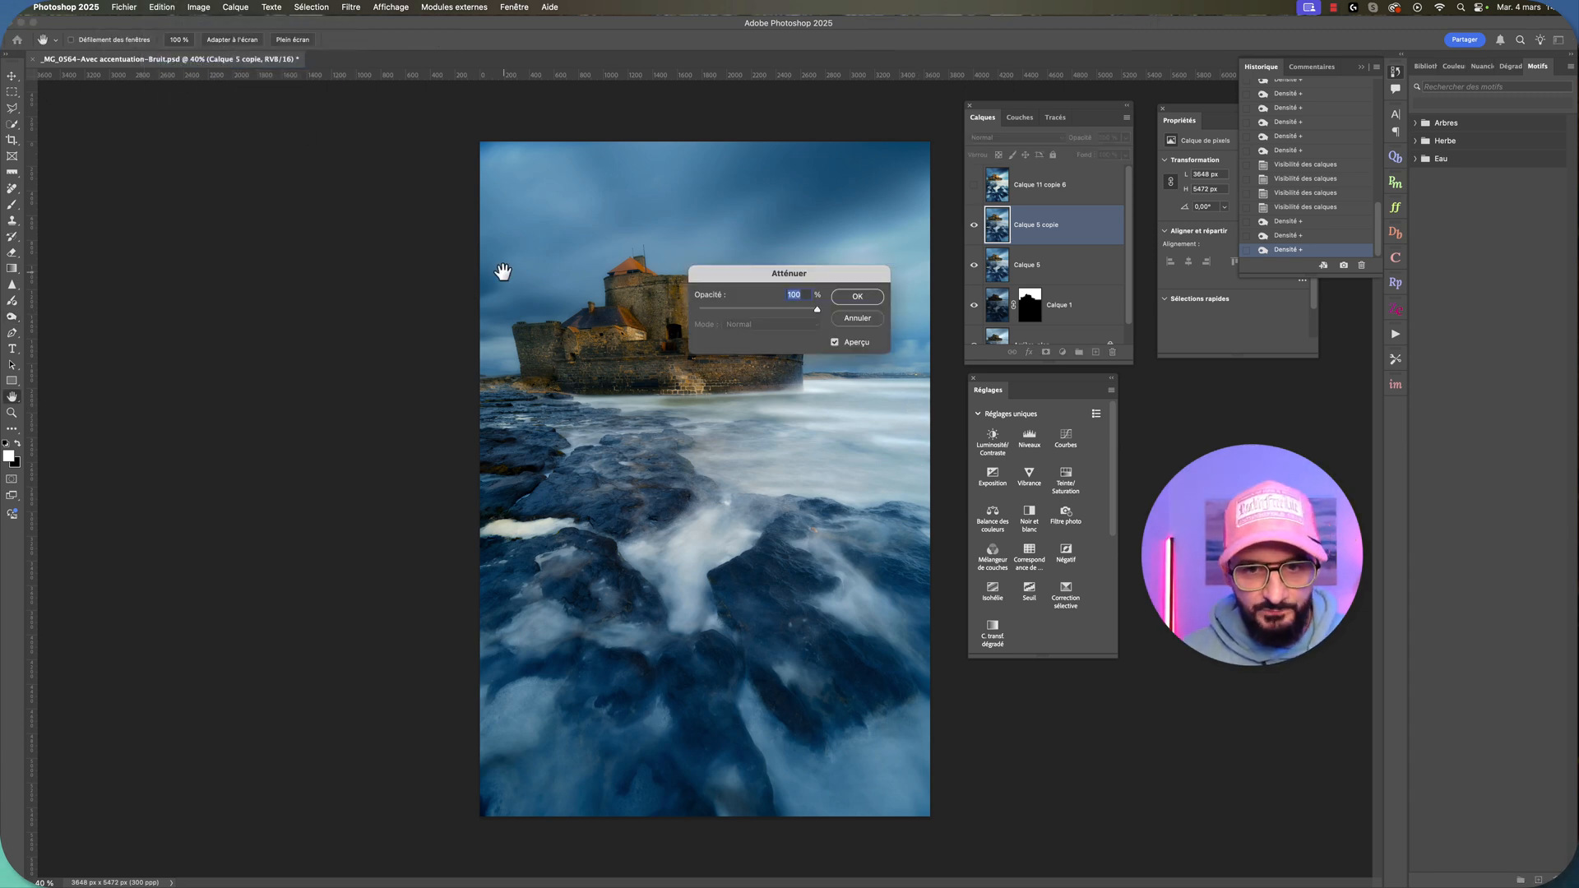
{"action": "left_click_drag", "start_coordinate": [819, 317], "coordinate": [876, 328]}
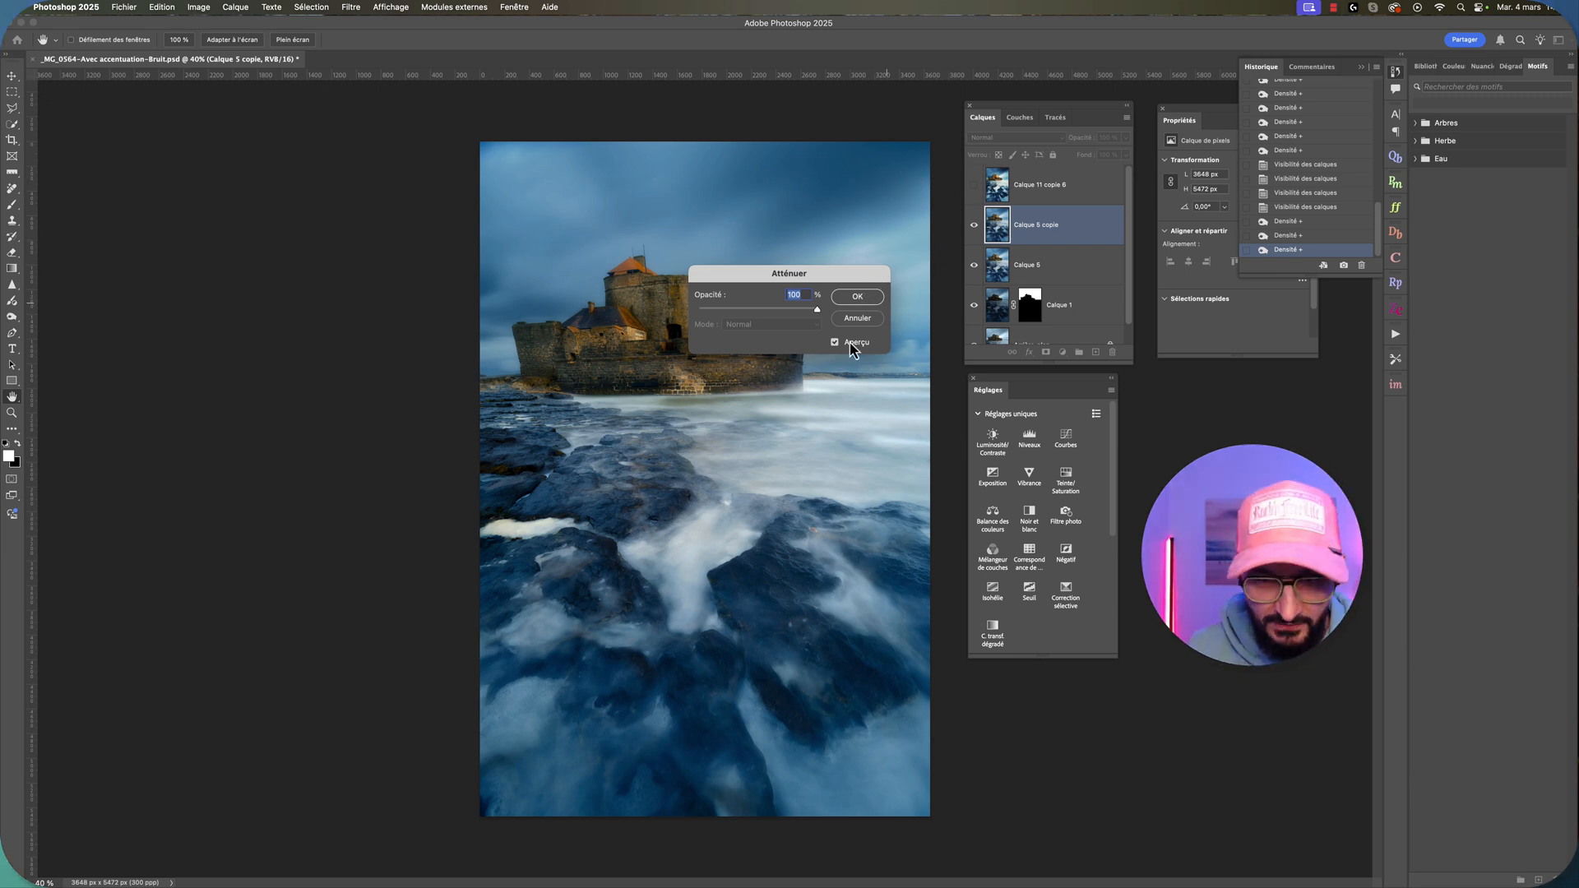
{"action": "left_click", "coordinate": [856, 298]}
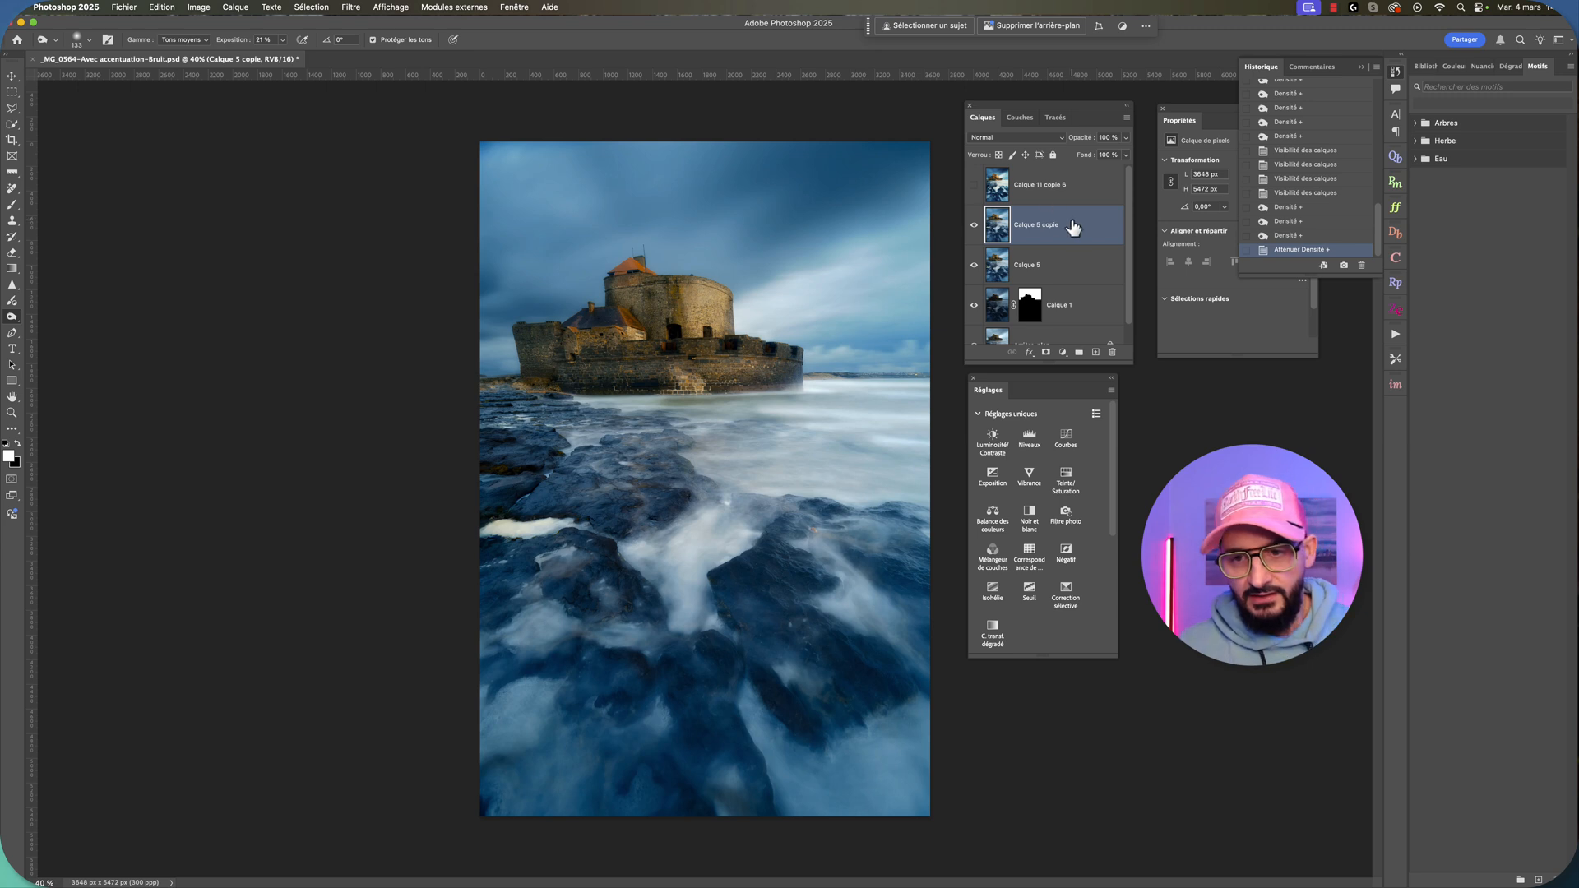
Step: Delete the Calque 5 copie layer and add a Curves adjustment layer above Calque 5
{"action": "key", "text": "BackSpace"}
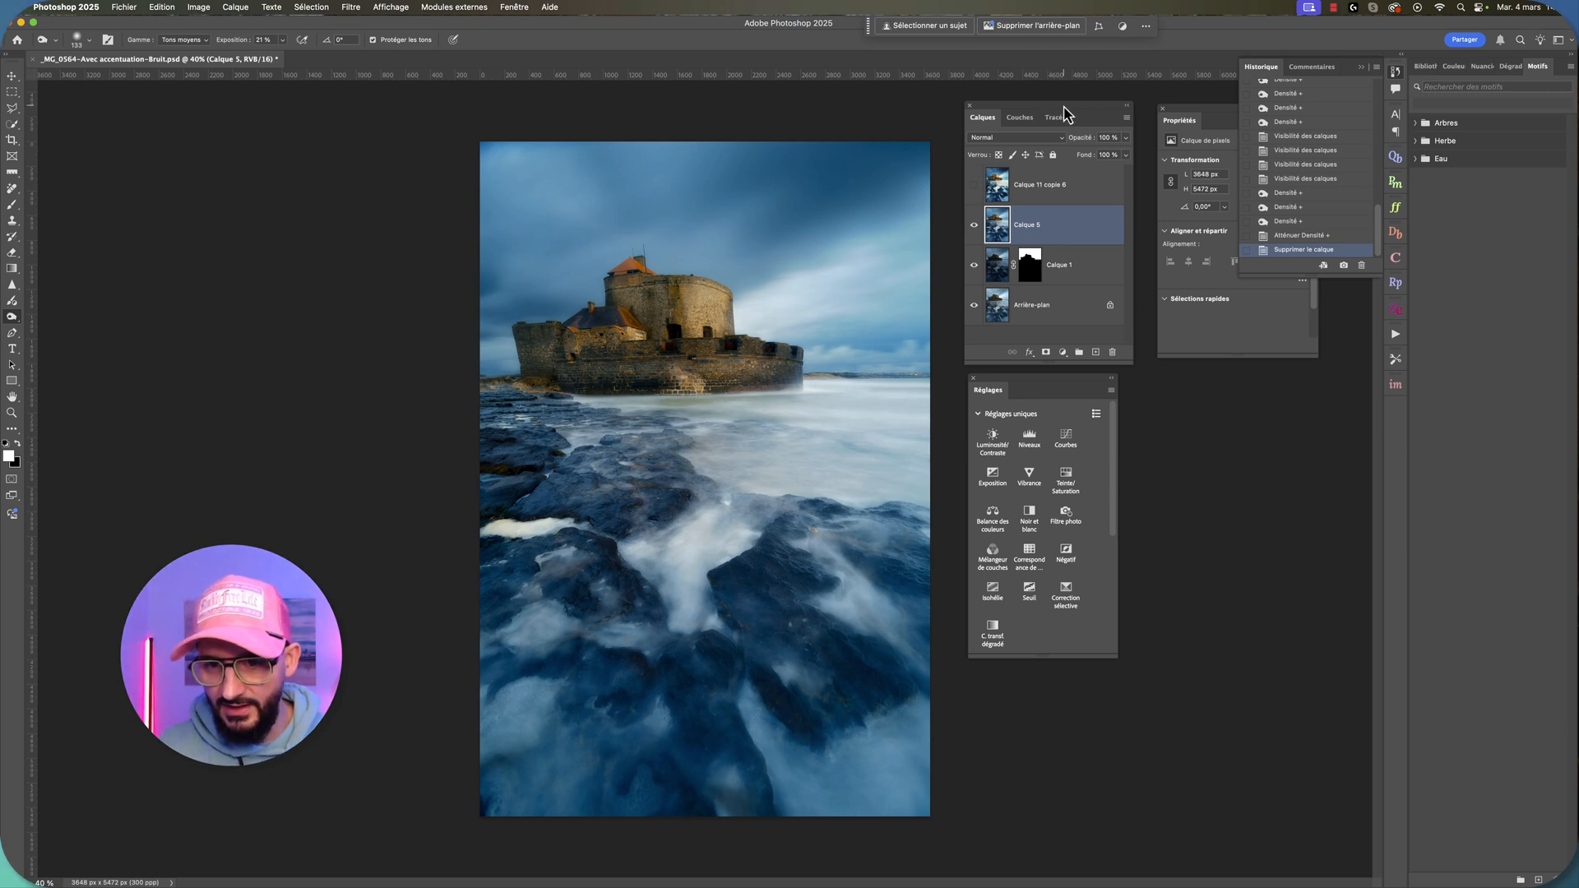
{"action": "left_click", "coordinate": [1066, 440]}
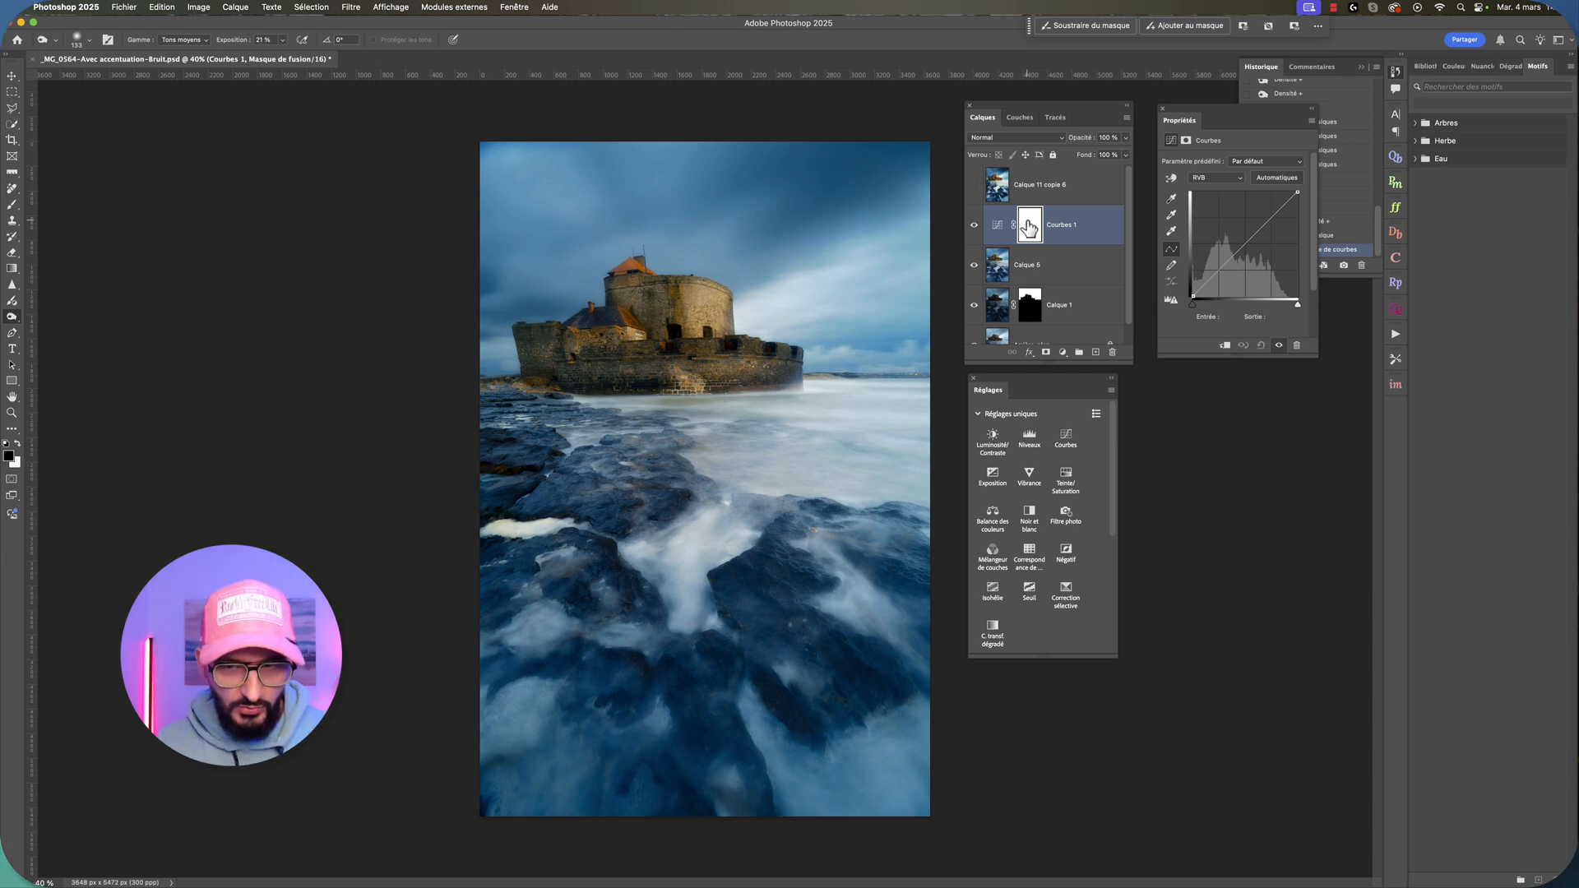
Step: Set the Curves adjustment layer's blend mode to Color Dodge (Densité couleur -)
{"action": "left_click", "coordinate": [1053, 139]}
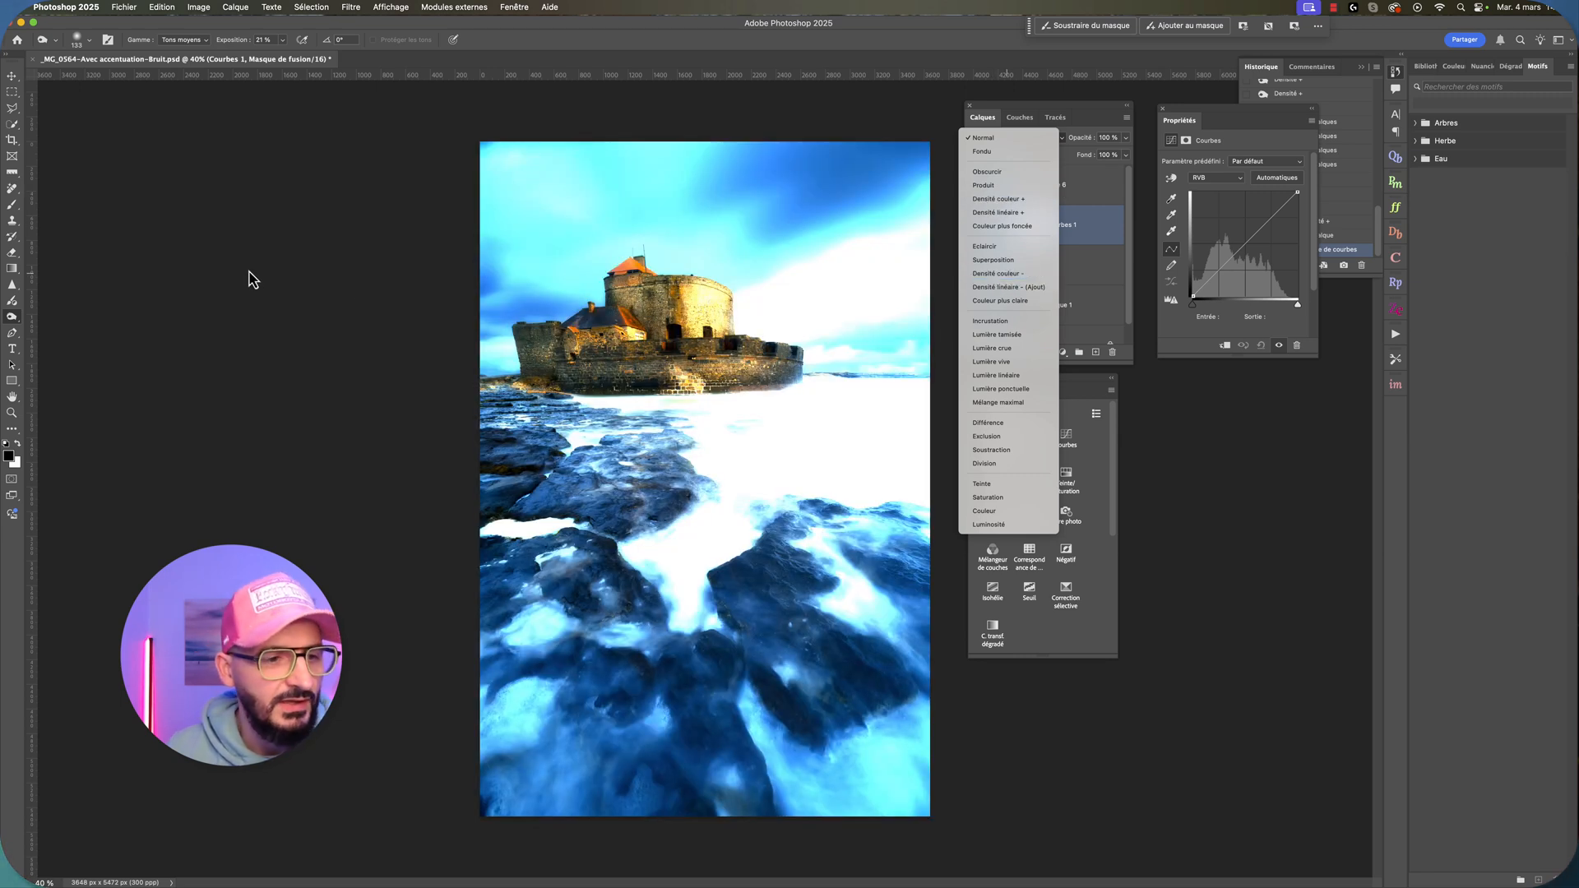
{"action": "left_click", "coordinate": [13, 319]}
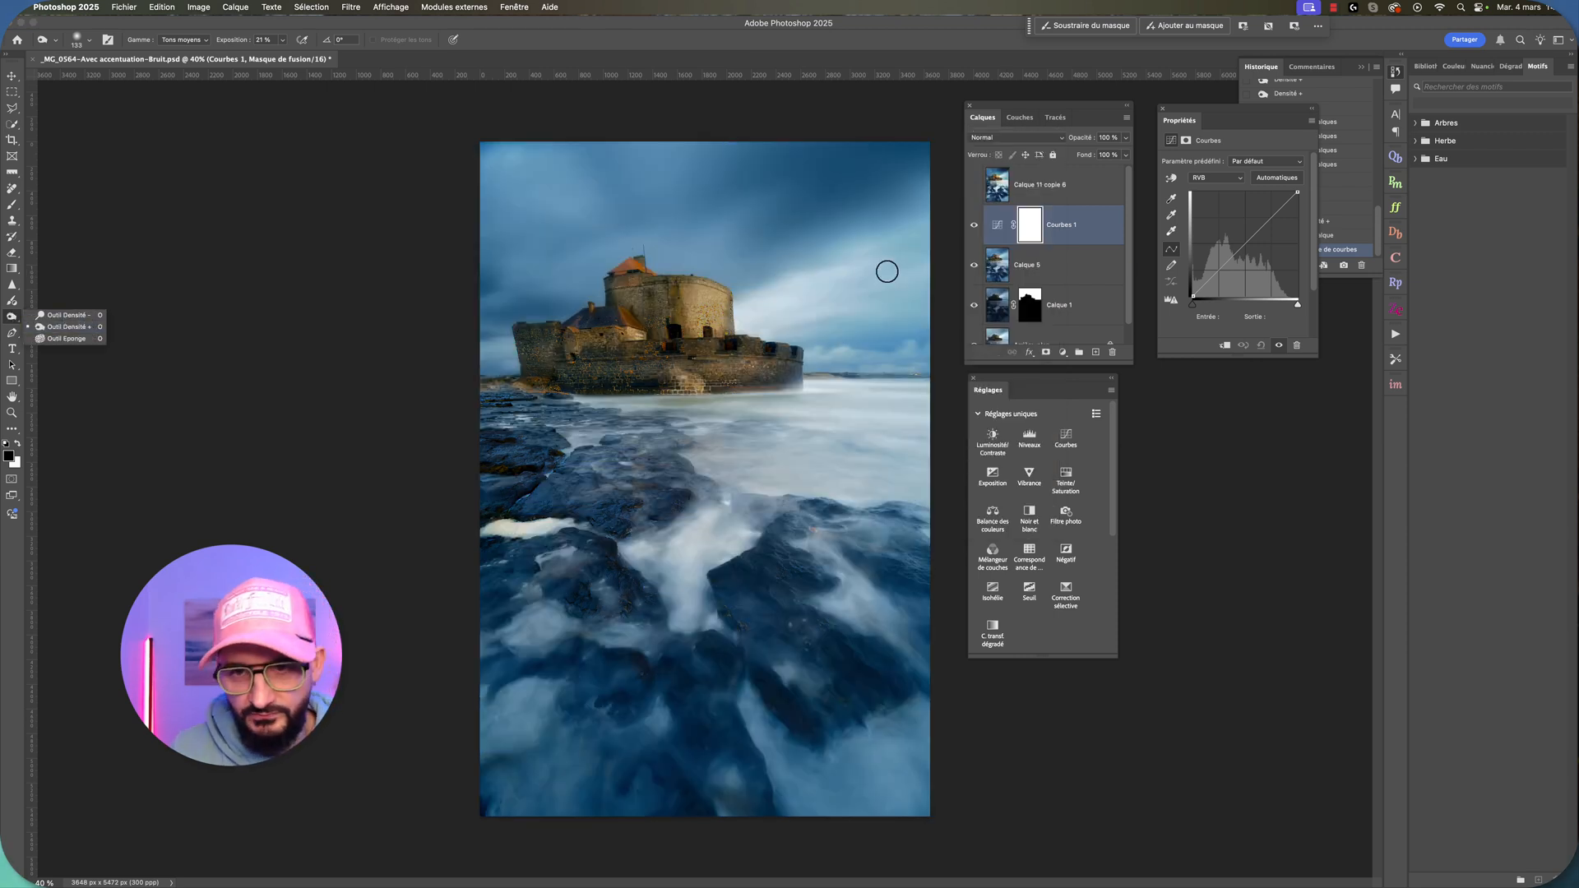
{"action": "left_click", "coordinate": [1031, 224]}
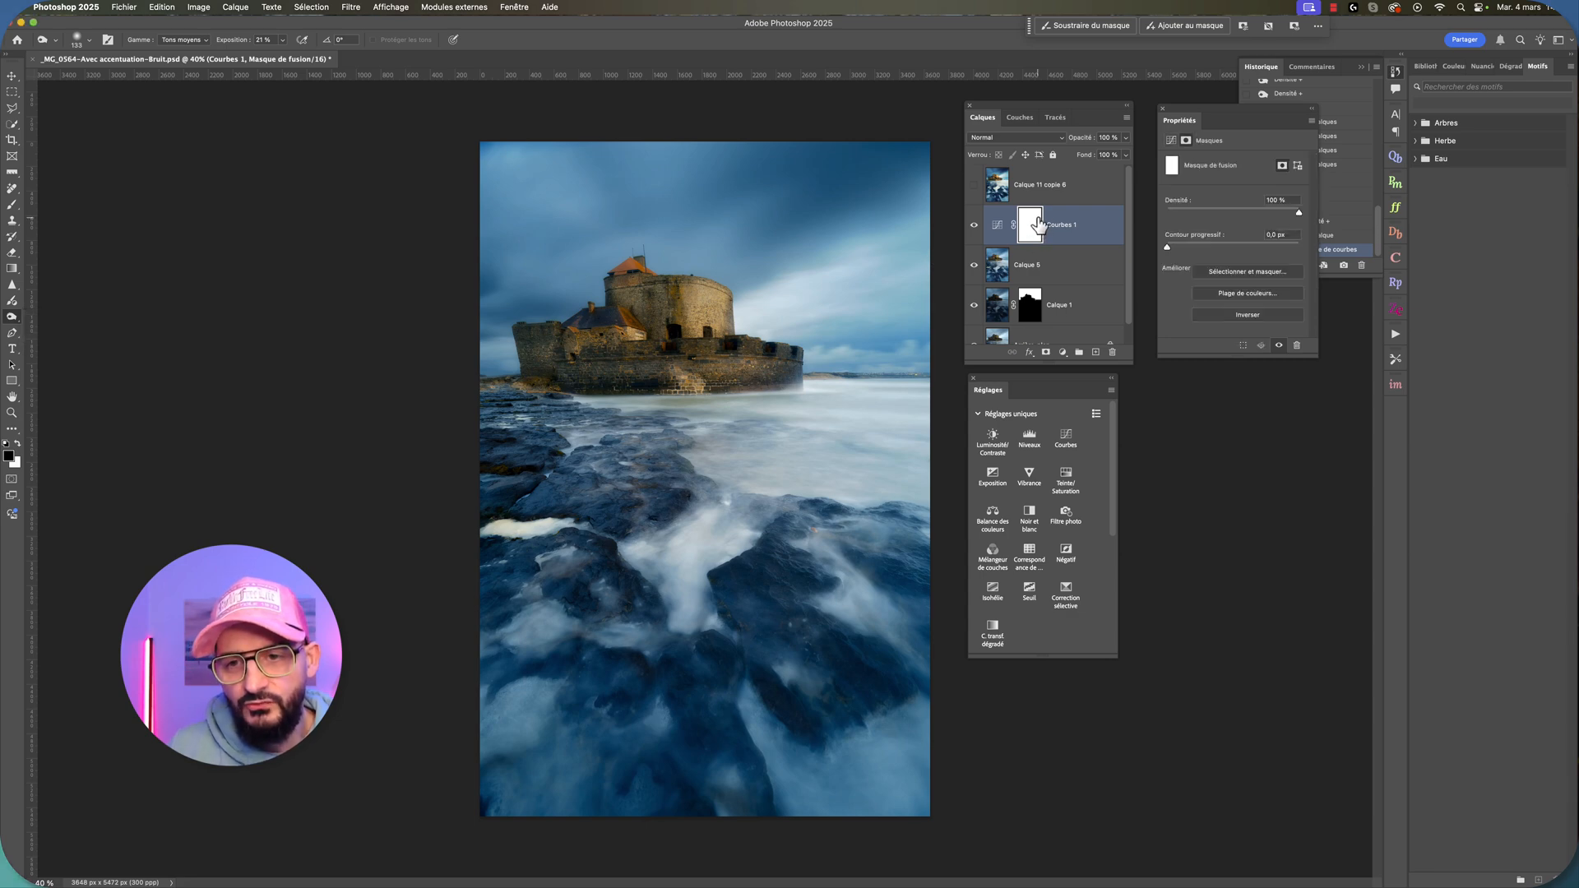
{"action": "left_click", "coordinate": [1032, 138]}
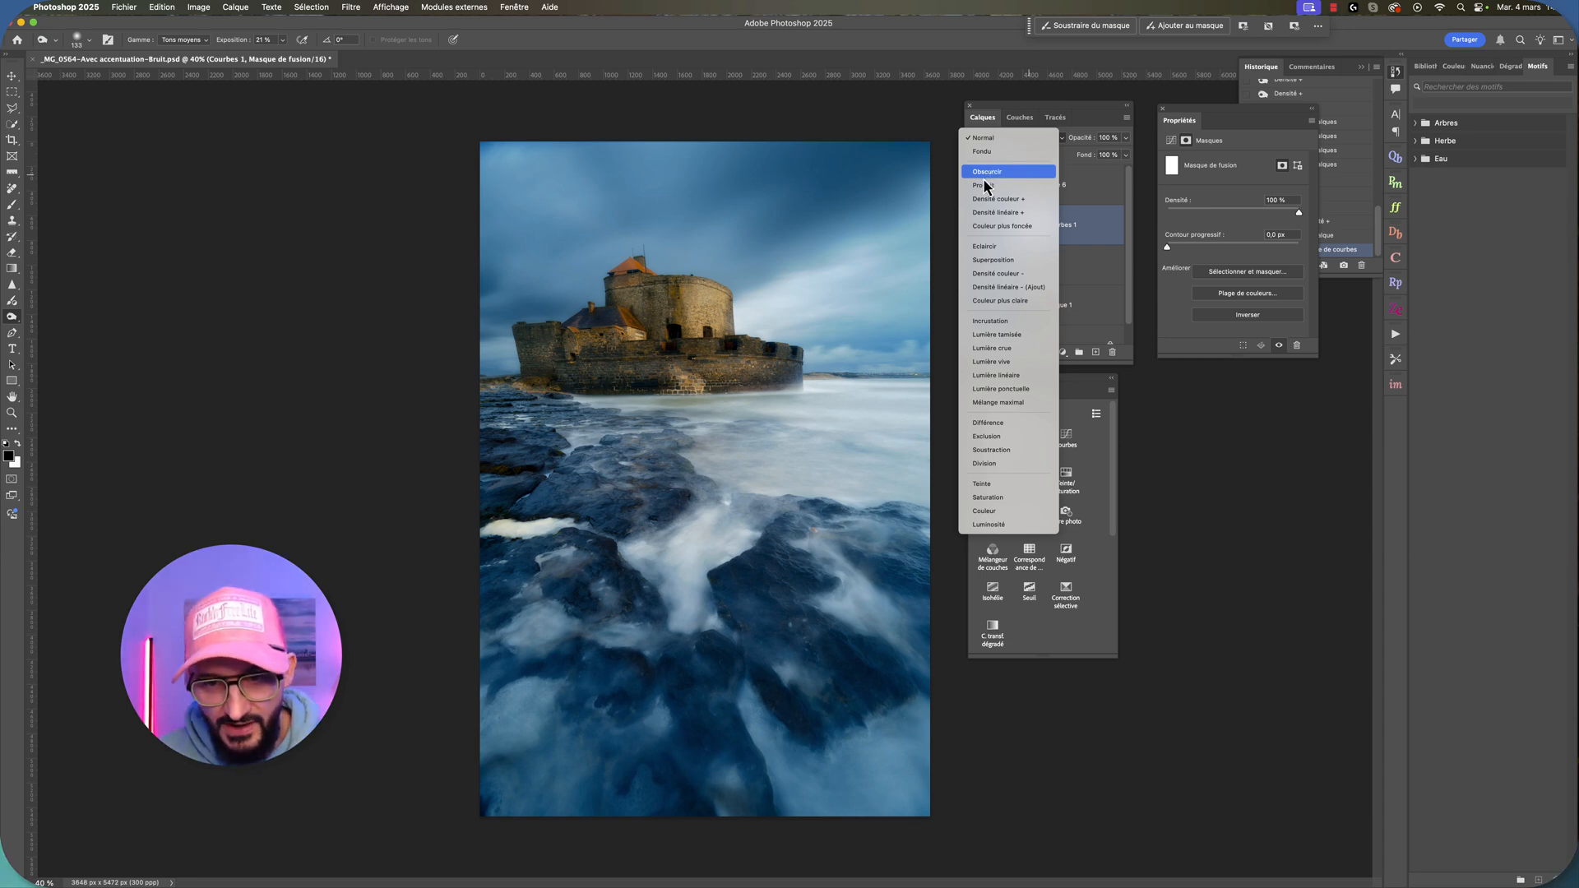
{"action": "left_click", "coordinate": [1010, 276]}
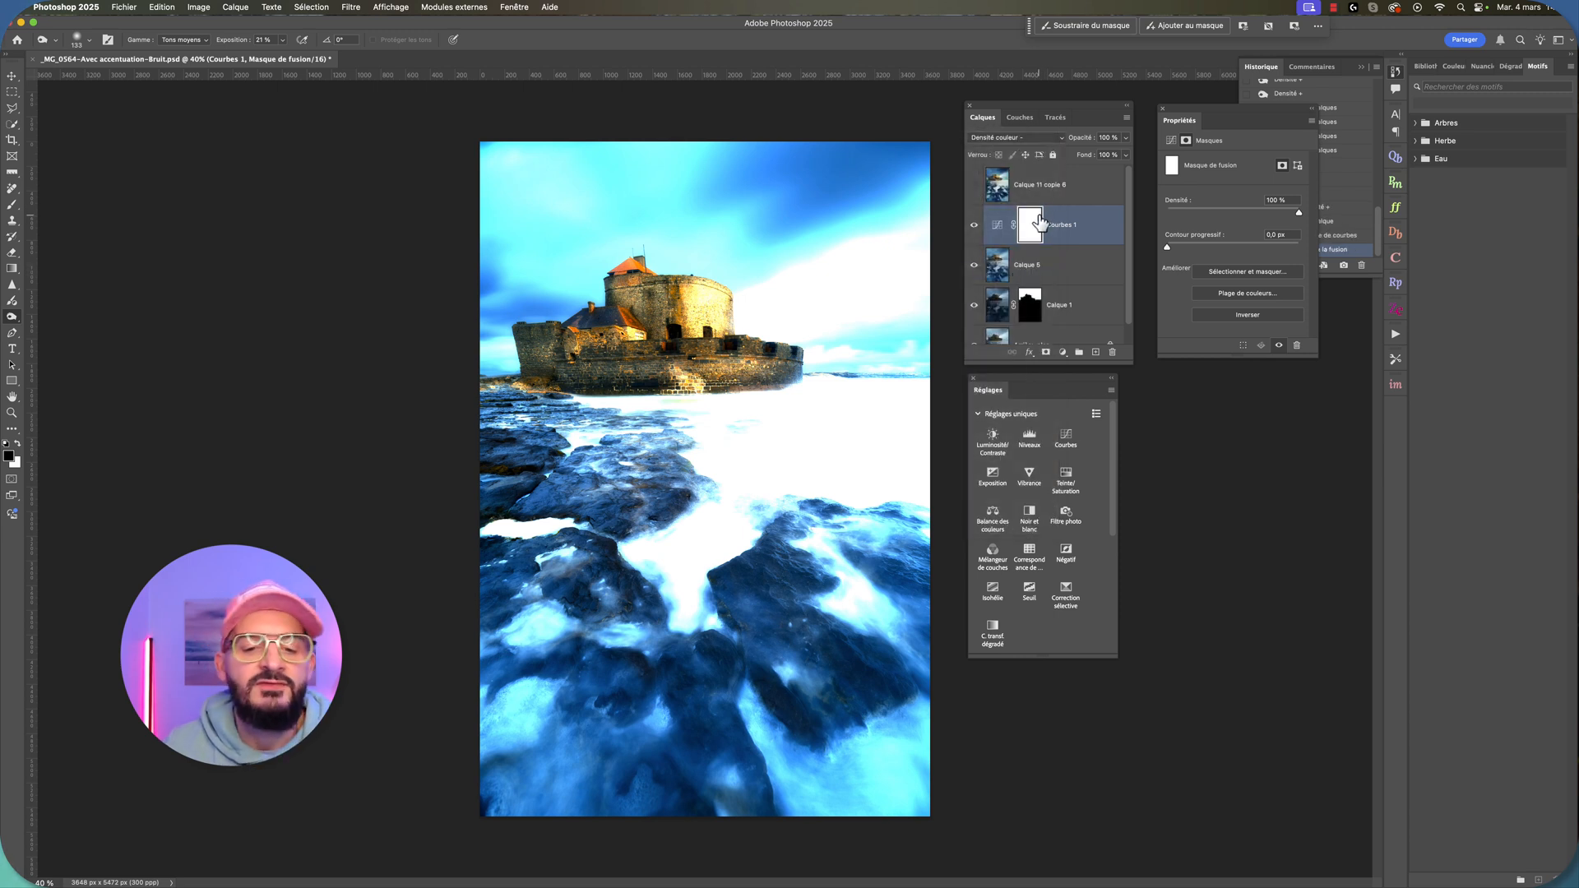
Step: Try lowering the Curves layer's fill to 41%, and restore it to 100%
{"action": "left_click", "coordinate": [1126, 140]}
{"action": "mouse_move", "coordinate": [1127, 155]}
{"action": "left_mouse_down"}
{"action": "mouse_move", "coordinate": [1069, 162]}
{"action": "mouse_move", "coordinate": [1136, 154]}
{"action": "left_mouse_up"}
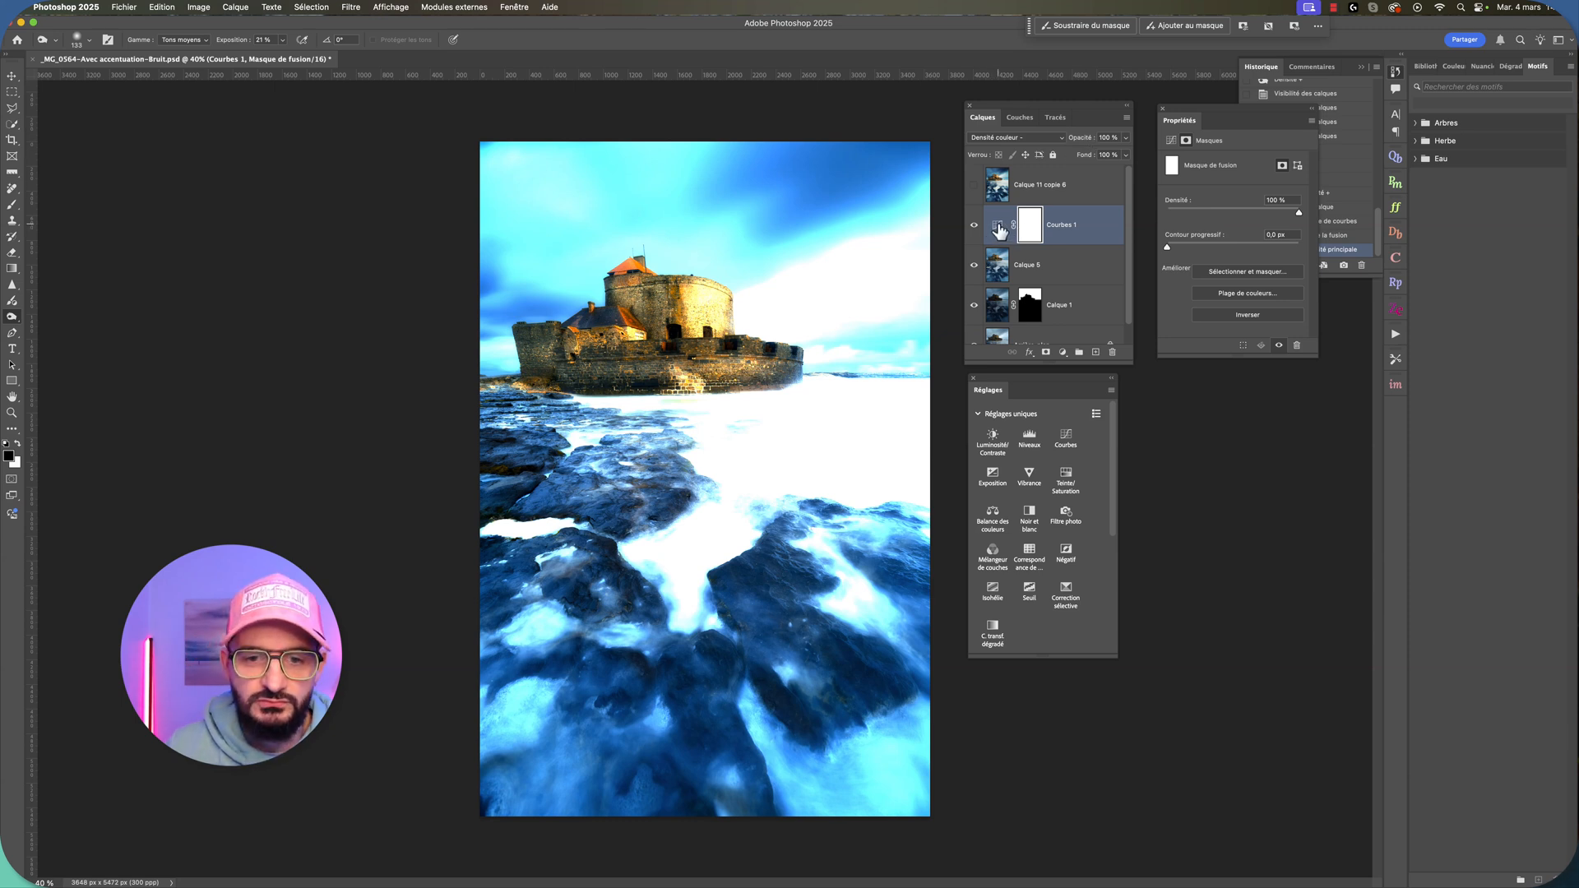
{"action": "left_click", "coordinate": [1125, 155]}
{"action": "left_click", "coordinate": [1092, 170]}
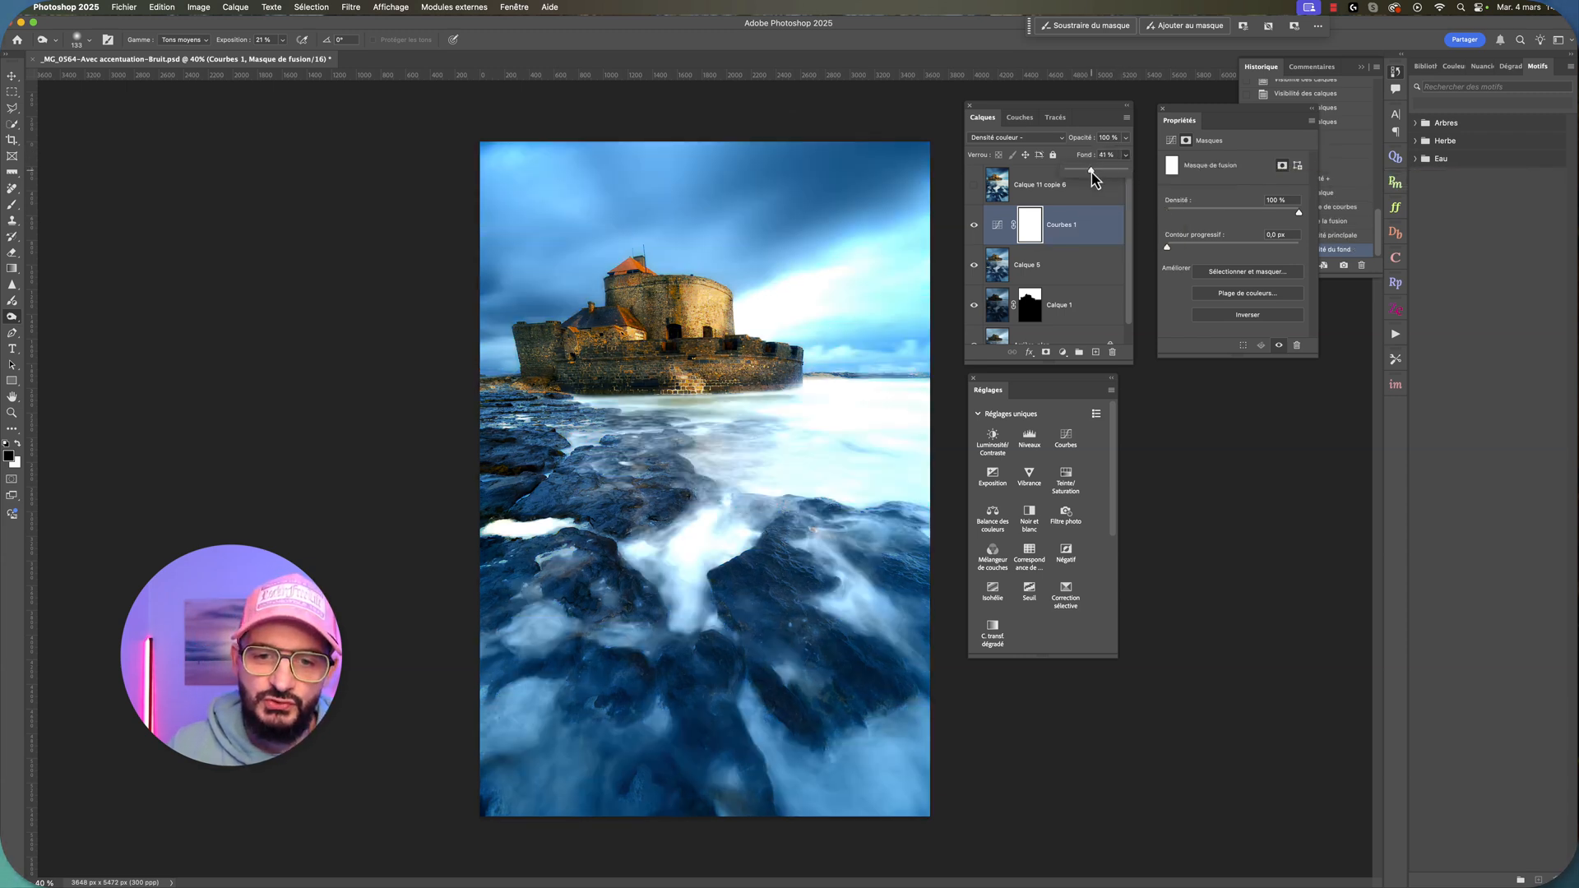
{"action": "left_click_drag", "start_coordinate": [1087, 171], "coordinate": [1138, 170]}
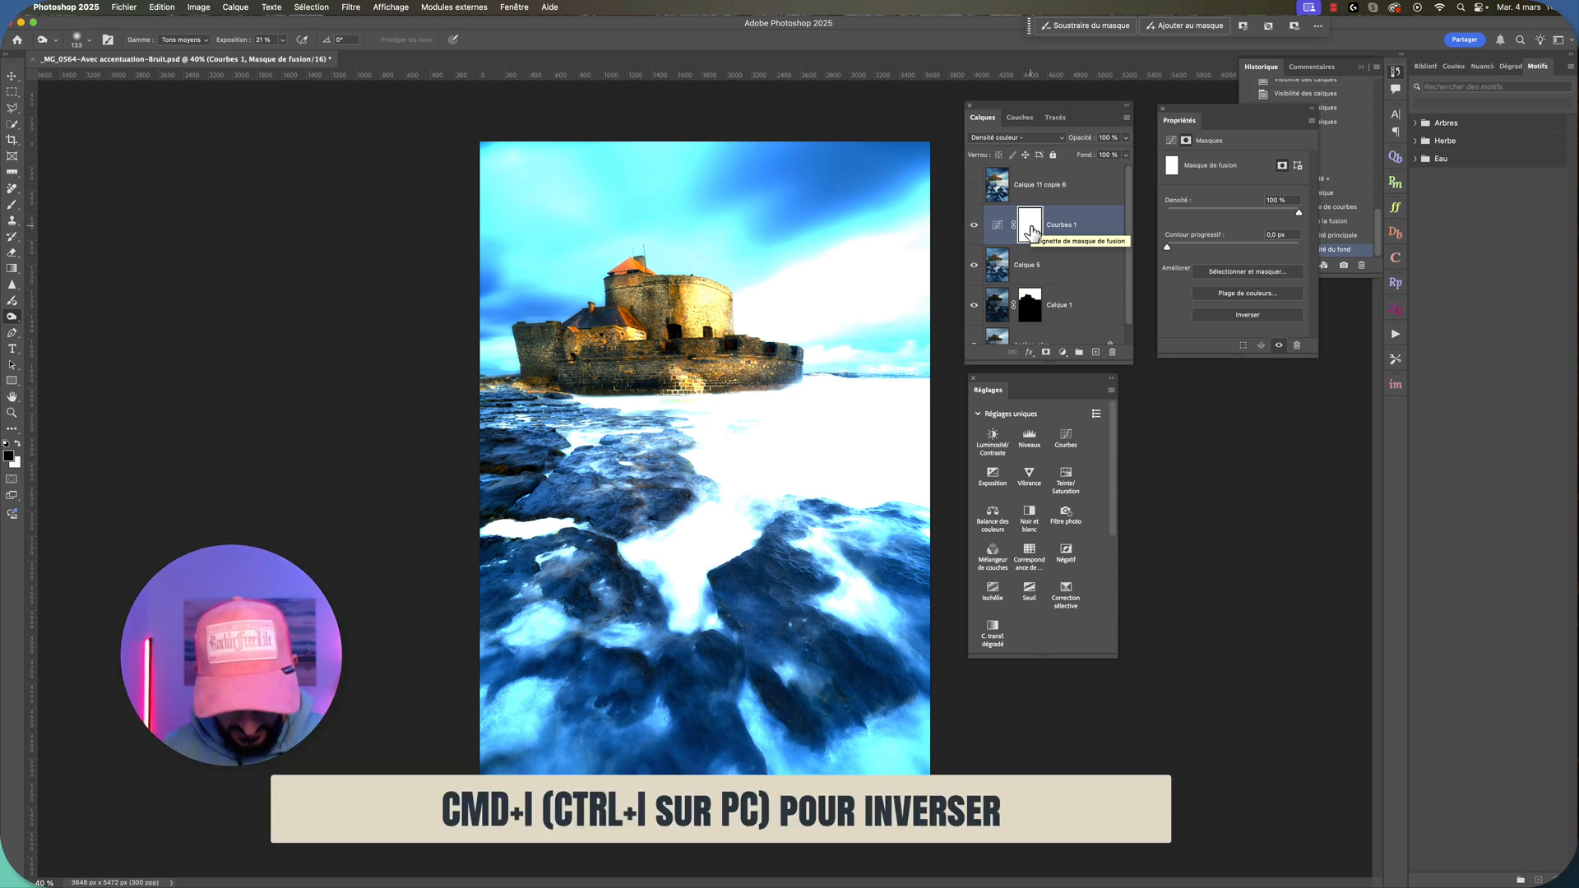
Step: Invert the Curves layer's mask to black and set up a soft round 53 px brush at 10% opacity
{"action": "key", "text": "super+i"}
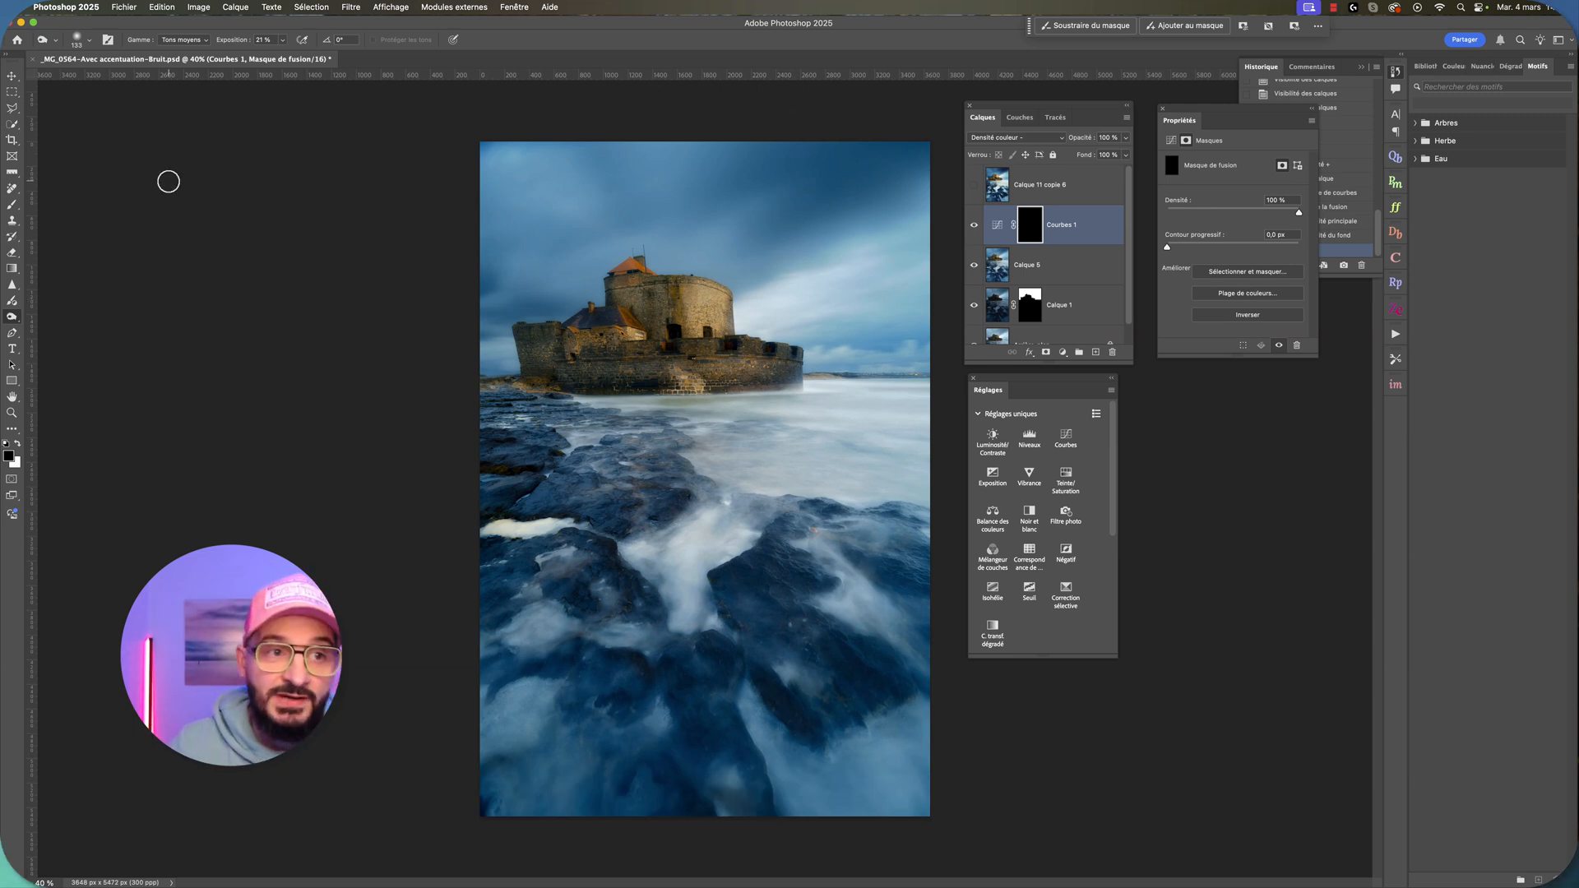
{"action": "left_click", "coordinate": [11, 205]}
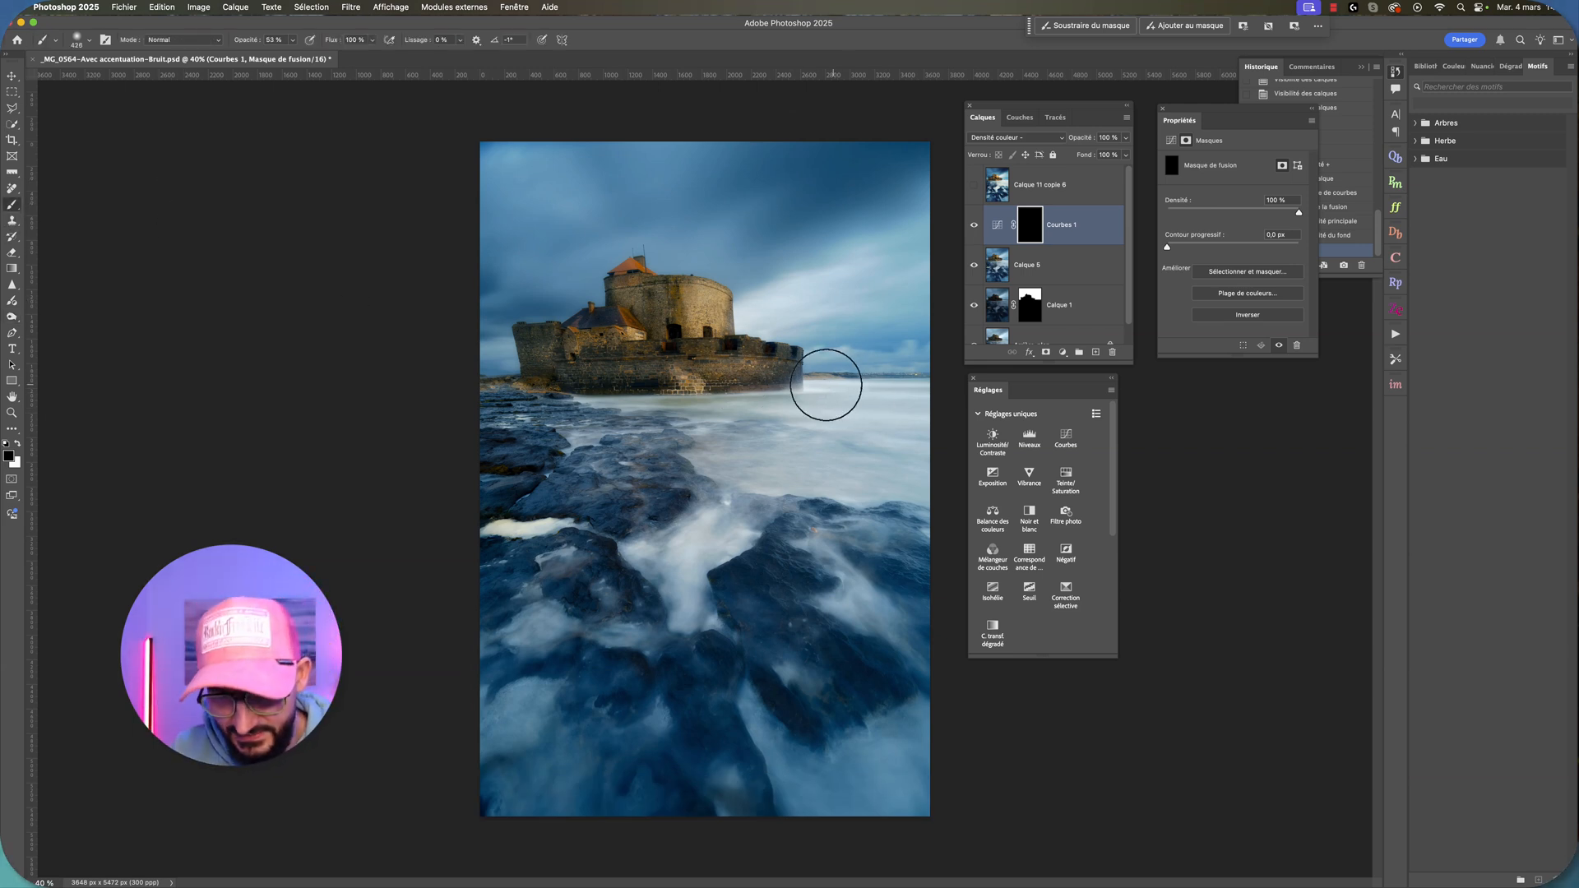
{"action": "left_click", "coordinate": [90, 41]}
{"action": "type", "text": "24"}
{"action": "key", "text": "Return"}
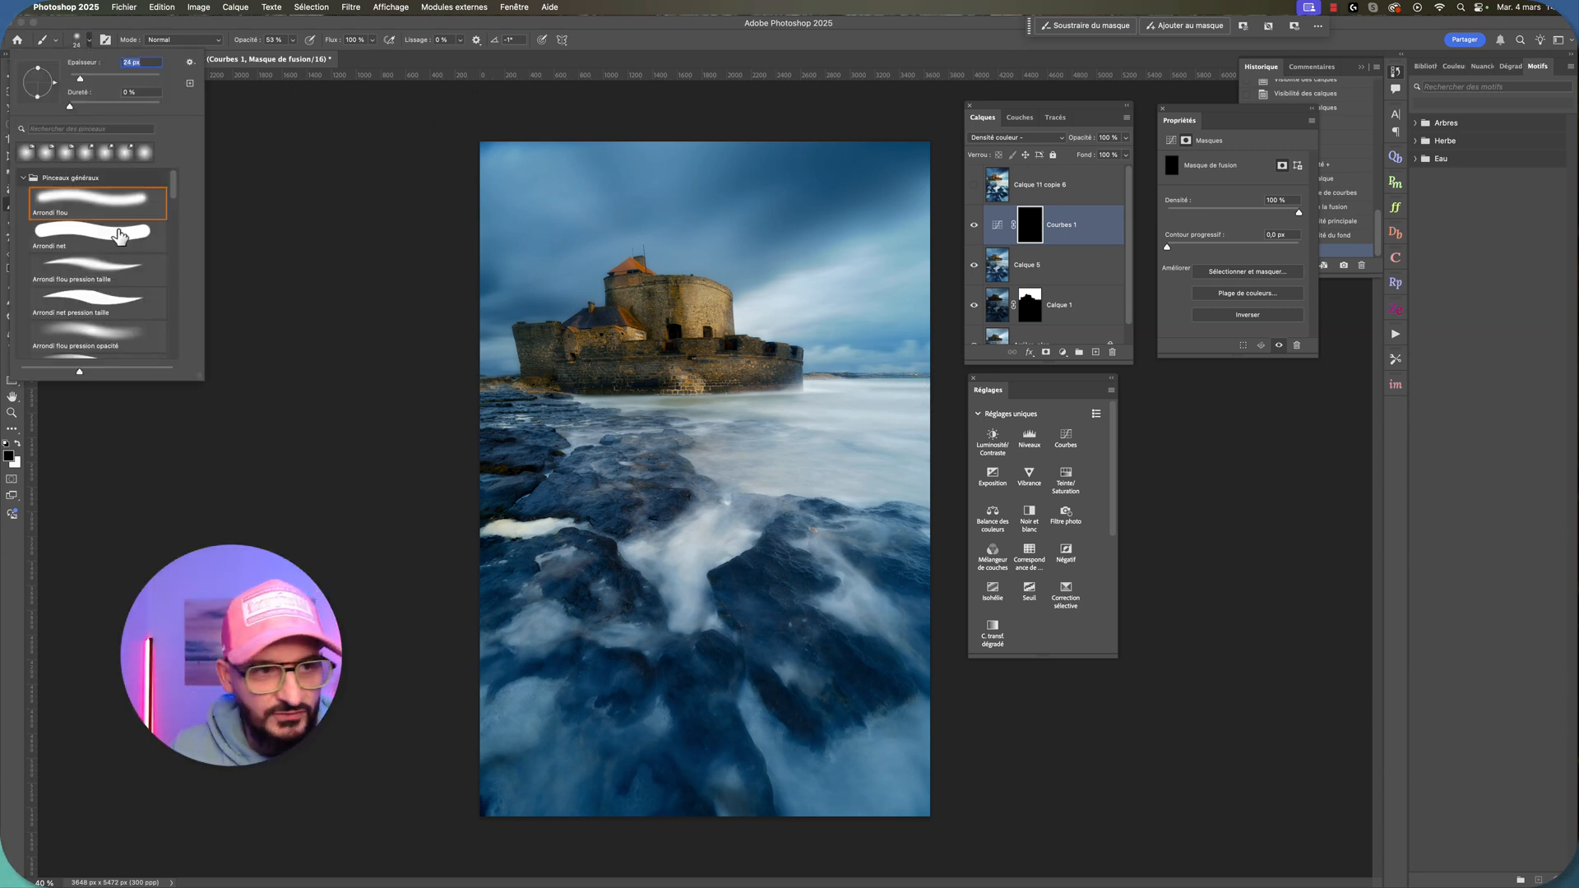
{"action": "left_click_drag", "start_coordinate": [80, 79], "coordinate": [93, 78]}
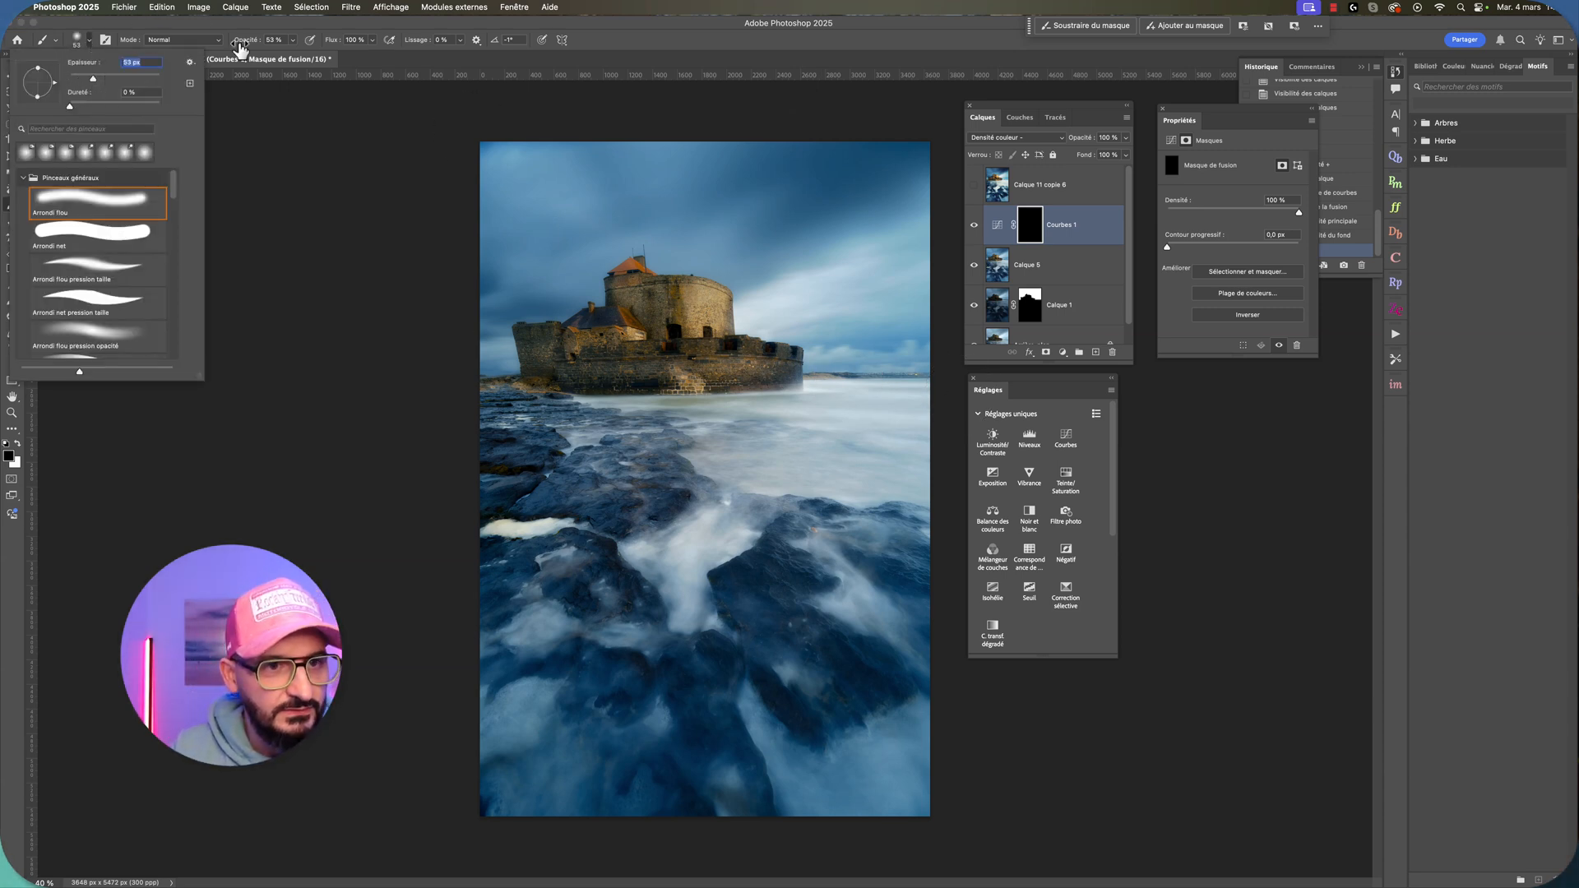
{"action": "left_click", "coordinate": [292, 39]}
{"action": "left_click_drag", "start_coordinate": [294, 55], "coordinate": [276, 59]}
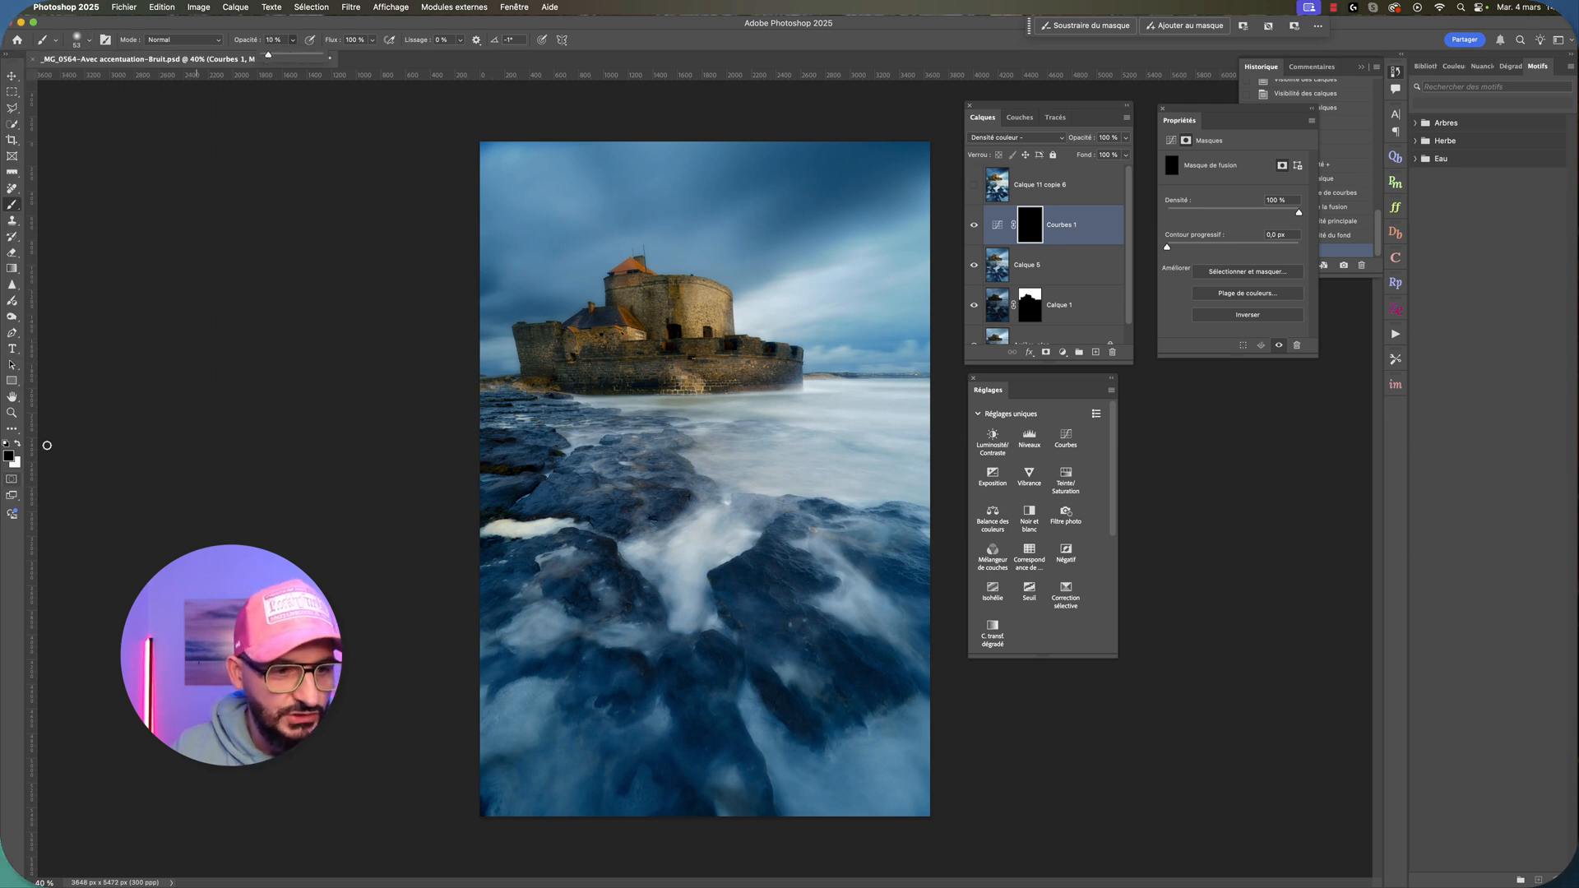
Step: Paint white highlight strokes on the Curves layer's mask across the bright water beside and below the fort
{"action": "left_click", "coordinate": [18, 444]}
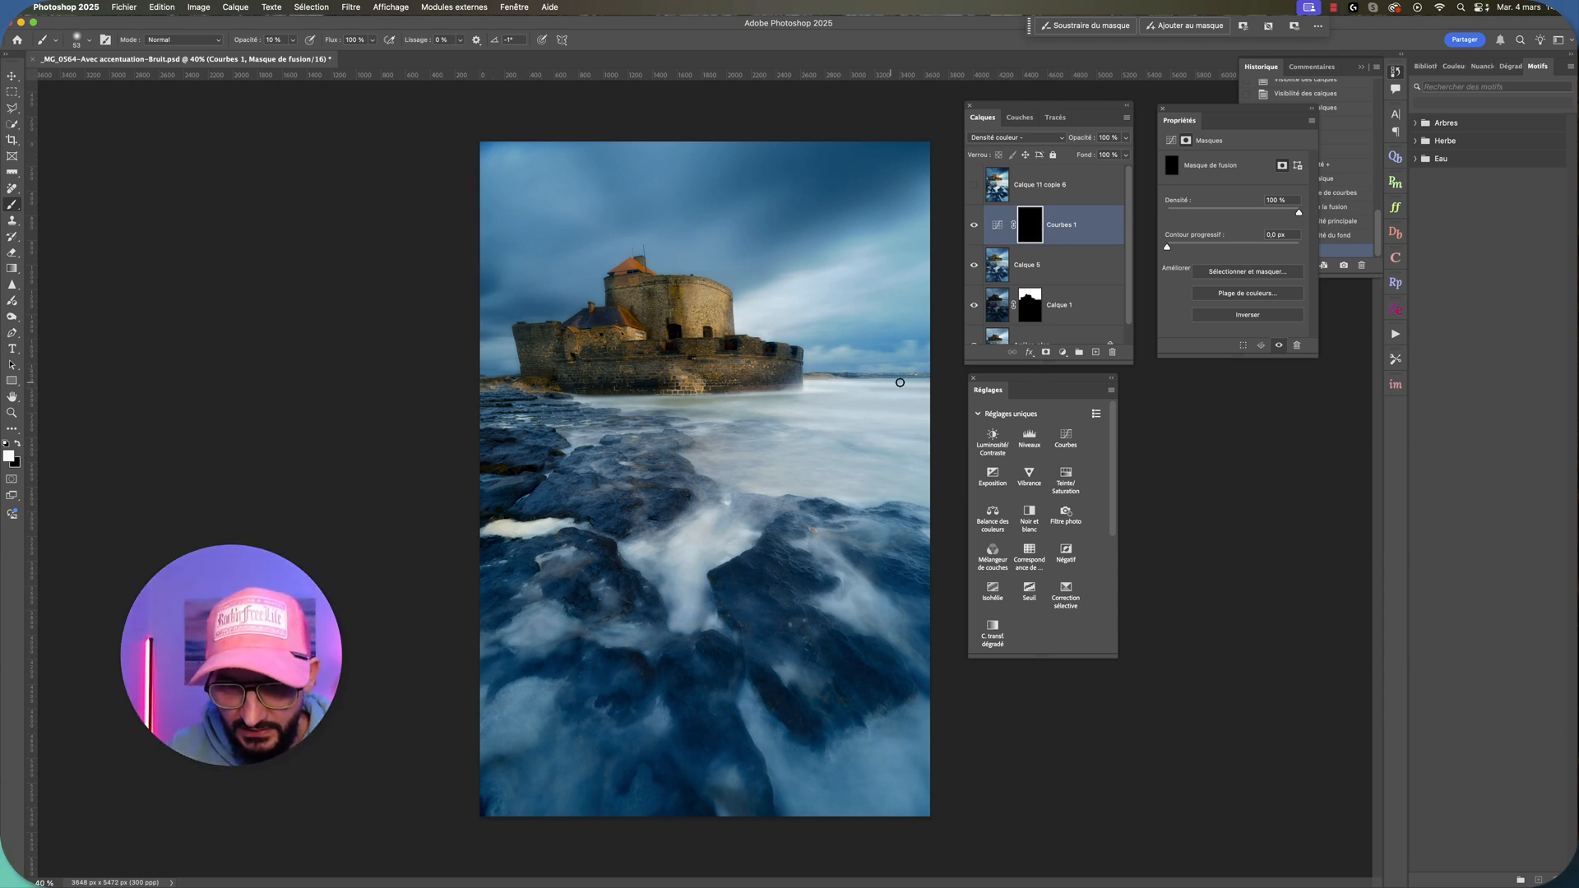
{"action": "mouse_move", "coordinate": [899, 382]}
{"action": "left_mouse_down"}
{"action": "mouse_move", "coordinate": [812, 391]}
{"action": "mouse_move", "coordinate": [940, 394]}
{"action": "mouse_move", "coordinate": [811, 384]}
{"action": "mouse_move", "coordinate": [899, 385]}
{"action": "left_mouse_up"}
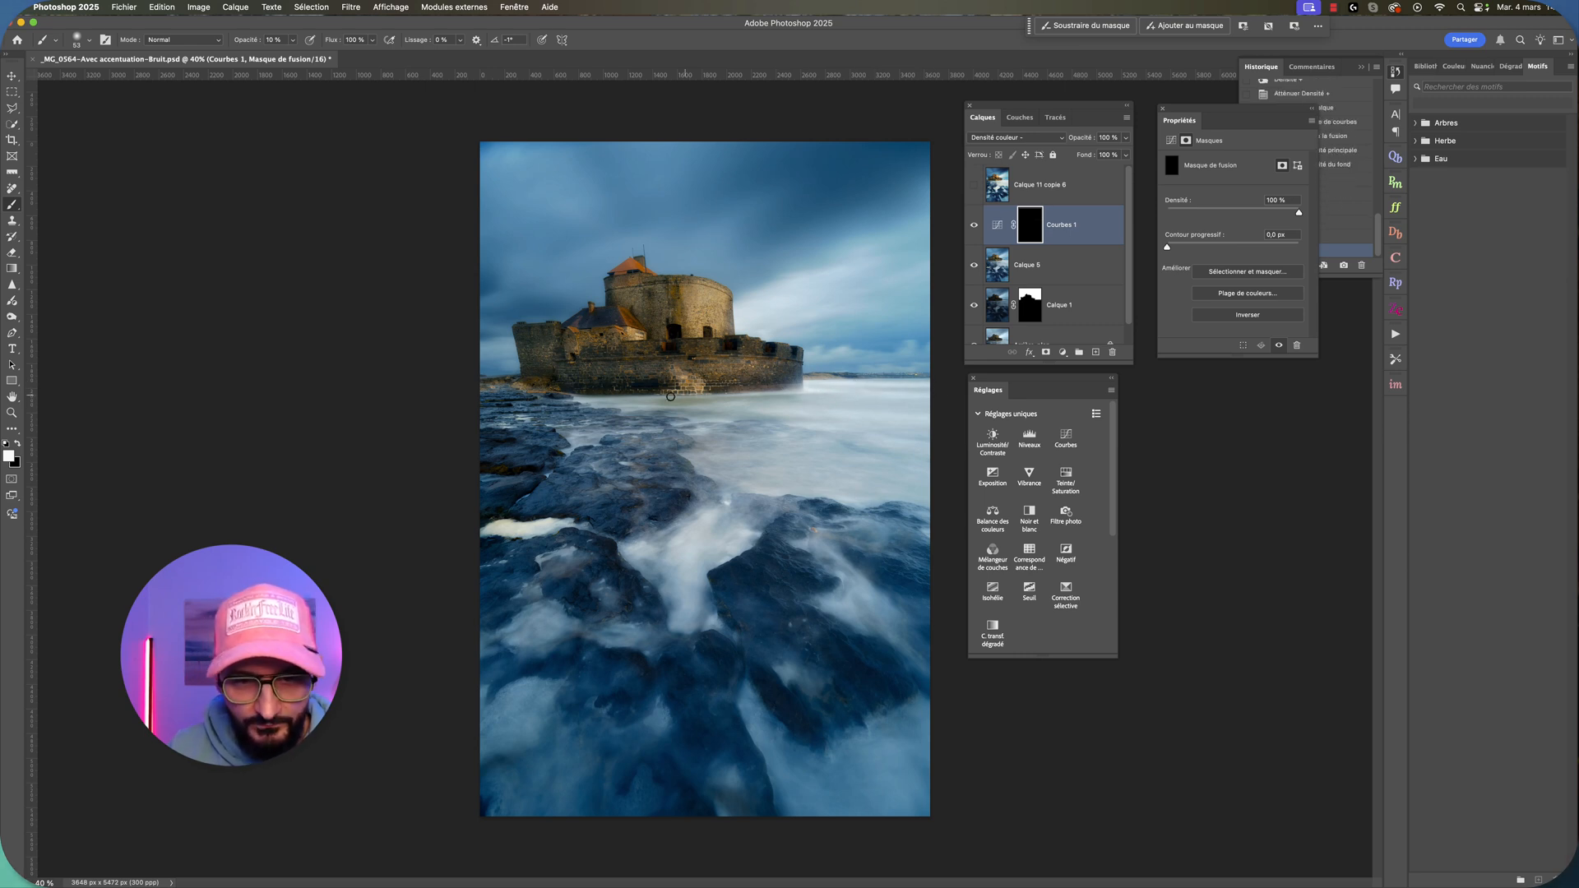
{"action": "mouse_move", "coordinate": [701, 401]}
{"action": "left_mouse_down"}
{"action": "mouse_move", "coordinate": [609, 413]}
{"action": "mouse_move", "coordinate": [831, 414]}
{"action": "mouse_move", "coordinate": [907, 444]}
{"action": "left_mouse_up"}
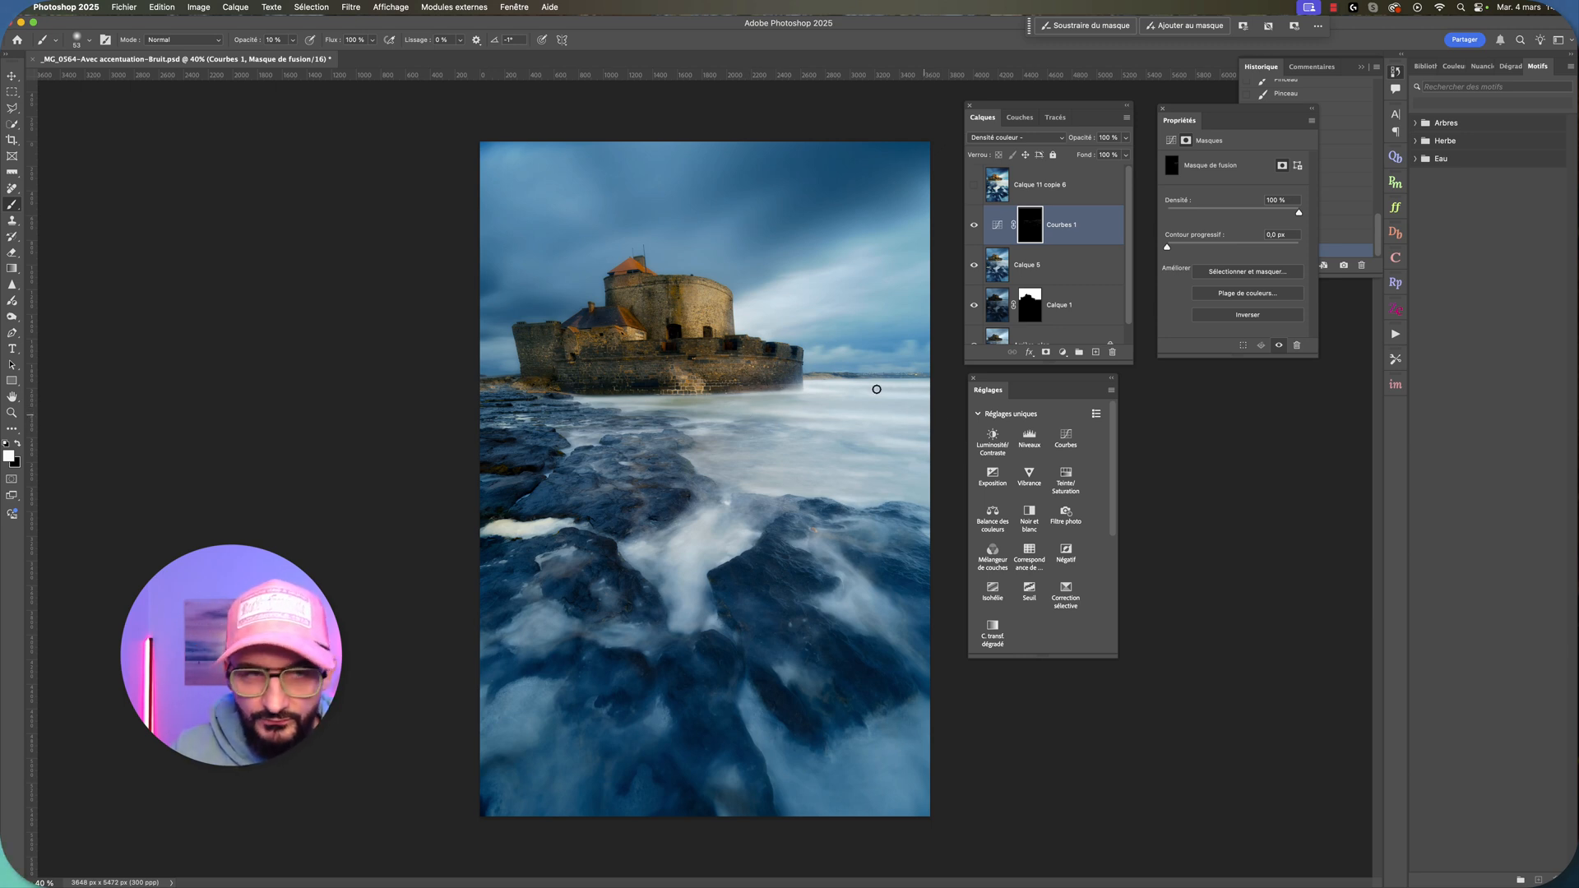
Step: Enlarge the soft brush slightly and paint more highlights on the water near the fort, keeping 10% opacity
{"action": "left_click", "coordinate": [293, 39]}
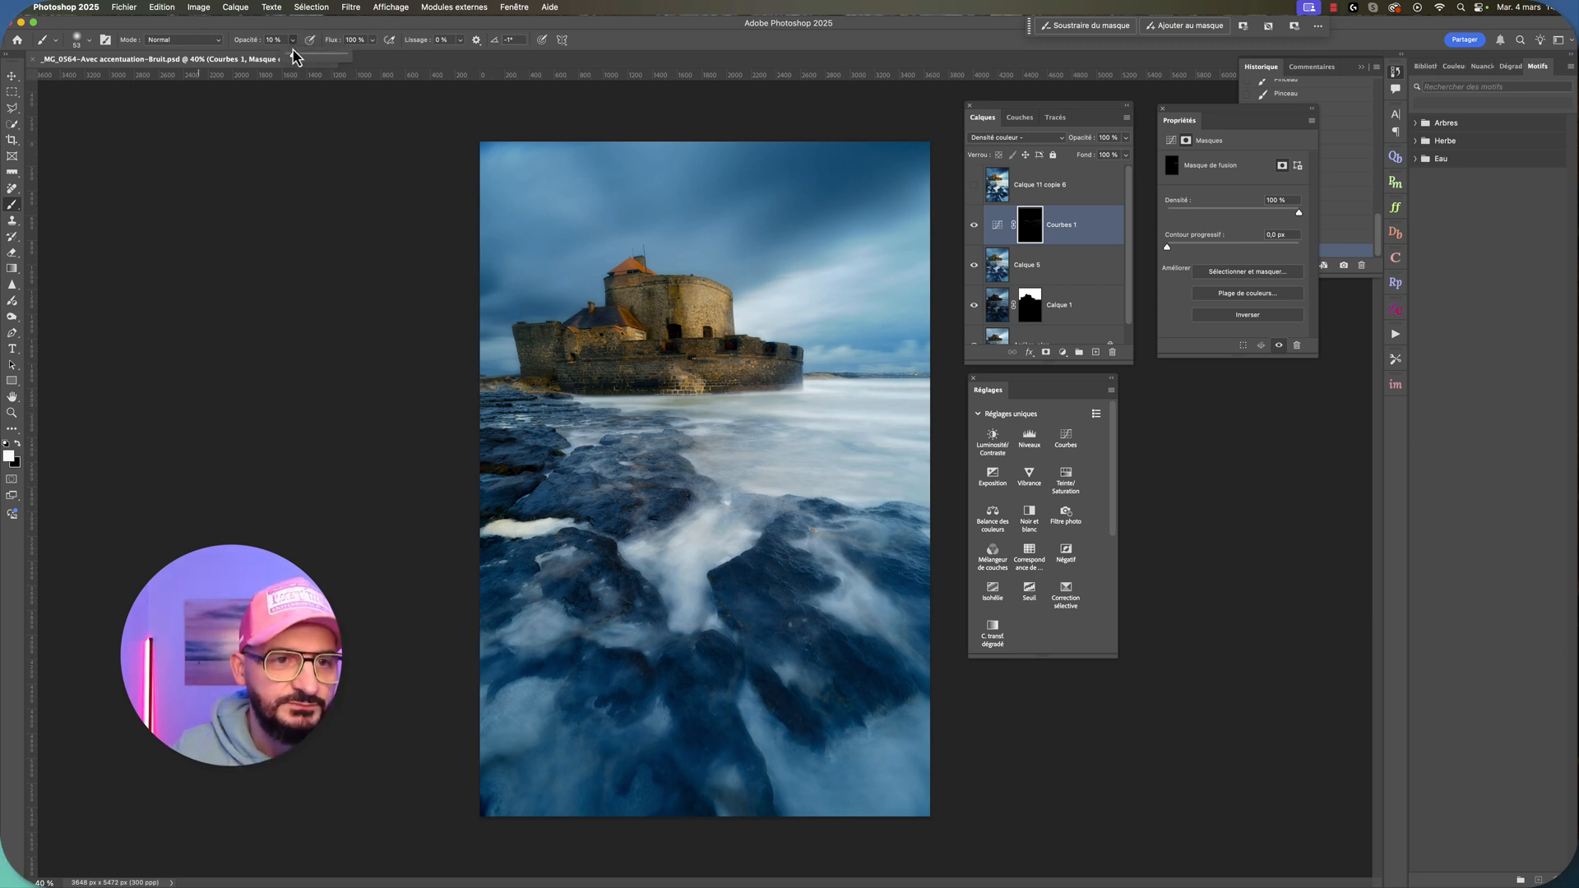
{"action": "left_click", "coordinate": [89, 40]}
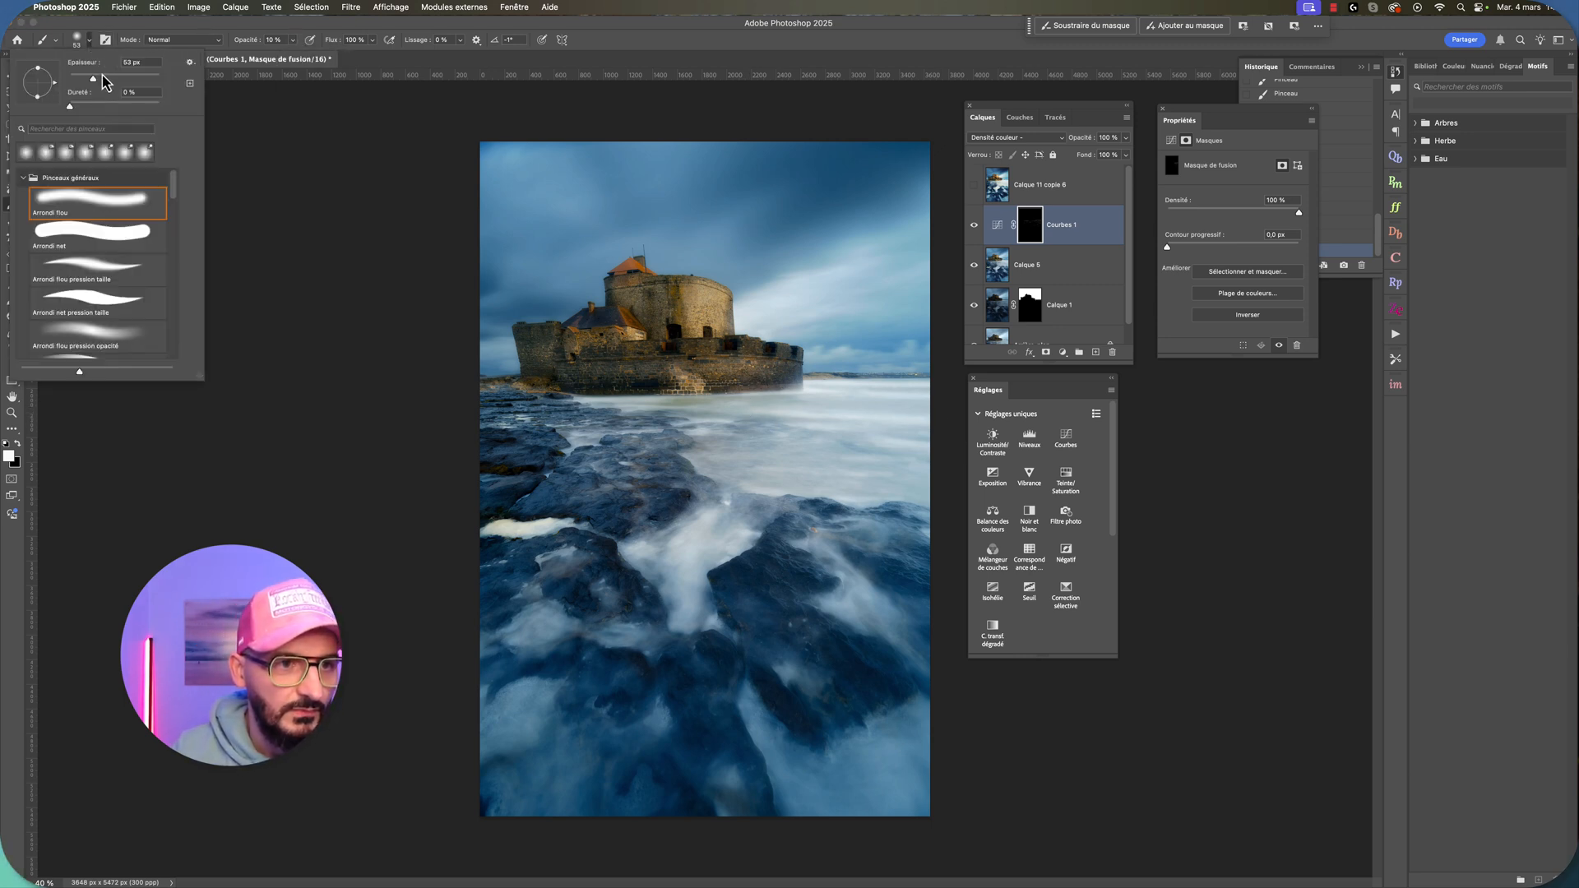
{"action": "left_click_drag", "start_coordinate": [100, 78], "coordinate": [104, 78]}
{"action": "left_click", "coordinate": [820, 388]}
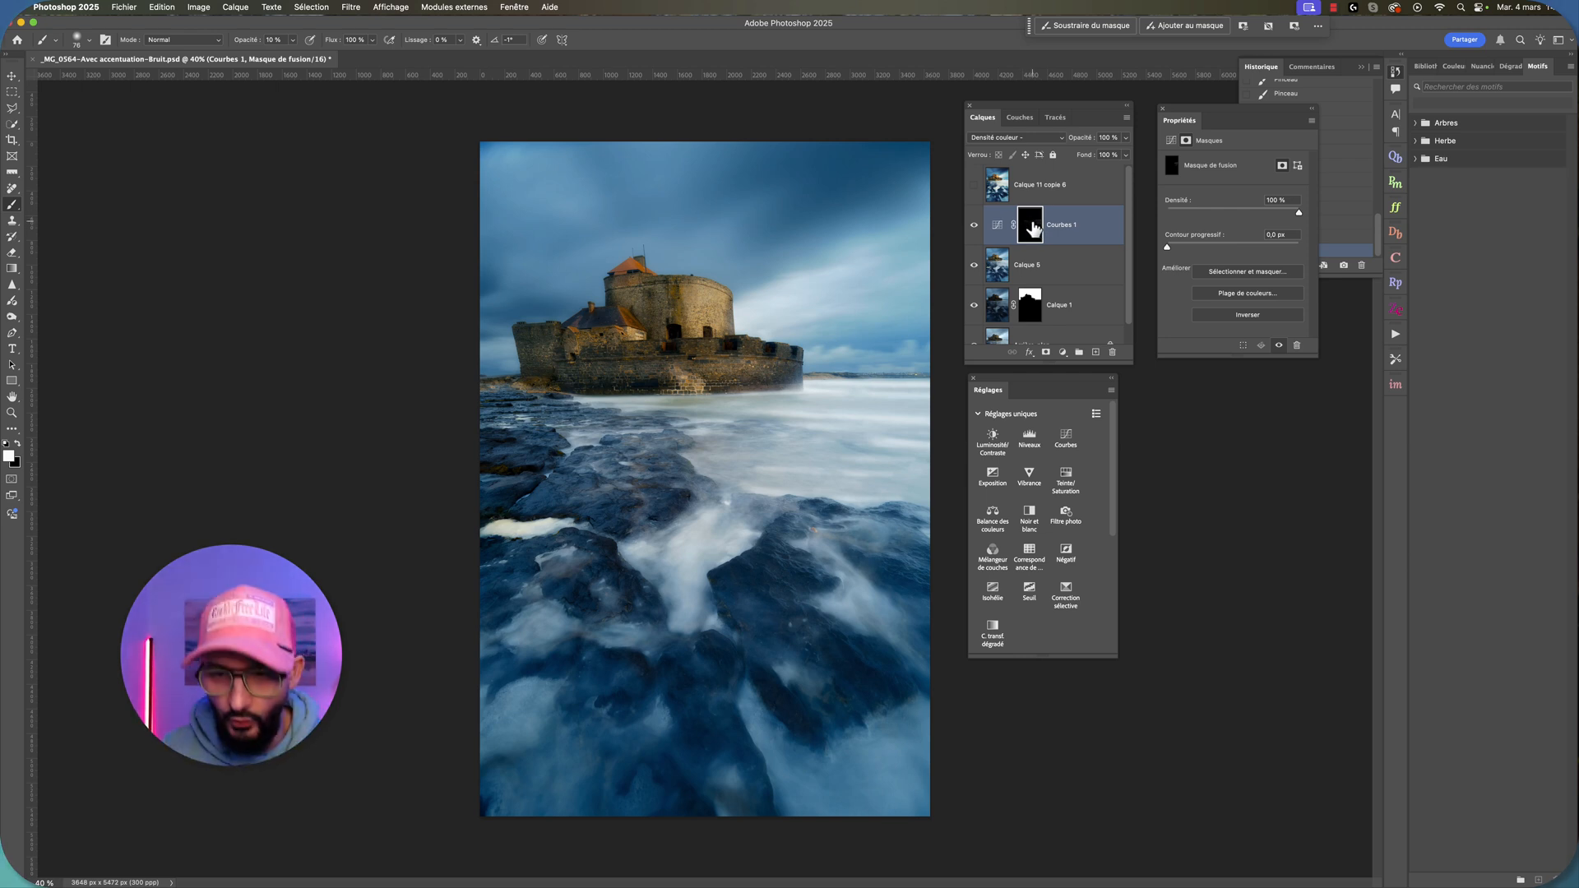
Step: Display the Curves mask alone, erase the bright stroke end below the fort with black at 100% brush opacity, and return to the image
{"action": "left_click", "coordinate": [1033, 229], "text": "alt"}
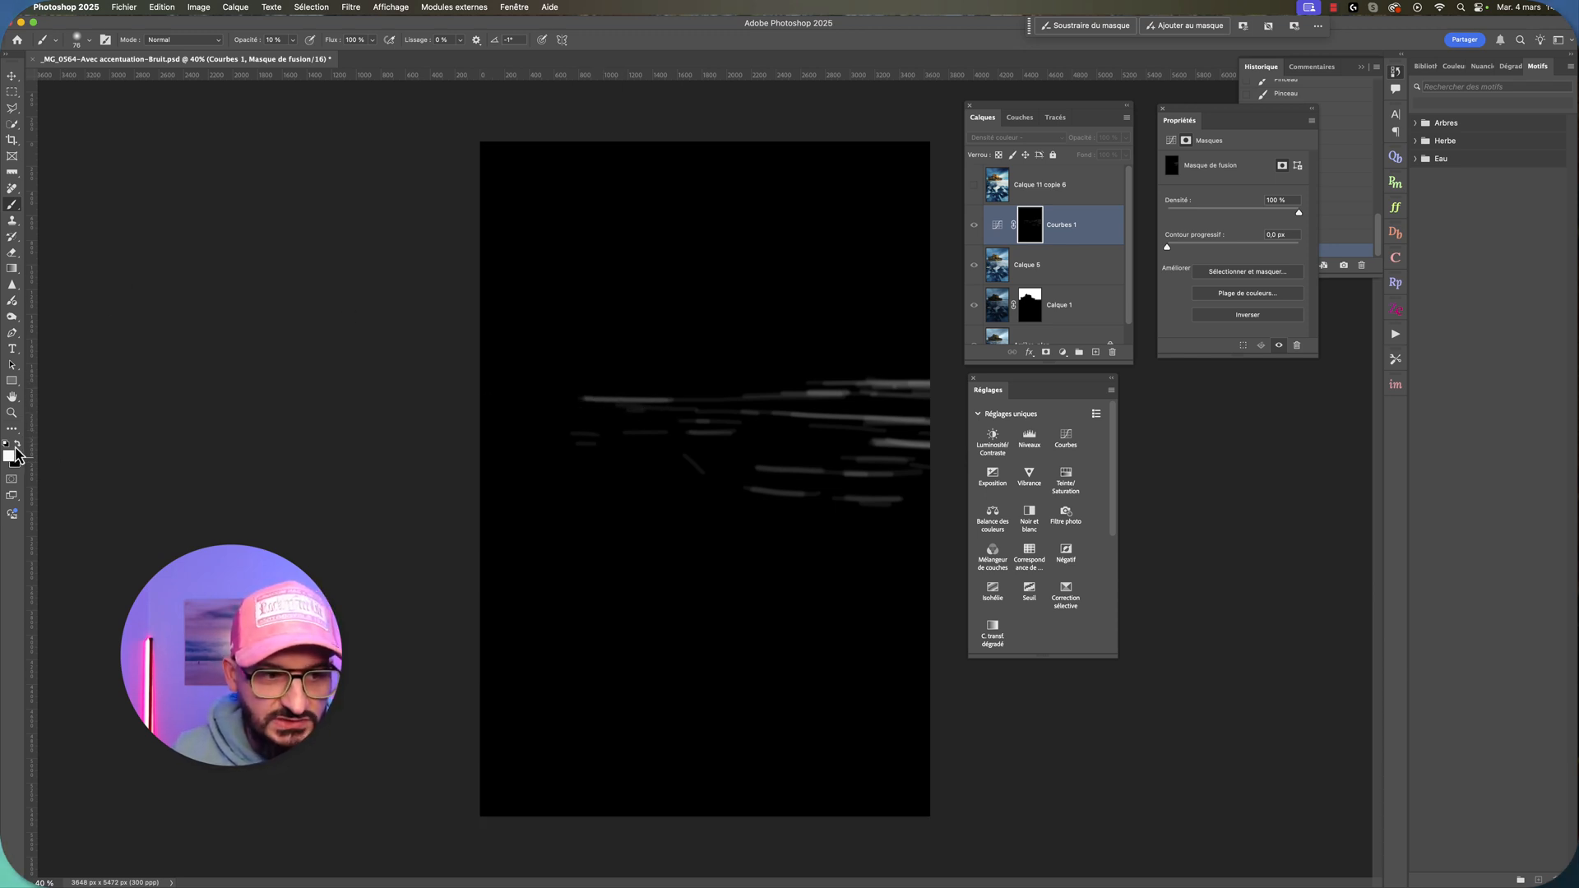
{"action": "left_click", "coordinate": [17, 444]}
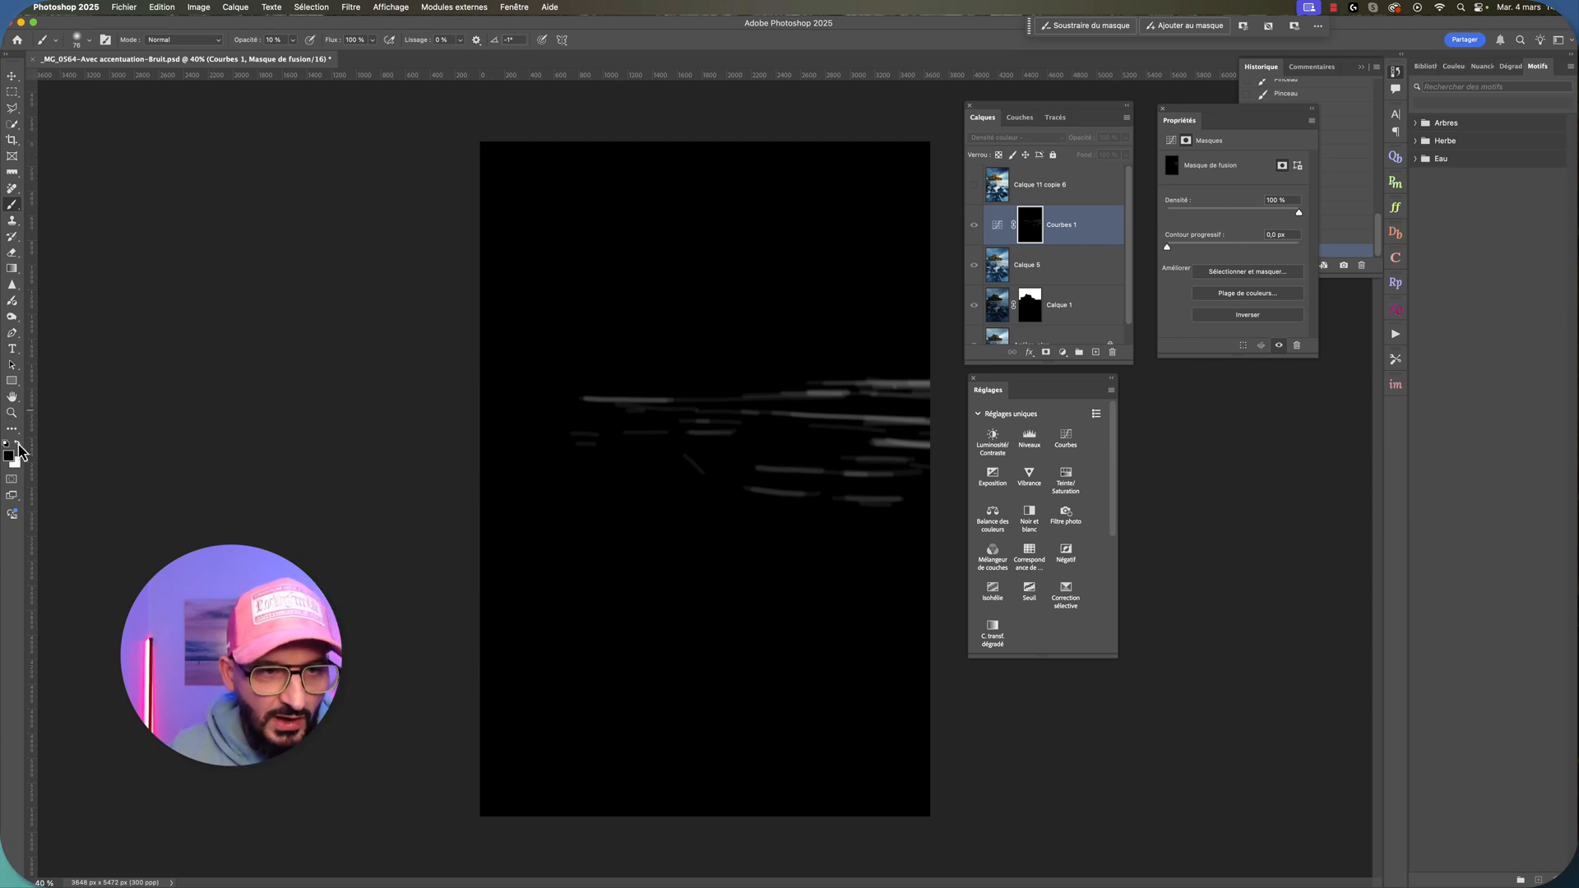
{"action": "left_click", "coordinate": [294, 40]}
{"action": "mouse_move", "coordinate": [290, 55]}
{"action": "left_mouse_down"}
{"action": "mouse_move", "coordinate": [471, 59]}
{"action": "mouse_move", "coordinate": [672, 403]}
{"action": "mouse_move", "coordinate": [604, 400]}
{"action": "mouse_move", "coordinate": [662, 399]}
{"action": "mouse_move", "coordinate": [618, 401]}
{"action": "left_mouse_up"}
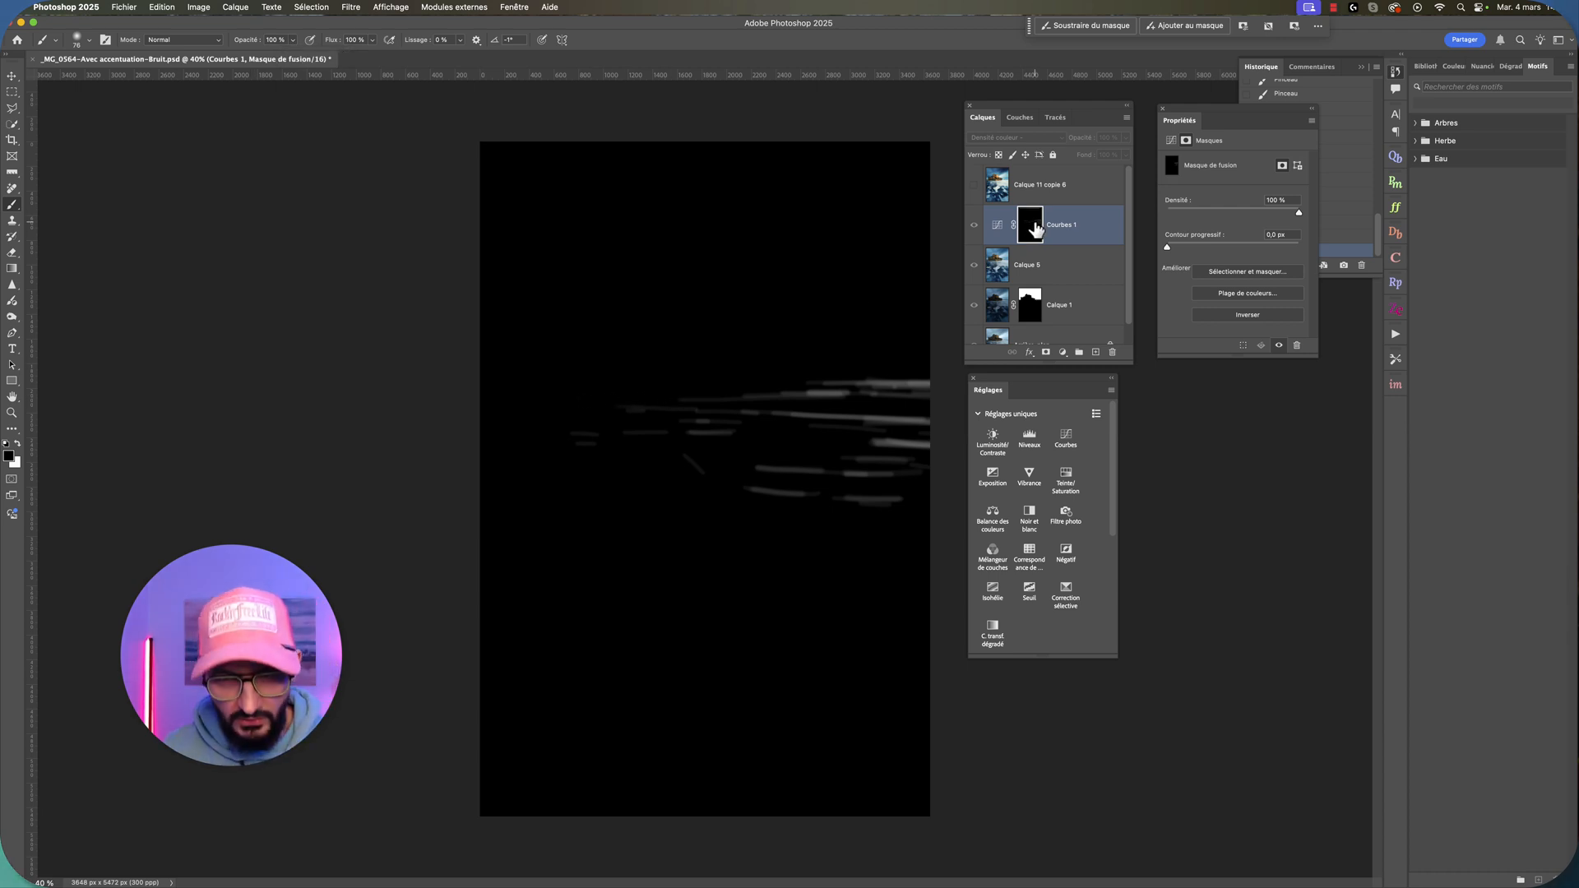
{"action": "left_click", "coordinate": [1035, 228], "text": "alt"}
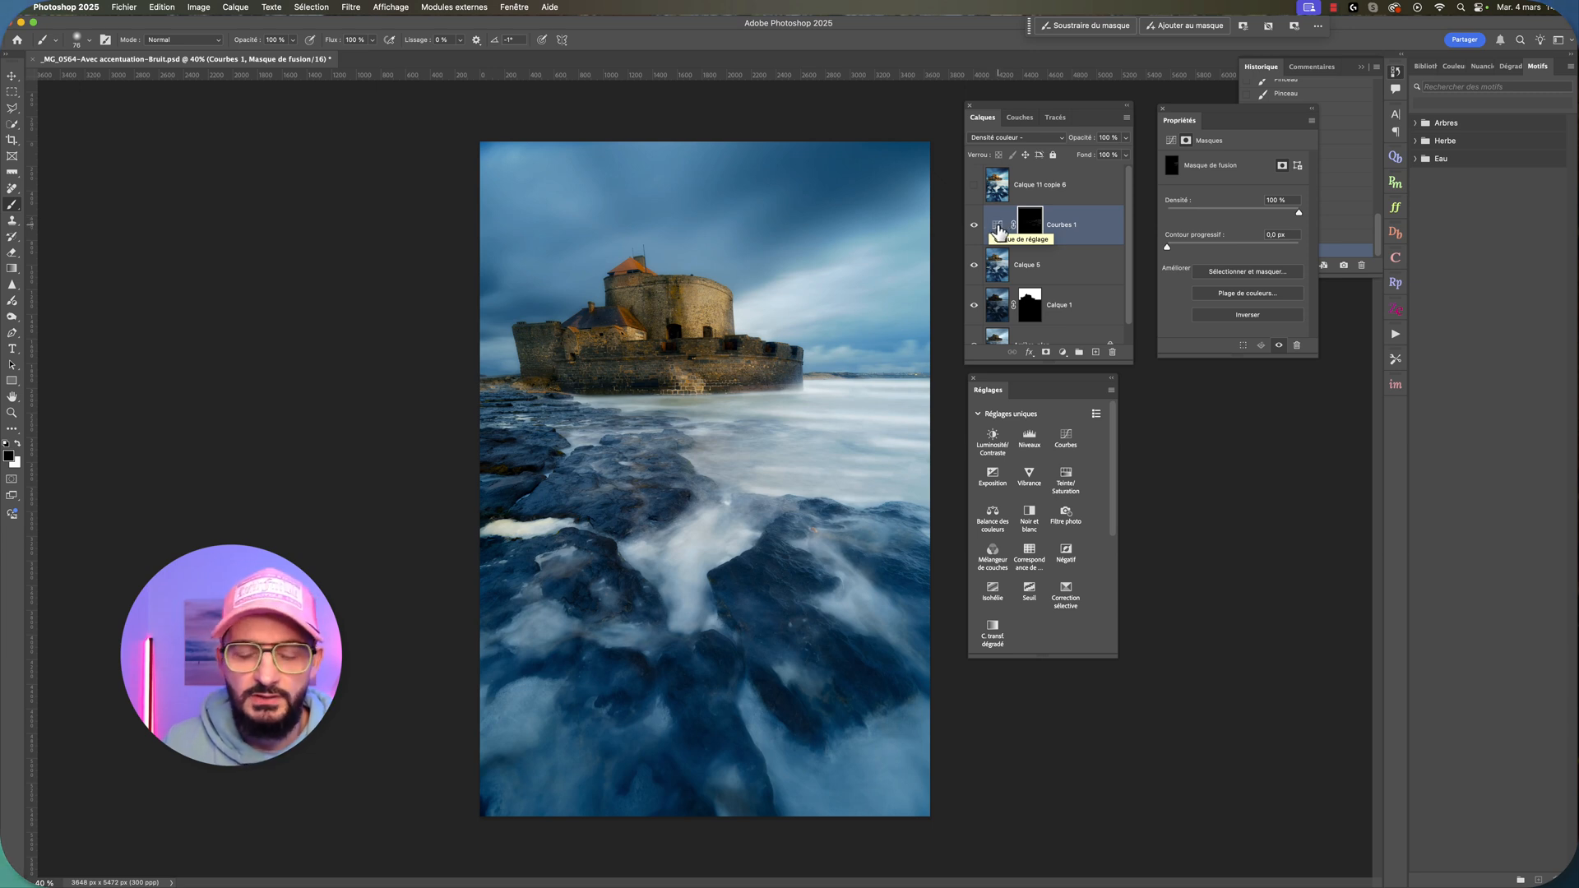
Step: Hide the Courbes 1 layer, duplicate Calque 5, and set the copy's blend mode to Color Dodge (Densité couleur -)
{"action": "left_click", "coordinate": [998, 230]}
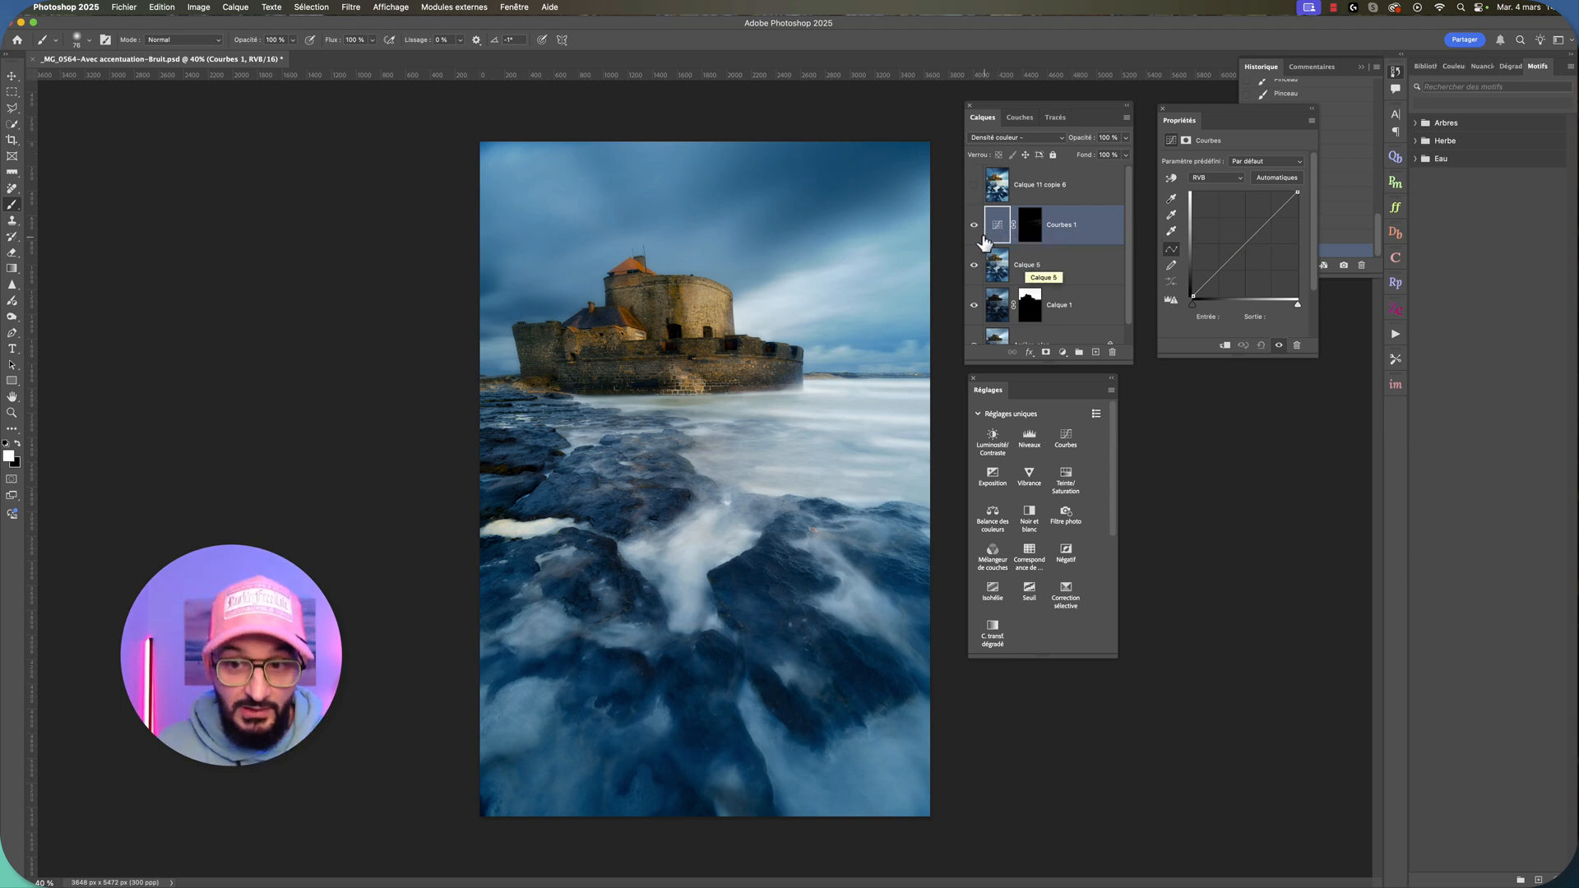
{"action": "left_click", "coordinate": [974, 230]}
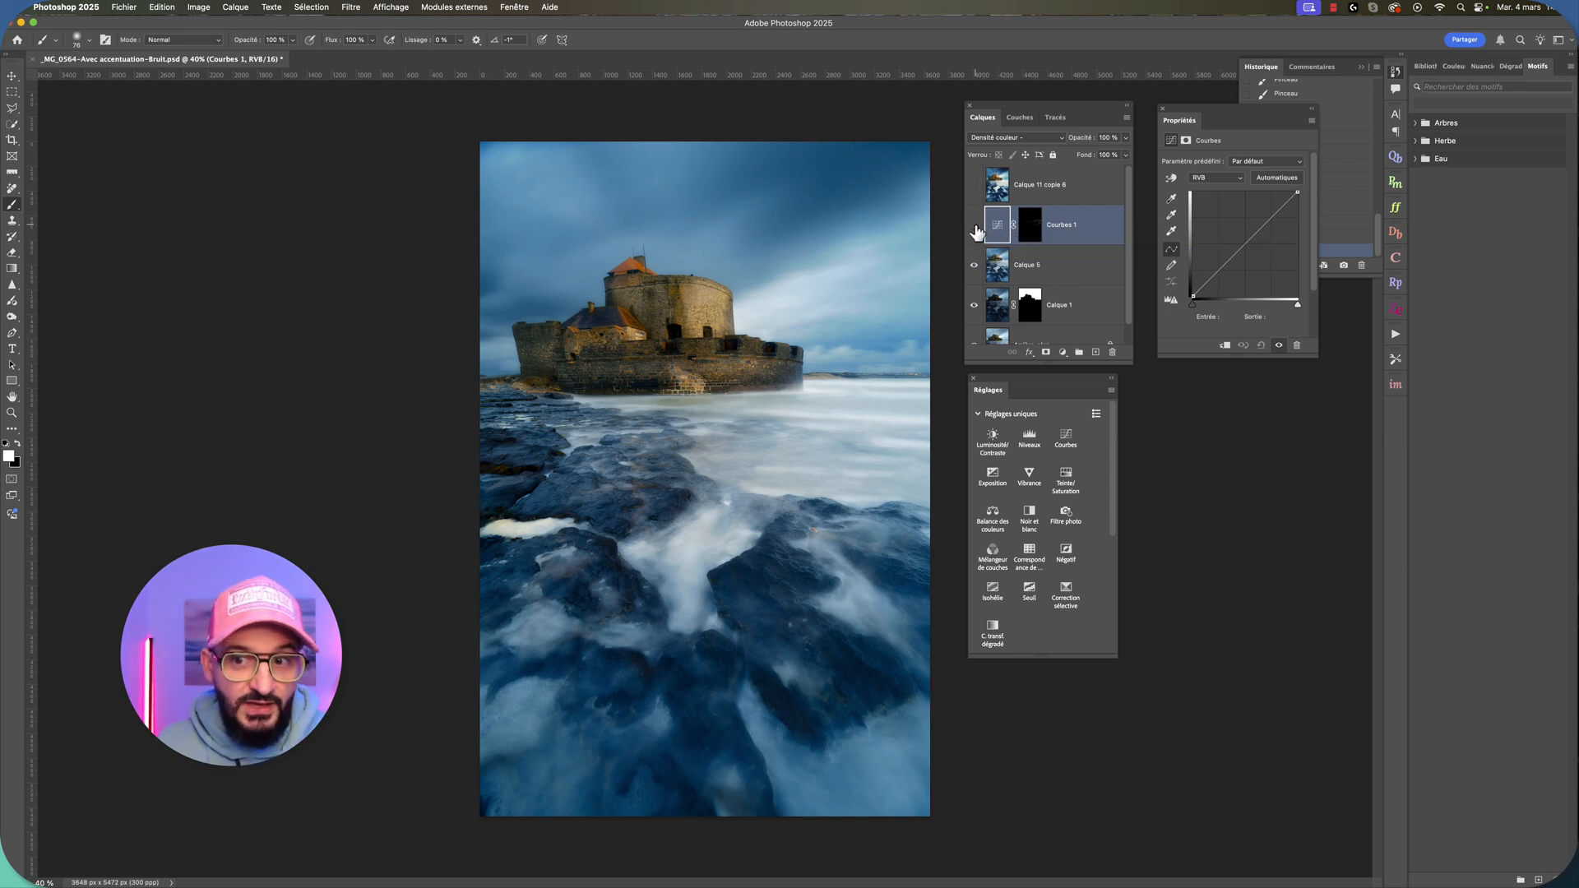
{"action": "left_click", "coordinate": [1055, 272]}
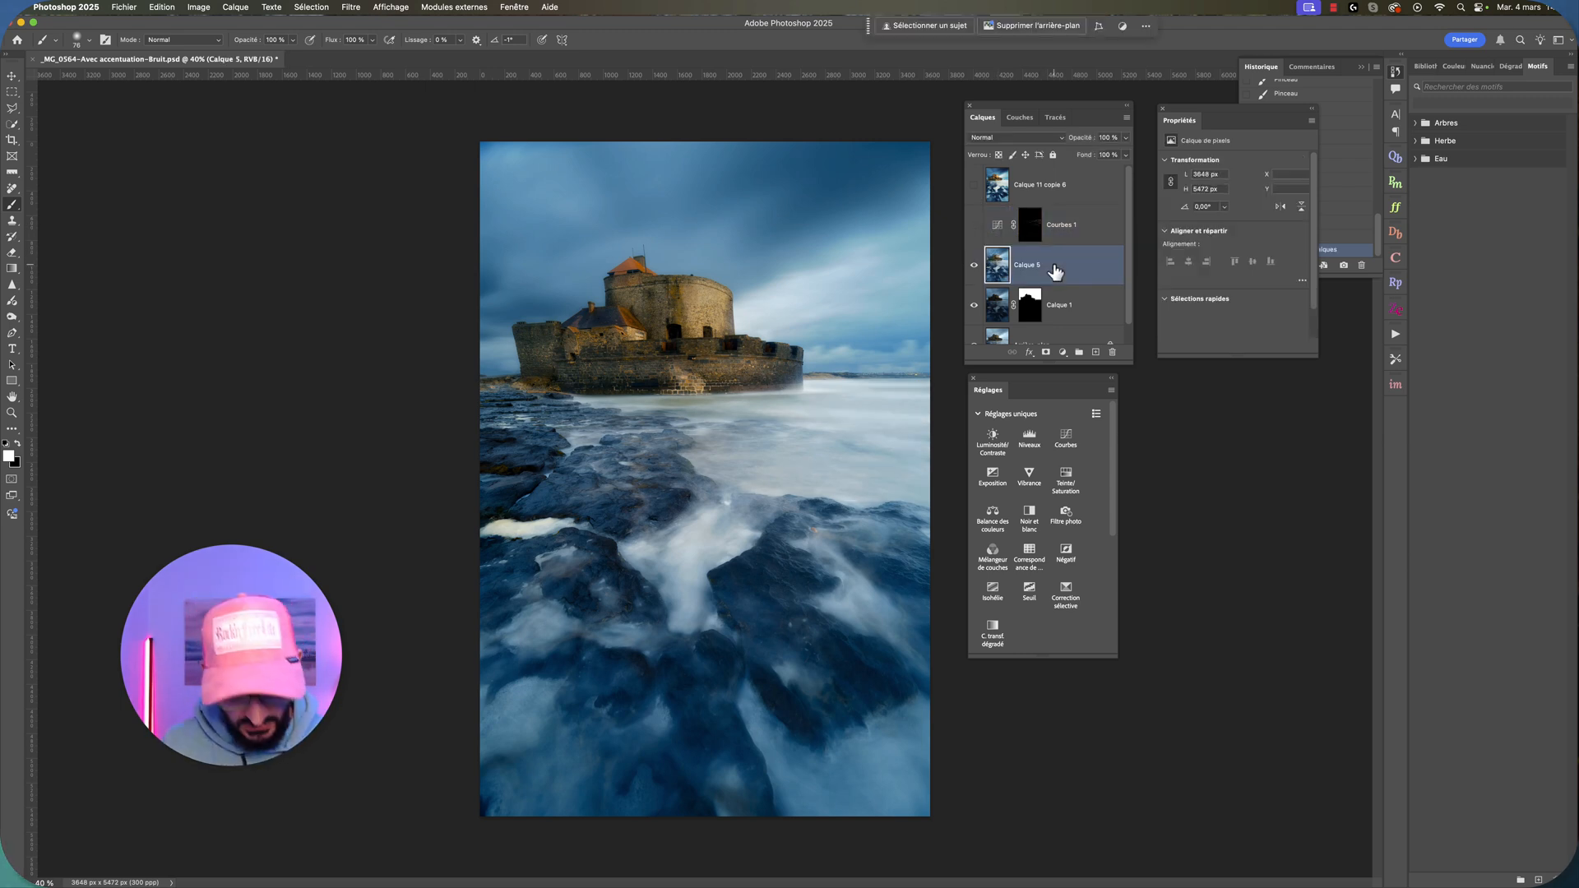
{"action": "key", "text": "super+j"}
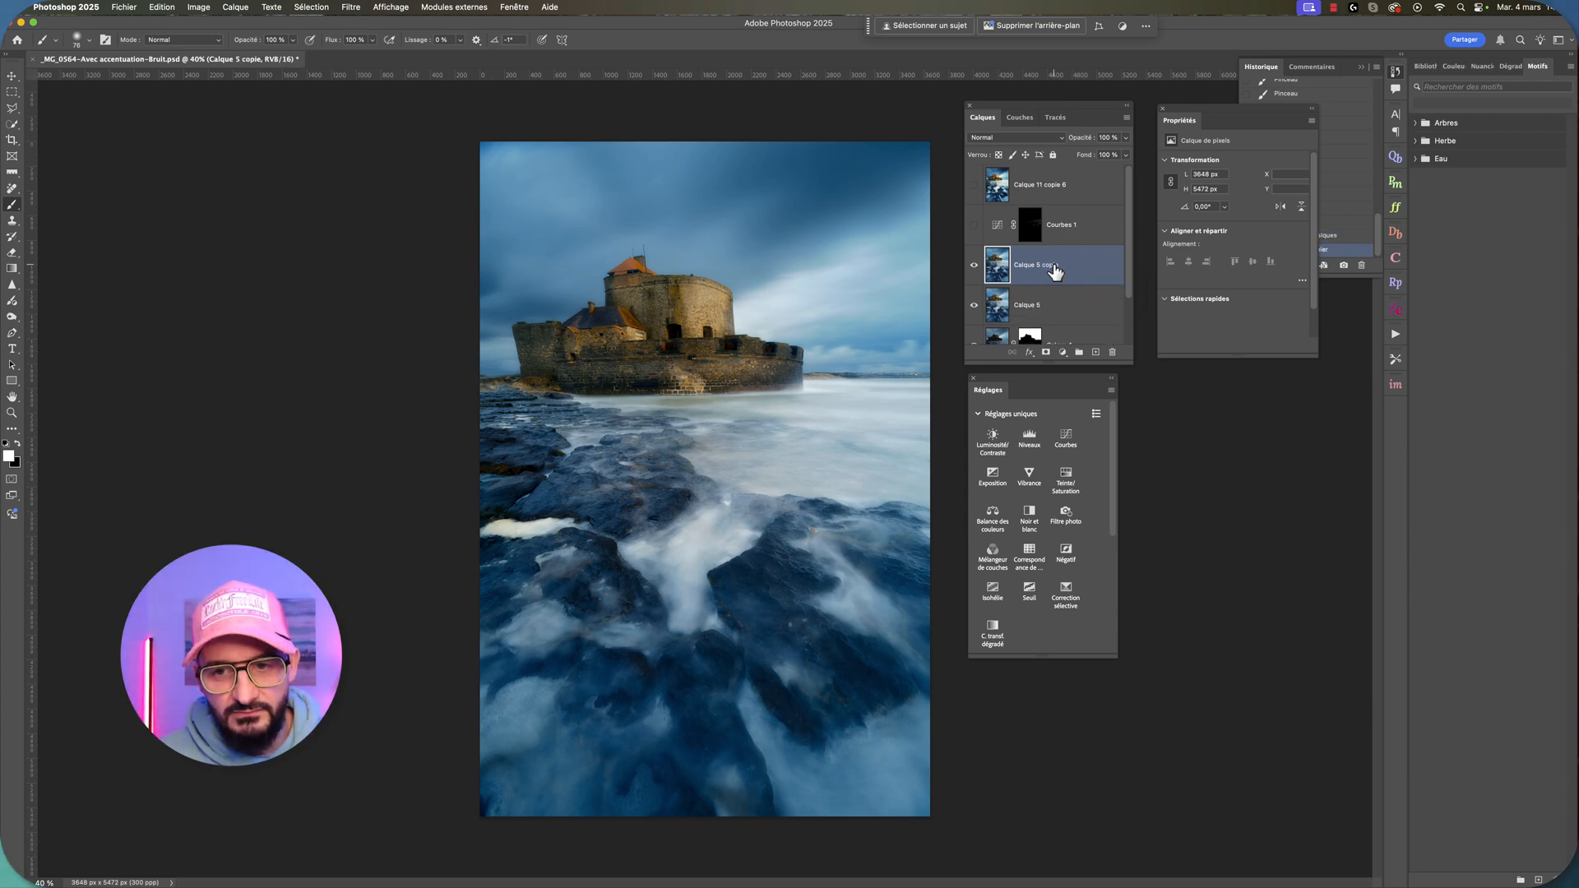
{"action": "left_click", "coordinate": [1005, 139]}
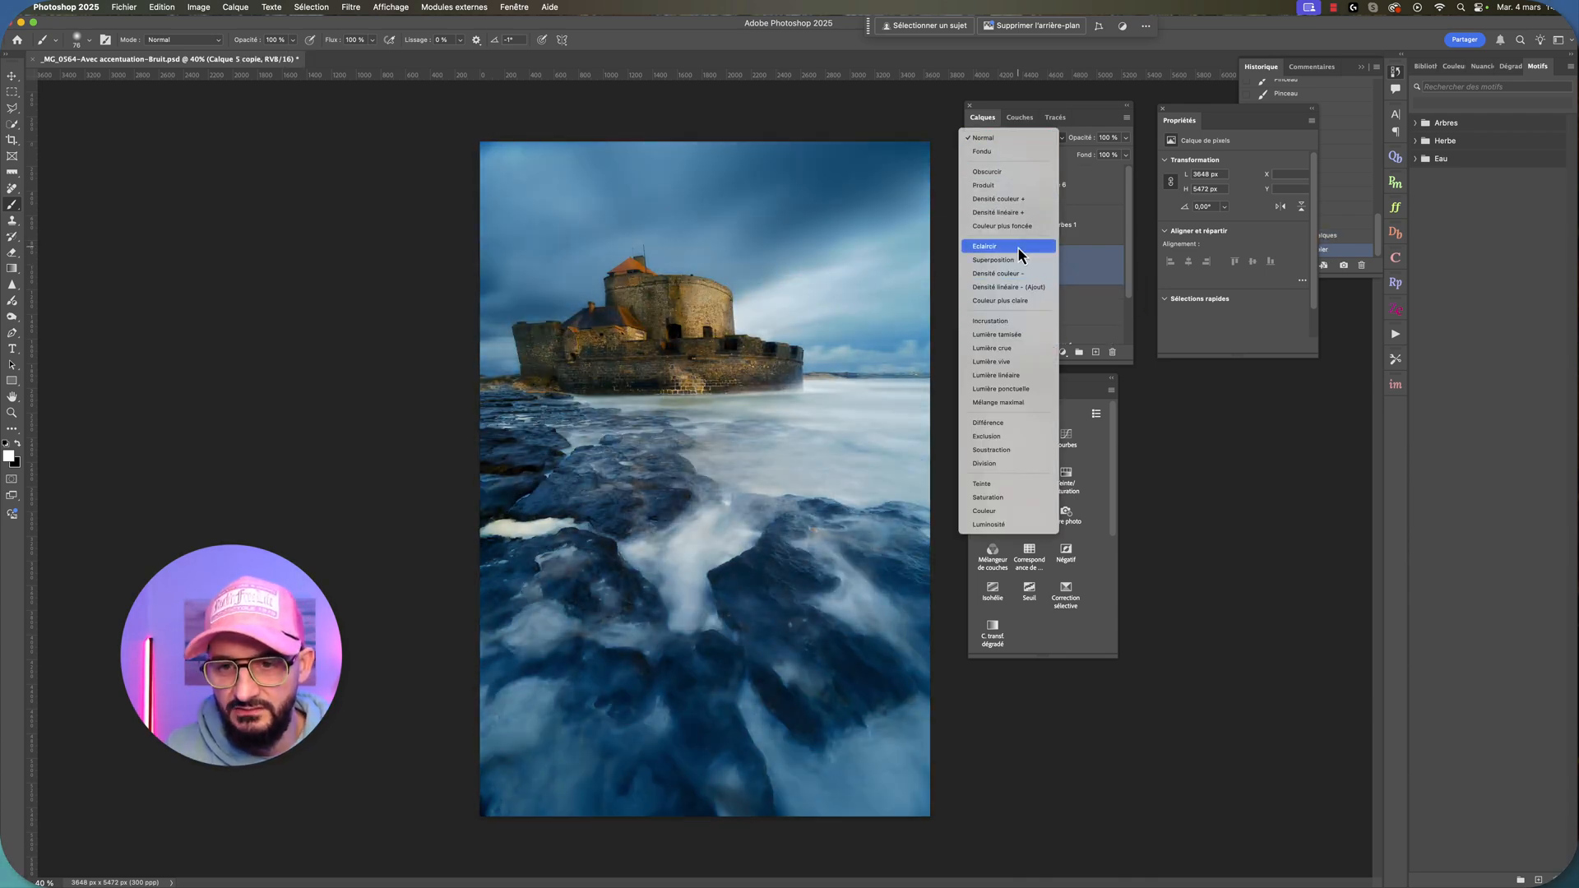
{"action": "left_click", "coordinate": [1024, 275]}
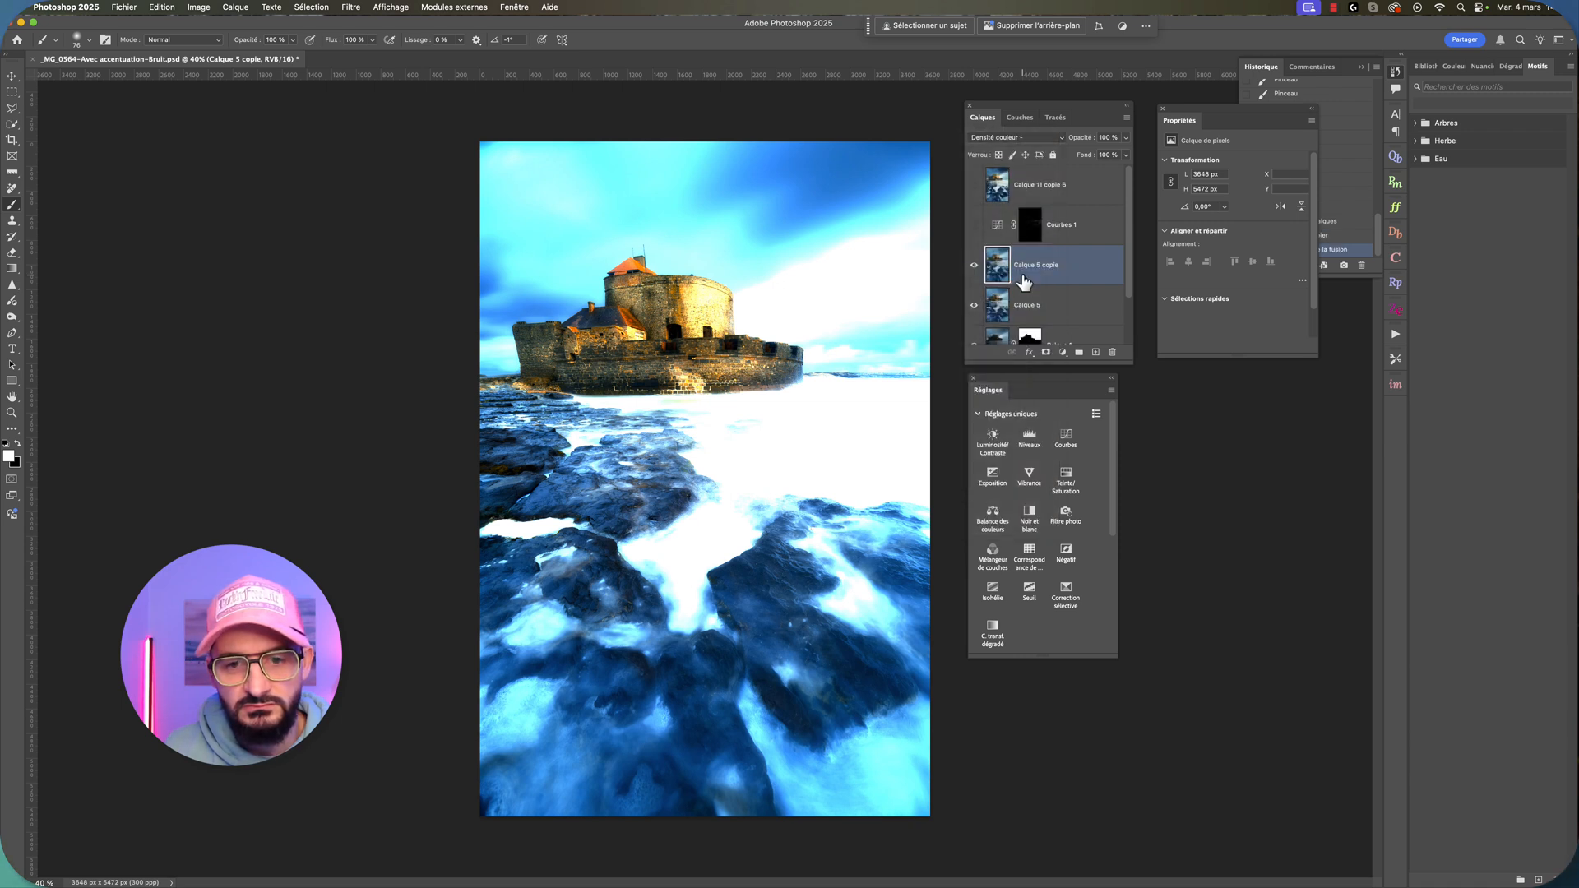
Step: Disable the Courbes 1 mask and toggle that layer and Calque 5 copie alternately to compare their Color Dodge effects
{"action": "left_click", "coordinate": [974, 225]}
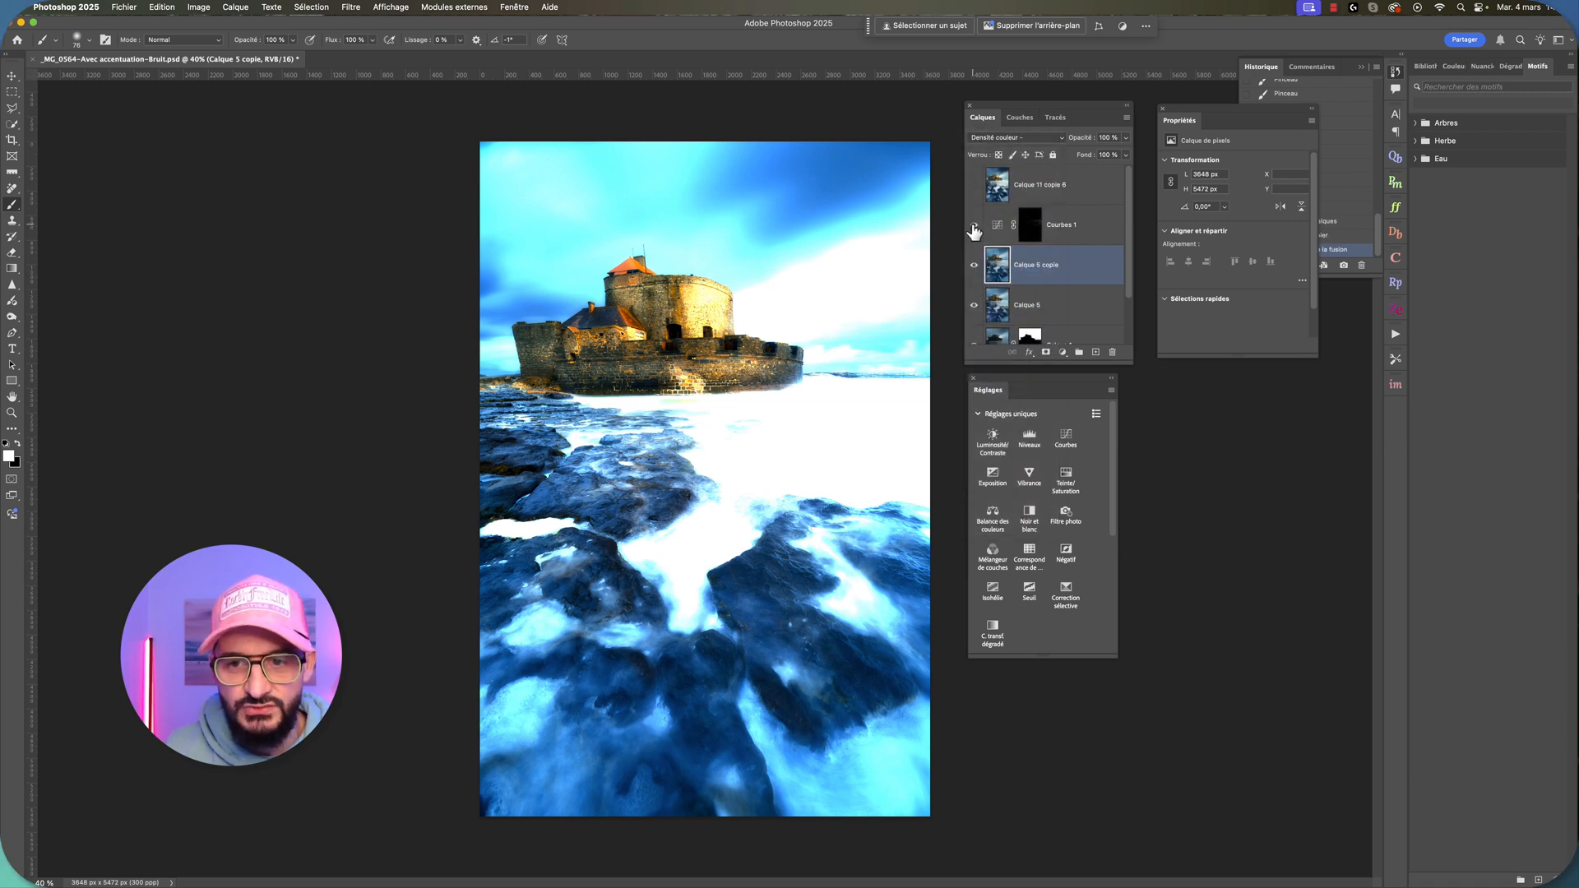
{"action": "right_click", "coordinate": [1030, 224]}
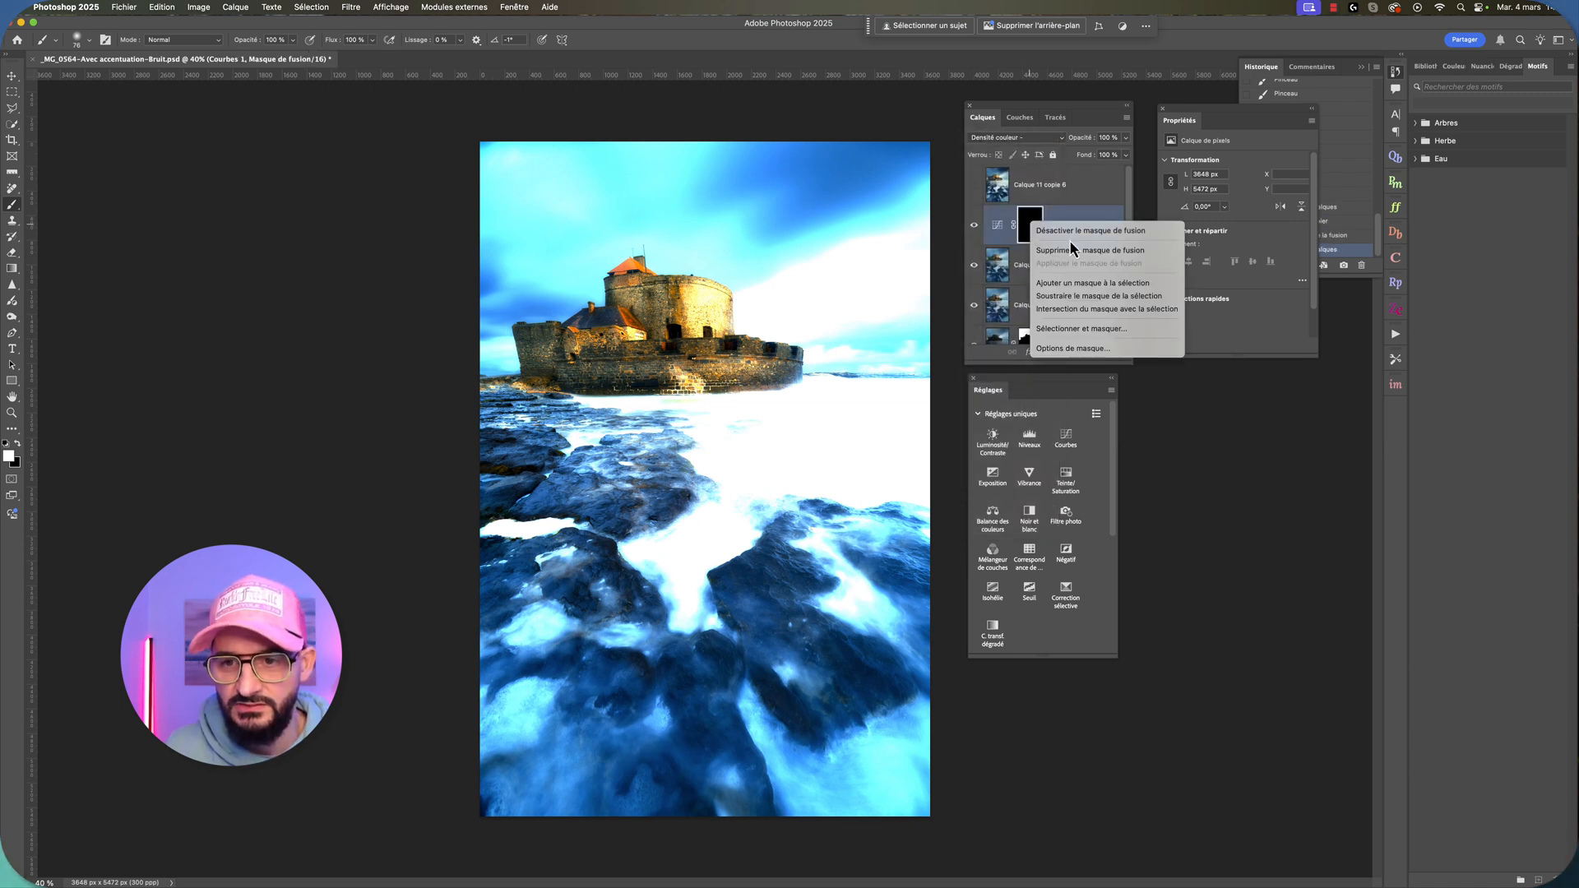
{"action": "left_click", "coordinate": [1071, 230]}
{"action": "left_click", "coordinate": [974, 265]}
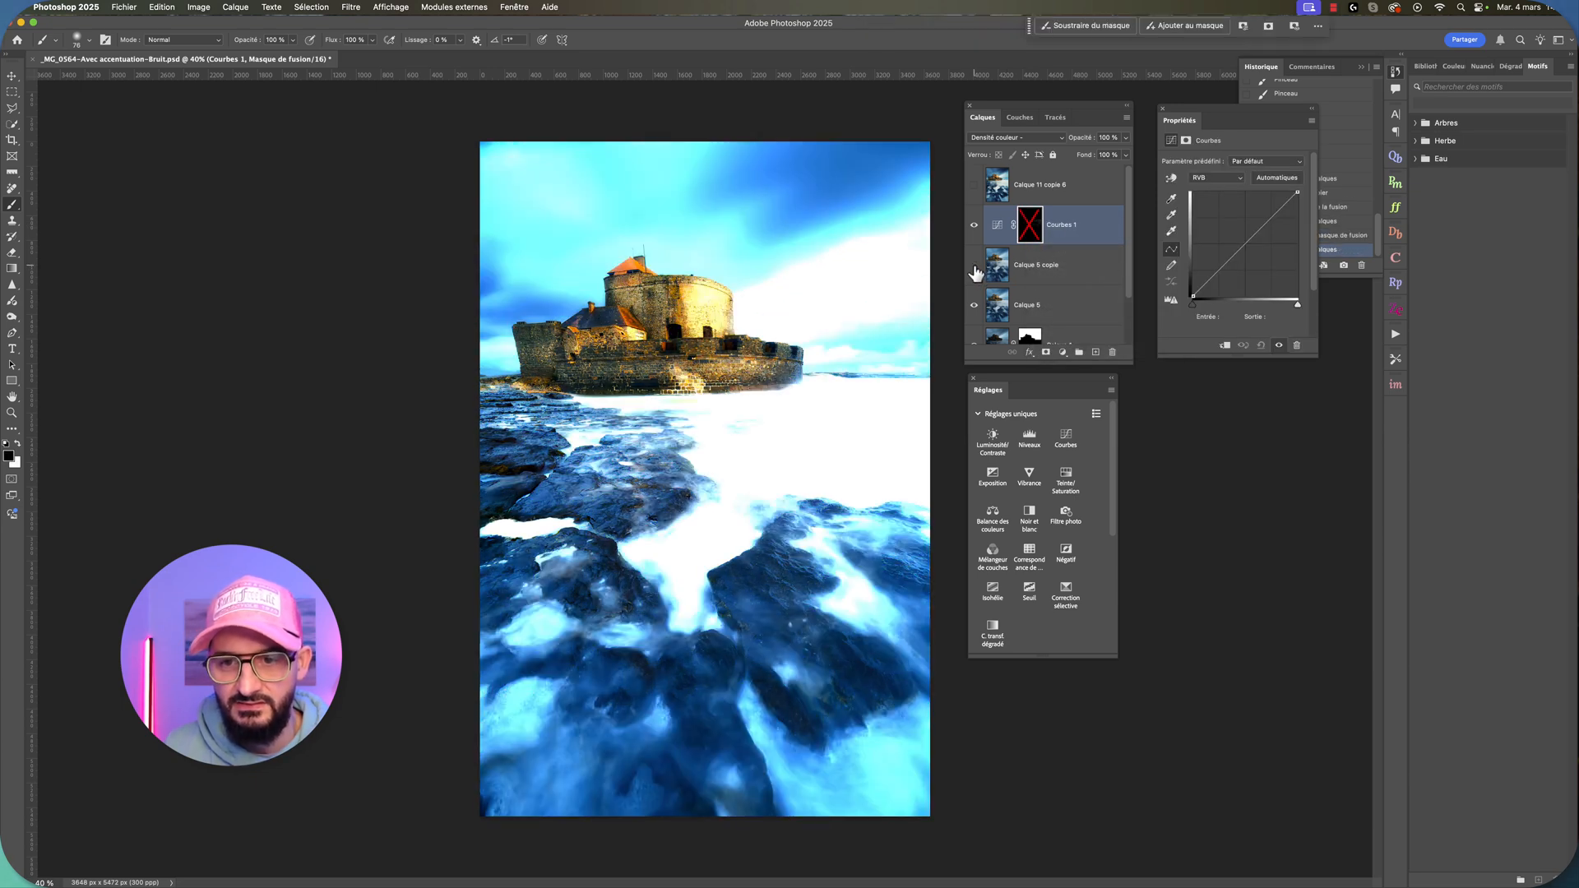
{"action": "left_click", "coordinate": [975, 227]}
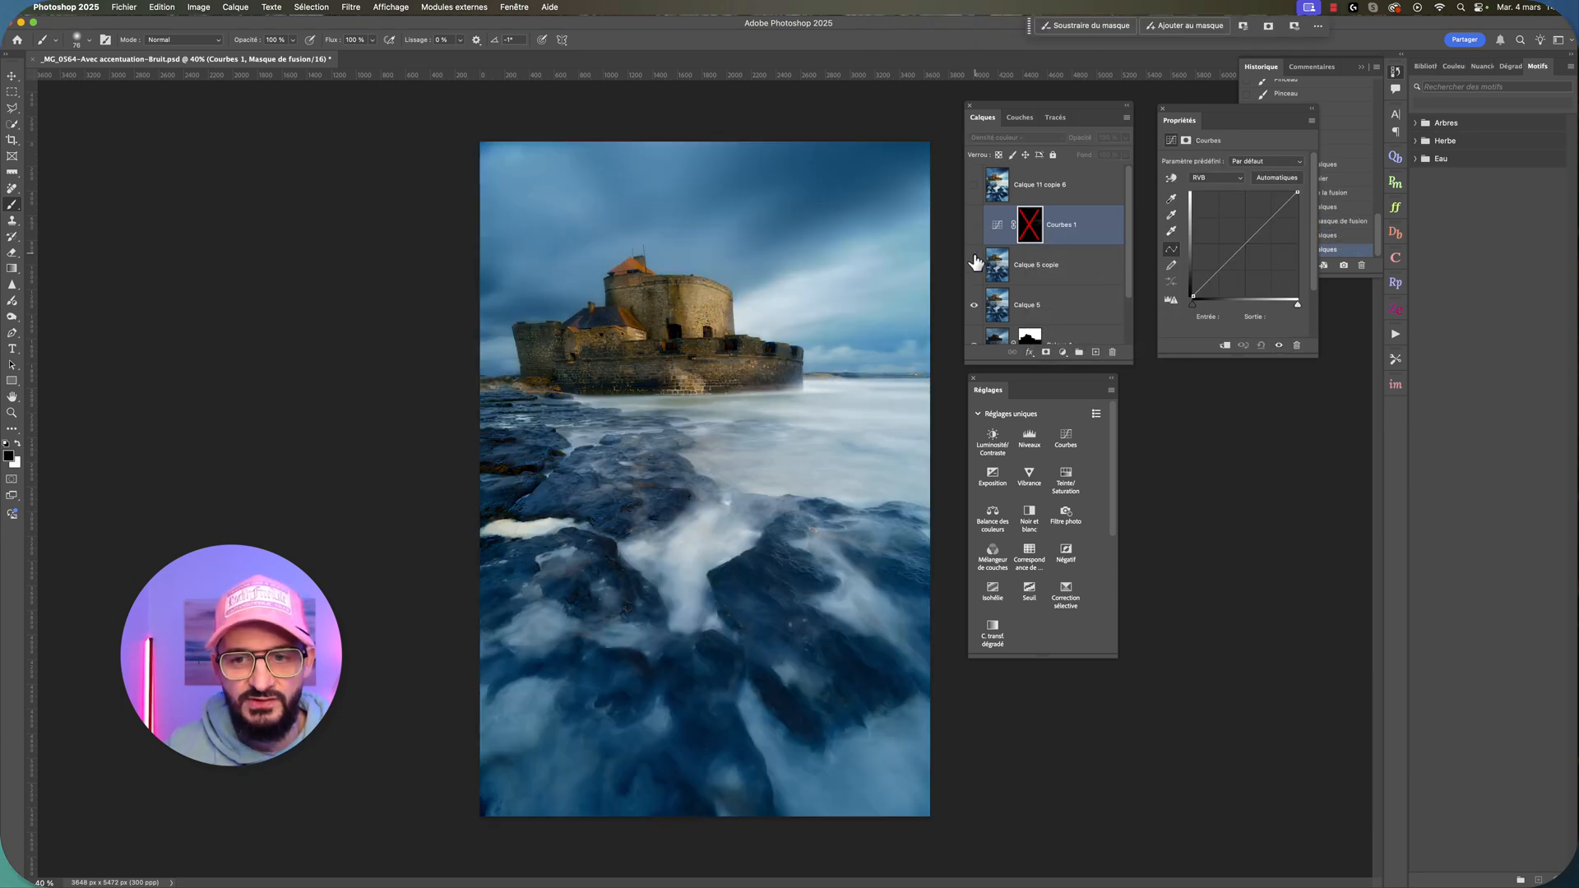
{"action": "left_click", "coordinate": [974, 265]}
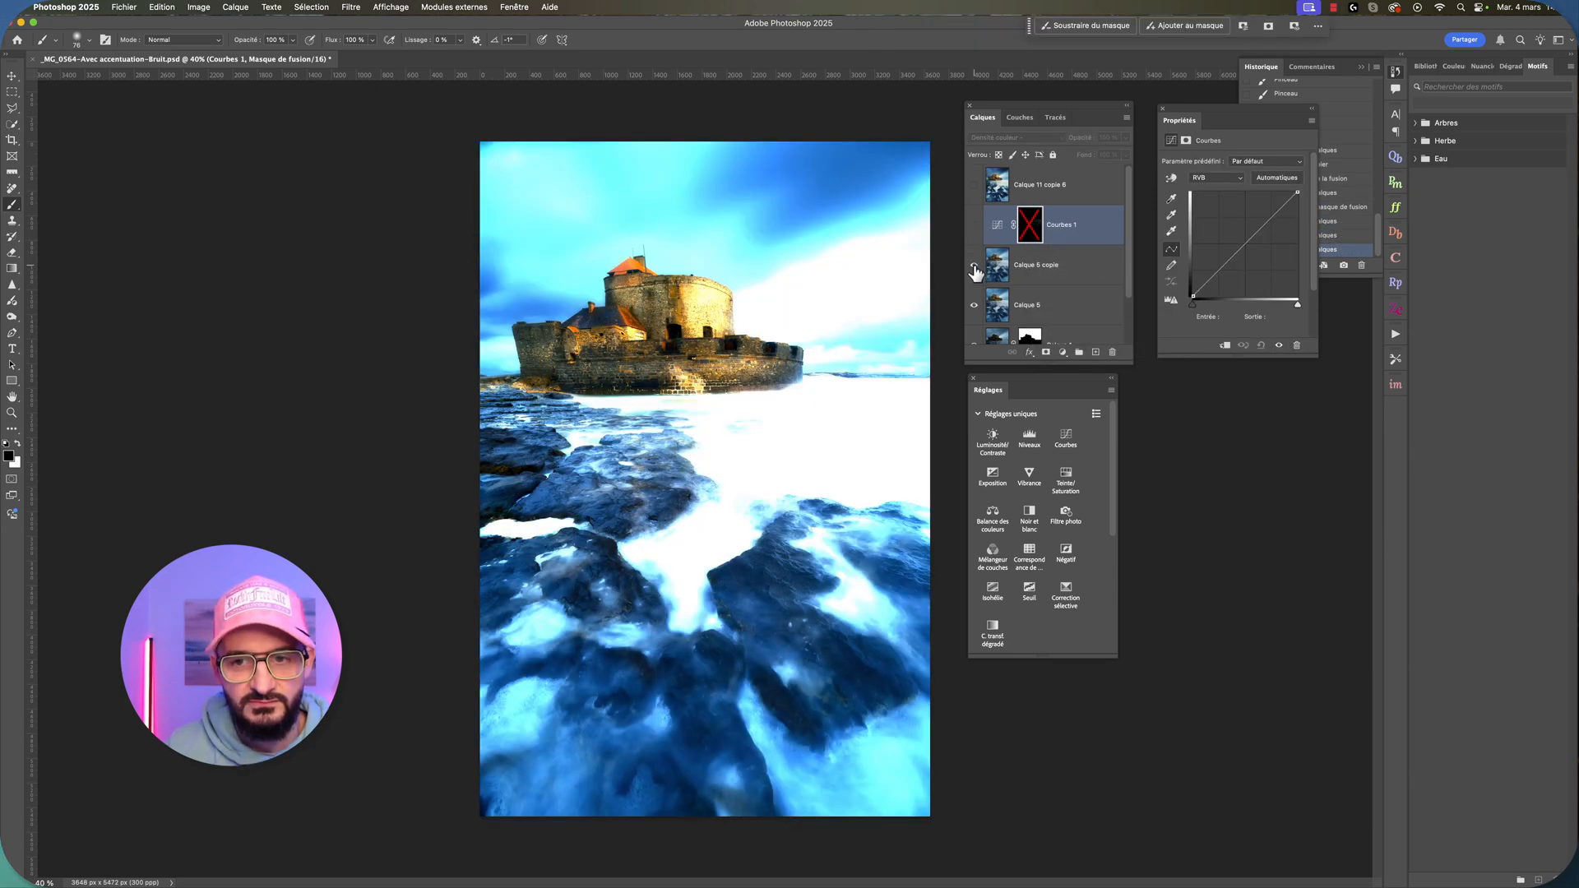
Step: Delete the Calque 5 copie layer, show Courbes 1 again, and re-enable its layer mask
{"action": "left_click", "coordinate": [1065, 270]}
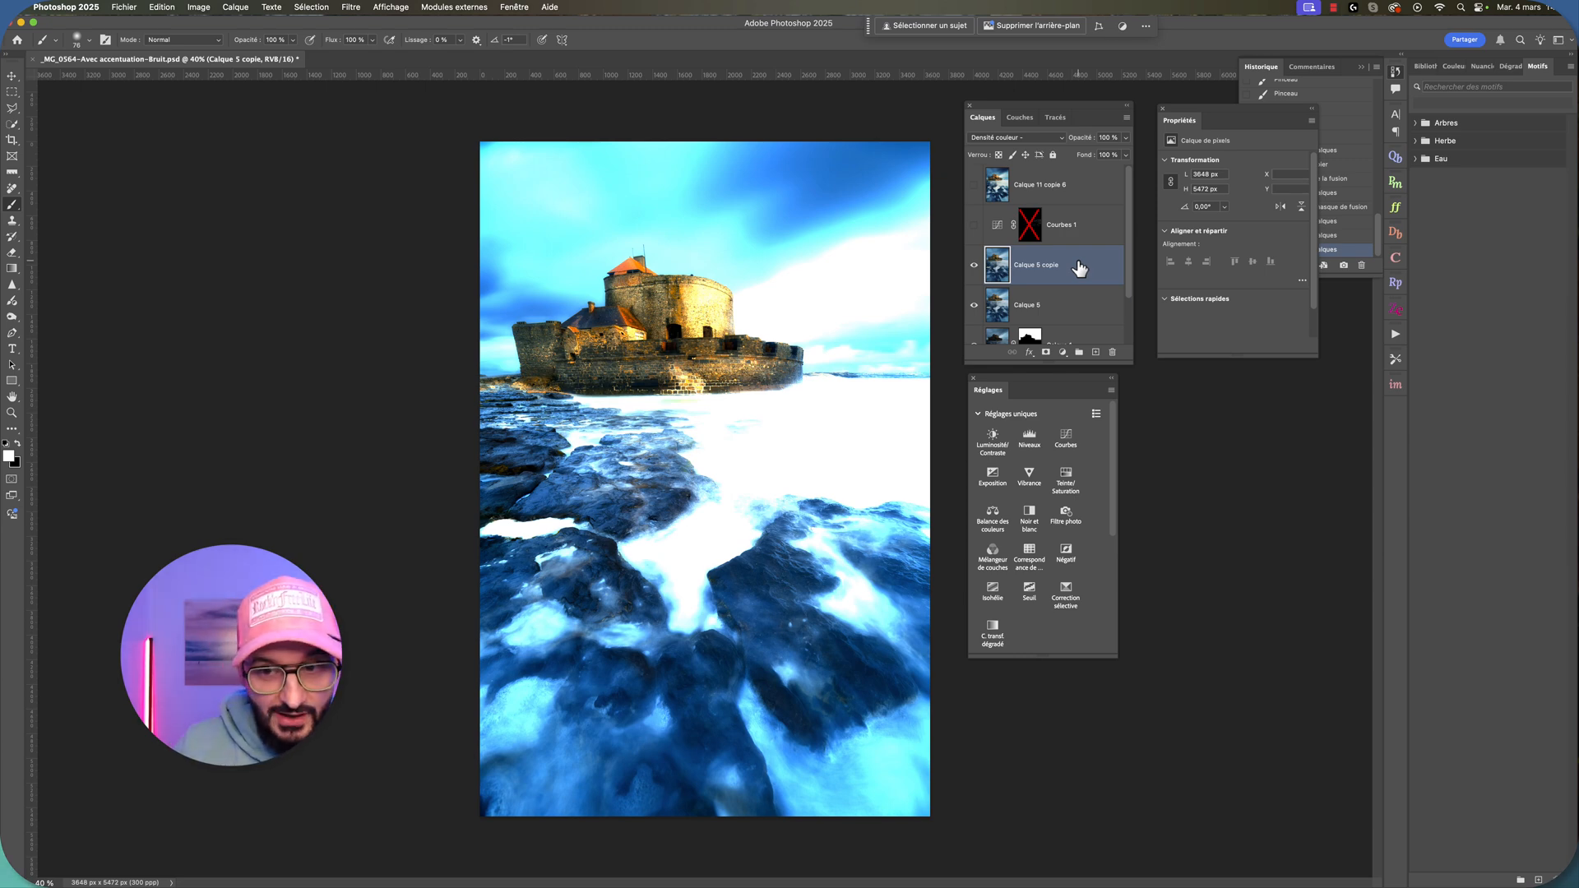
{"action": "key", "text": "BackSpace"}
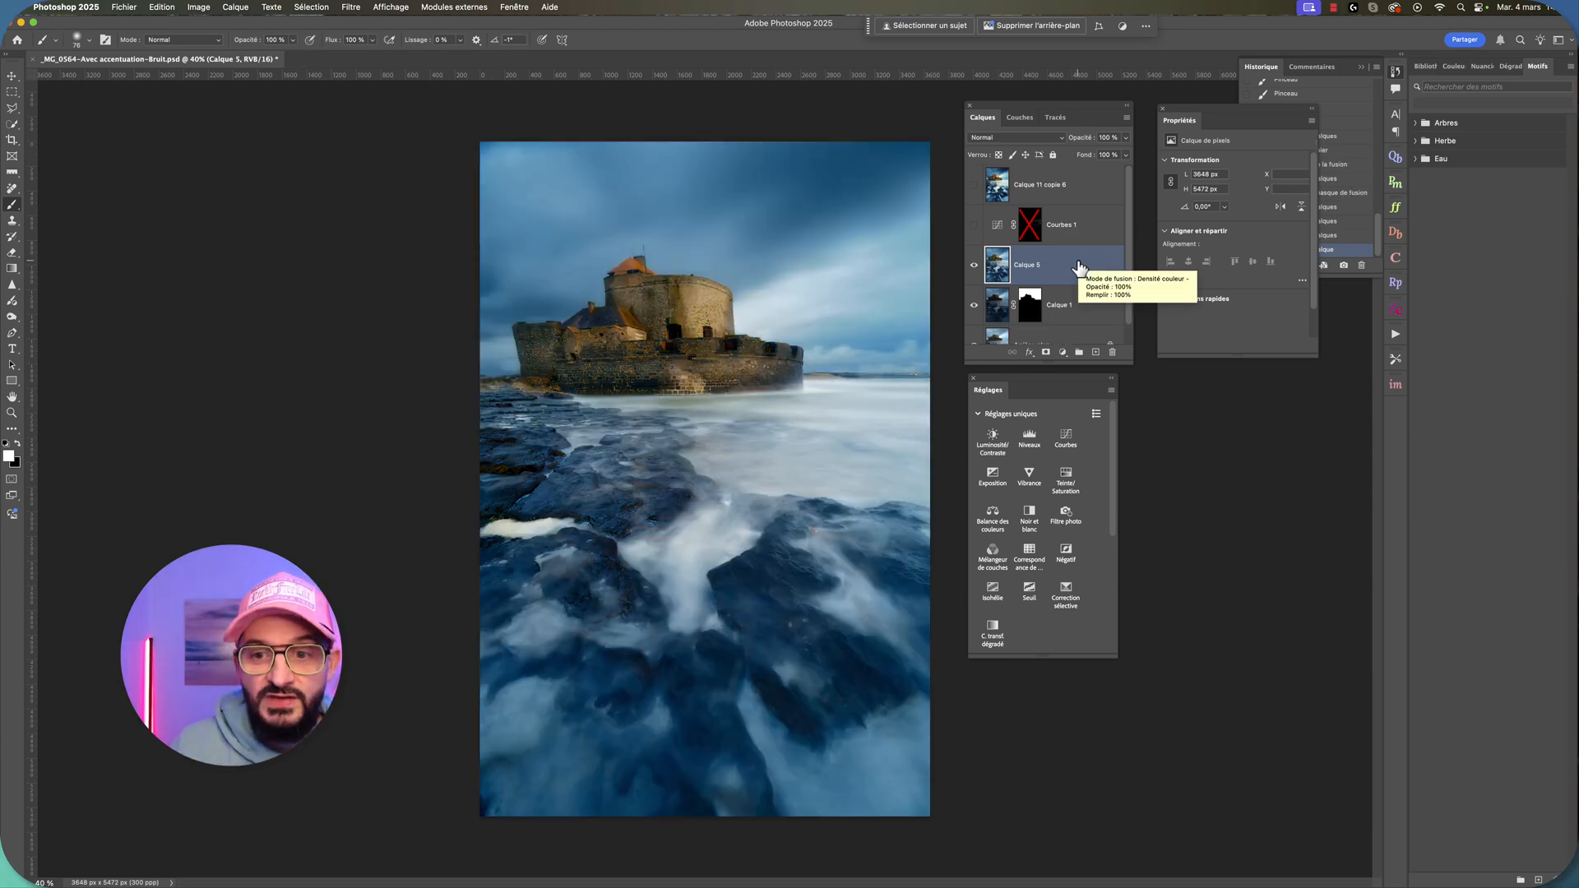
{"action": "left_click", "coordinate": [973, 226]}
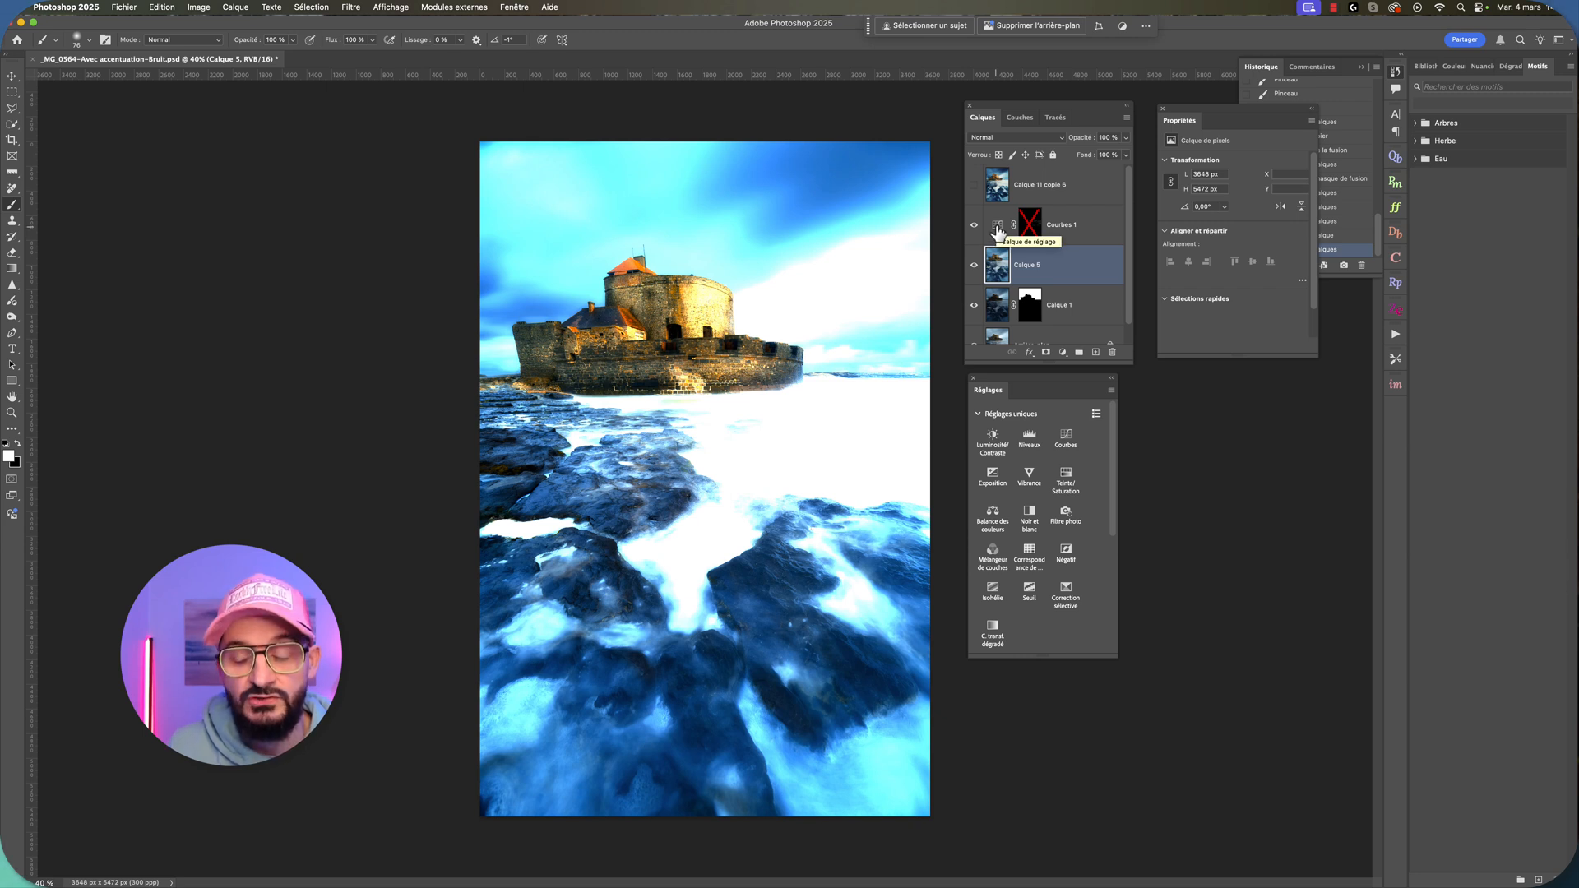
{"action": "left_click", "coordinate": [1028, 226], "text": "shift"}
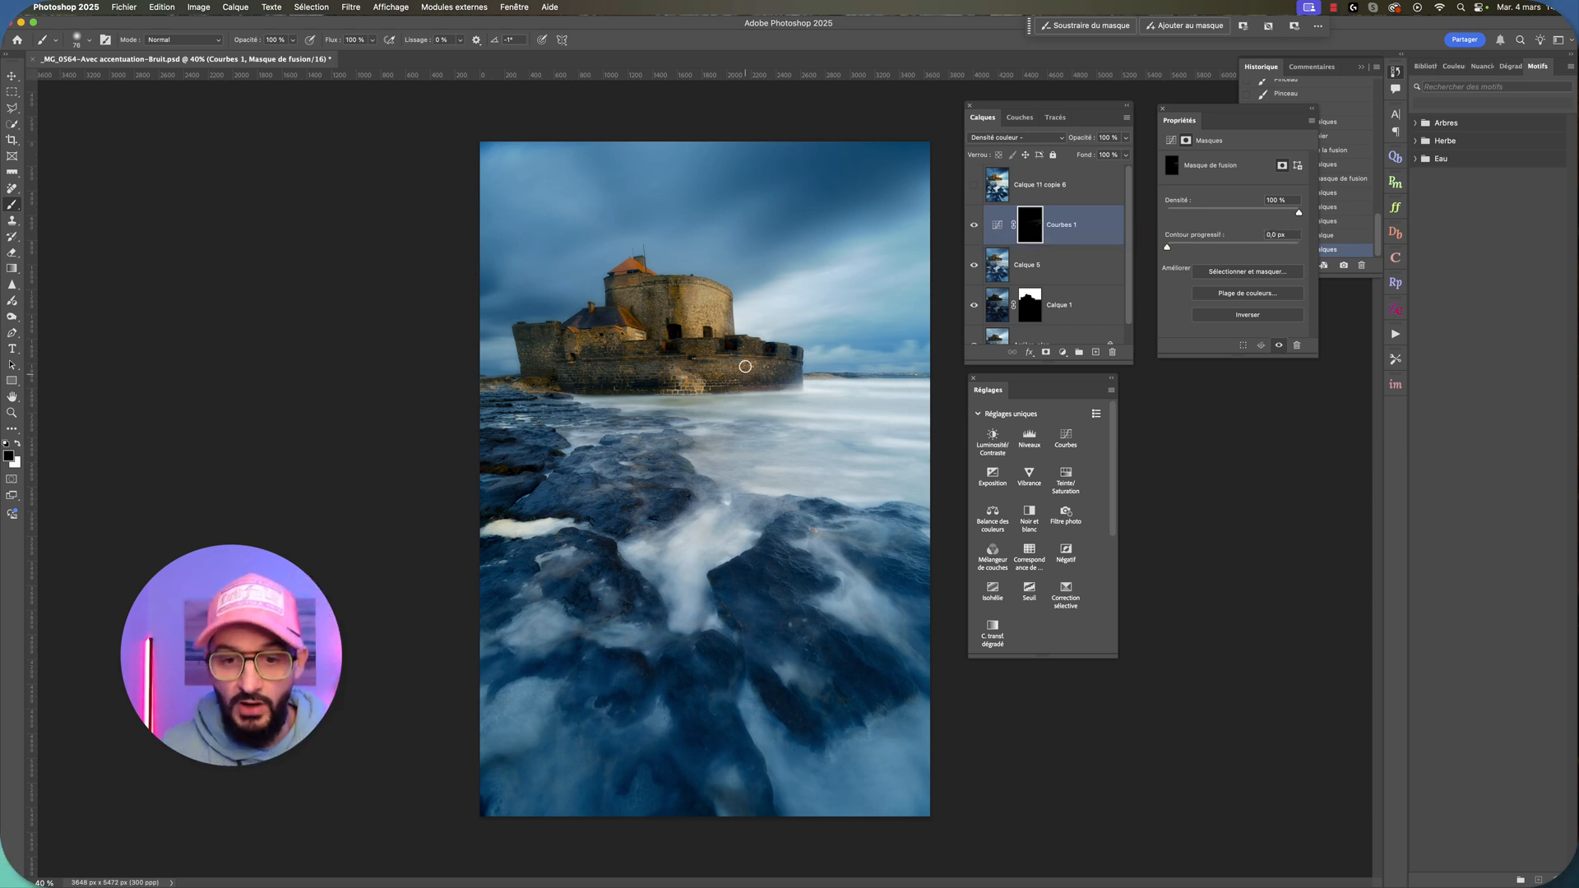
Step: Undo a stray black stroke and paint white highlights on the mask over the water right of the fort at 19% brush opacity
{"action": "left_click_drag", "start_coordinate": [829, 394], "coordinate": [882, 397]}
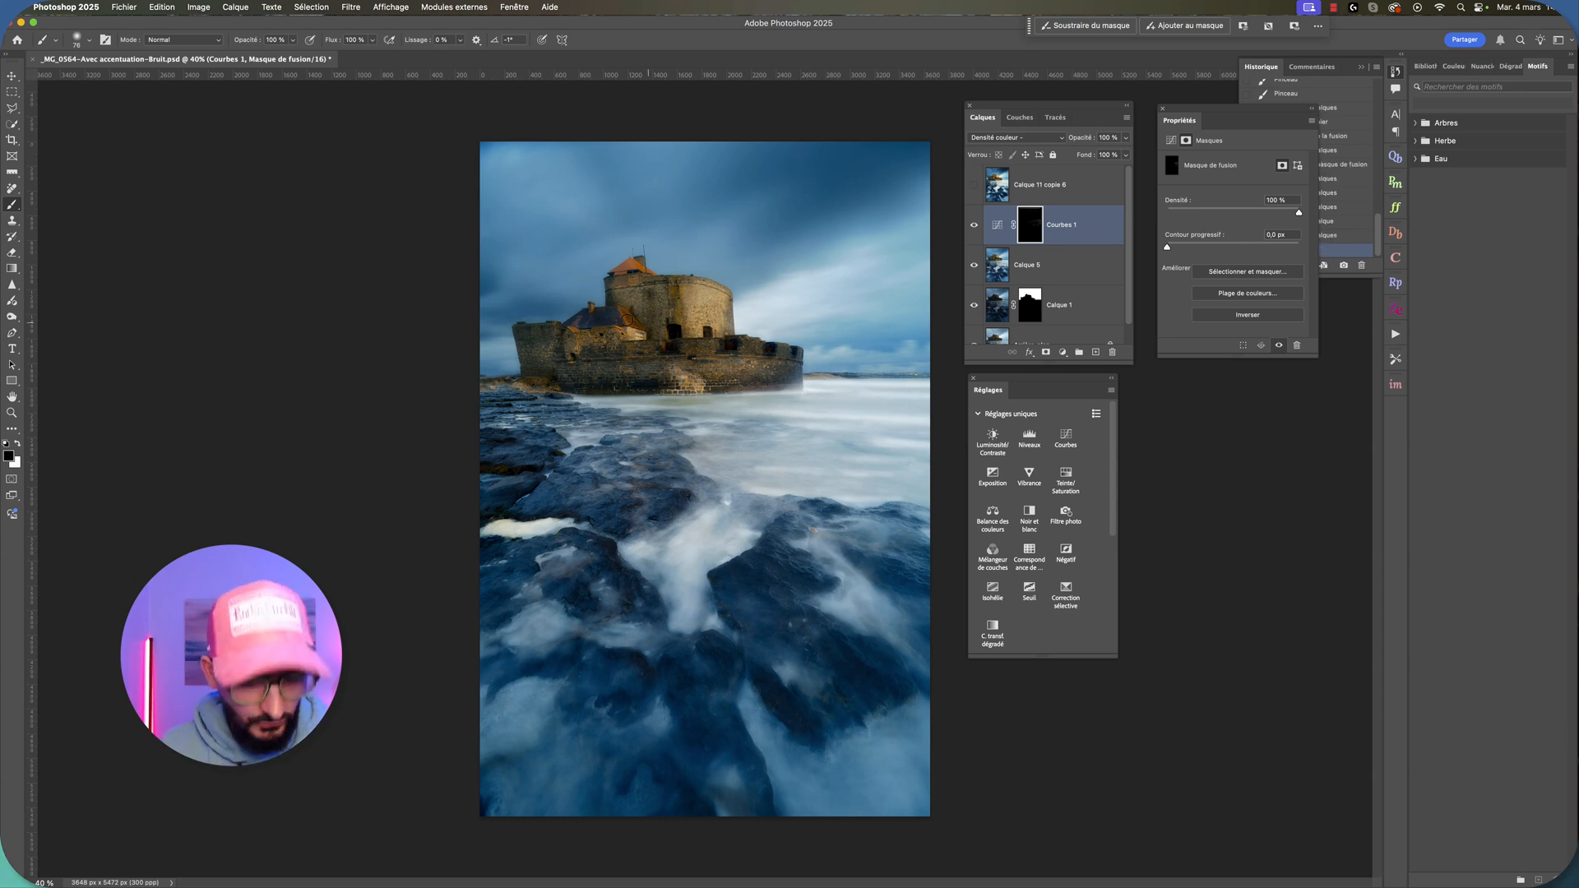
{"action": "key", "text": "super+z"}
{"action": "left_click", "coordinate": [18, 443]}
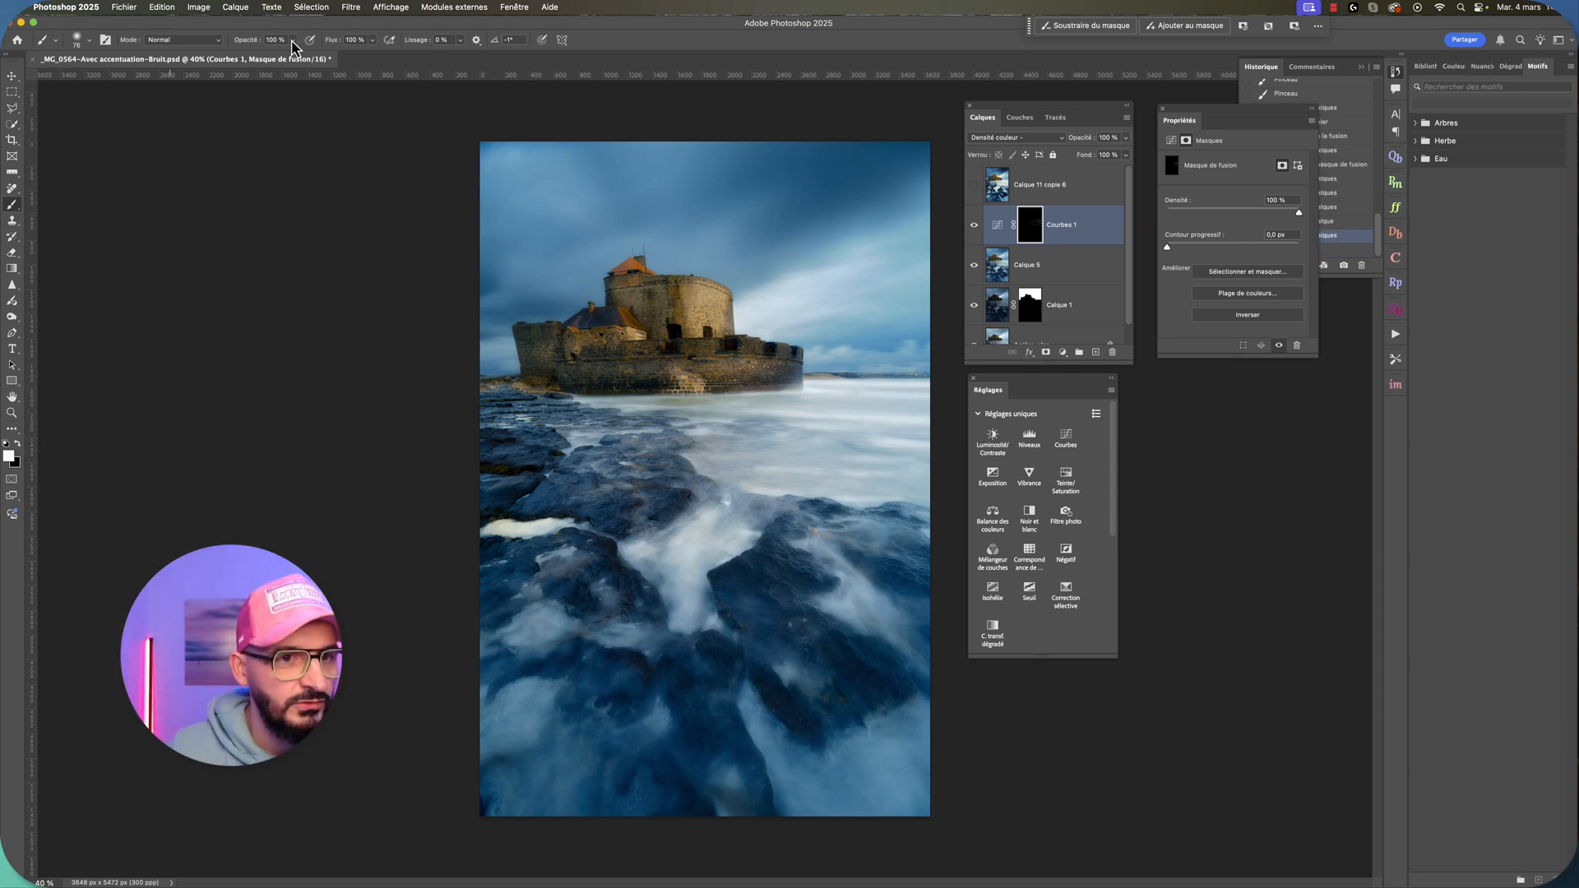
{"action": "left_click_drag", "start_coordinate": [292, 41], "coordinate": [247, 56]}
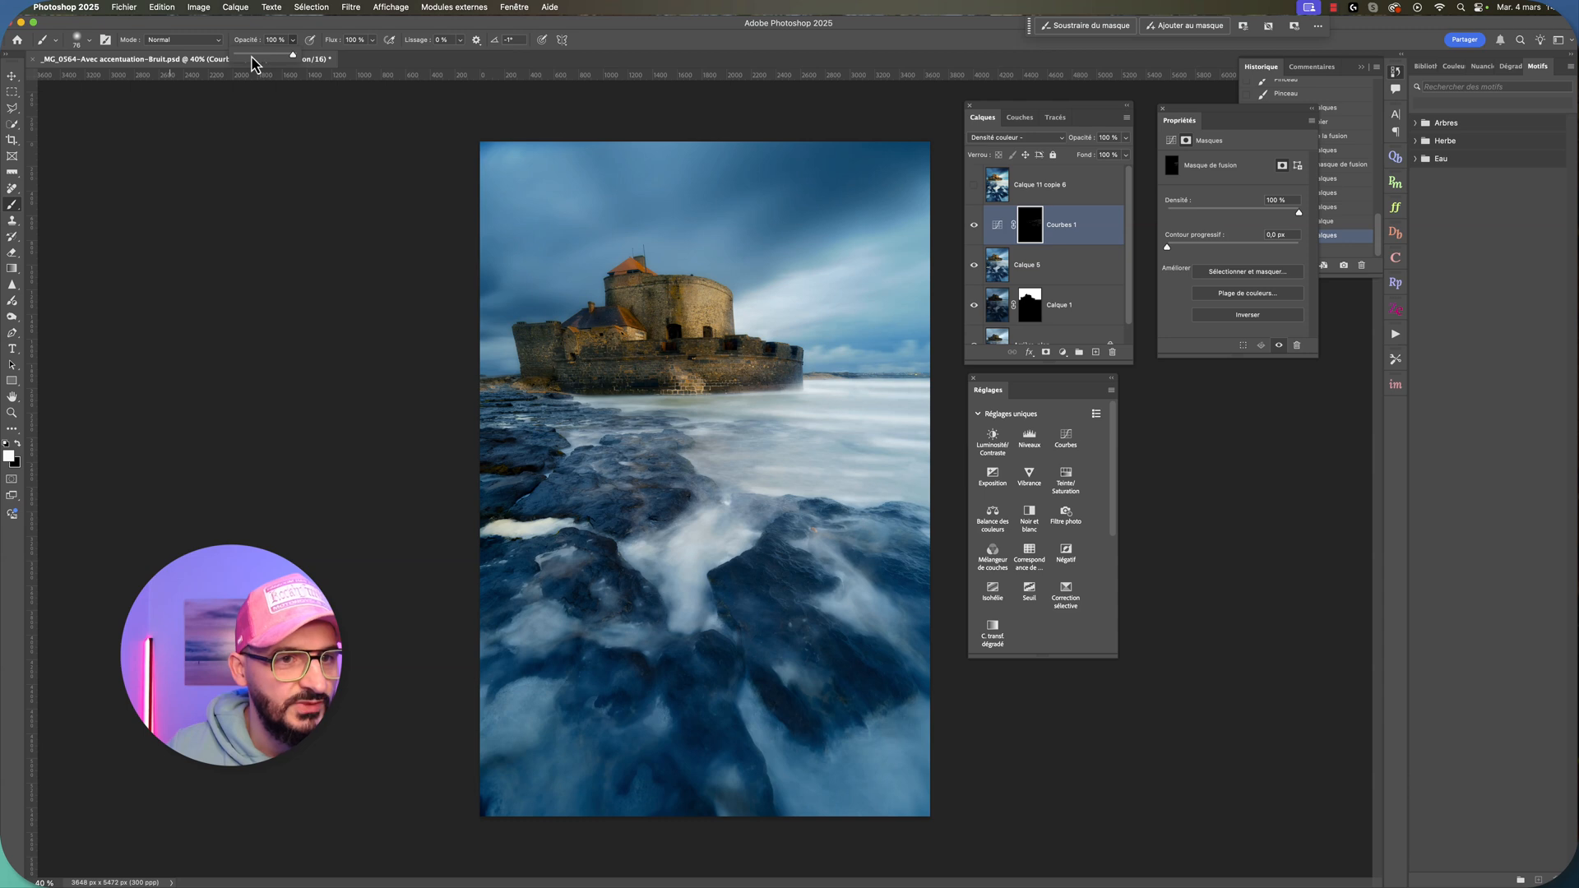
{"action": "left_click", "coordinate": [810, 385]}
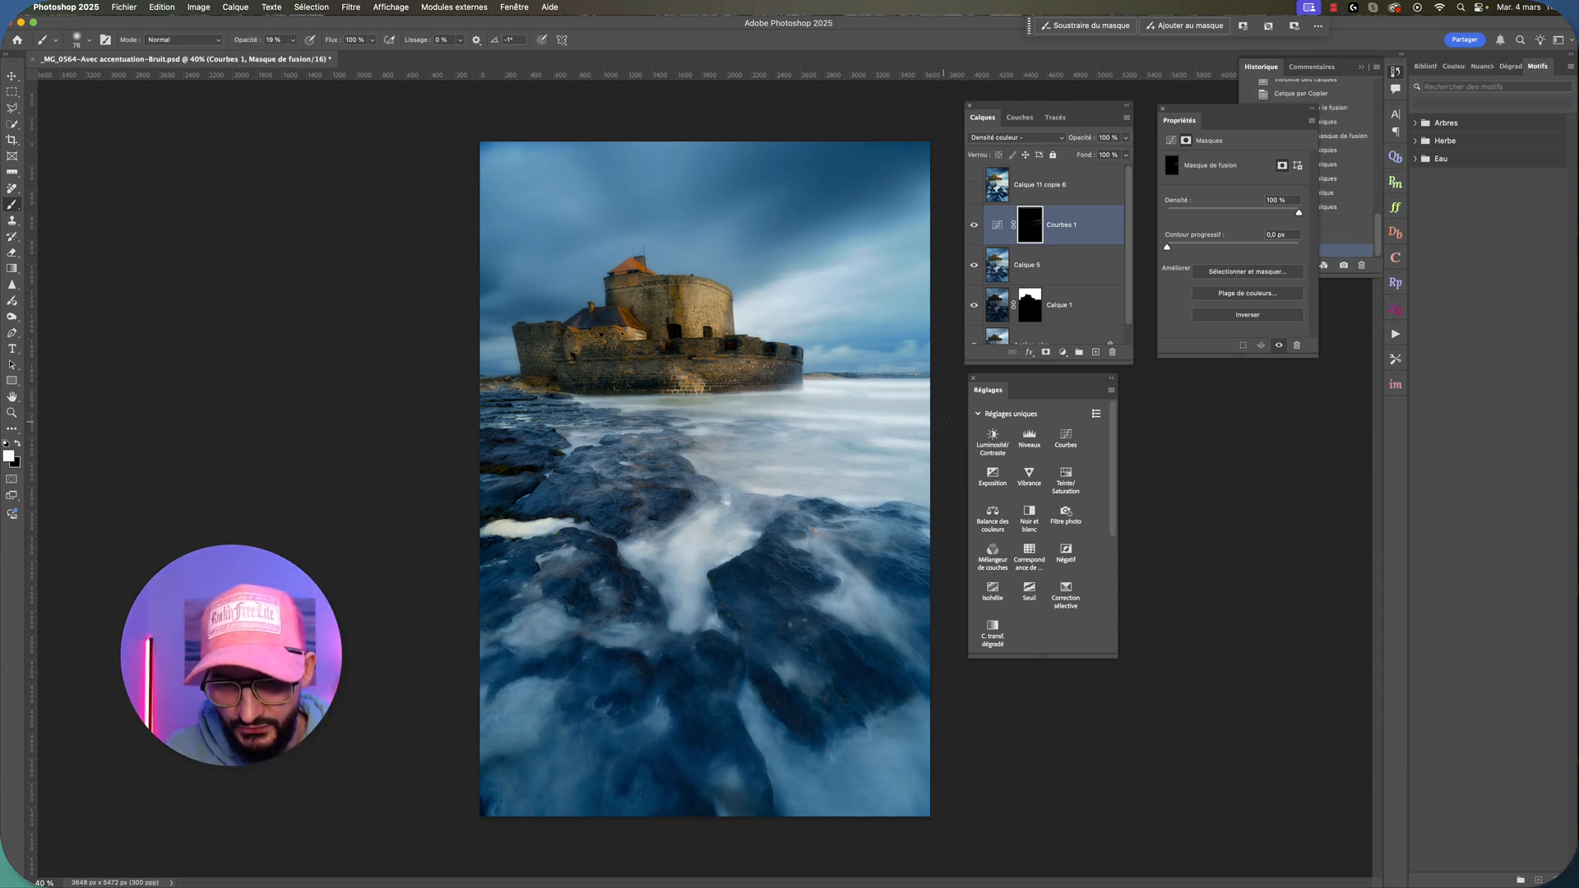
{"action": "mouse_move", "coordinate": [943, 423]}
{"action": "left_mouse_down"}
{"action": "mouse_move", "coordinate": [724, 432]}
{"action": "mouse_move", "coordinate": [909, 458]}
{"action": "left_mouse_up"}
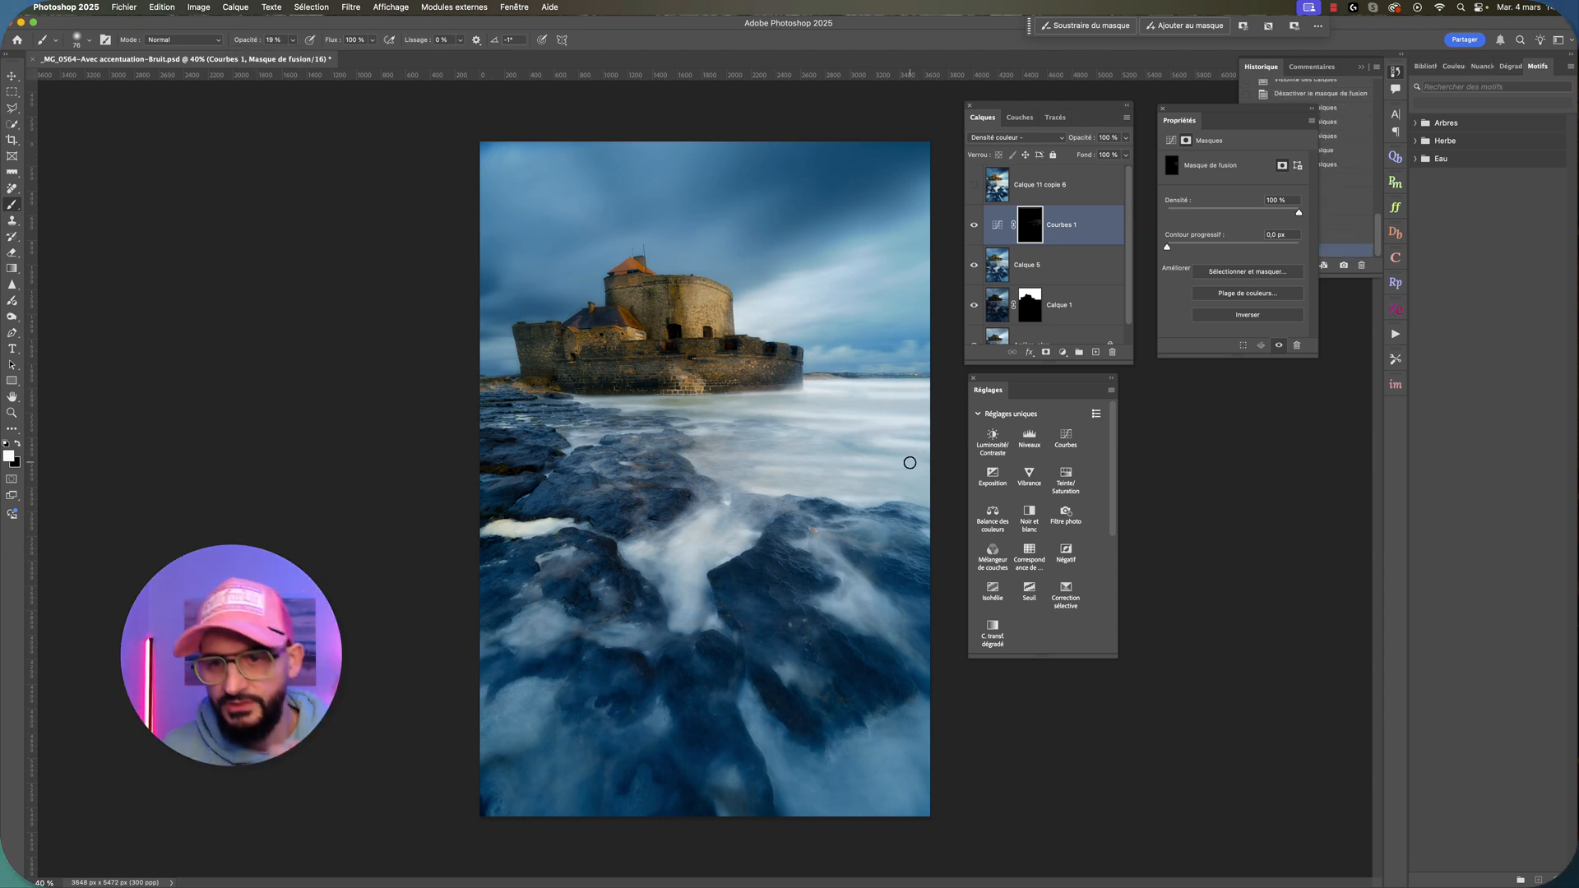
Step: Apply a Gaussian Blur with a 23.3-pixel radius to the Courbes 1 mask and toggle the layer to compare
{"action": "left_click", "coordinate": [350, 7]}
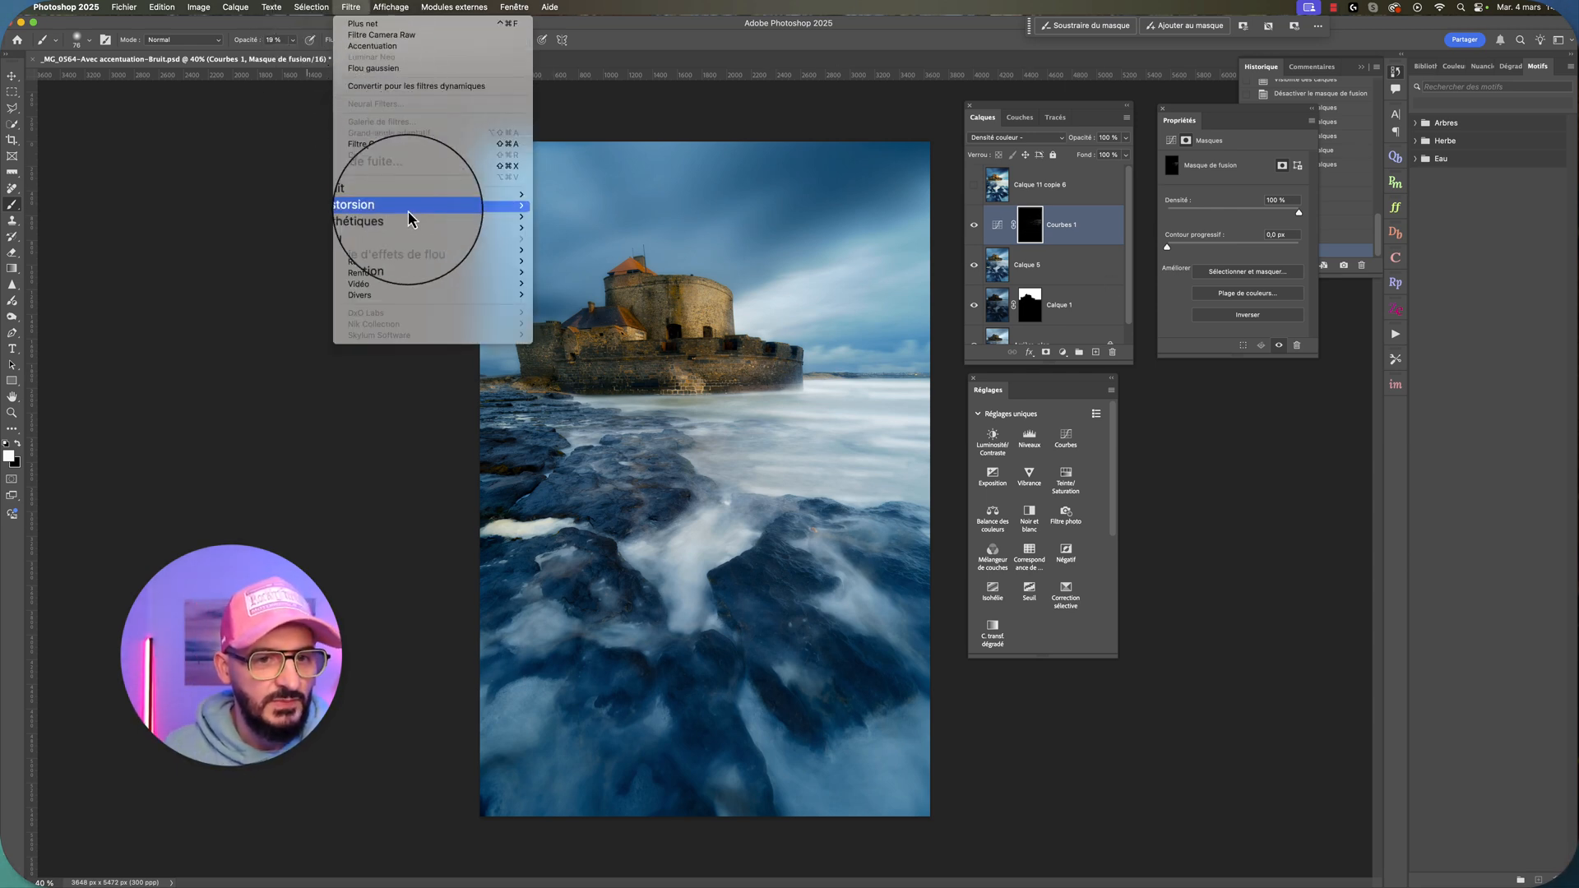
{"action": "mouse_move", "coordinate": [409, 218]}
{"action": "left_click", "coordinate": [617, 319]}
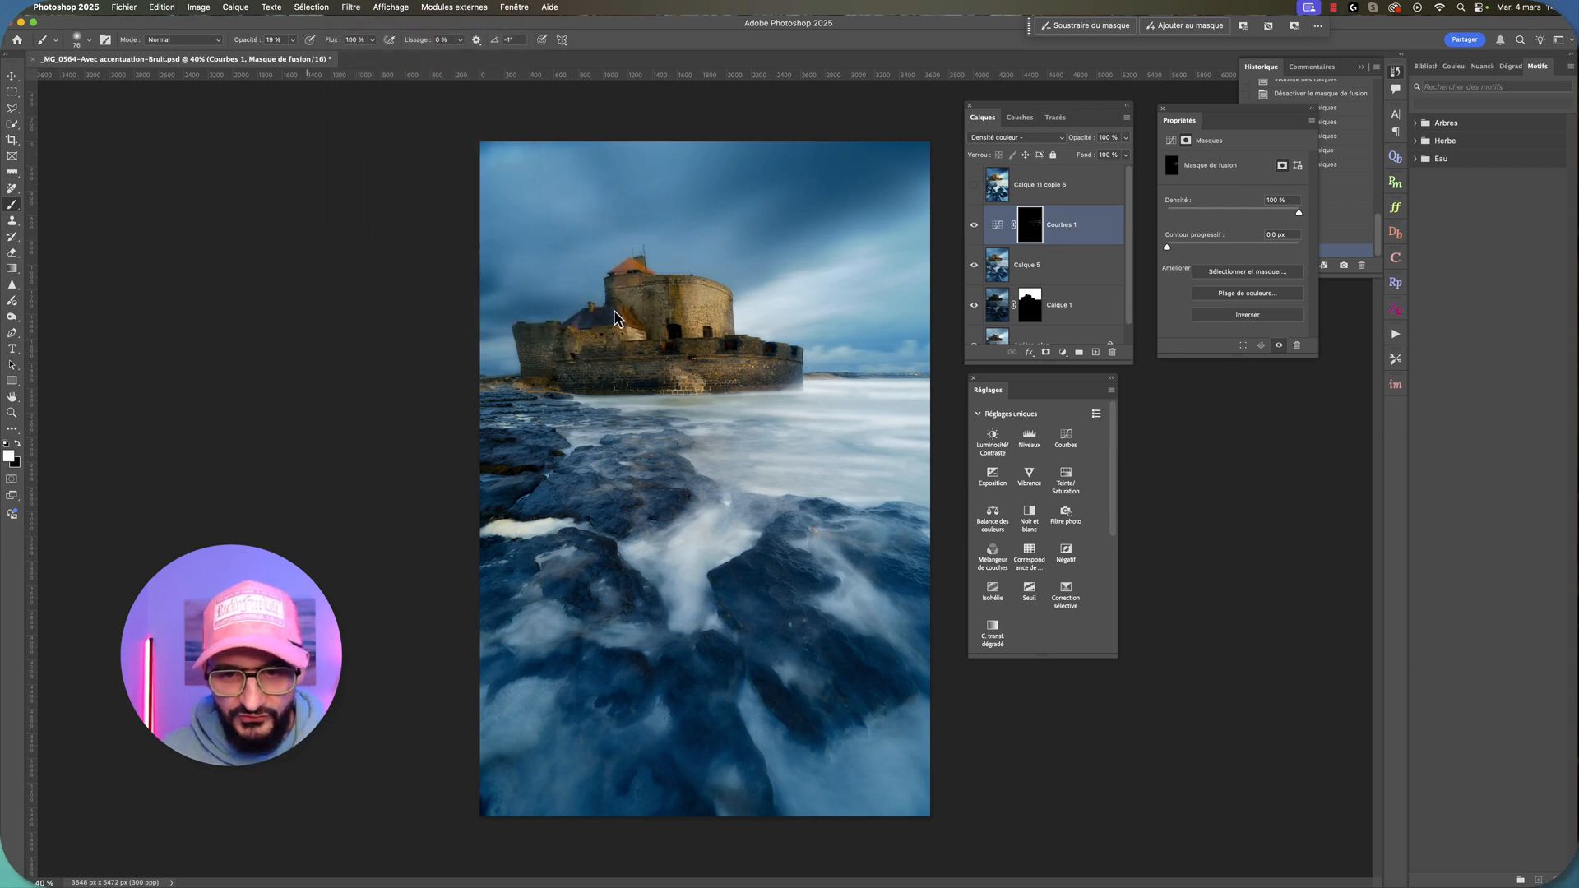
{"action": "left_click_drag", "start_coordinate": [1039, 375], "coordinate": [995, 382]}
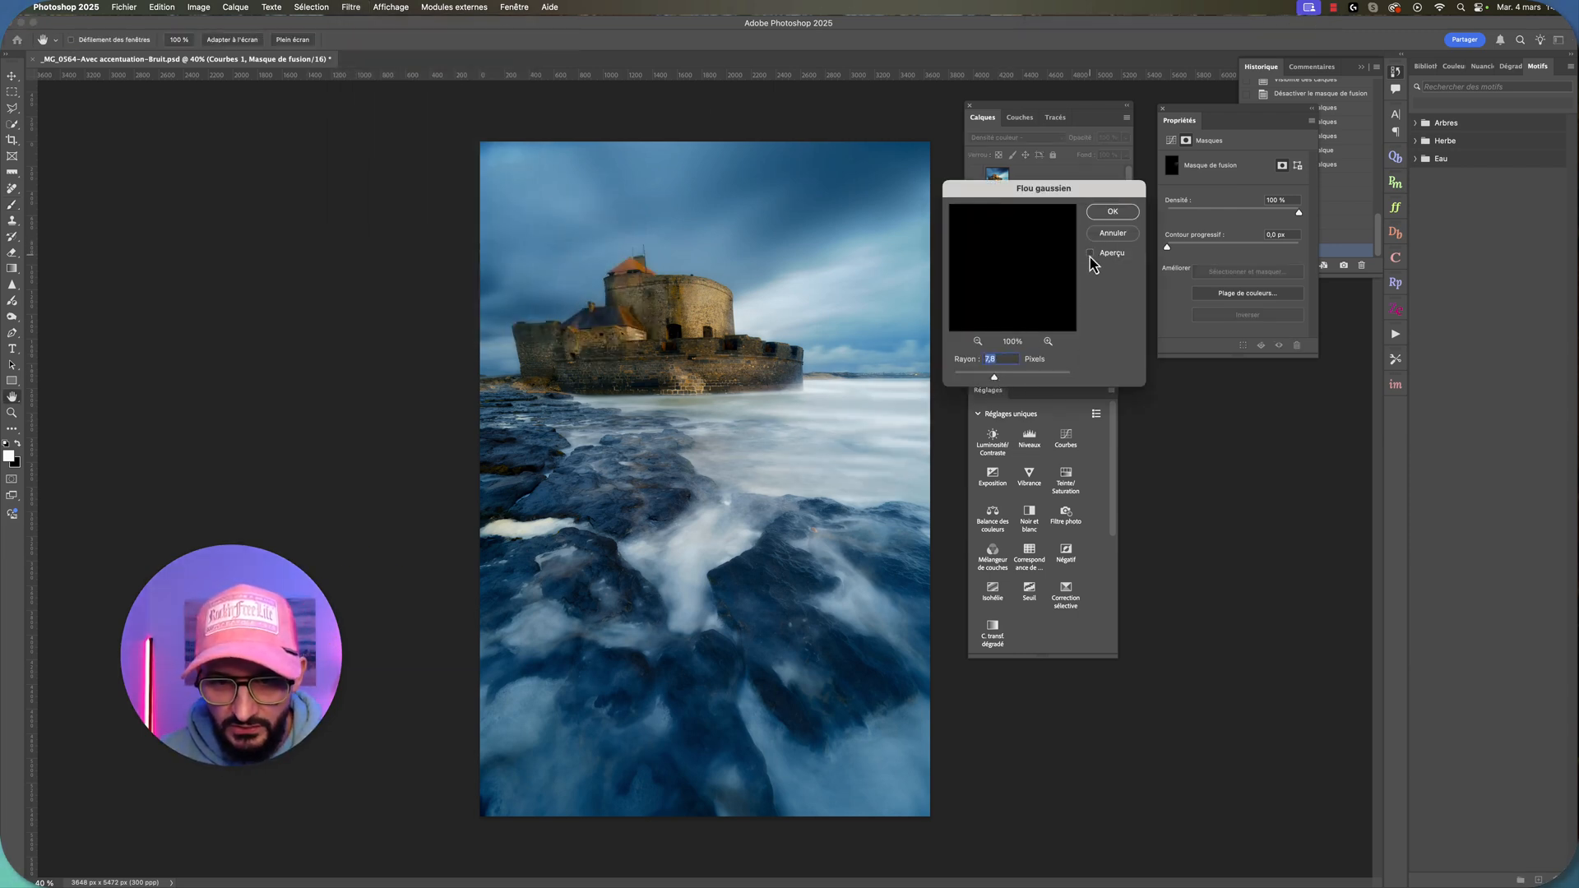
{"action": "left_click", "coordinate": [1091, 254]}
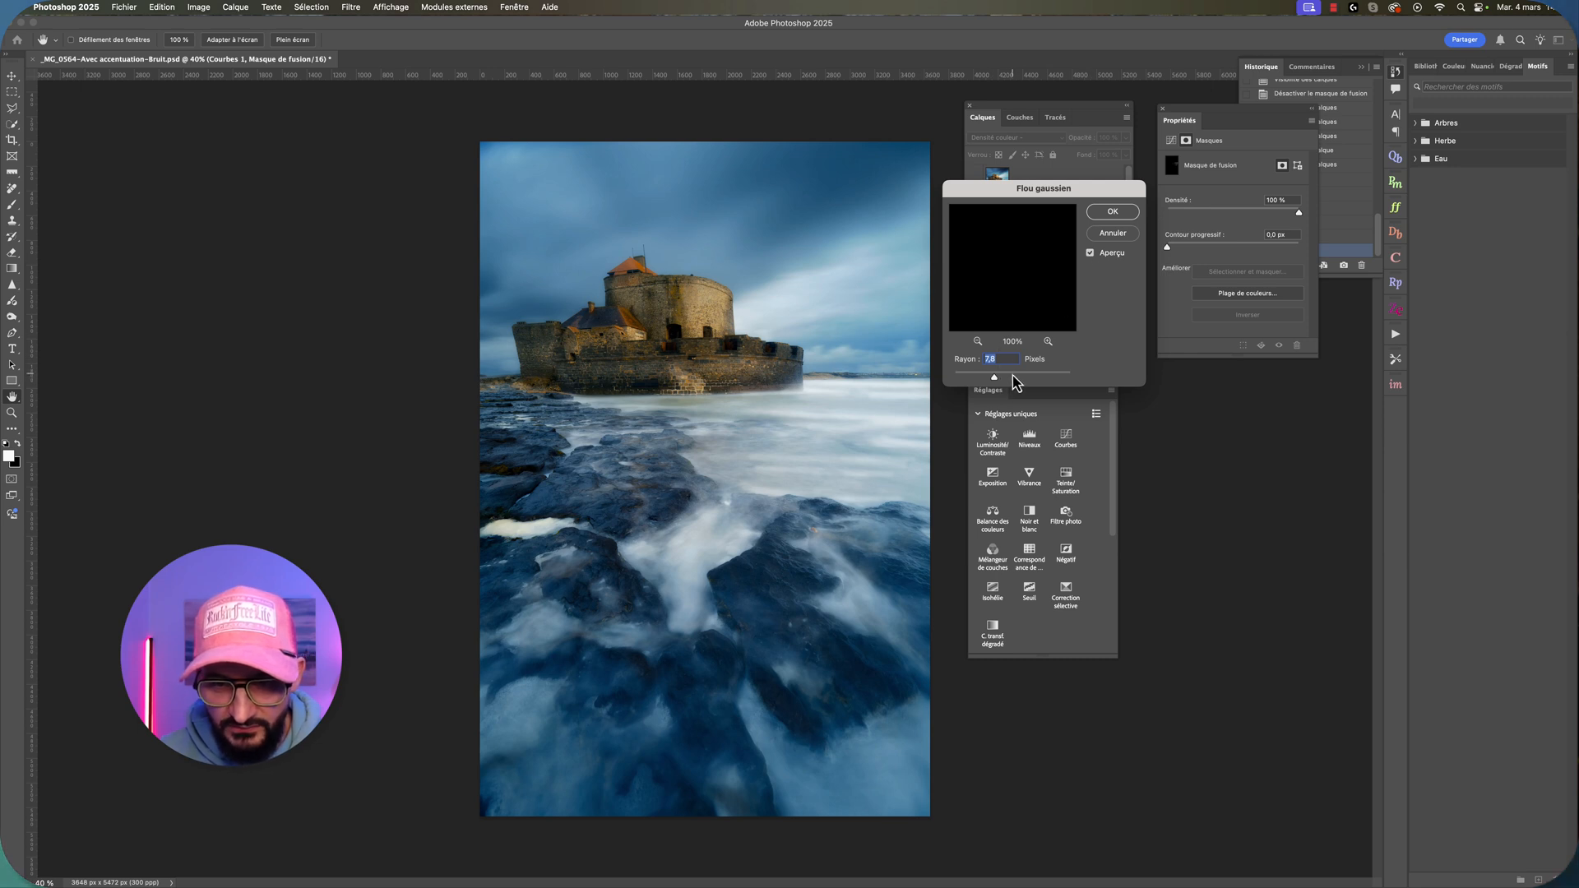
{"action": "left_click_drag", "start_coordinate": [1013, 376], "coordinate": [1008, 378]}
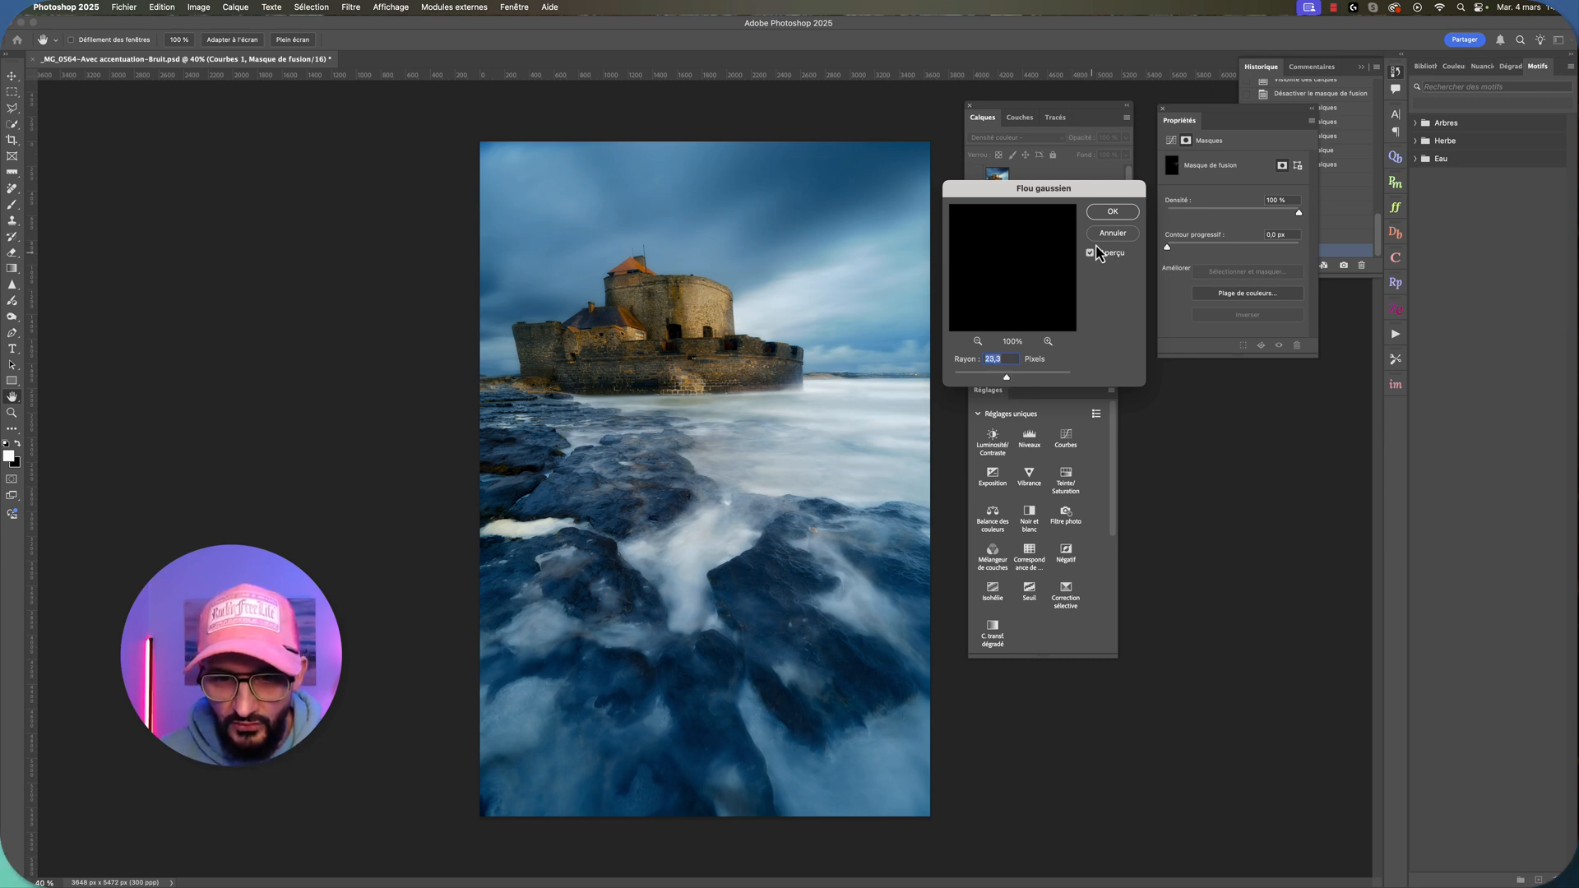
{"action": "left_click", "coordinate": [1113, 214]}
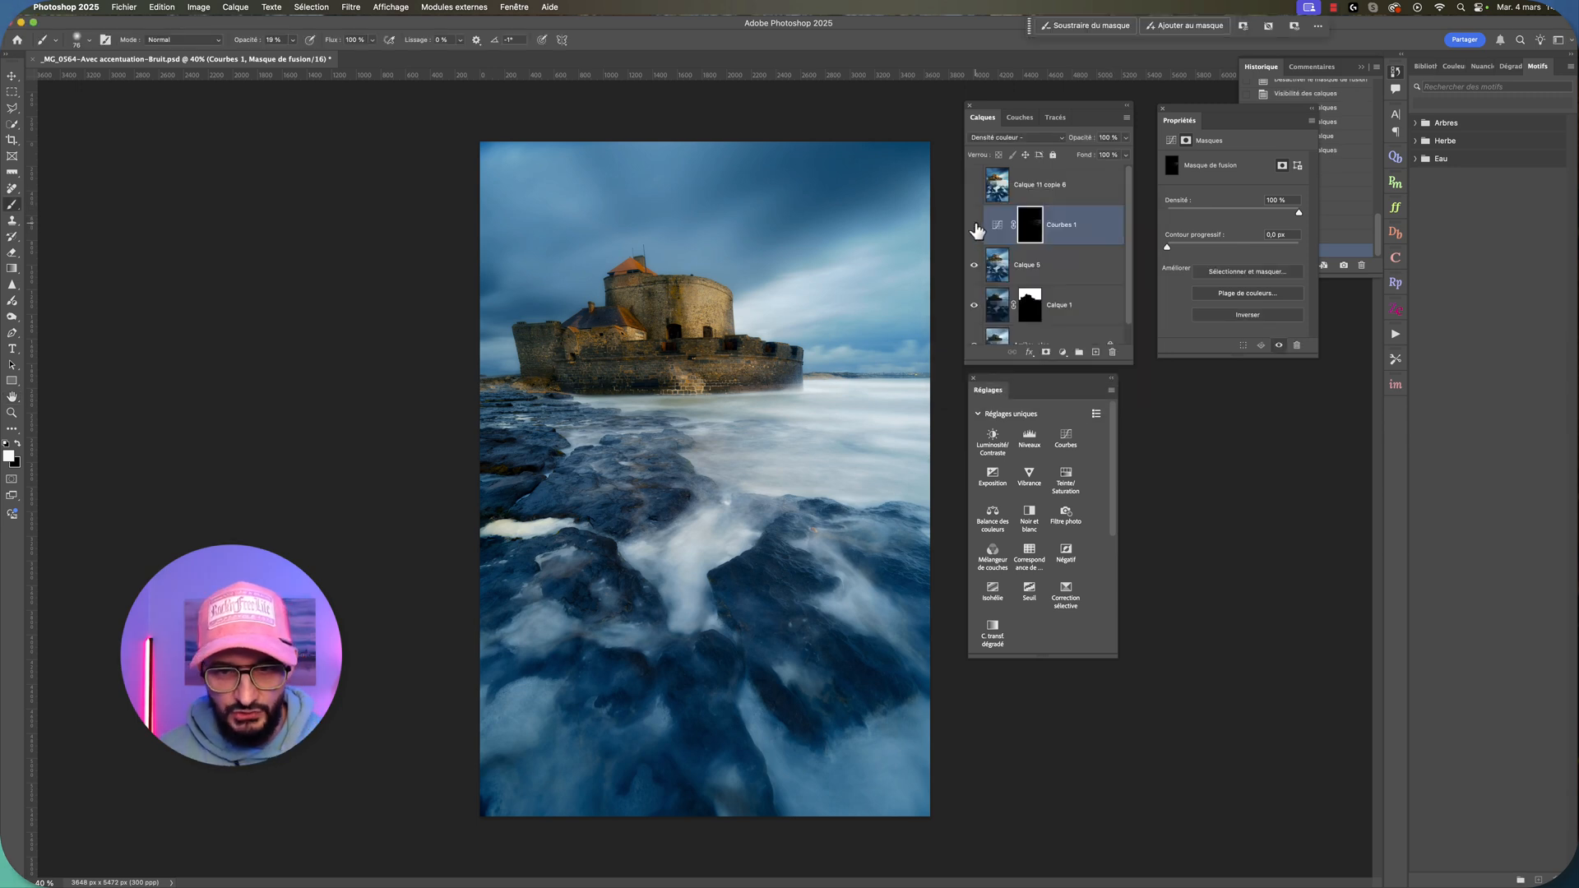
{"action": "left_click", "coordinate": [974, 224]}
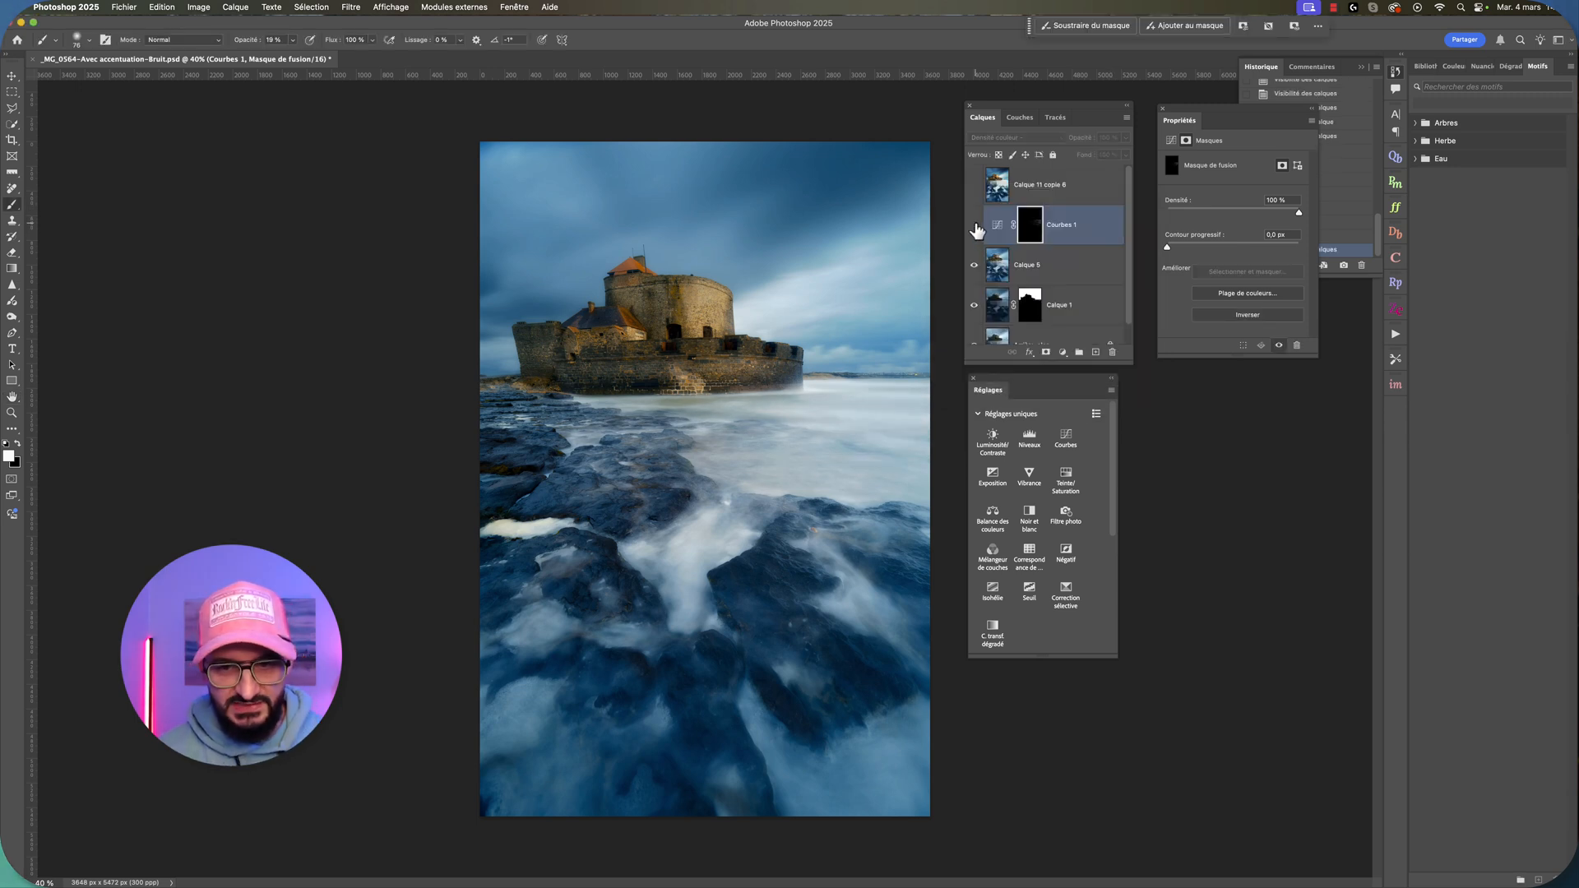
Step: Add a Curves layer above Courbes 1, invert its mask to black, and set its blend mode to Linear Burn (Densité linéaire +)
{"action": "left_click", "coordinate": [1094, 229]}
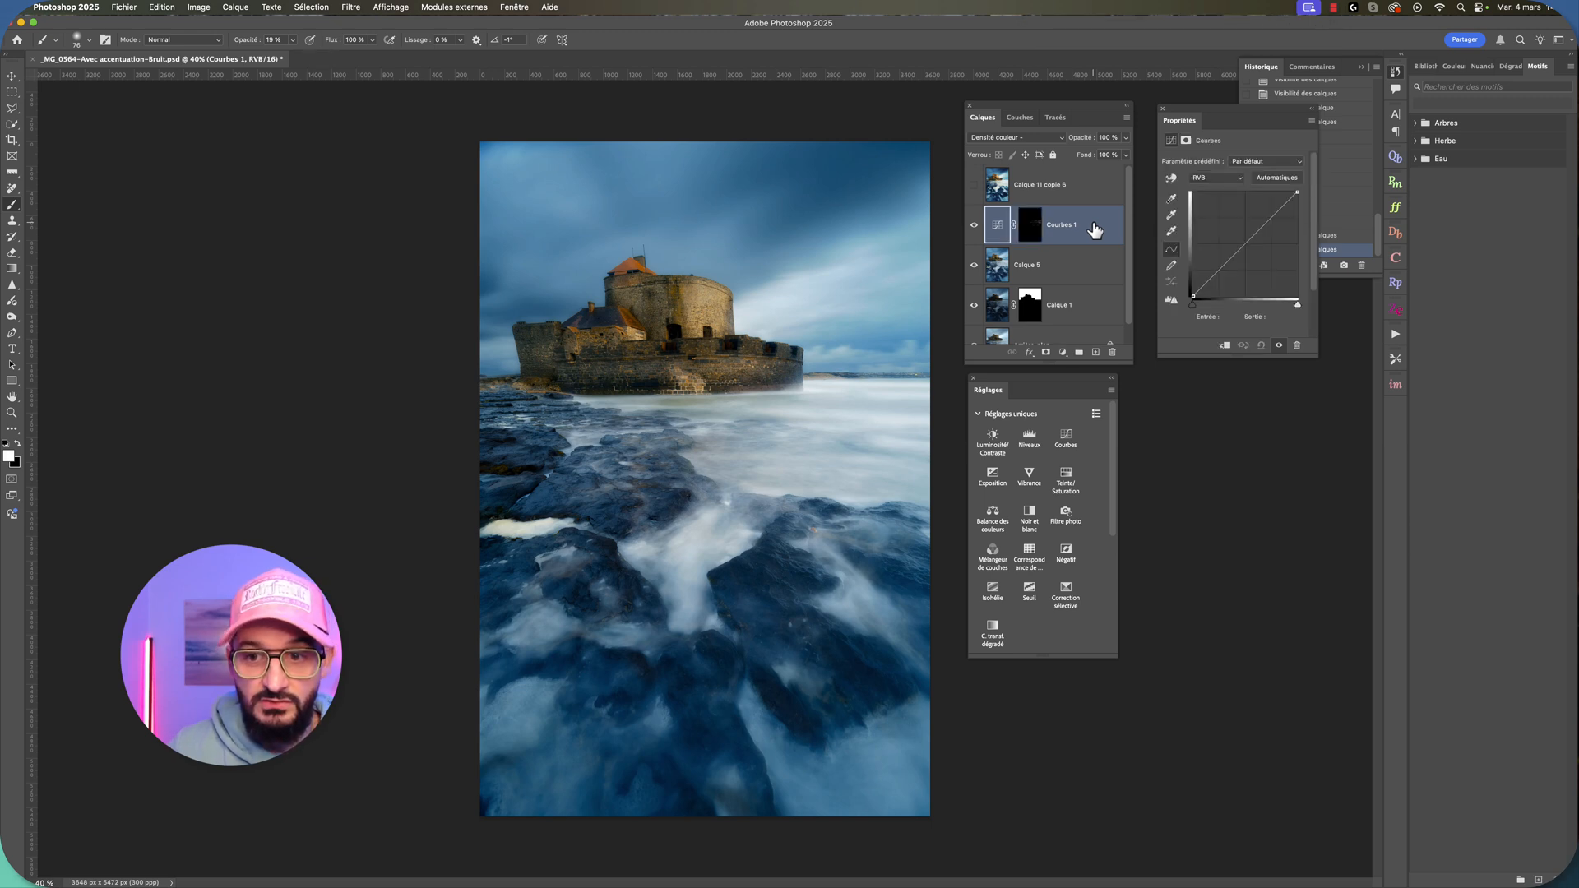
{"action": "left_click", "coordinate": [1071, 445]}
{"action": "left_click", "coordinate": [1032, 227]}
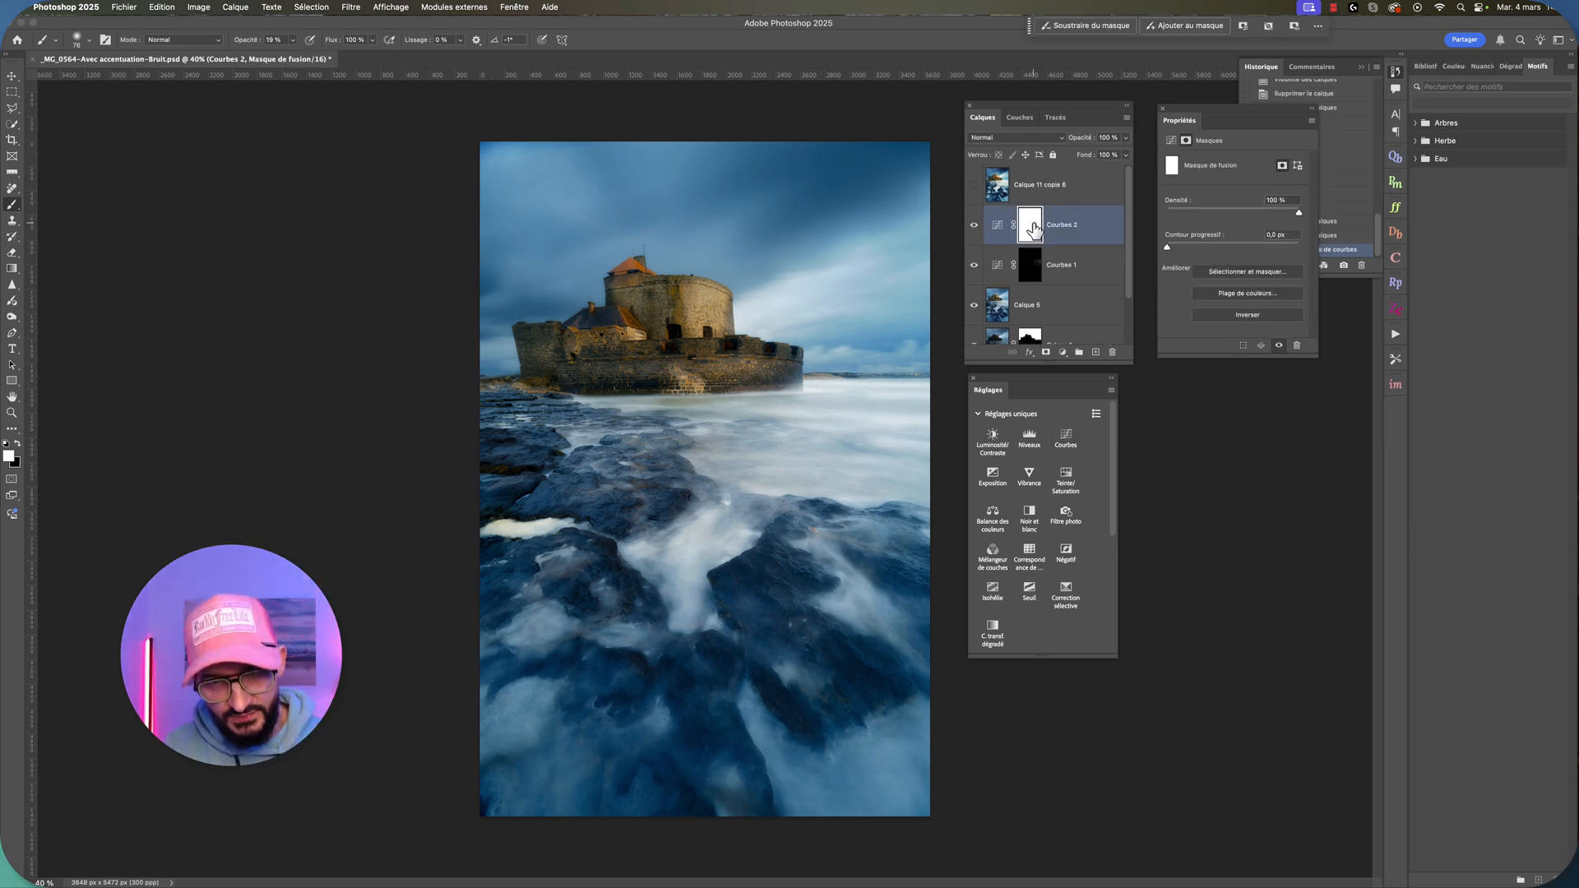
{"action": "key", "text": "super+i"}
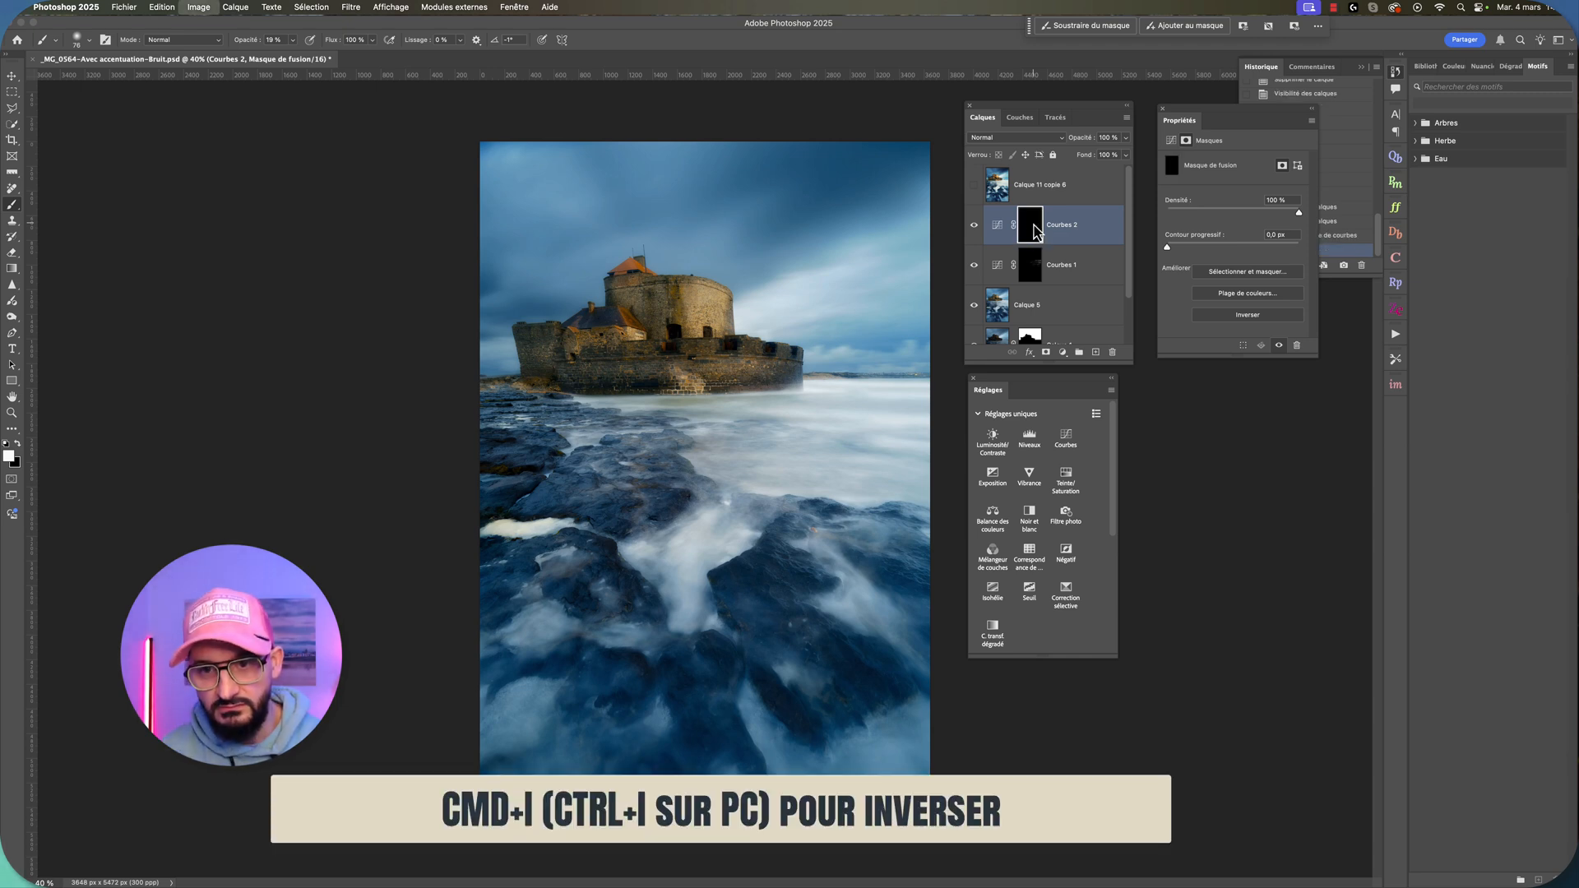
{"action": "left_click", "coordinate": [1019, 138]}
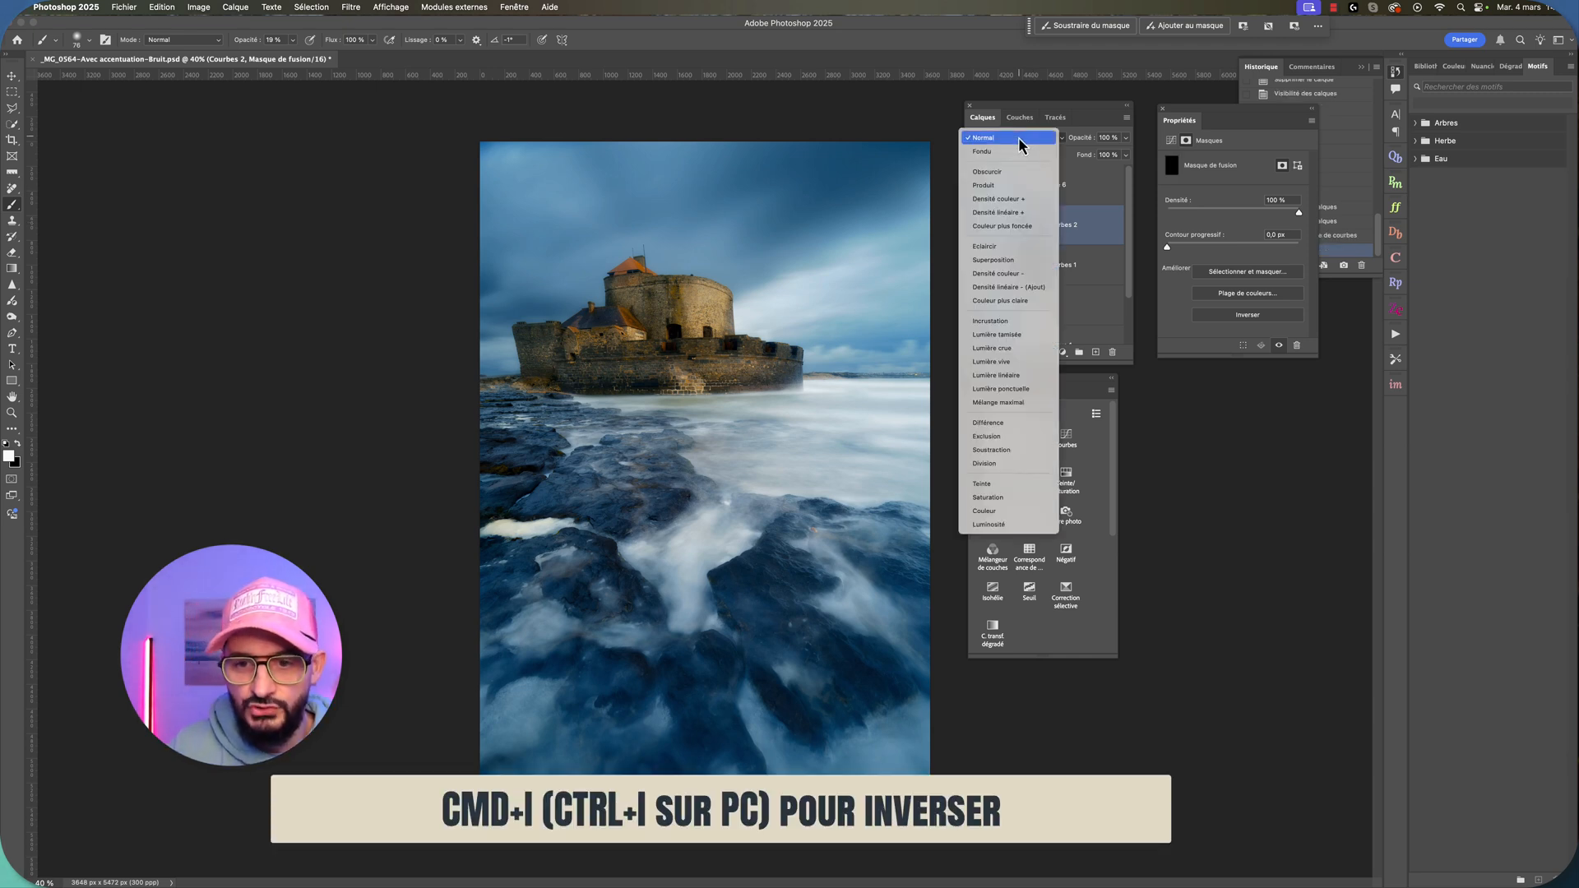
{"action": "left_click", "coordinate": [1010, 214]}
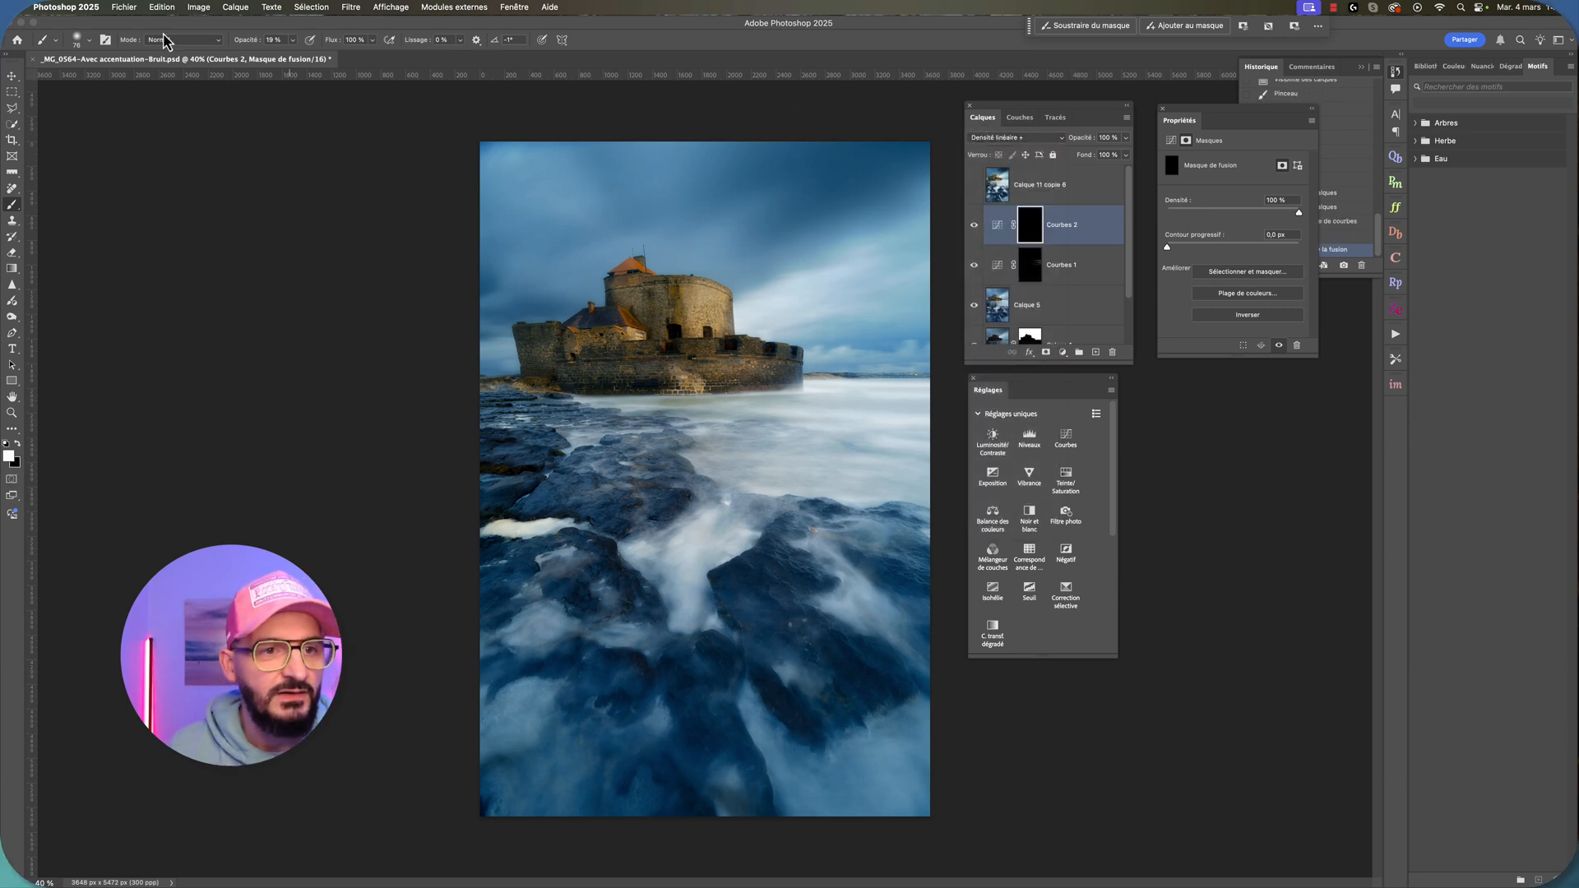
Step: Paint white strokes over the water on the Courbes 2 mask and apply the Négatif (RVB) preset to its curve
{"action": "mouse_move", "coordinate": [648, 401]}
{"action": "left_mouse_down"}
{"action": "mouse_move", "coordinate": [924, 391]}
{"action": "mouse_move", "coordinate": [811, 388]}
{"action": "mouse_move", "coordinate": [943, 451]}
{"action": "mouse_move", "coordinate": [734, 444]}
{"action": "mouse_move", "coordinate": [647, 403]}
{"action": "mouse_move", "coordinate": [774, 405]}
{"action": "left_mouse_up"}
{"action": "left_click_drag", "start_coordinate": [792, 465], "coordinate": [761, 472]}
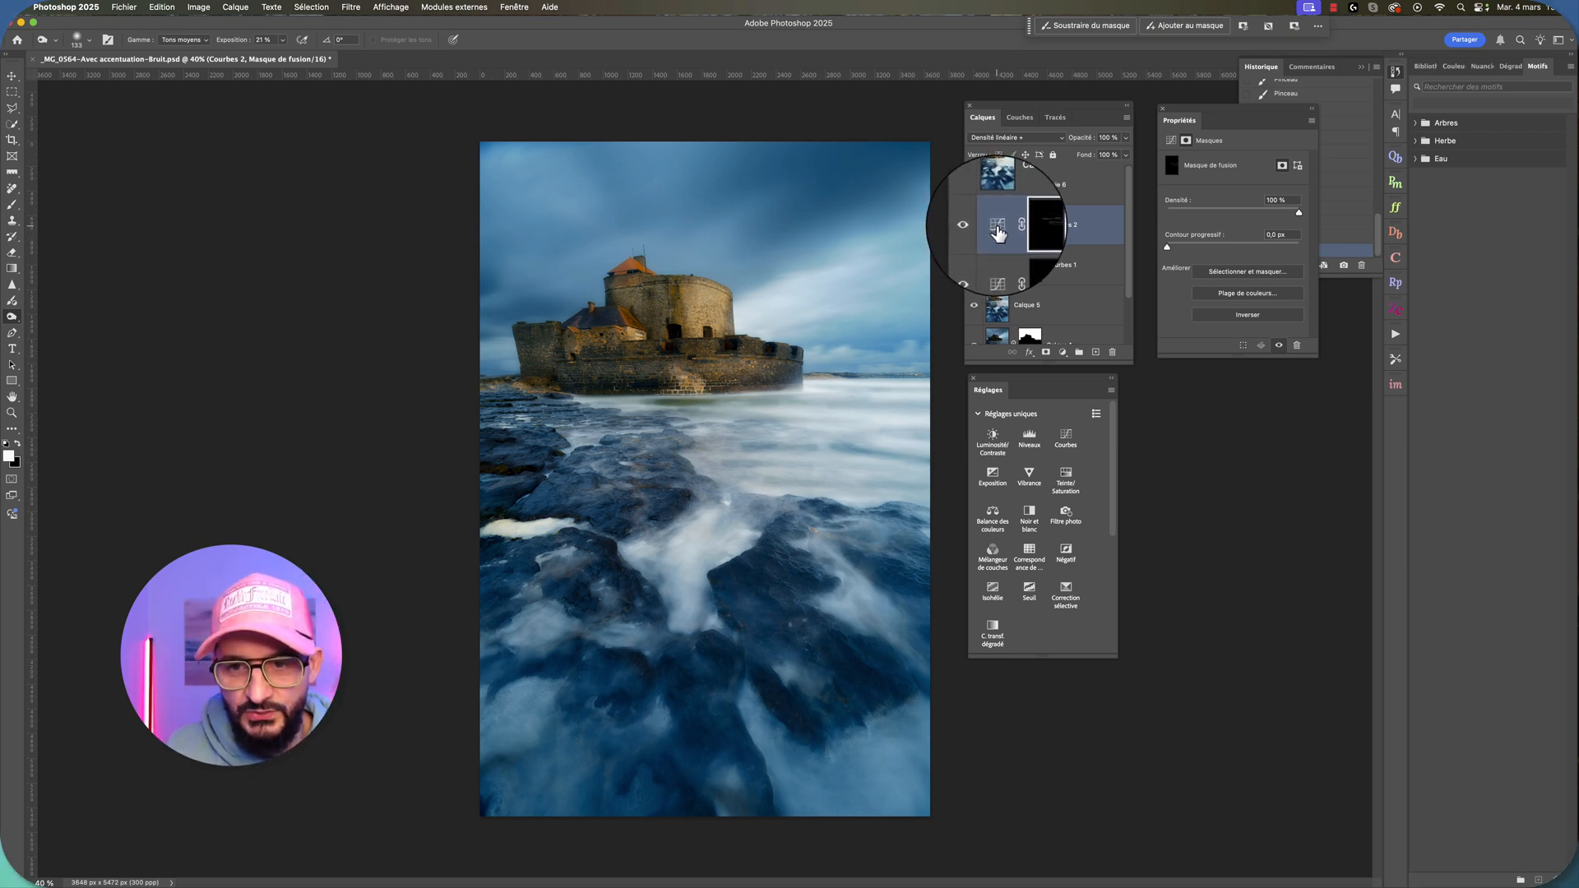
{"action": "left_click", "coordinate": [998, 227]}
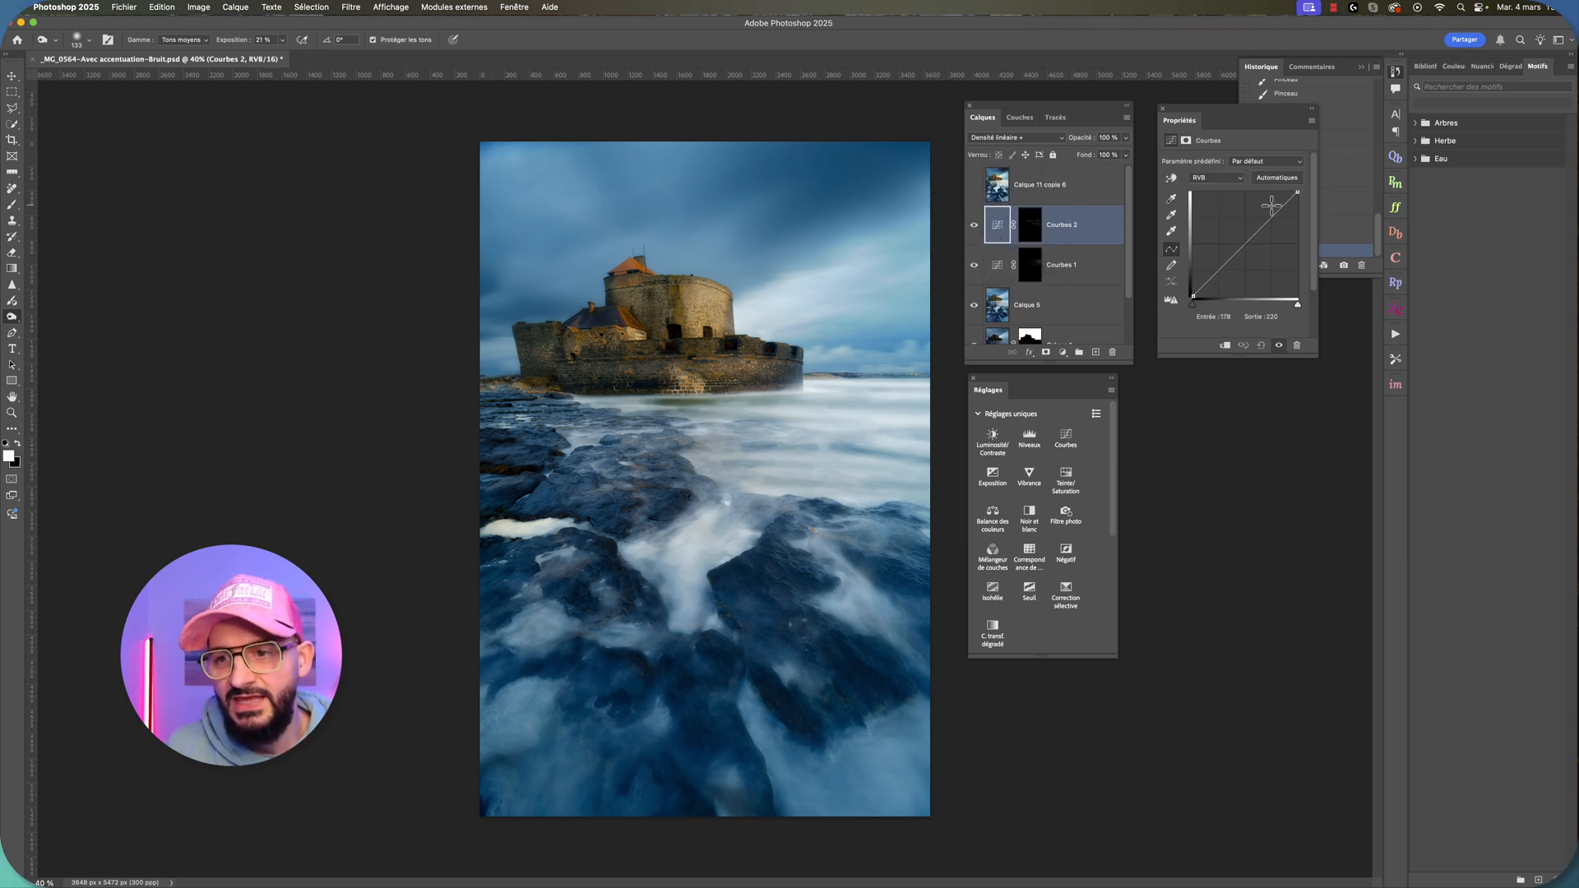
{"action": "left_click", "coordinate": [1285, 162]}
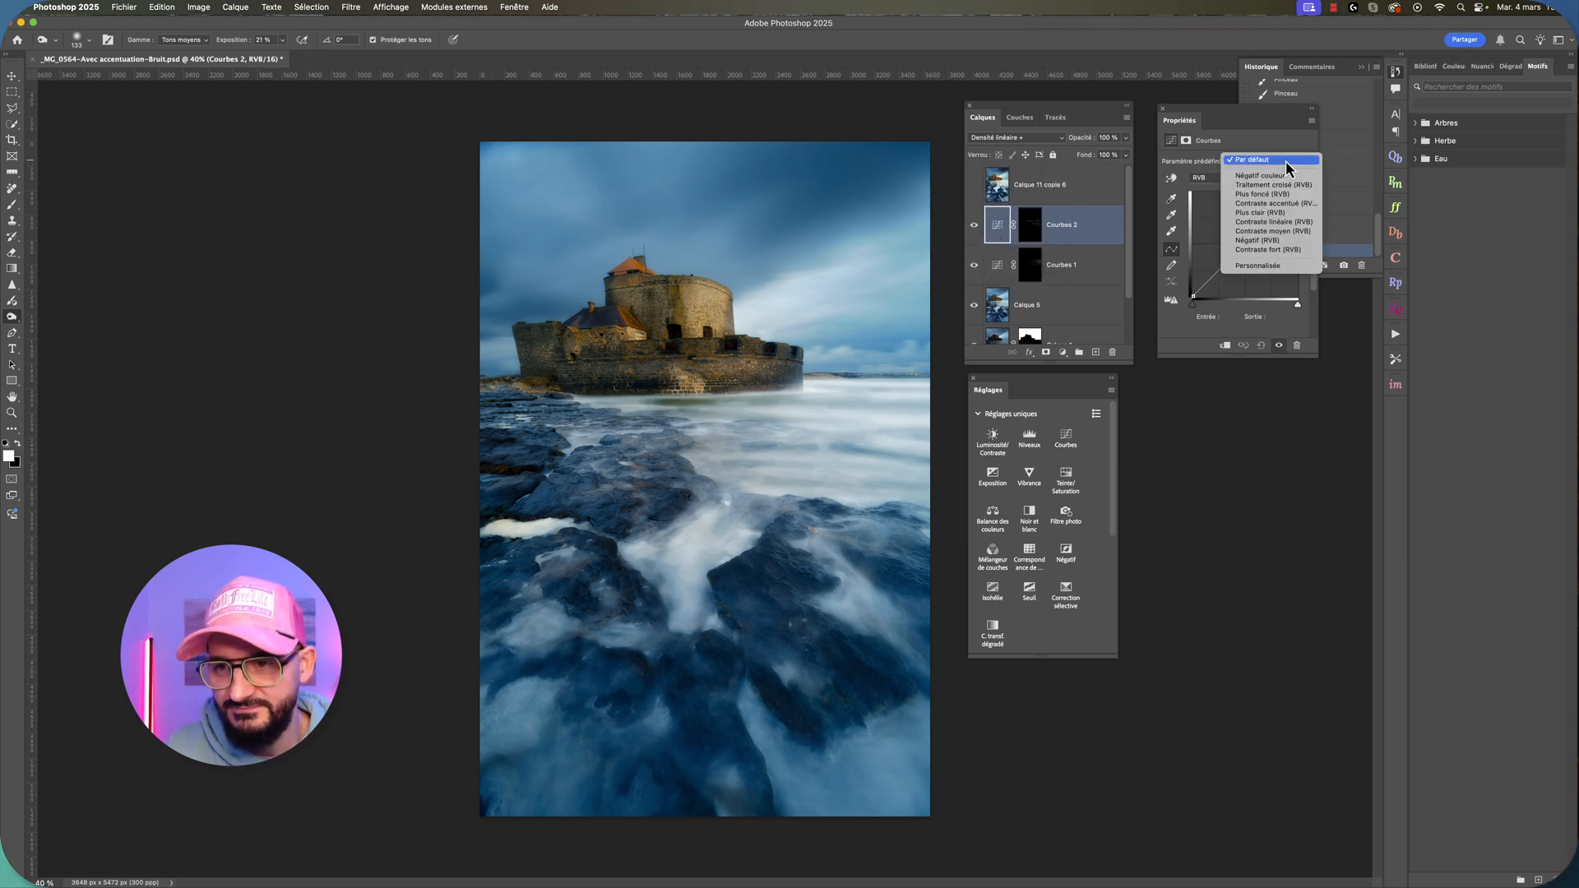
{"action": "left_click", "coordinate": [1259, 242]}
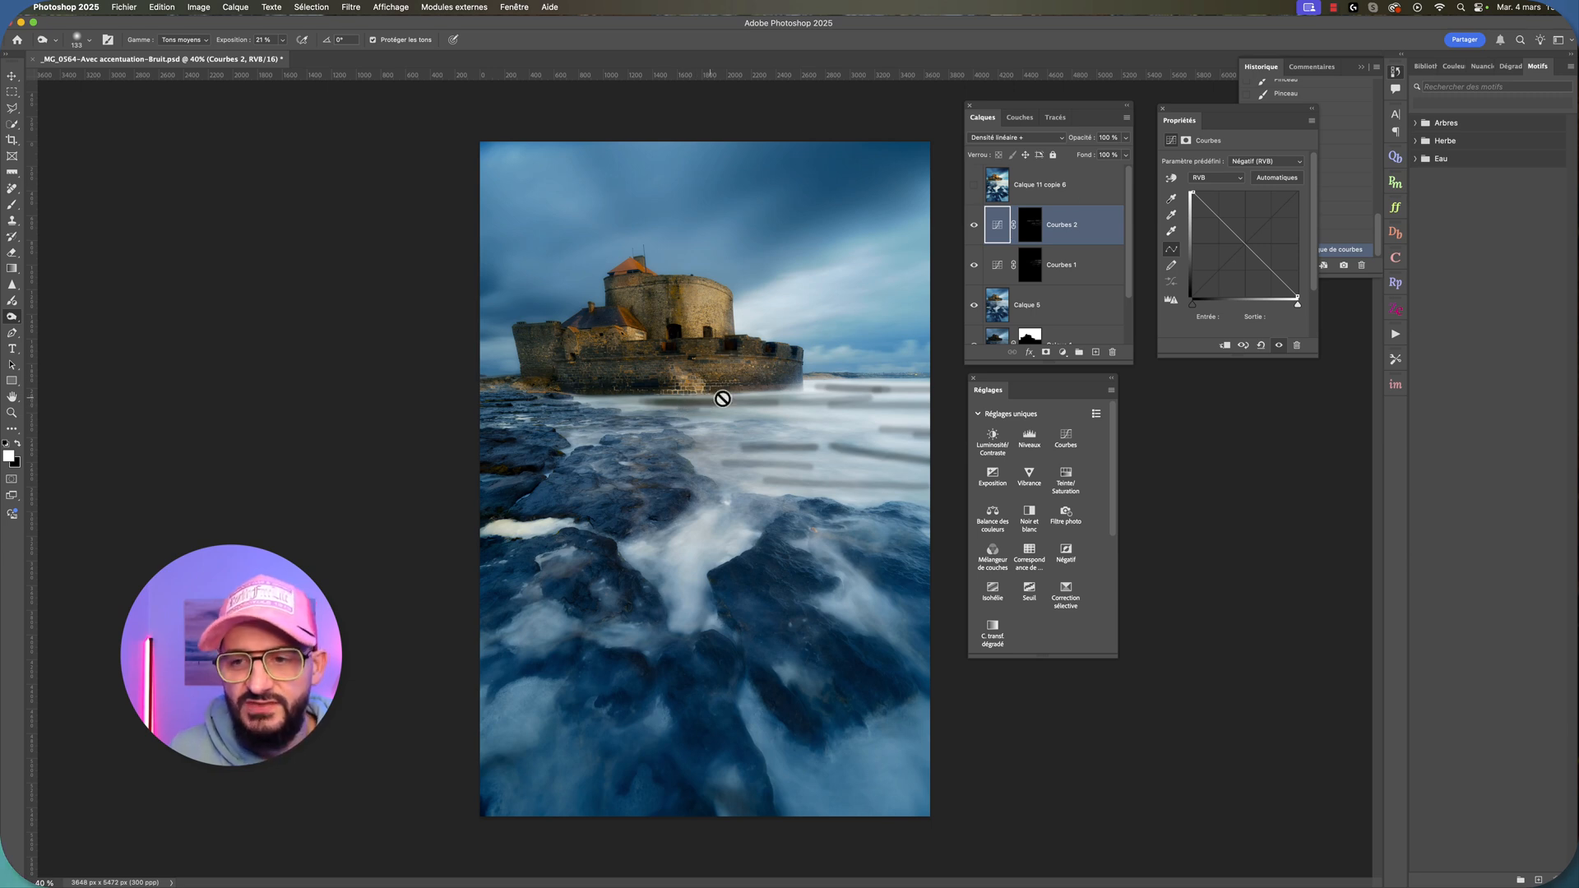
Step: Return the Courbes 2 curve to the Par défaut preset for comparison, and reapply Négatif (RVB)
{"action": "left_click", "coordinate": [1222, 179]}
{"action": "left_click", "coordinate": [1259, 164]}
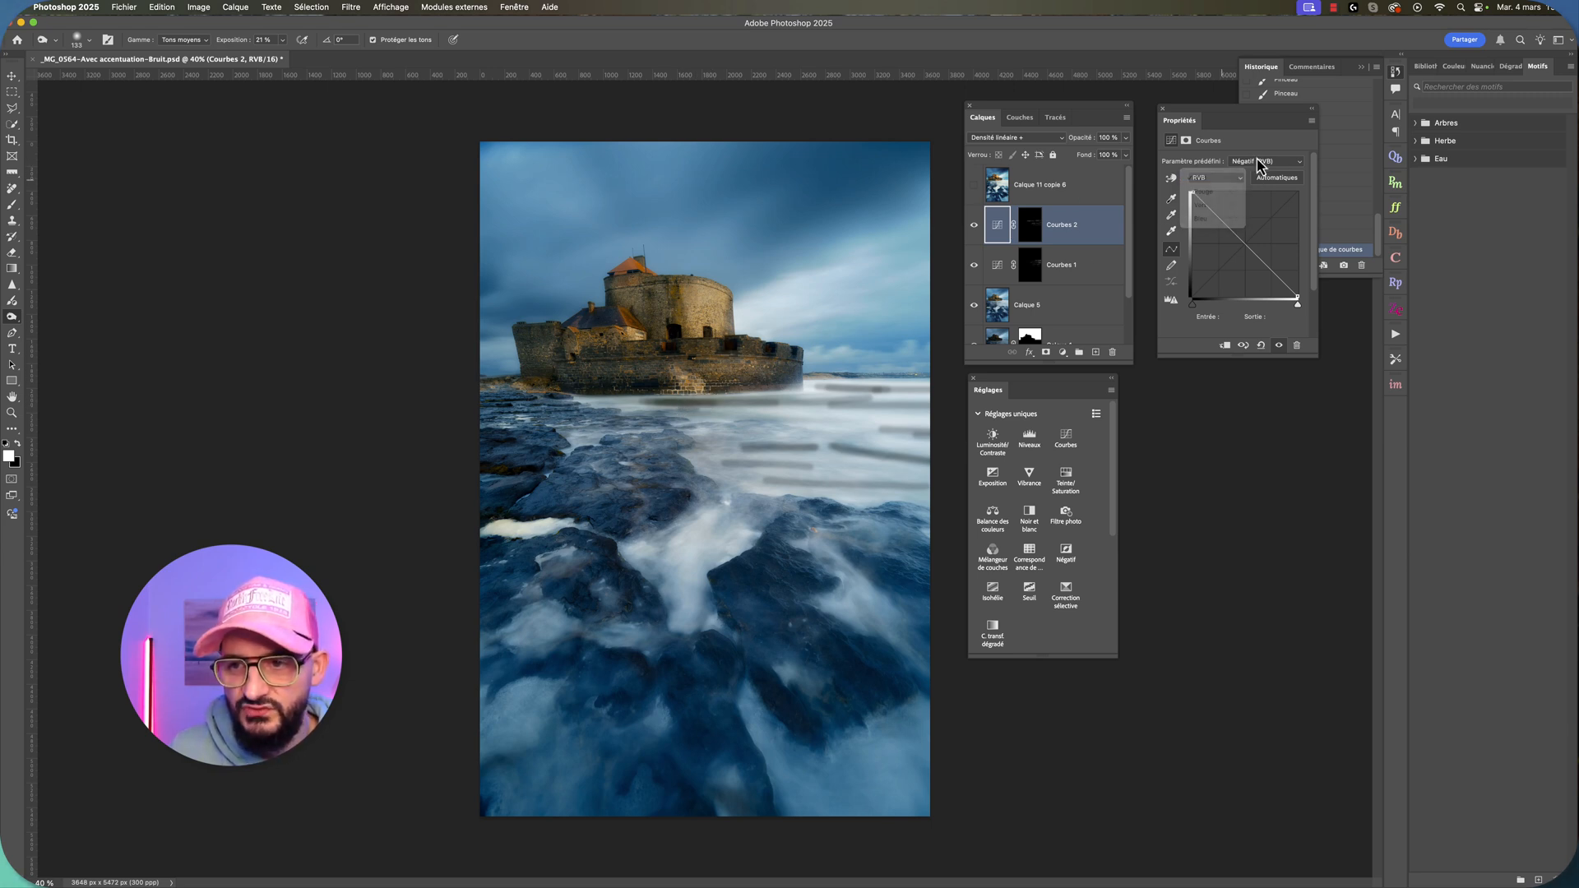
{"action": "left_click", "coordinate": [1259, 163]}
{"action": "left_click", "coordinate": [1269, 80]}
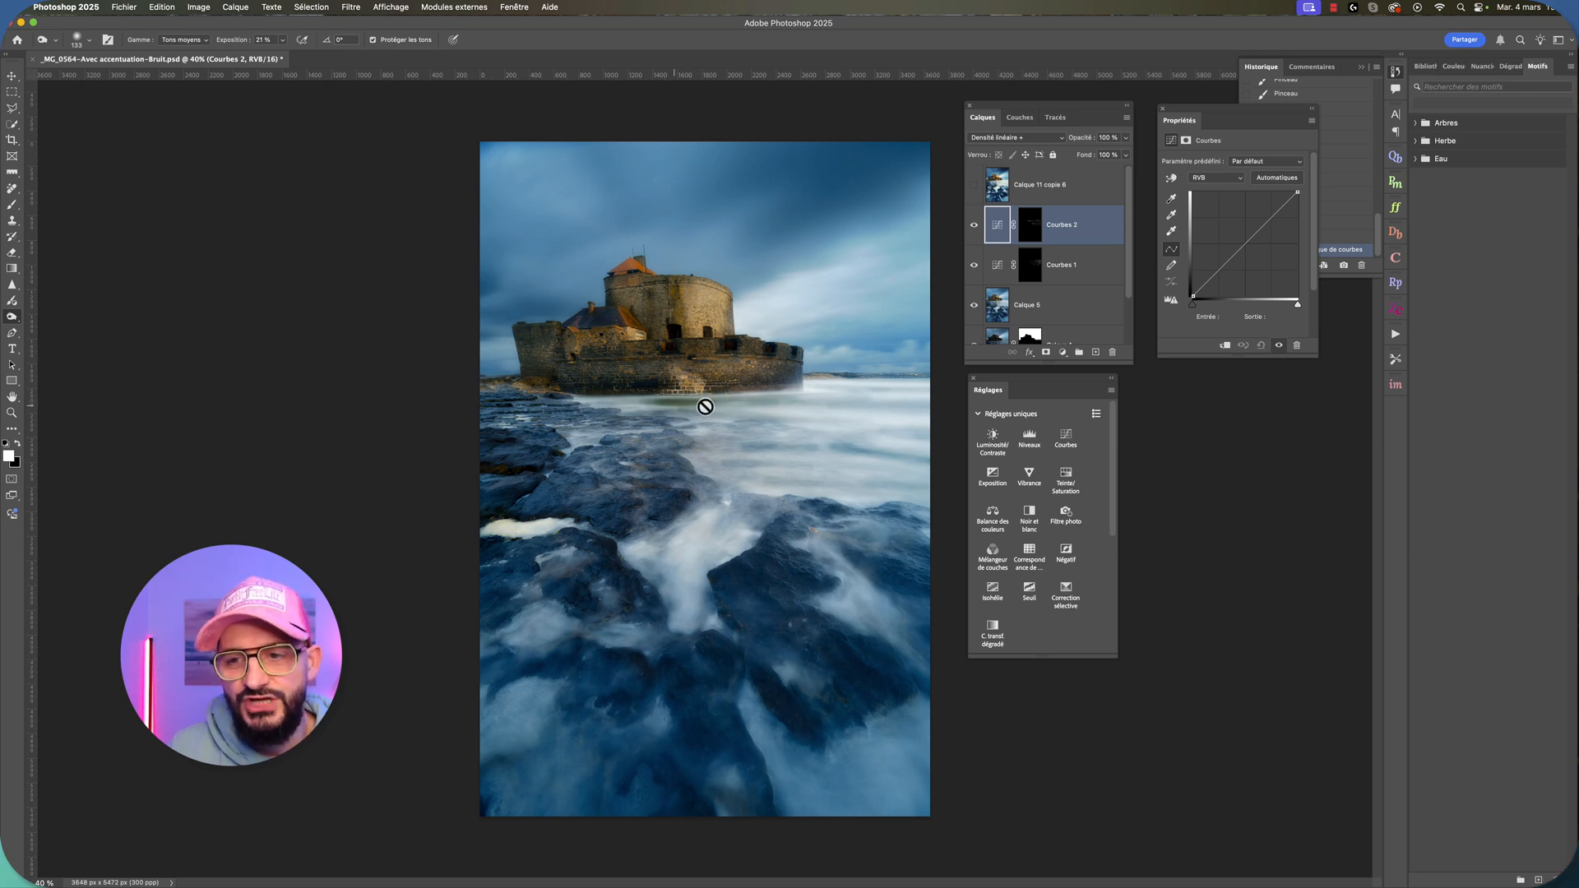
{"action": "left_click", "coordinate": [1261, 163]}
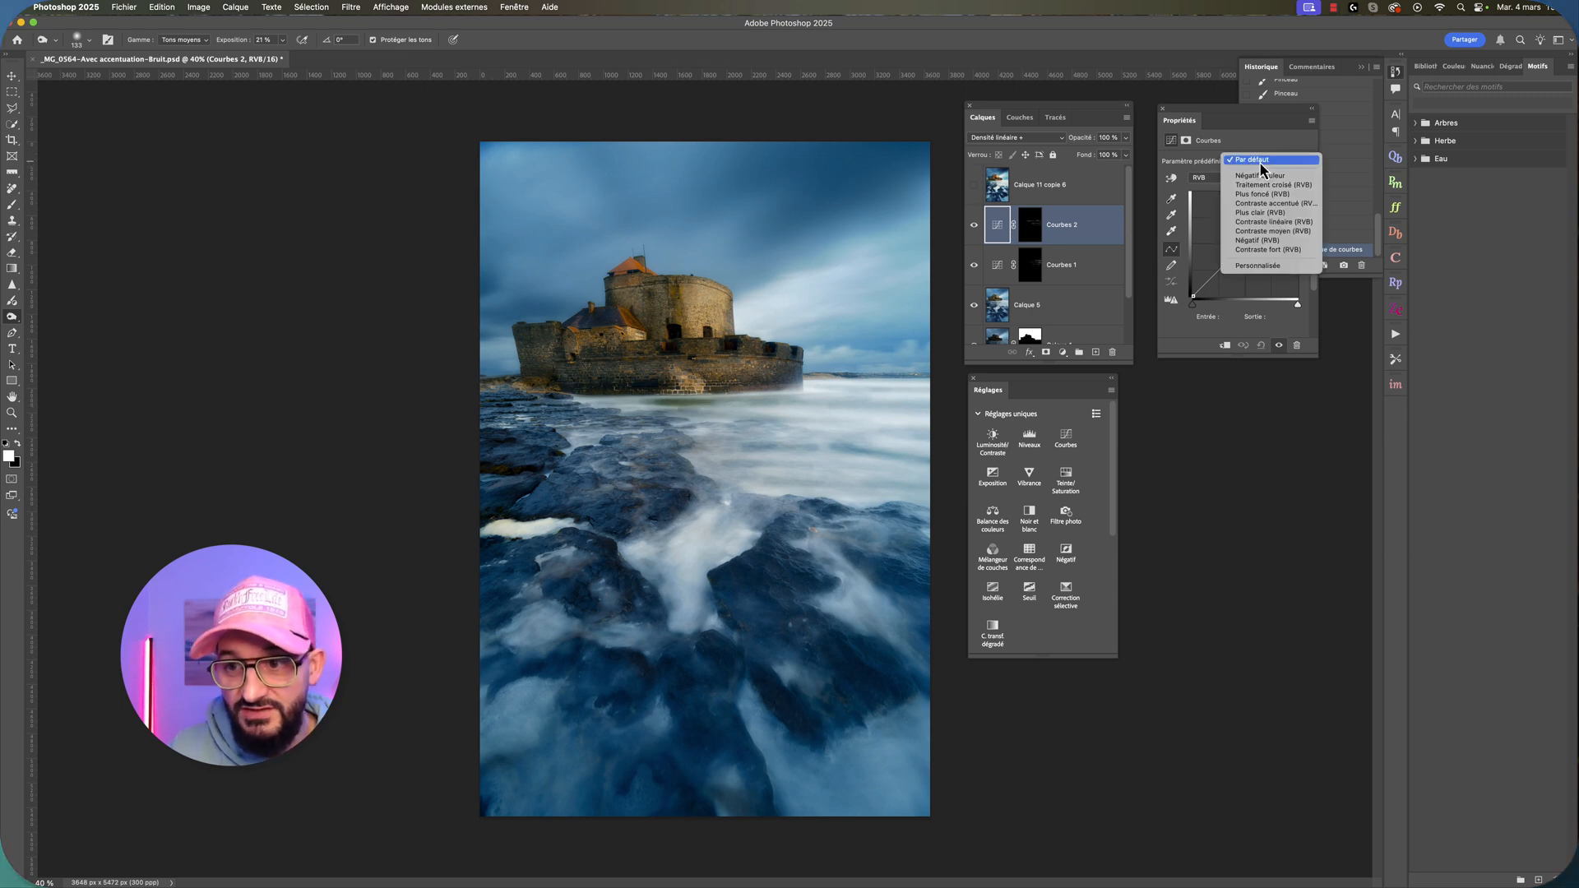
{"action": "left_click", "coordinate": [1262, 240]}
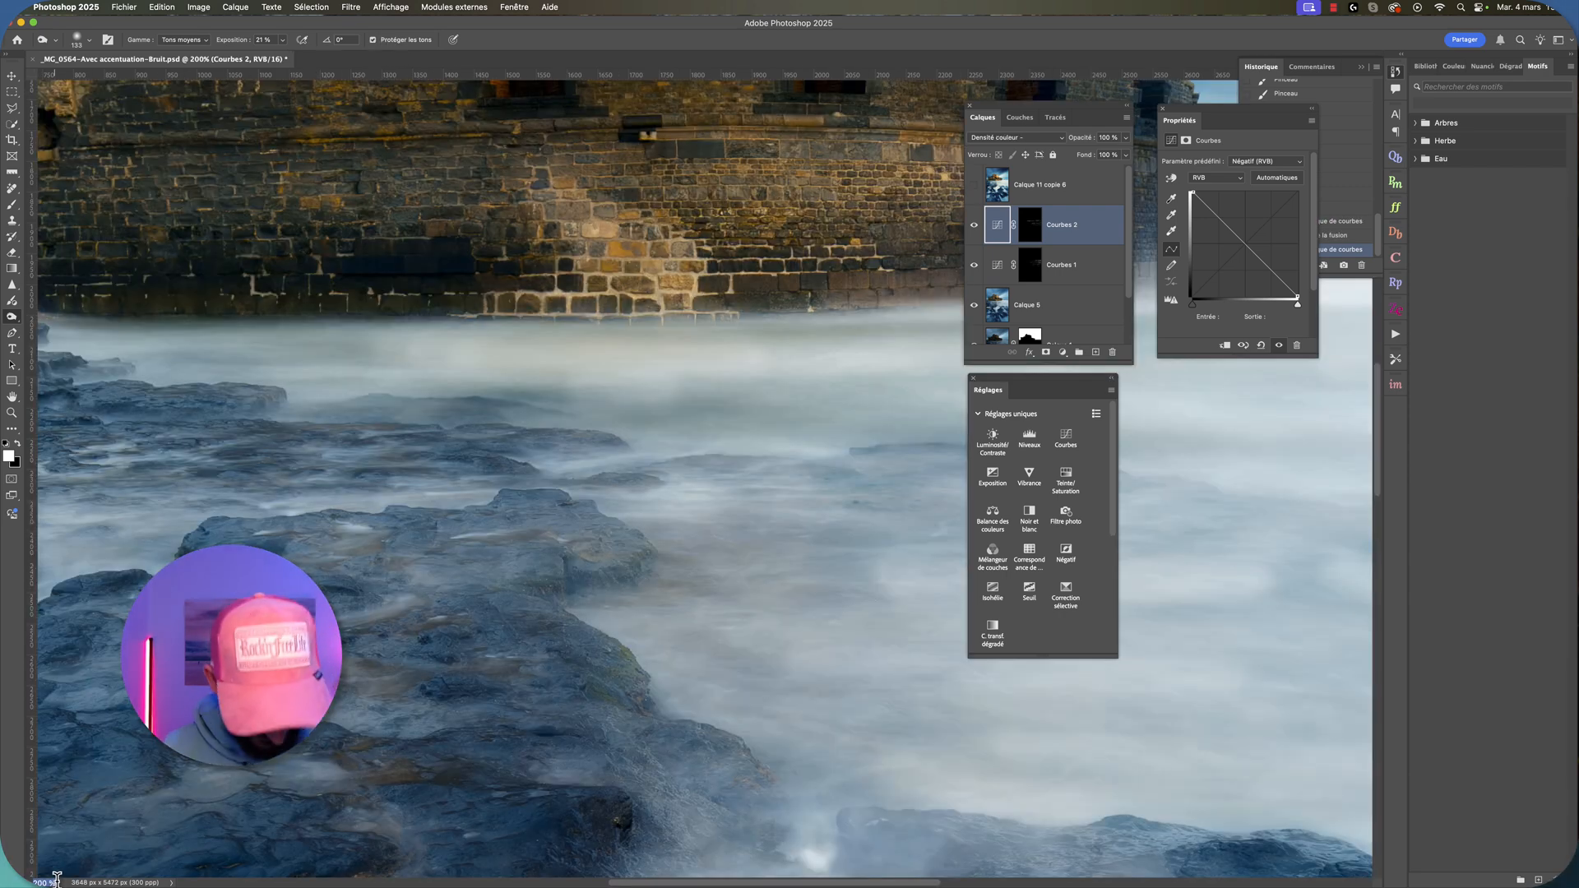
Step: Add a Curves layer above Calque 5 that brightens the midtones from input 102 to output 155, and invert its mask to black
{"action": "type", "text": "0"}
{"action": "key", "text": "Return"}
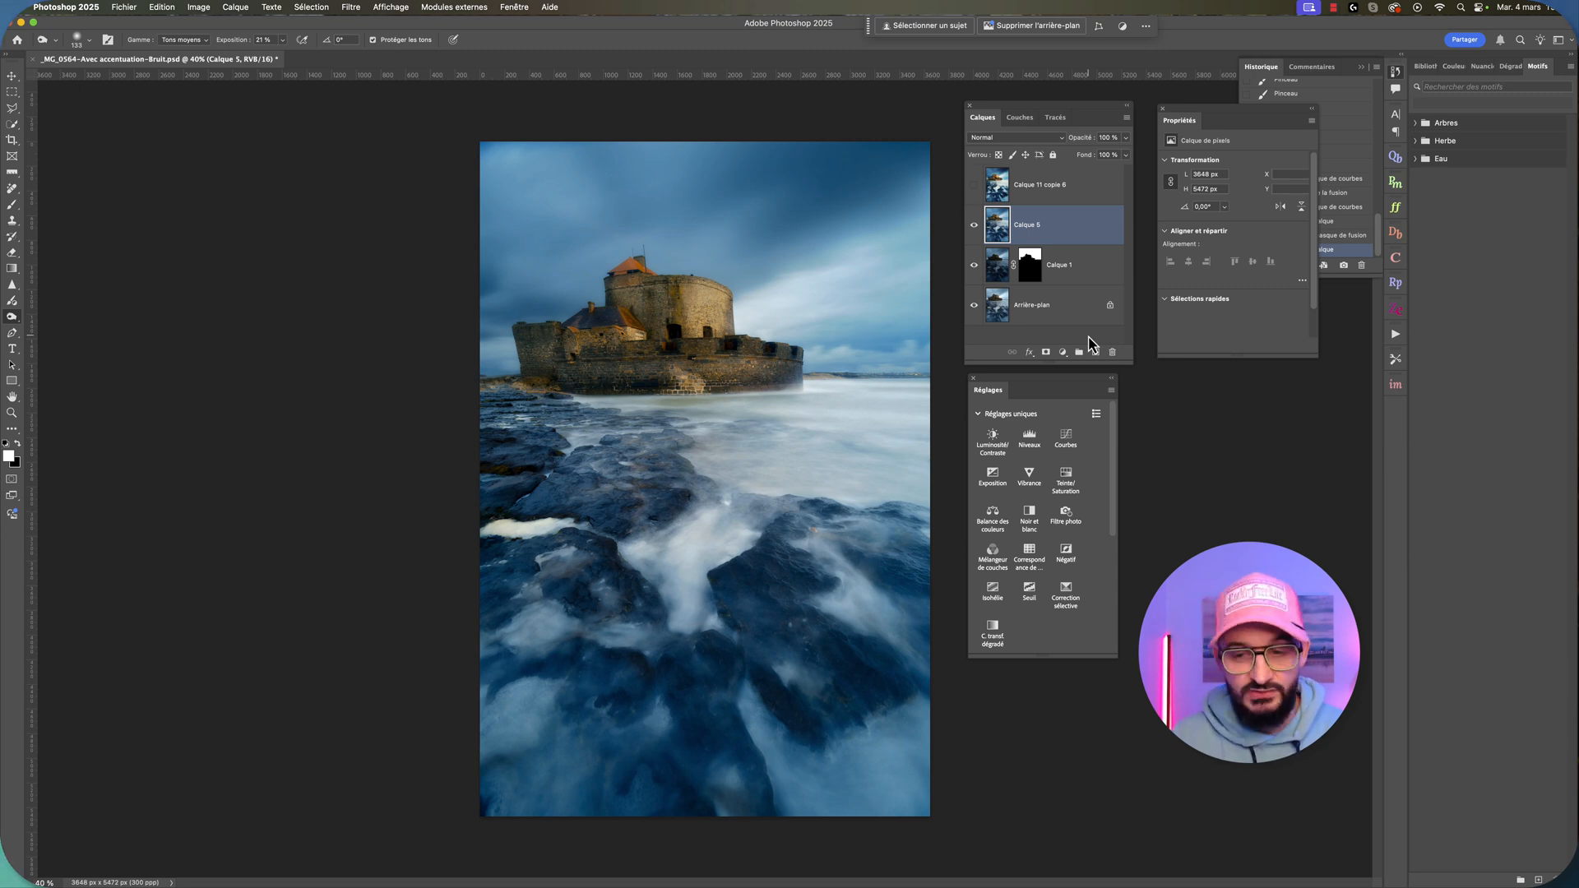
{"action": "left_click", "coordinate": [1067, 443]}
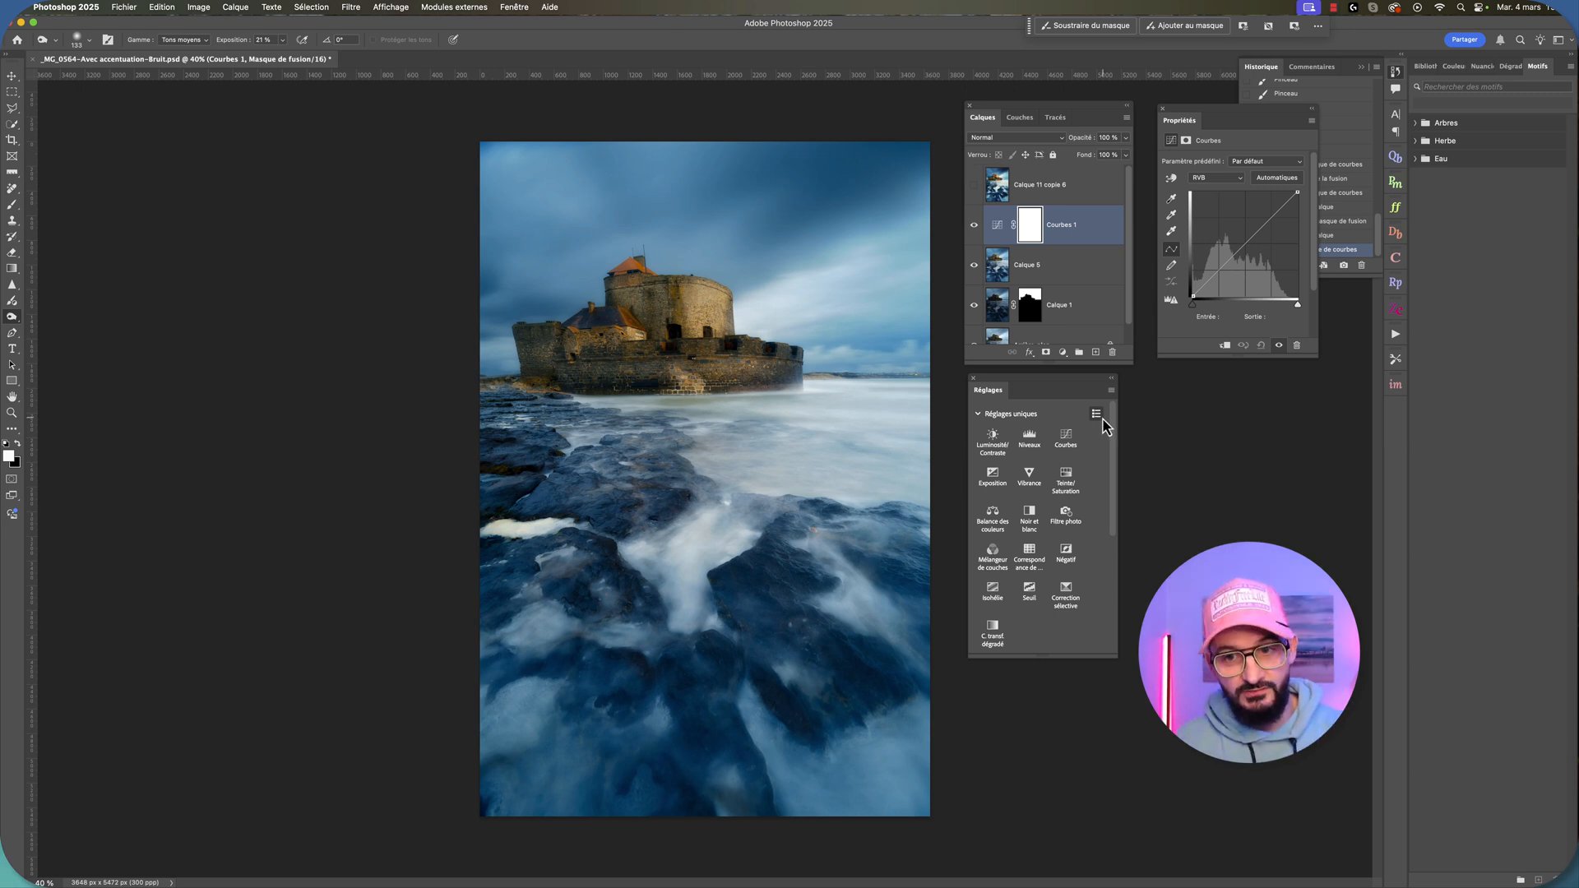
{"action": "left_click", "coordinate": [1246, 245]}
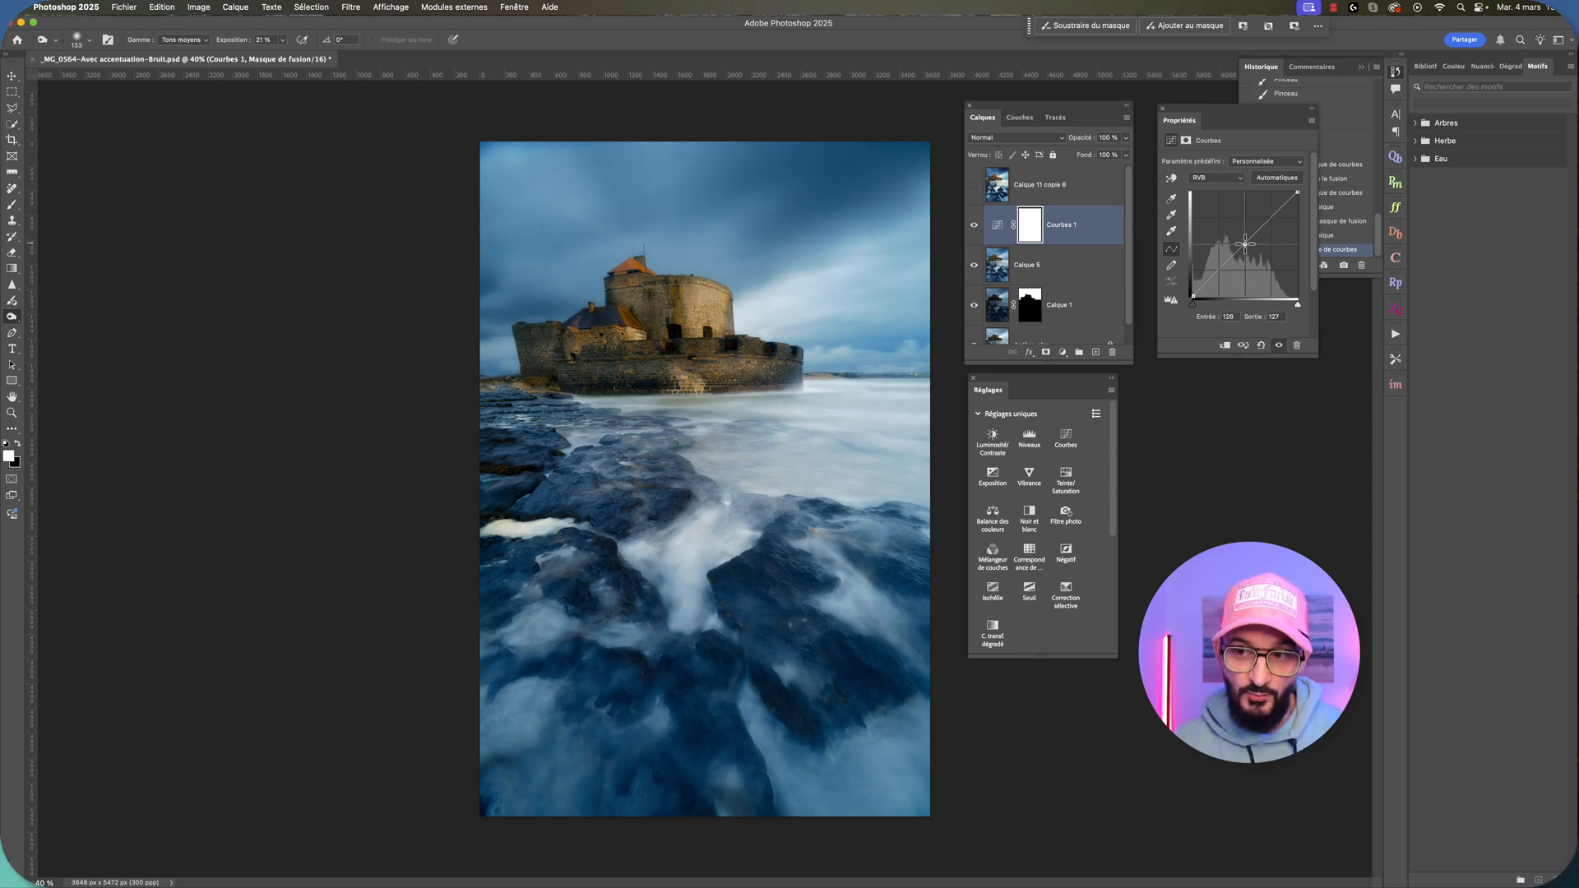
{"action": "left_click_drag", "start_coordinate": [1245, 244], "coordinate": [1235, 233]}
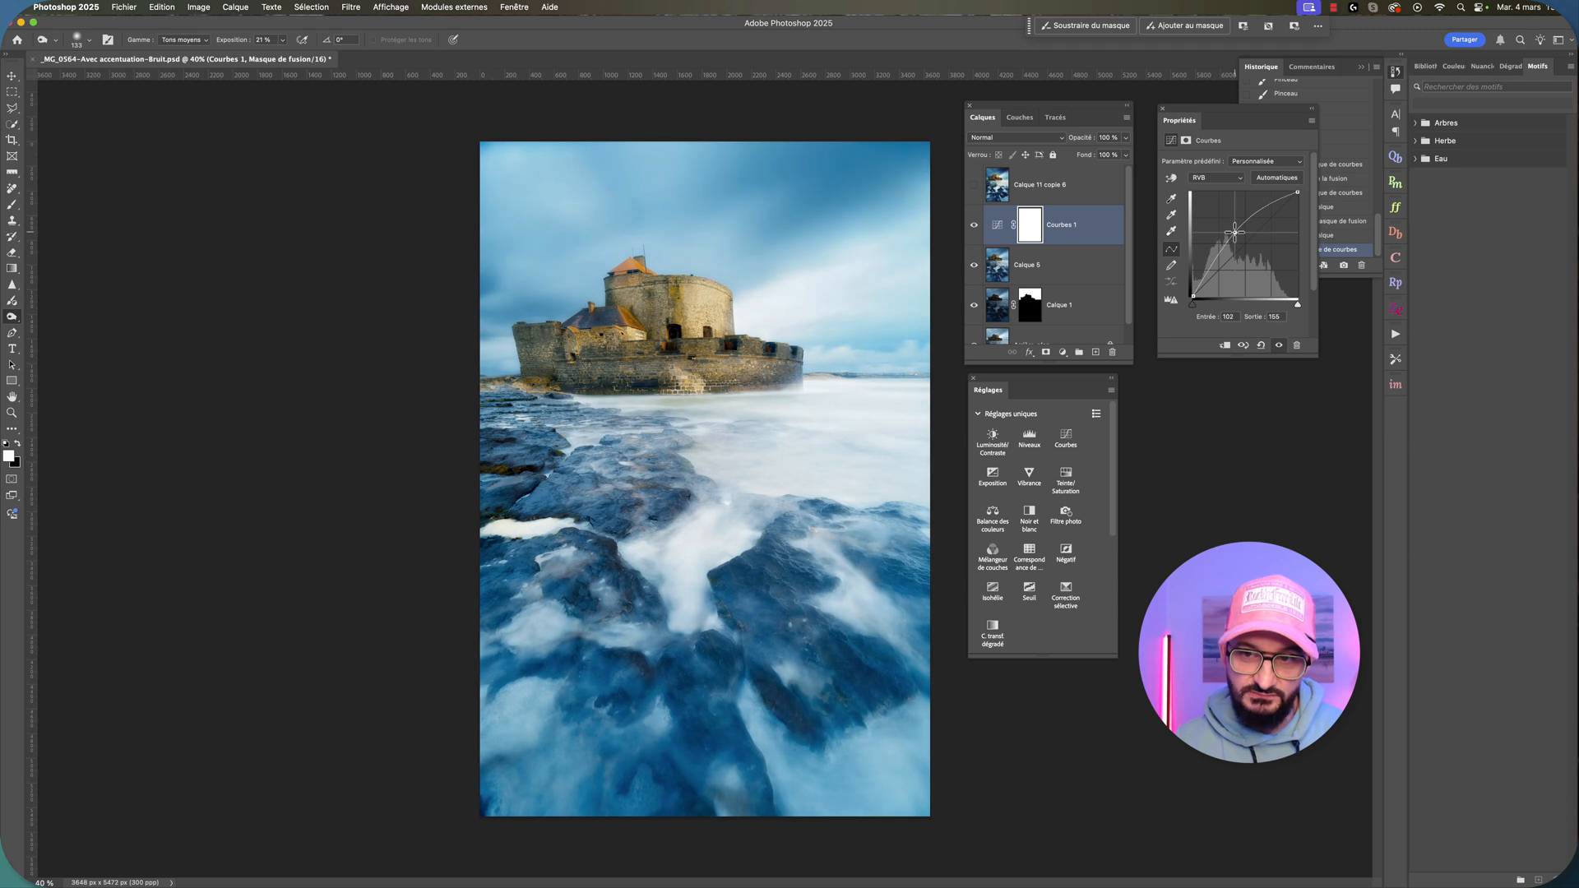
{"action": "left_click", "coordinate": [1031, 227]}
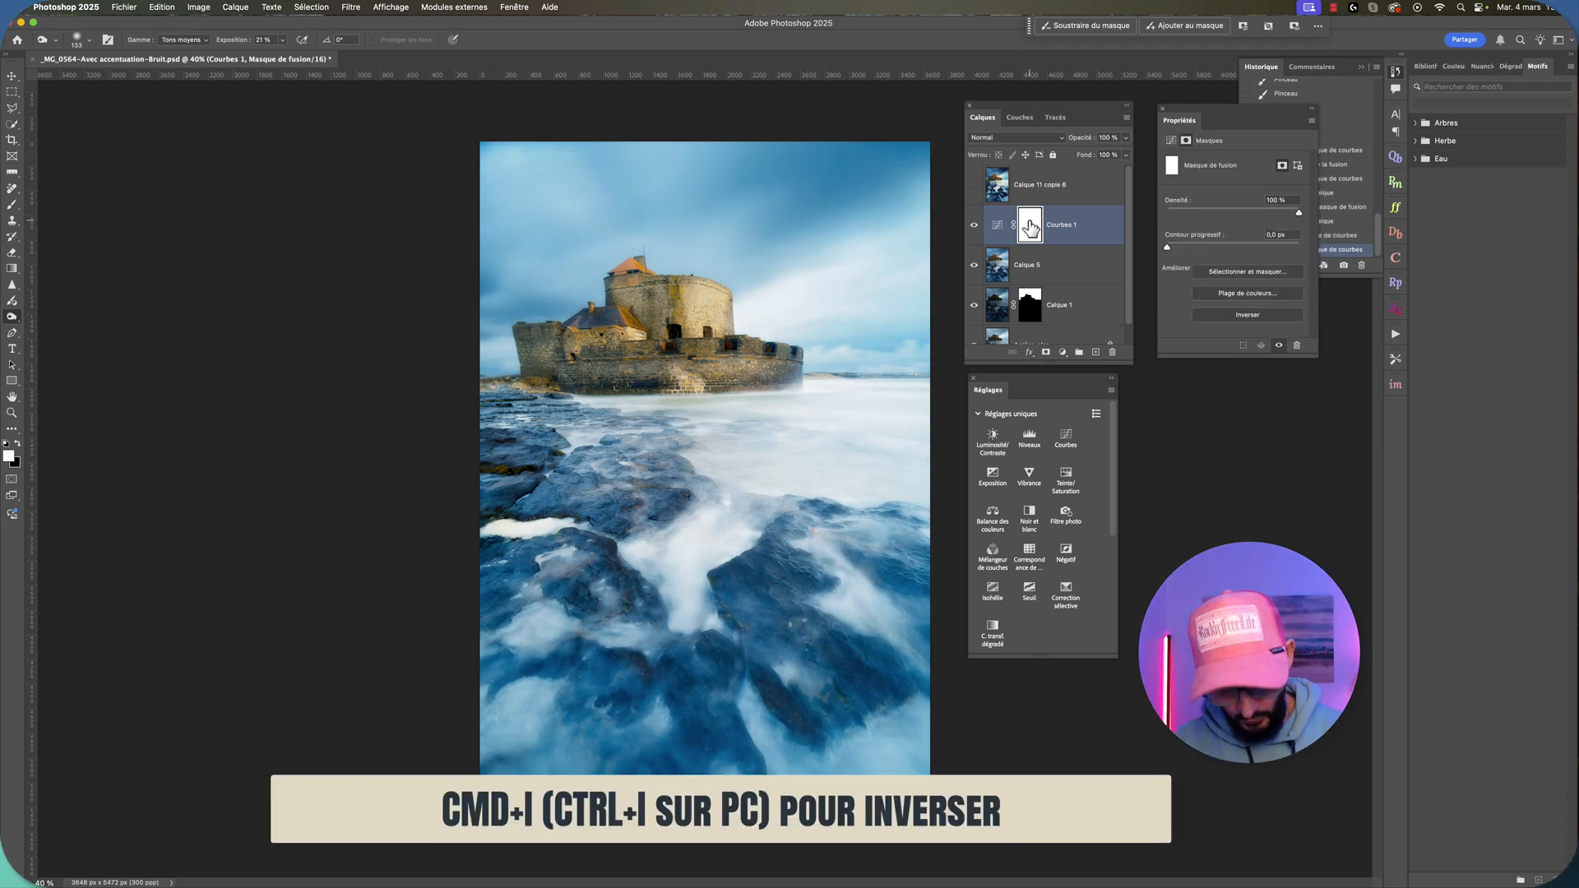
{"action": "key", "text": "super+i"}
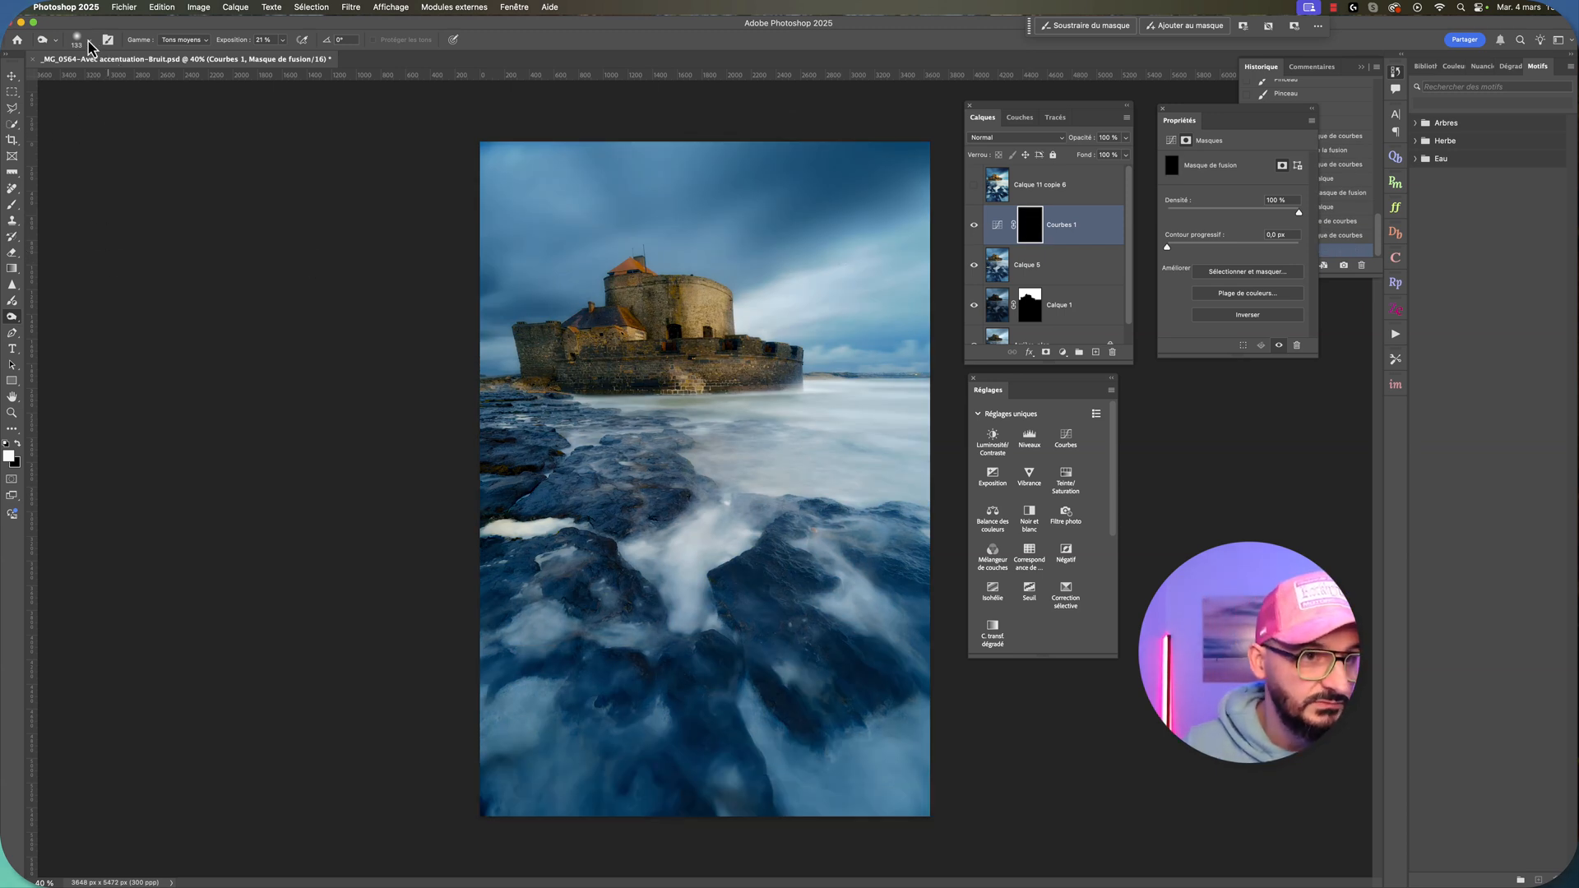
Step: Reduce the soft brush's size and paint white highlights on the Courbes 1 mask over the water at 19% opacity
{"action": "key", "text": "b"}
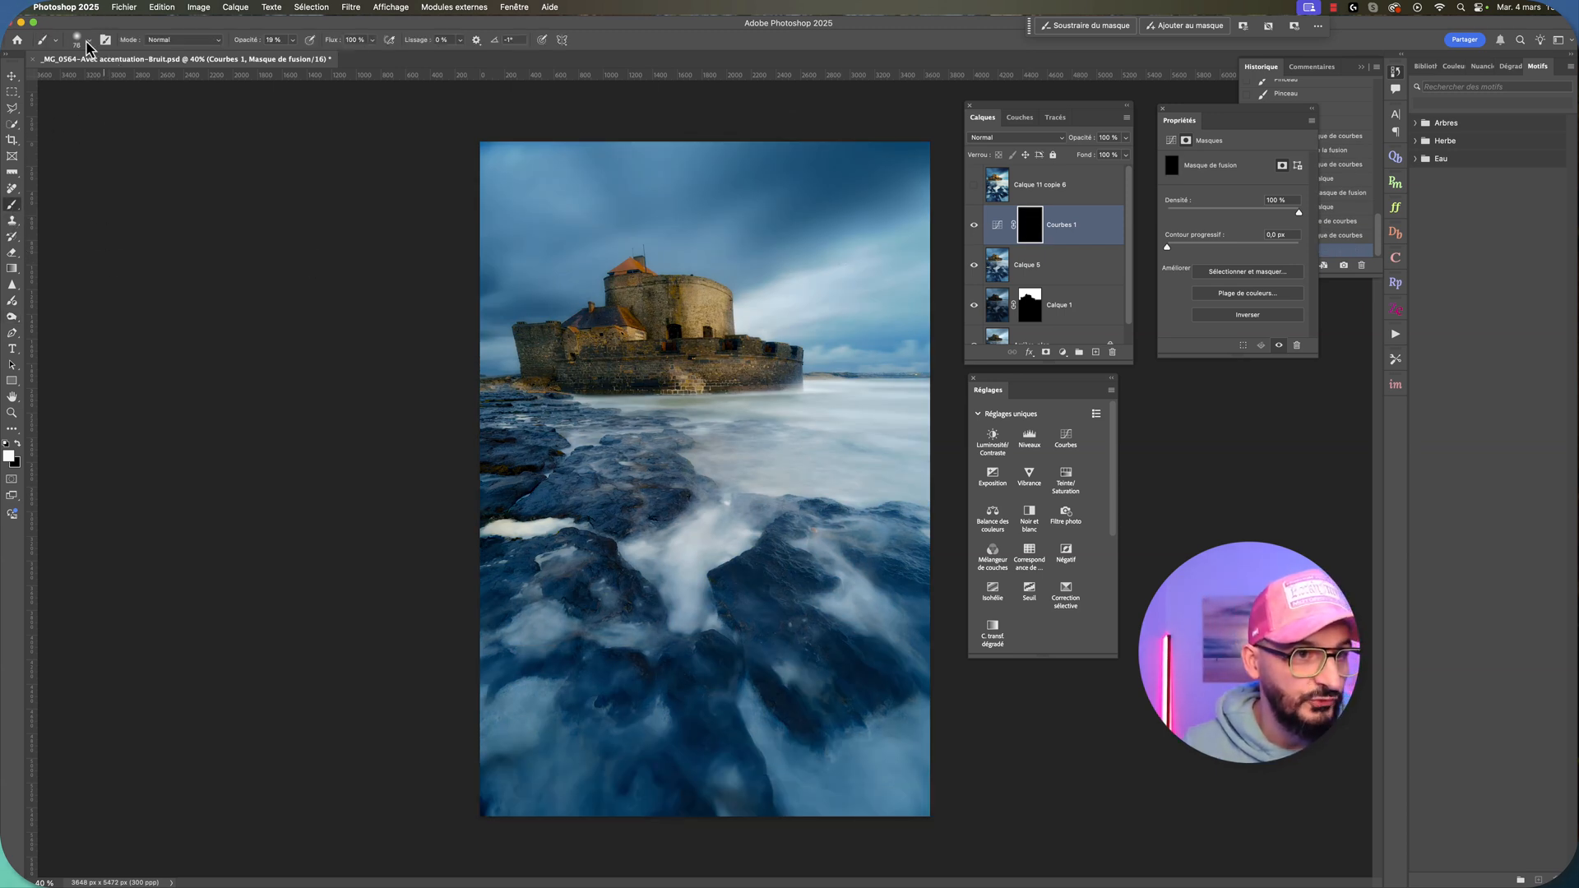
{"action": "left_click", "coordinate": [89, 41]}
{"action": "left_click_drag", "start_coordinate": [113, 76], "coordinate": [96, 81]}
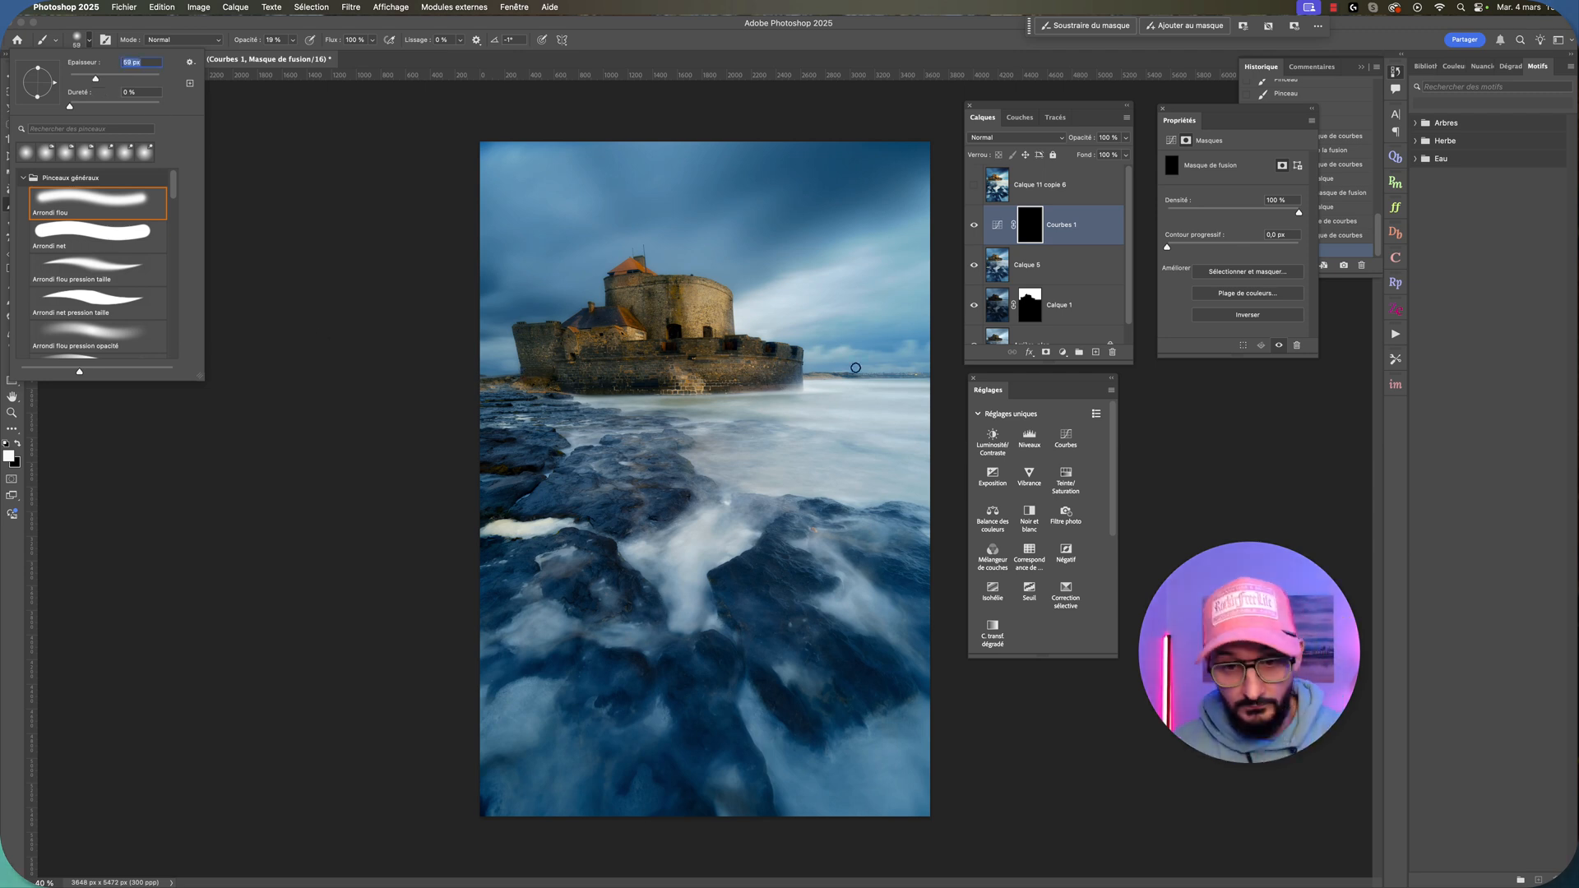
{"action": "left_click", "coordinate": [901, 378]}
{"action": "mouse_move", "coordinate": [900, 378]}
{"action": "left_mouse_down"}
{"action": "mouse_move", "coordinate": [821, 377]}
{"action": "mouse_move", "coordinate": [949, 394]}
{"action": "mouse_move", "coordinate": [905, 422]}
{"action": "left_mouse_up"}
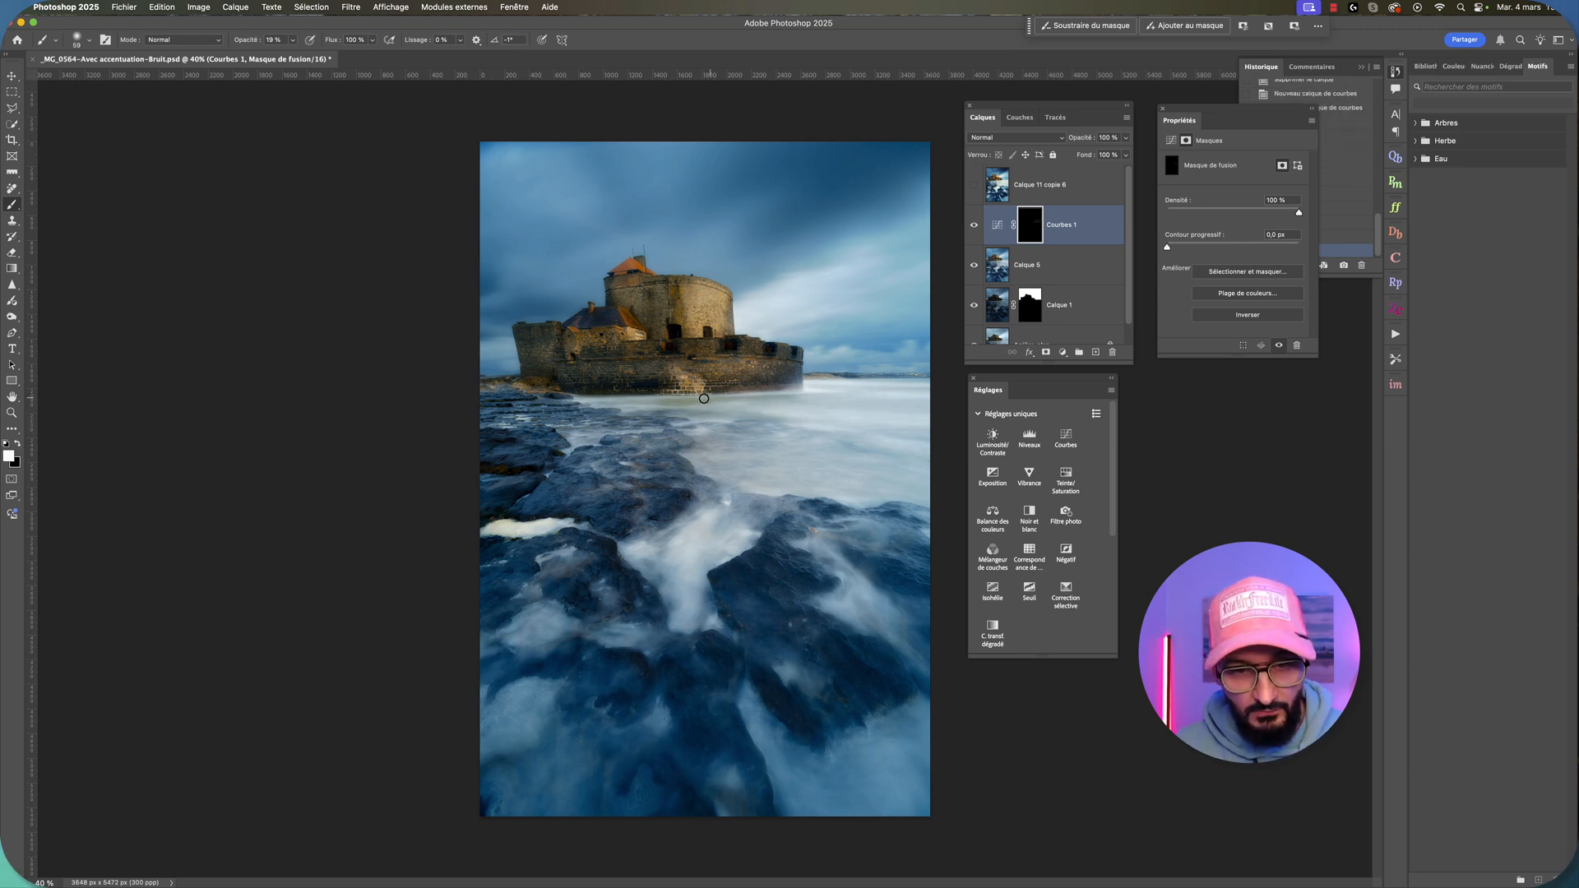
{"action": "mouse_move", "coordinate": [705, 398]}
{"action": "left_mouse_down"}
{"action": "mouse_move", "coordinate": [609, 404]}
{"action": "mouse_move", "coordinate": [699, 412]}
{"action": "left_mouse_up"}
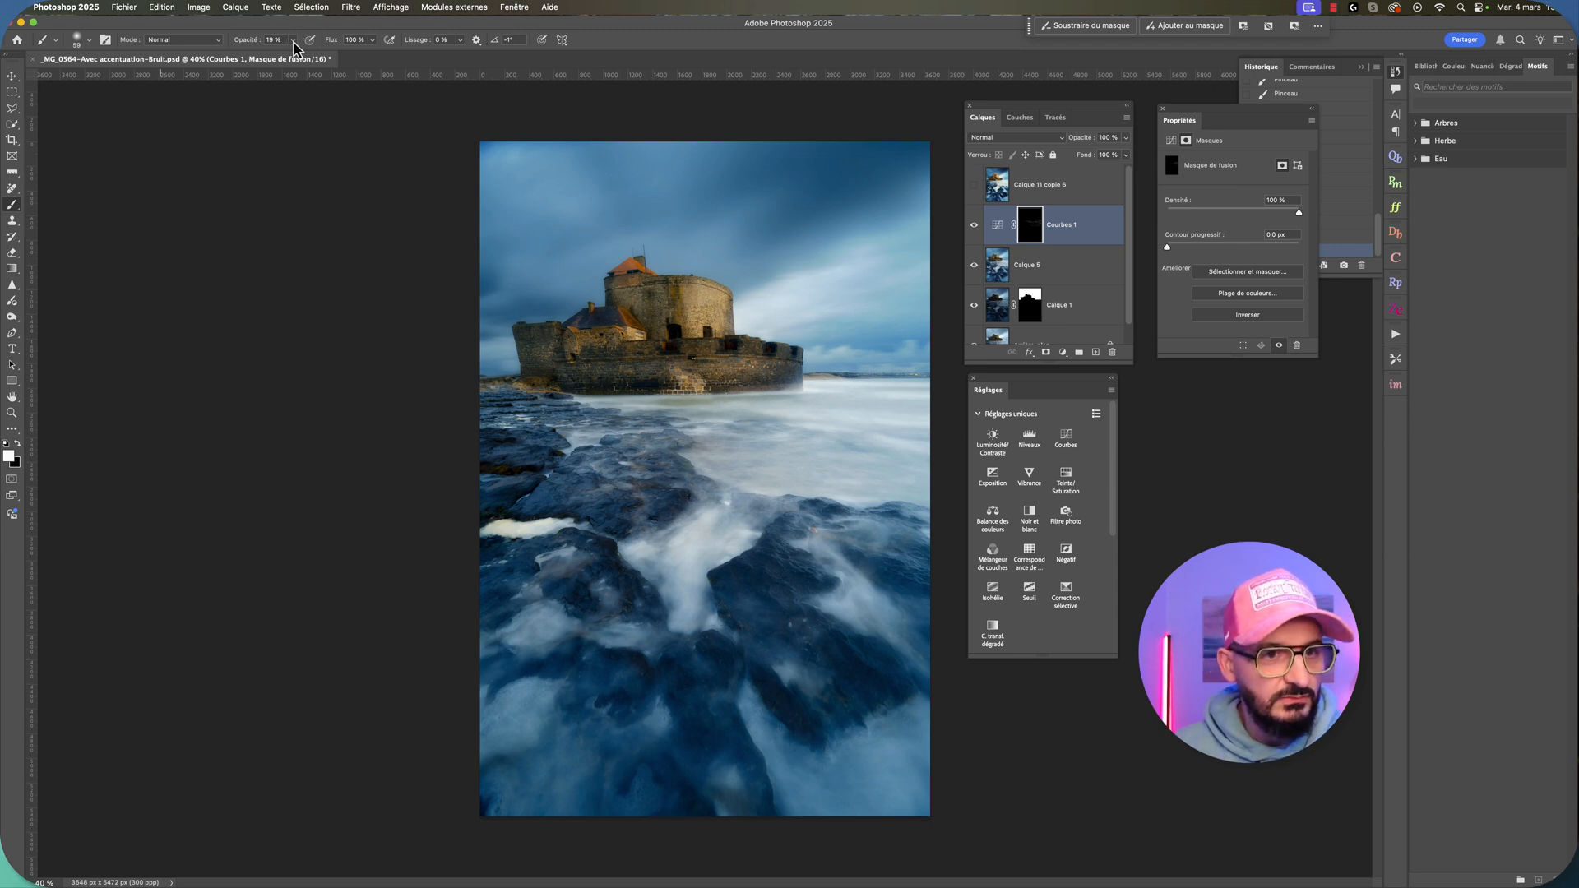
Step: Raise the brush opacity to 40% and paint stronger white highlights on the mask over the water by the fort
{"action": "left_click", "coordinate": [292, 39]}
{"action": "left_click_drag", "start_coordinate": [292, 55], "coordinate": [305, 56]}
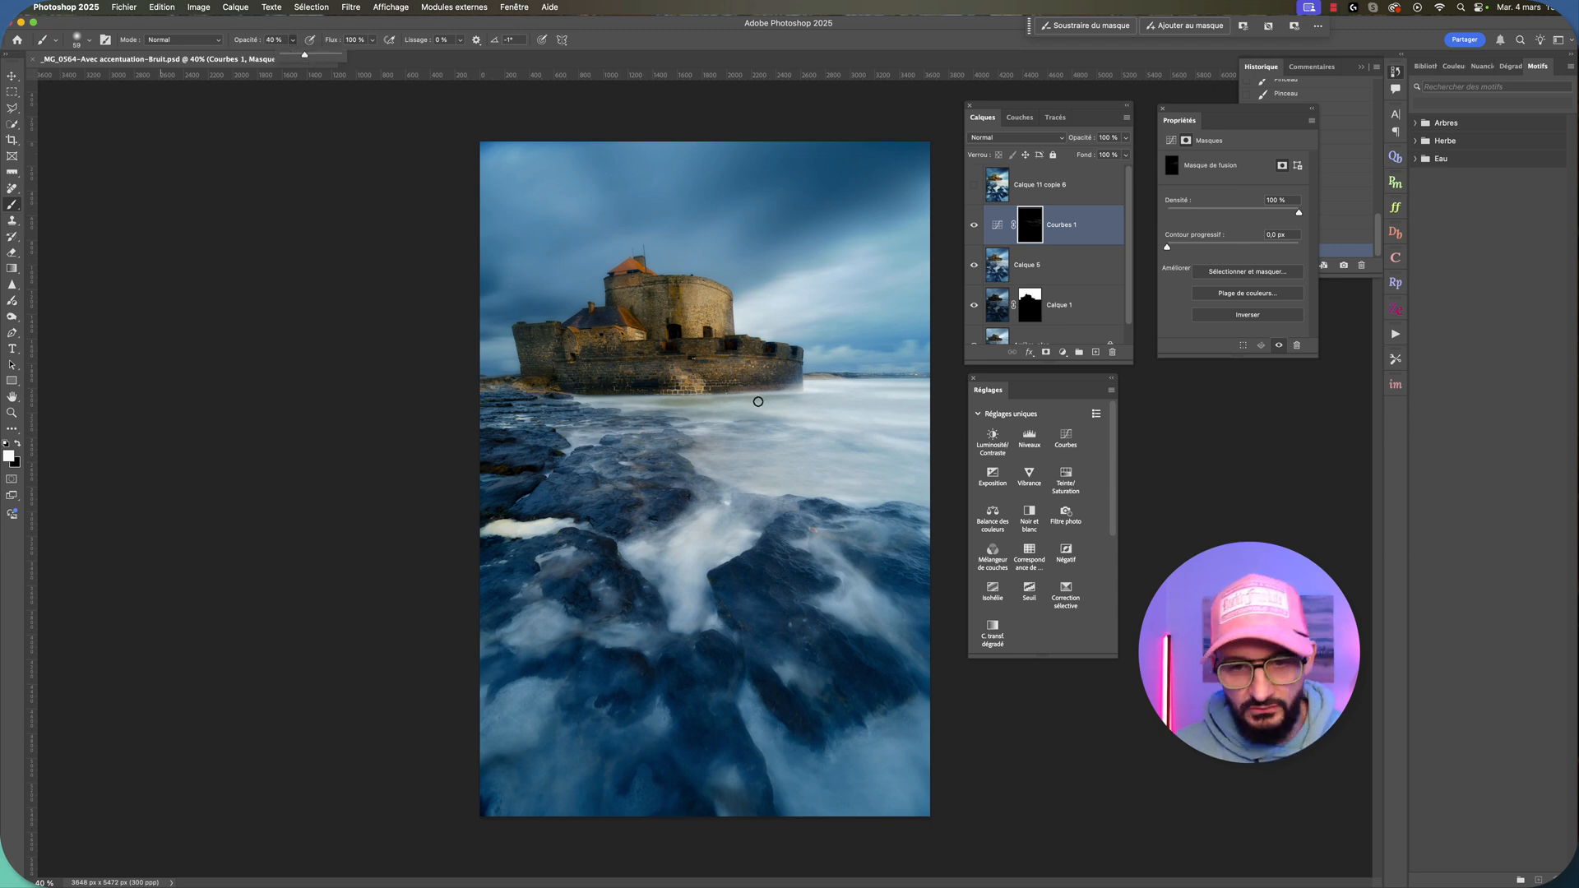
{"action": "left_click", "coordinate": [809, 384]}
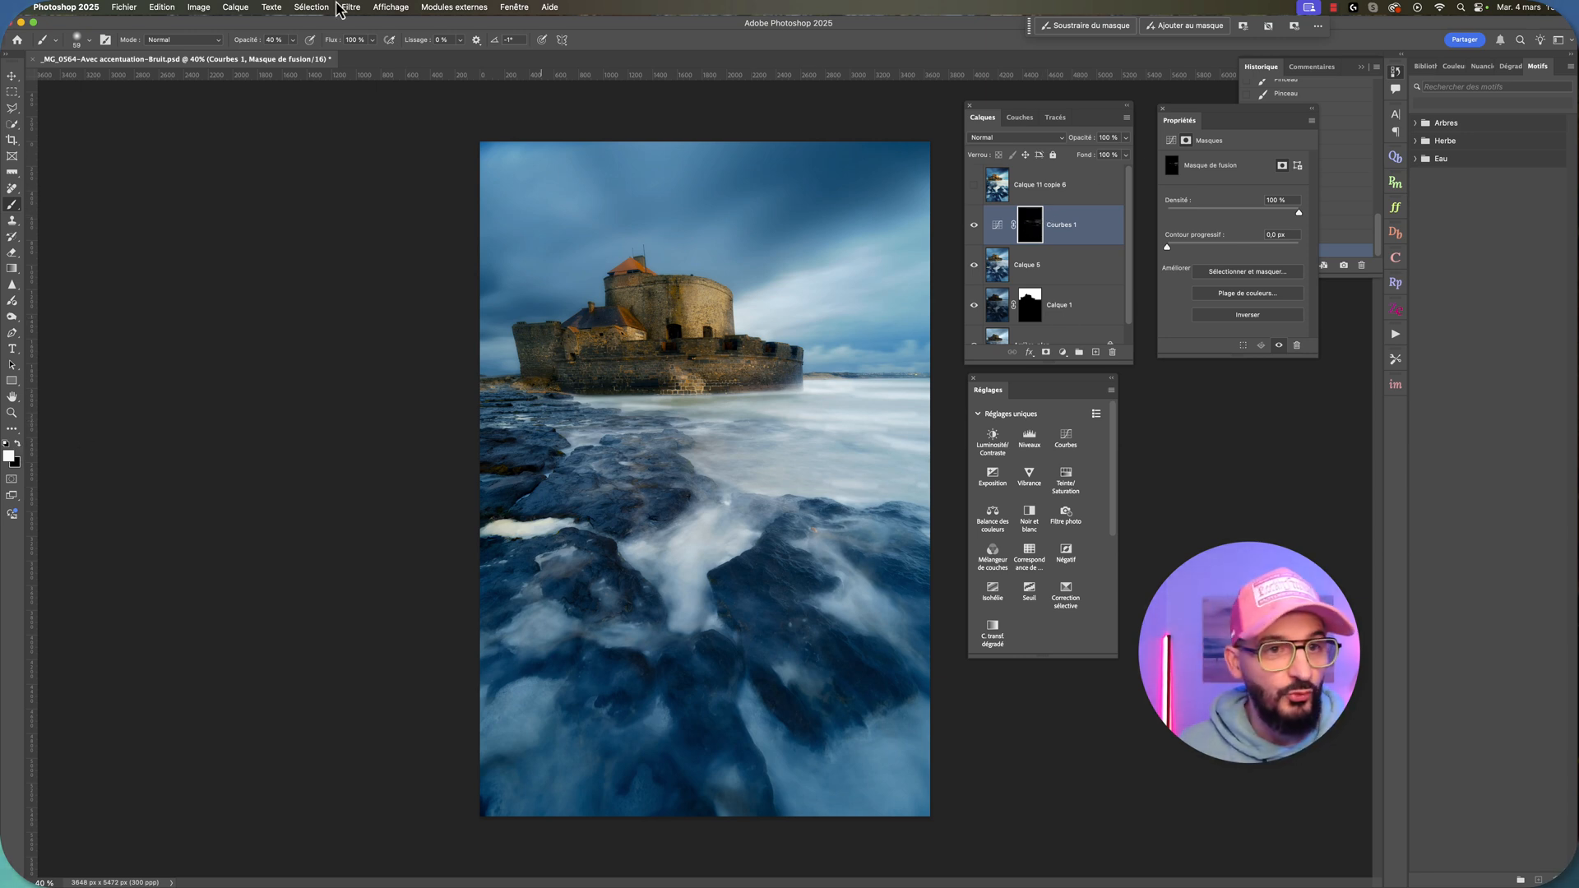
Step: Soften the painted strokes on the brightening Curves mask with a 23.3-pixel Gaussian Blur
{"action": "left_click", "coordinate": [352, 7]}
{"action": "mouse_move", "coordinate": [398, 230]}
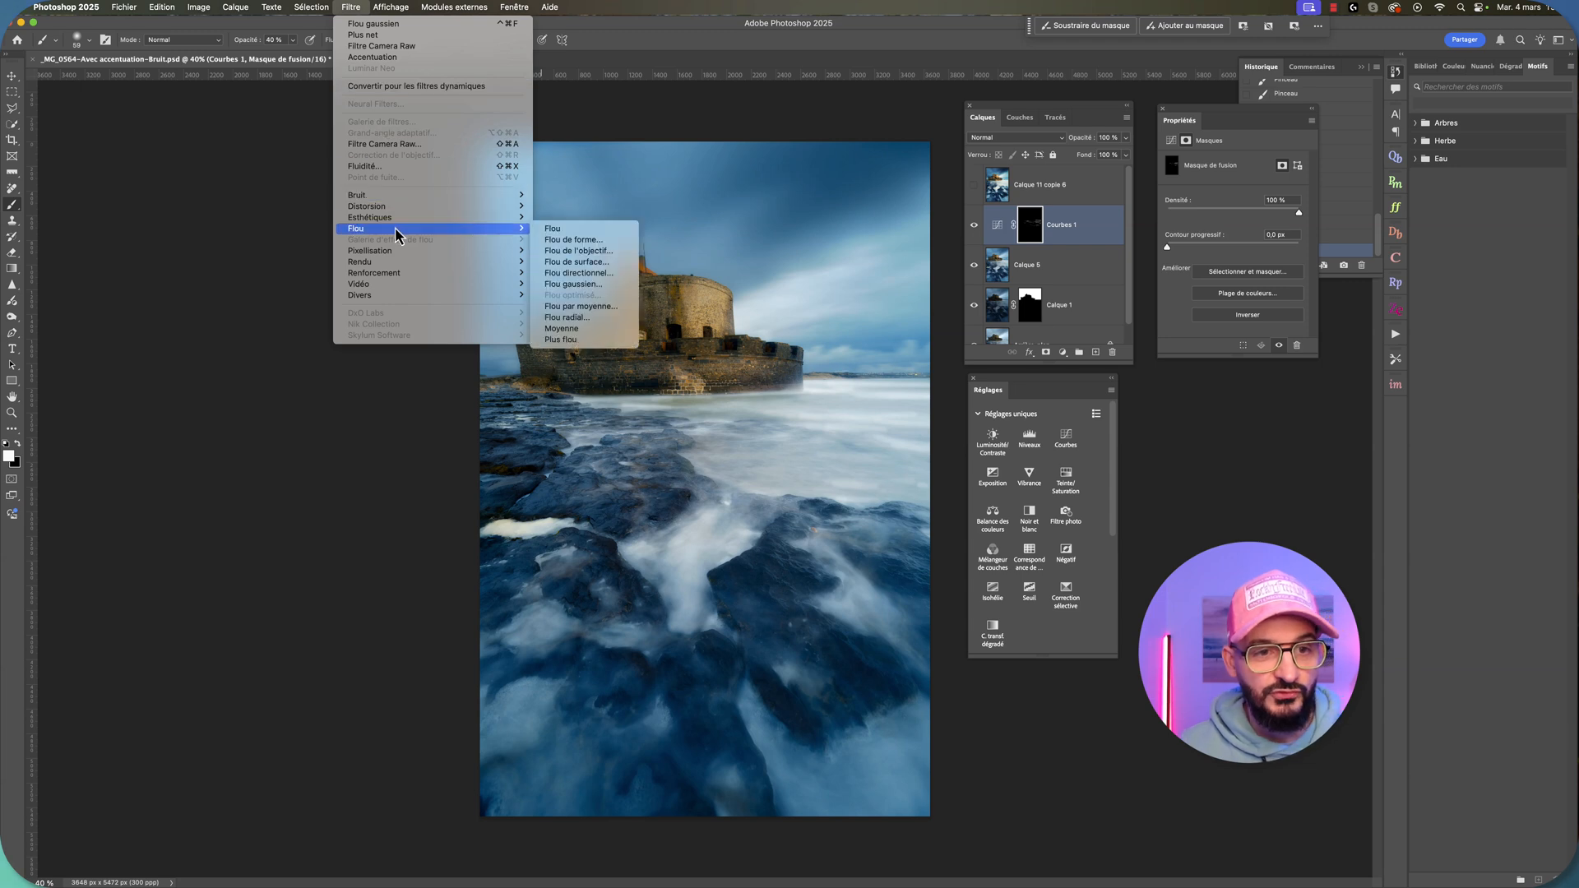
{"action": "left_click", "coordinate": [576, 285]}
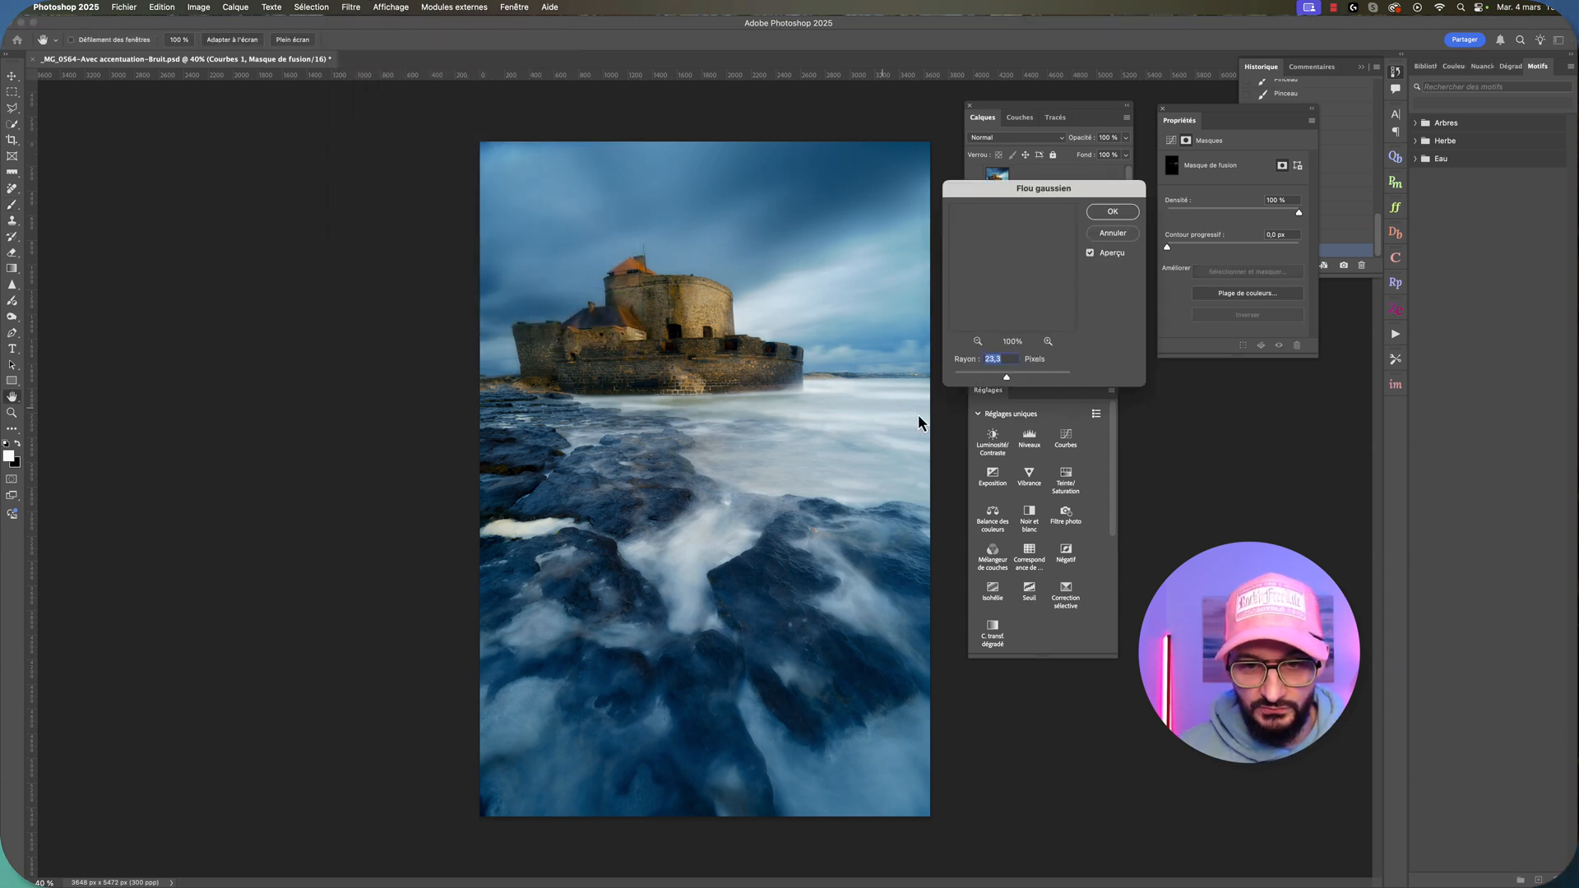
{"action": "left_click", "coordinate": [1113, 211]}
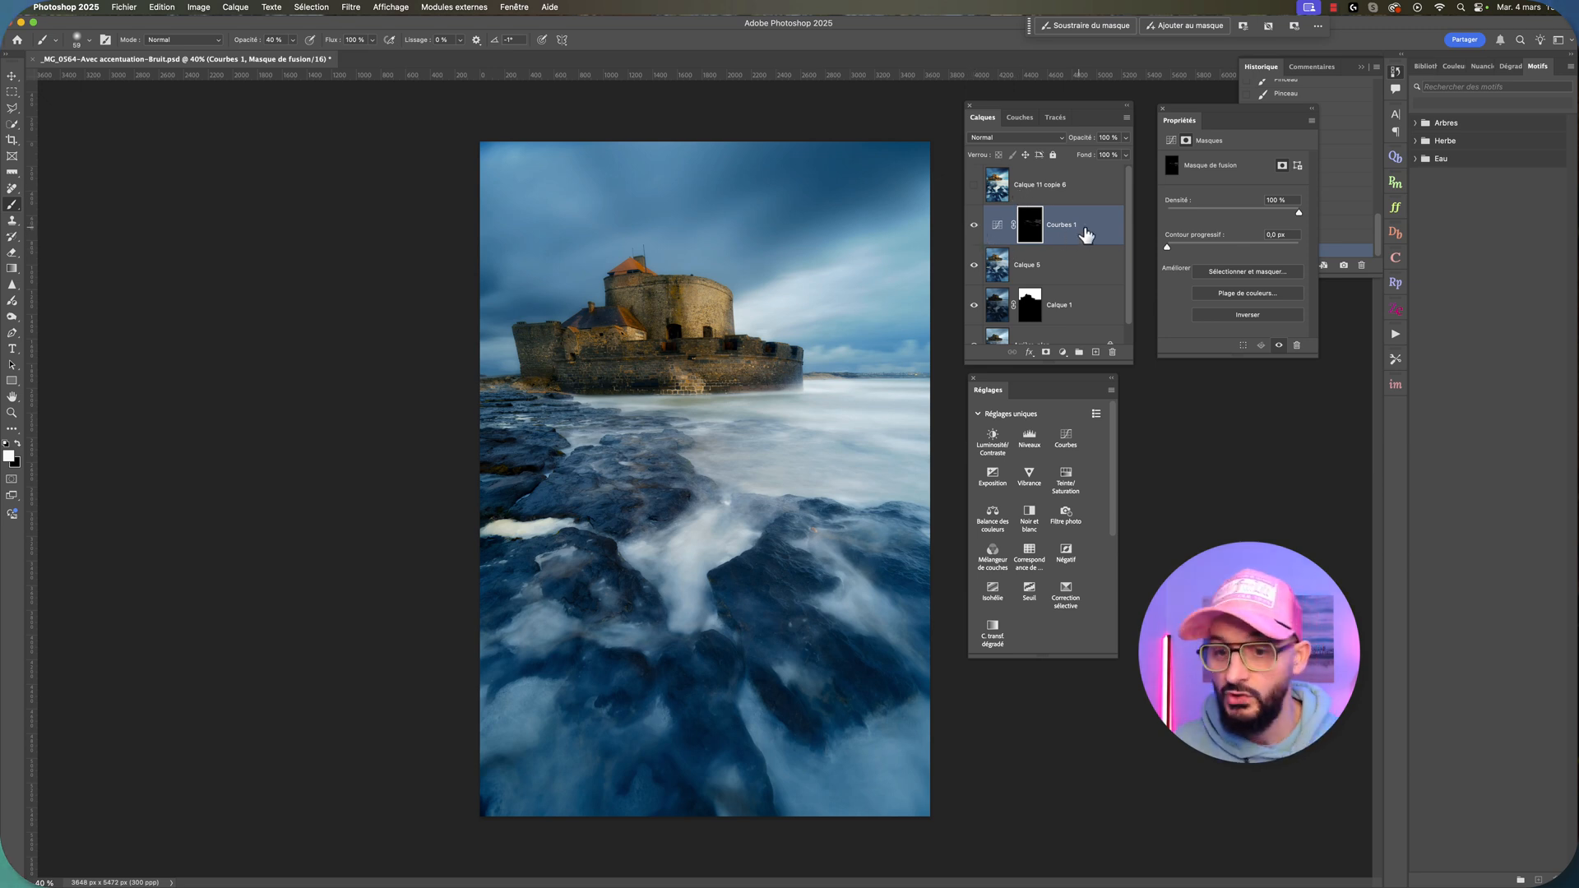
Step: Add a Curves layer above Courbes 1 that darkens the midtones from input 146 to output 107, and invert its mask to black
{"action": "left_click", "coordinate": [1068, 442]}
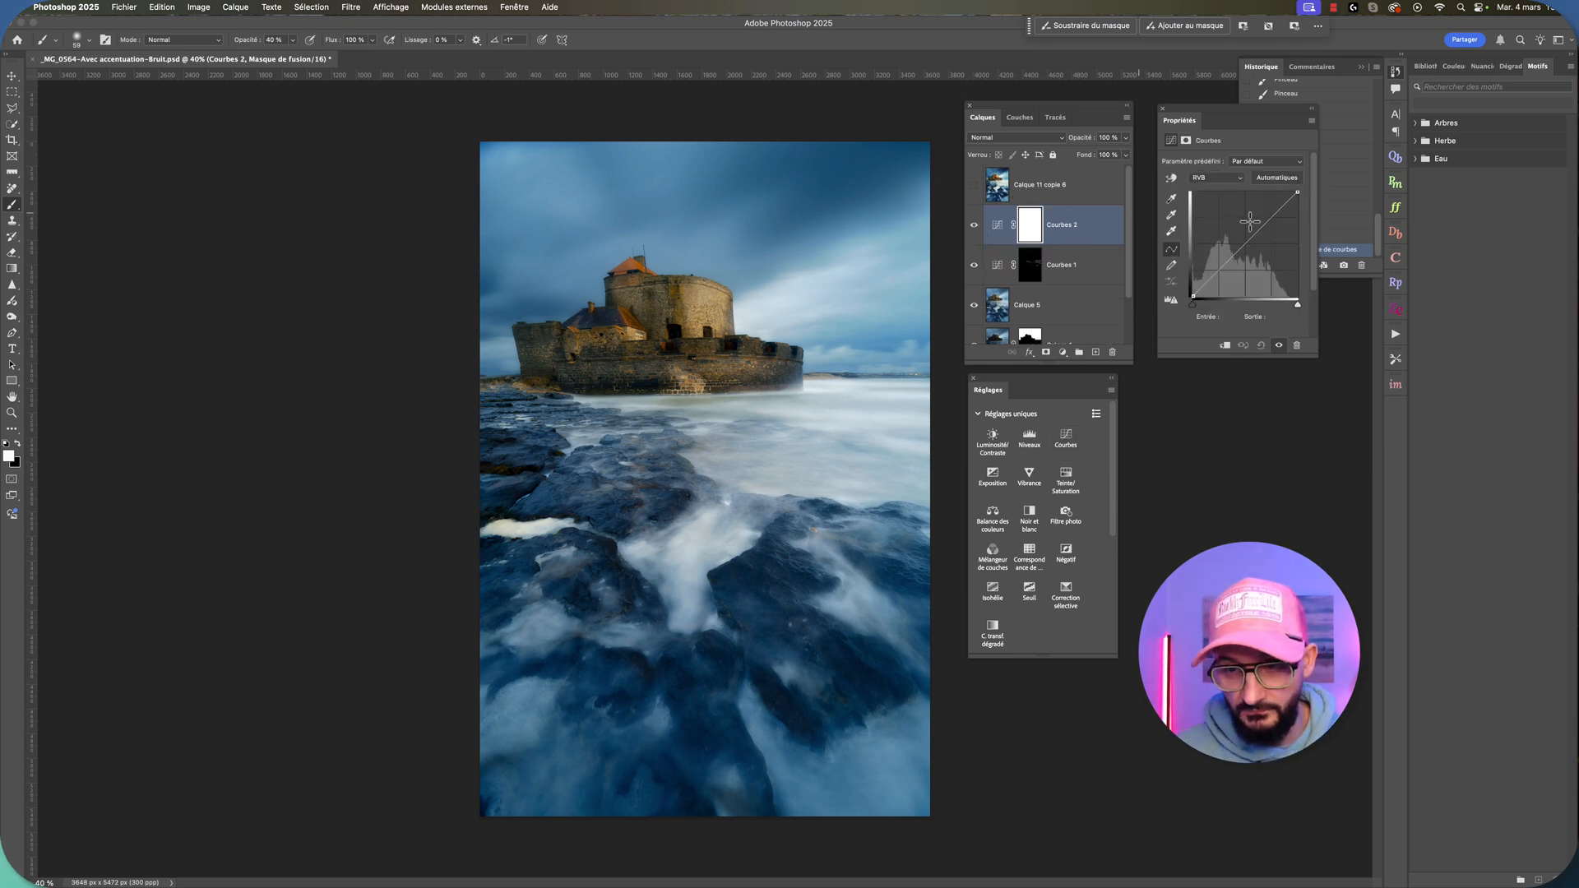
{"action": "left_click_drag", "start_coordinate": [1249, 244], "coordinate": [1254, 254]}
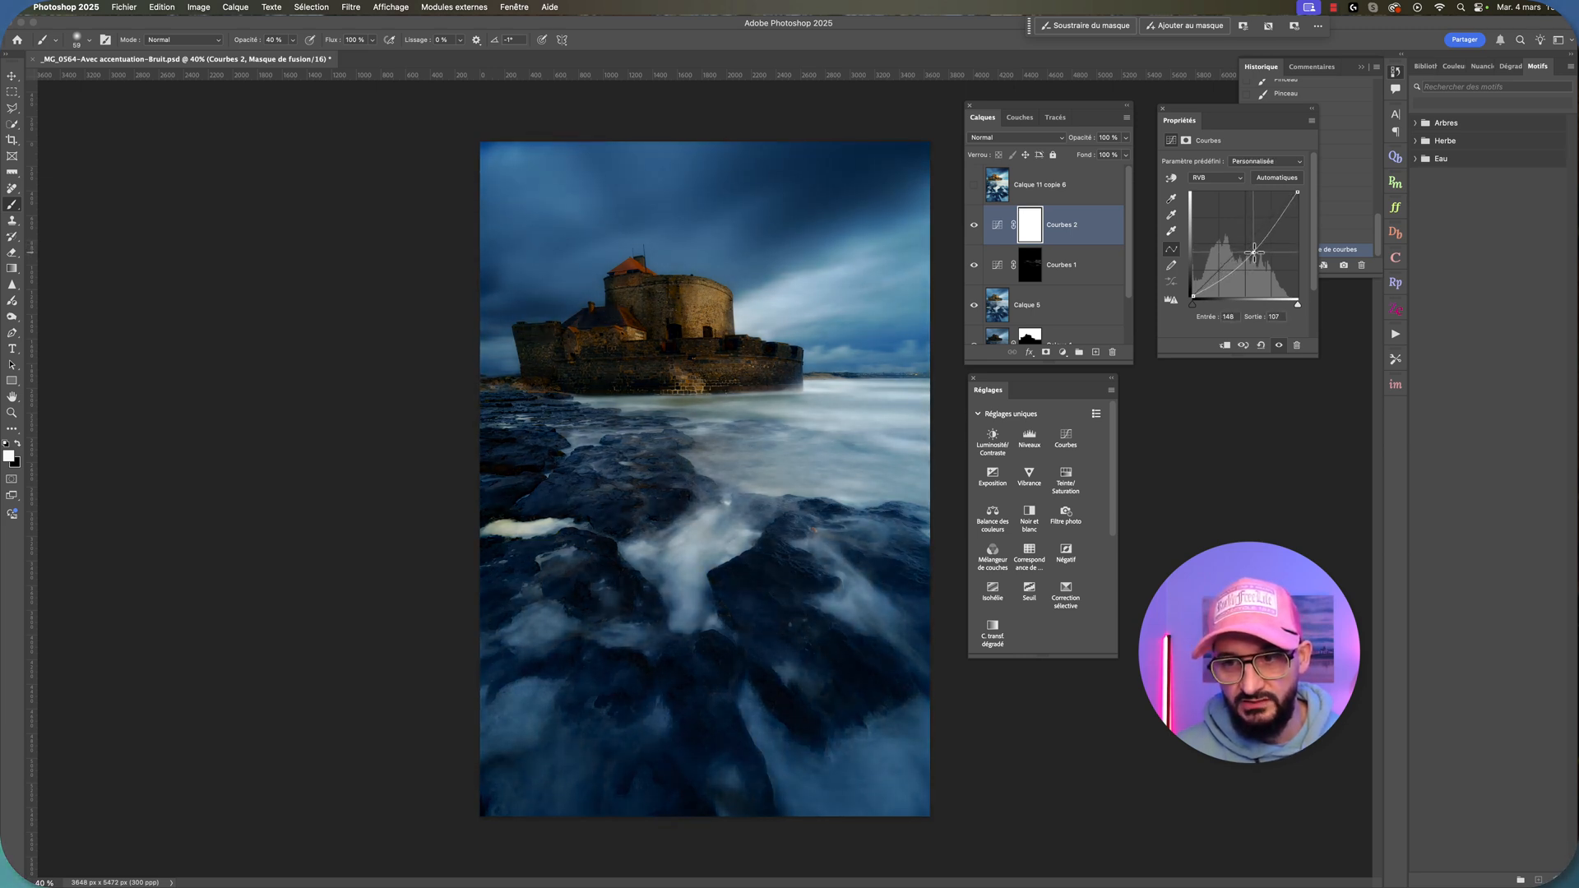
{"action": "left_click", "coordinate": [1031, 233]}
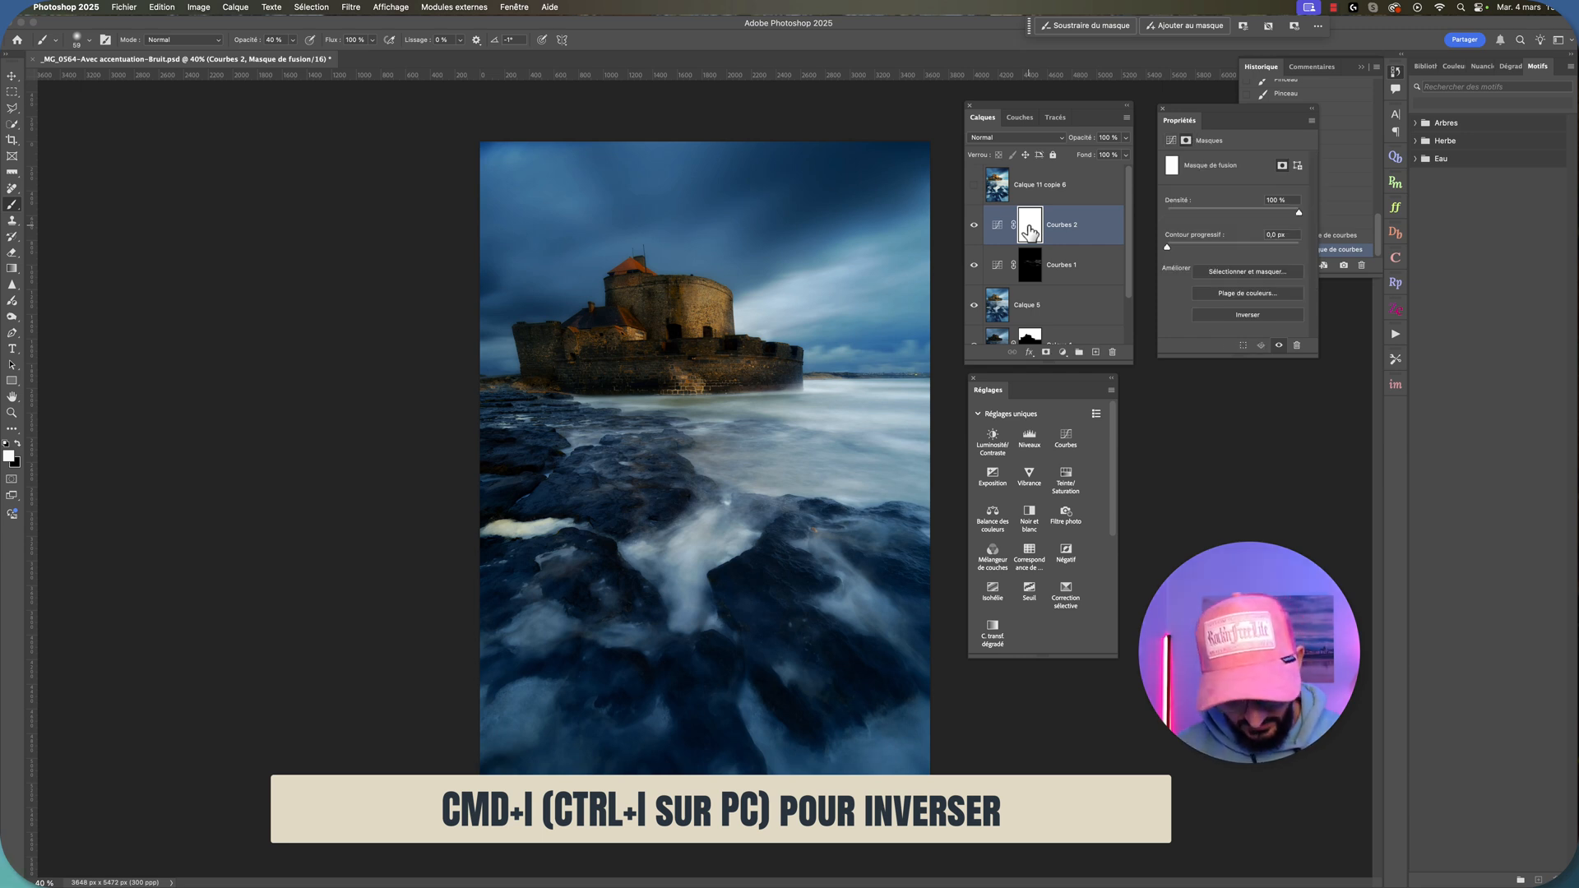
{"action": "key", "text": "super+i"}
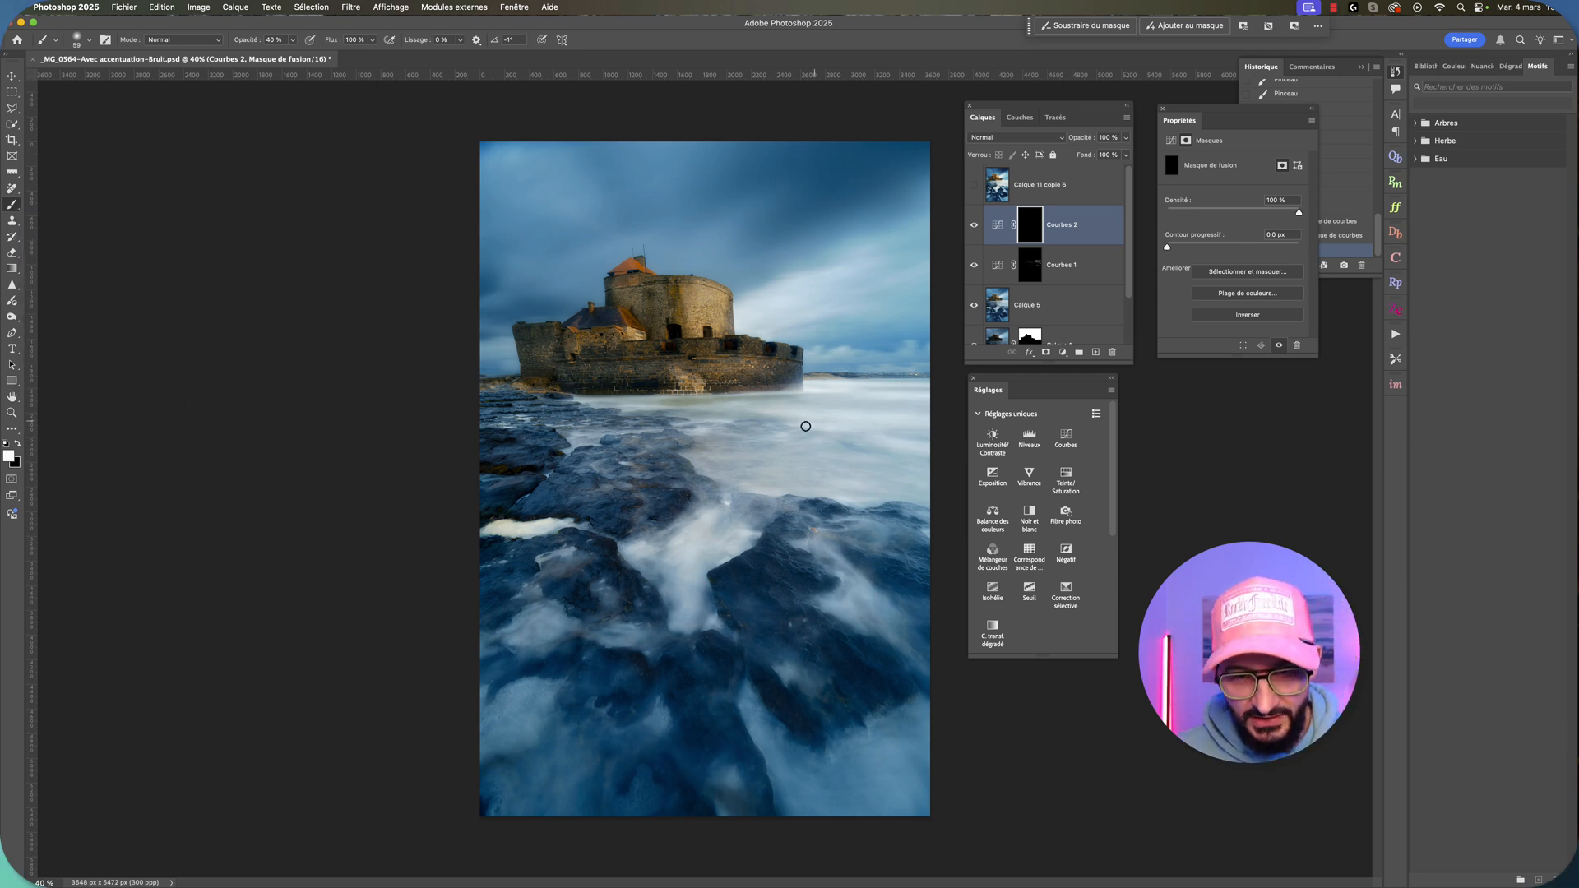
Step: Paint white strokes on the Courbes 2 mask over the water and rocks below the fort, and soften them with Gaussian Blur
{"action": "mouse_move", "coordinate": [667, 399]}
{"action": "left_mouse_down"}
{"action": "mouse_move", "coordinate": [944, 389]}
{"action": "mouse_move", "coordinate": [876, 407]}
{"action": "mouse_move", "coordinate": [947, 411]}
{"action": "mouse_move", "coordinate": [888, 402]}
{"action": "mouse_move", "coordinate": [933, 404]}
{"action": "mouse_move", "coordinate": [894, 423]}
{"action": "mouse_move", "coordinate": [937, 434]}
{"action": "mouse_move", "coordinate": [844, 444]}
{"action": "mouse_move", "coordinate": [891, 457]}
{"action": "mouse_move", "coordinate": [674, 397]}
{"action": "mouse_move", "coordinate": [721, 422]}
{"action": "mouse_move", "coordinate": [720, 456]}
{"action": "mouse_move", "coordinate": [715, 439]}
{"action": "mouse_move", "coordinate": [779, 431]}
{"action": "mouse_move", "coordinate": [717, 460]}
{"action": "mouse_move", "coordinate": [784, 485]}
{"action": "left_mouse_up"}
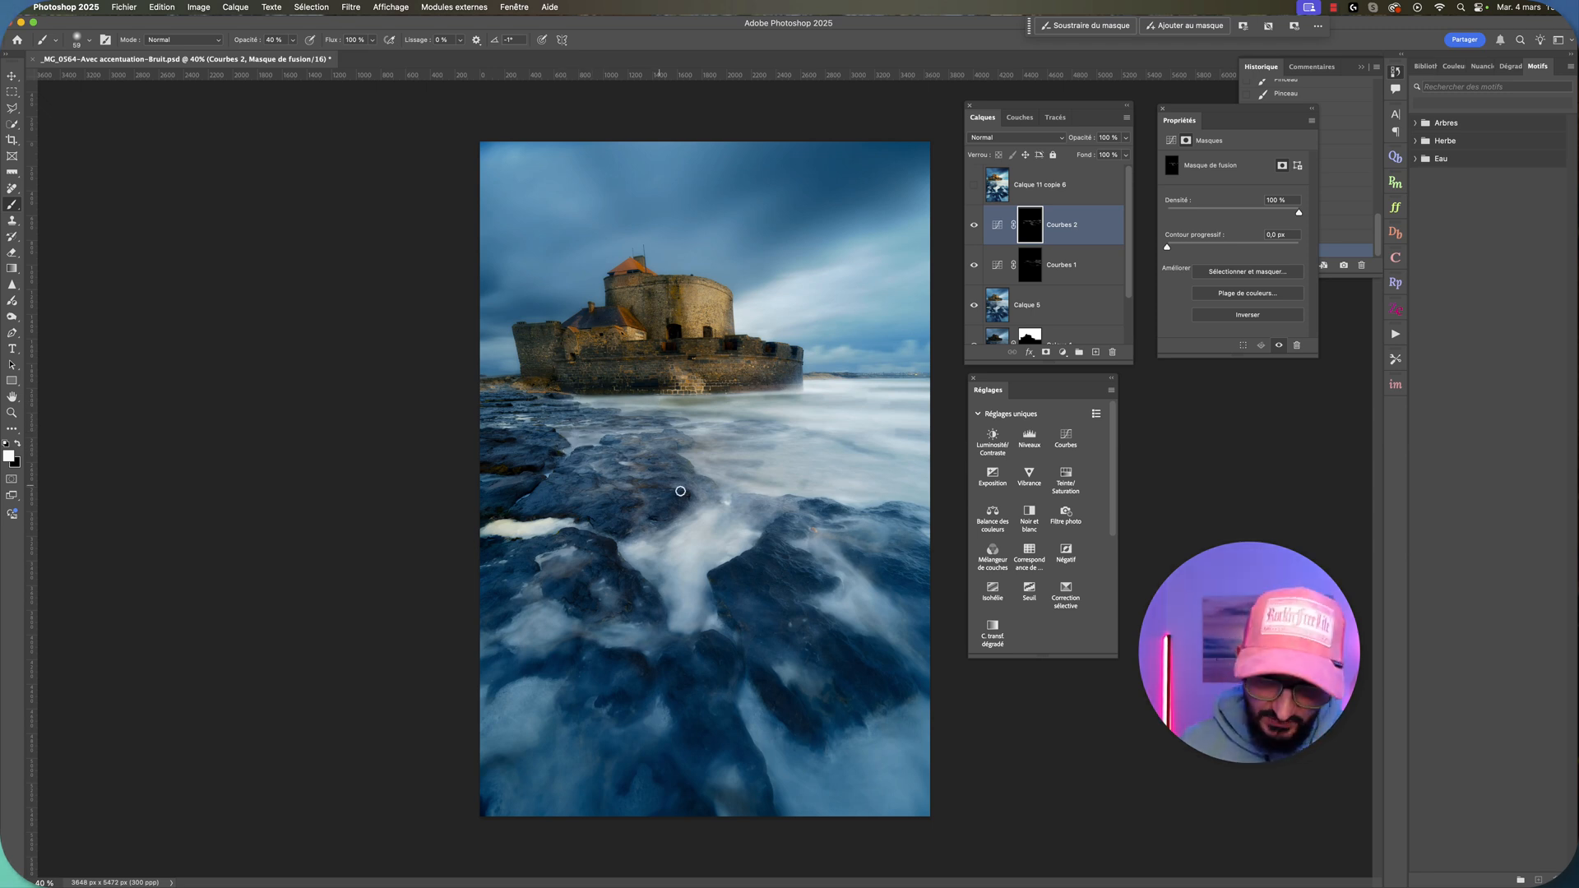
{"action": "left_click", "coordinate": [974, 264]}
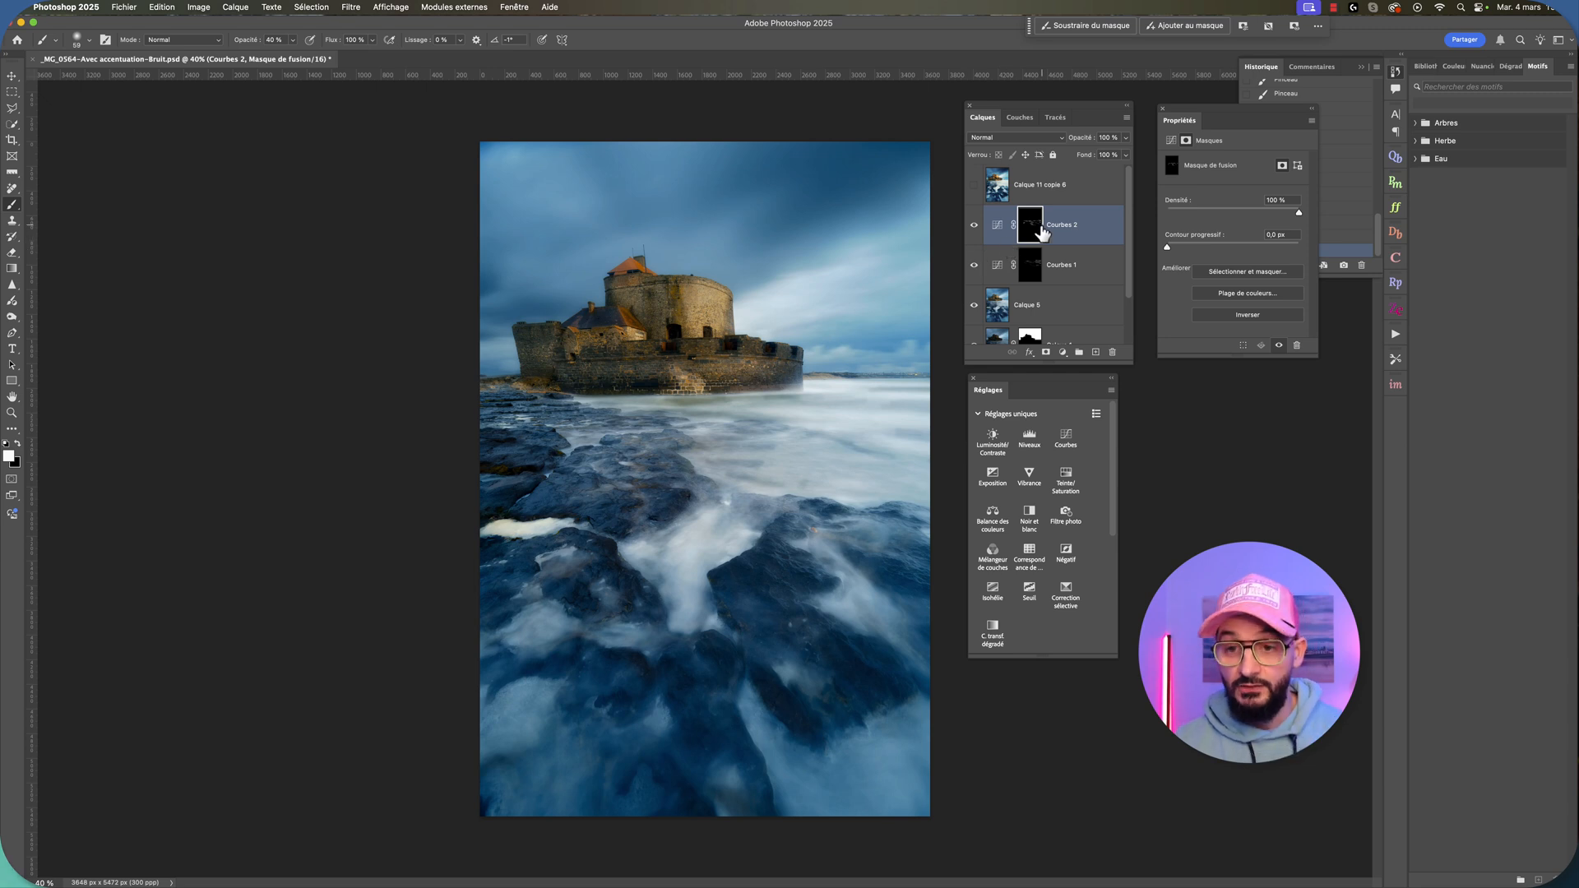
{"action": "left_click", "coordinate": [351, 7]}
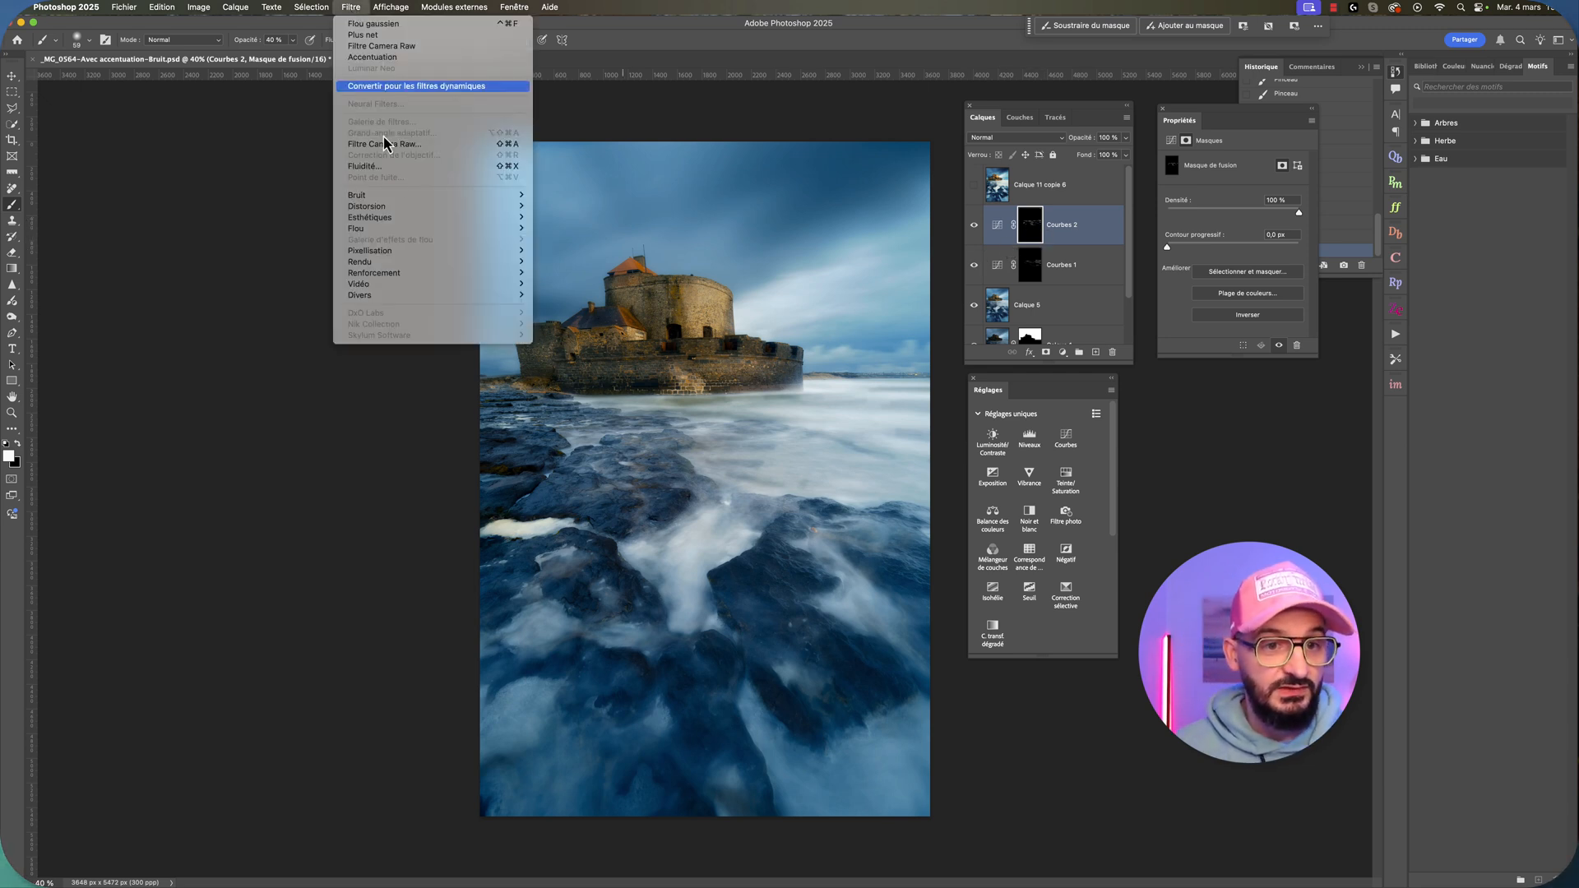
{"action": "left_click", "coordinate": [407, 36]}
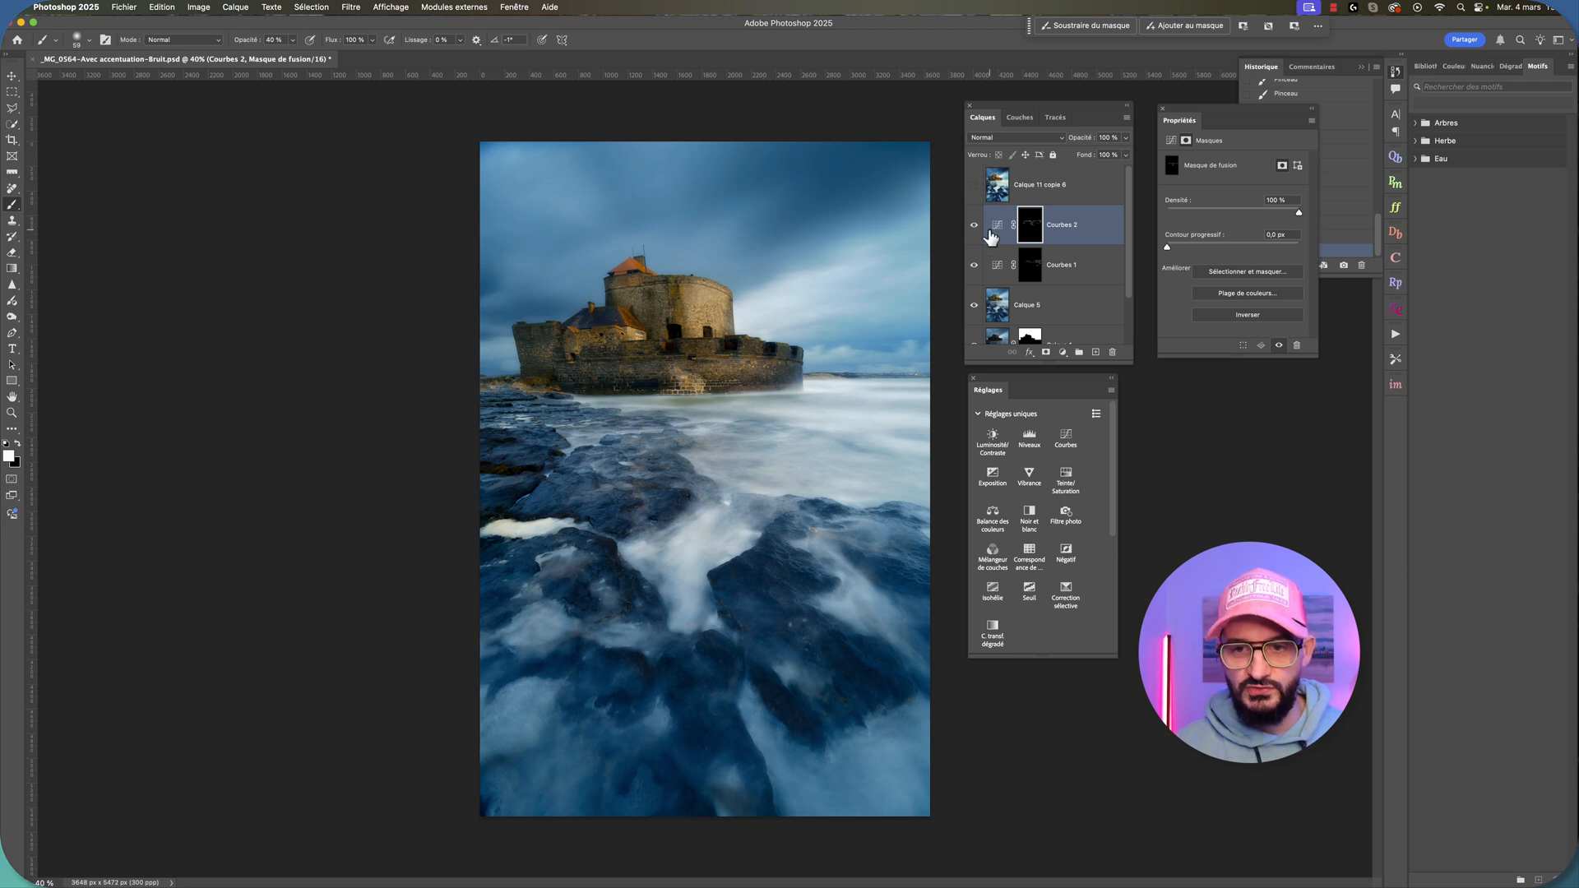
{"action": "left_click", "coordinate": [351, 6]}
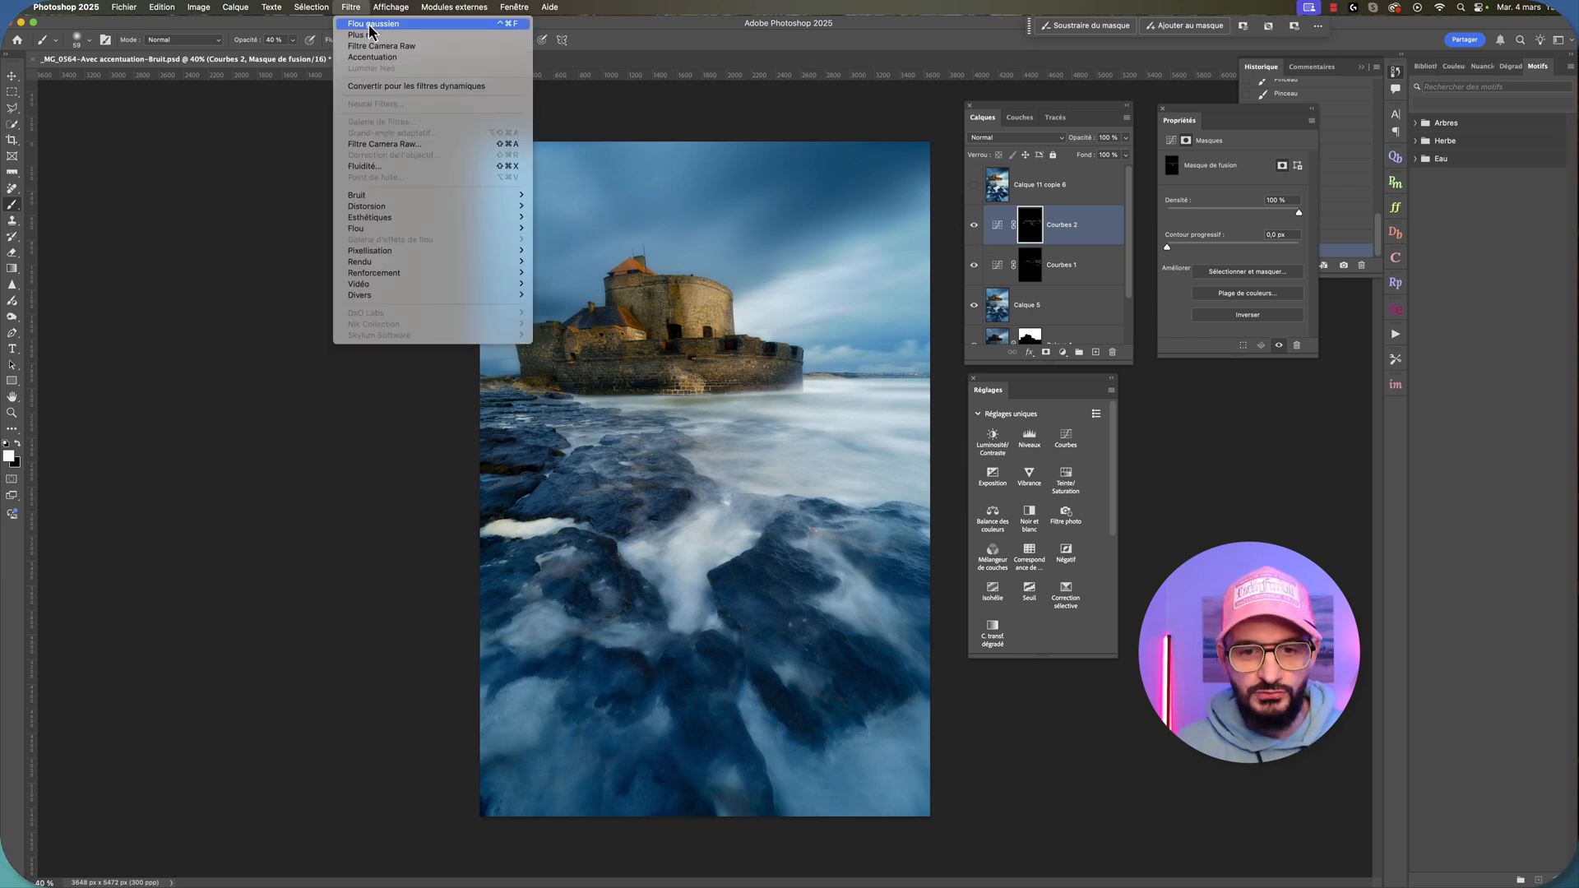
{"action": "left_click", "coordinate": [370, 25]}
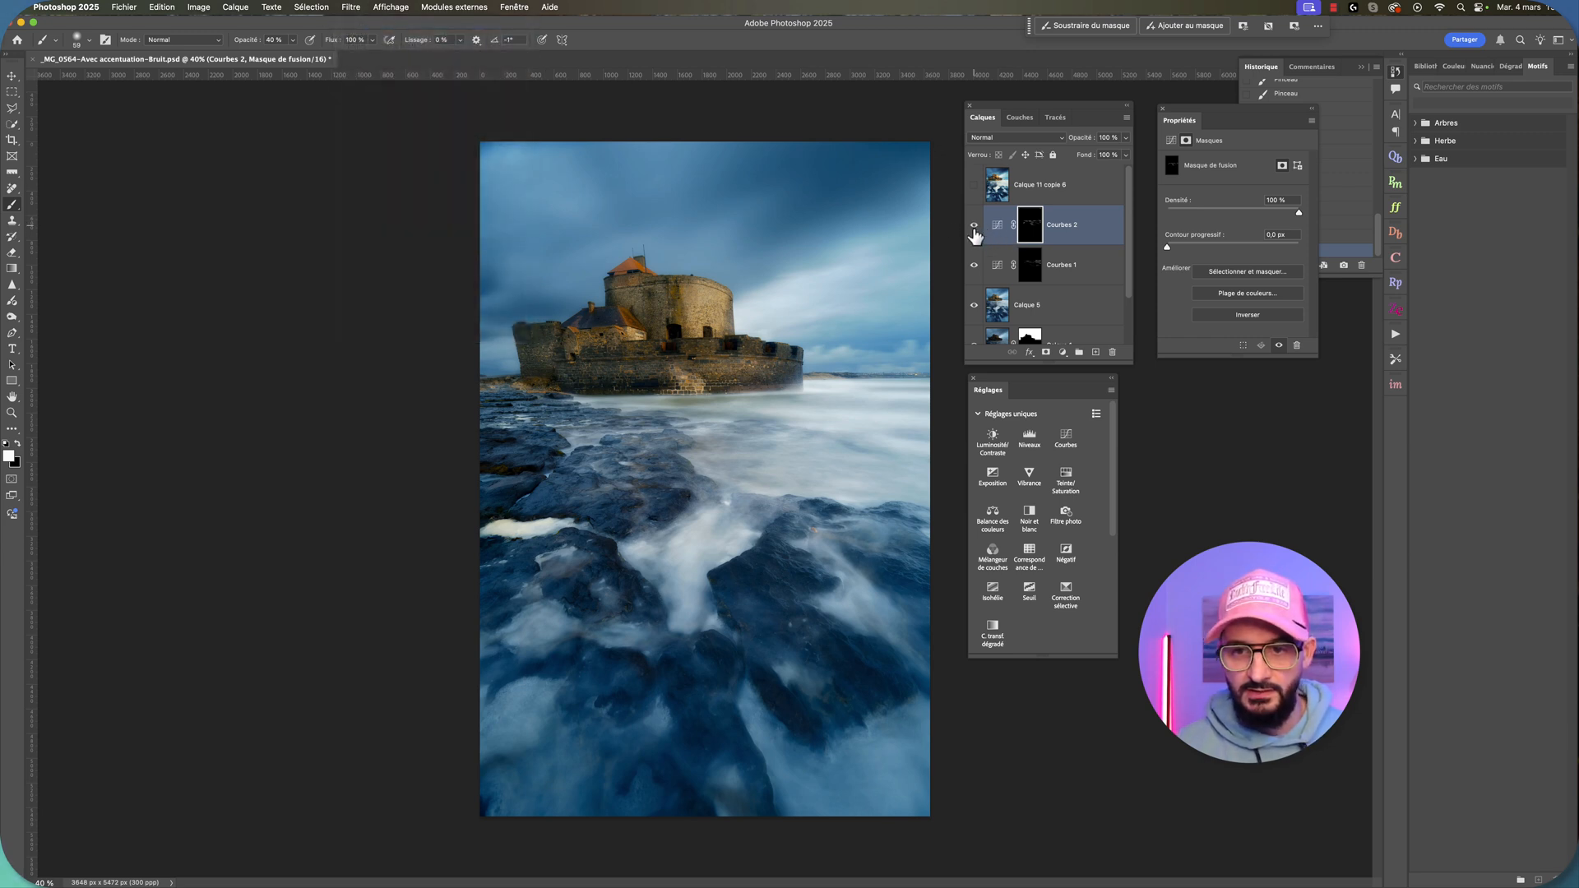
Step: Compare the image without and with both Curves layers, and inspect the darkening and brightening curves
{"action": "left_click", "coordinate": [974, 226]}
{"action": "left_click", "coordinate": [974, 265]}
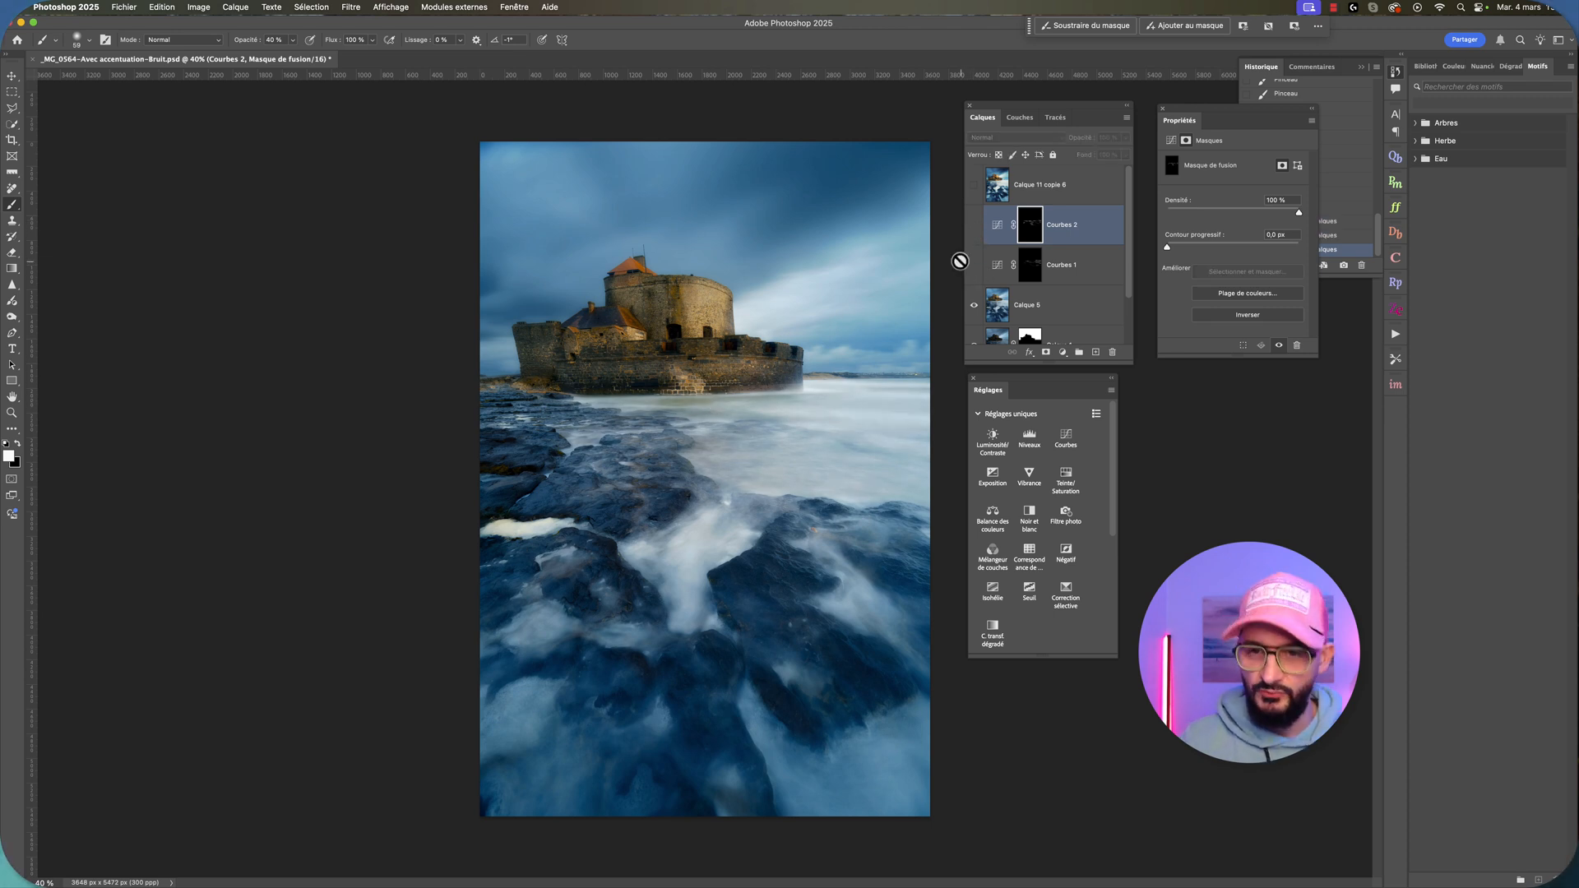
{"action": "left_click", "coordinate": [974, 225]}
{"action": "left_click", "coordinate": [974, 265]}
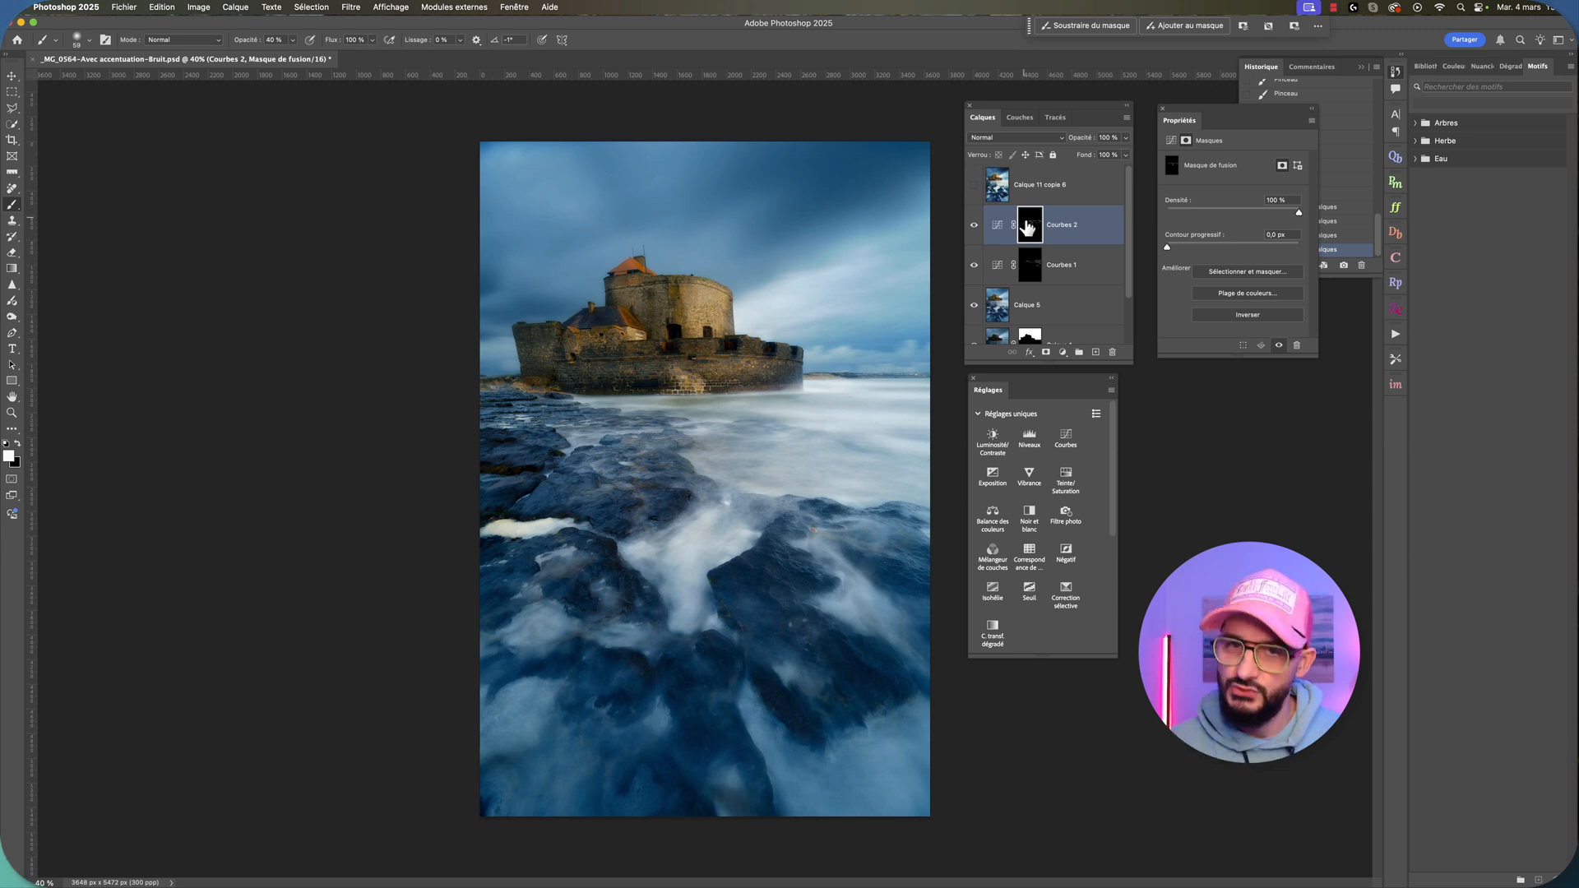
{"action": "left_click", "coordinate": [997, 229]}
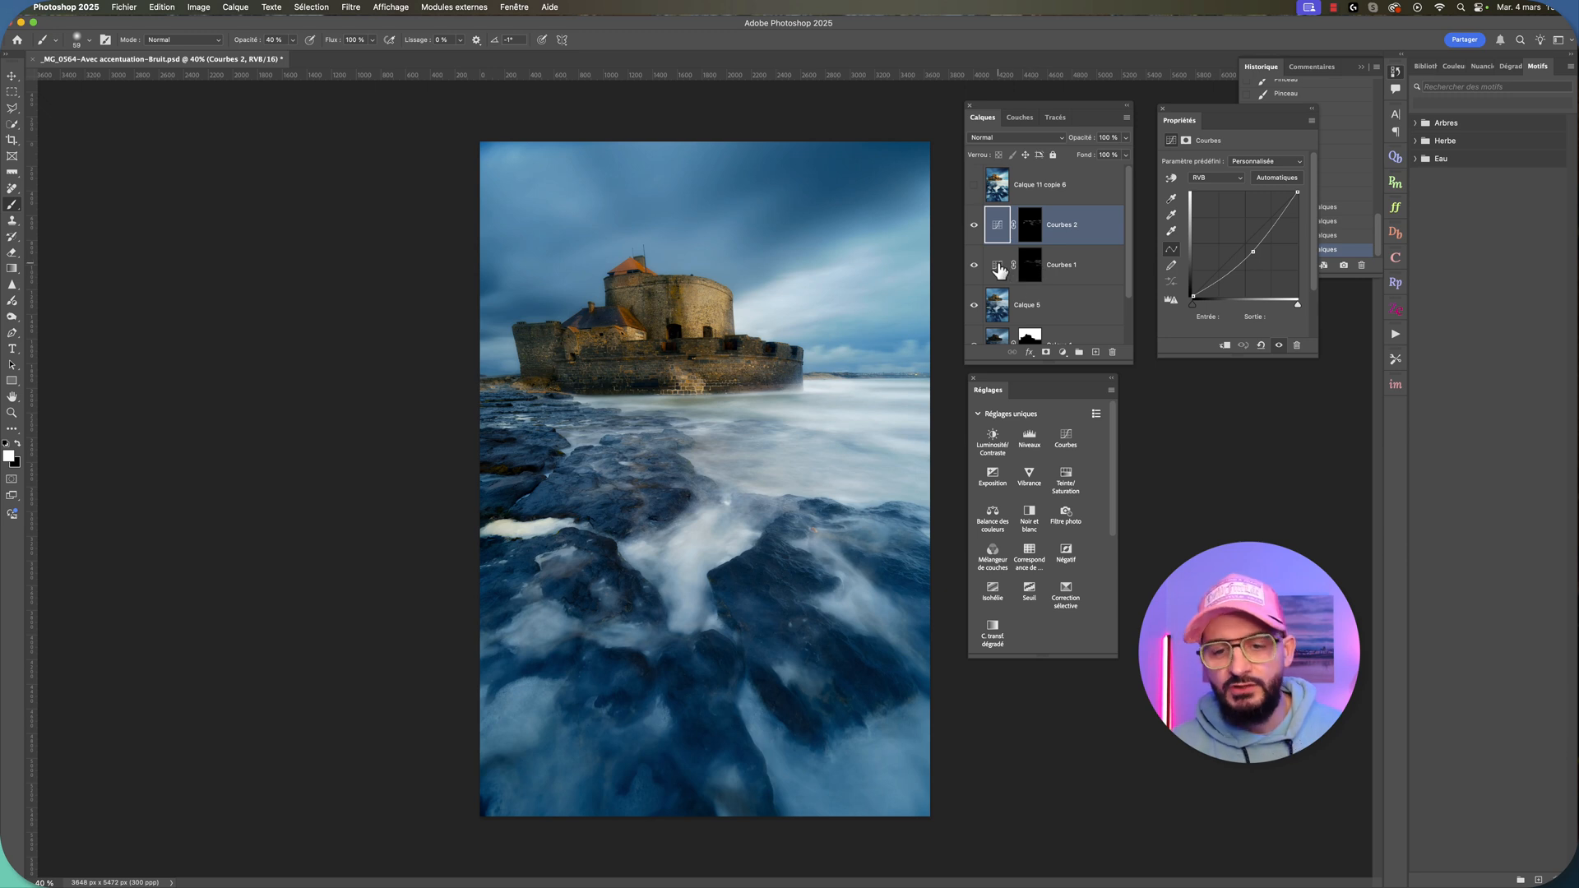
{"action": "left_click", "coordinate": [996, 268]}
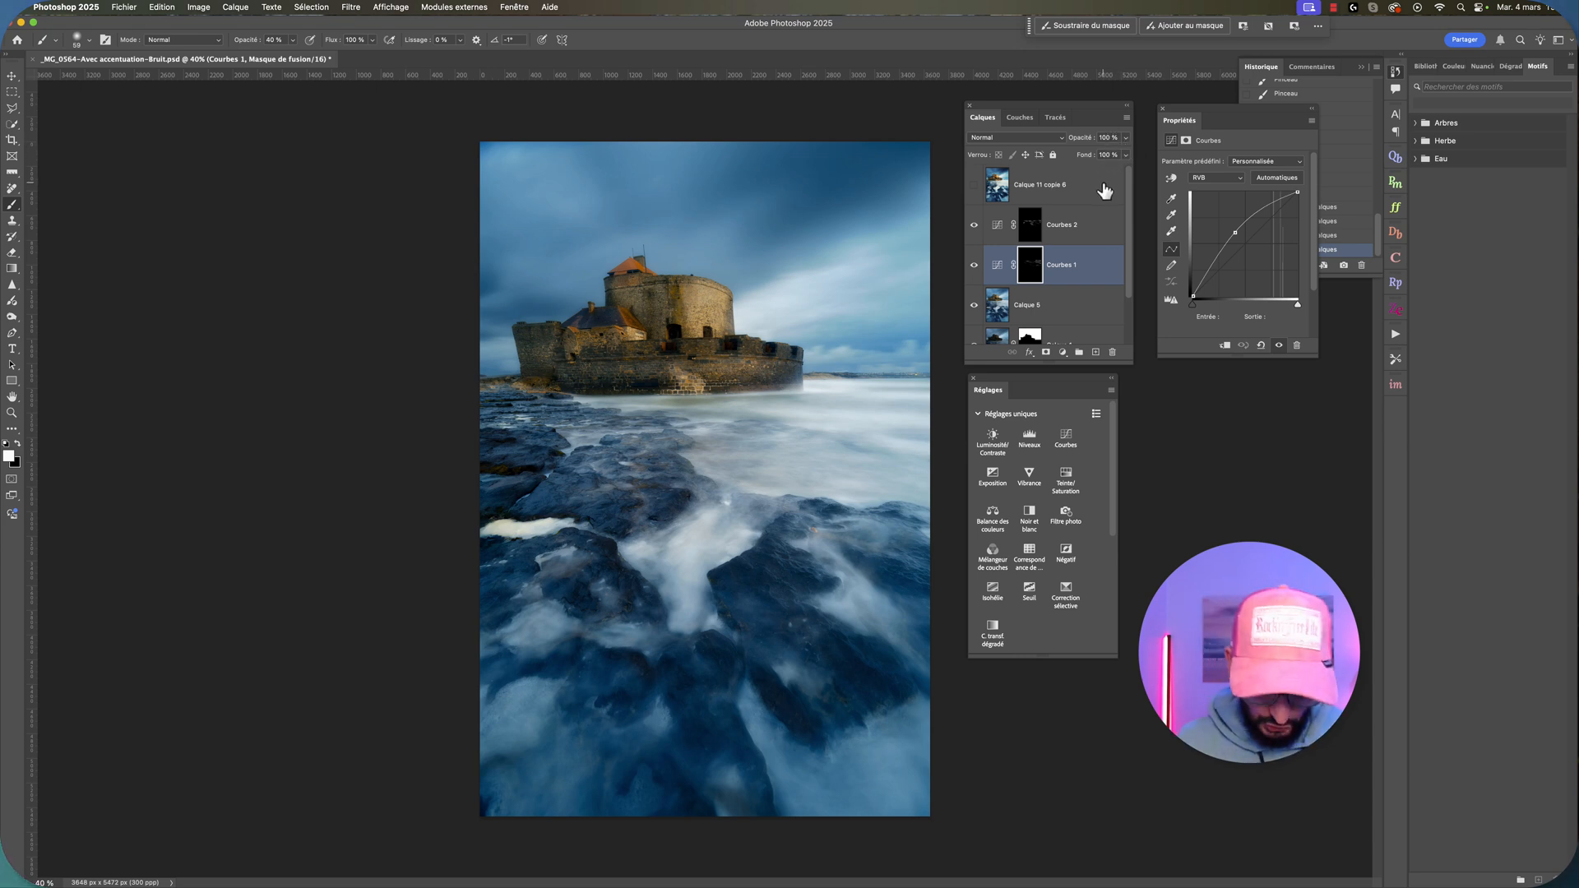
Step: Duplicate the Courbes 1 layer, delete the copy, and slightly adjust the midtone point of the Courbes 1 curve
{"action": "key", "text": "super+j"}
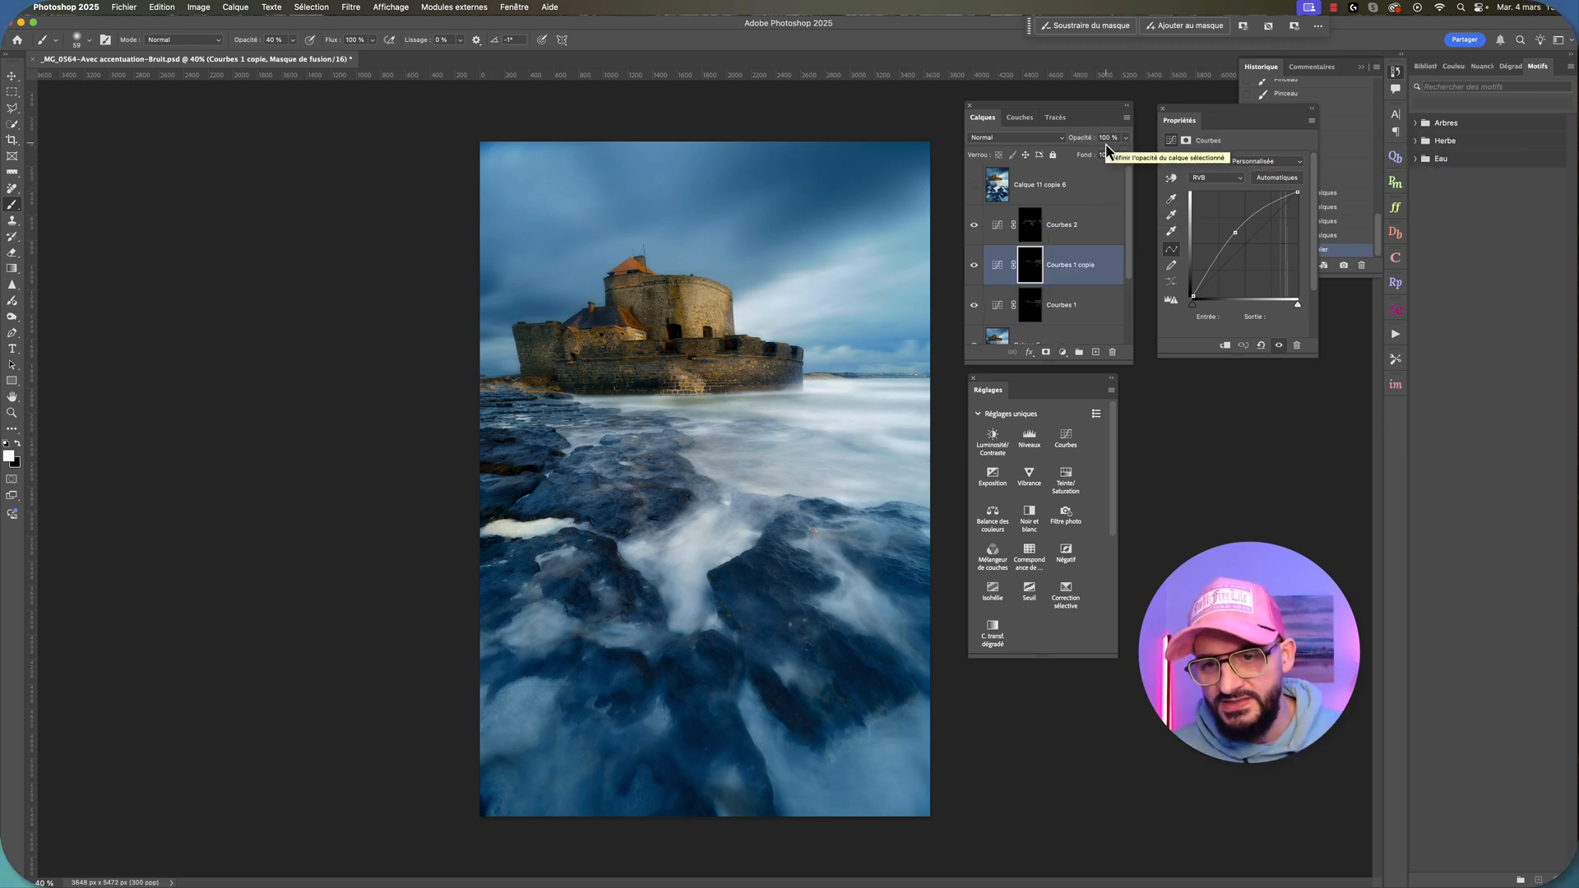
{"action": "key", "text": "BackSpace"}
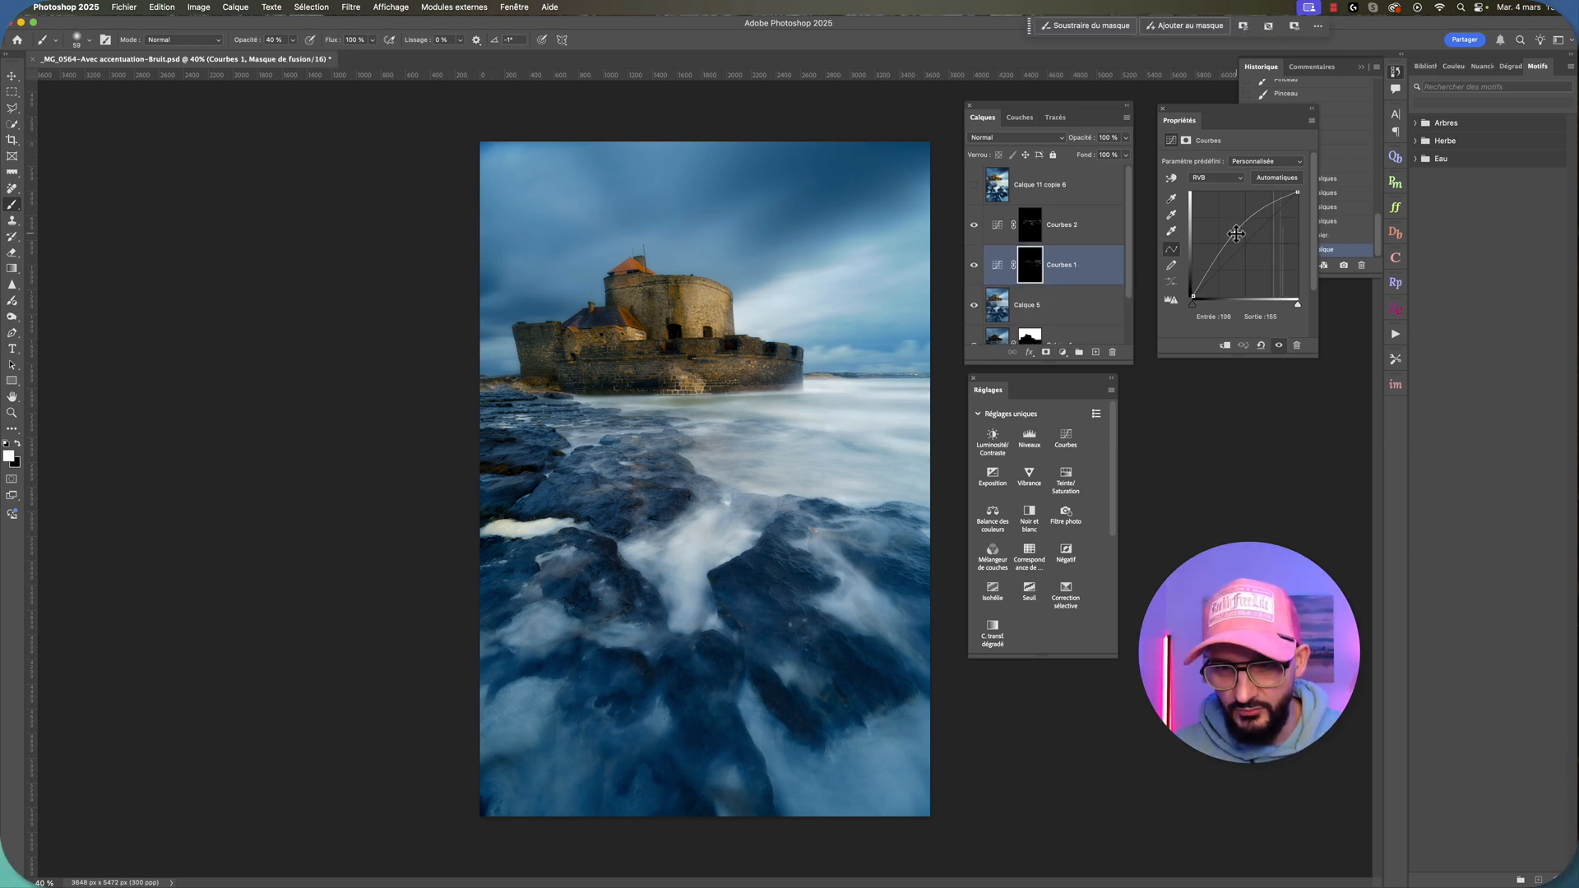
{"action": "mouse_move", "coordinate": [1235, 233]}
{"action": "left_mouse_down"}
{"action": "mouse_move", "coordinate": [1222, 227]}
{"action": "mouse_move", "coordinate": [1237, 236]}
{"action": "left_mouse_up"}
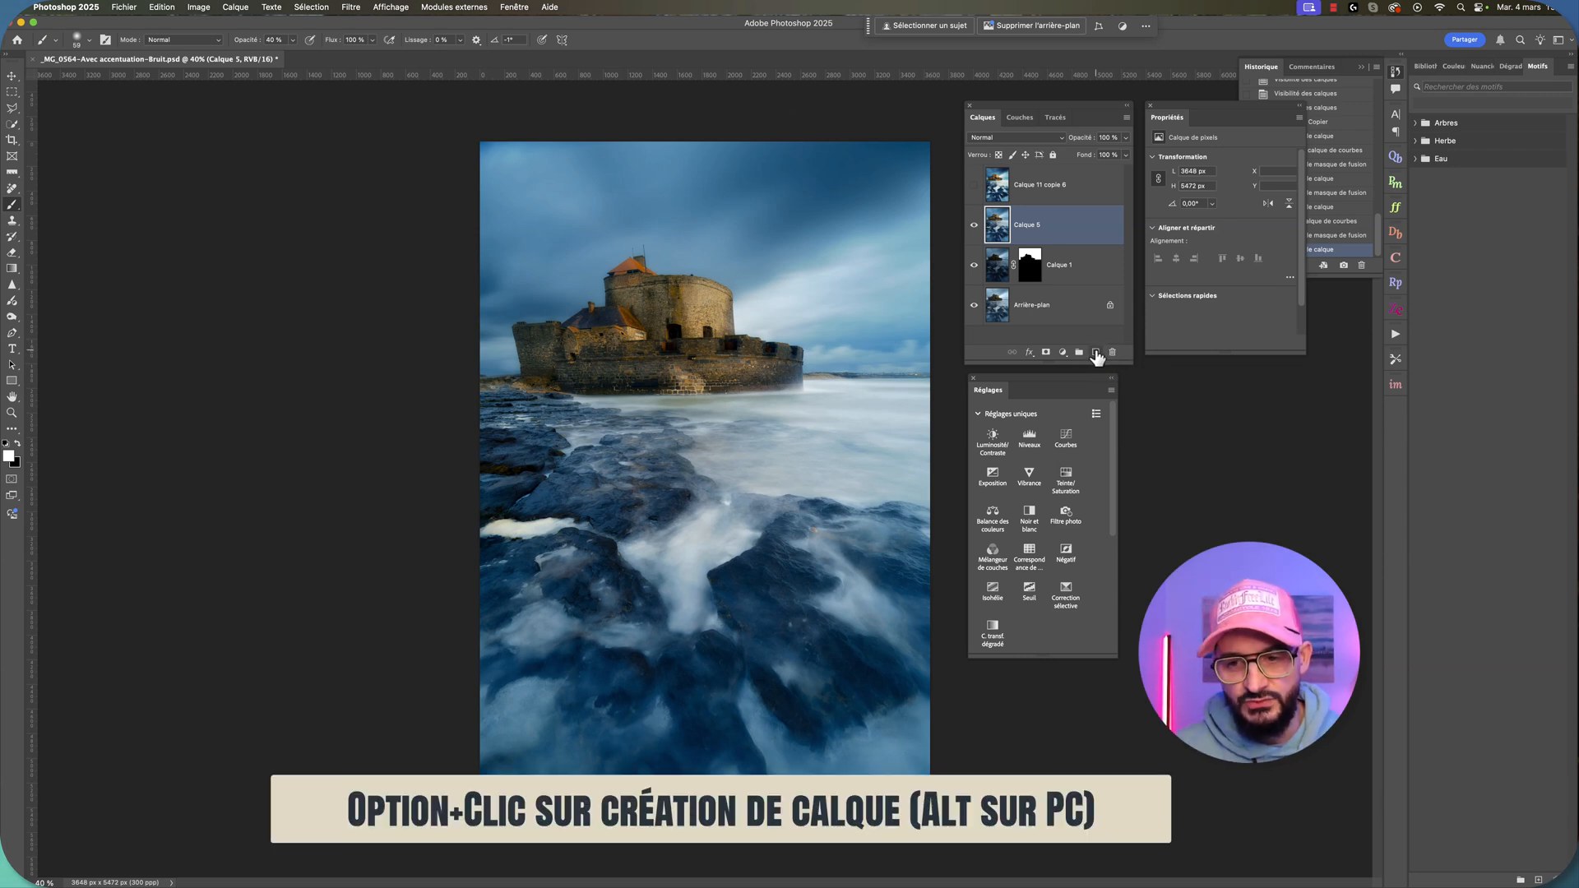
Step: Create a new layer above Calque 5 in Lumière tamisée mode, filled with the neutral 50% gray
{"action": "left_click", "coordinate": [1096, 353], "text": "alt"}
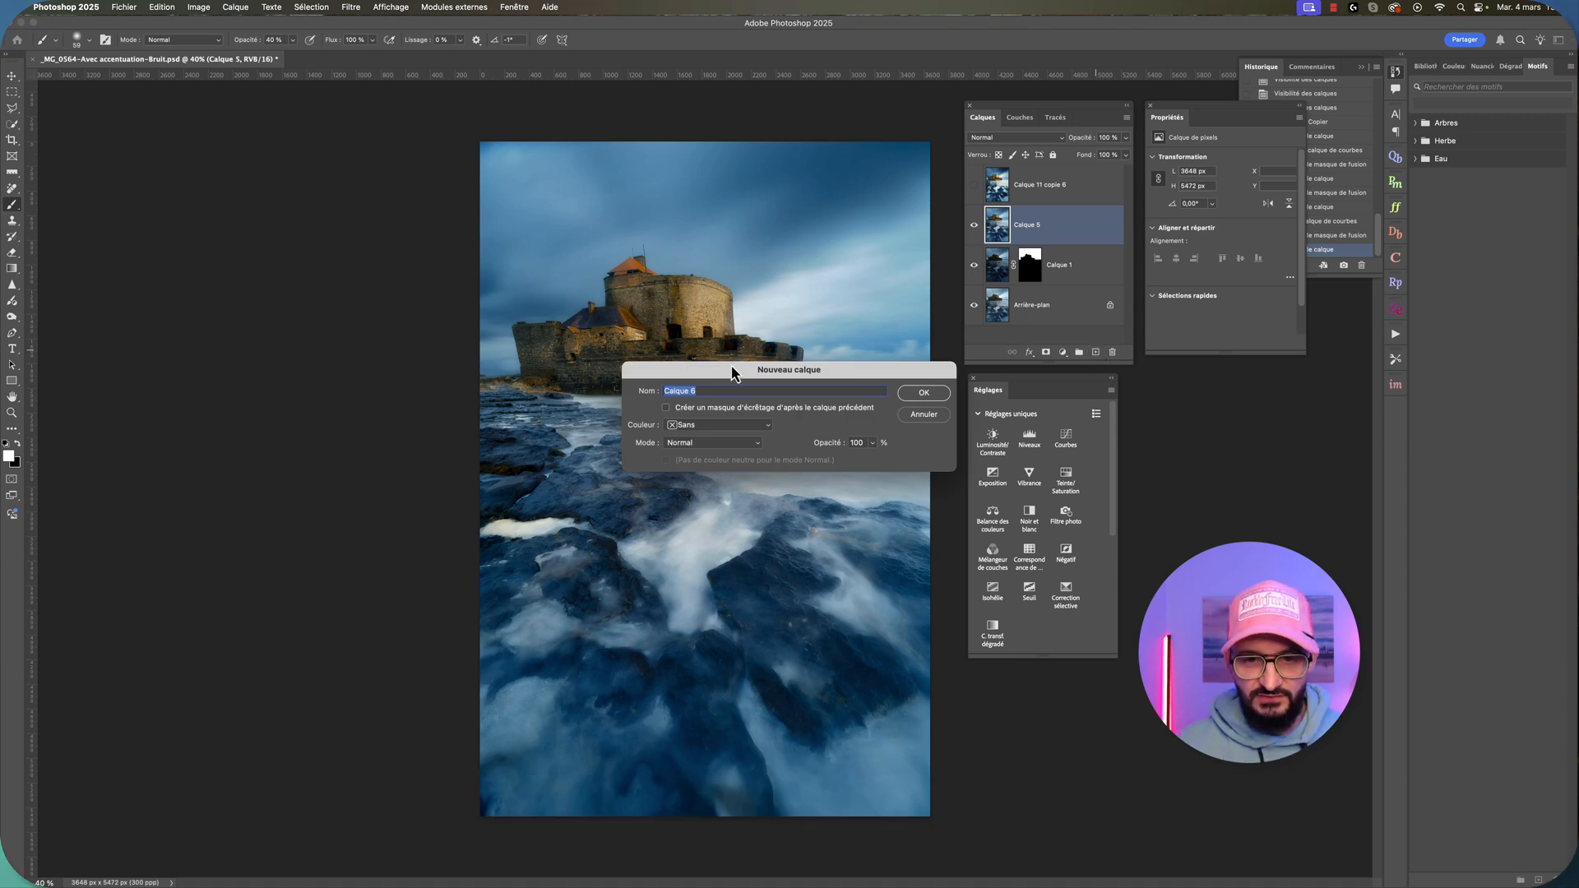
{"action": "left_click", "coordinate": [755, 445]}
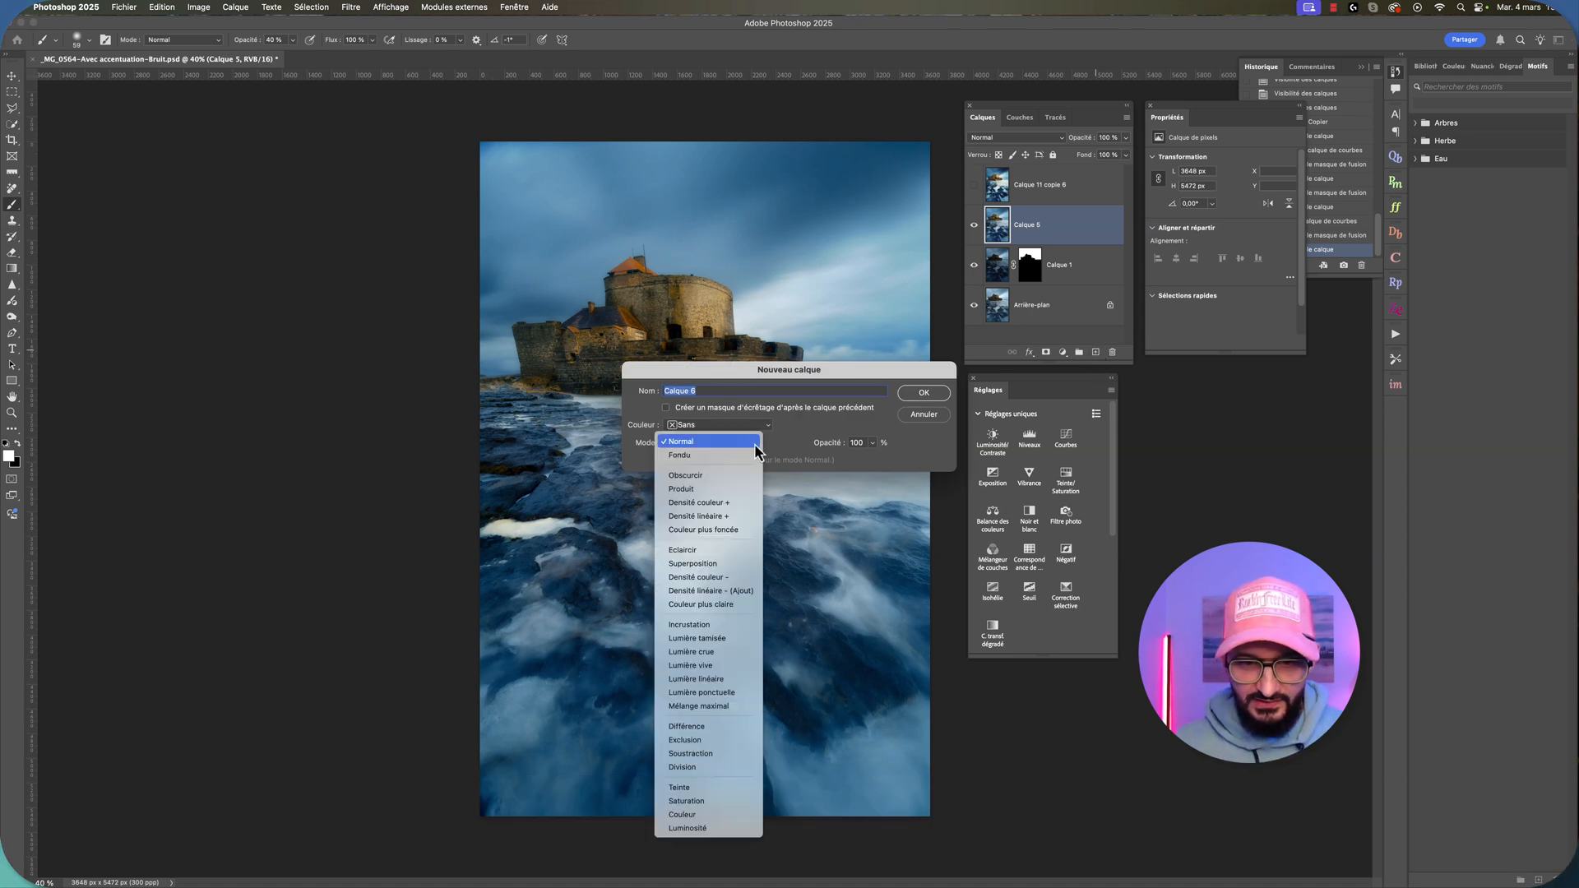
{"action": "left_click", "coordinate": [720, 640]}
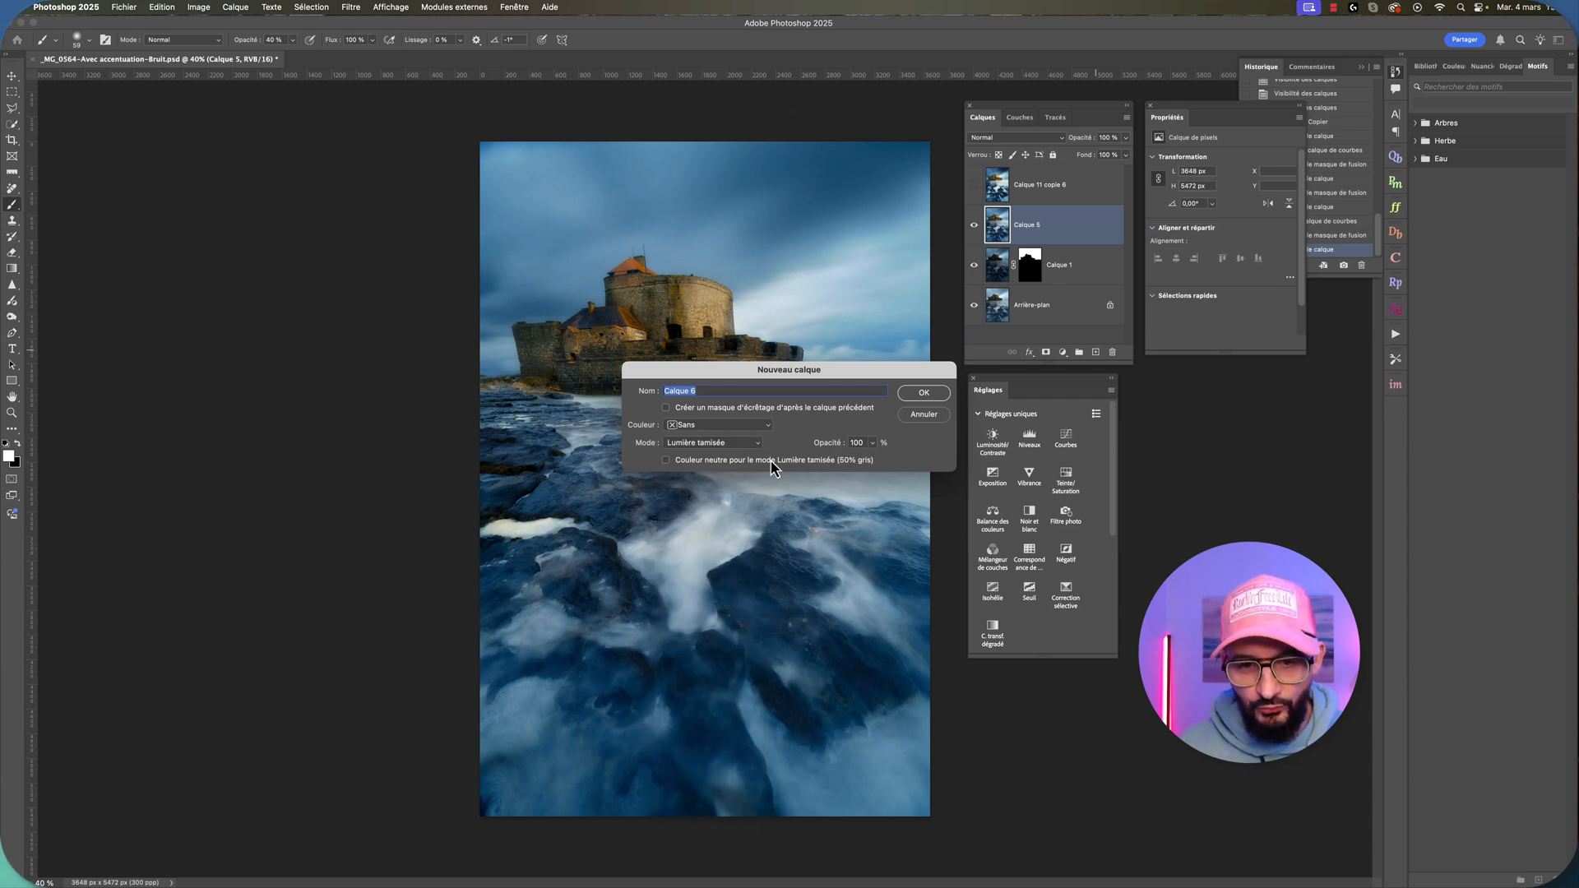
{"action": "left_click", "coordinate": [667, 460]}
{"action": "left_click", "coordinate": [935, 395]}
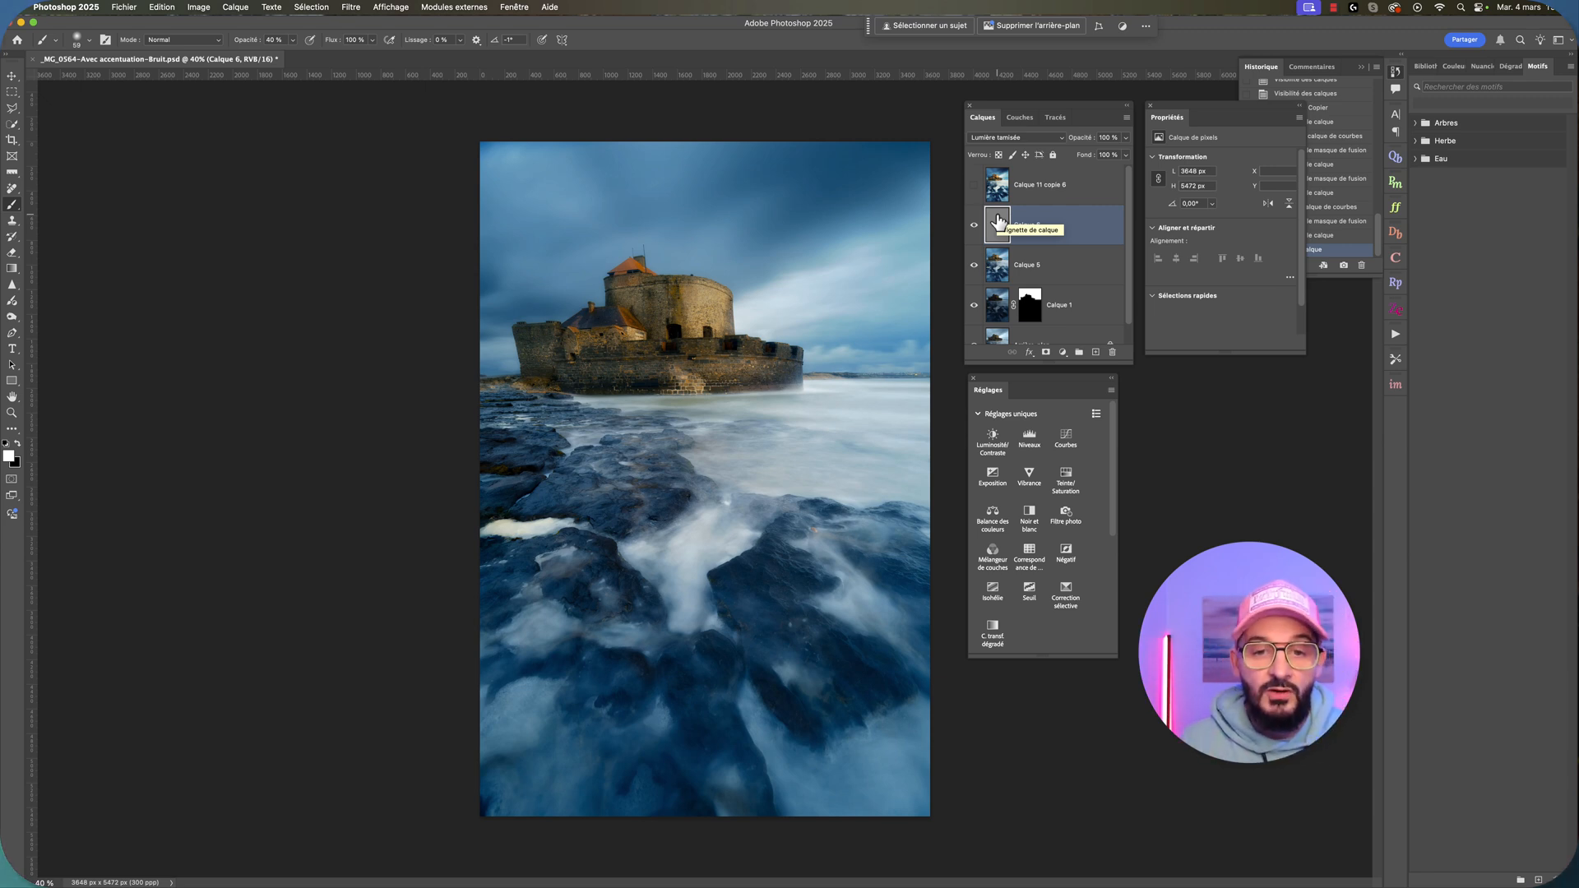
Step: Switch Calque 6 to Normal blending to view its gray fill, and restore the Lumière tamisée mode
{"action": "left_click", "coordinate": [1034, 142]}
{"action": "left_click", "coordinate": [1001, 28]}
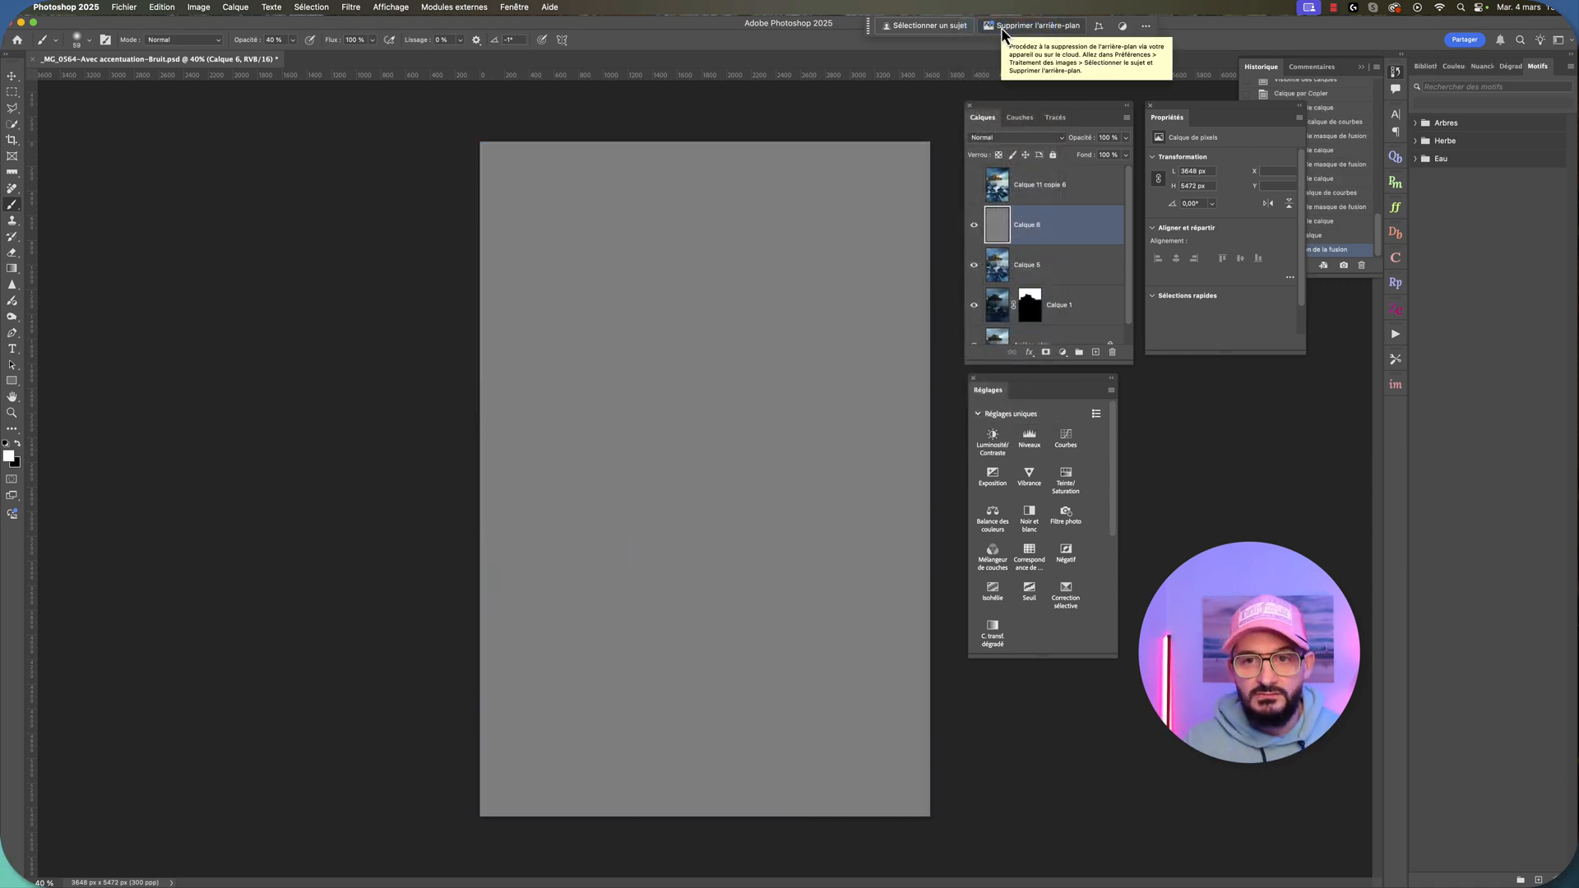
{"action": "left_click", "coordinate": [1020, 137]}
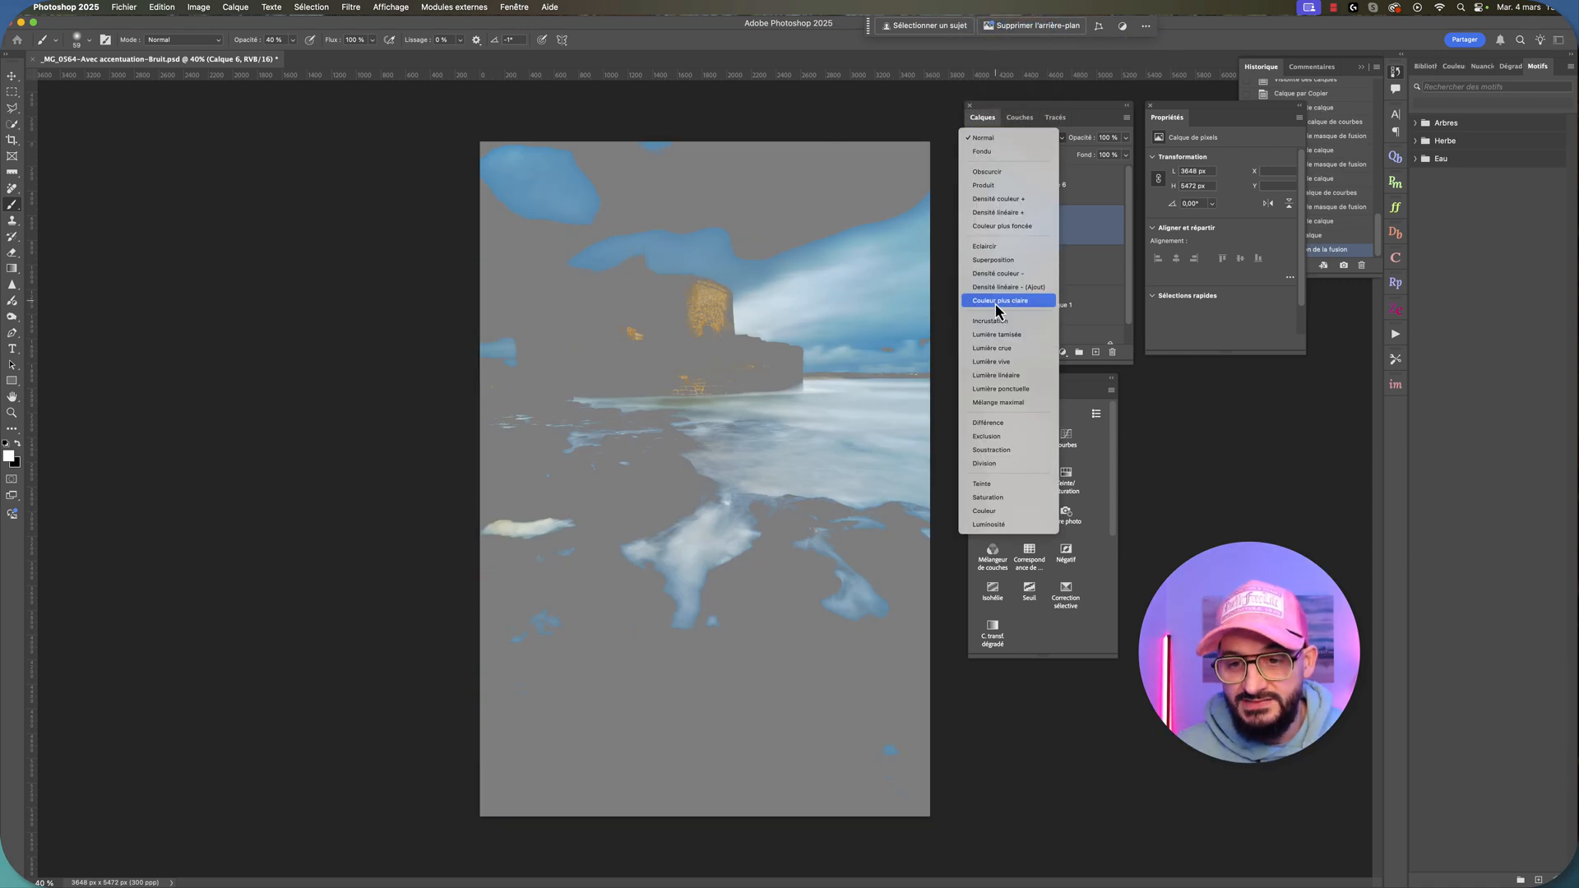
{"action": "left_click", "coordinate": [1013, 336]}
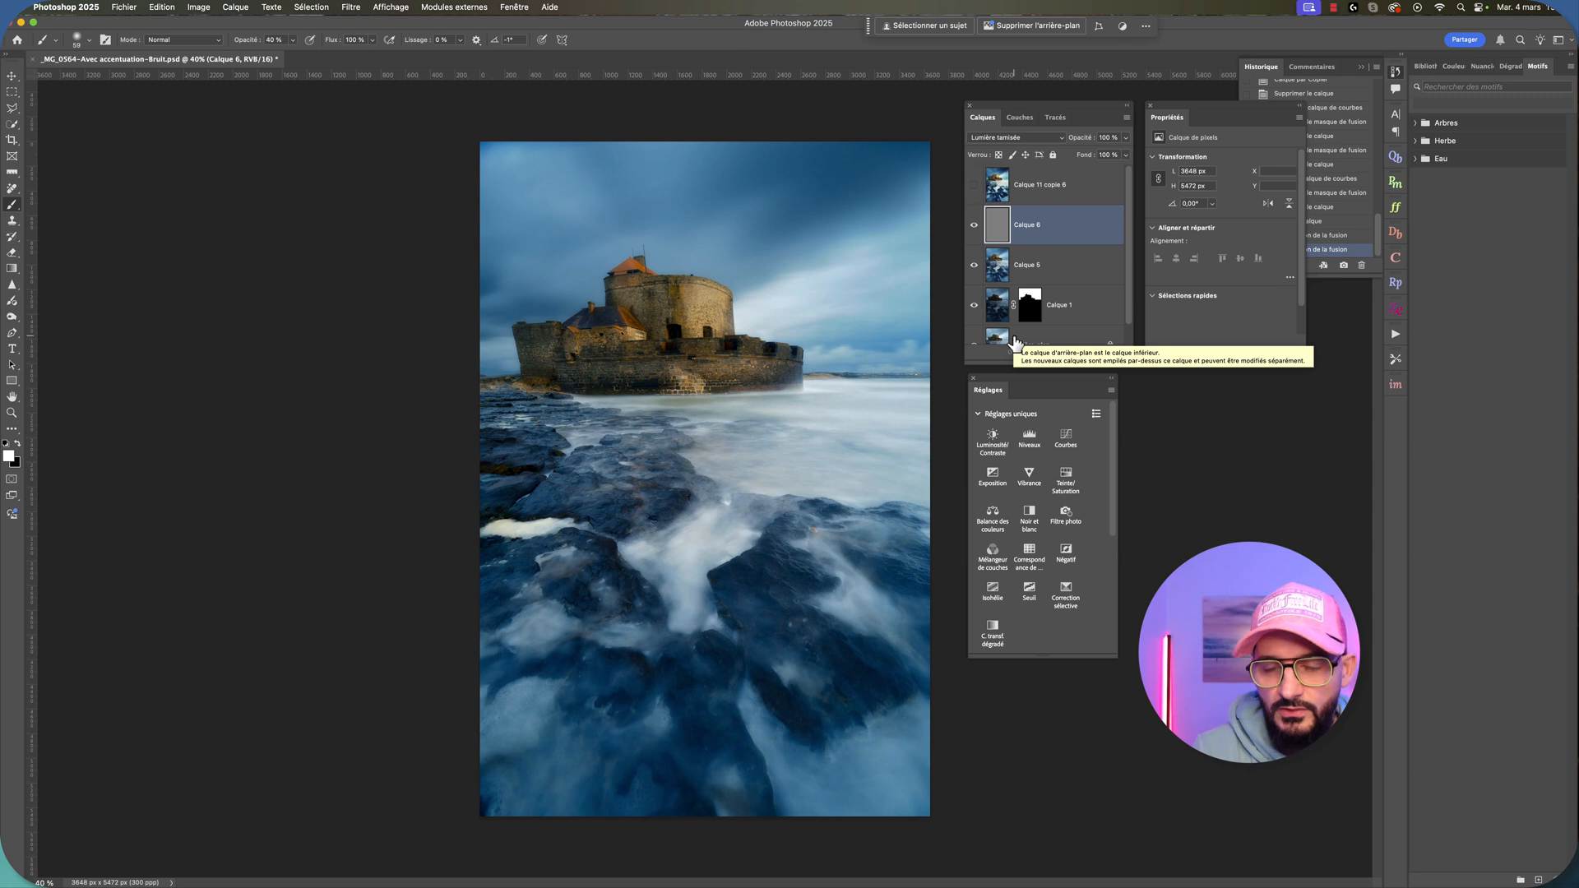
Step: Try the Incrustation blending mode on Calque 6 and return the layer to Lumière tamisée
{"action": "left_click", "coordinate": [1020, 137]}
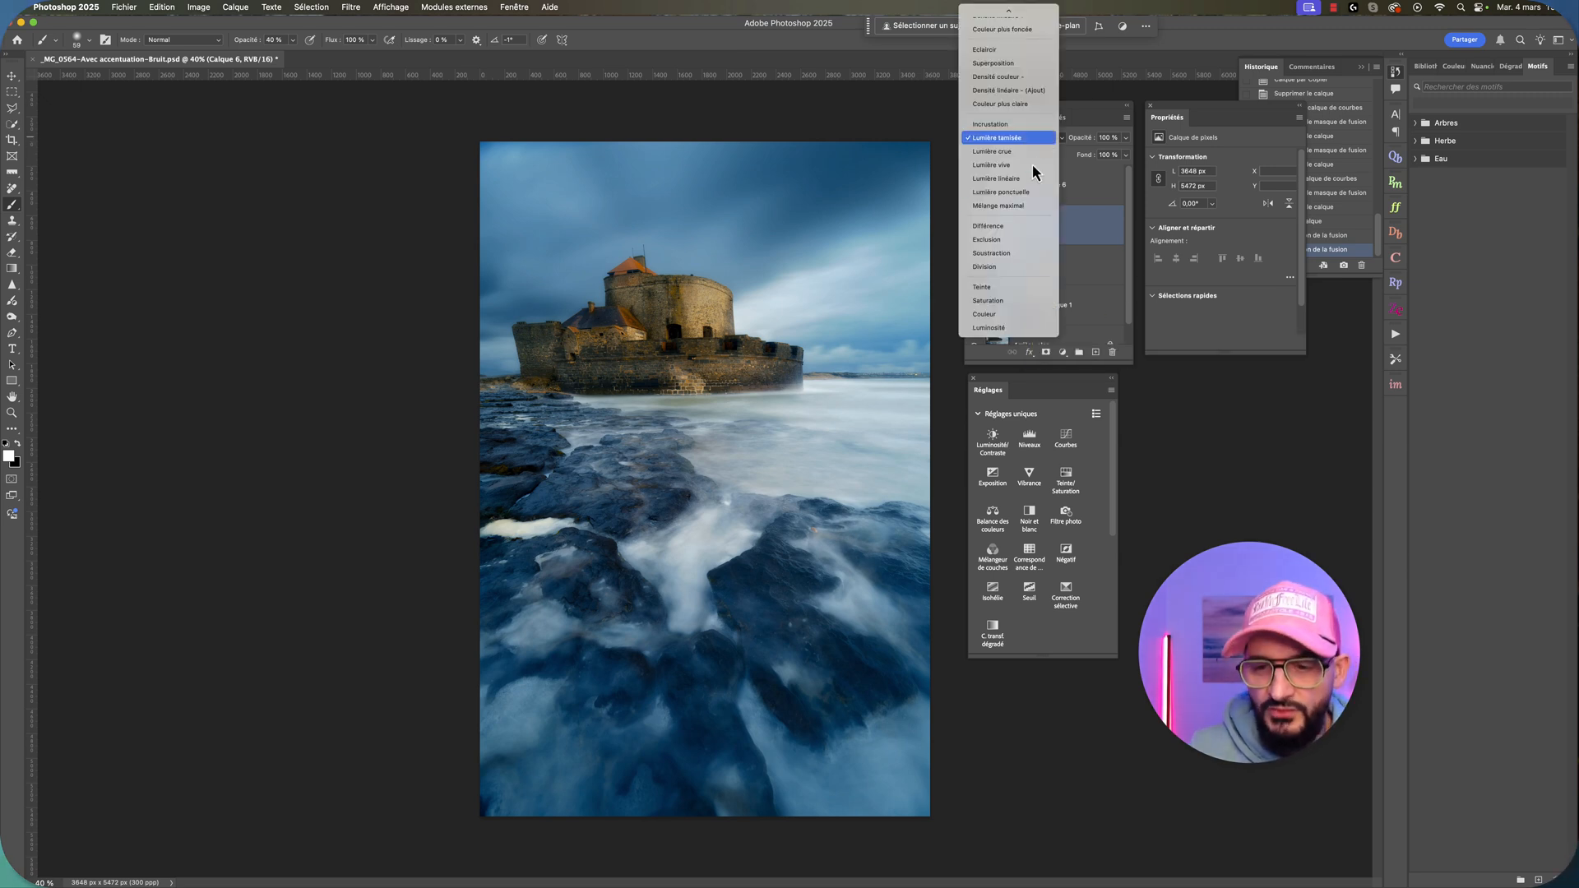
{"action": "left_click", "coordinate": [1013, 140]}
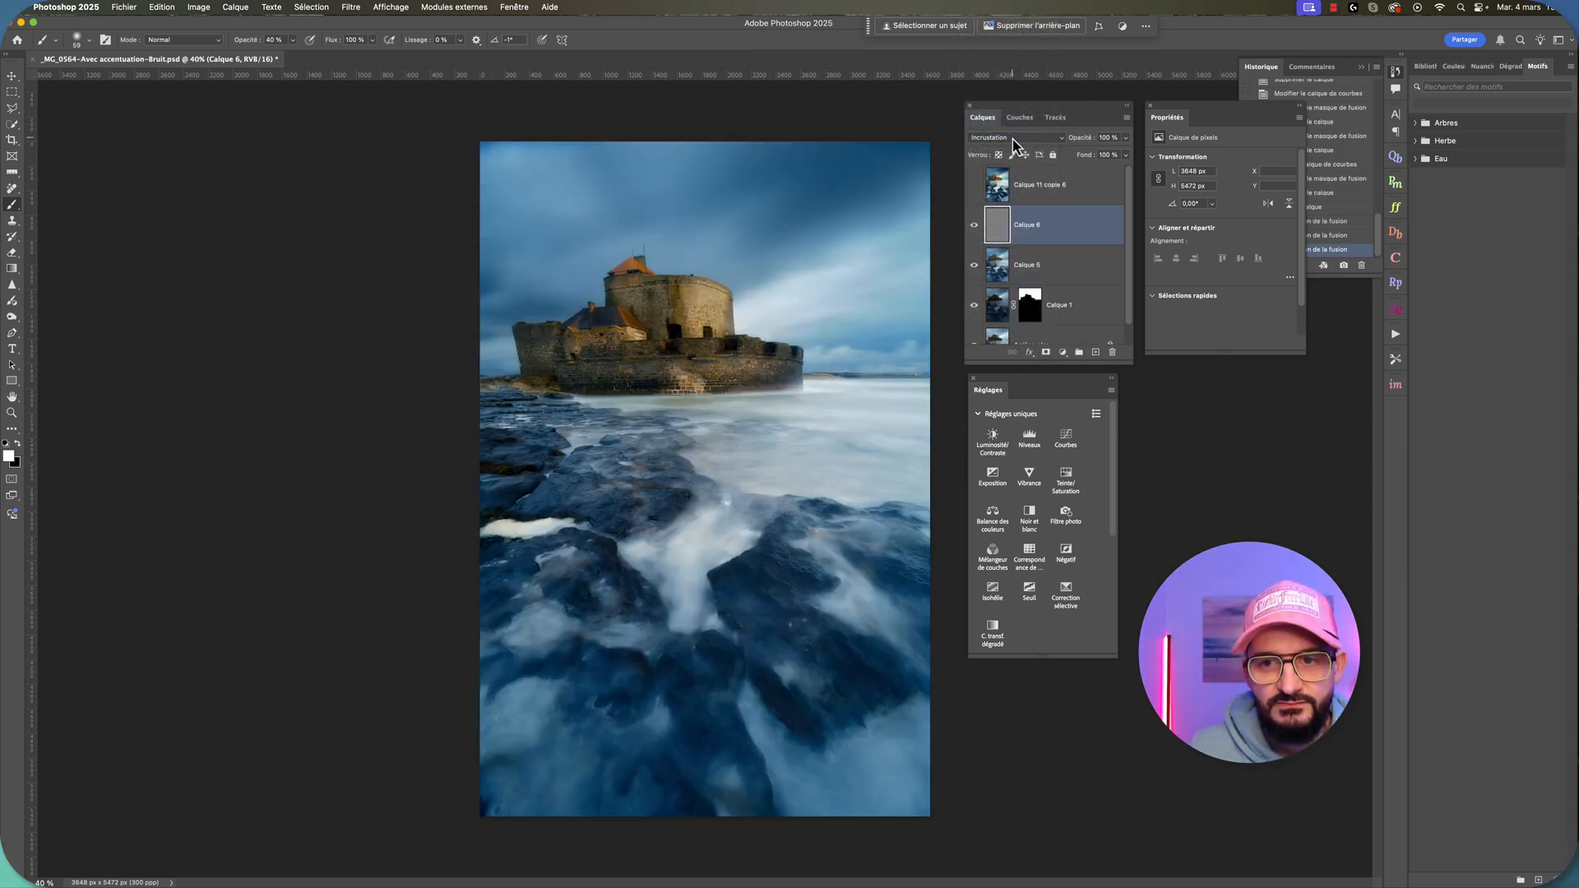
{"action": "left_click", "coordinate": [1017, 145]}
{"action": "left_click", "coordinate": [1018, 156]}
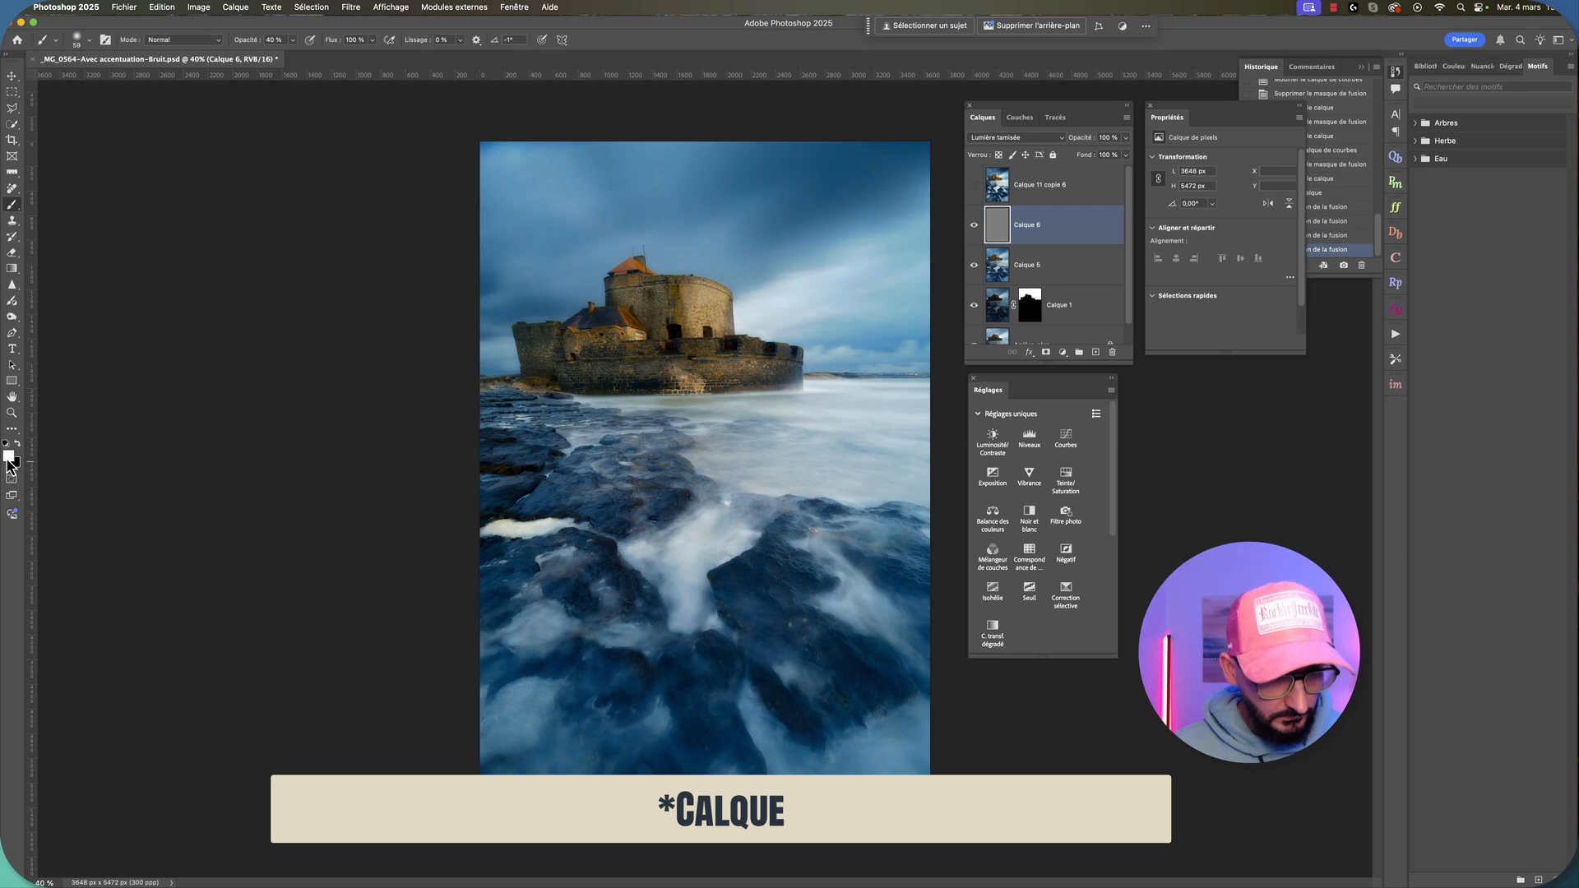
Step: Set the brush opacity to 100% and its flow to 9%
{"action": "left_click", "coordinate": [293, 40]}
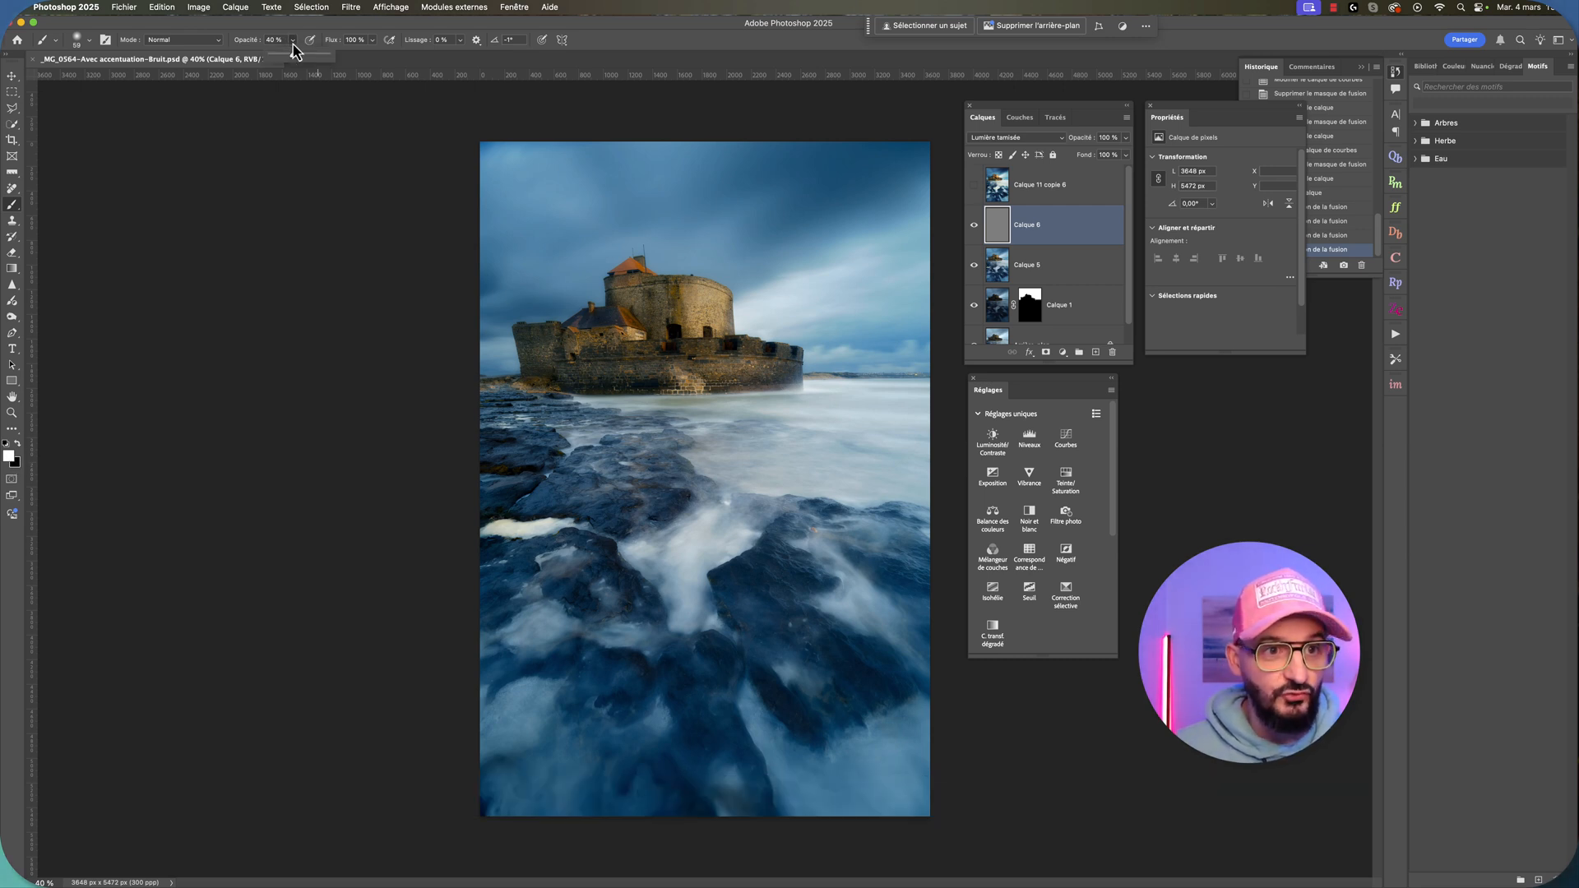
{"action": "left_click_drag", "start_coordinate": [293, 54], "coordinate": [277, 57]}
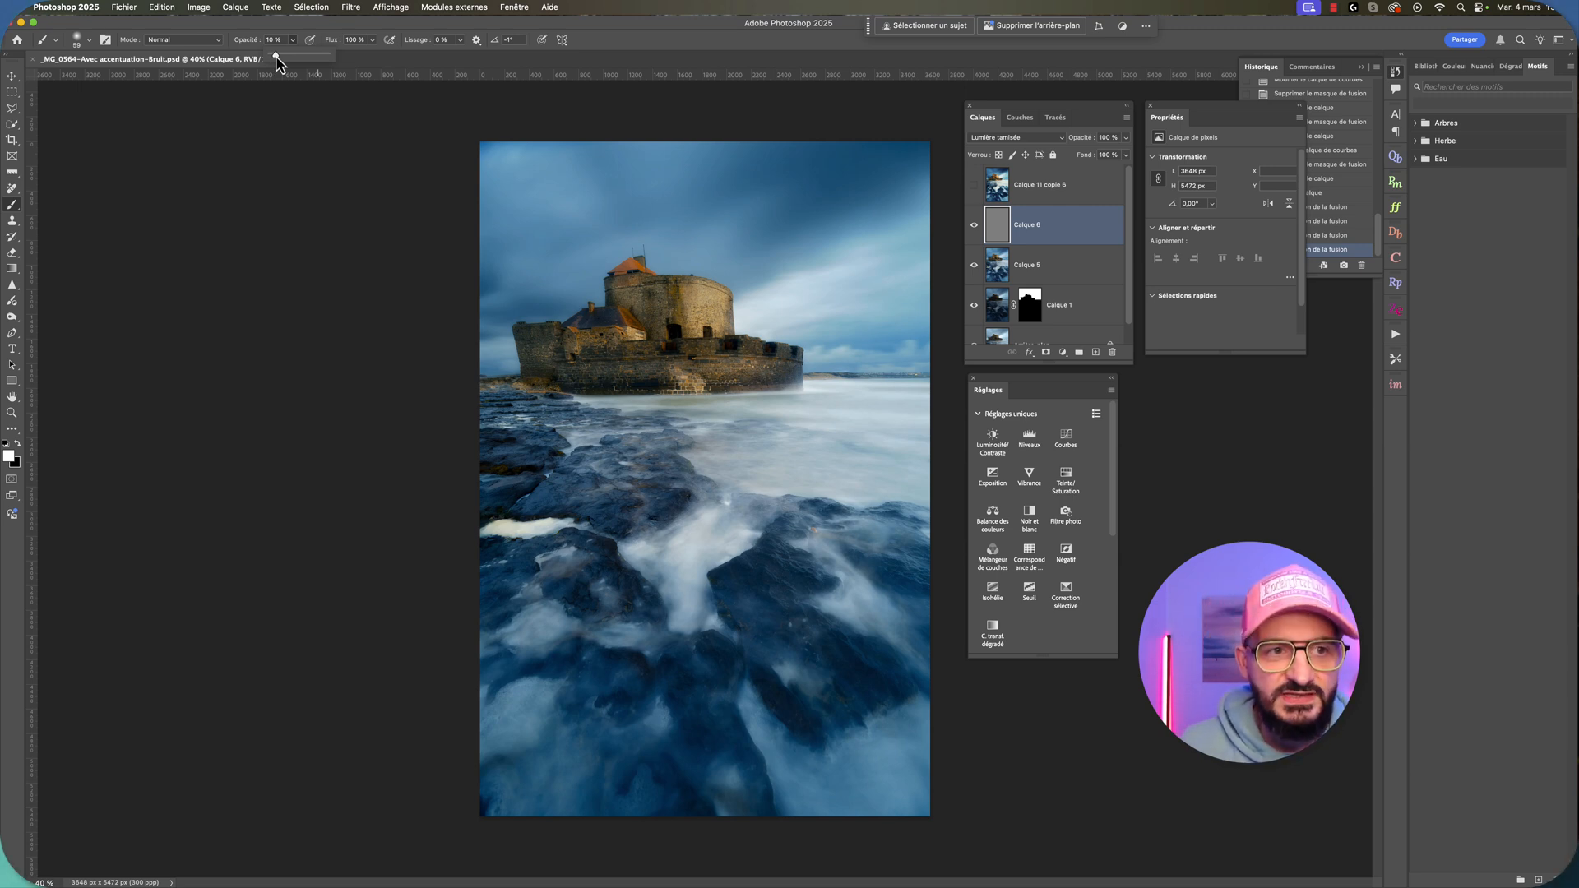
{"action": "left_click_drag", "start_coordinate": [280, 56], "coordinate": [337, 58]}
{"action": "left_click", "coordinate": [372, 42]}
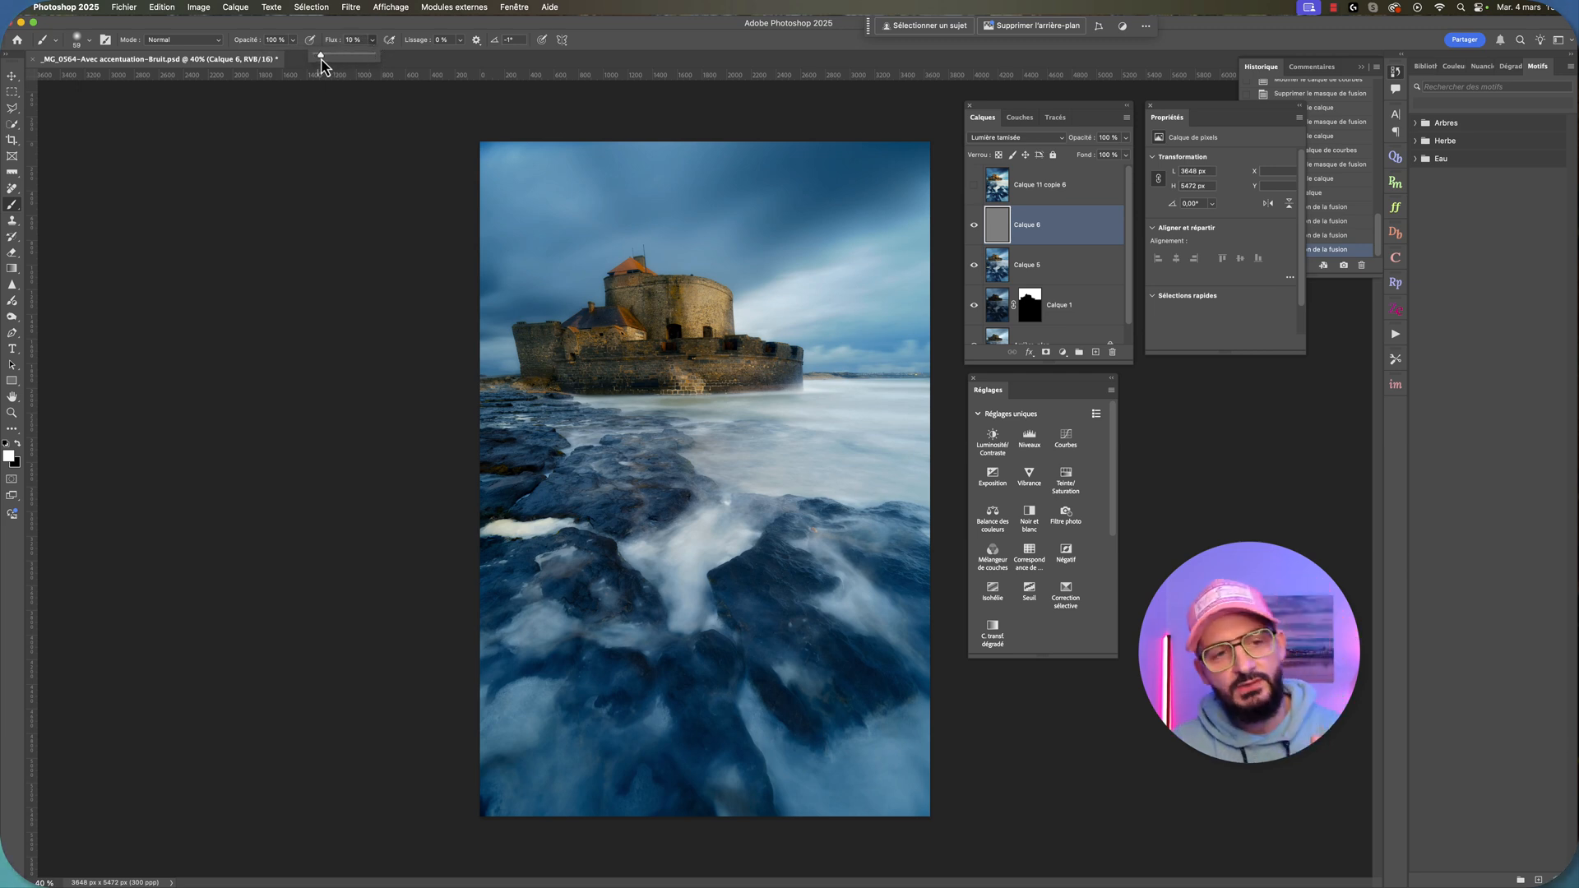
{"action": "left_click_drag", "start_coordinate": [321, 65], "coordinate": [321, 64]}
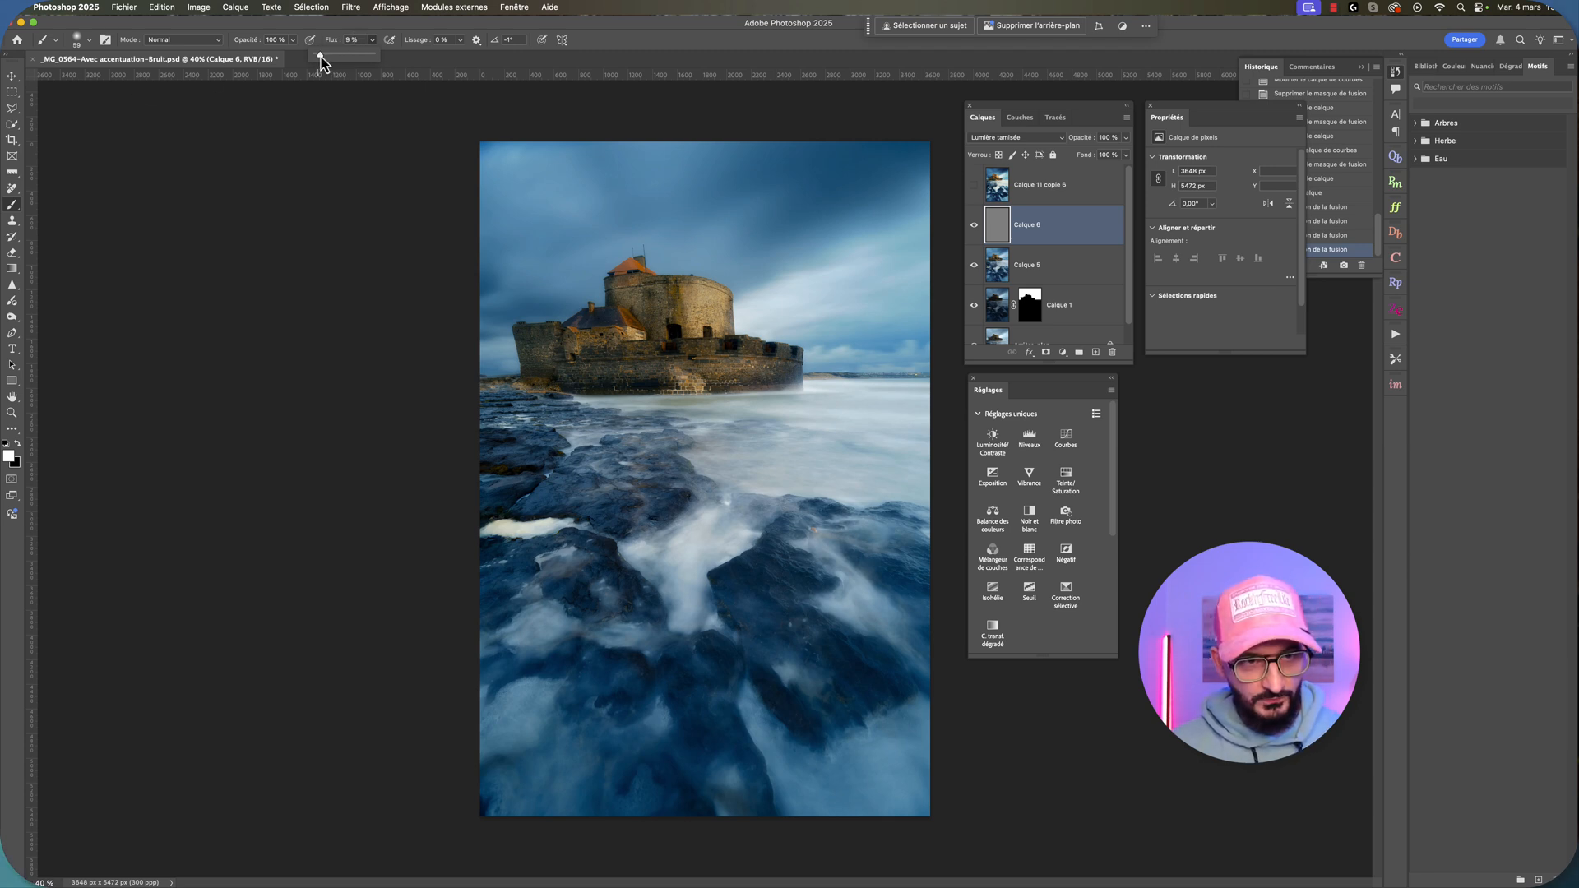
Step: Enlarge the soft round brush and paint white highlights on Calque 6 across the water beside and below the fort
{"action": "left_click", "coordinate": [89, 40]}
{"action": "left_click_drag", "start_coordinate": [101, 74], "coordinate": [112, 76]}
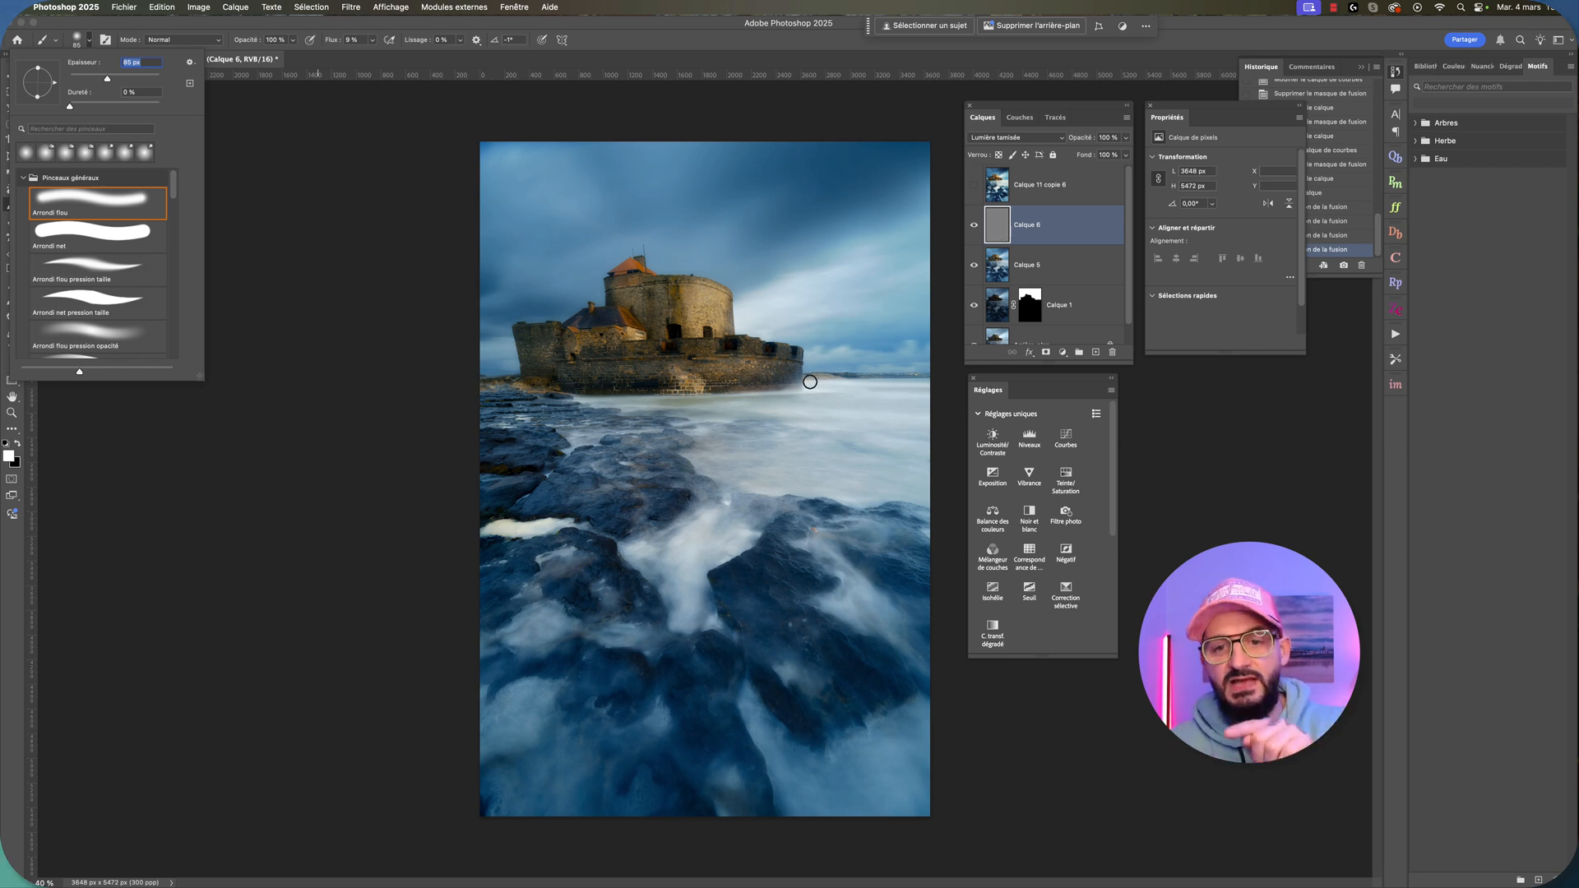
{"action": "mouse_move", "coordinate": [804, 381]}
{"action": "left_mouse_down"}
{"action": "mouse_move", "coordinate": [965, 397]}
{"action": "mouse_move", "coordinate": [860, 432]}
{"action": "mouse_move", "coordinate": [841, 418]}
{"action": "mouse_move", "coordinate": [934, 418]}
{"action": "mouse_move", "coordinate": [726, 411]}
{"action": "mouse_move", "coordinate": [892, 414]}
{"action": "mouse_move", "coordinate": [922, 421]}
{"action": "mouse_move", "coordinate": [776, 422]}
{"action": "mouse_move", "coordinate": [925, 441]}
{"action": "left_mouse_up"}
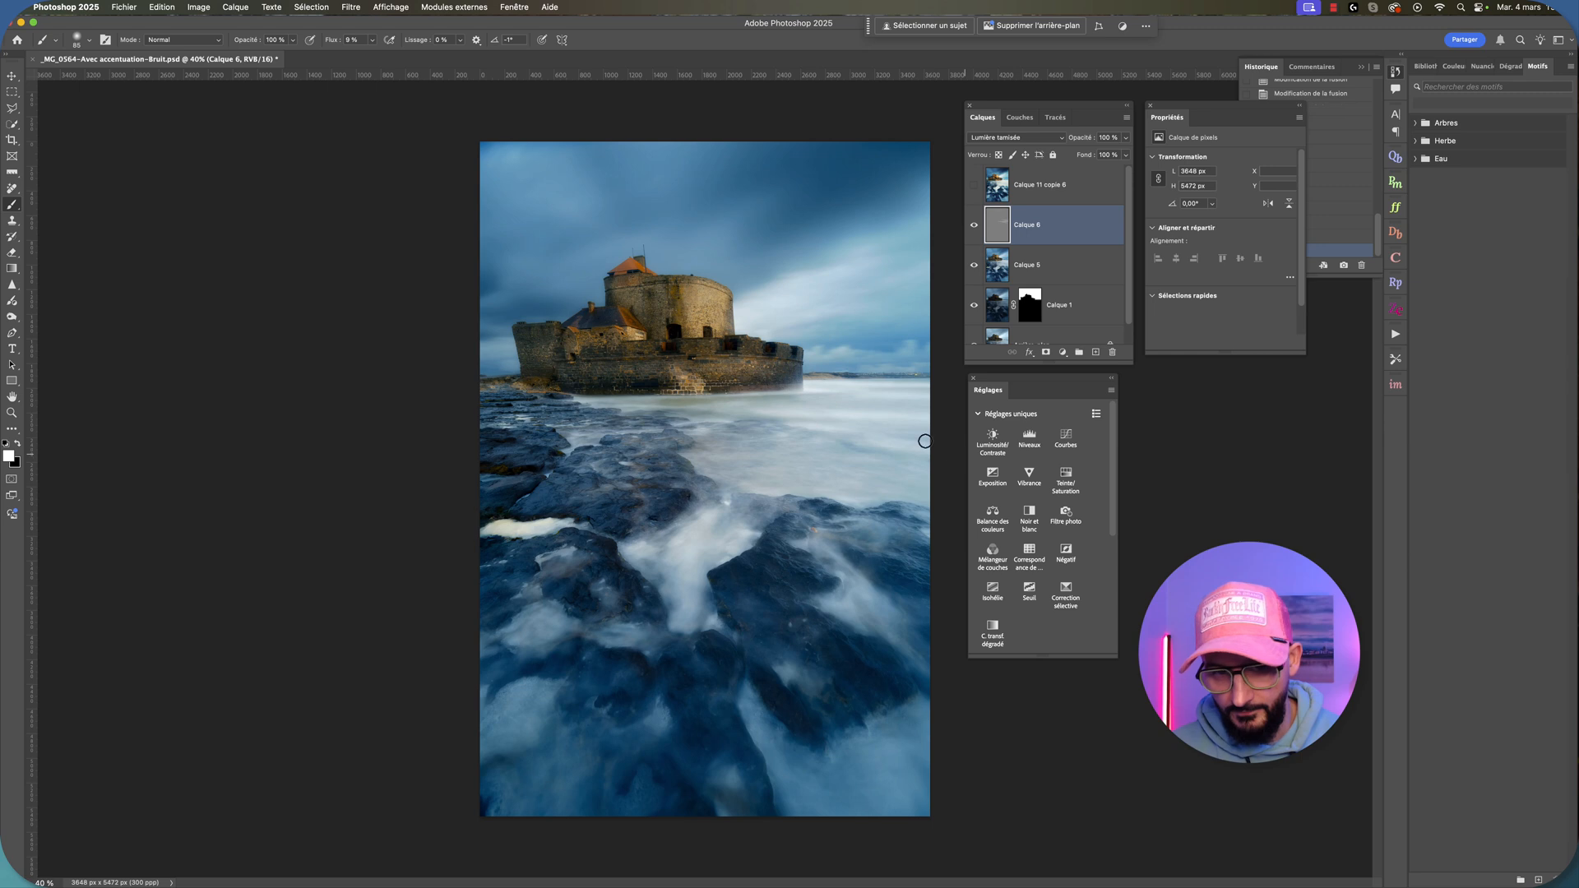
{"action": "left_click_drag", "start_coordinate": [610, 405], "coordinate": [654, 410]}
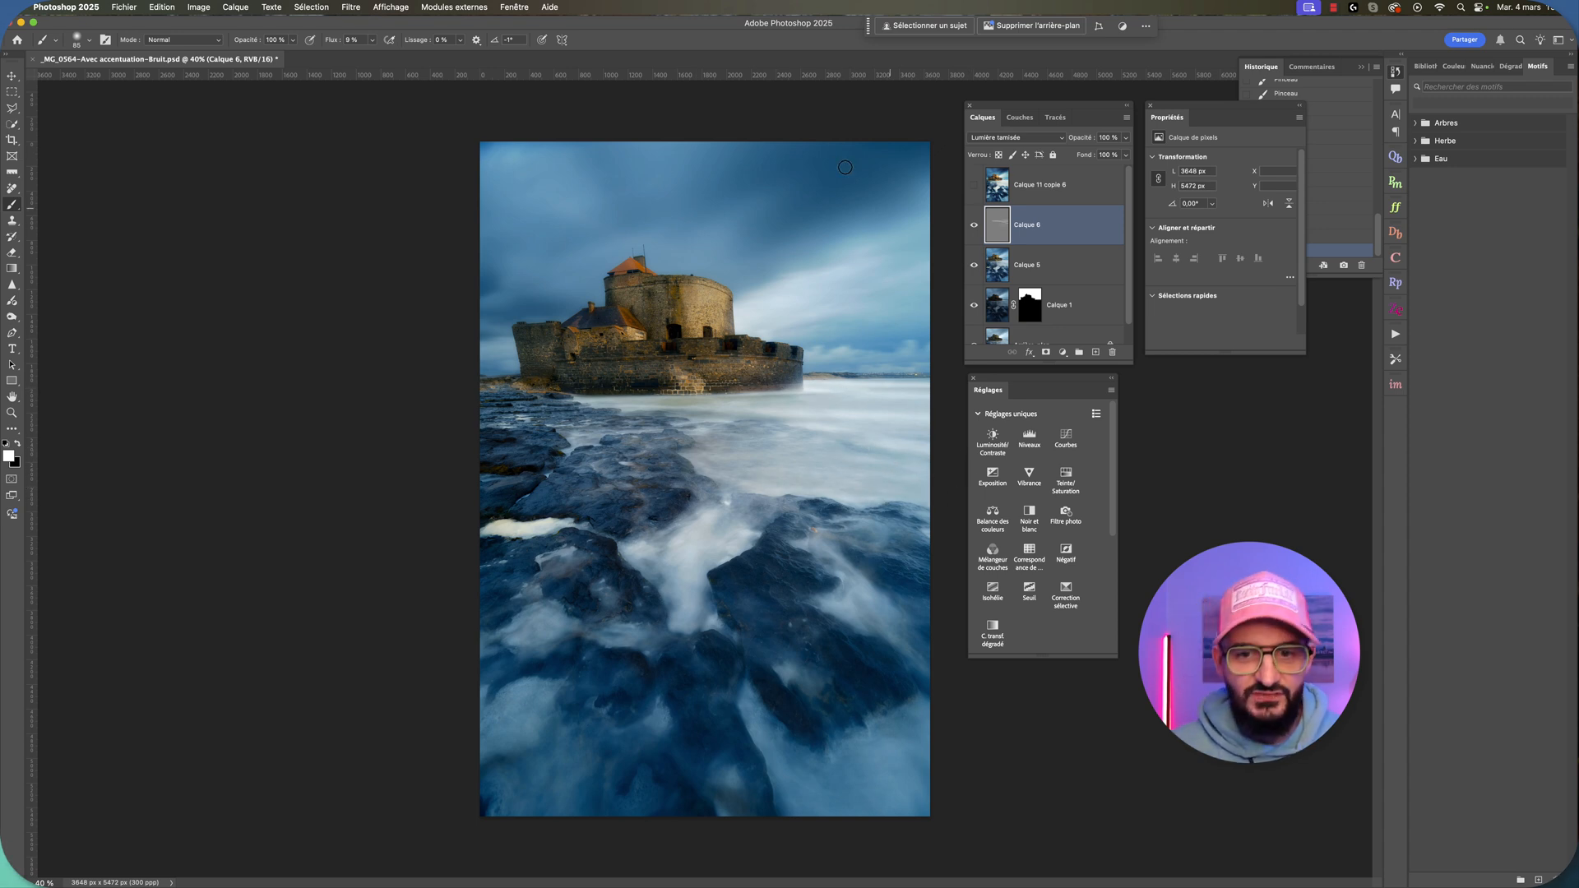
Step: Set the soft round brush size to 201 px and paint white highlights across the clouds on Calque 6
{"action": "left_click", "coordinate": [90, 40]}
{"action": "left_click", "coordinate": [135, 80]}
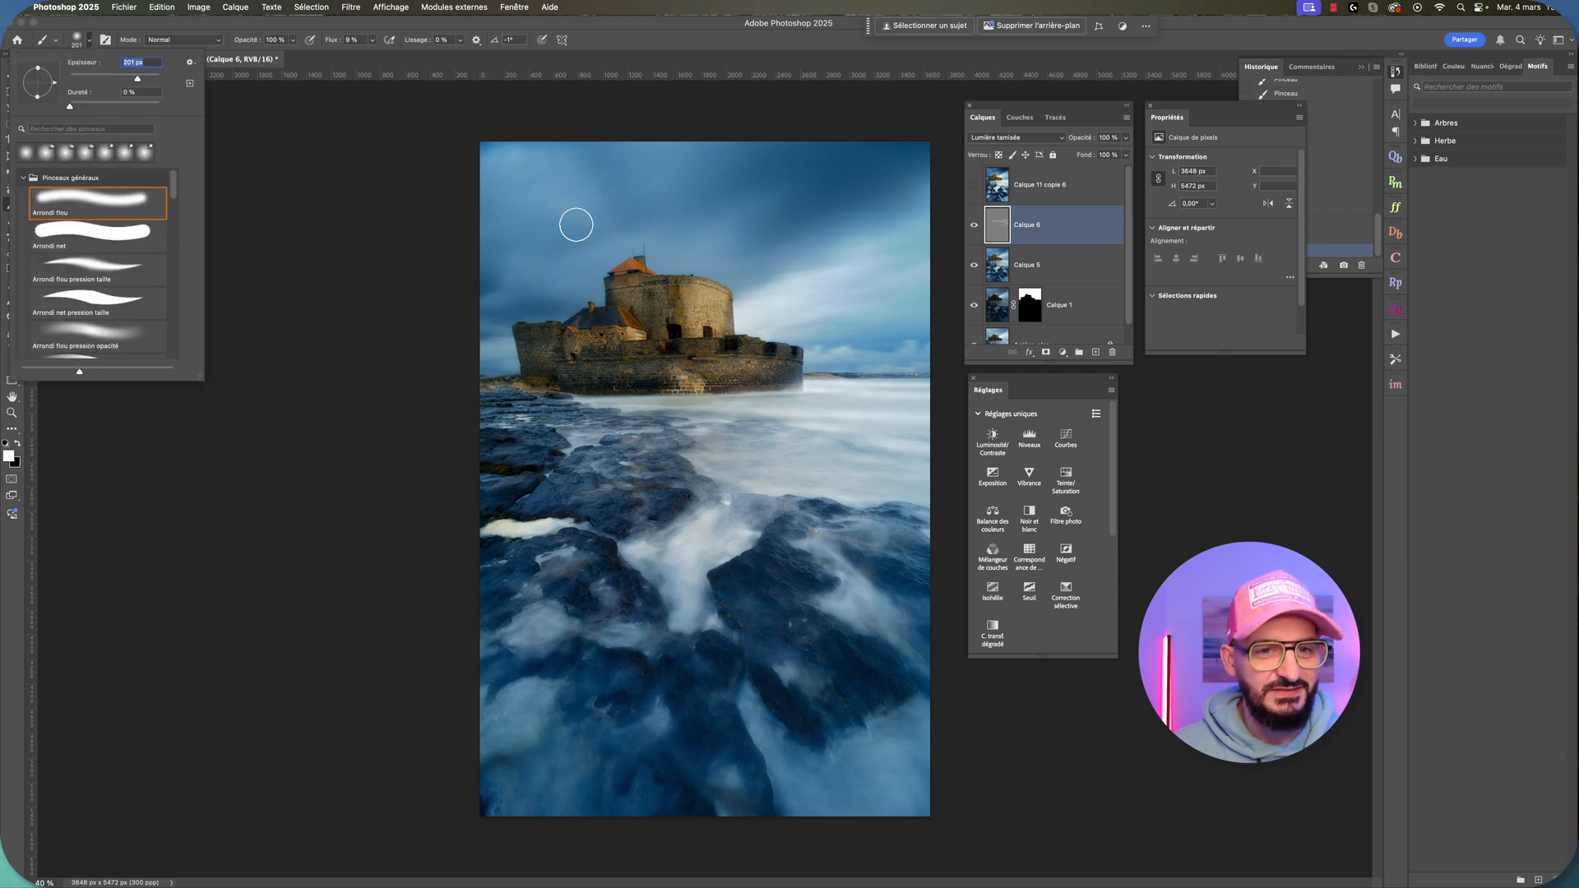
{"action": "left_click", "coordinate": [518, 160]}
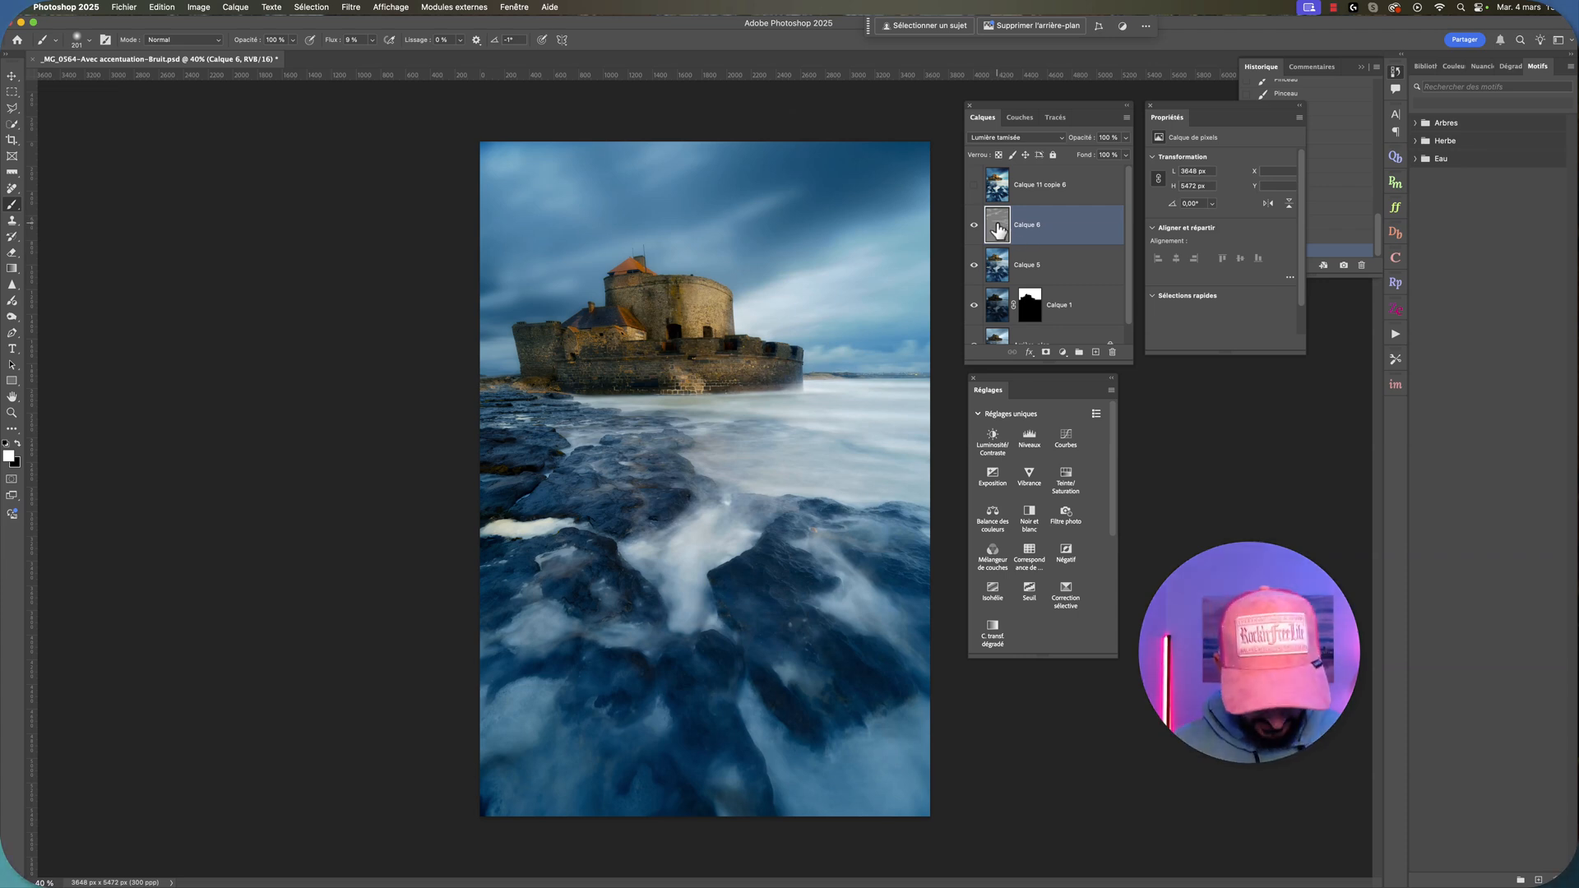
Step: Isolate Calque 6 to examine its painted strokes on gray, and restore the visibility of the other layers
{"action": "key", "text": "super+plus"}
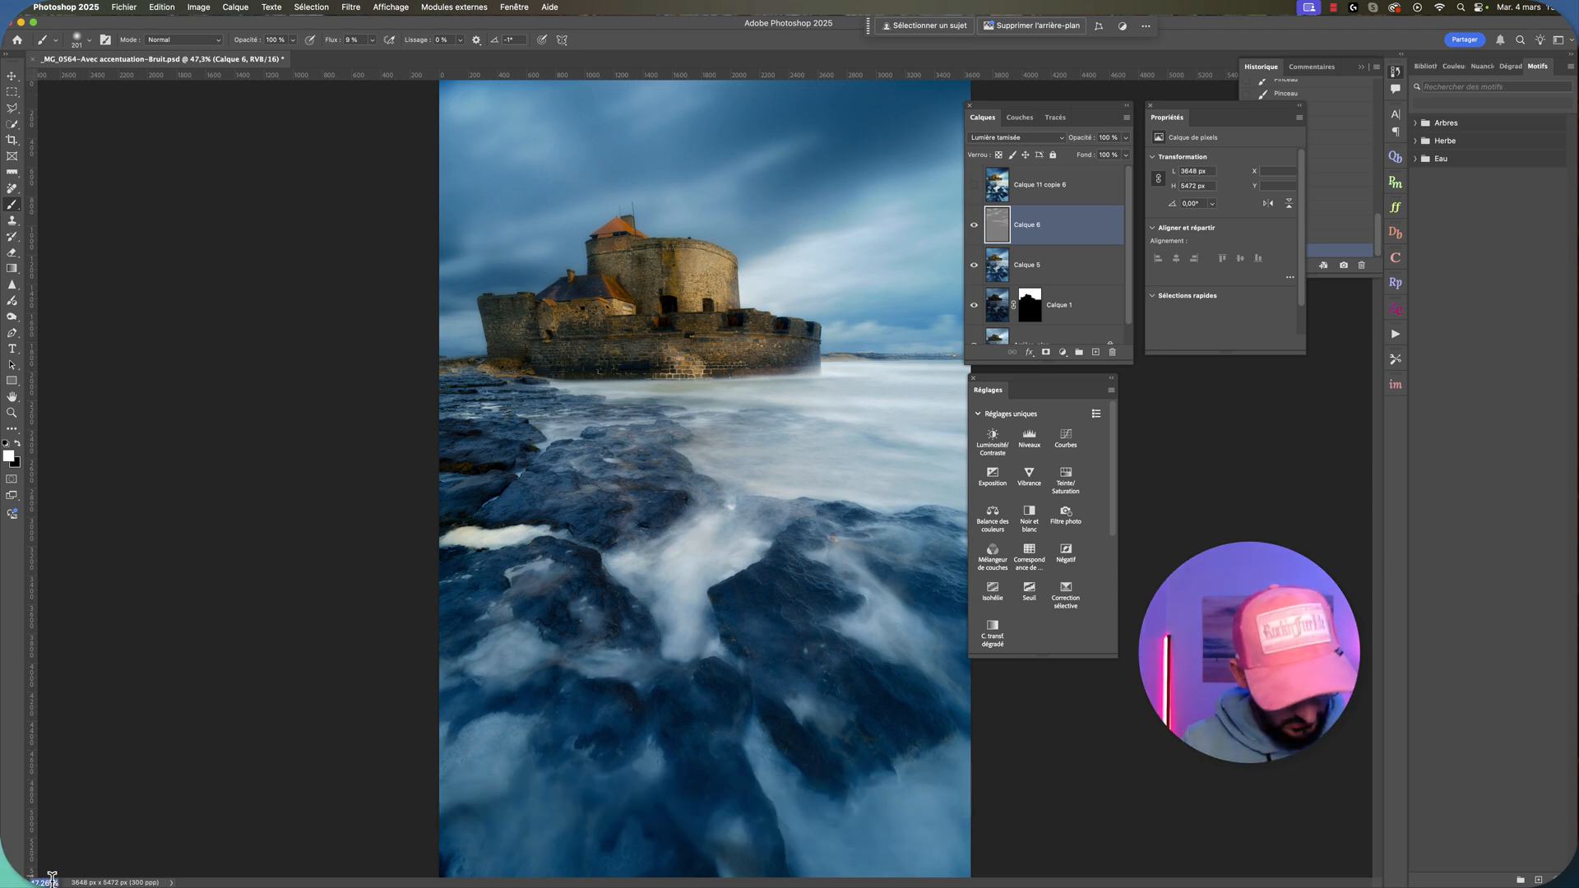
{"action": "key", "text": "Return"}
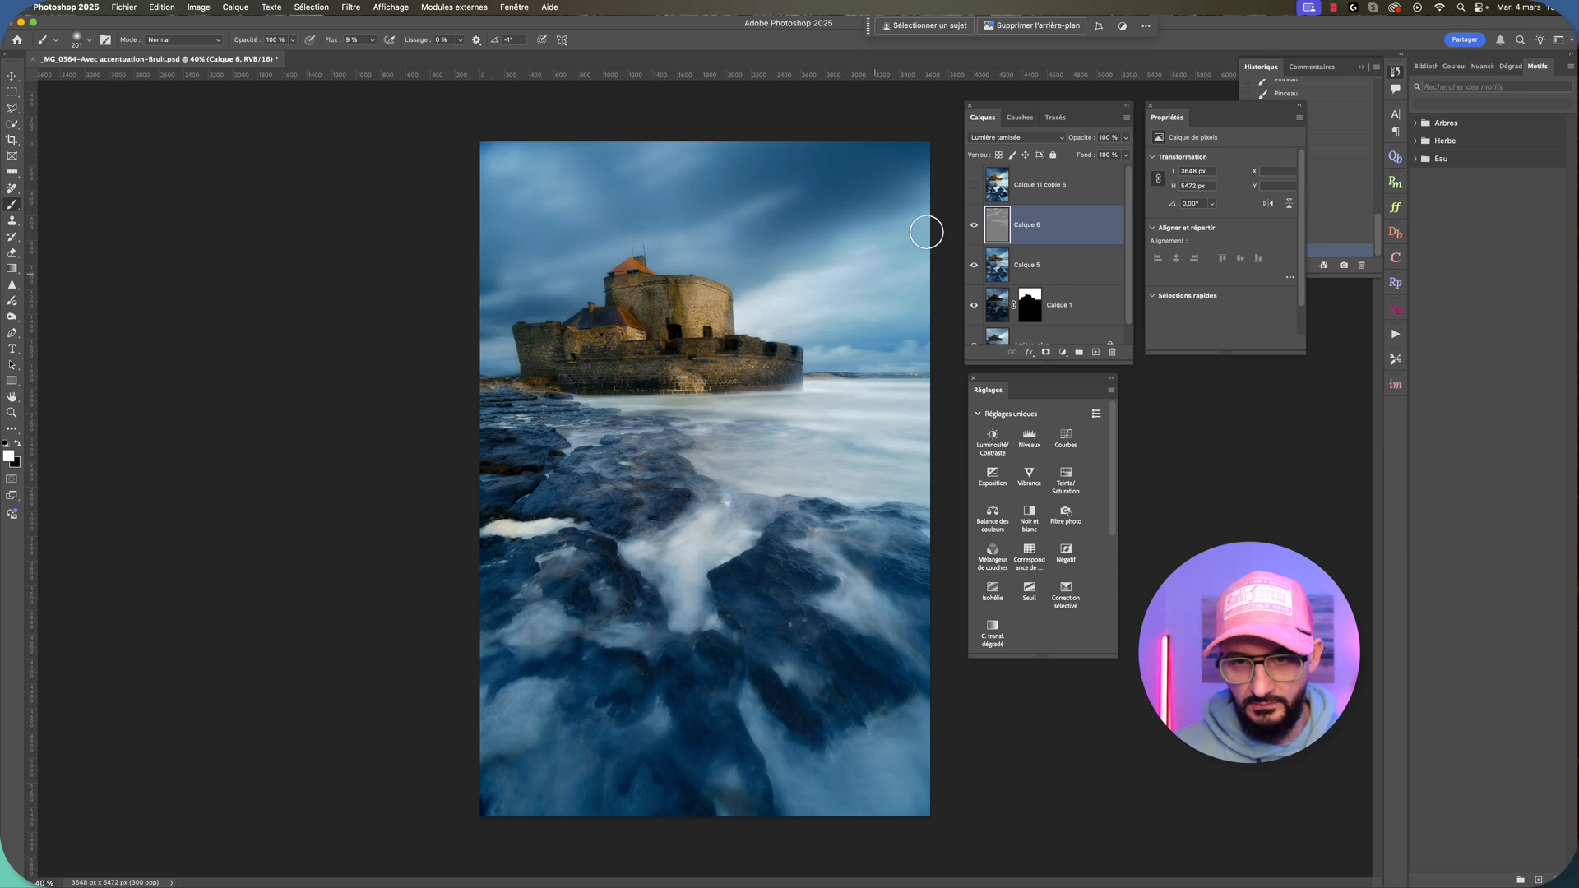
{"action": "left_click", "coordinate": [974, 228], "text": "alt"}
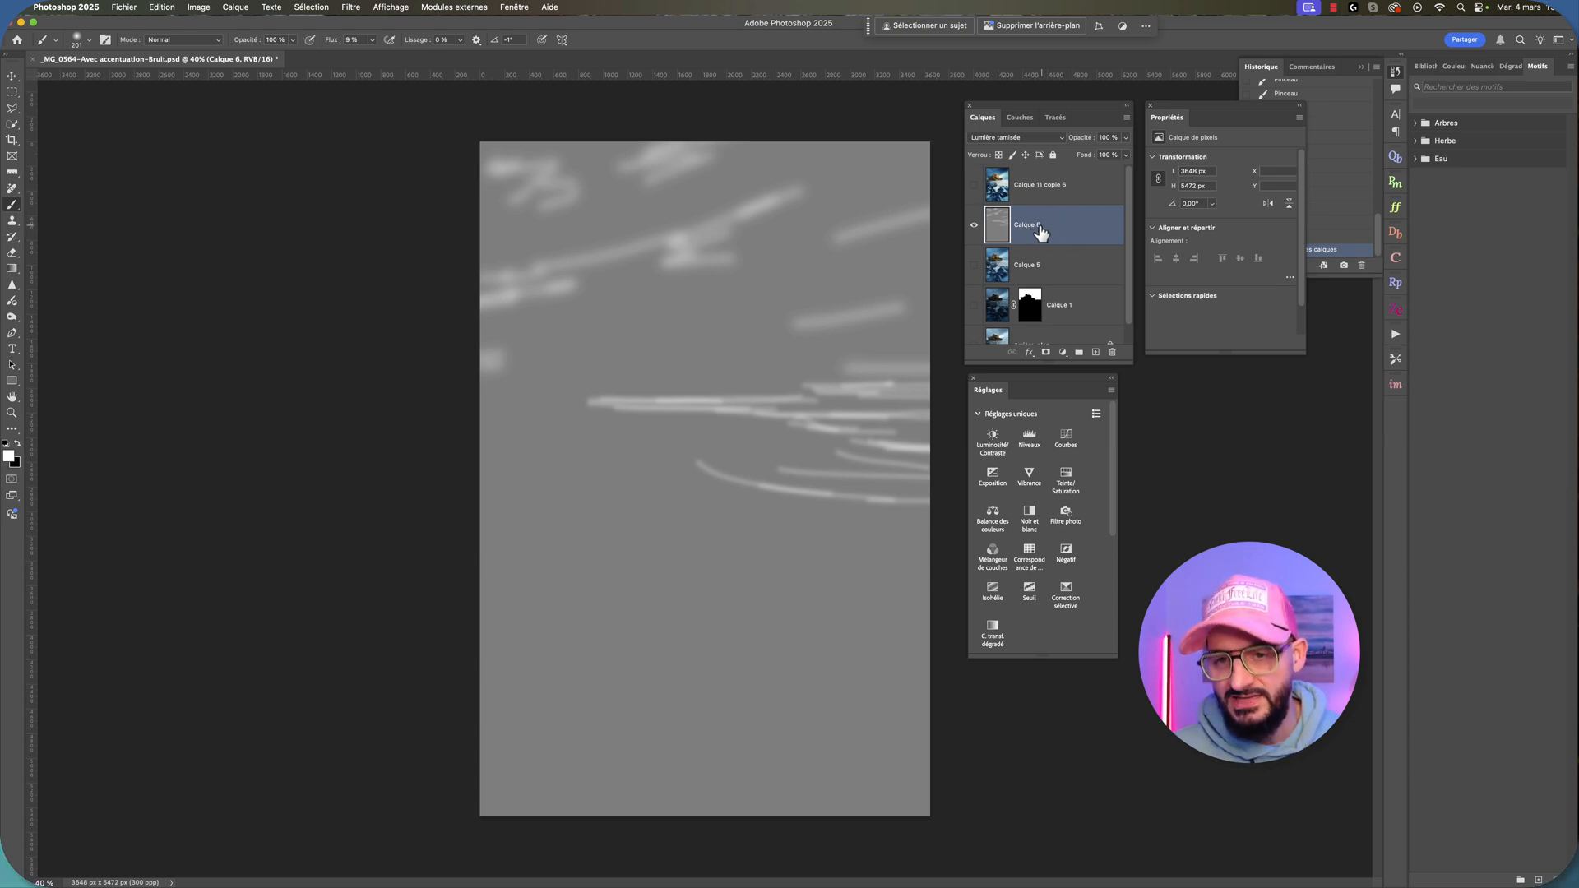
{"action": "left_click", "coordinate": [975, 227], "text": "alt"}
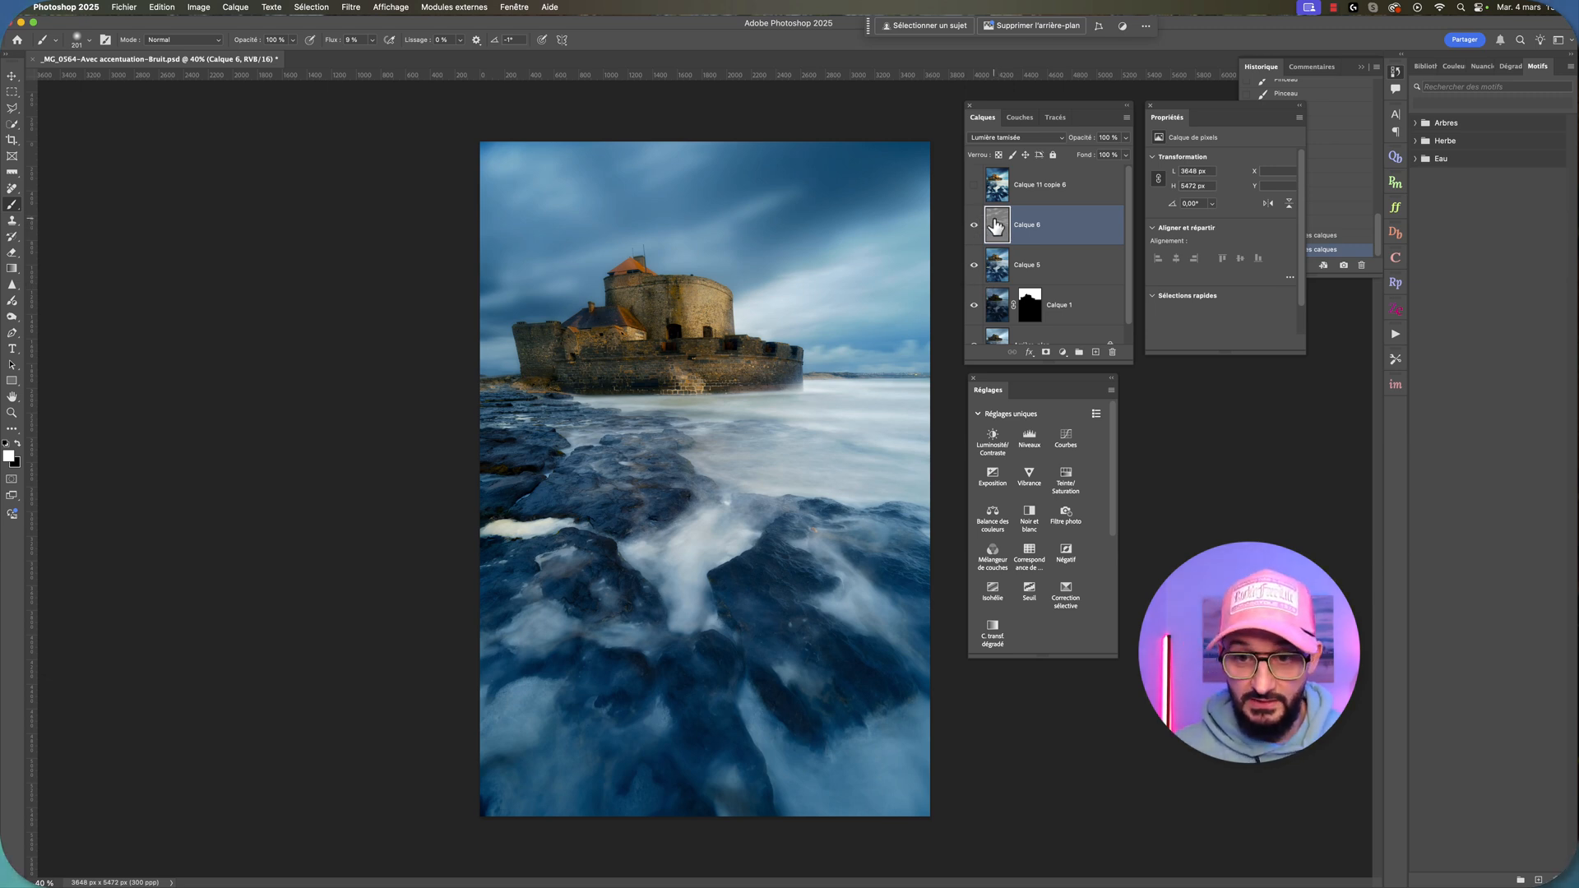
Step: Apply a Gaussian blur with a 70.7-pixel radius to Calque 6
{"action": "left_click", "coordinate": [351, 7]}
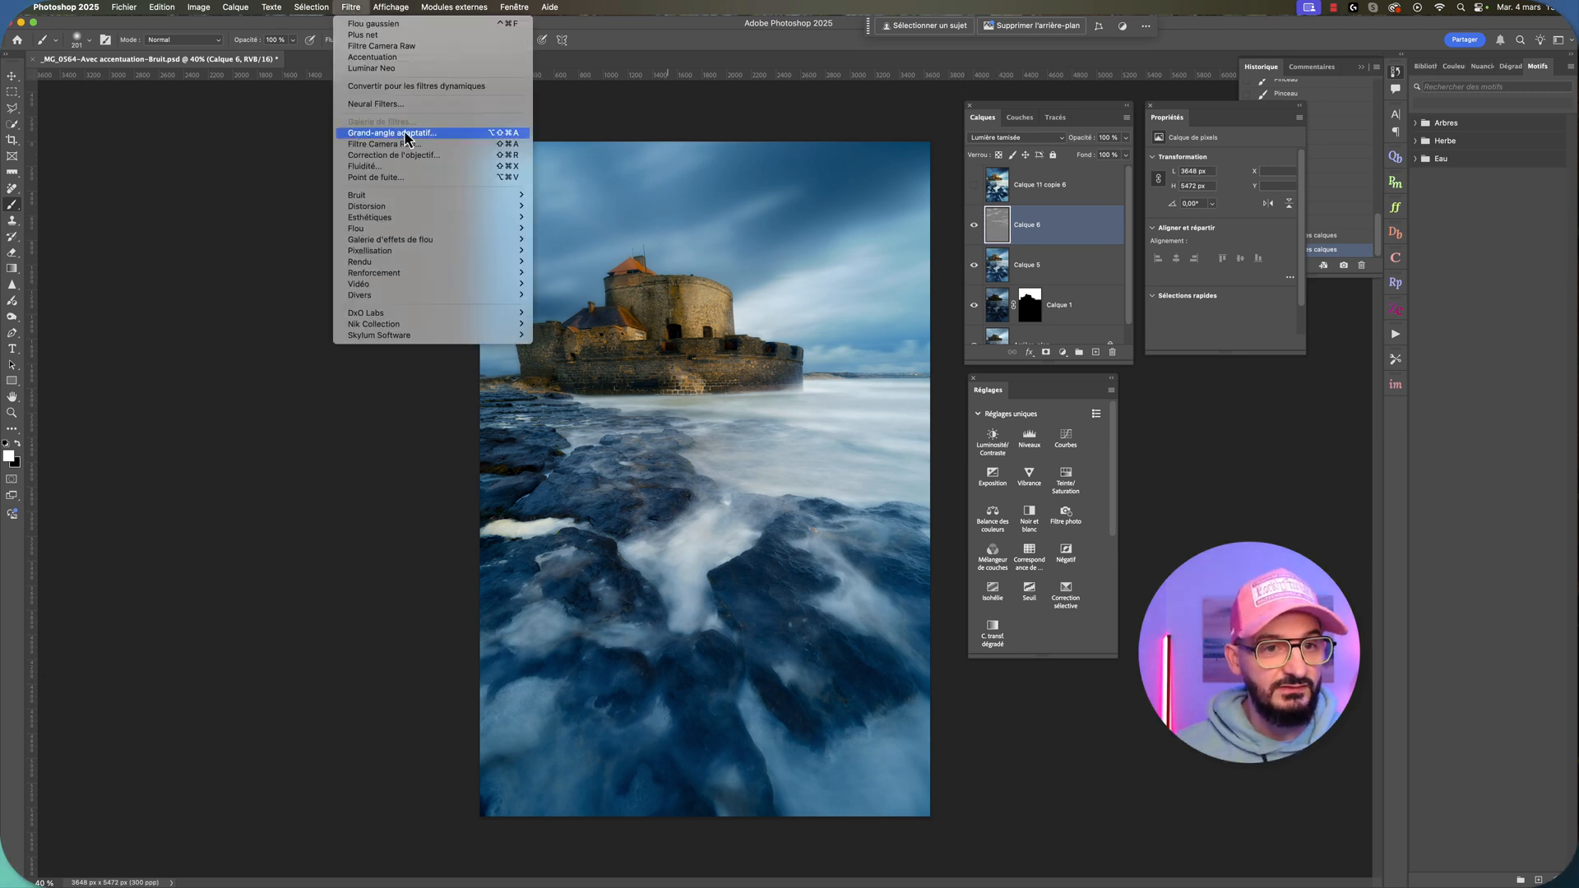
{"action": "mouse_move", "coordinate": [408, 229]}
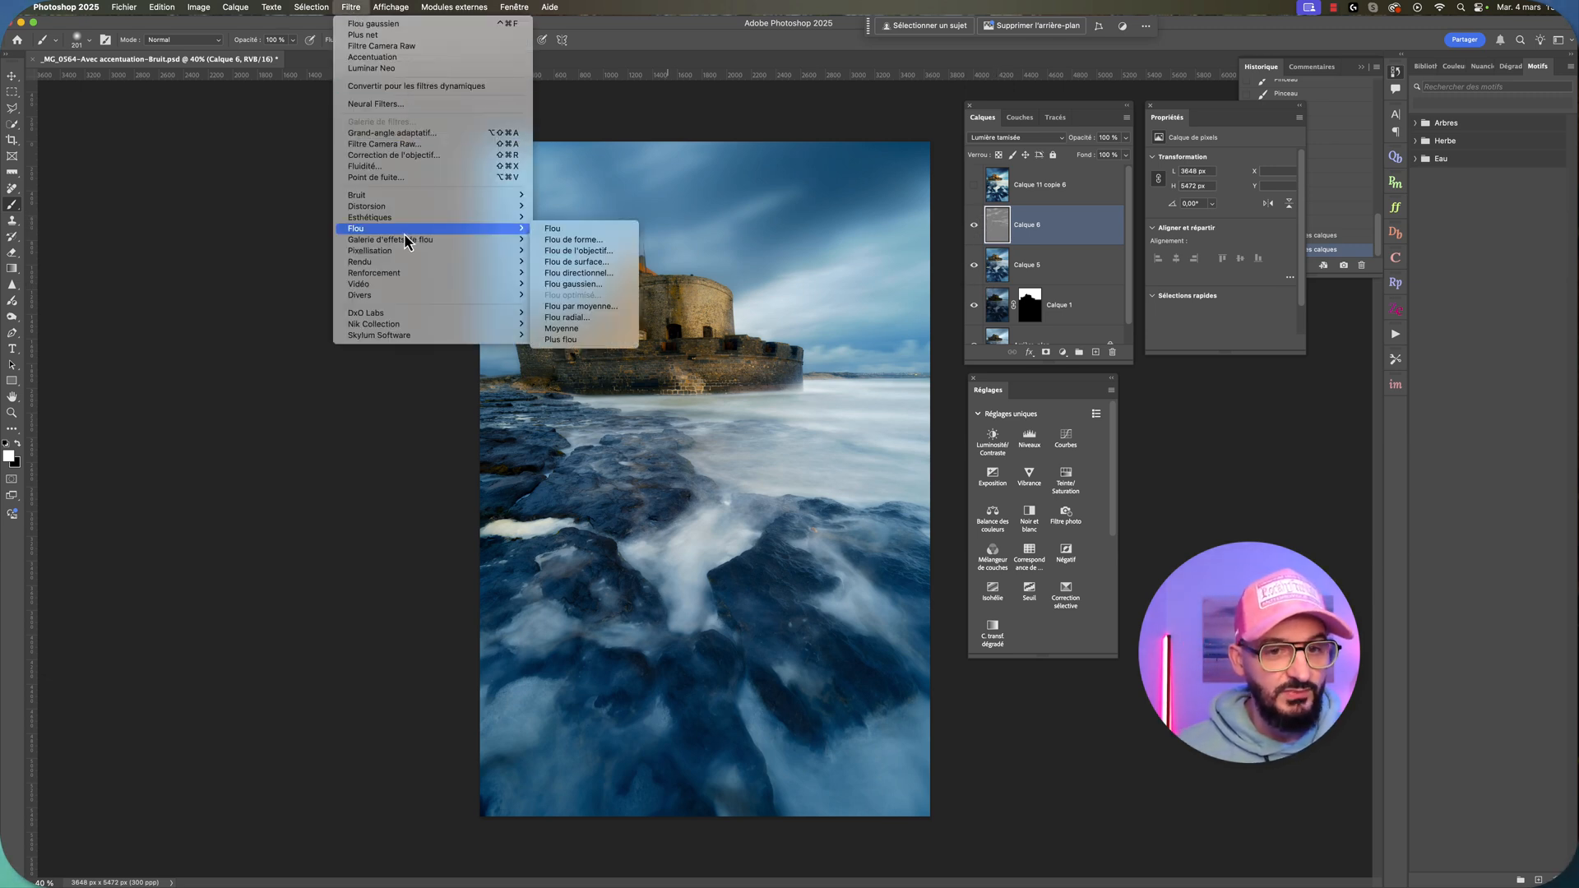
{"action": "left_click", "coordinate": [574, 284]}
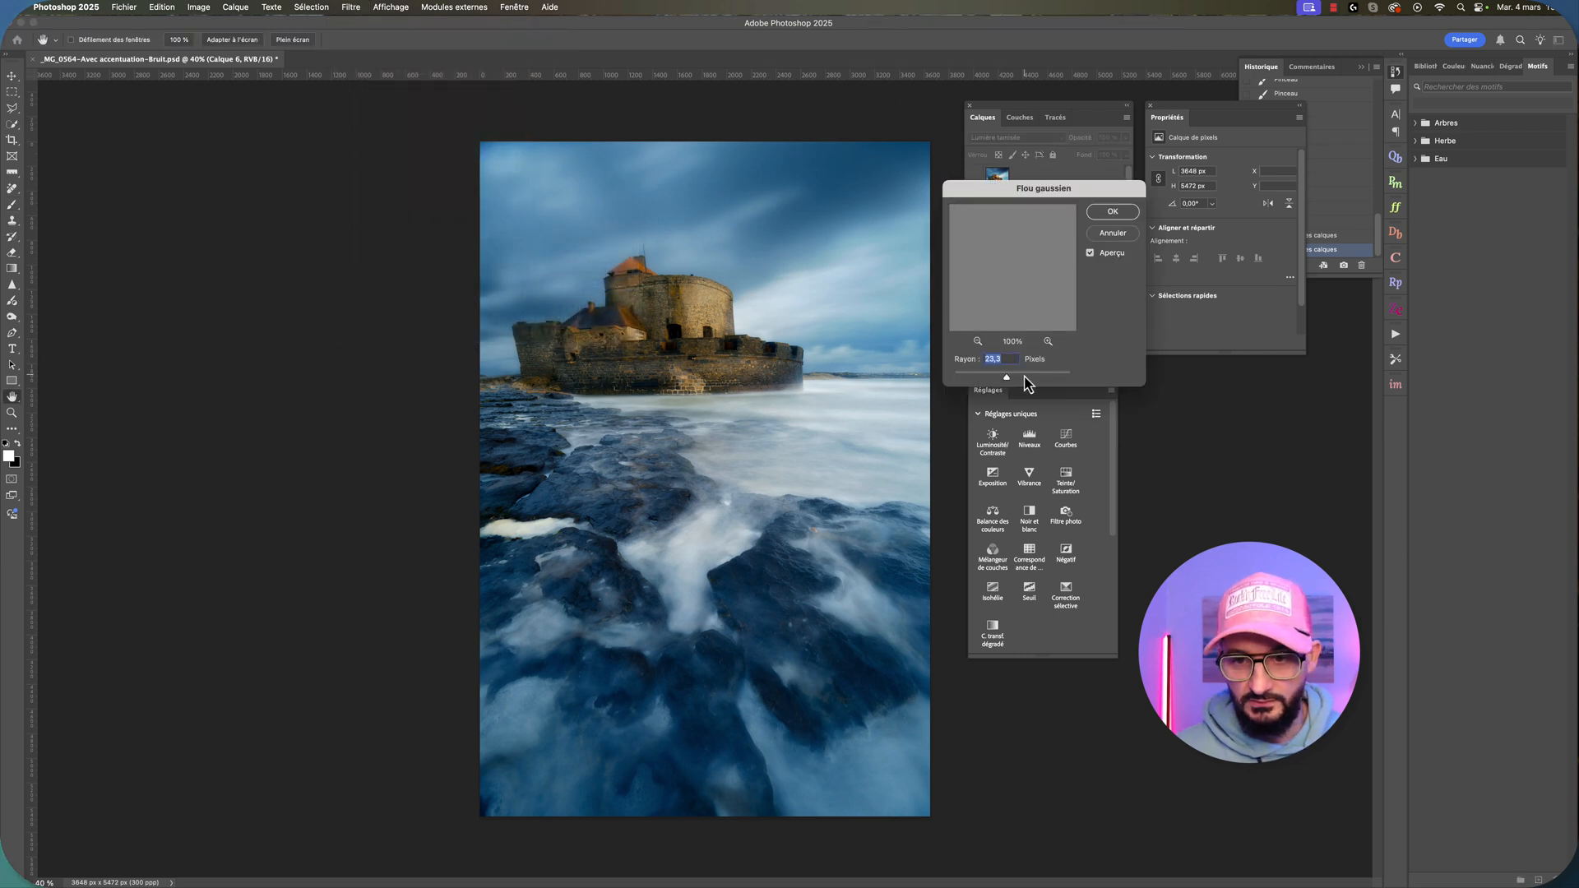
{"action": "left_click", "coordinate": [1024, 375]}
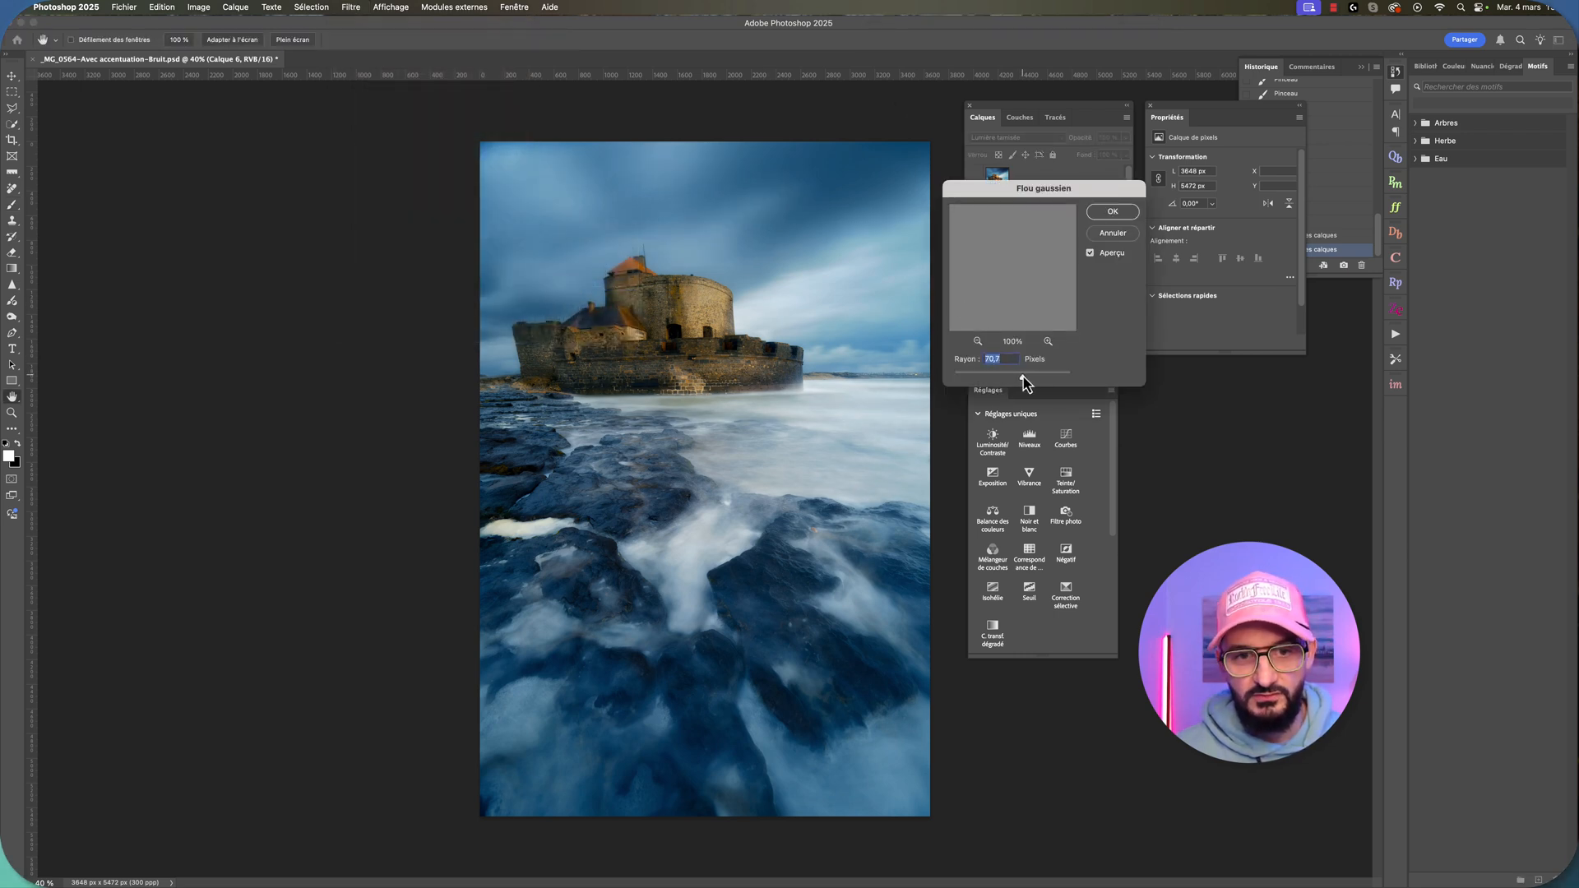
{"action": "left_click", "coordinate": [1112, 211]}
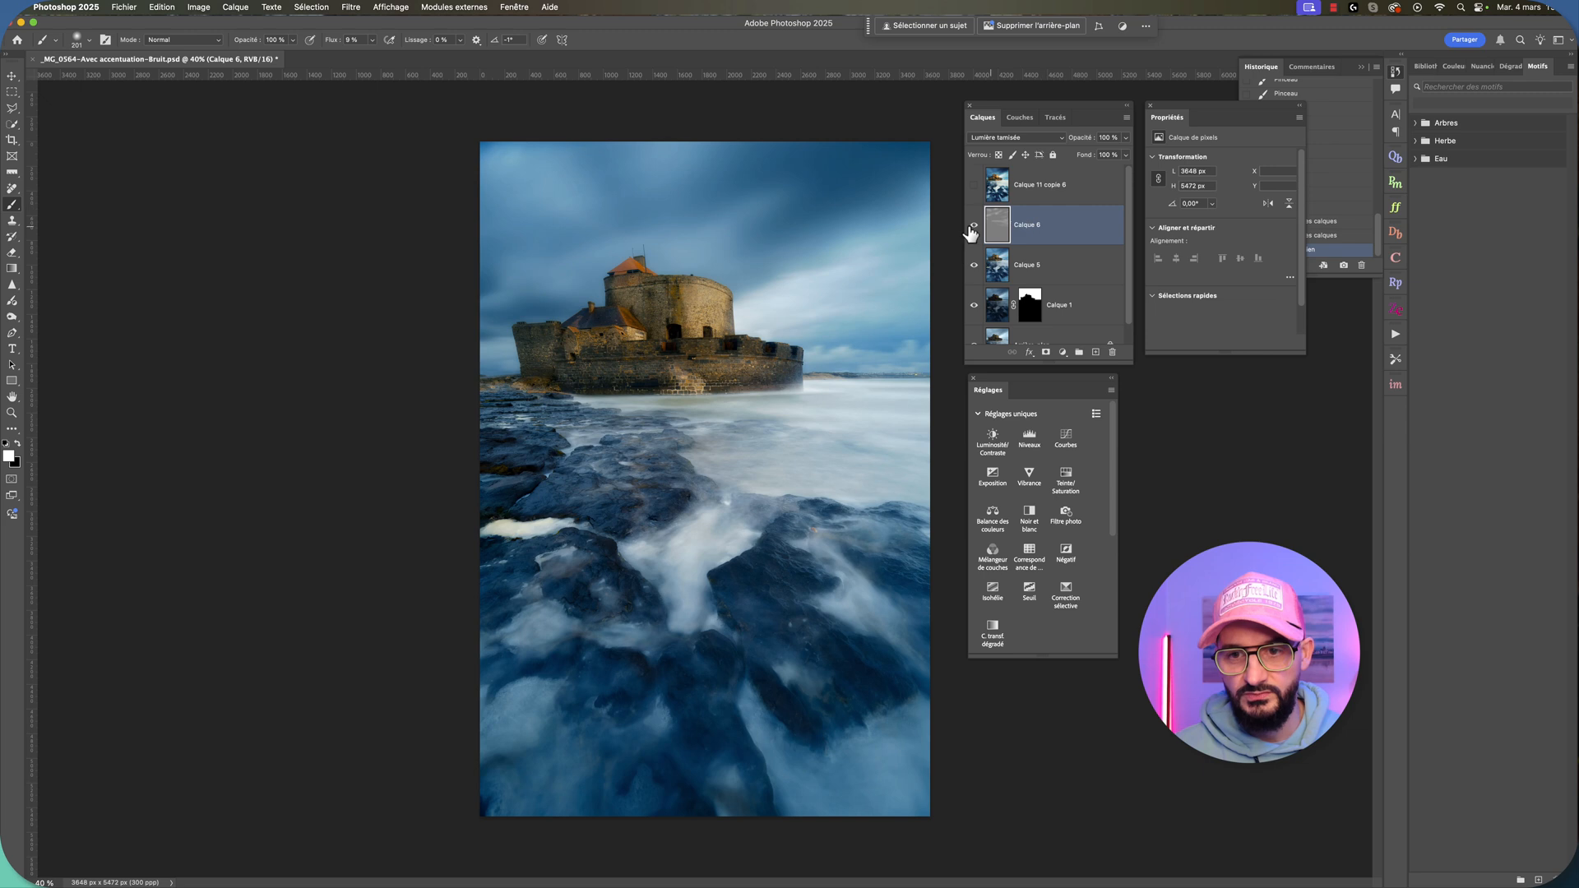
Step: Compare the image with and without Calque 6, and apply the Gaussian blur to the layer again
{"action": "left_click", "coordinate": [976, 227]}
{"action": "left_click", "coordinate": [976, 227]}
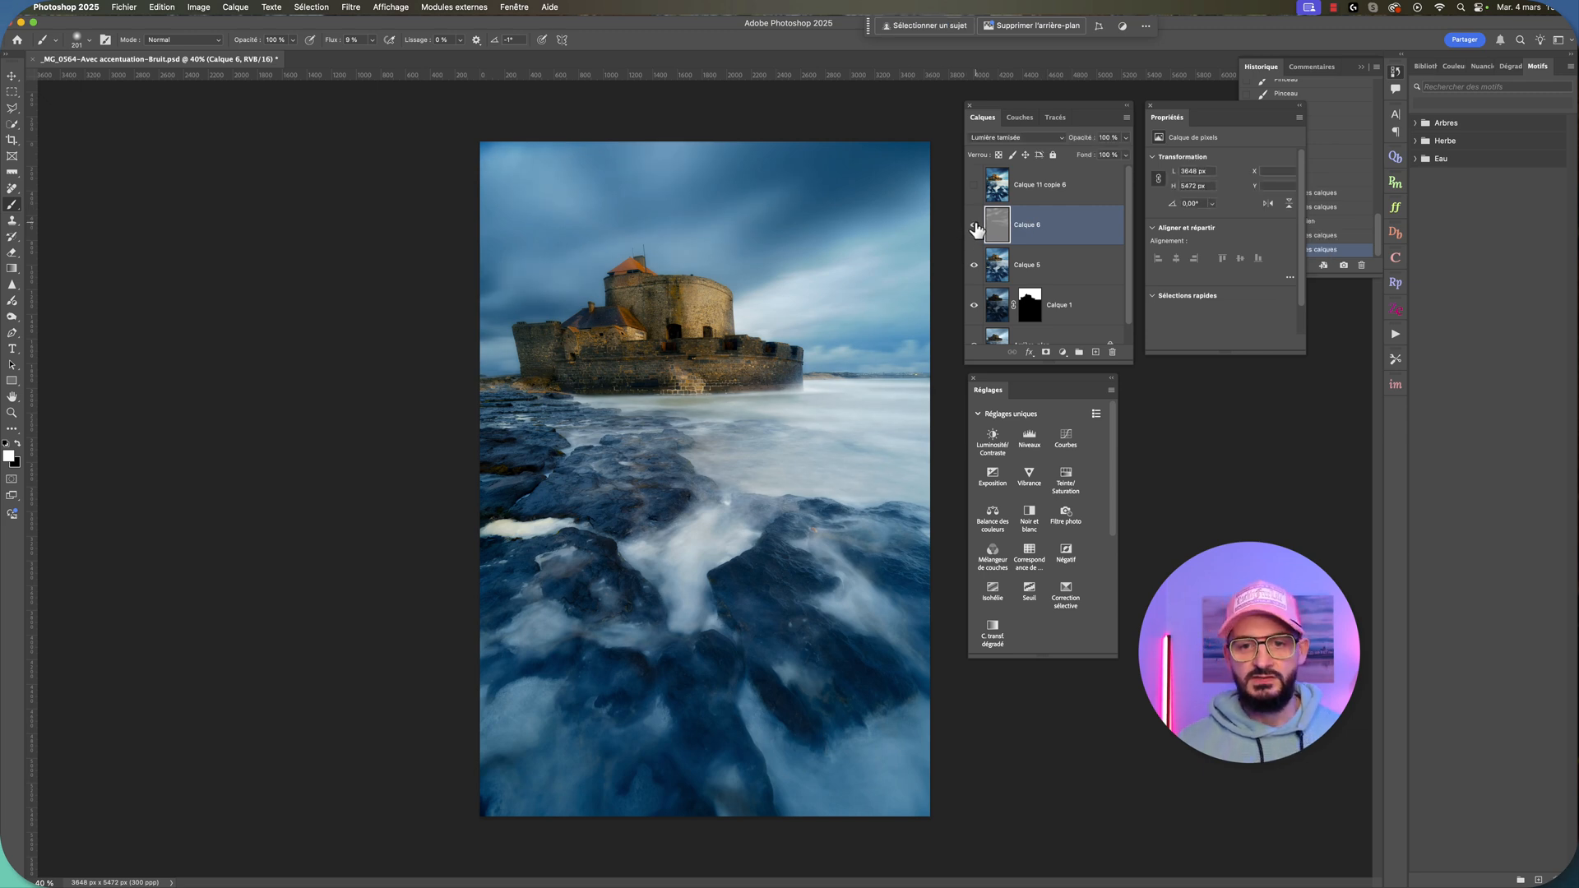
{"action": "left_click", "coordinate": [975, 227]}
{"action": "left_click", "coordinate": [975, 227]}
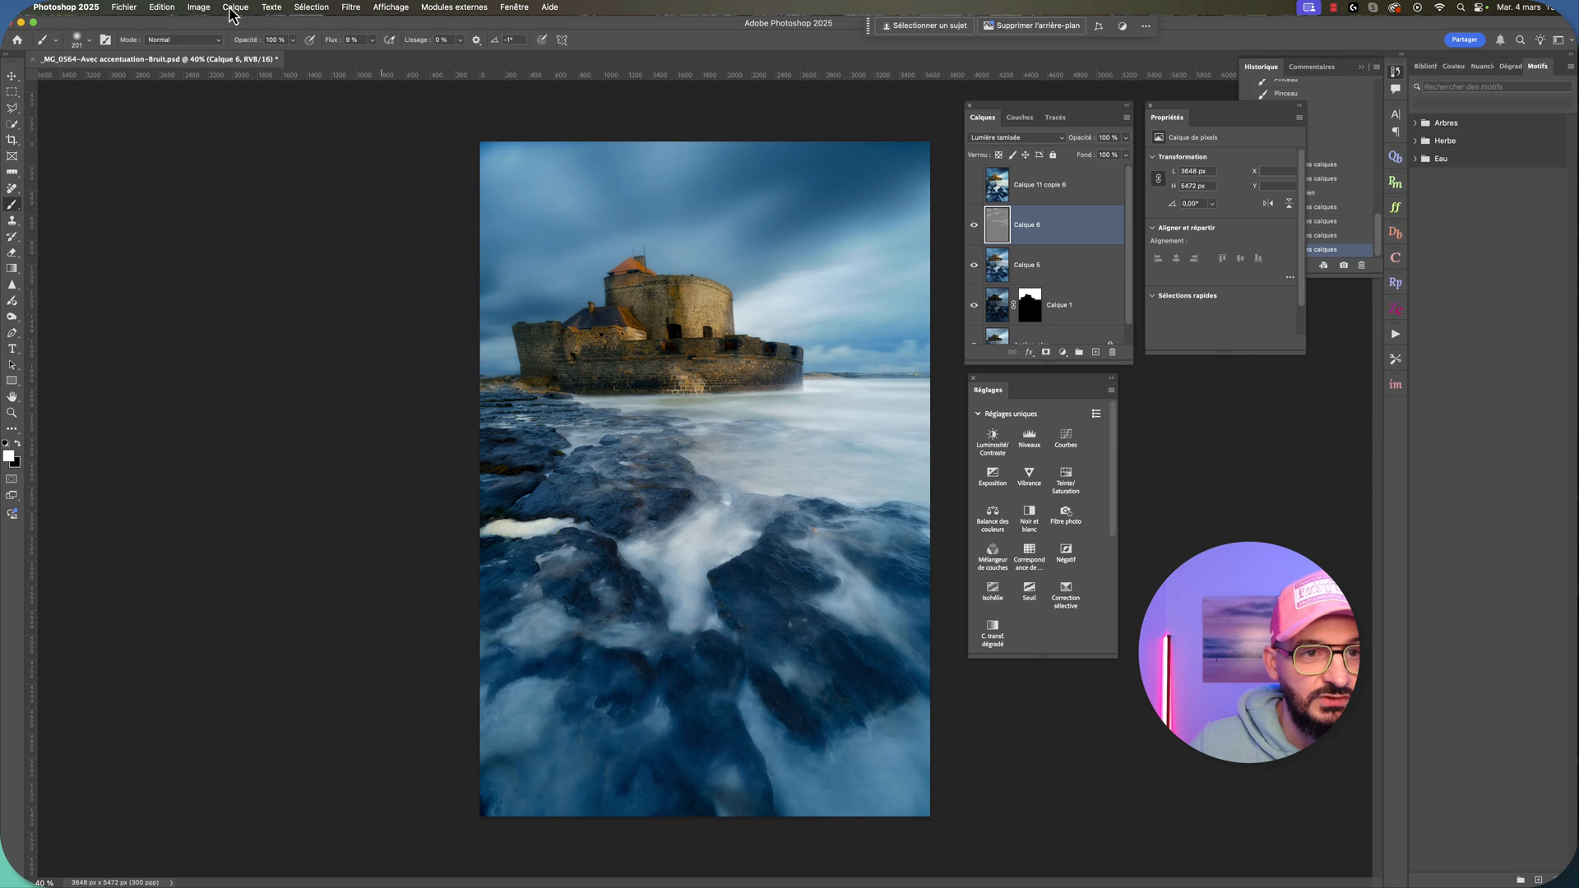
{"action": "left_click", "coordinate": [352, 11]}
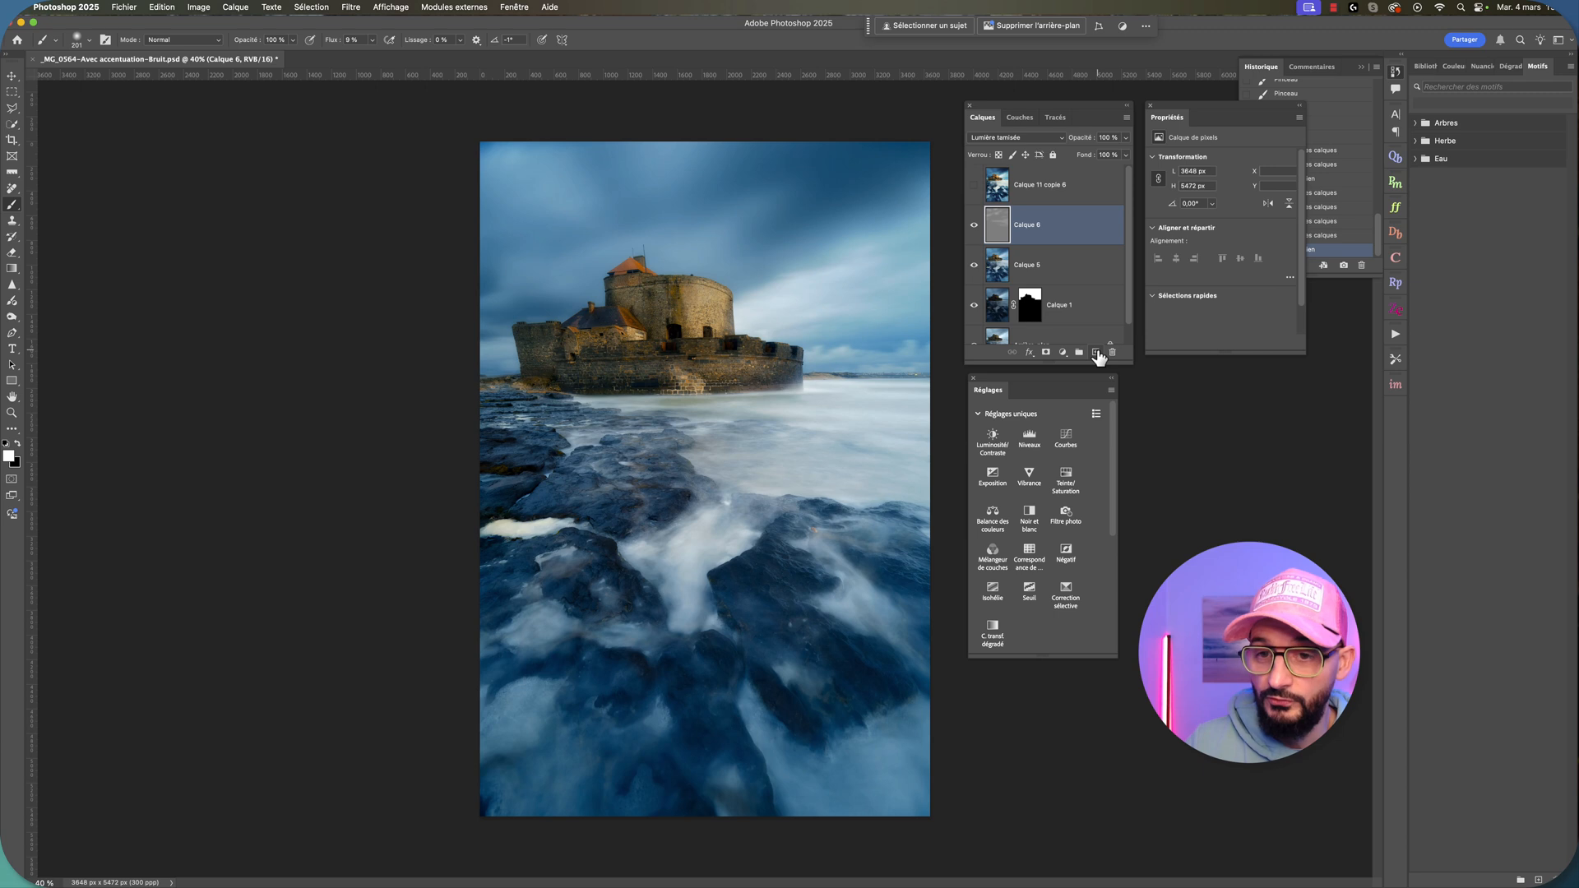
Step: Rename Calque 6 to clair and create a Lumière tamisée layer above it filled with 50% gray
{"action": "double_click", "coordinate": [1028, 226]}
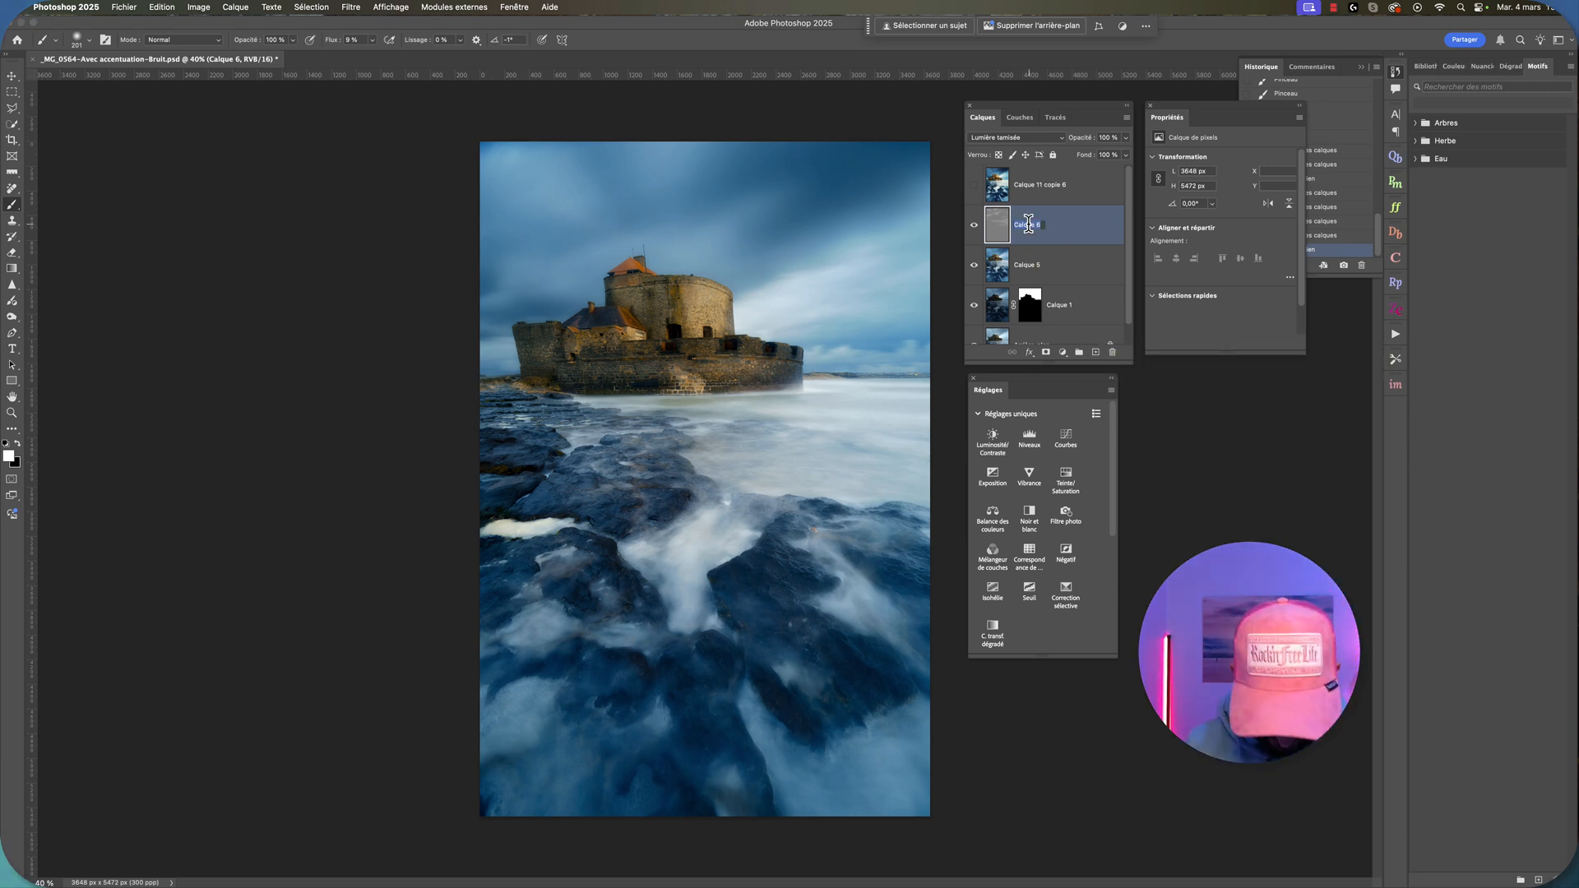
{"action": "type", "text": "clair"}
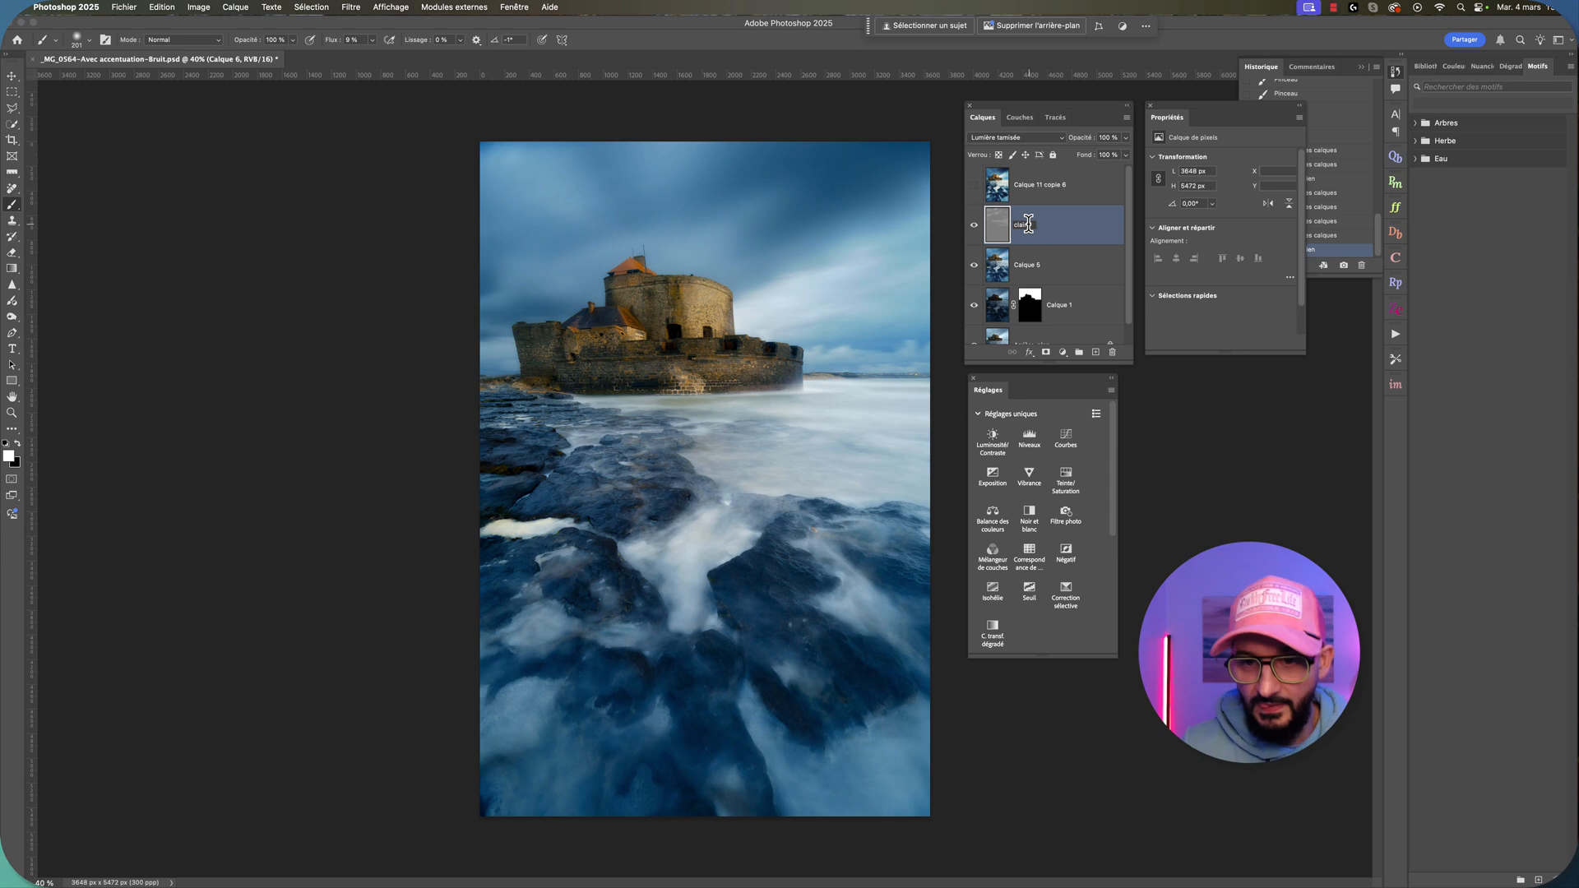
{"action": "left_click", "coordinate": [1096, 353], "text": "alt"}
{"action": "left_click", "coordinate": [703, 445]}
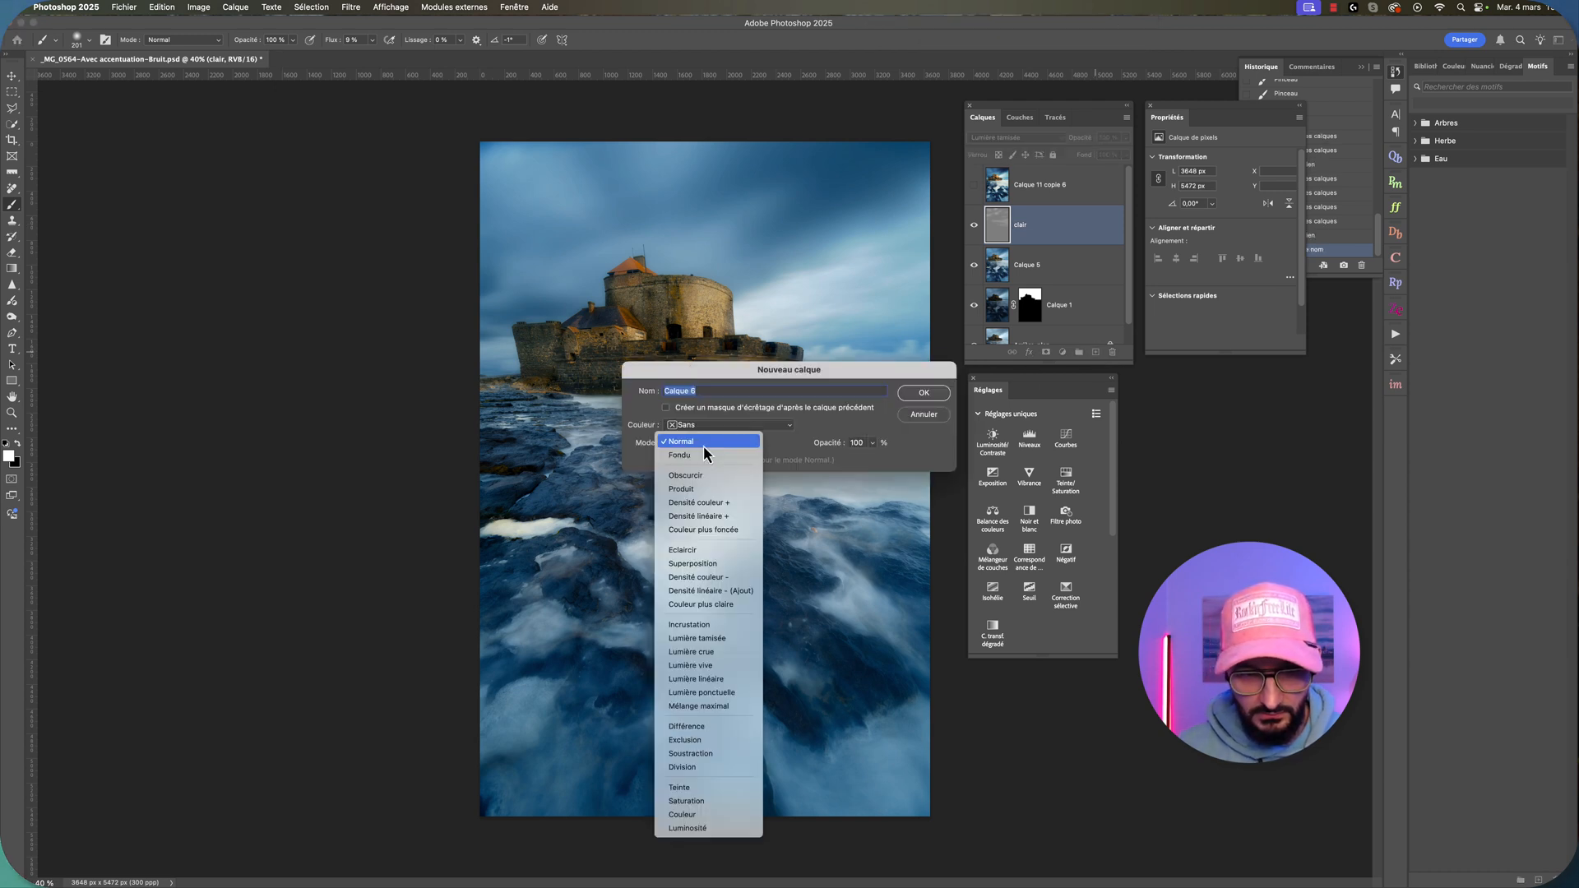
{"action": "left_click", "coordinate": [721, 639]}
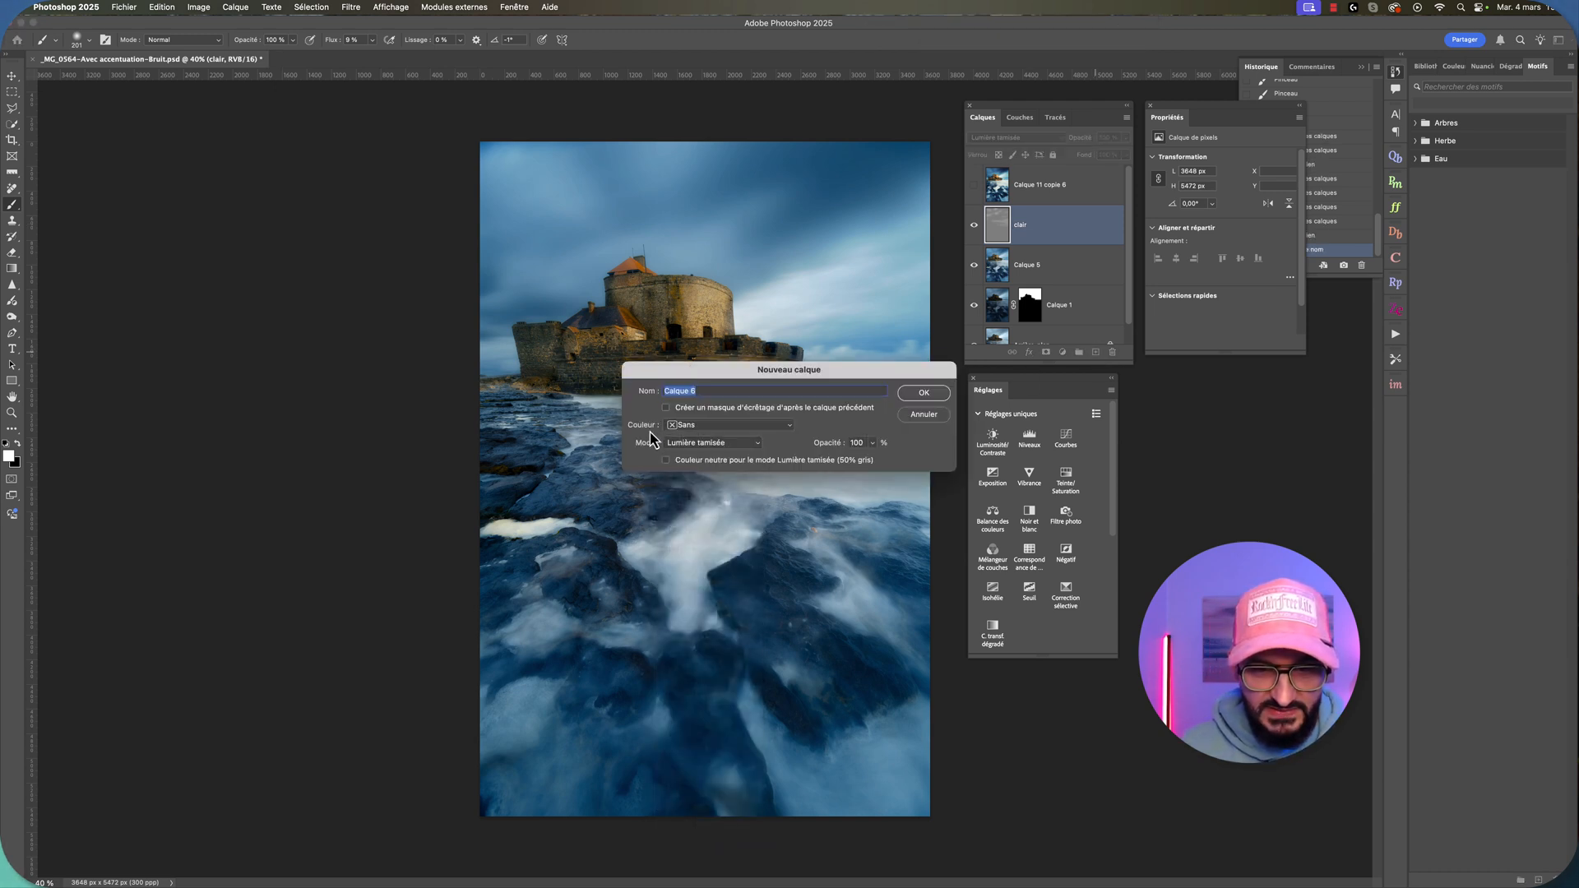
{"action": "left_click", "coordinate": [923, 393]}
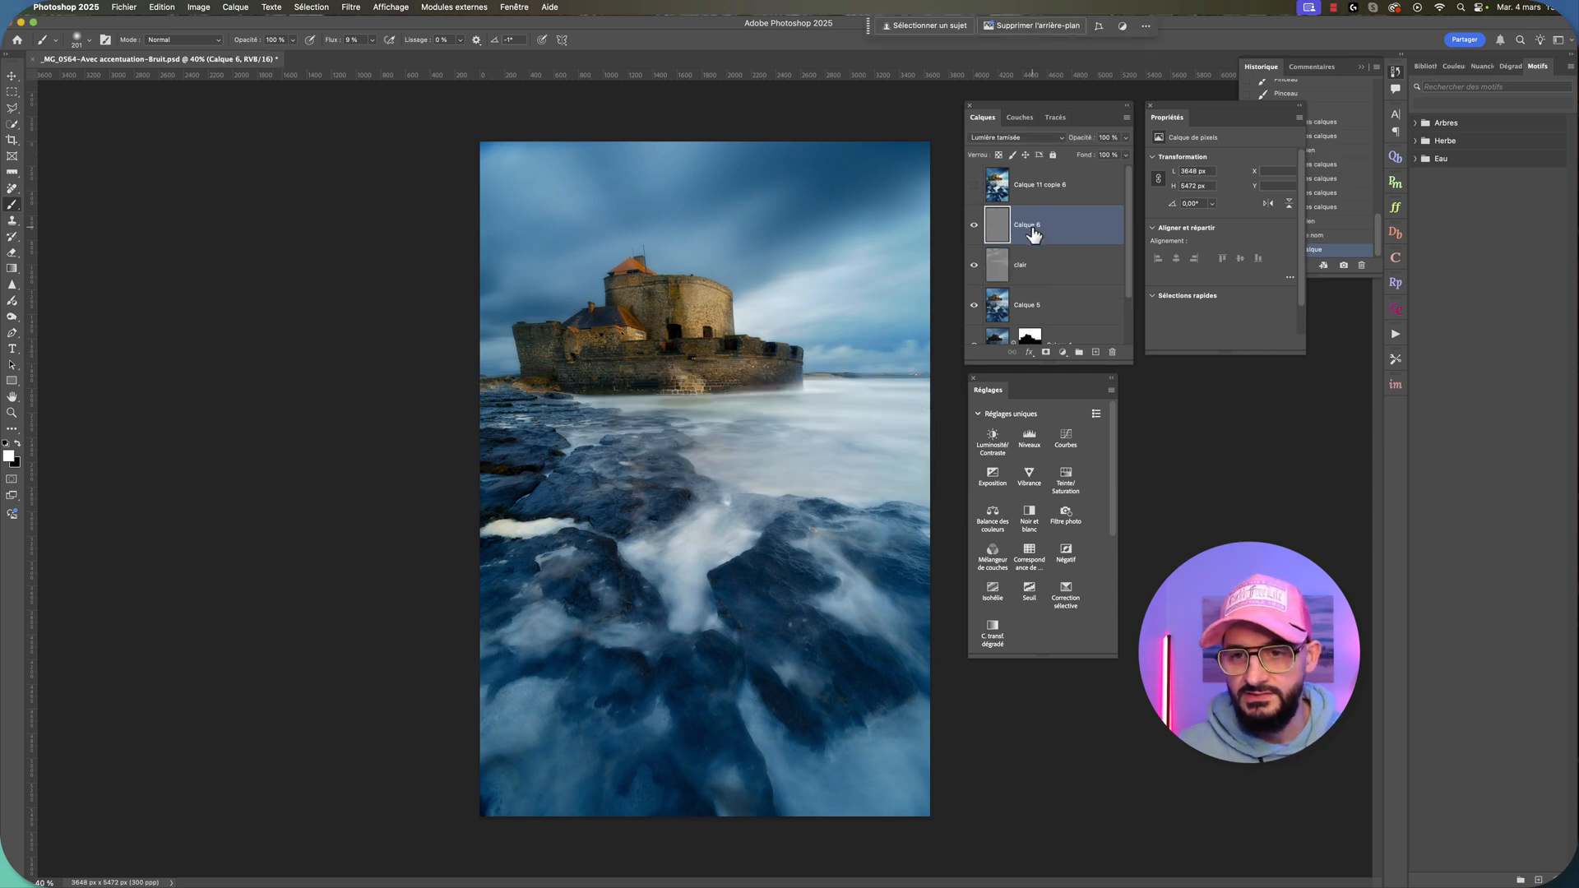
Step: Name the new gray layer foncés and rename the clair layer to clairs
{"action": "key", "text": "BackSpace"}
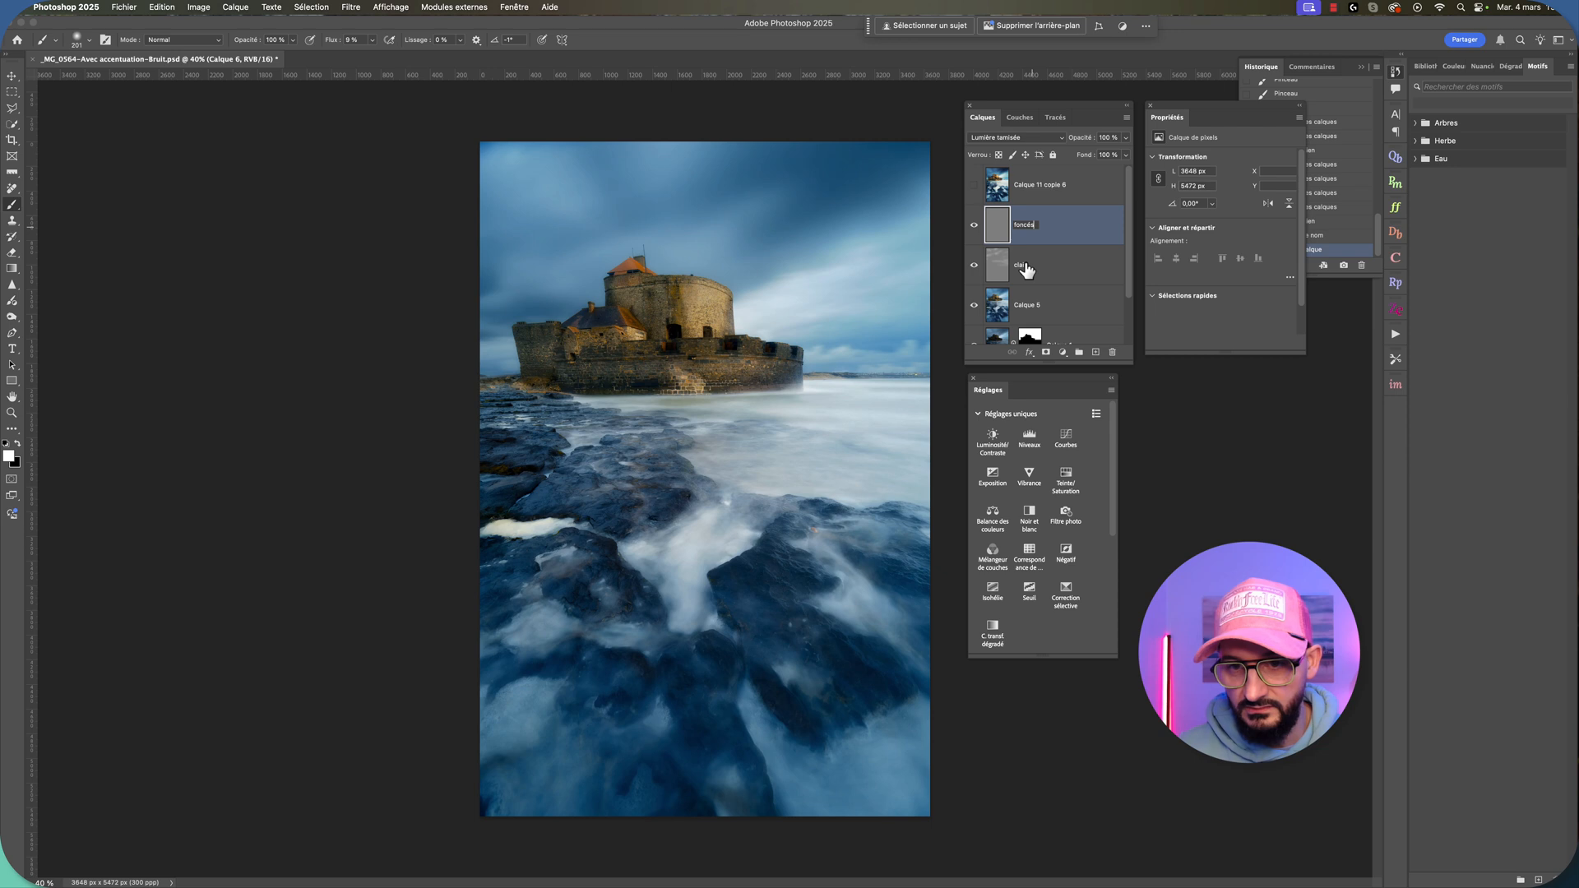
{"action": "double_click", "coordinate": [1024, 265]}
{"action": "type", "text": "s"}
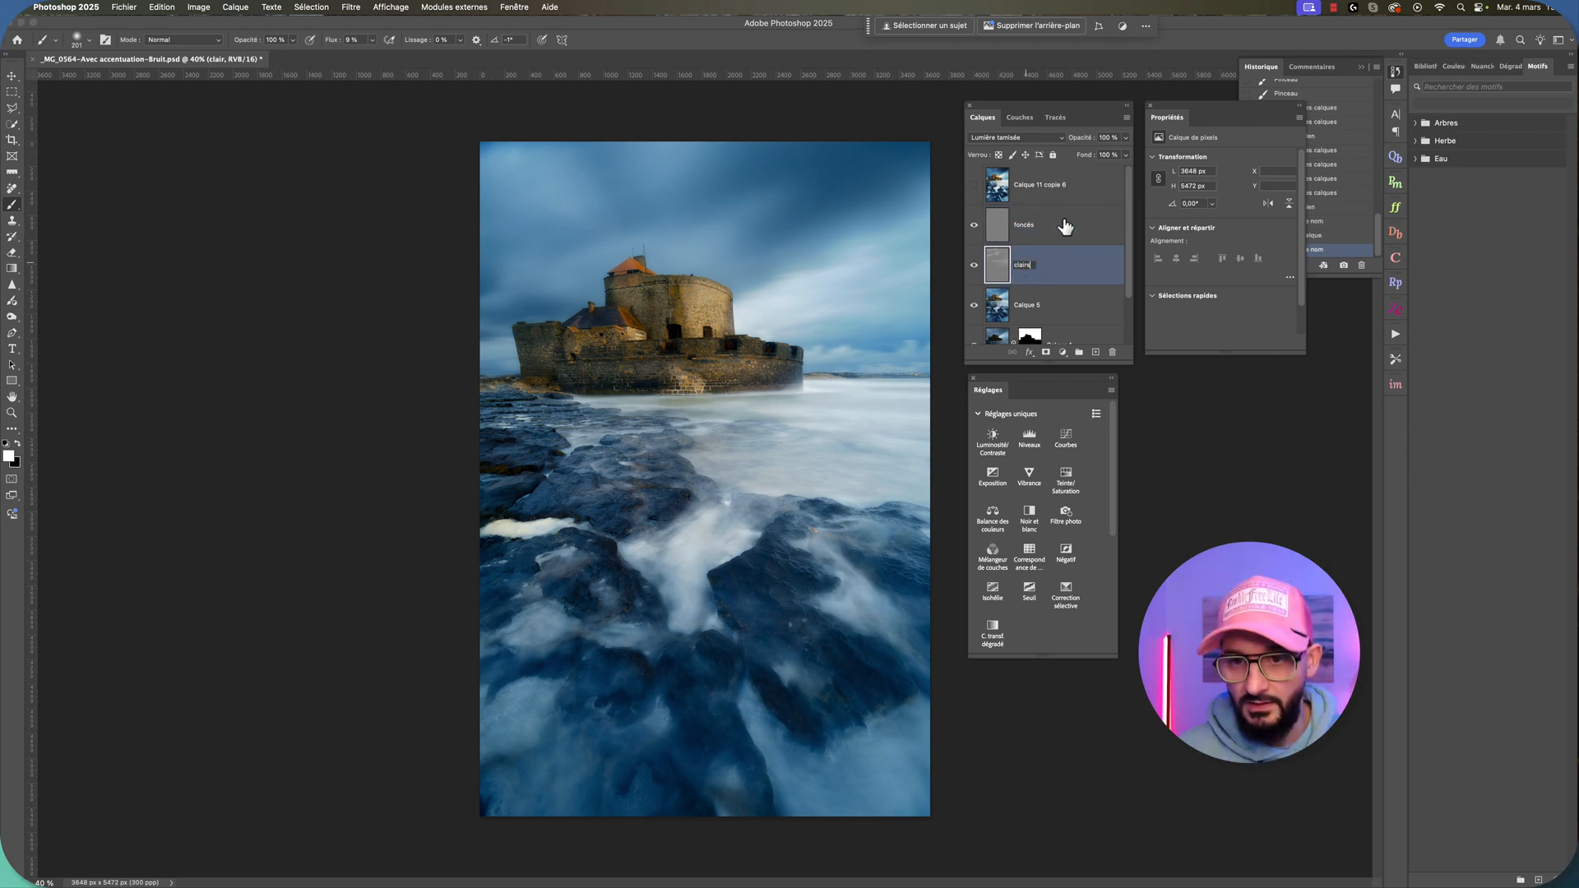
Step: Hide the foncés layer and make clairs the active layer
{"action": "left_click", "coordinate": [1061, 227]}
{"action": "left_click", "coordinate": [974, 225]}
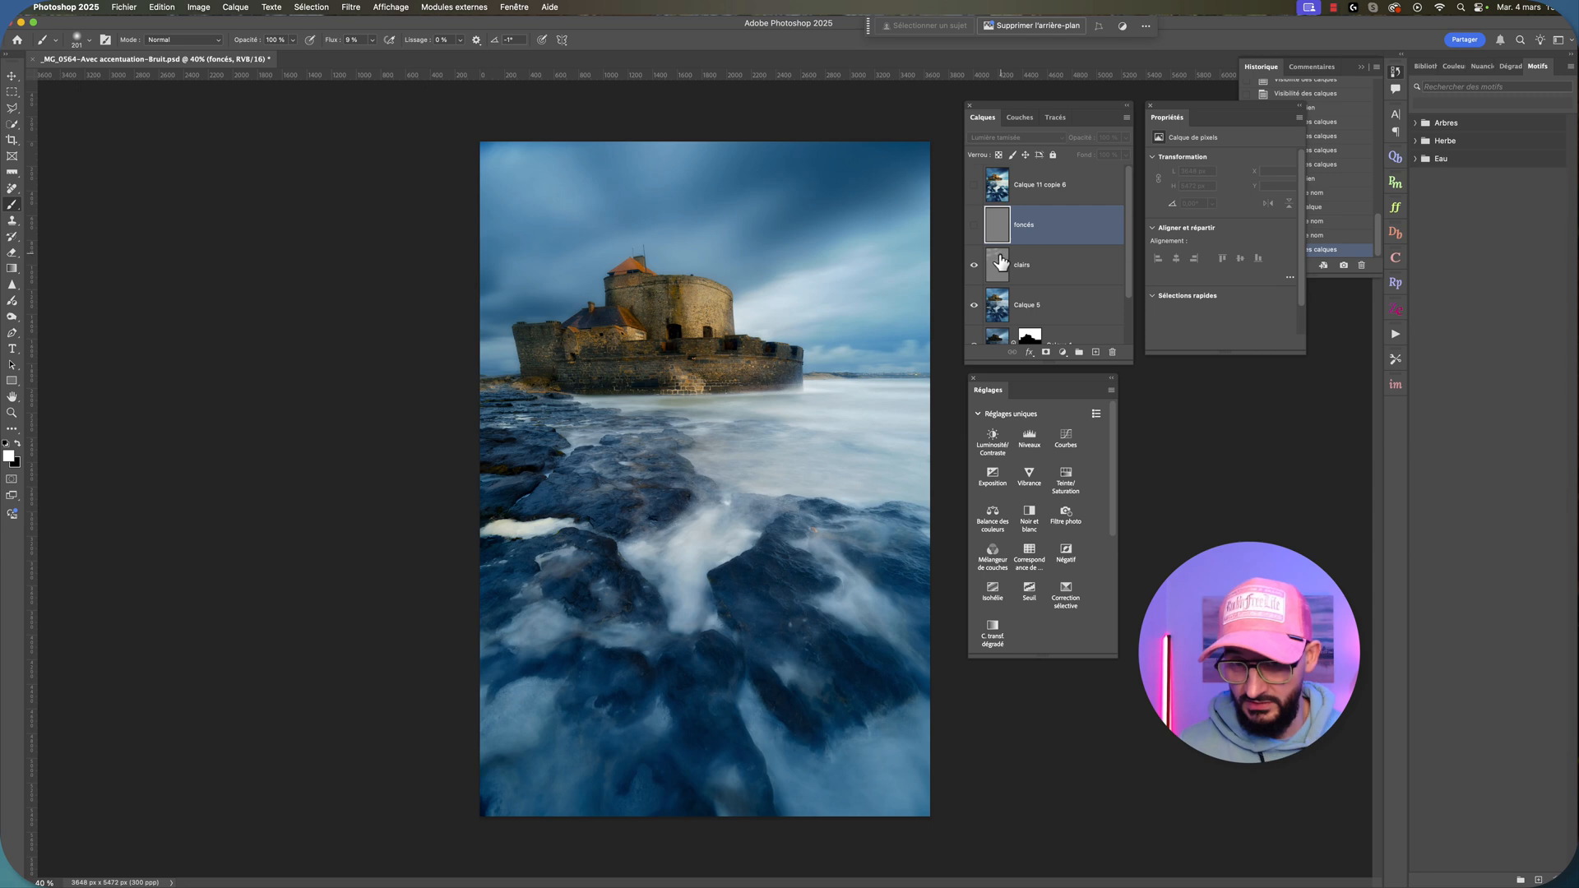
{"action": "left_click", "coordinate": [999, 263]}
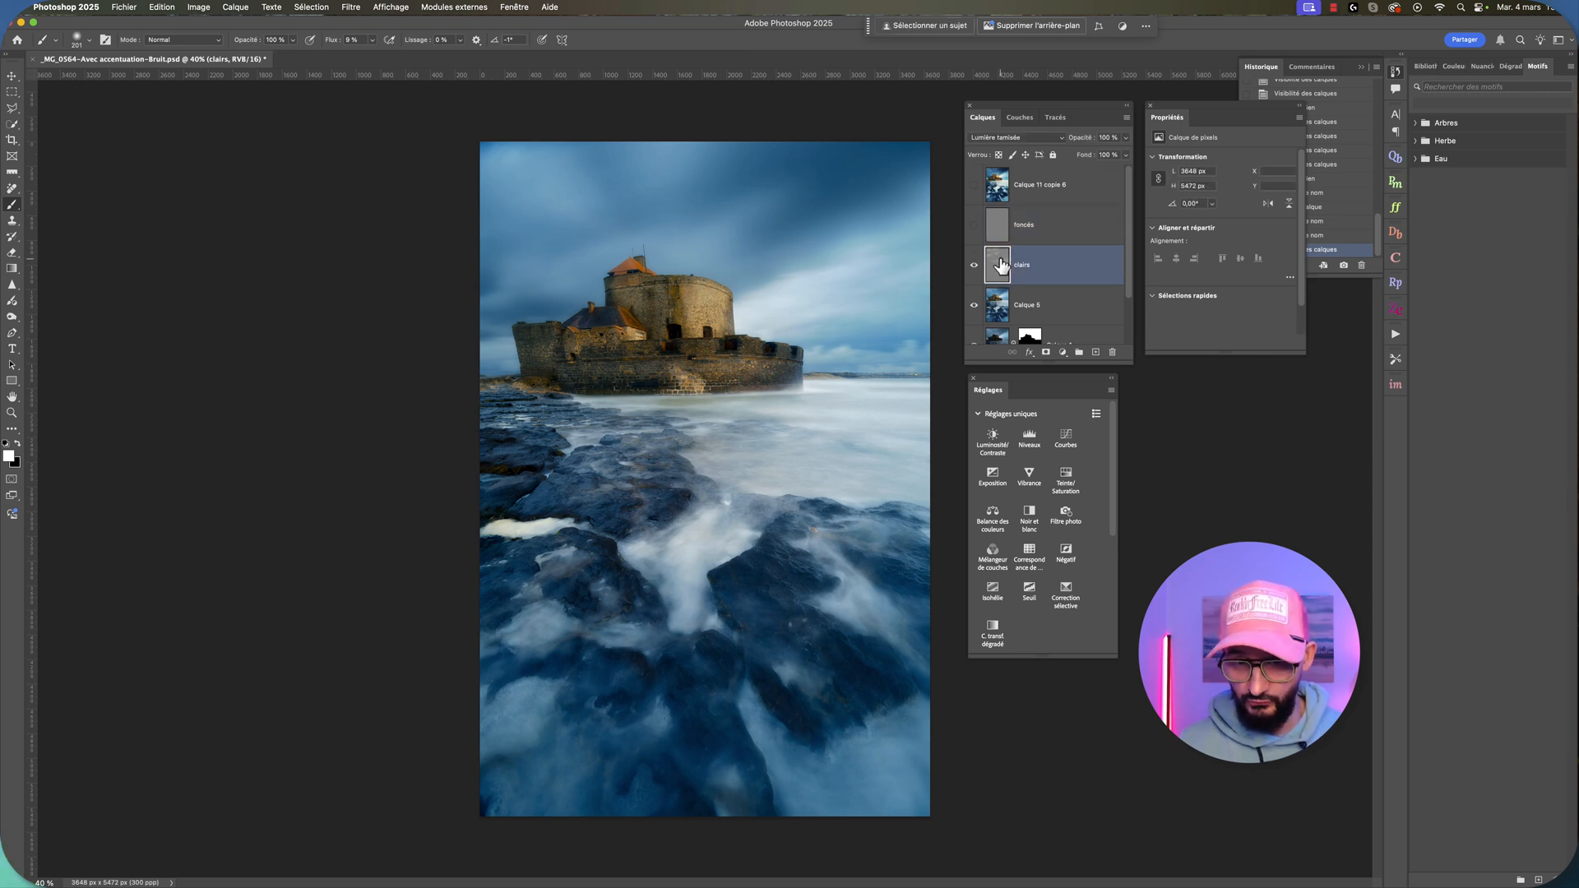
Step: Switch the foreground color to black, and try dark strokes across the upper sky on clairs before reverting them in the history
{"action": "left_click", "coordinate": [17, 447]}
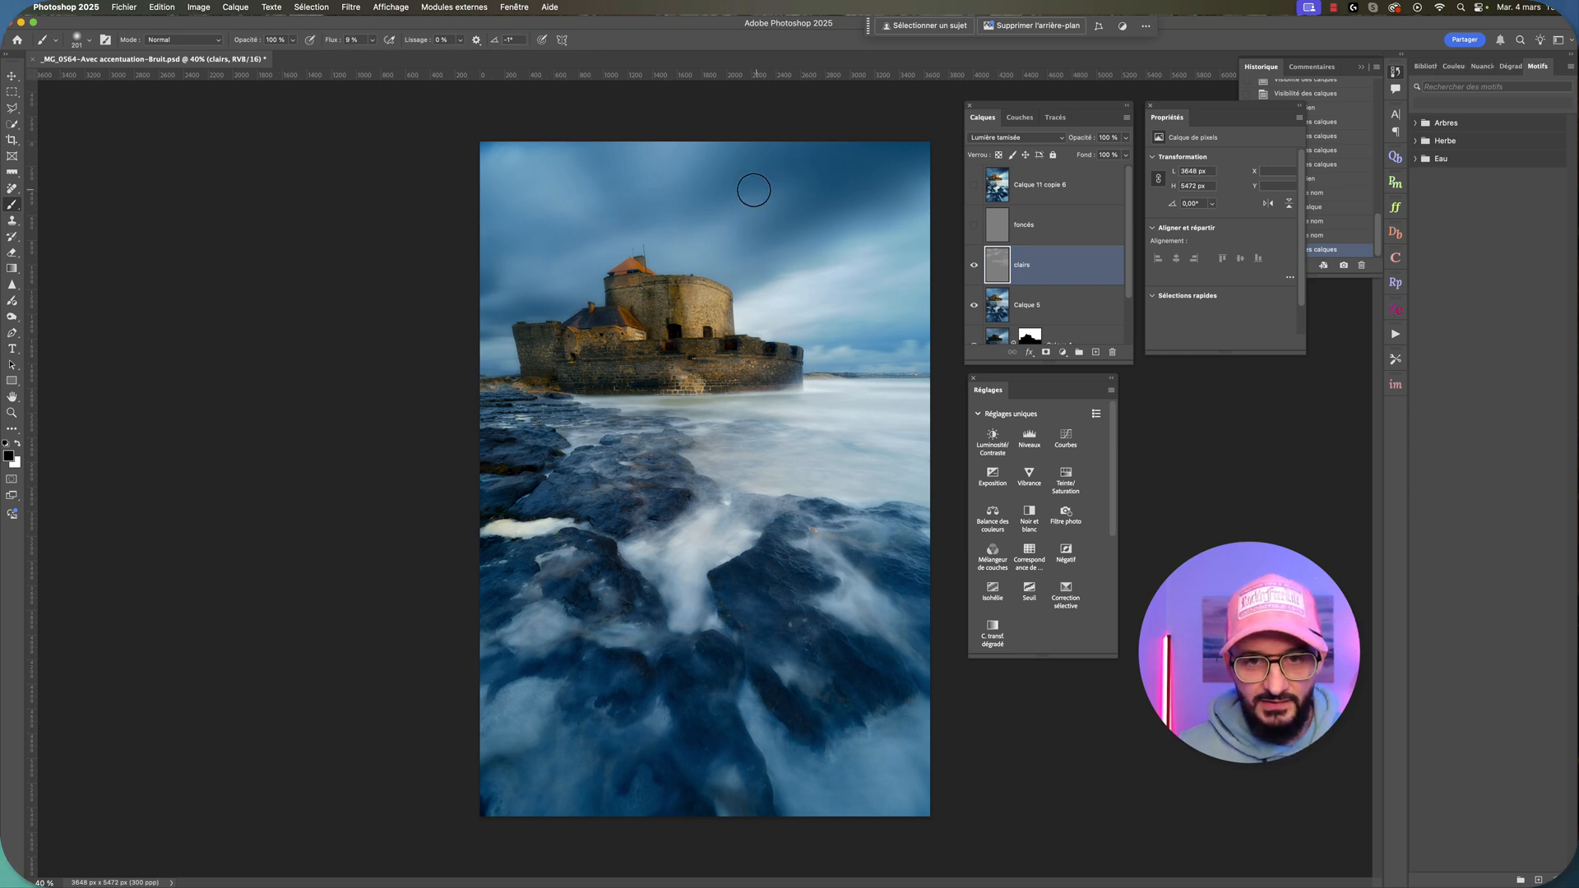
{"action": "mouse_move", "coordinate": [744, 156]}
{"action": "left_mouse_down"}
{"action": "mouse_move", "coordinate": [652, 215]}
{"action": "mouse_move", "coordinate": [617, 212]}
{"action": "mouse_move", "coordinate": [783, 243]}
{"action": "mouse_move", "coordinate": [864, 185]}
{"action": "mouse_move", "coordinate": [881, 203]}
{"action": "mouse_move", "coordinate": [859, 193]}
{"action": "mouse_move", "coordinate": [900, 158]}
{"action": "left_mouse_up"}
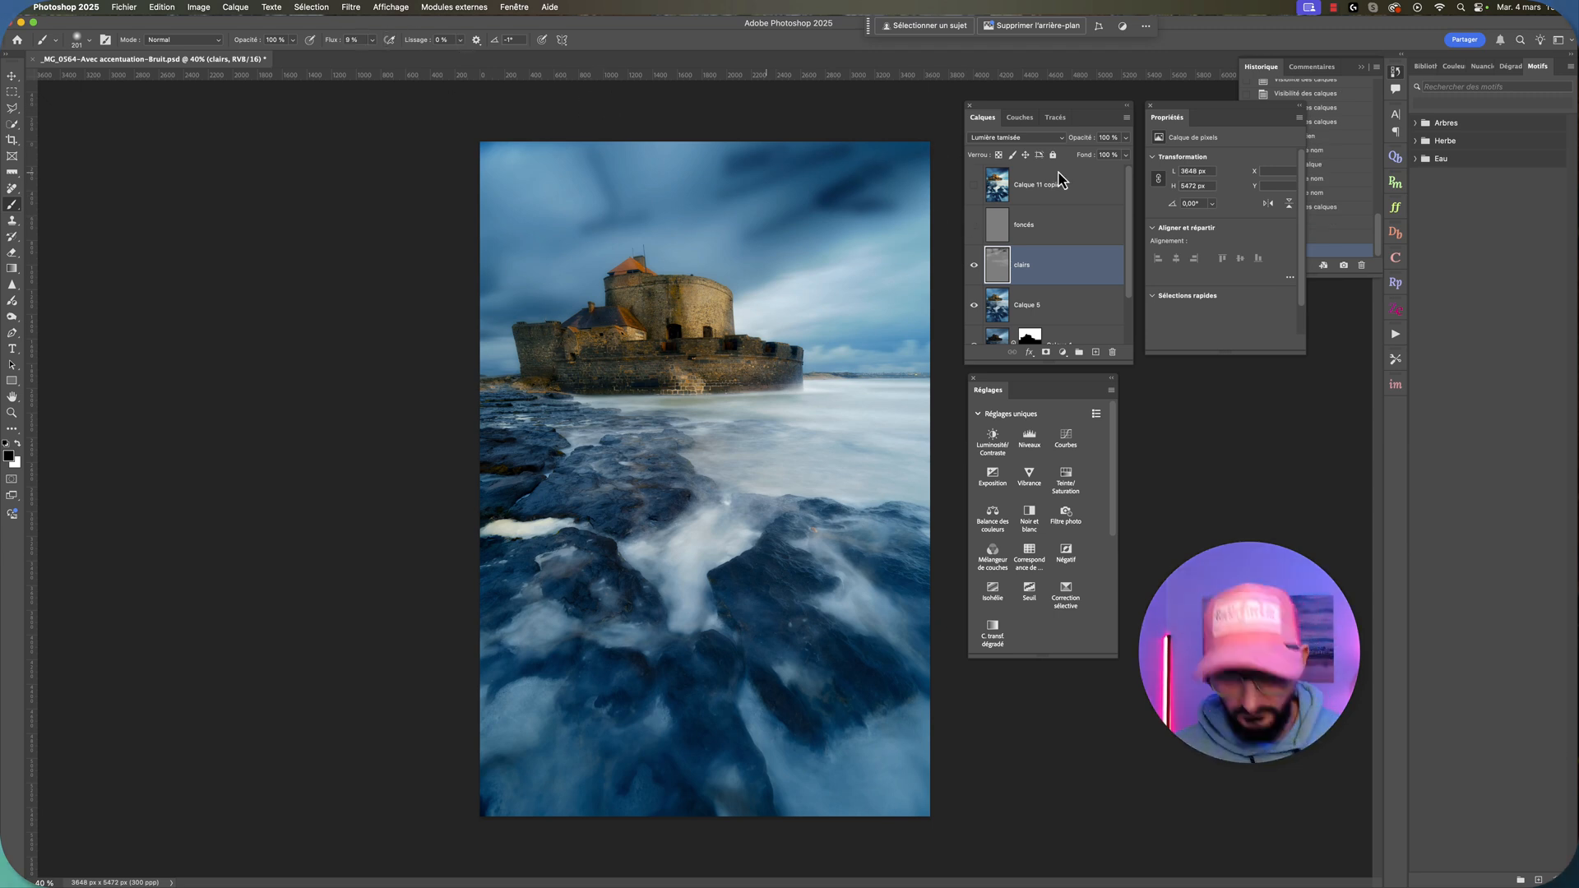
{"action": "left_click", "coordinate": [1396, 81]}
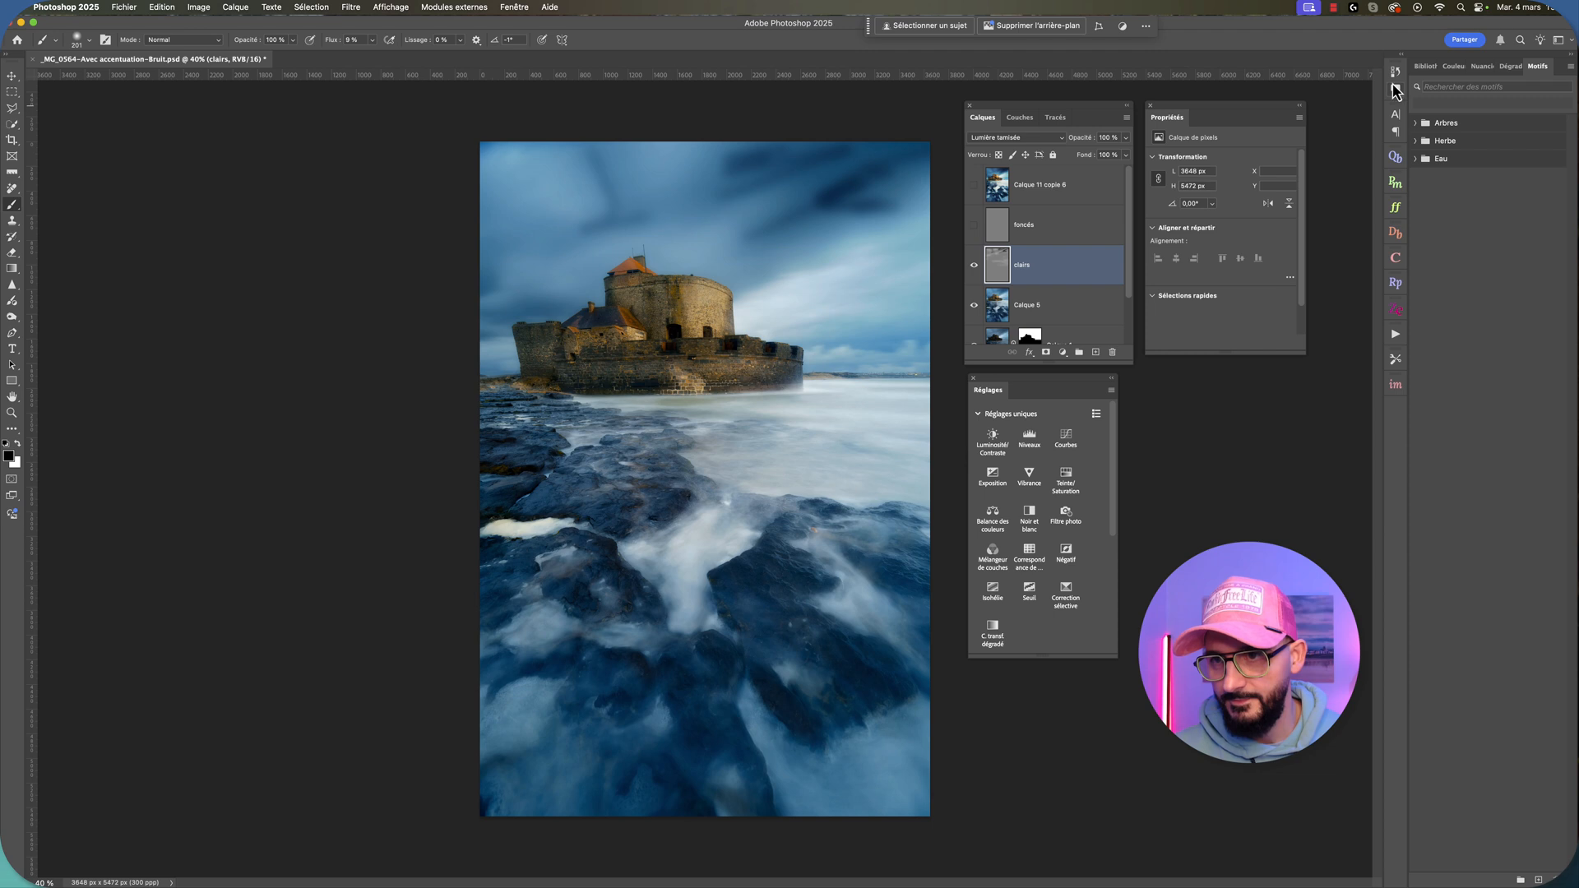
{"action": "left_click", "coordinate": [1395, 89]}
{"action": "left_click", "coordinate": [1304, 207]}
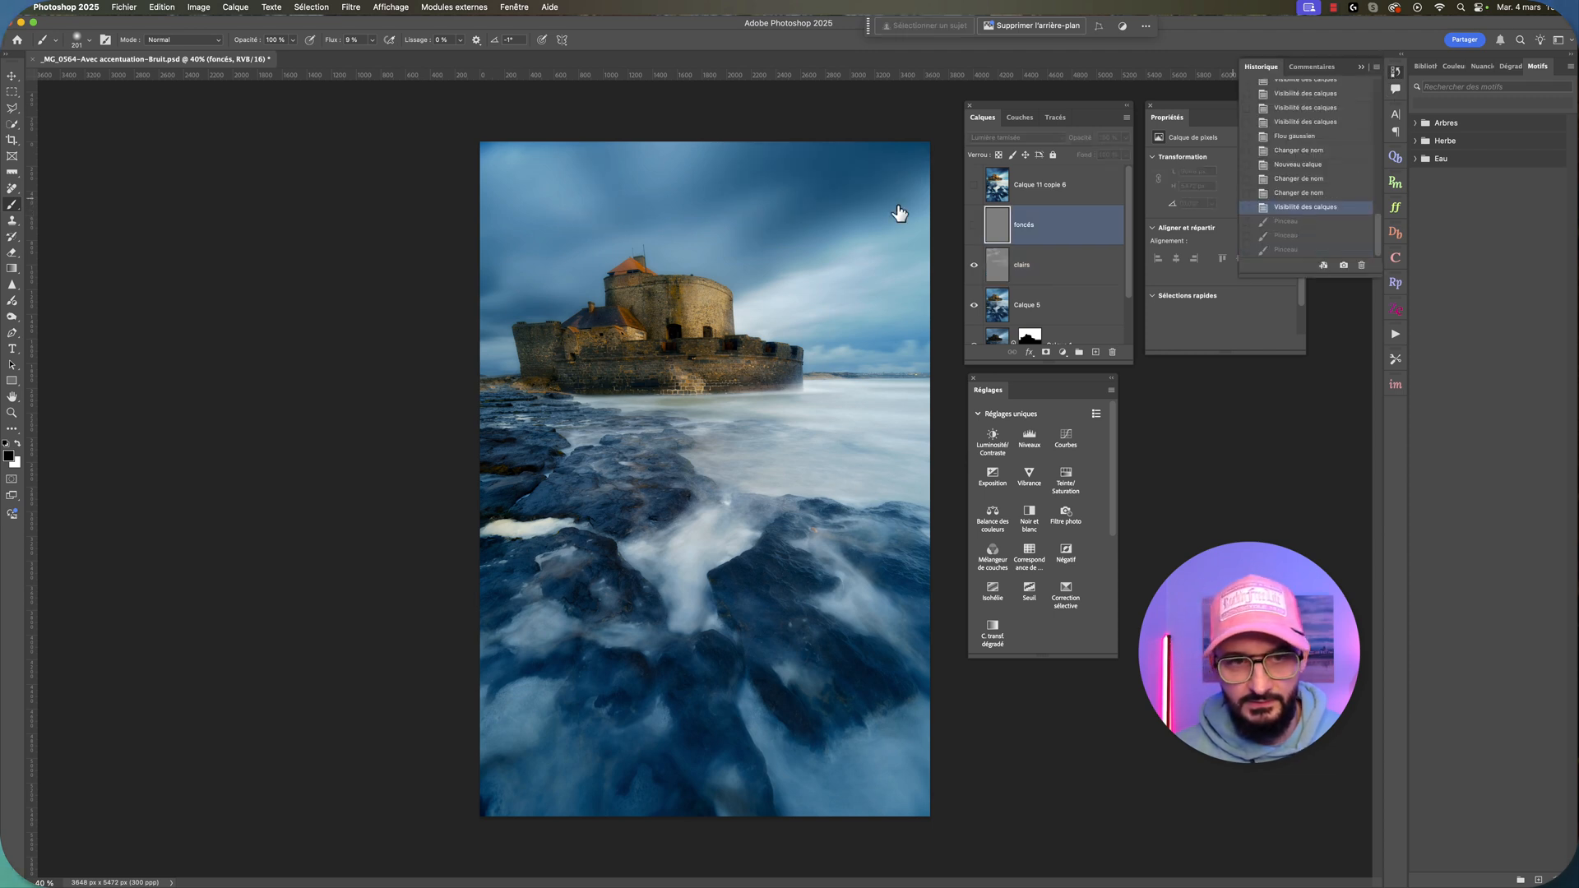
Step: Set the brush flow to 100% and its opacity to 8%, and show the foncés layer
{"action": "left_click", "coordinate": [372, 40]}
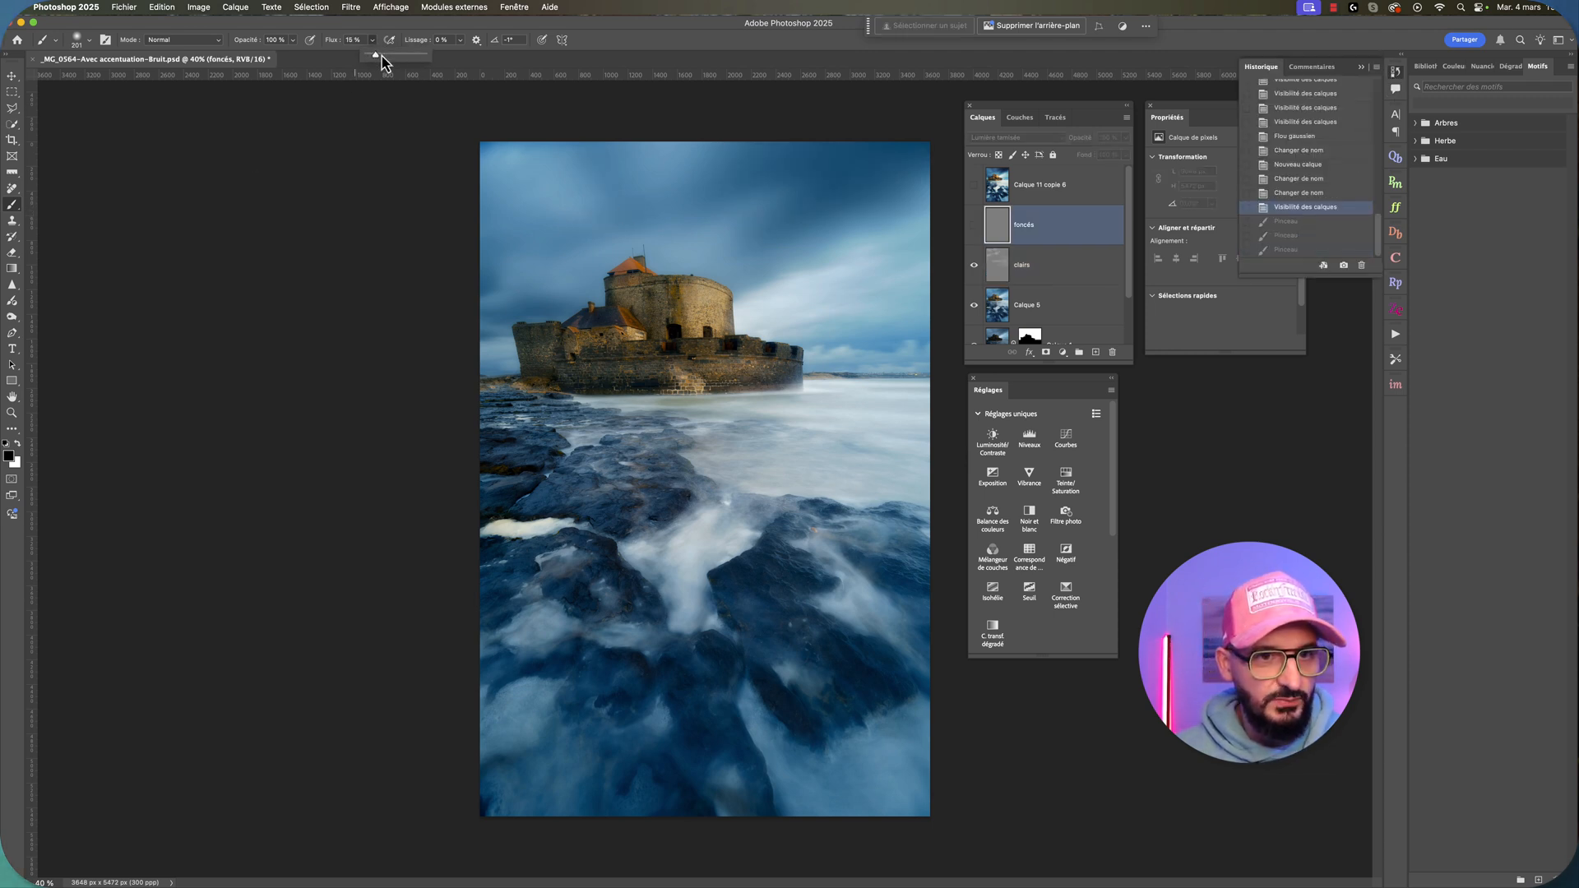
{"action": "left_click", "coordinate": [292, 39]}
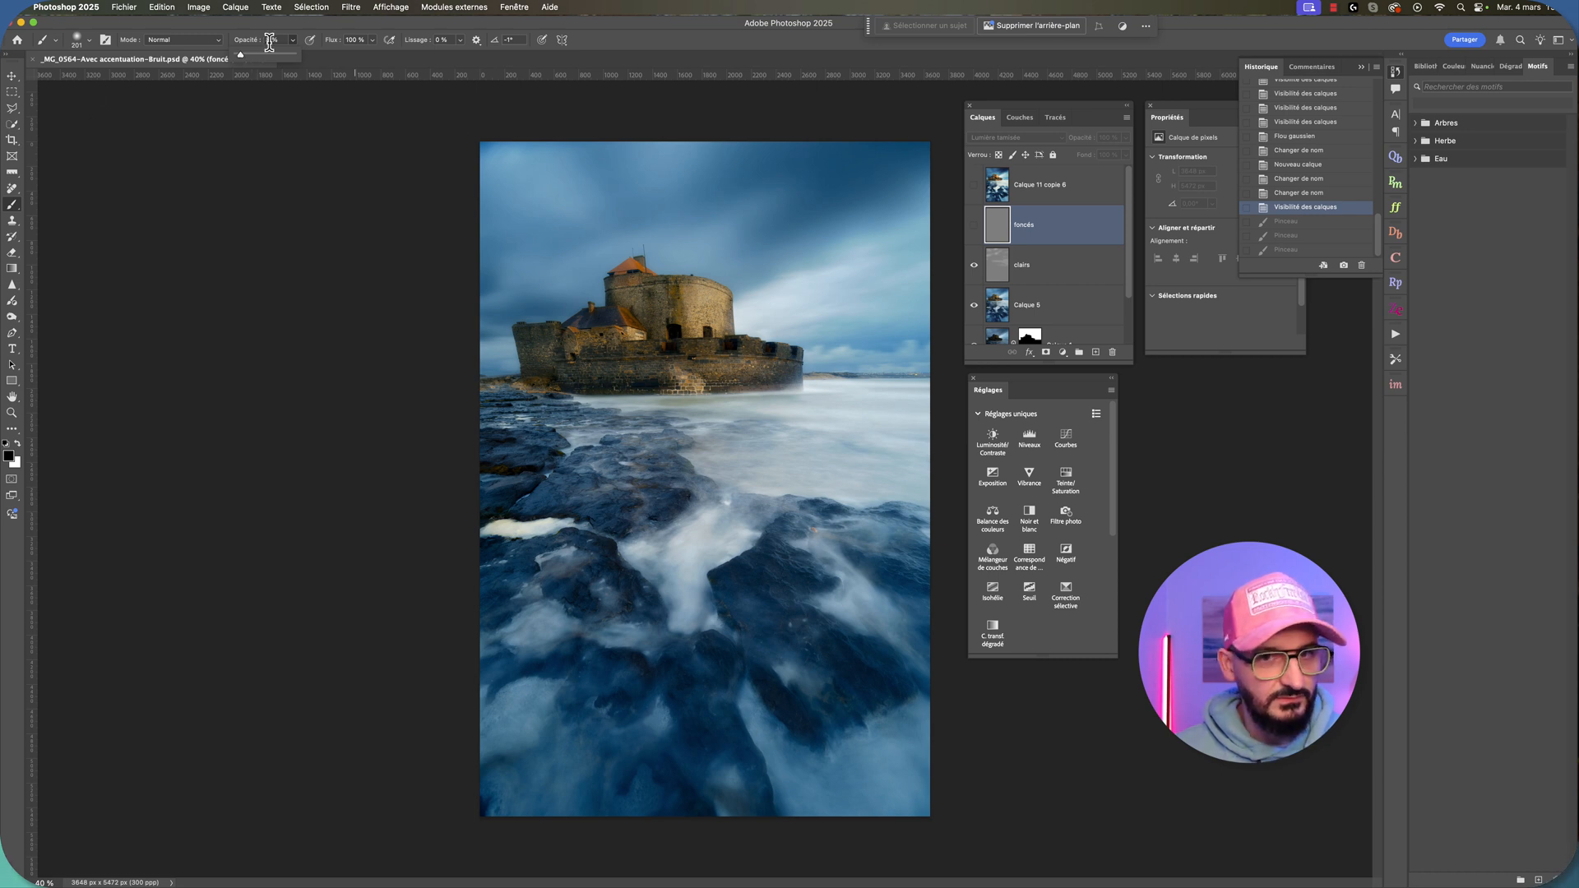
{"action": "left_click", "coordinate": [974, 230]}
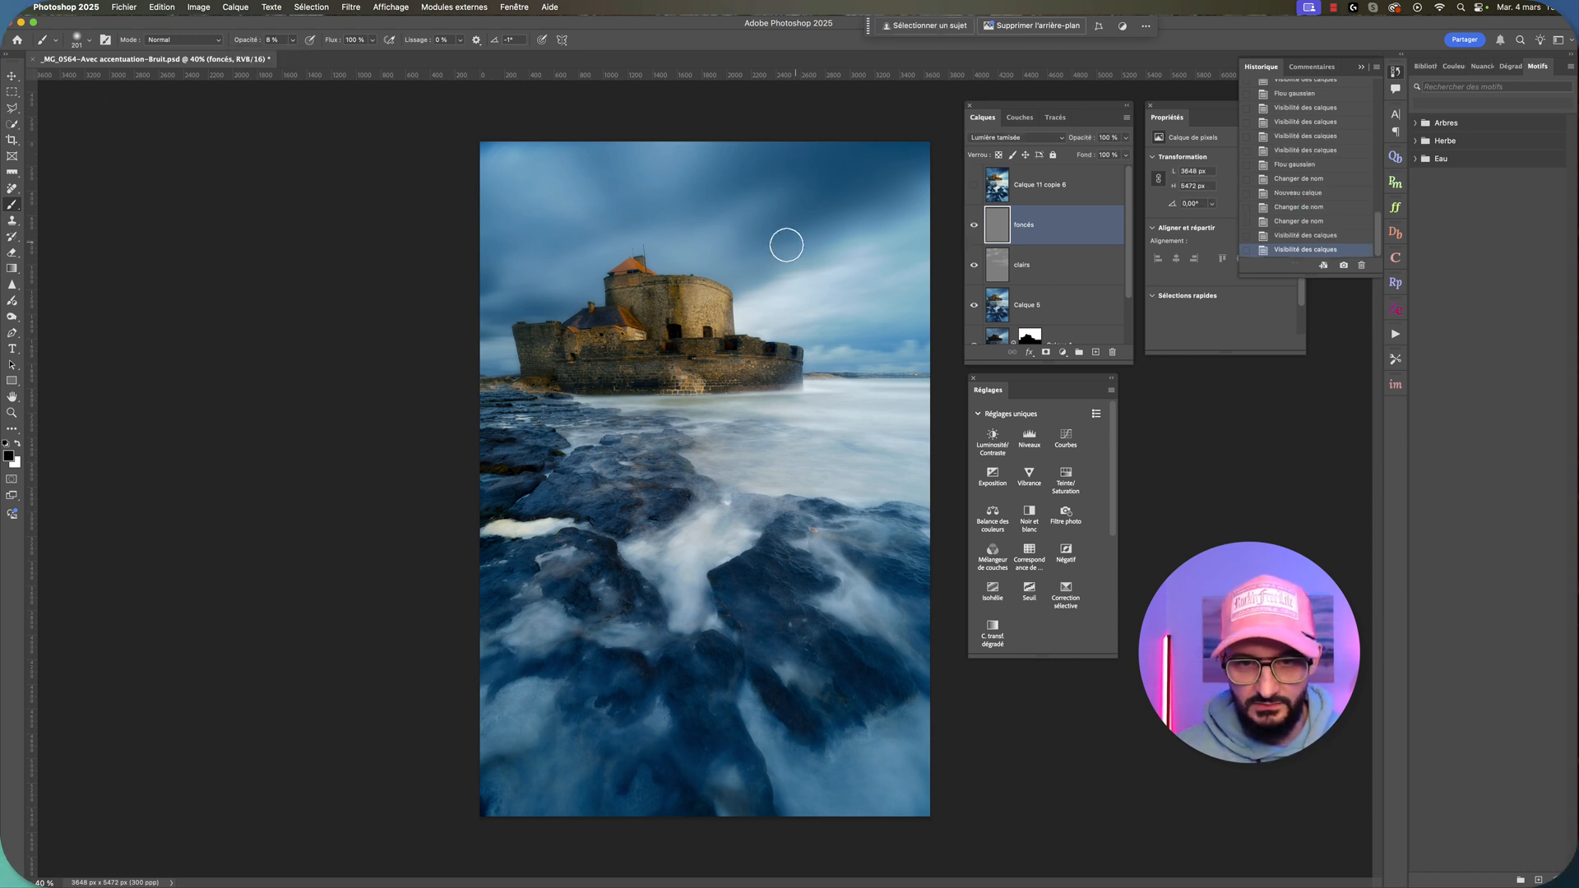
Step: Try black strokes along the upper and left edges of the sky on foncés, and delete that layer
{"action": "mouse_move", "coordinate": [908, 153]}
{"action": "left_mouse_down"}
{"action": "mouse_move", "coordinate": [733, 156]}
{"action": "mouse_move", "coordinate": [677, 207]}
{"action": "mouse_move", "coordinate": [868, 173]}
{"action": "mouse_move", "coordinate": [584, 212]}
{"action": "mouse_move", "coordinate": [661, 212]}
{"action": "mouse_move", "coordinate": [630, 219]}
{"action": "mouse_move", "coordinate": [589, 148]}
{"action": "left_mouse_up"}
{"action": "mouse_move", "coordinate": [480, 153]}
{"action": "left_mouse_down"}
{"action": "mouse_move", "coordinate": [535, 244]}
{"action": "mouse_move", "coordinate": [472, 268]}
{"action": "mouse_move", "coordinate": [535, 306]}
{"action": "mouse_move", "coordinate": [512, 310]}
{"action": "left_mouse_up"}
{"action": "key", "text": "super+s"}
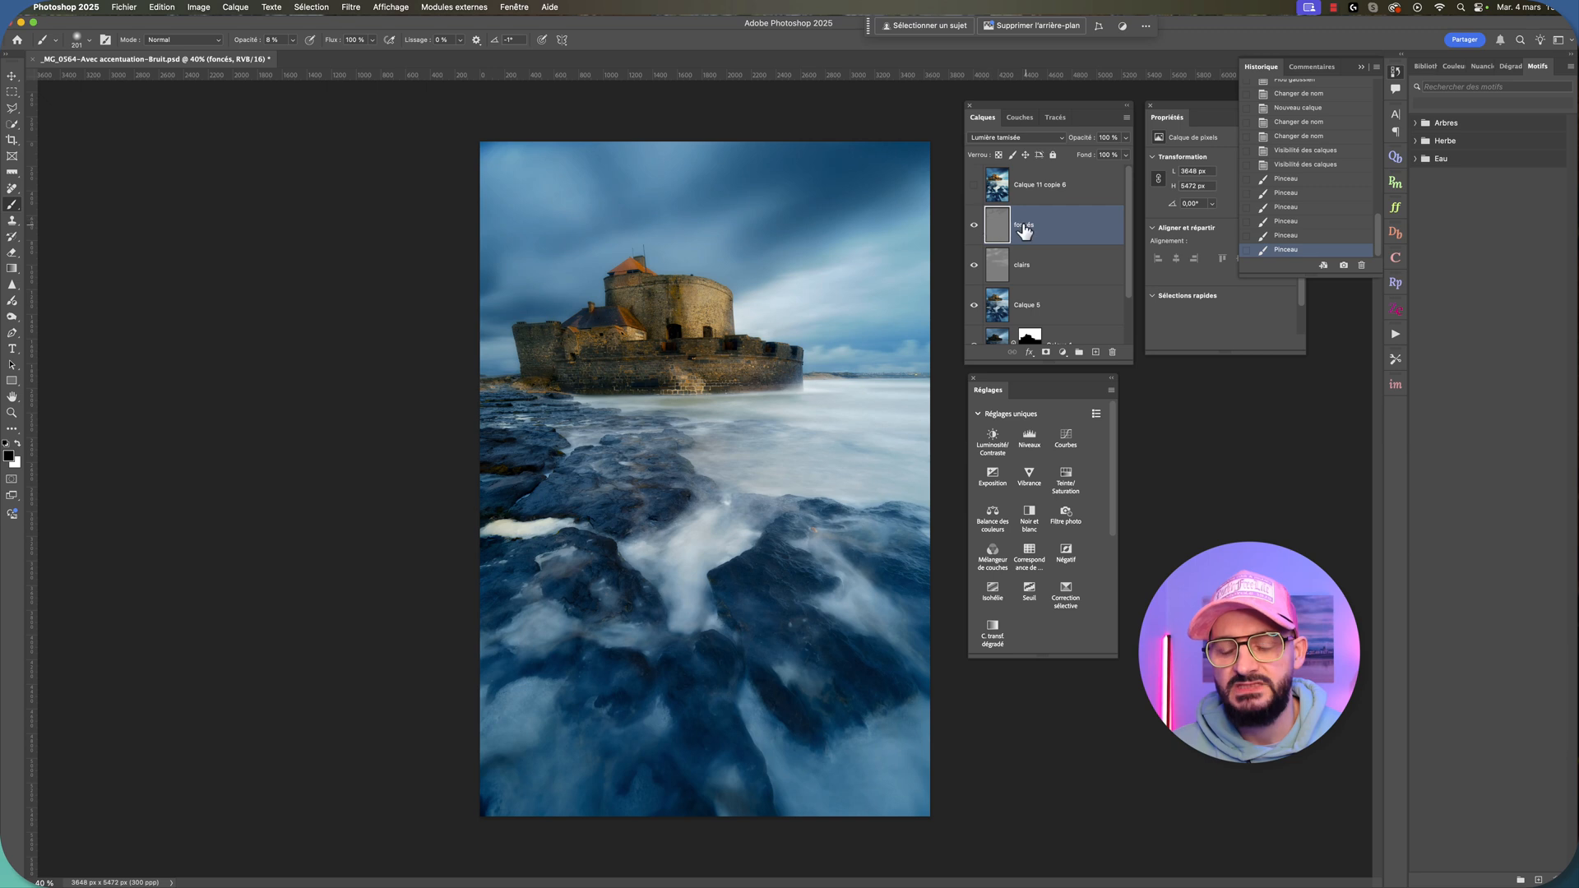
{"action": "key", "text": "Delete"}
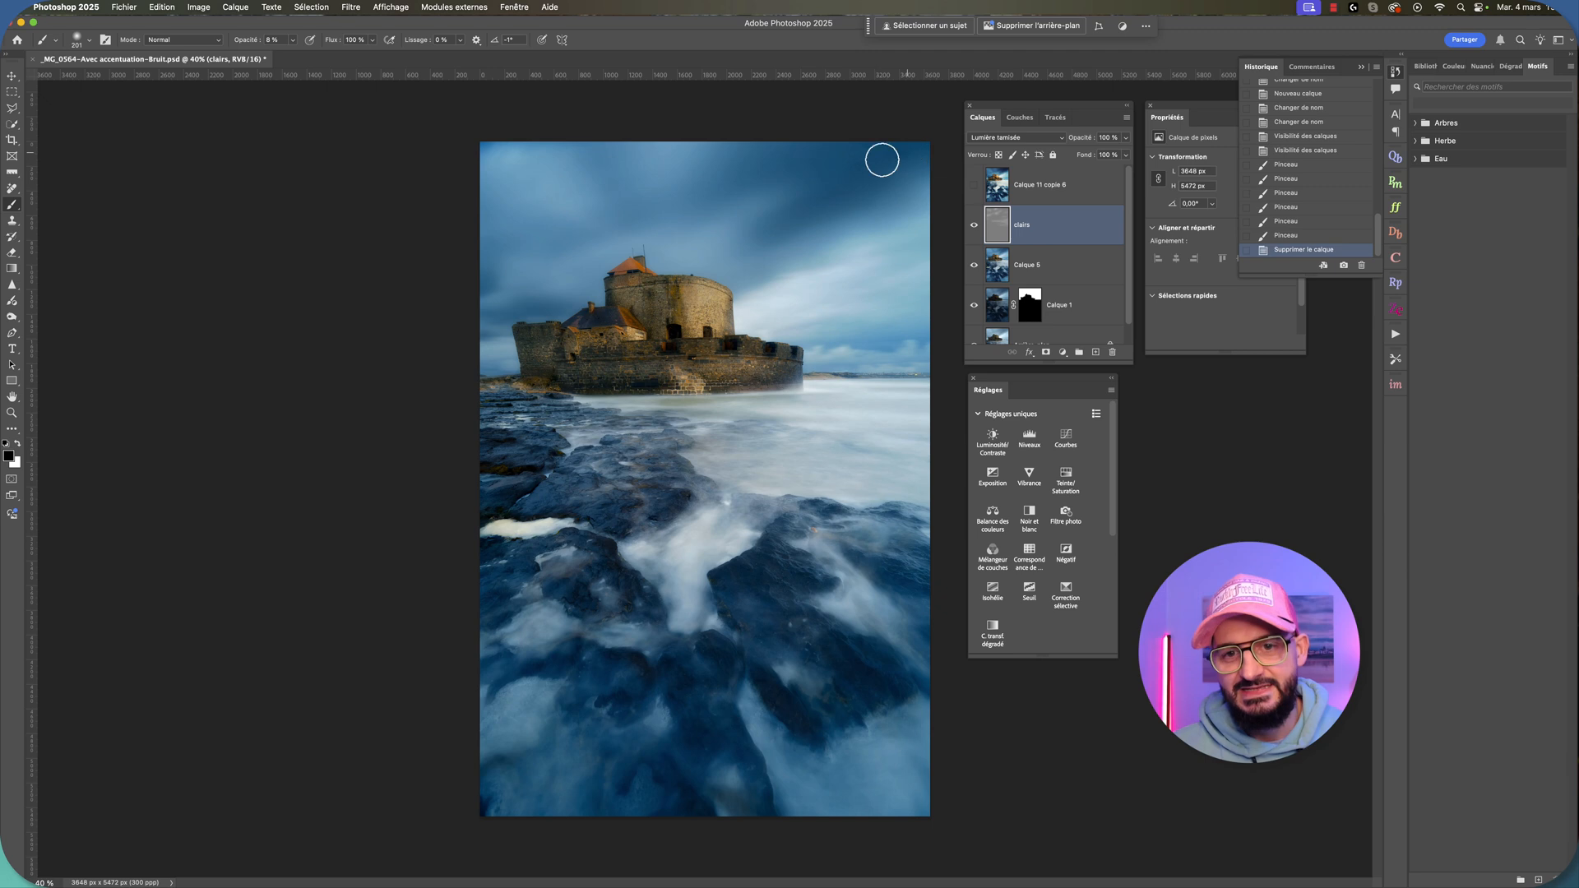
Step: Paint black strokes on the clairs layer to darken the upper sky and the clouds around the fort
{"action": "left_click_drag", "start_coordinate": [880, 159], "coordinate": [737, 159]}
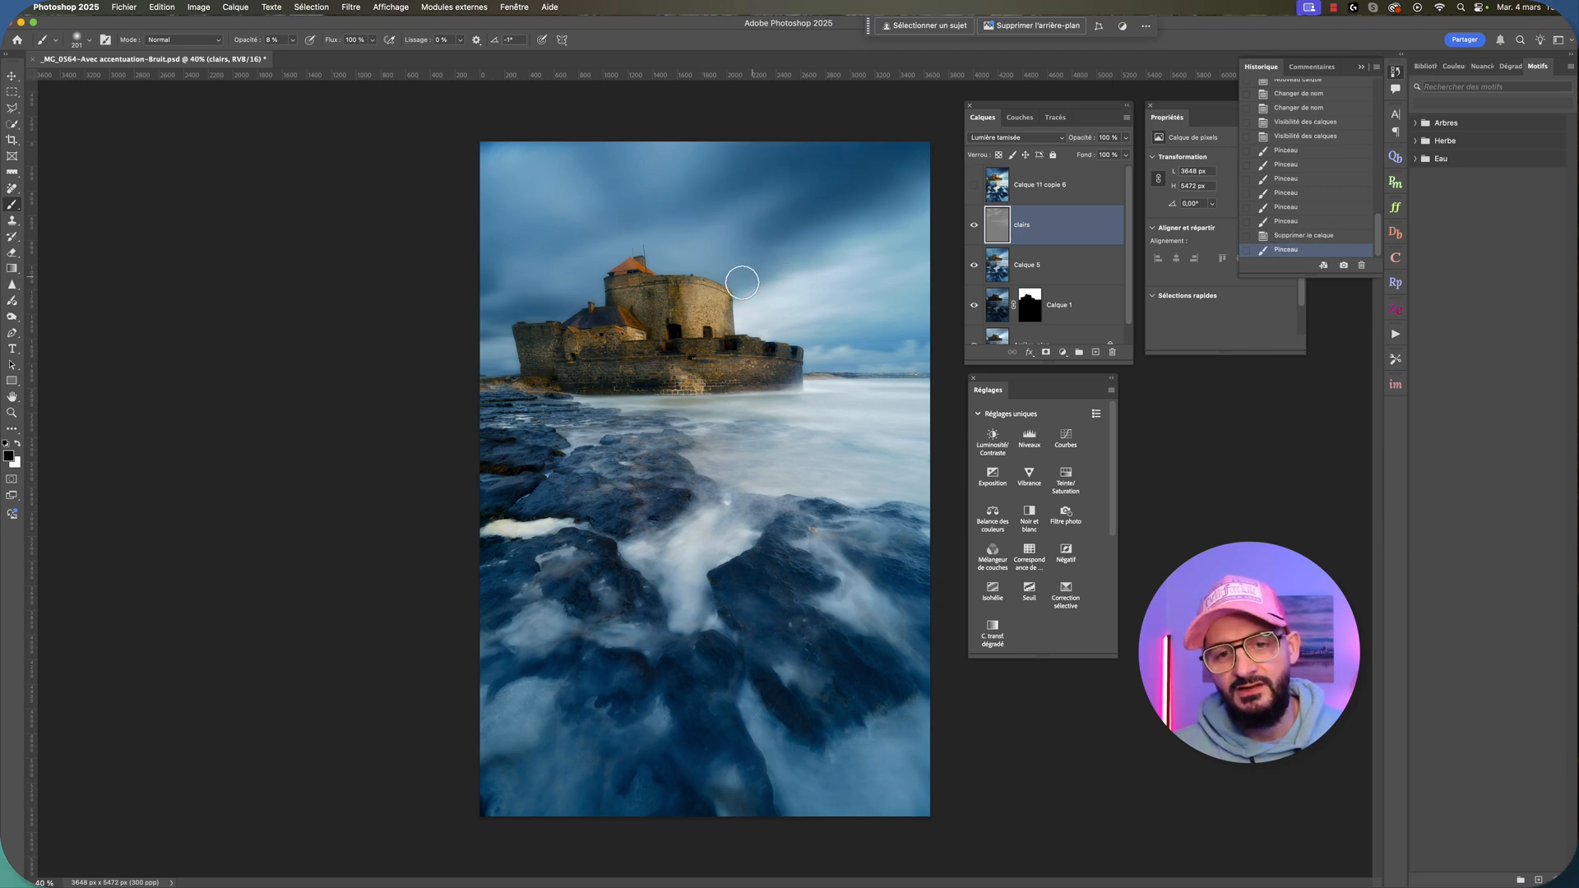
{"action": "mouse_move", "coordinate": [907, 179]}
{"action": "left_mouse_down"}
{"action": "mouse_move", "coordinate": [662, 216]}
{"action": "mouse_move", "coordinate": [595, 155]}
{"action": "mouse_move", "coordinate": [609, 269]}
{"action": "left_mouse_up"}
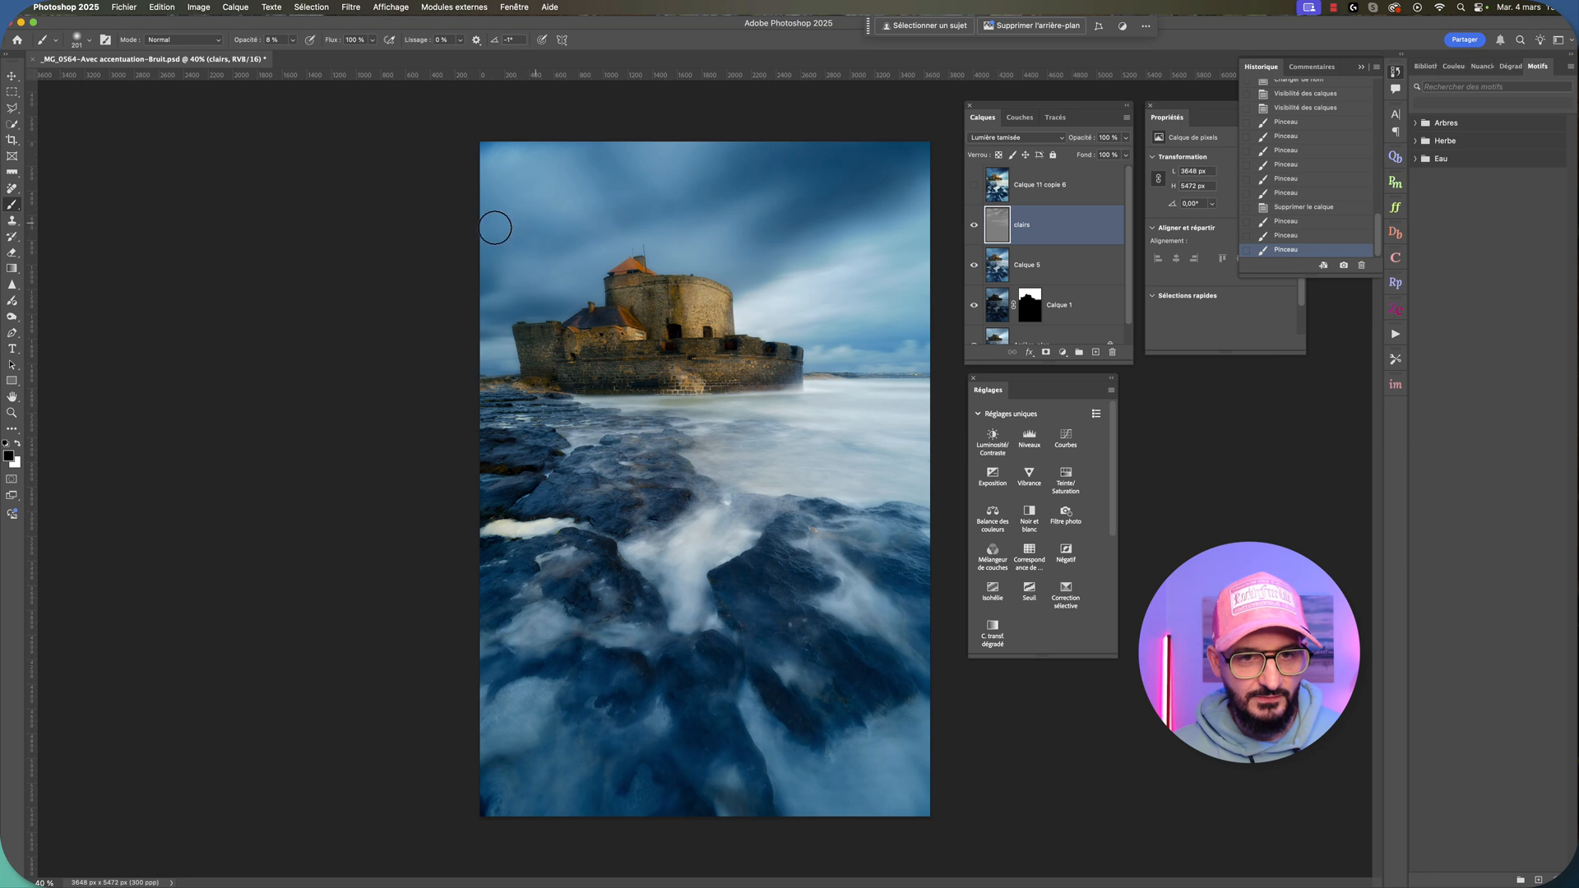
{"action": "left_click_drag", "start_coordinate": [482, 268], "coordinate": [847, 233]}
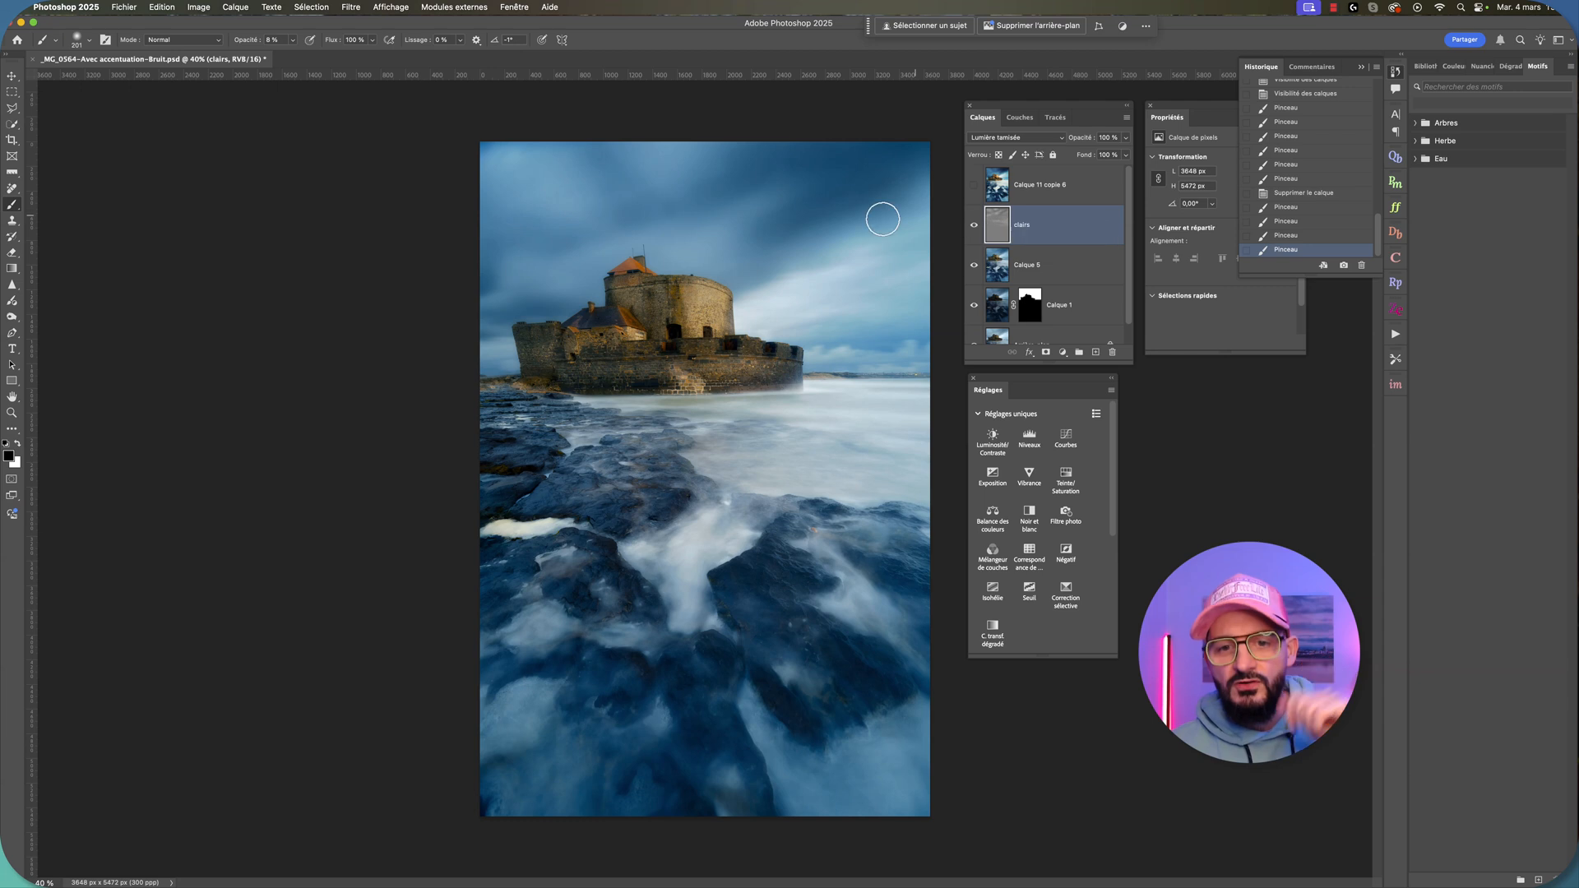
Step: Darken the clouds beside the fort, the top-left sky edge and the sky near the horizon with more black strokes on clairs
{"action": "mouse_move", "coordinate": [776, 274]}
{"action": "left_mouse_down"}
{"action": "mouse_move", "coordinate": [737, 276]}
{"action": "mouse_move", "coordinate": [781, 240]}
{"action": "left_mouse_up"}
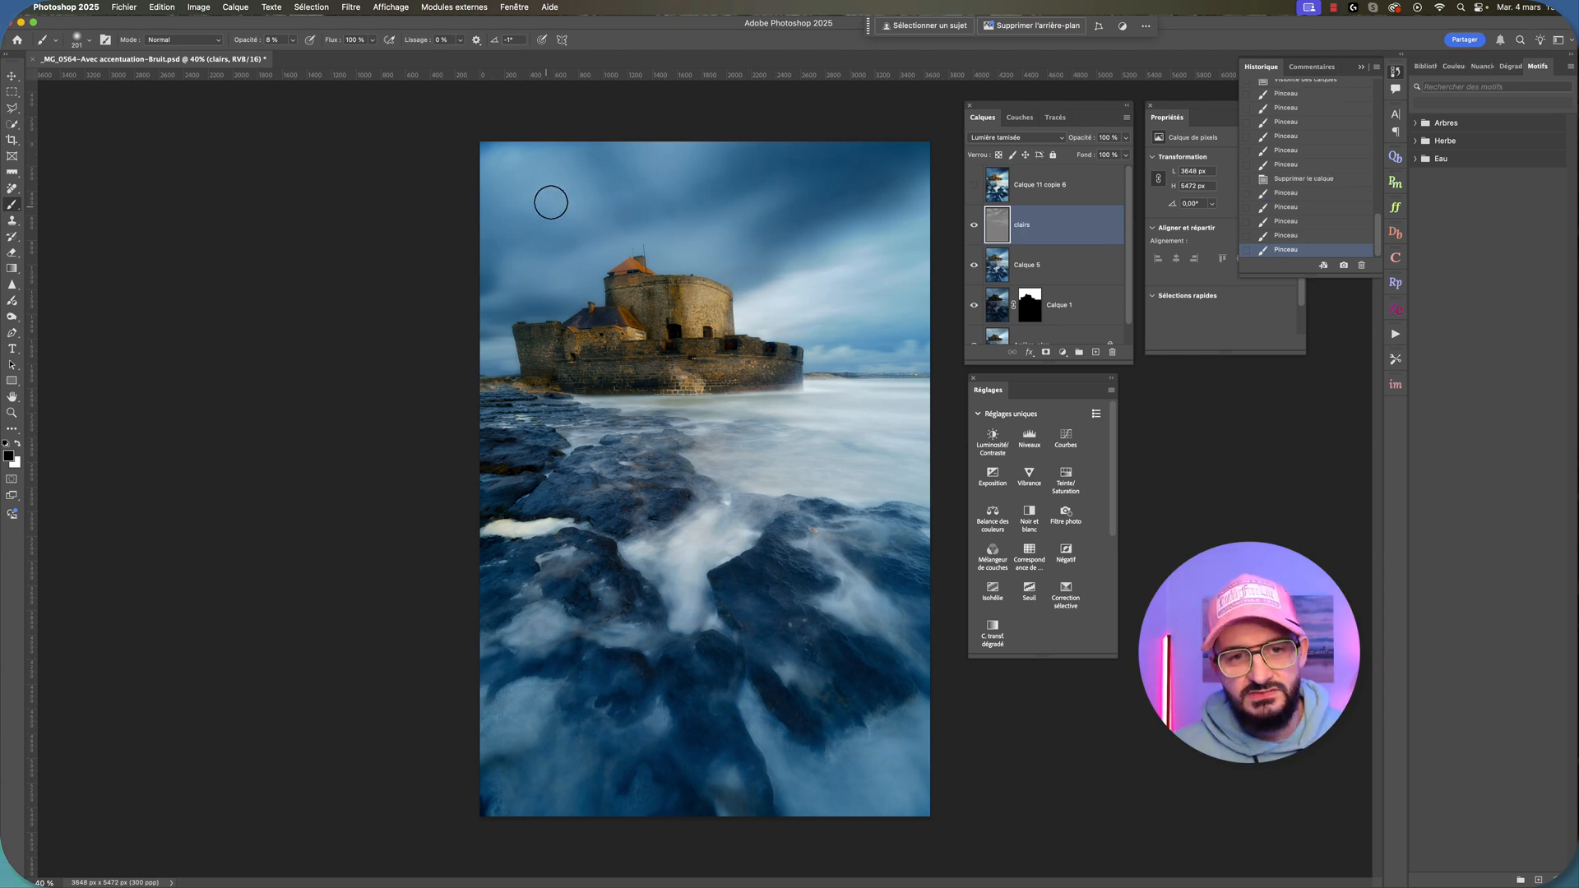
{"action": "left_click_drag", "start_coordinate": [570, 133], "coordinate": [547, 144]}
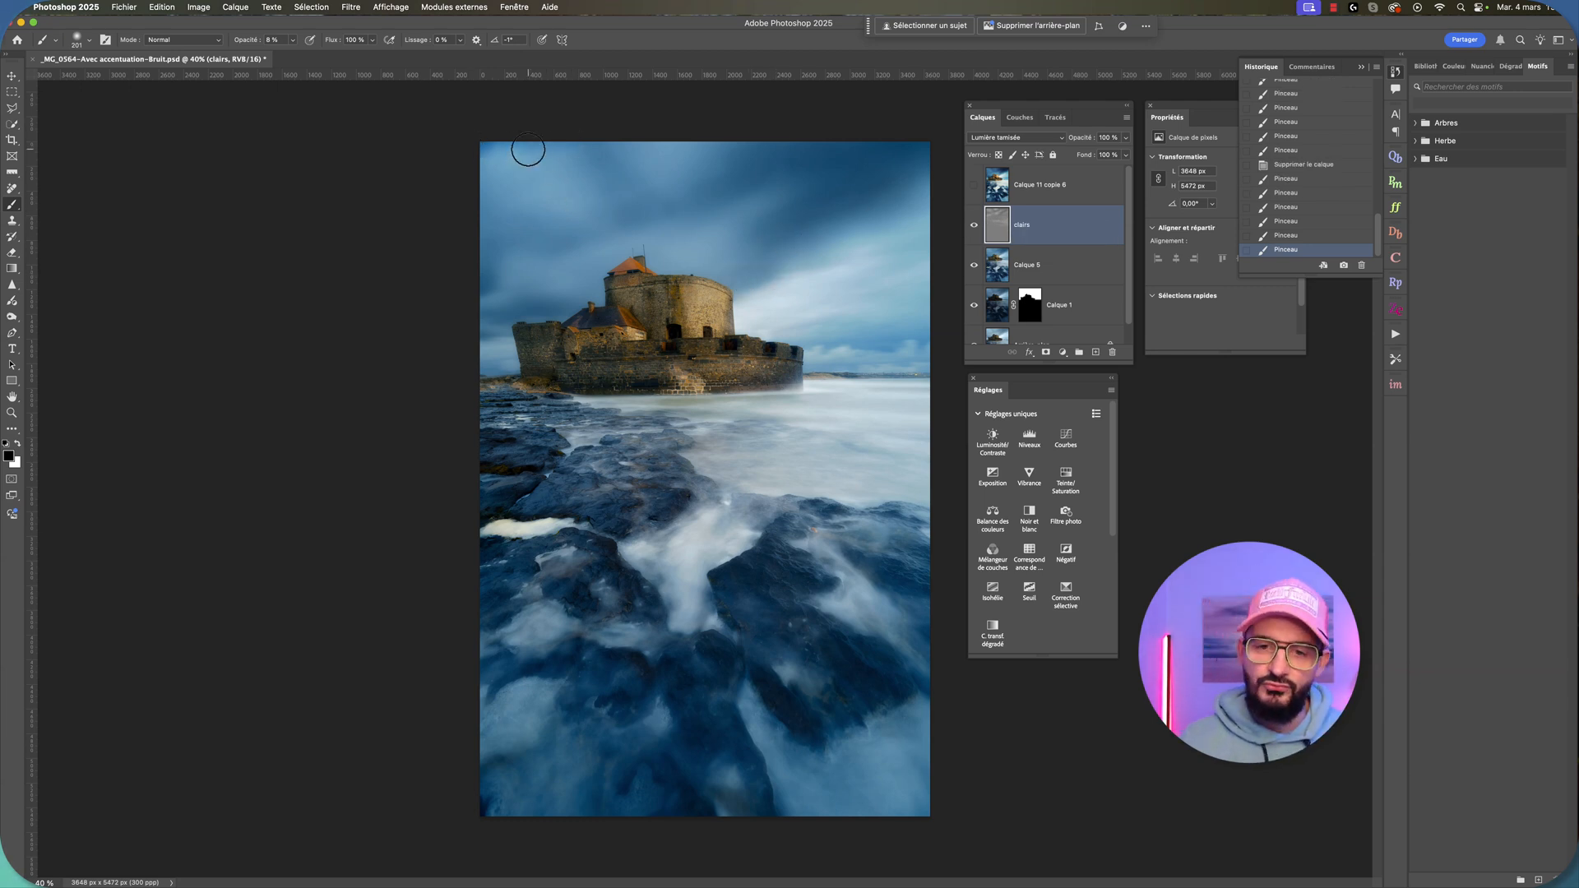
{"action": "mouse_move", "coordinate": [798, 358]}
{"action": "left_mouse_down"}
{"action": "mouse_move", "coordinate": [965, 341]}
{"action": "mouse_move", "coordinate": [862, 334]}
{"action": "left_mouse_up"}
{"action": "mouse_move", "coordinate": [487, 366]}
{"action": "left_mouse_down"}
{"action": "mouse_move", "coordinate": [494, 329]}
{"action": "mouse_move", "coordinate": [556, 306]}
{"action": "mouse_move", "coordinate": [497, 307]}
{"action": "left_mouse_up"}
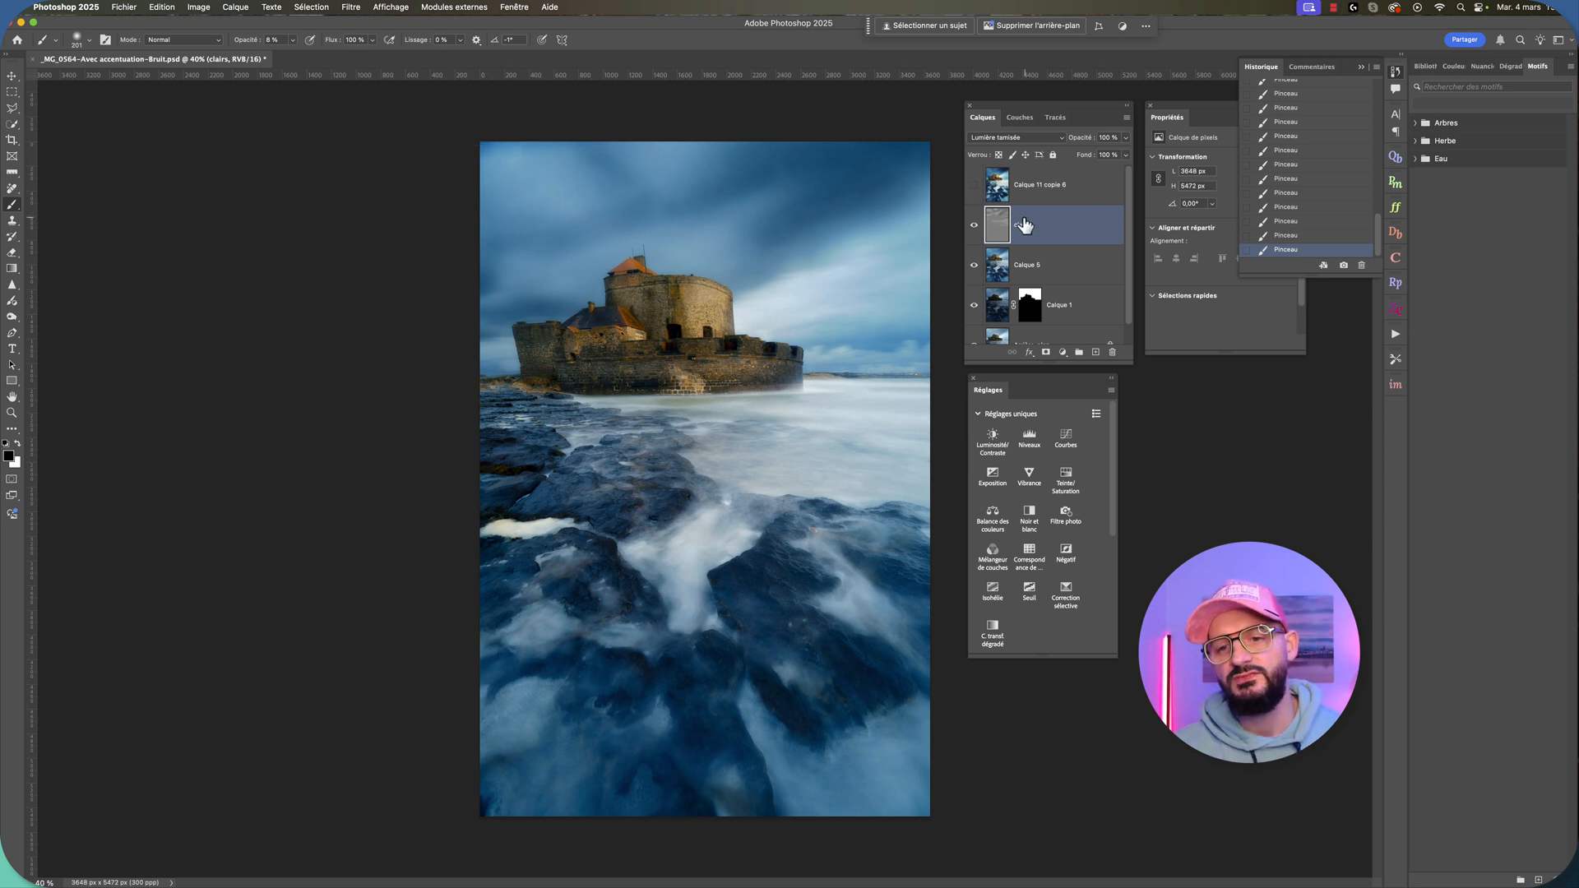
Step: Apply the last-used Gaussian blur twice to the clairs layer to soften its brush strokes
{"action": "left_click", "coordinate": [345, 9]}
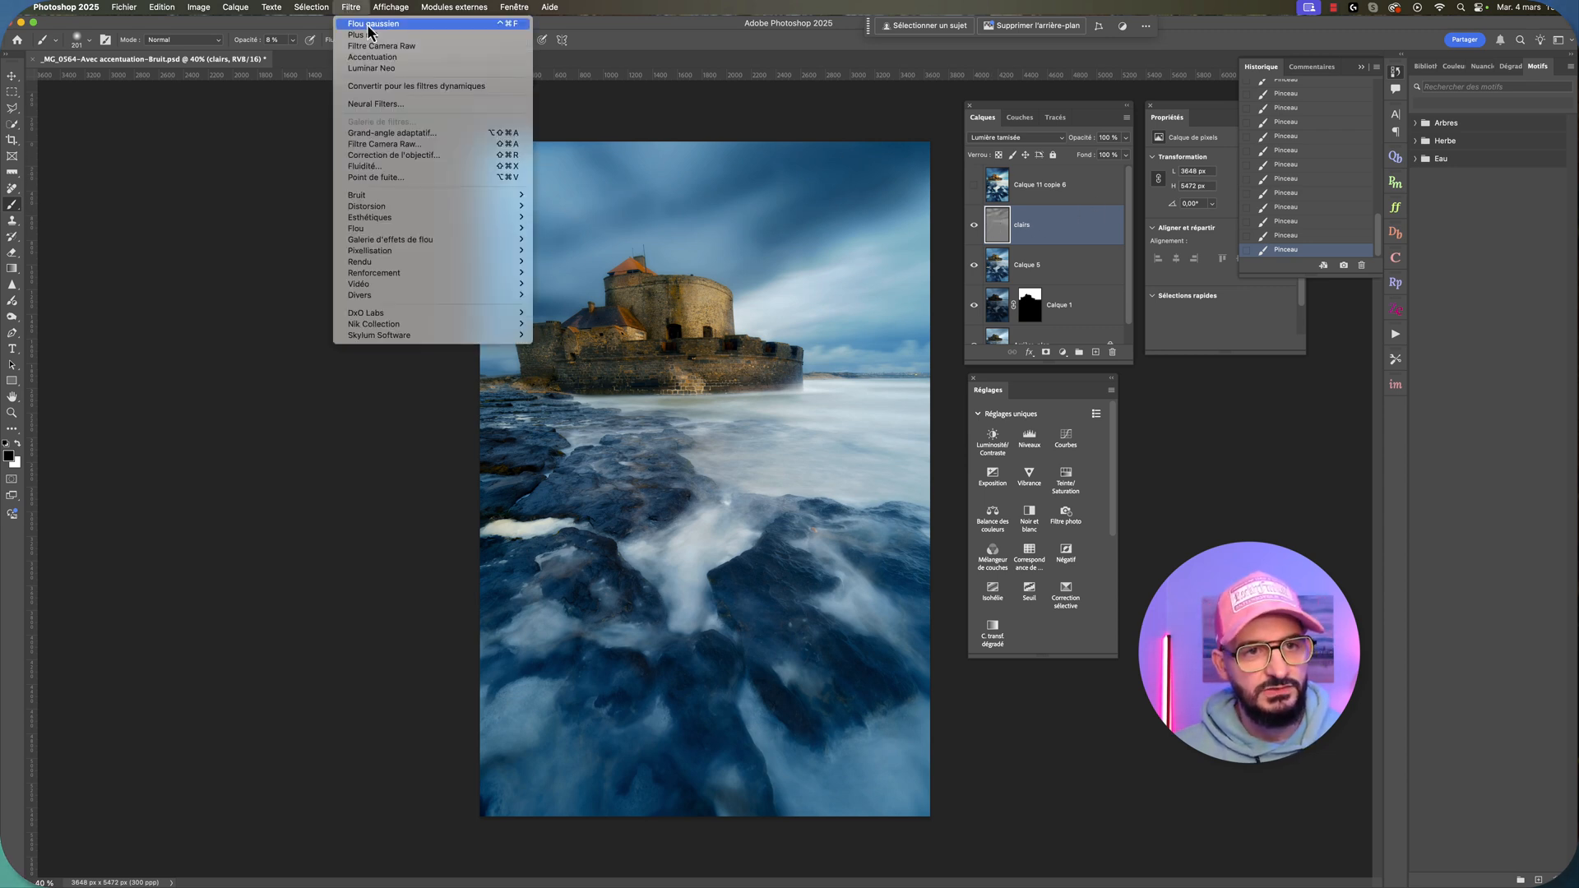
{"action": "left_click", "coordinate": [370, 30]}
{"action": "left_click", "coordinate": [351, 7]}
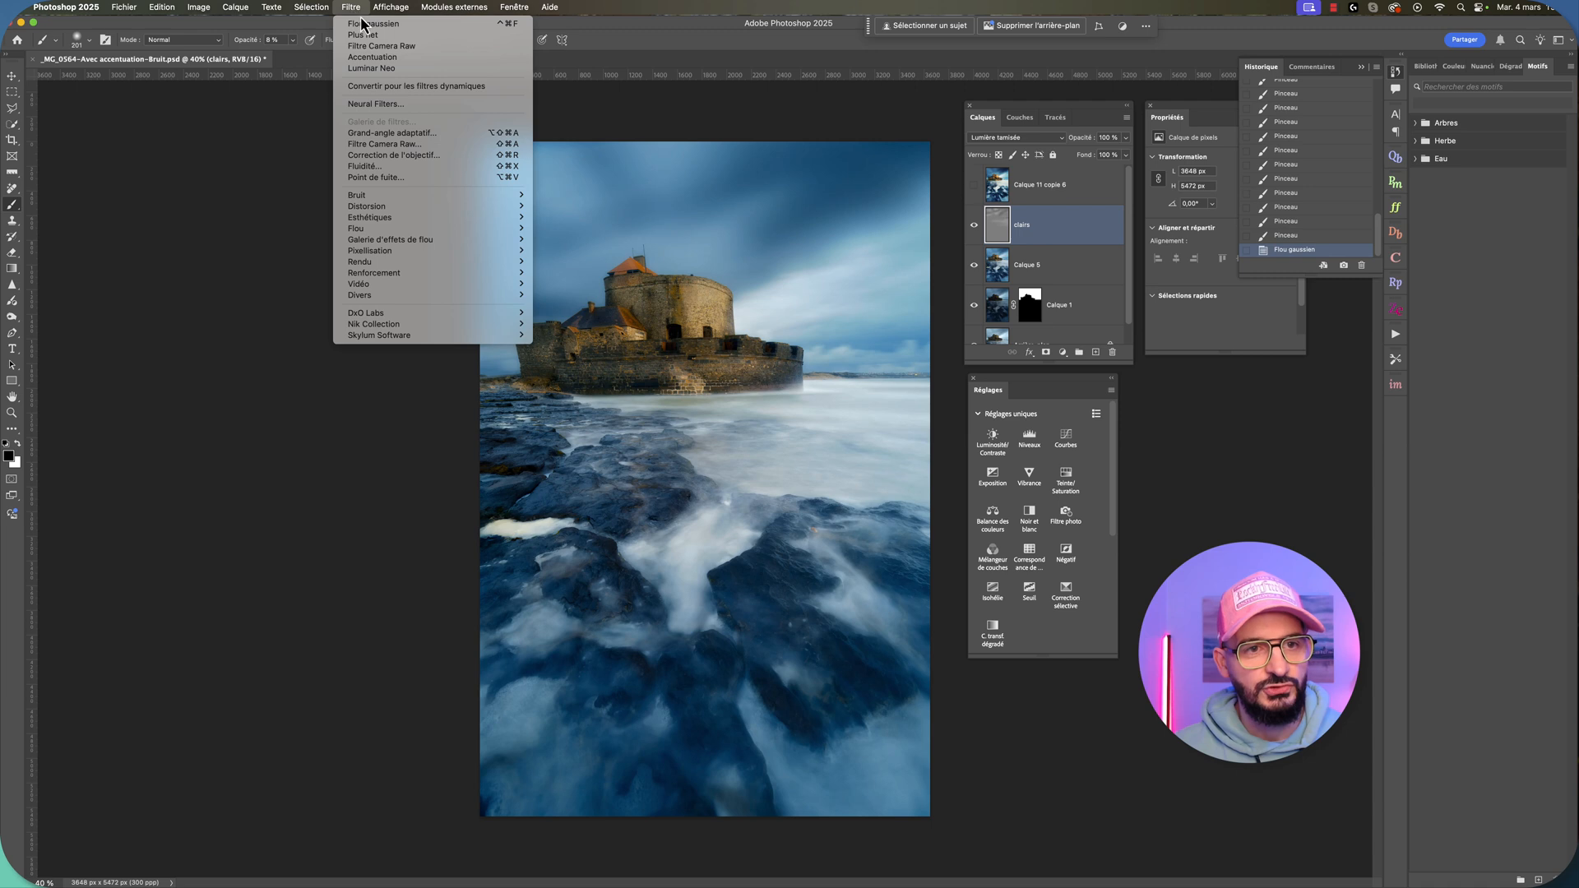
{"action": "left_click", "coordinate": [366, 22]}
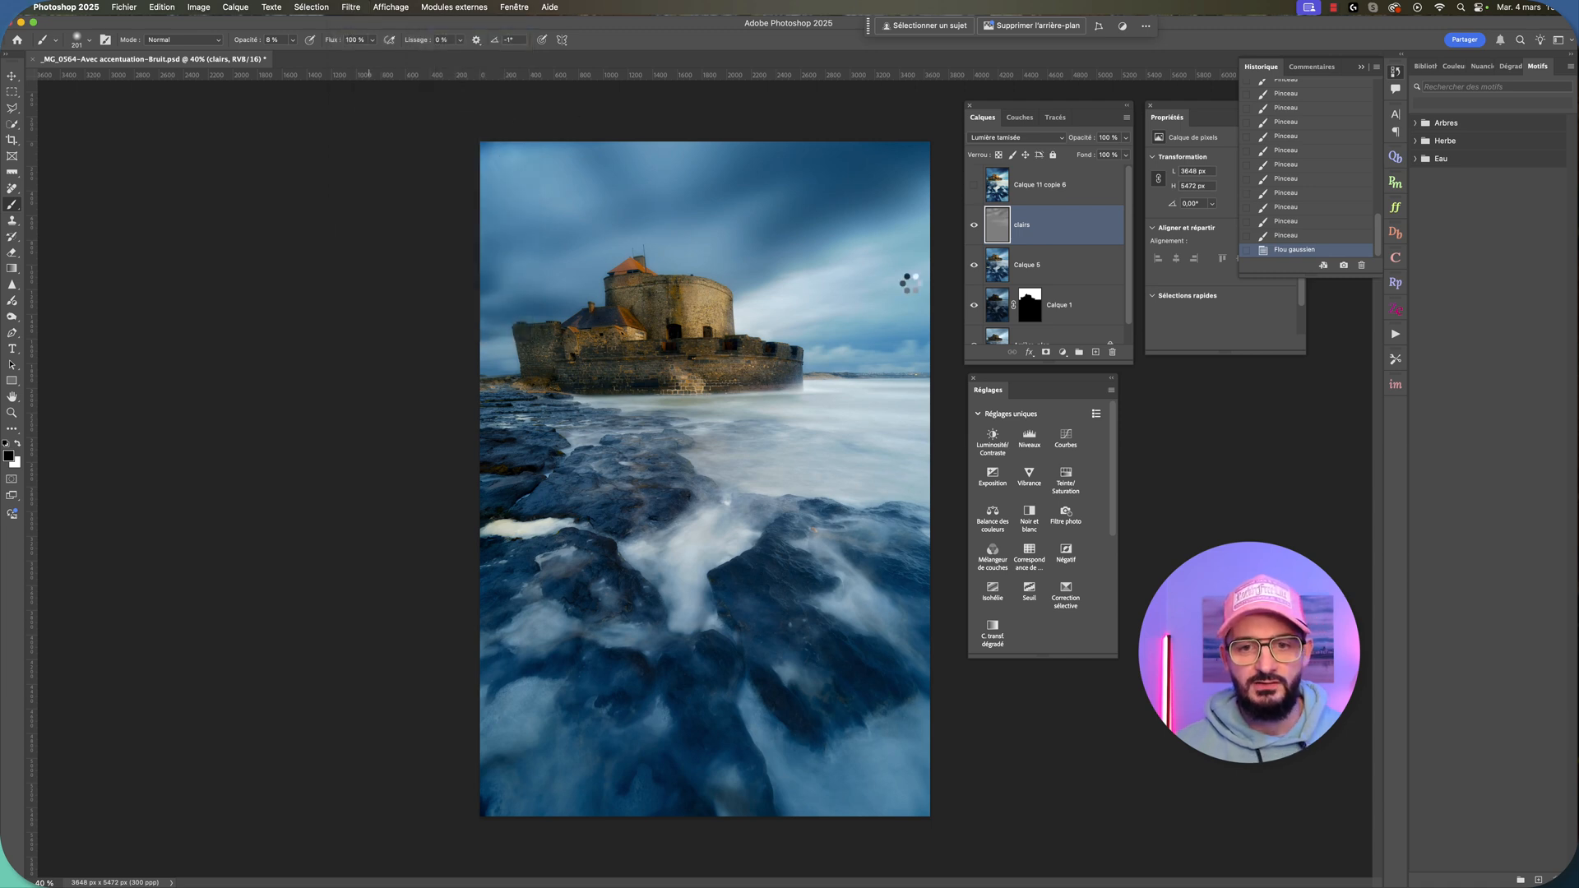
Step: Compare the image with and without the clairs layer, and set the layer's opacity to 63%
{"action": "left_click", "coordinate": [975, 225]}
{"action": "left_click", "coordinate": [975, 224]}
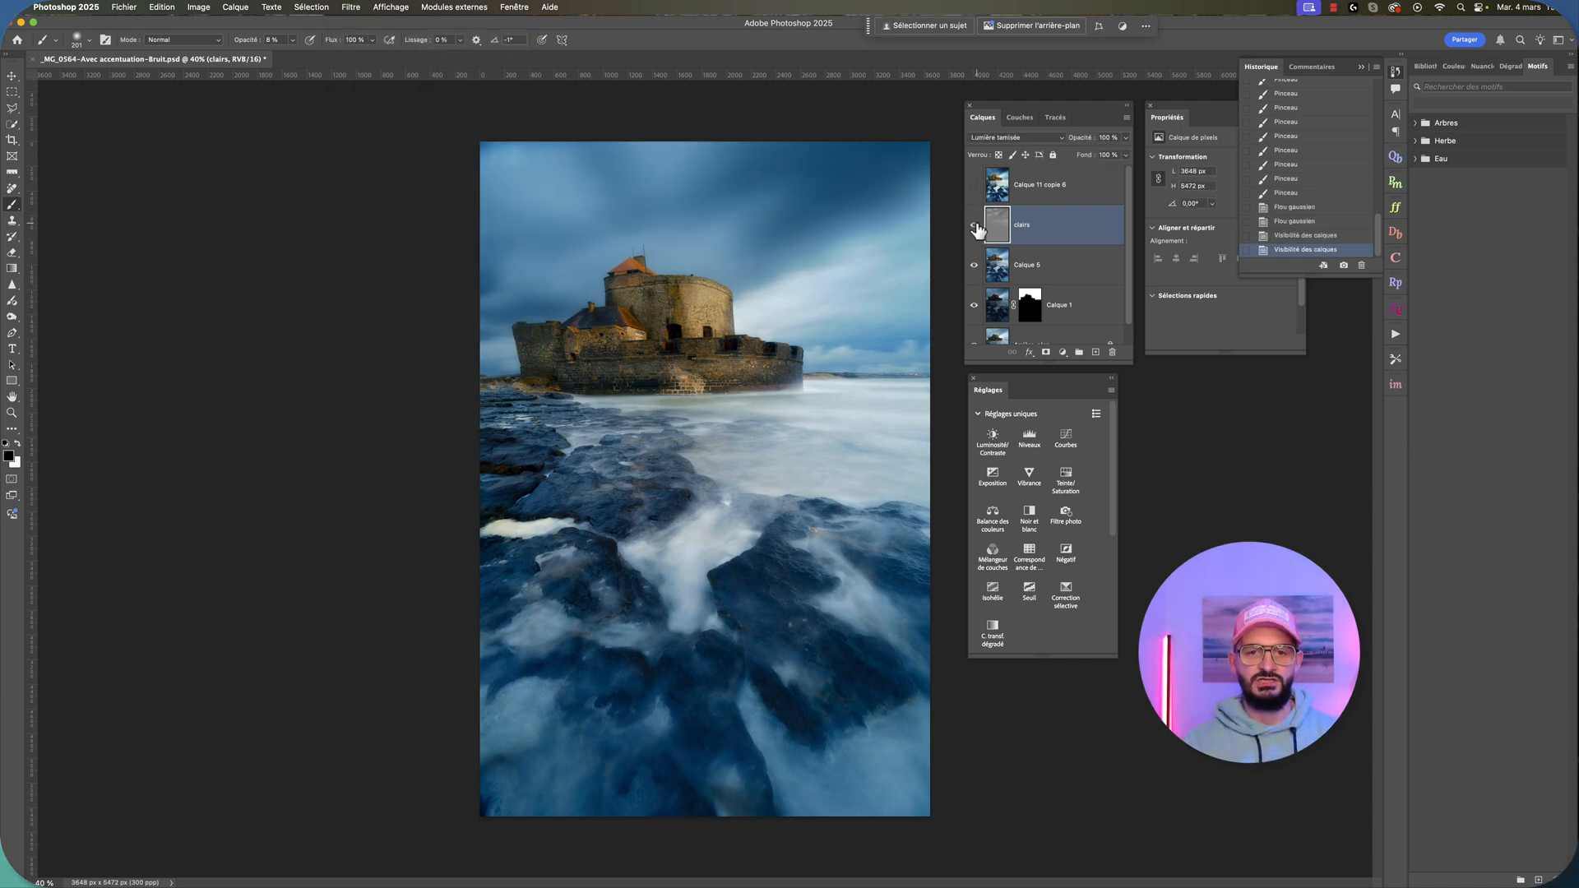
{"action": "left_click", "coordinate": [975, 225]}
{"action": "left_click", "coordinate": [975, 225]}
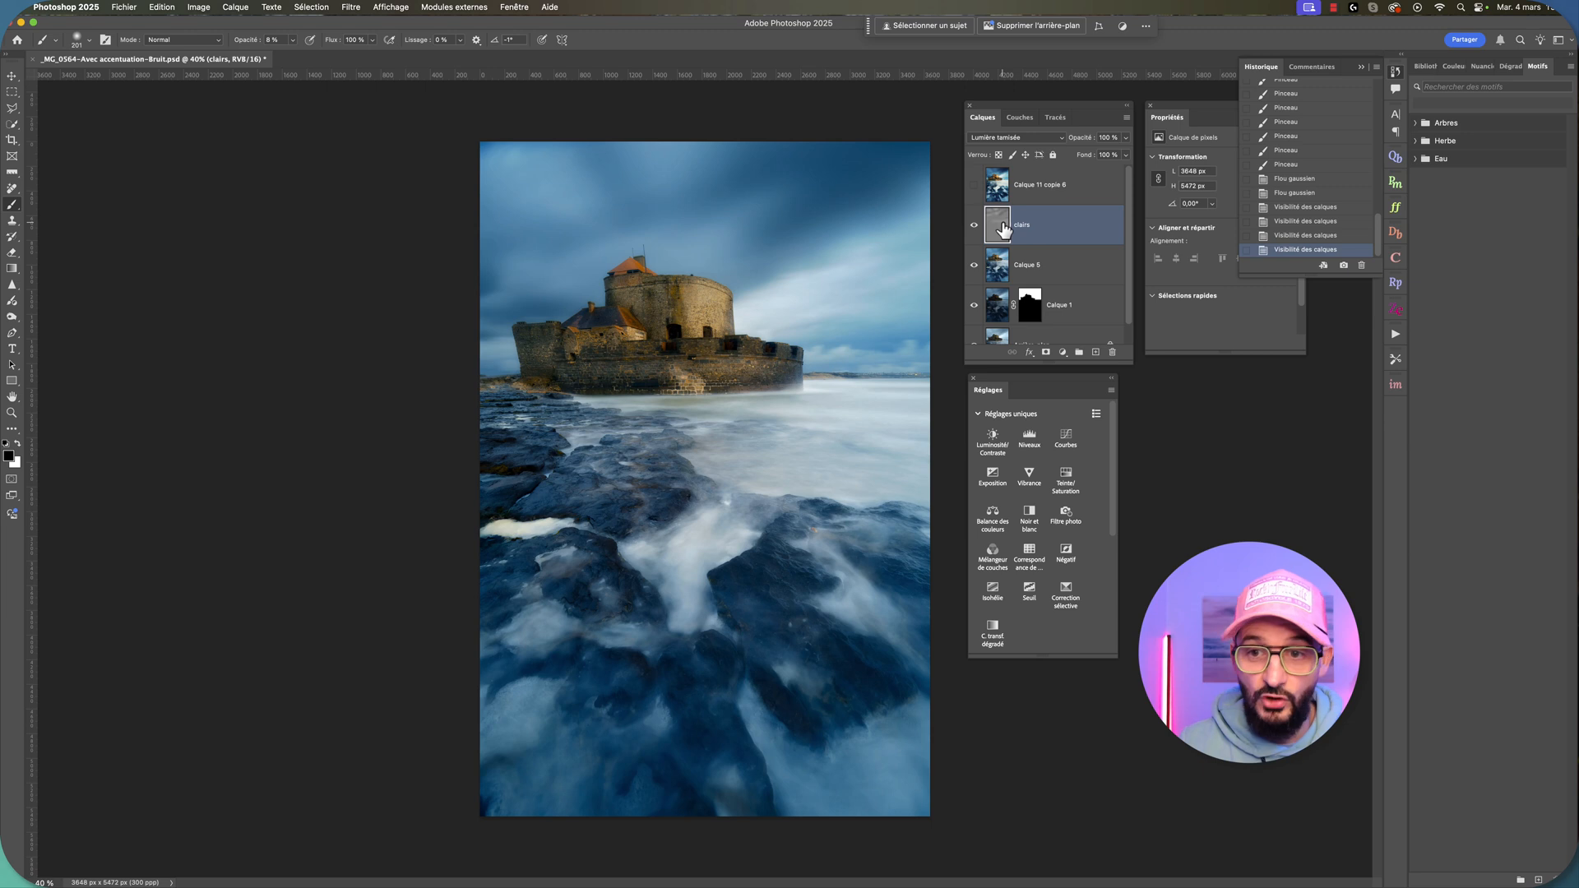
{"action": "left_click", "coordinate": [1126, 138]}
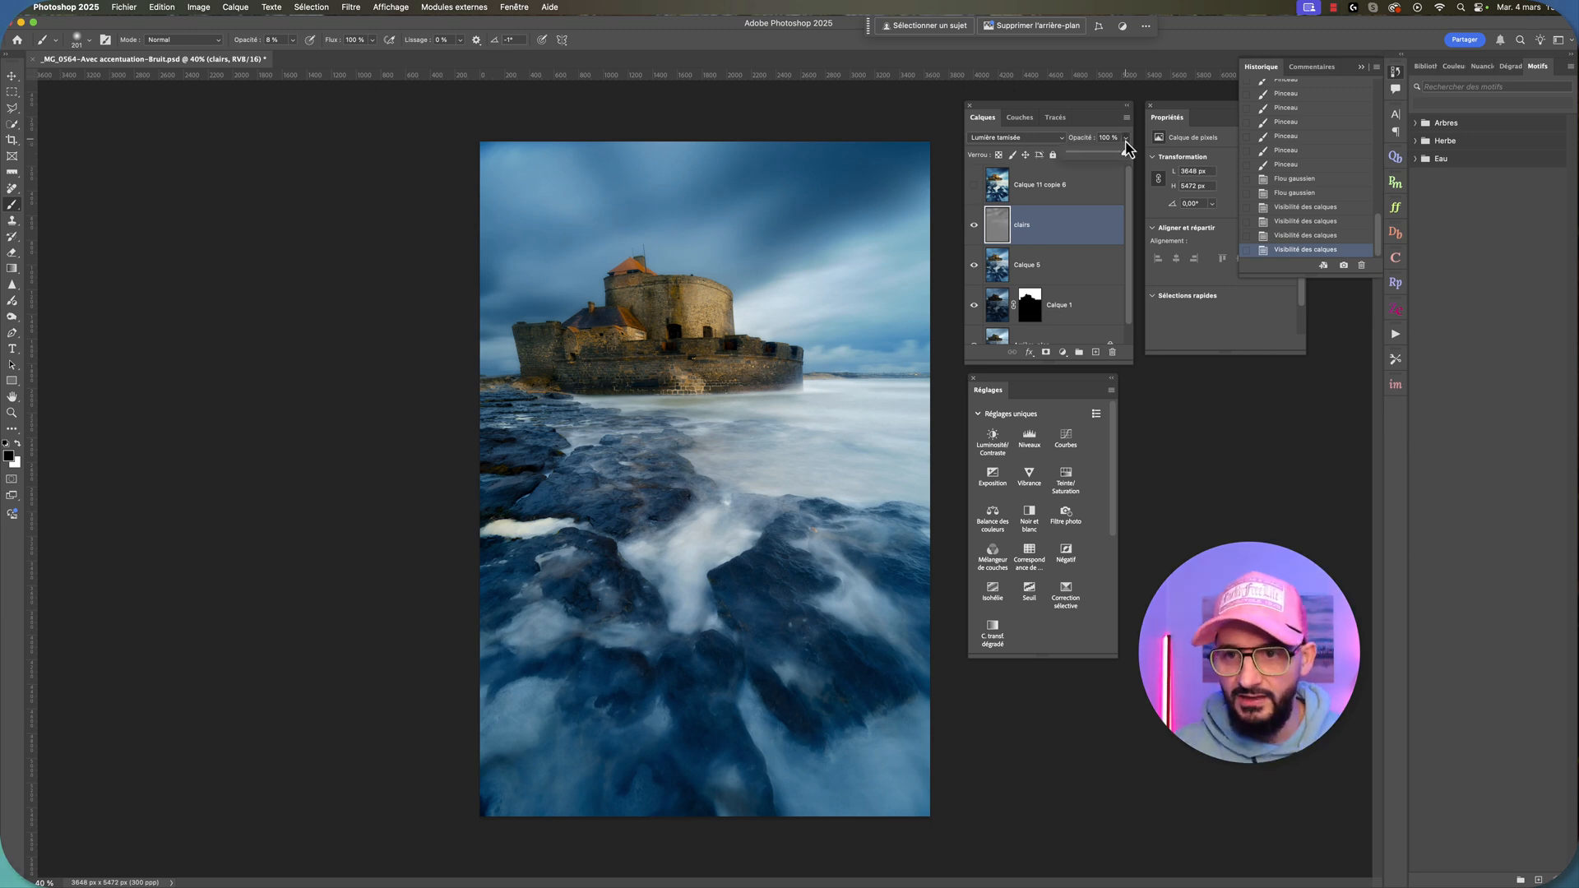
{"action": "left_click", "coordinate": [1103, 154]}
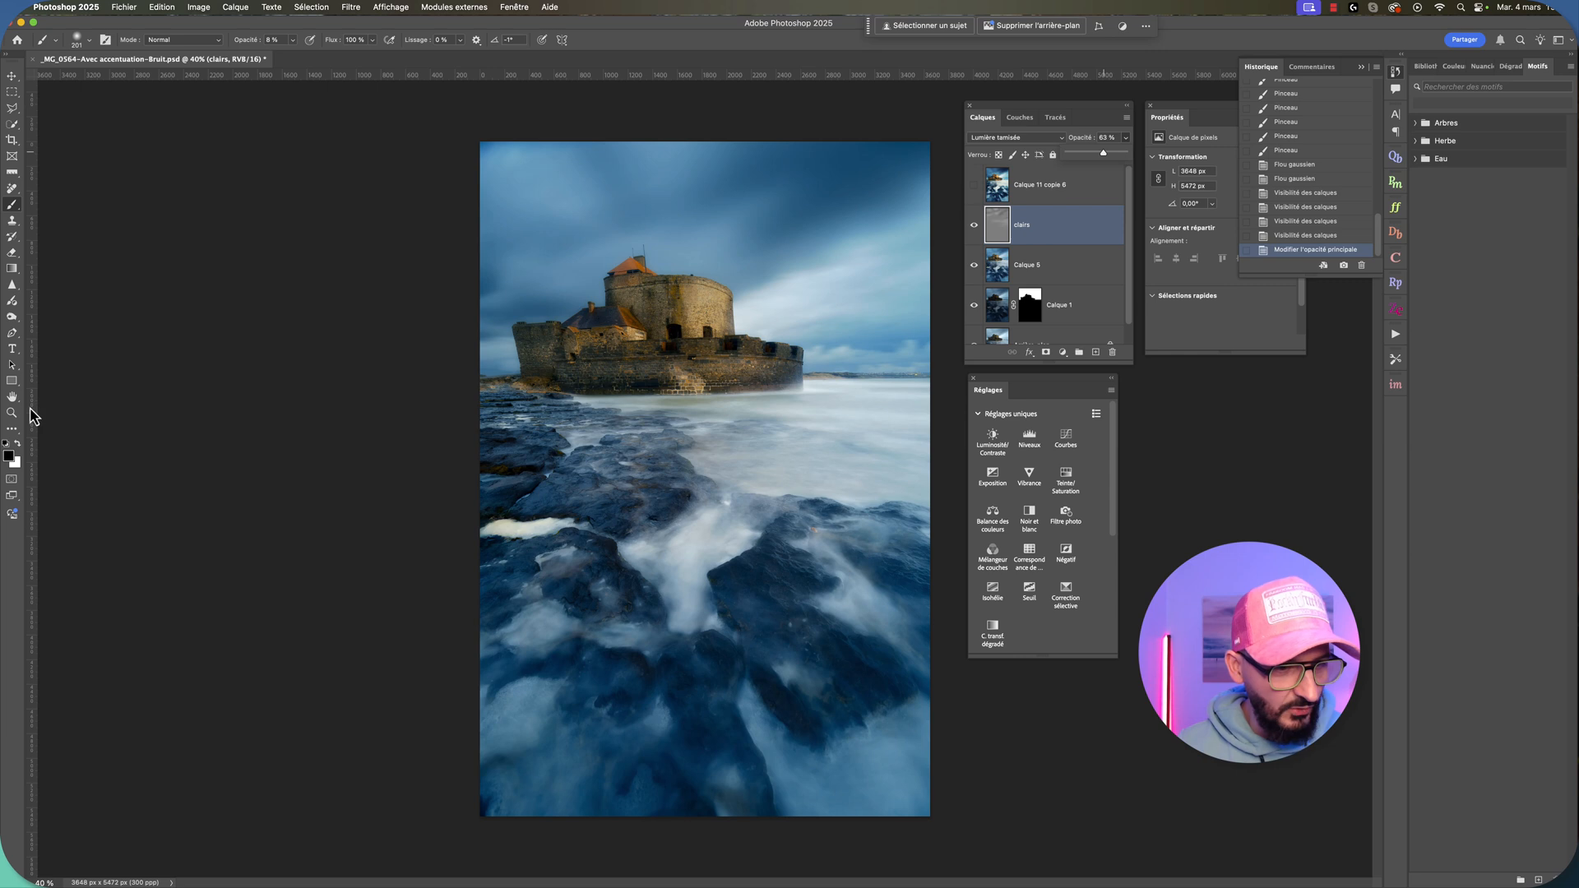
Step: Set the foreground color to 50% brightness gray (808080) and the brush opacity to 100%
{"action": "left_click", "coordinate": [7, 449]}
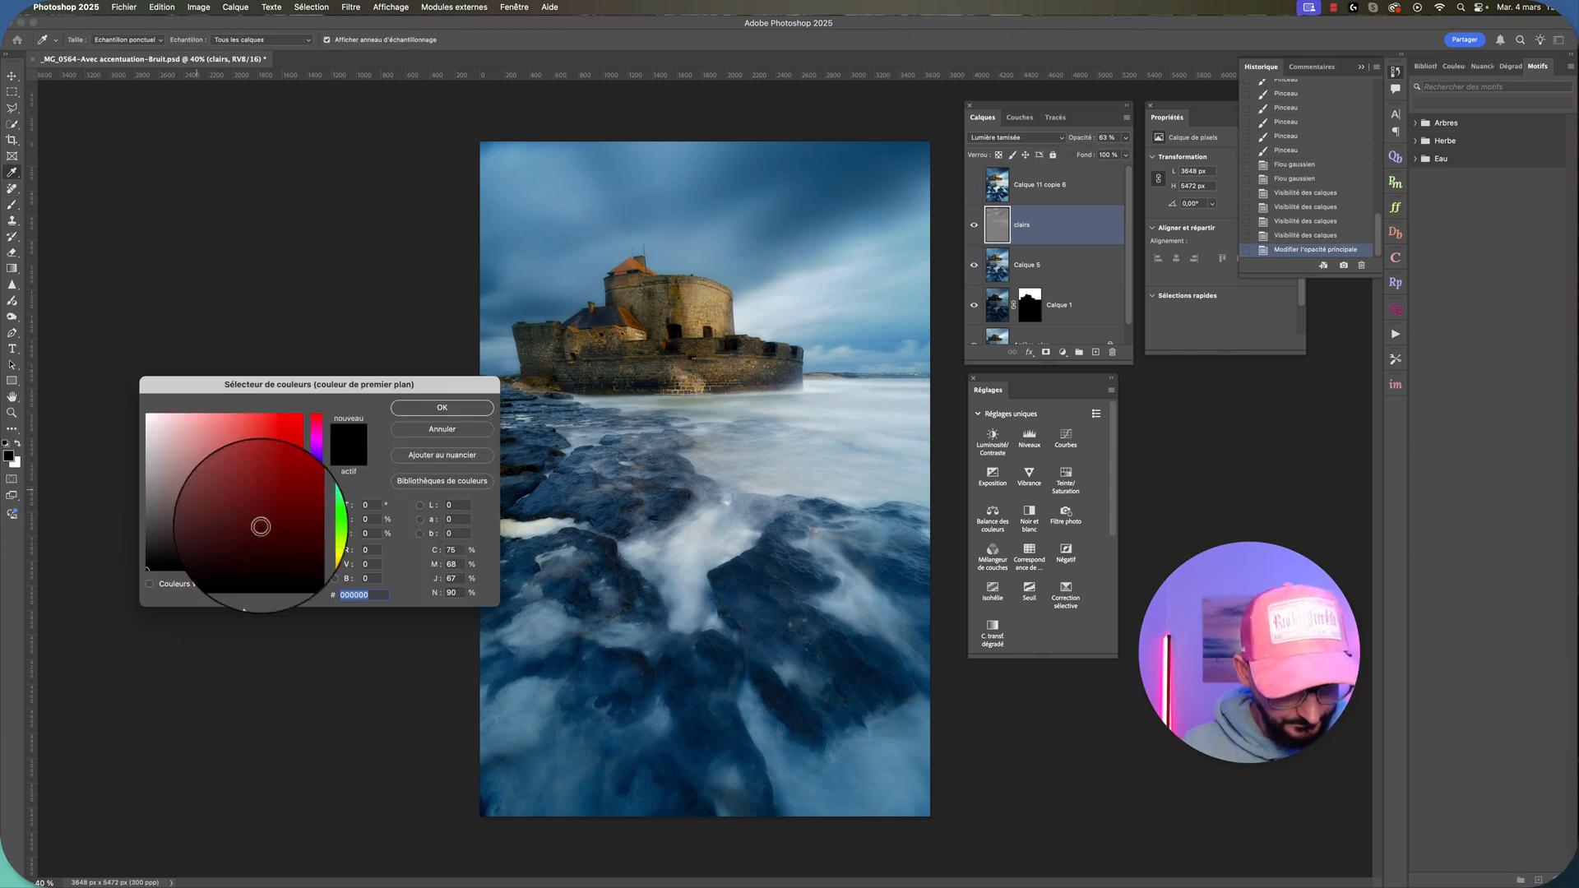
{"action": "left_click", "coordinate": [365, 533]}
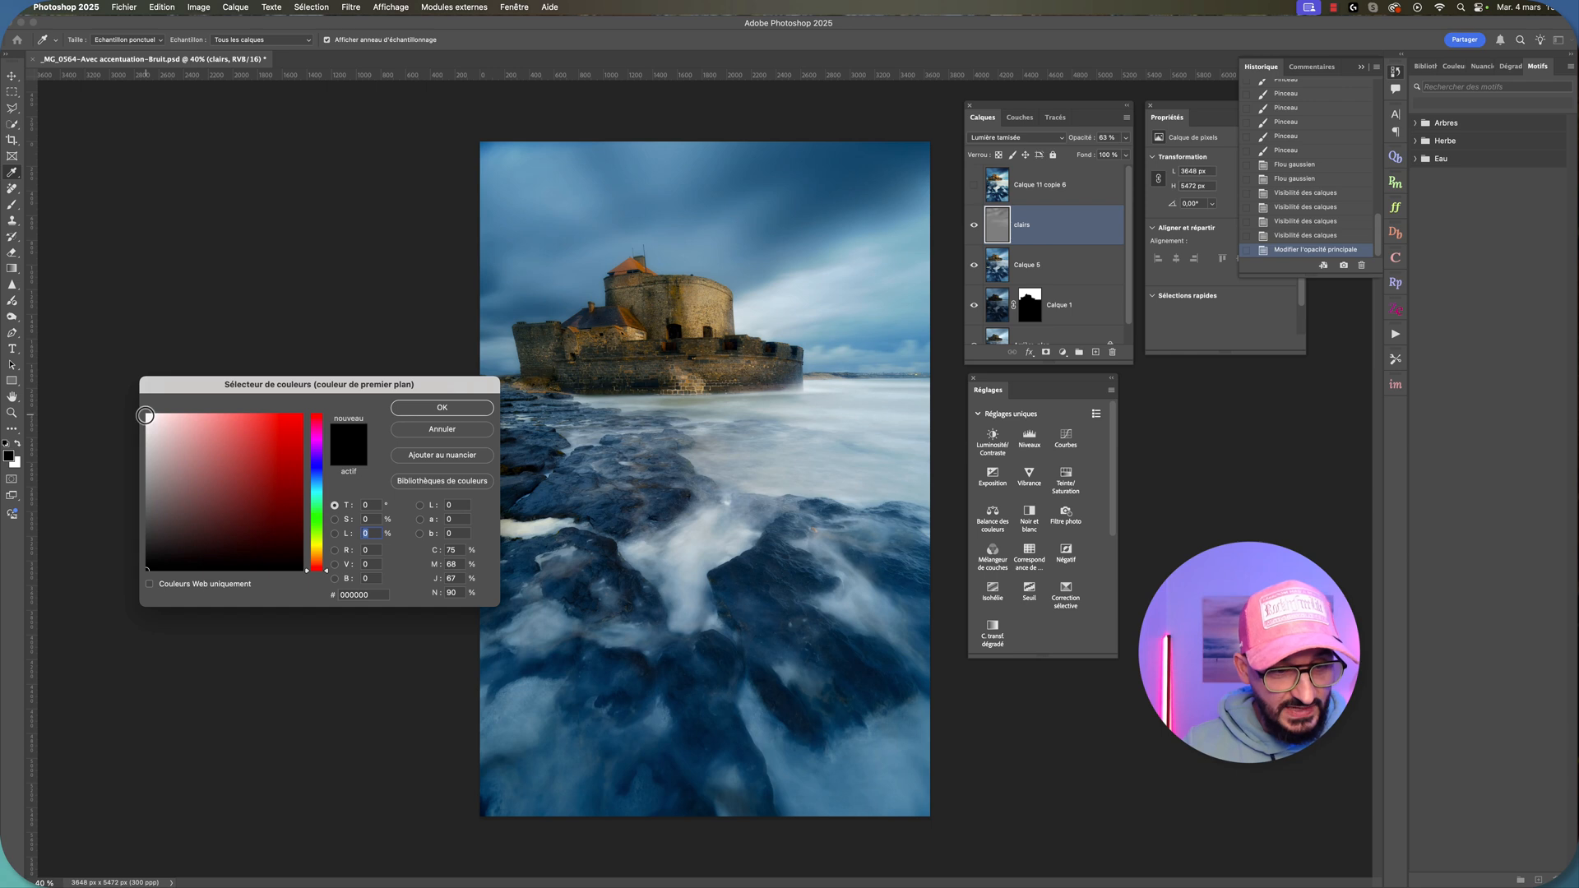
{"action": "left_click_drag", "start_coordinate": [156, 413], "coordinate": [145, 409]}
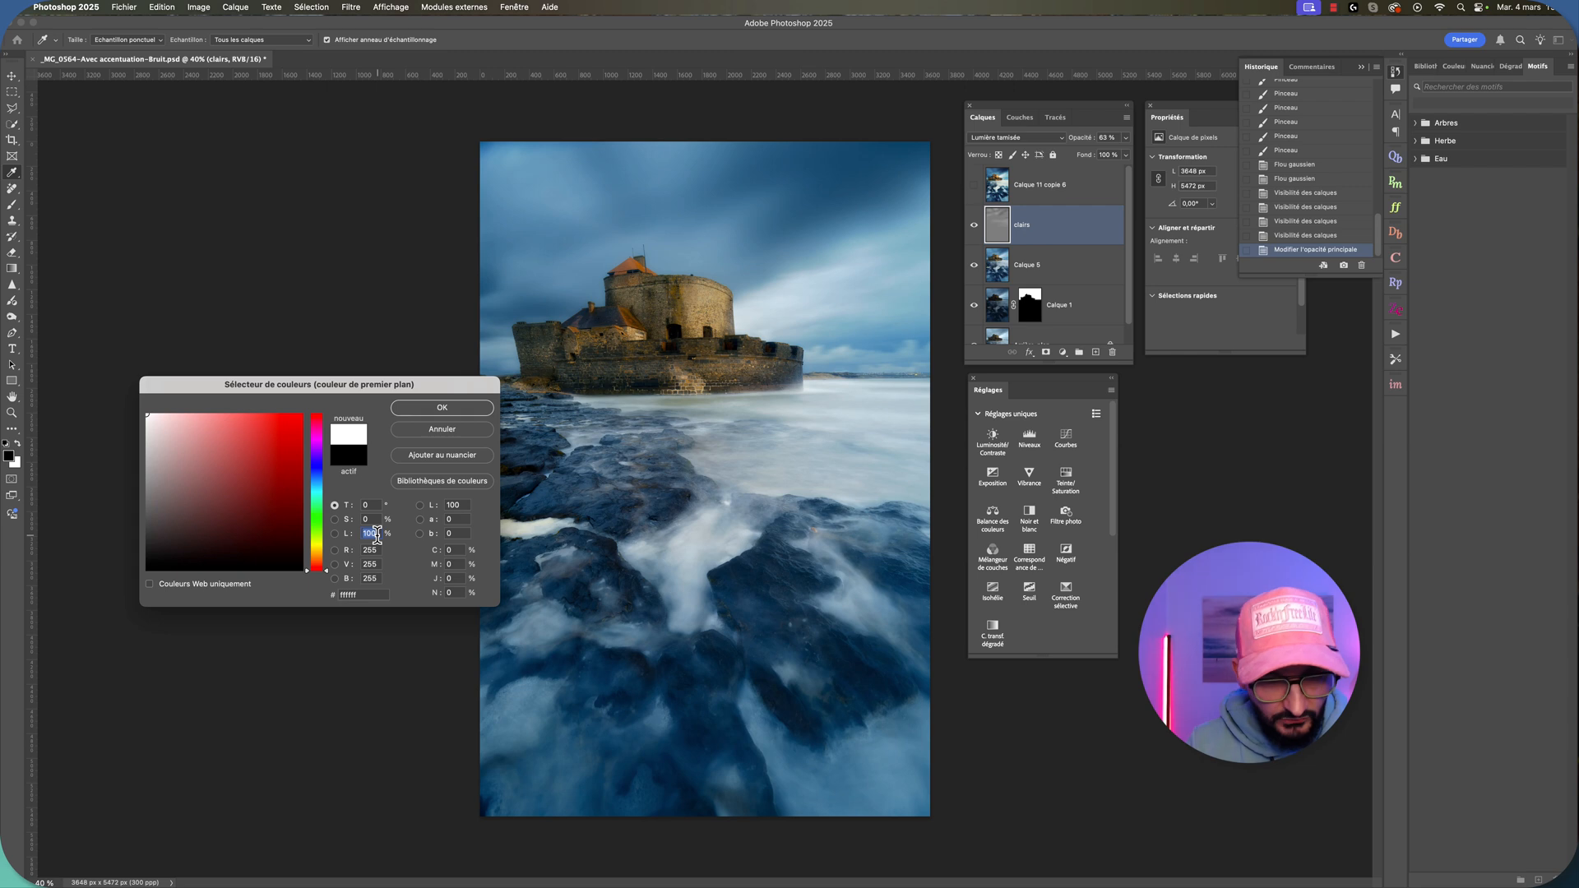
{"action": "type", "text": "50"}
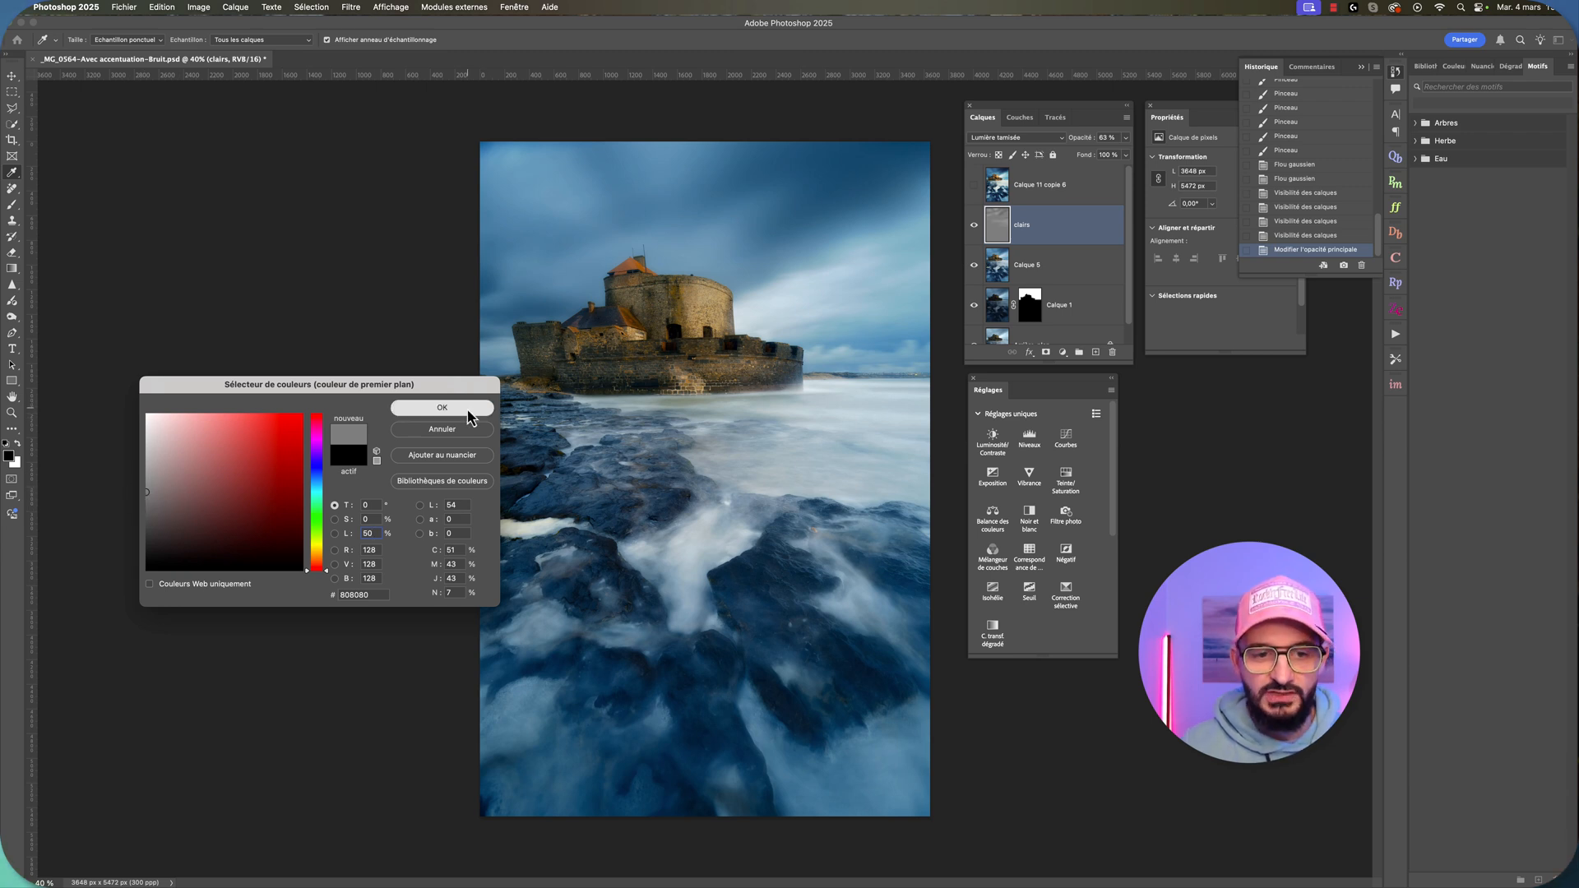
{"action": "left_click", "coordinate": [442, 408]}
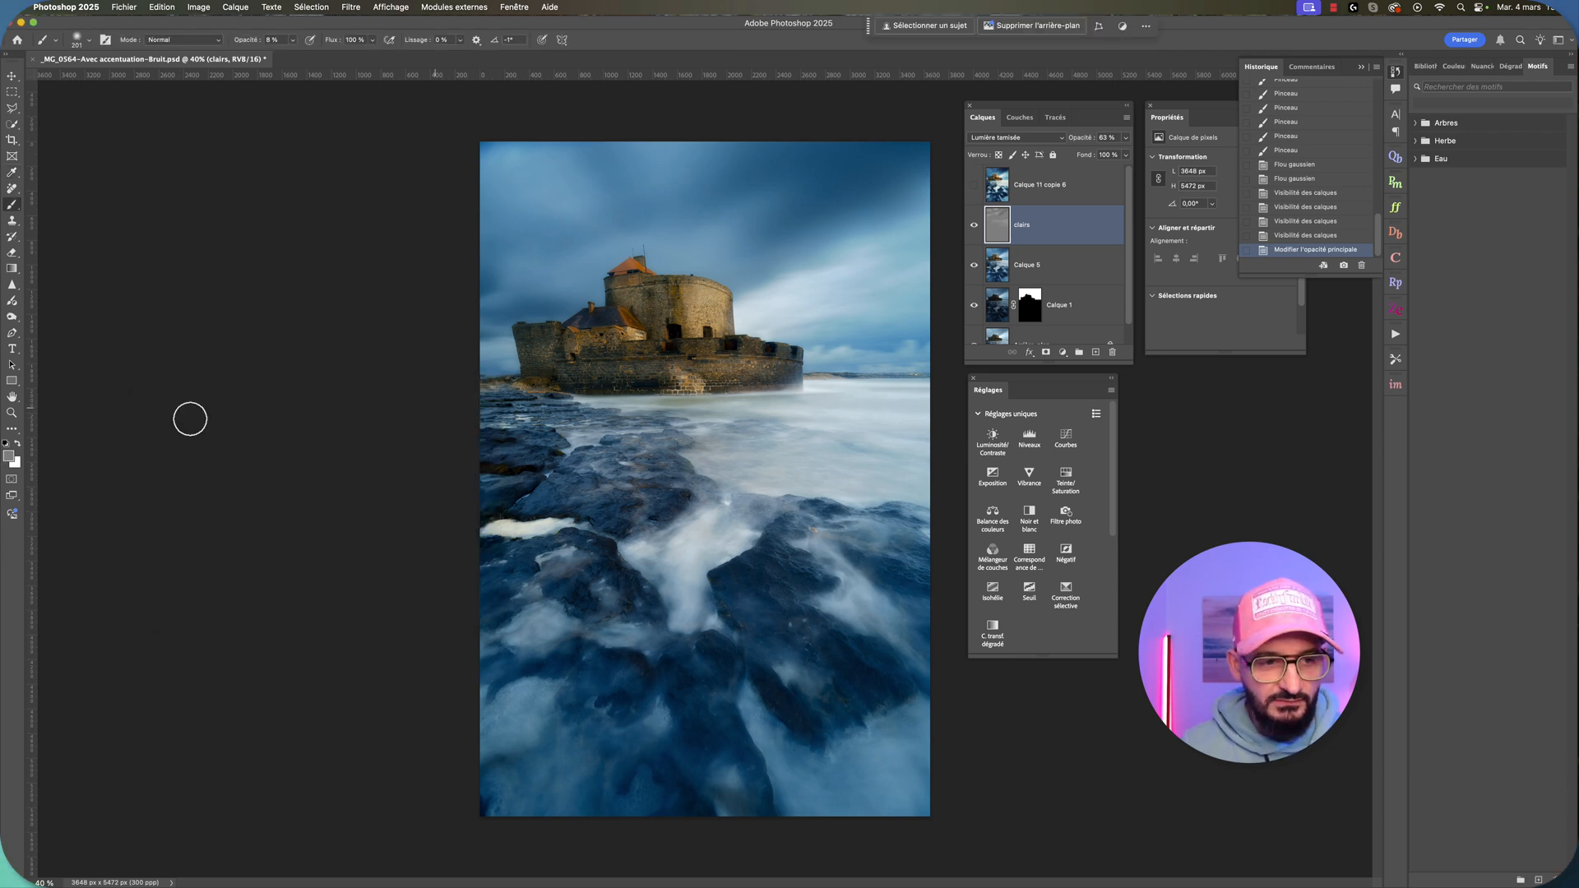
{"action": "left_click", "coordinate": [293, 40]}
{"action": "left_click_drag", "start_coordinate": [298, 55], "coordinate": [366, 60]}
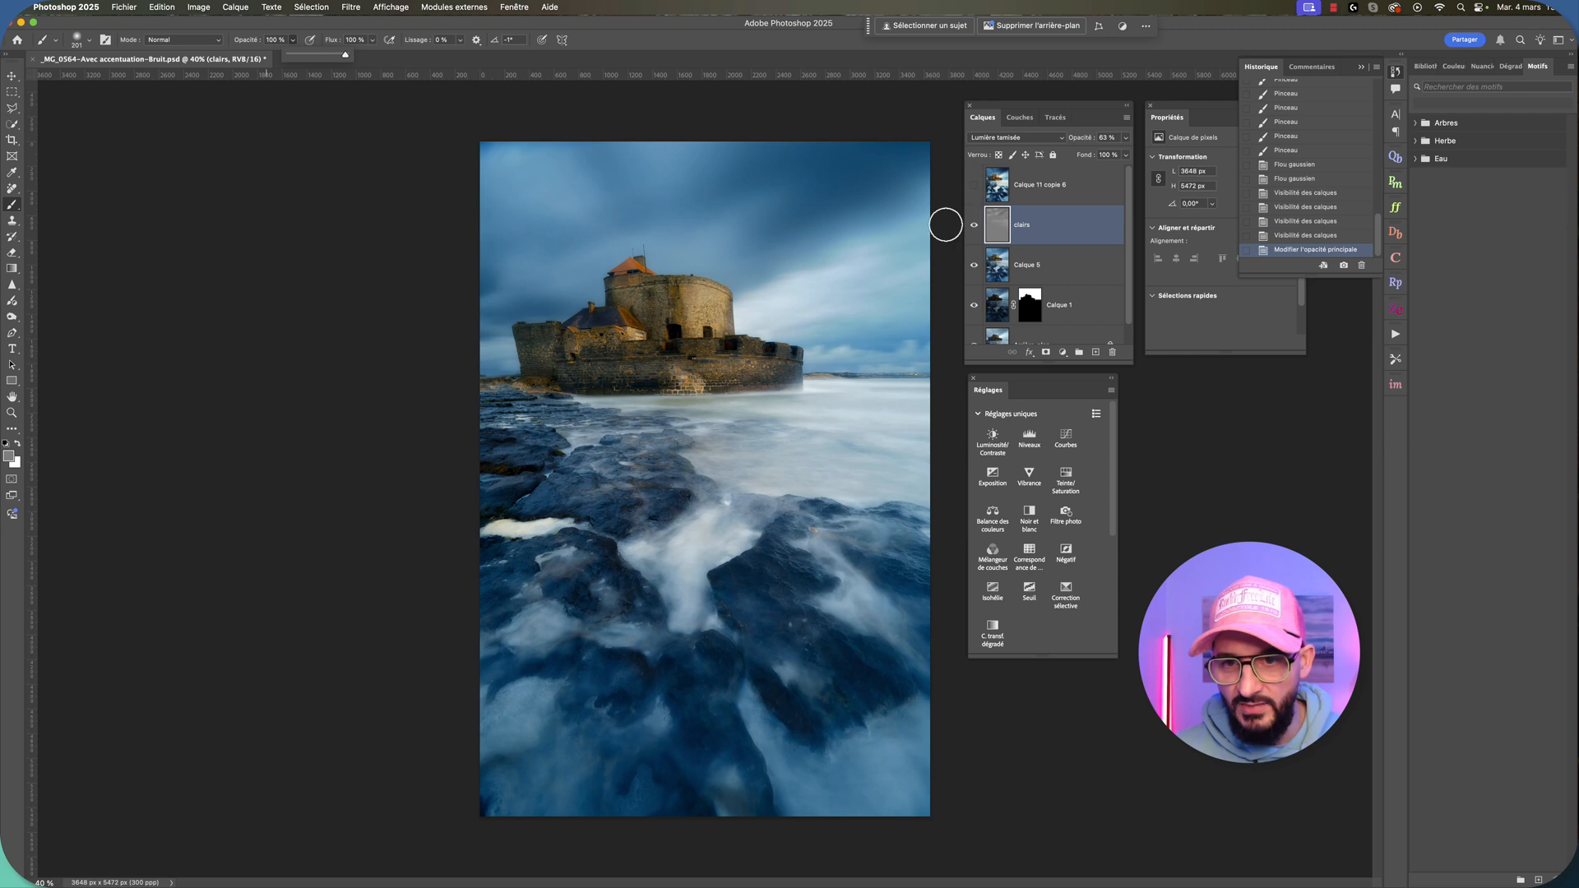
Step: Try gray strokes over the sky and the fort's left side on clairs, and revert them in the history
{"action": "left_click", "coordinate": [483, 284]}
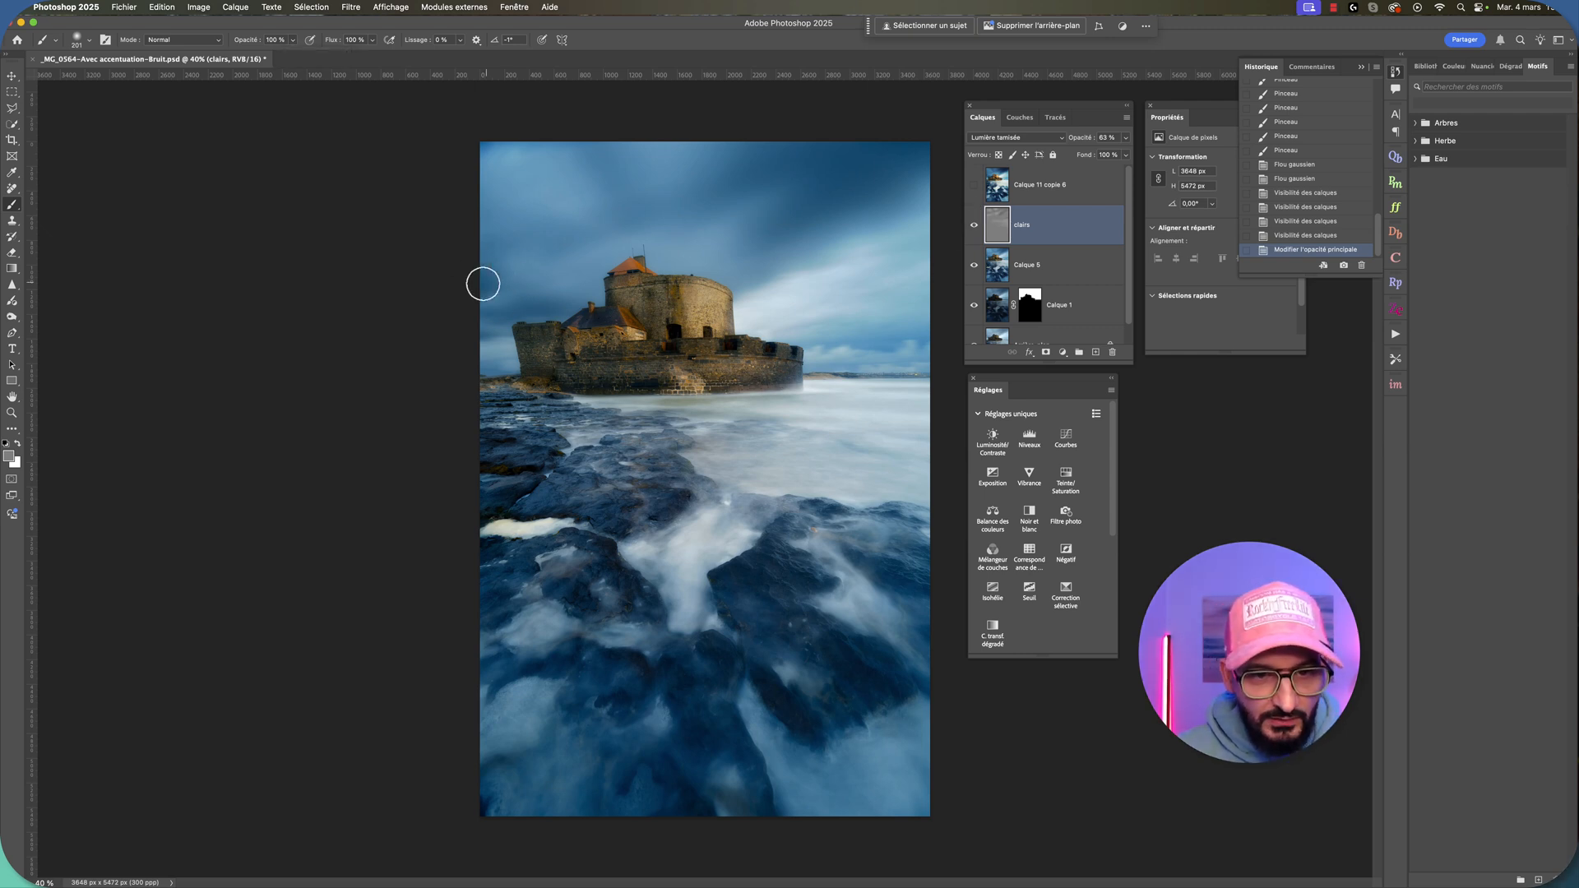
{"action": "left_click_drag", "start_coordinate": [483, 284], "coordinate": [623, 277]}
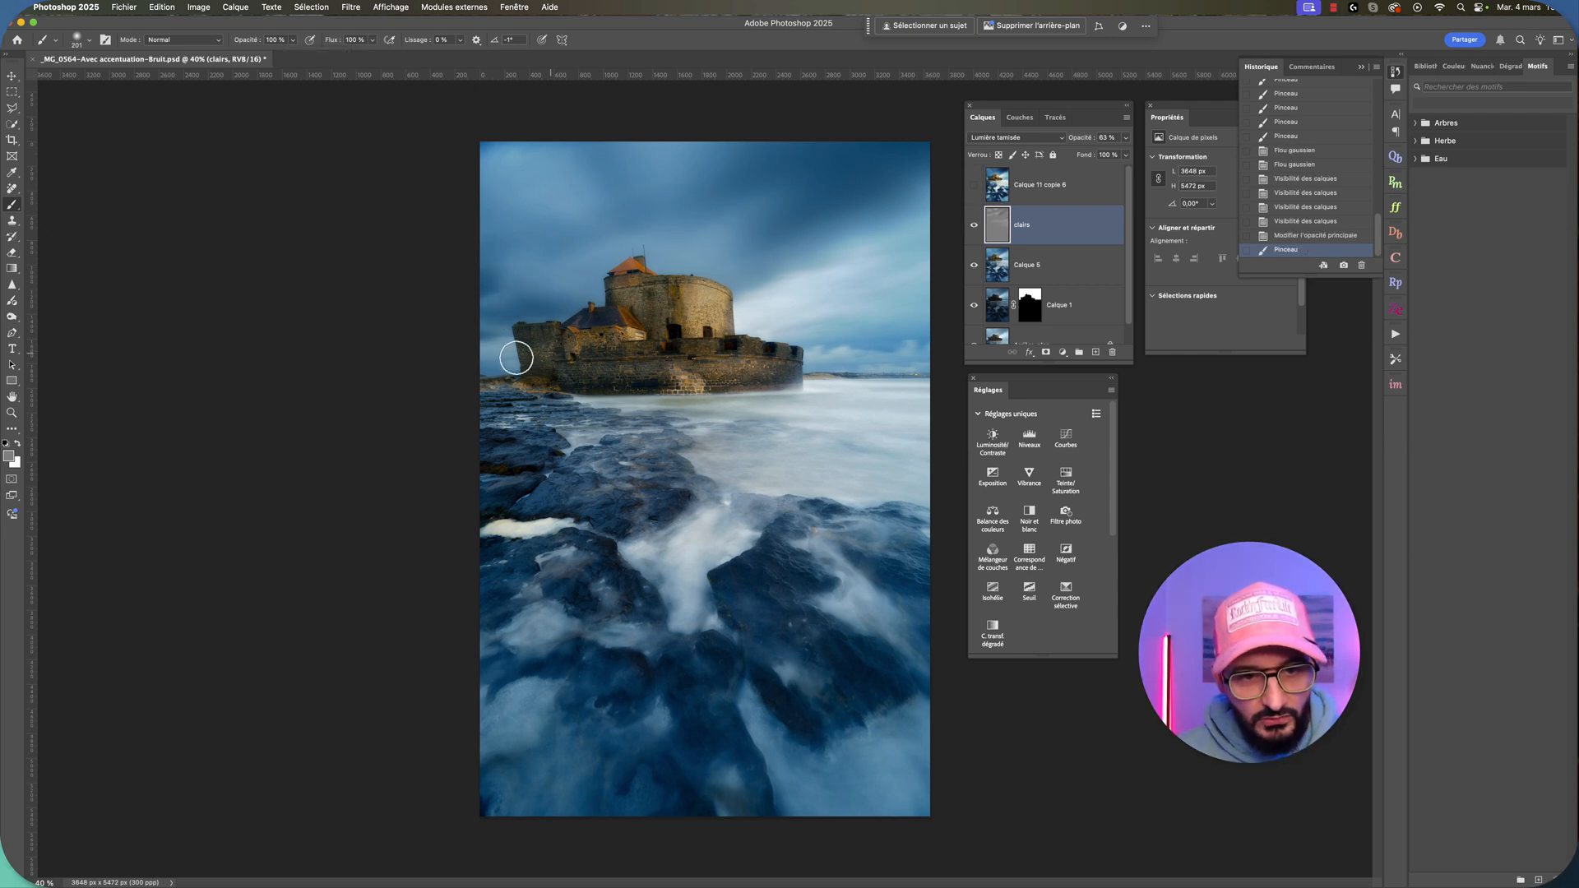
{"action": "left_click_drag", "start_coordinate": [516, 357], "coordinate": [564, 428]}
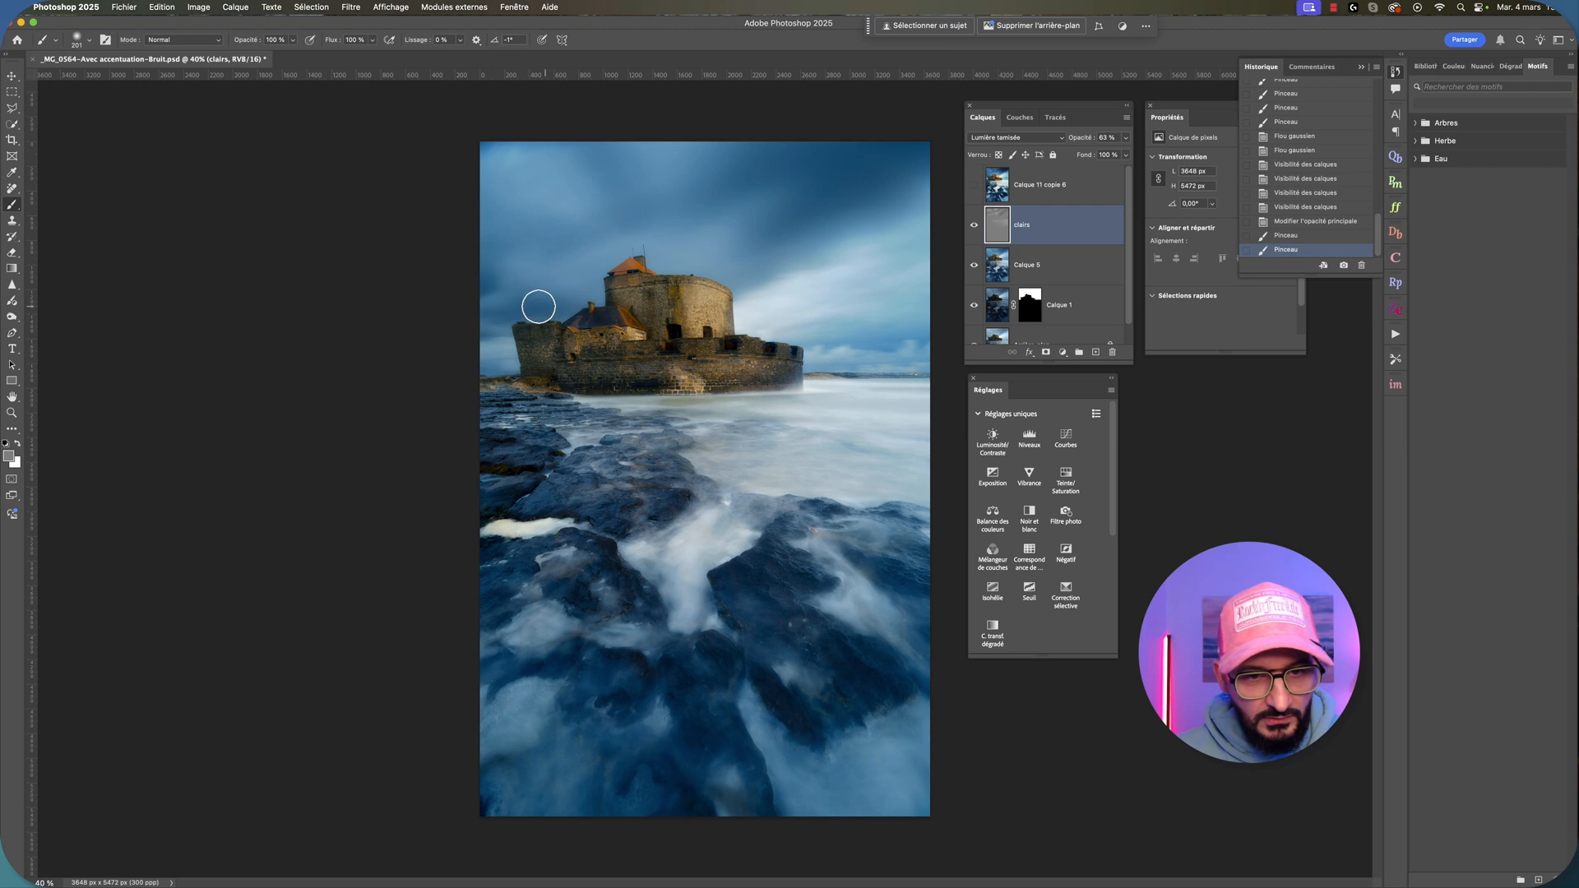
{"action": "mouse_move", "coordinate": [538, 307]}
{"action": "left_mouse_down"}
{"action": "mouse_move", "coordinate": [493, 285]}
{"action": "mouse_move", "coordinate": [518, 275]}
{"action": "mouse_move", "coordinate": [553, 310]}
{"action": "mouse_move", "coordinate": [534, 134]}
{"action": "left_mouse_up"}
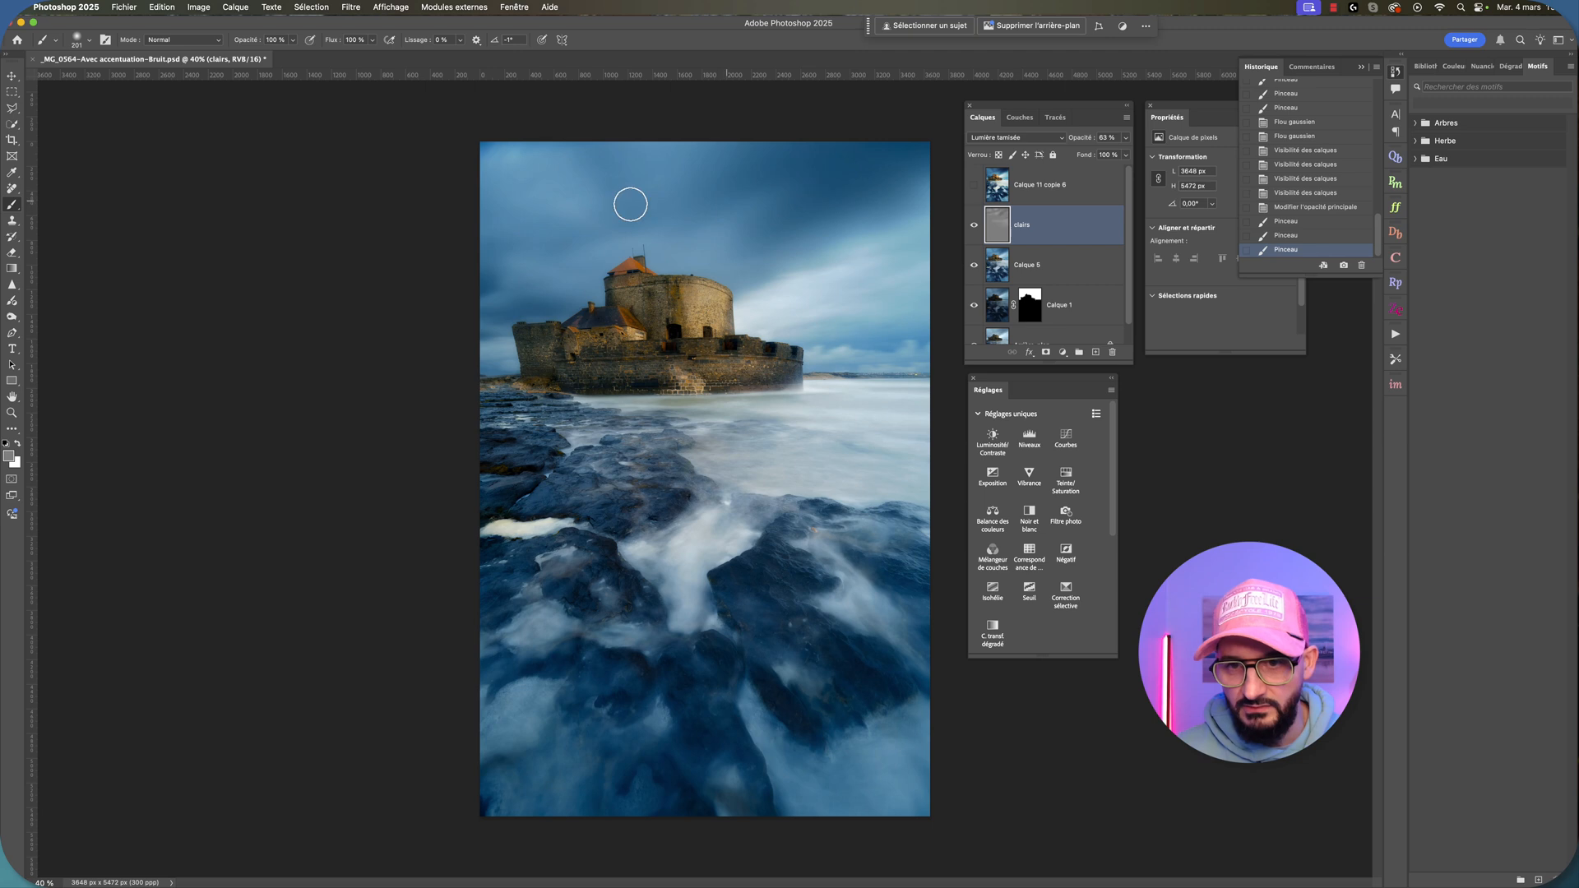
{"action": "left_click_drag", "start_coordinate": [628, 152], "coordinate": [768, 151]}
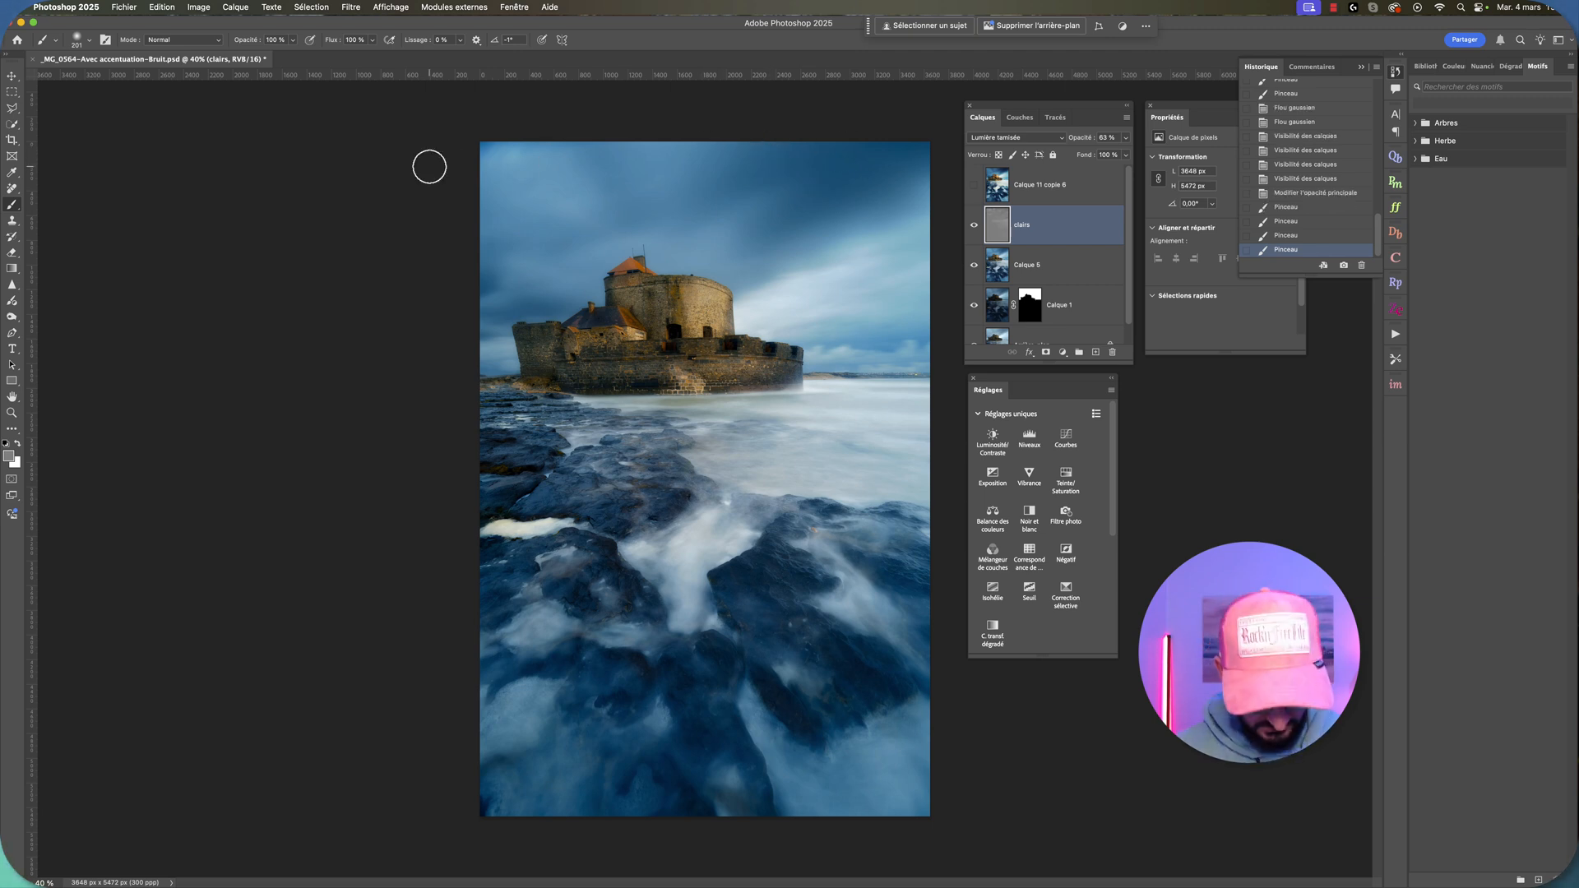
{"action": "left_click", "coordinate": [1312, 194]}
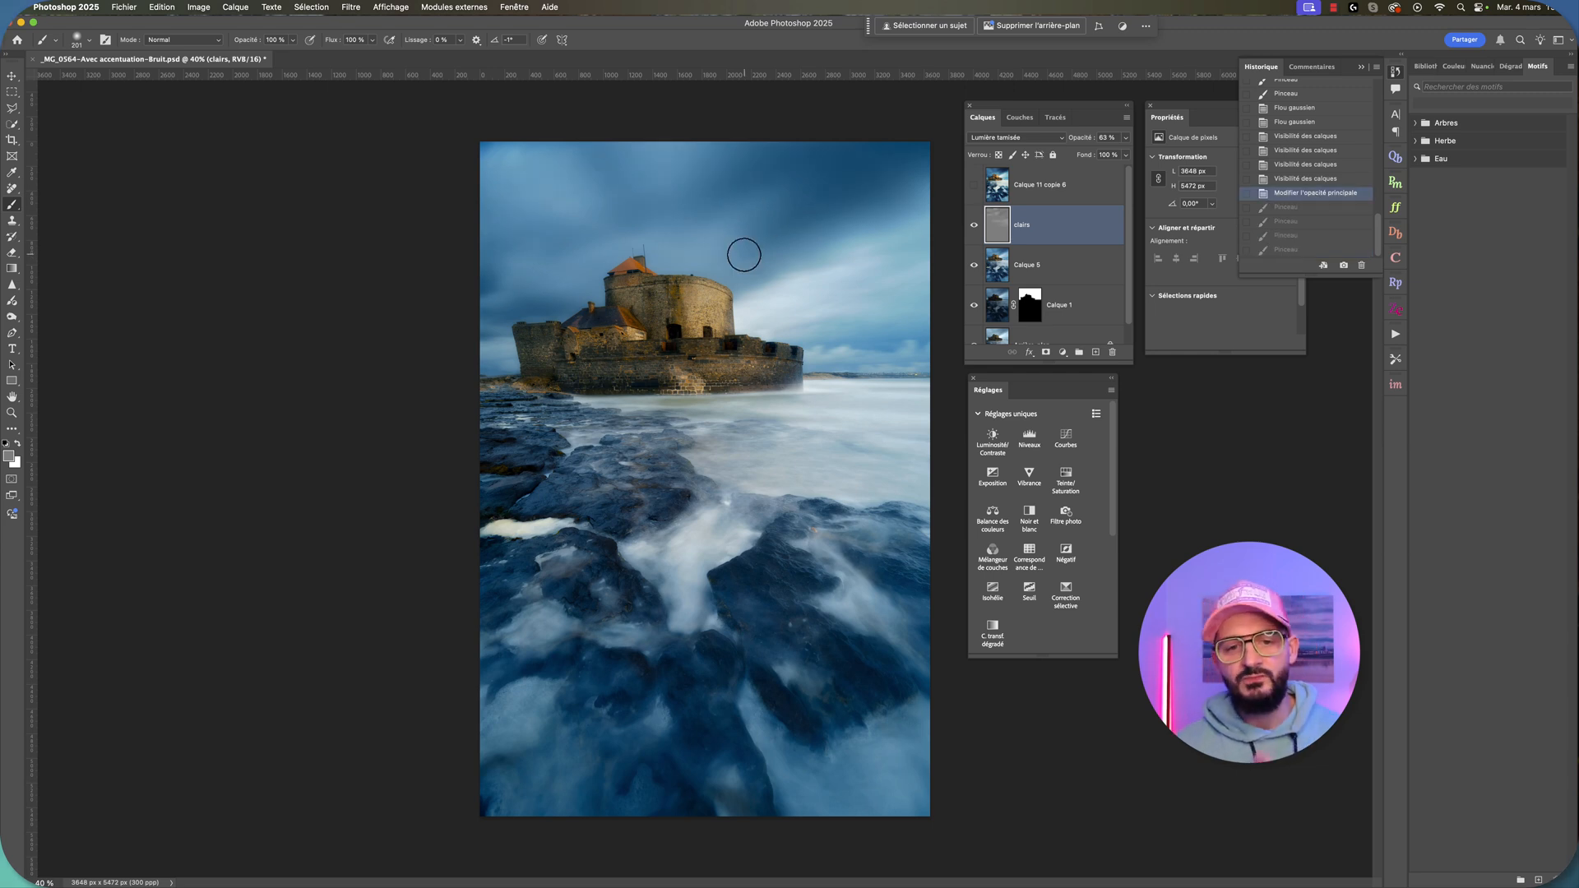
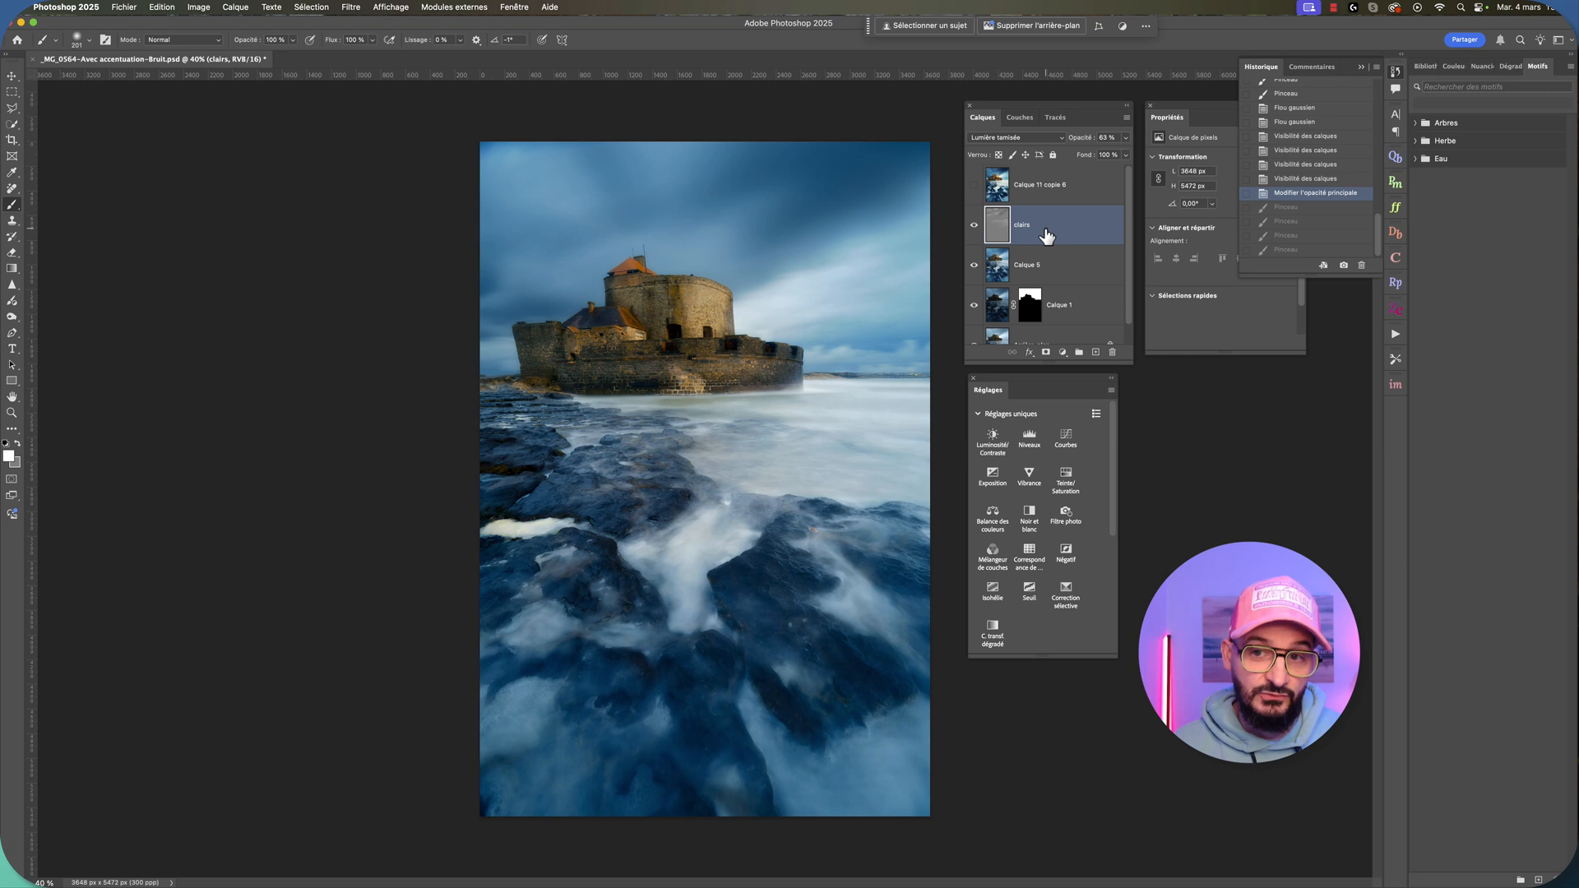
Step: Hide the clairs layer and add a new empty layer above it, keeping the Normal blending mode
{"action": "left_click", "coordinate": [975, 227]}
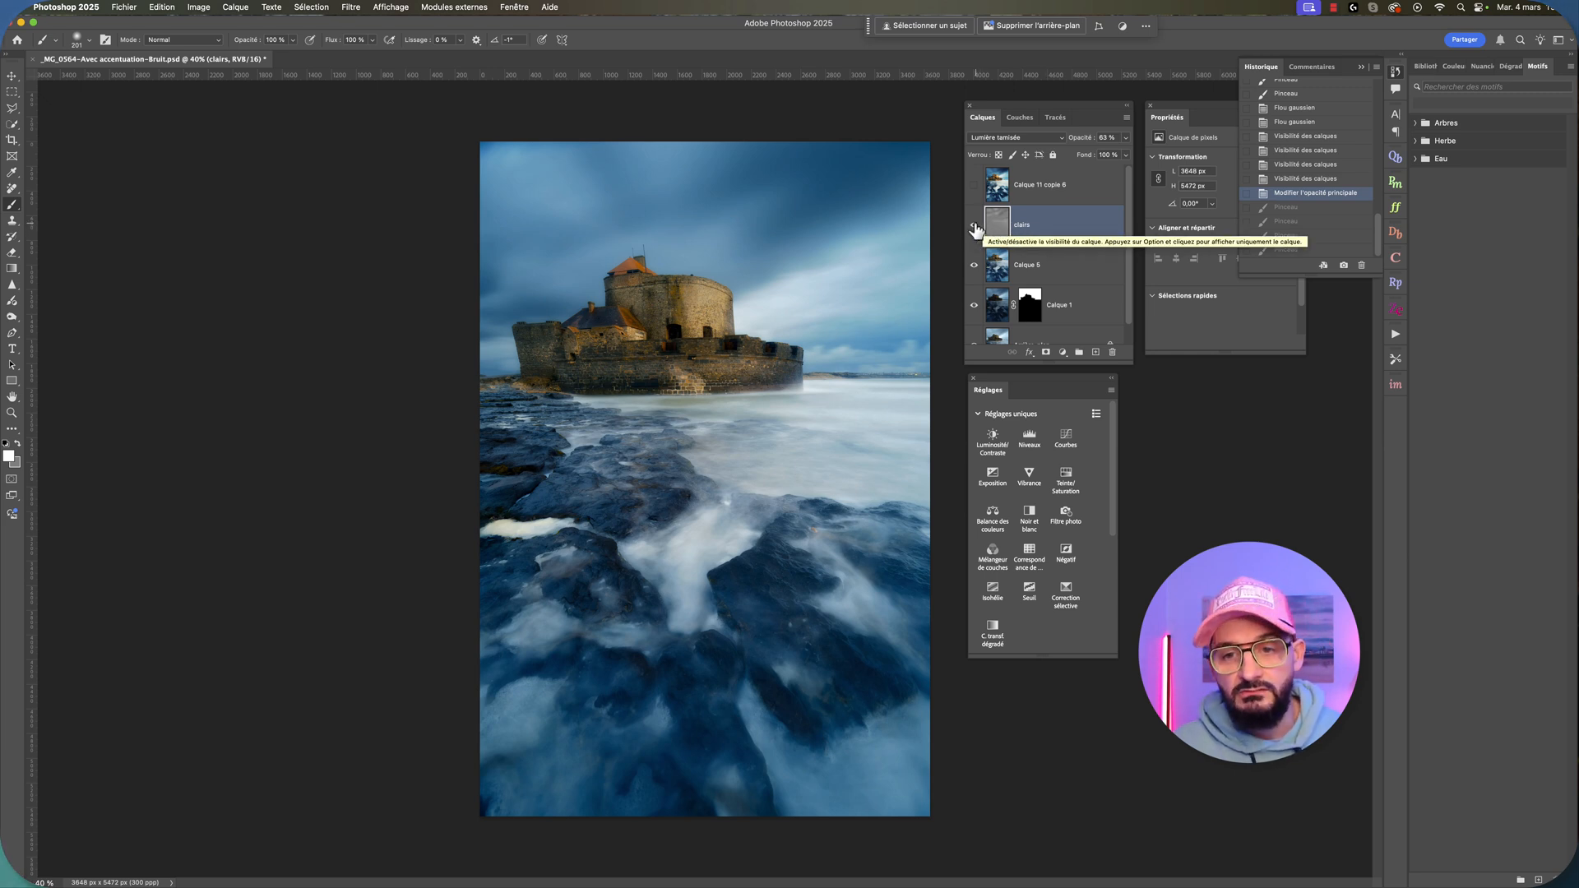
{"action": "left_click", "coordinate": [1095, 353]}
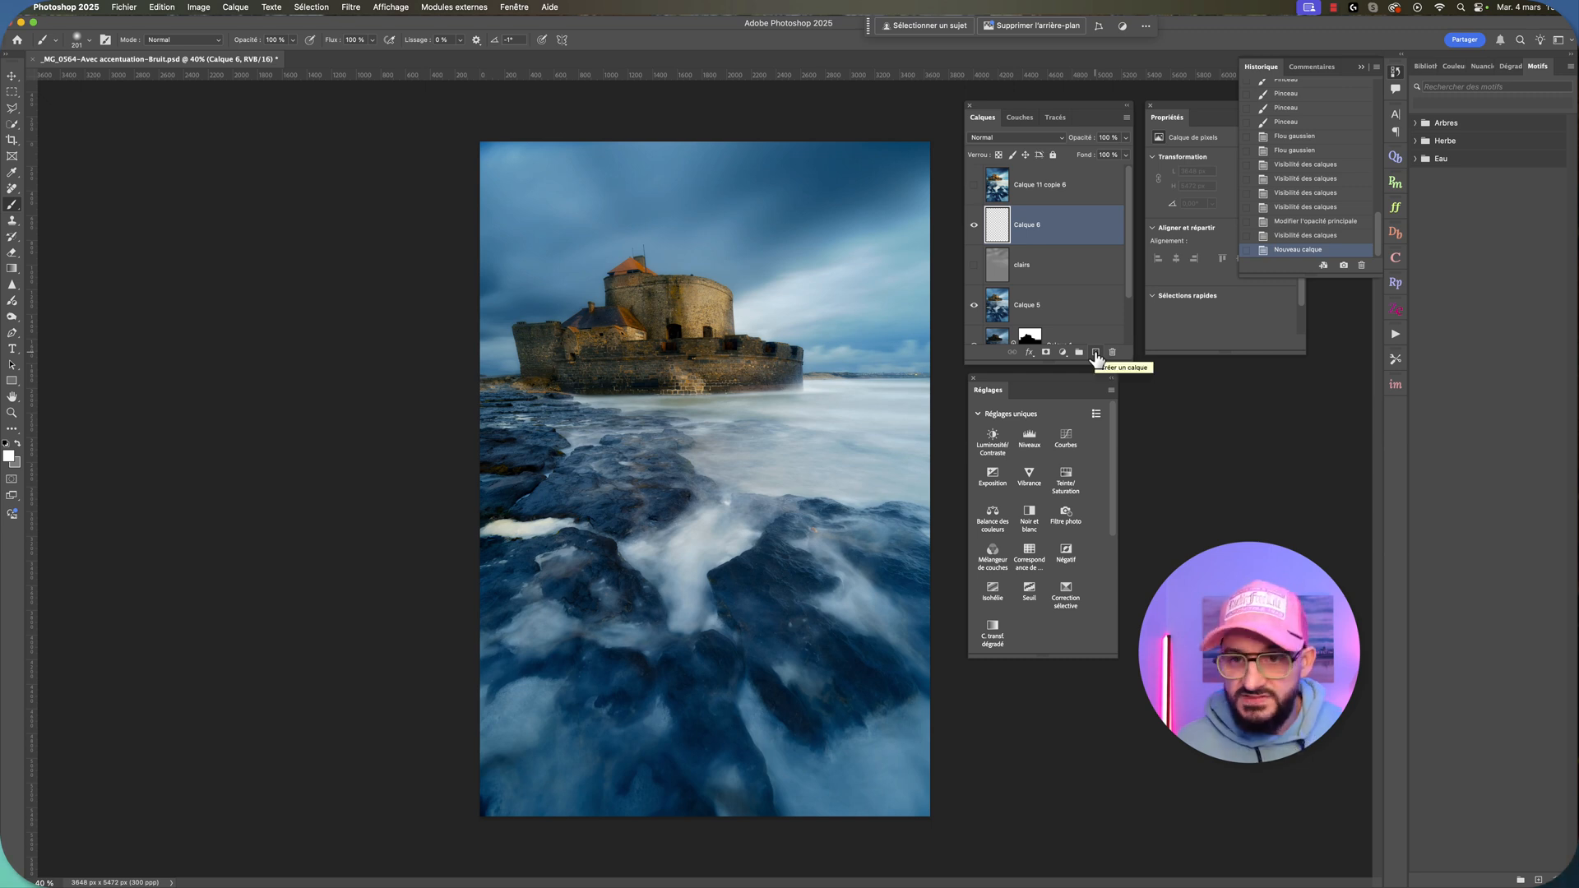
{"action": "left_click", "coordinate": [1019, 137]}
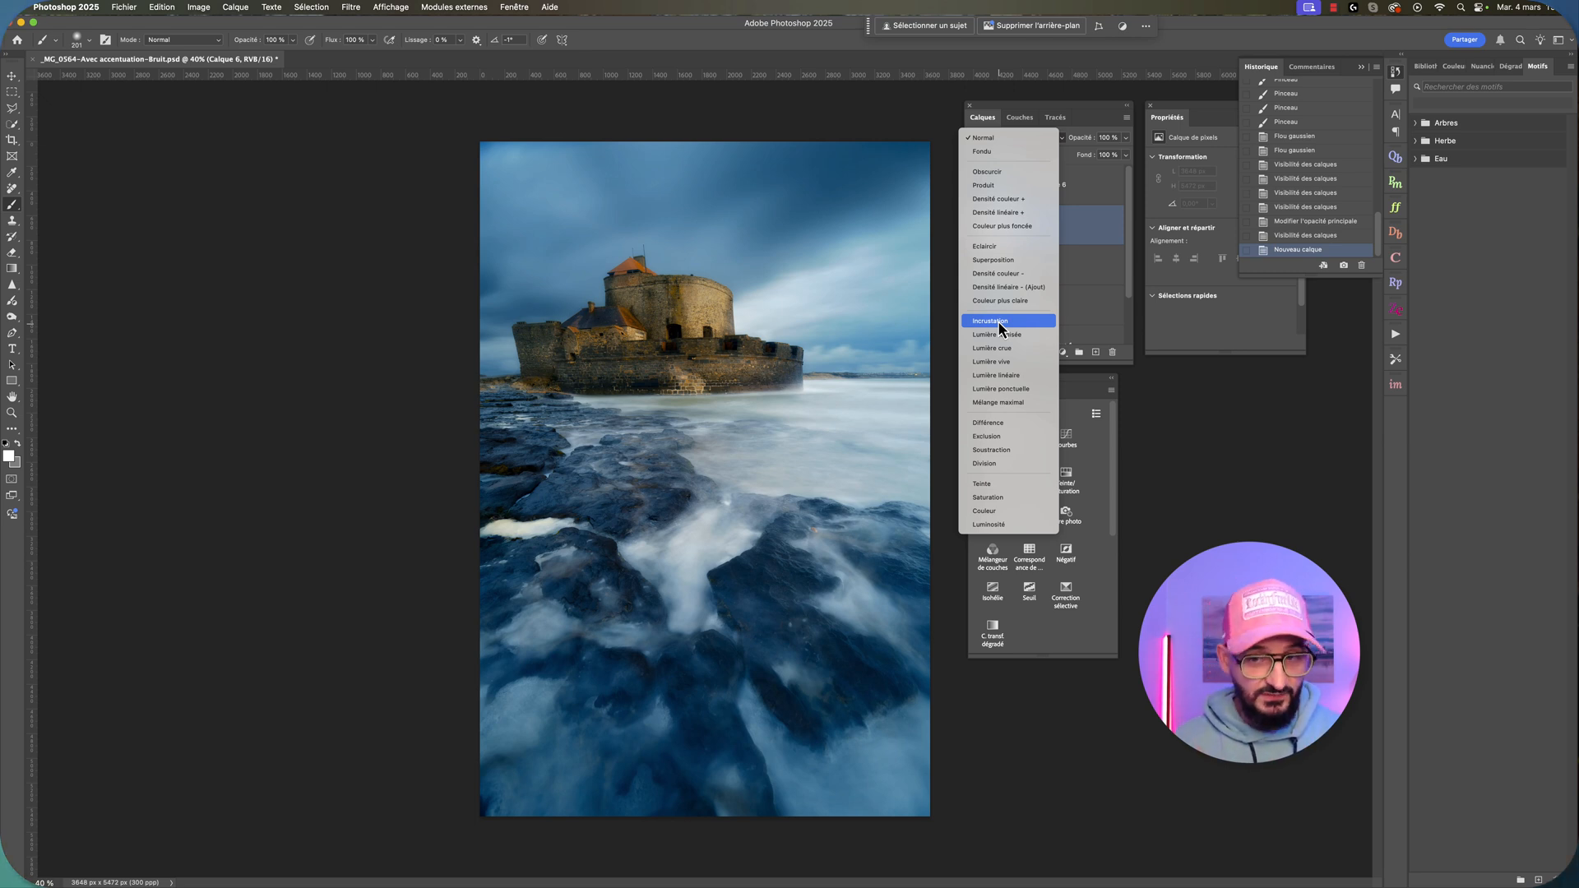
{"action": "key", "text": "Escape"}
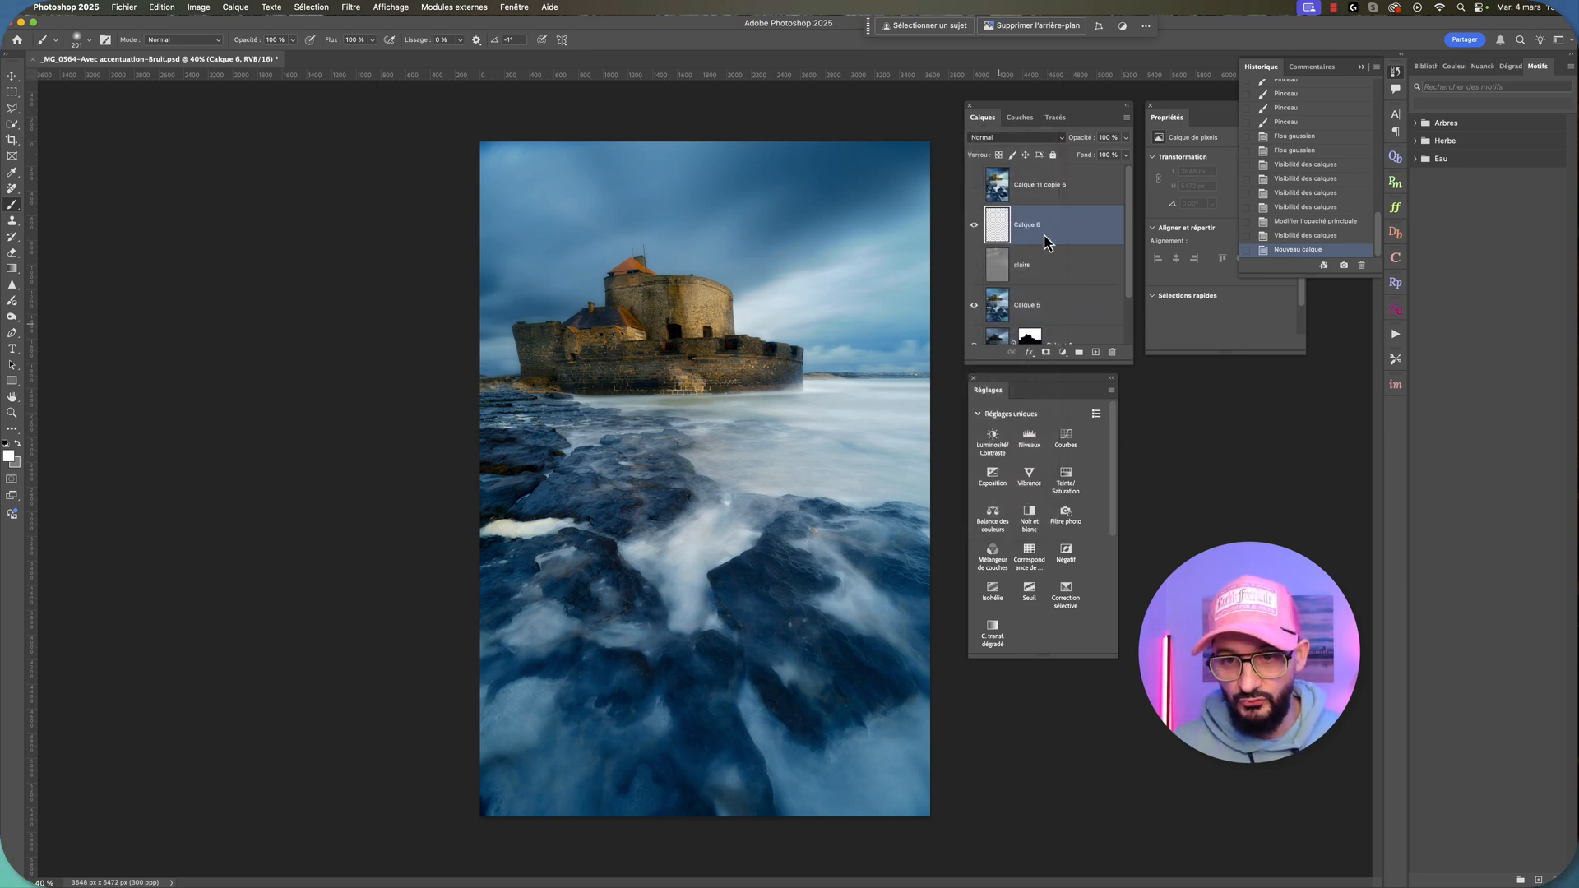
Step: Hide the new layer, show clairs again, and change the clairs blending mode to Incrustation
{"action": "left_click", "coordinate": [975, 225]}
{"action": "left_click", "coordinate": [974, 264]}
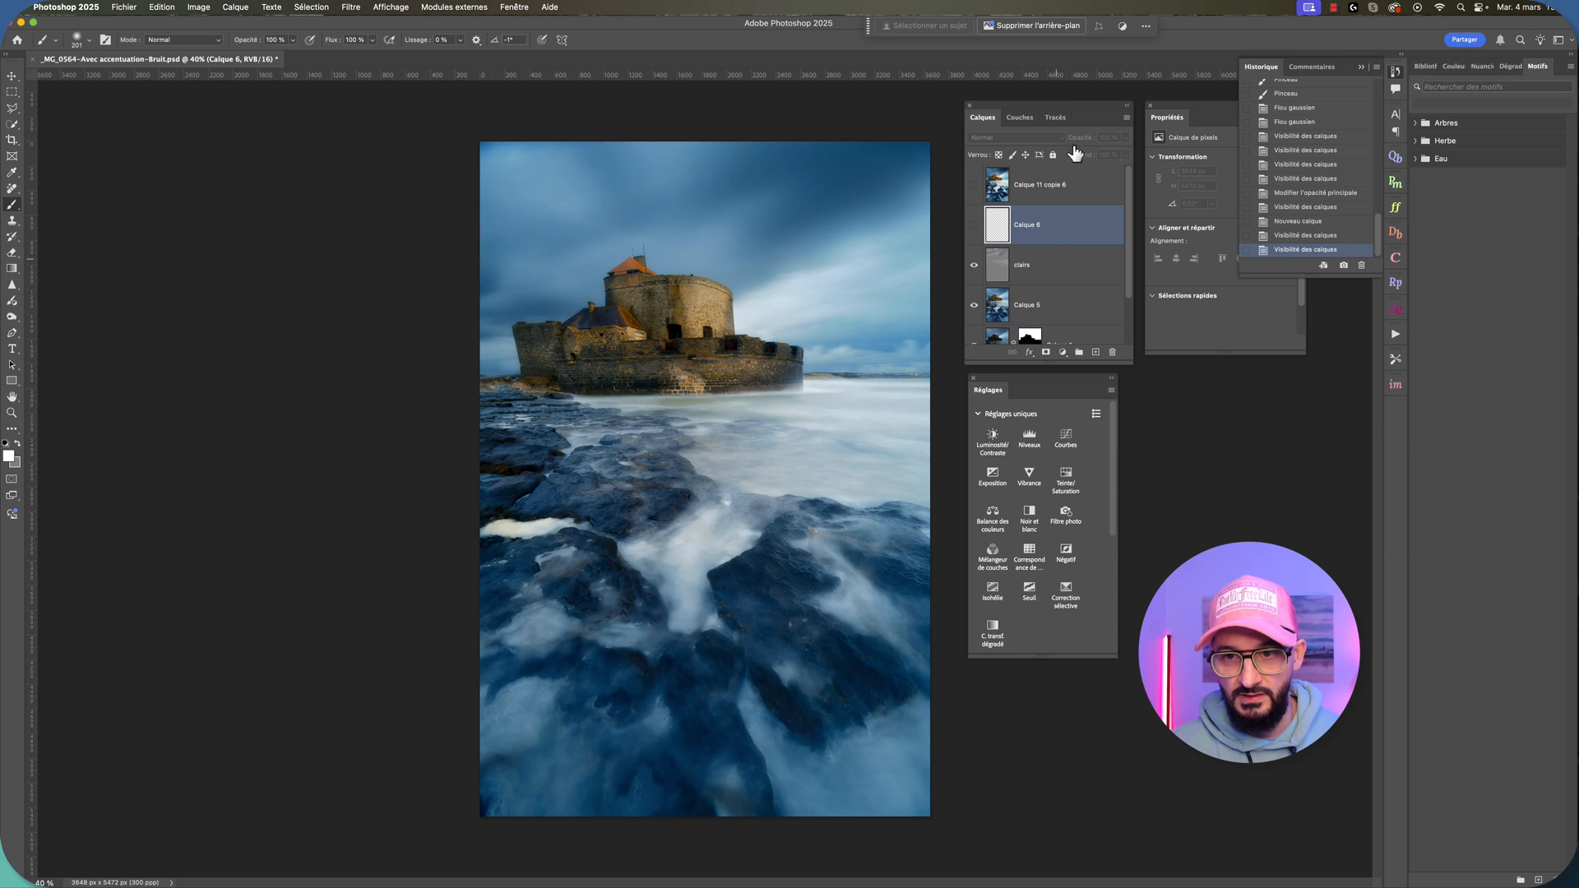
{"action": "left_click", "coordinate": [1008, 276]}
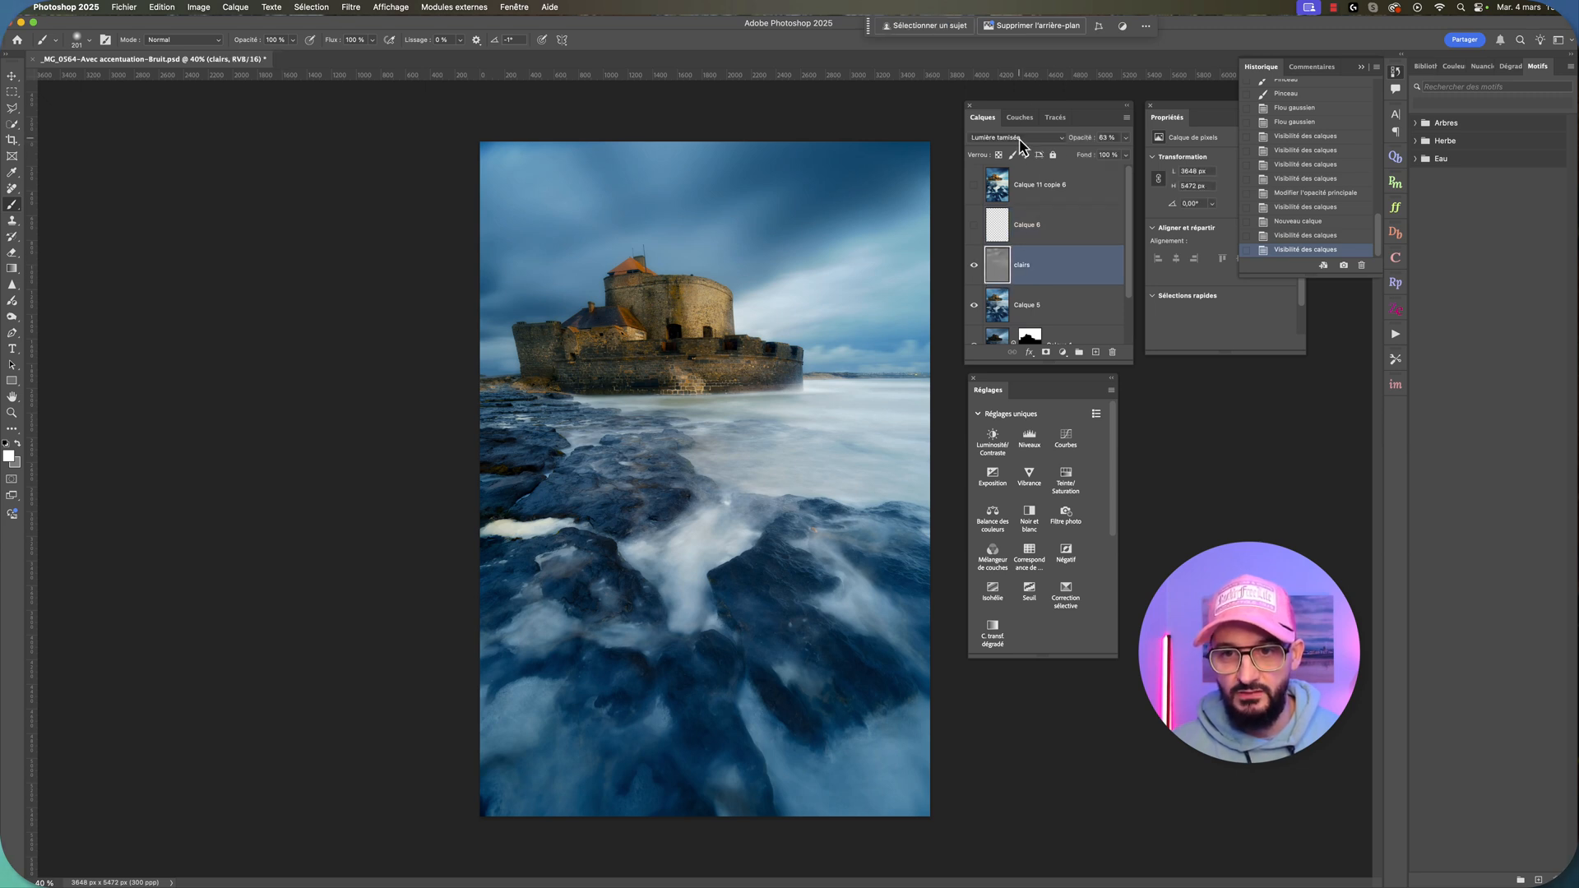
{"action": "left_click", "coordinate": [1020, 138]}
{"action": "left_click", "coordinate": [1016, 128]}
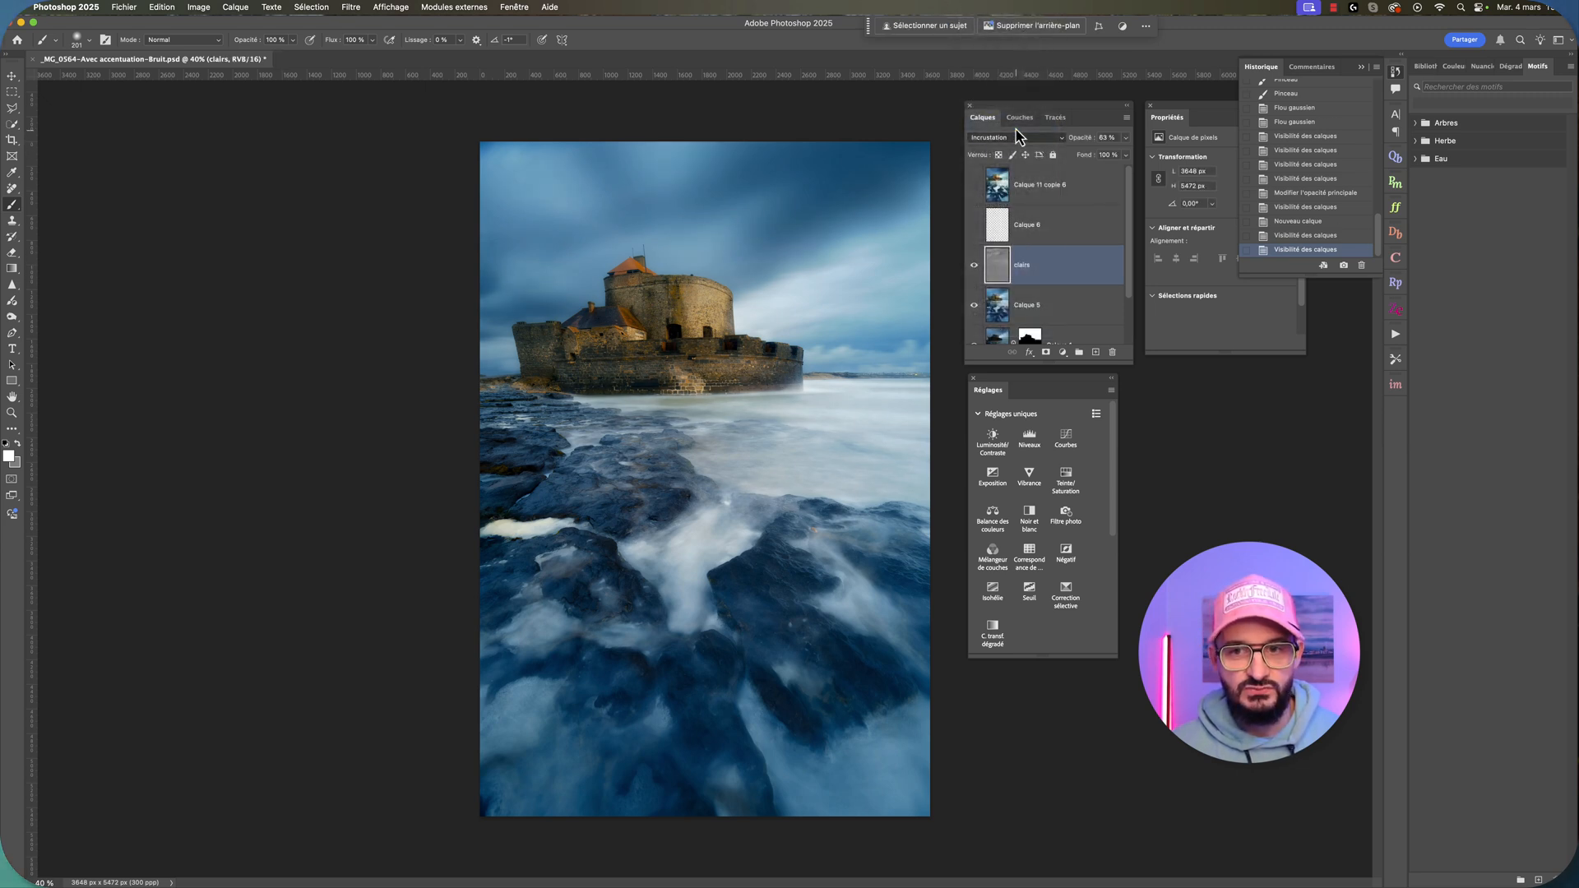
{"action": "left_click", "coordinate": [1028, 140]}
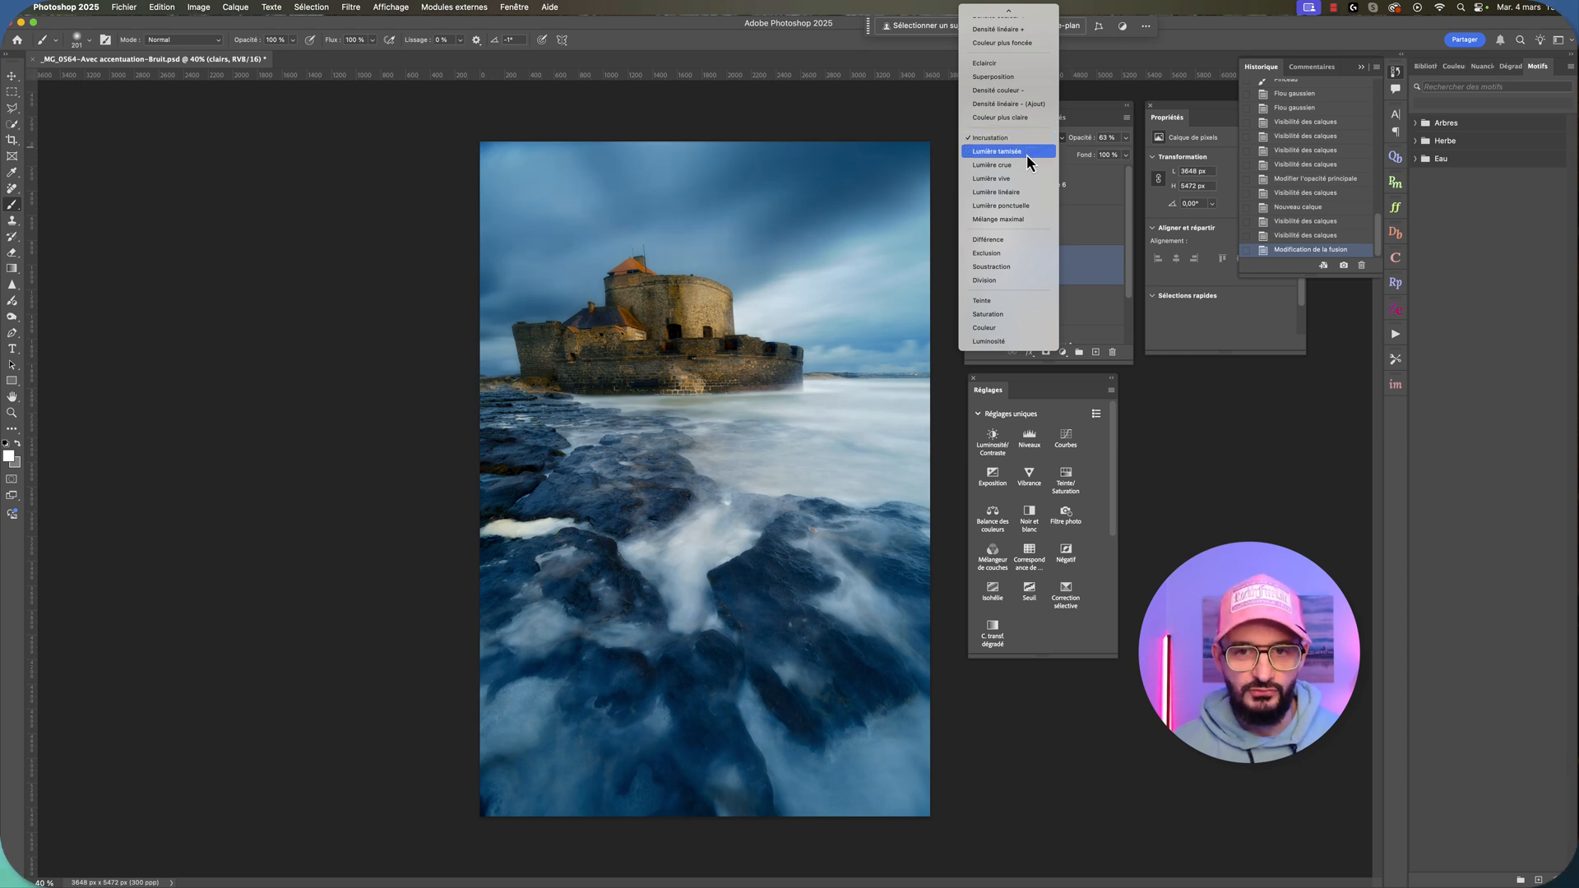
{"action": "left_click", "coordinate": [1084, 240]}
Step: Hide clairs, show the empty Calque 6 layer, and set the brush opacity to 9%
{"action": "left_click", "coordinate": [974, 264]}
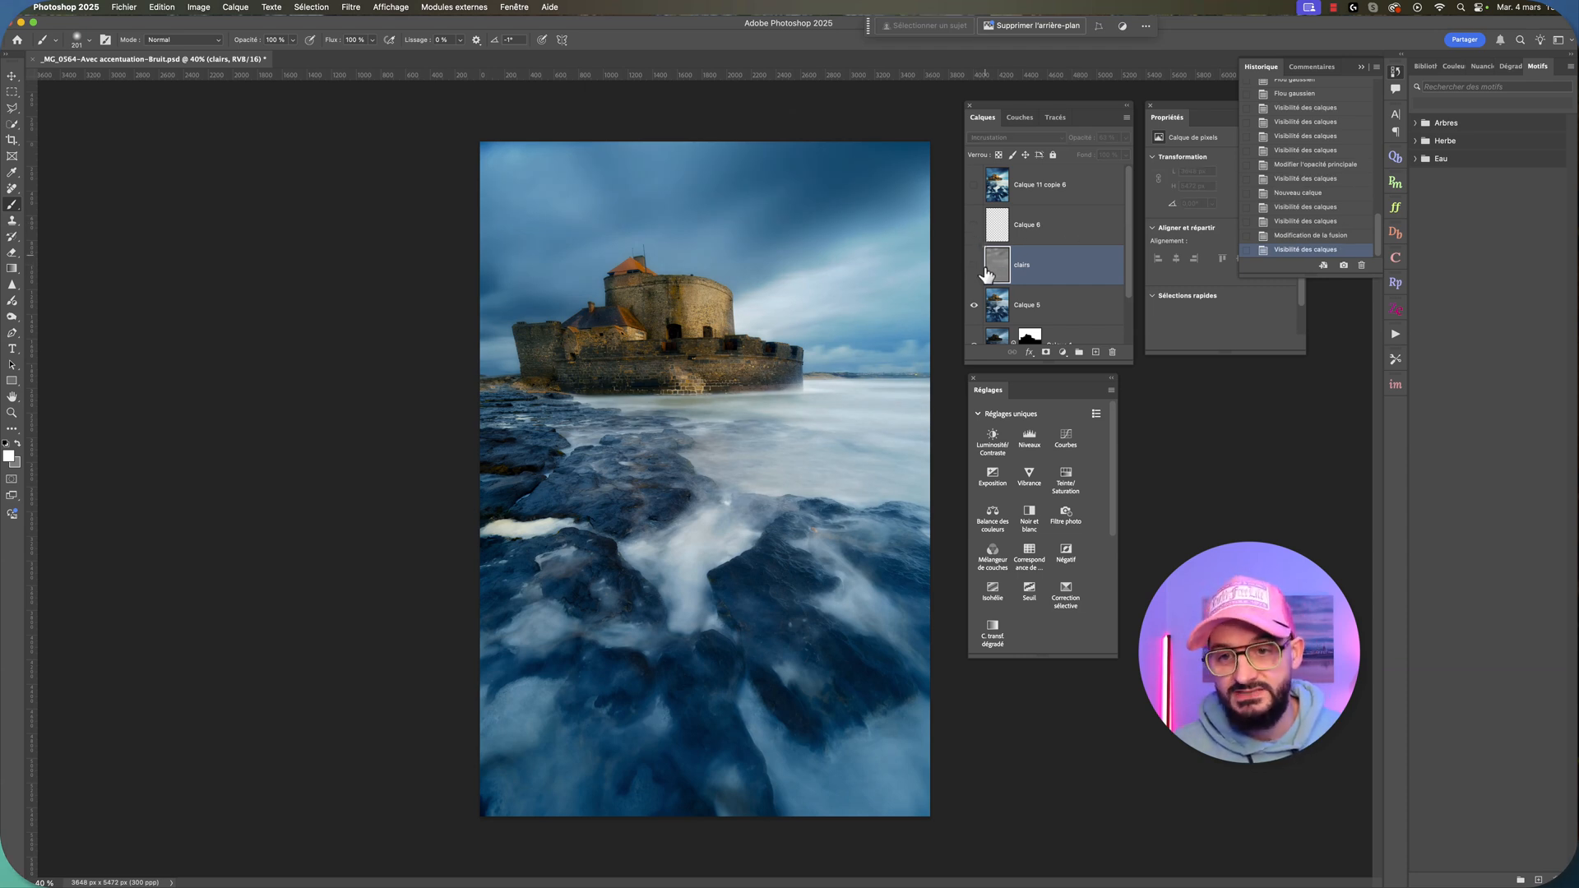
{"action": "left_click", "coordinate": [974, 224]}
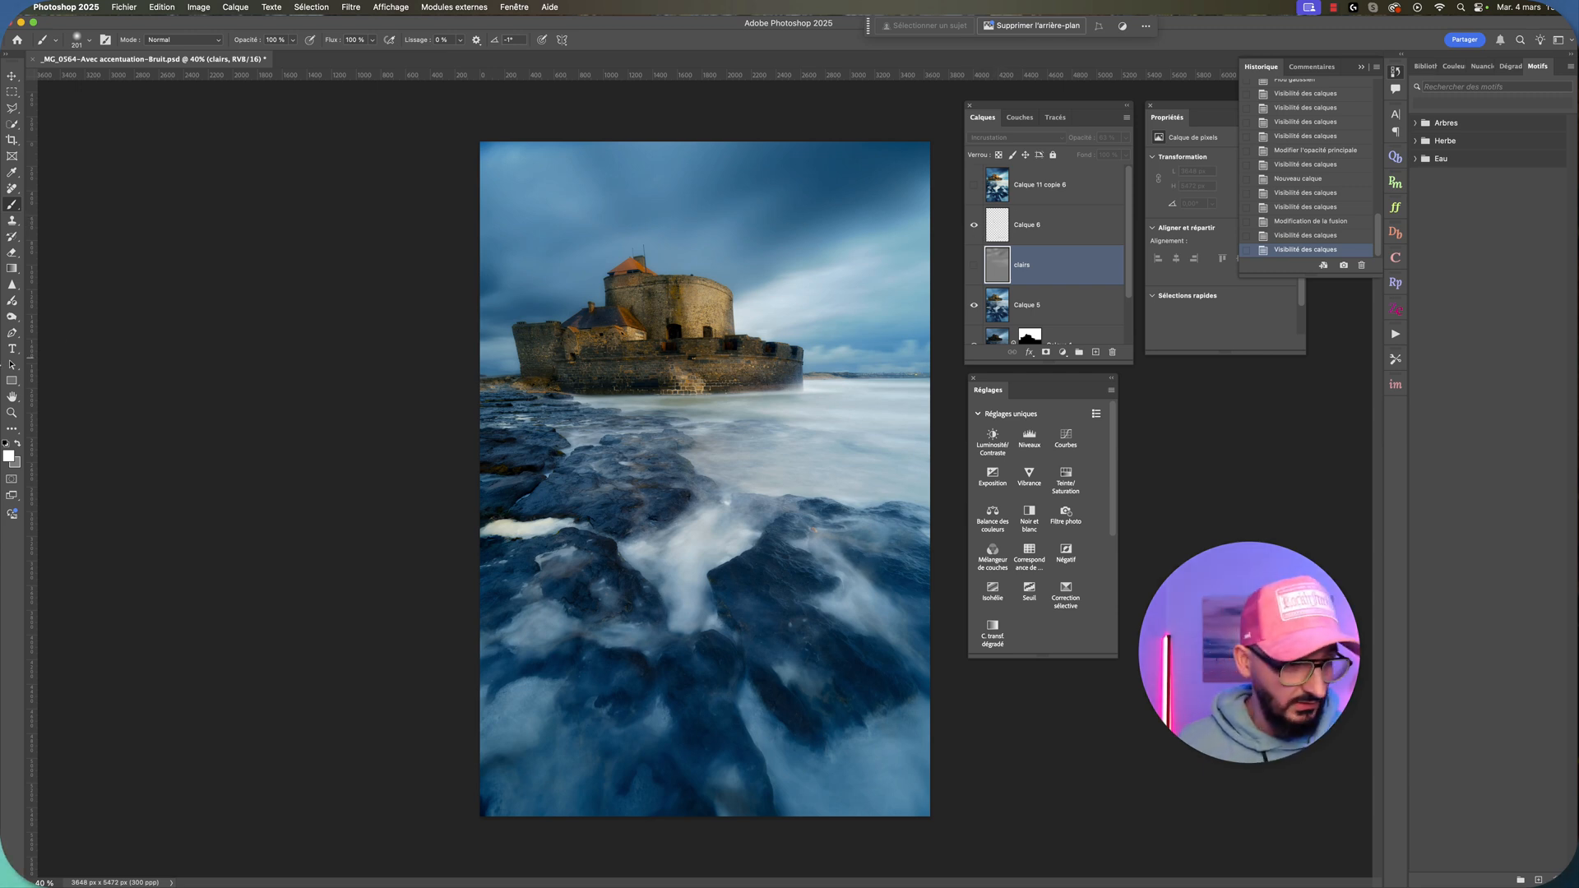
{"action": "left_click", "coordinate": [293, 41]}
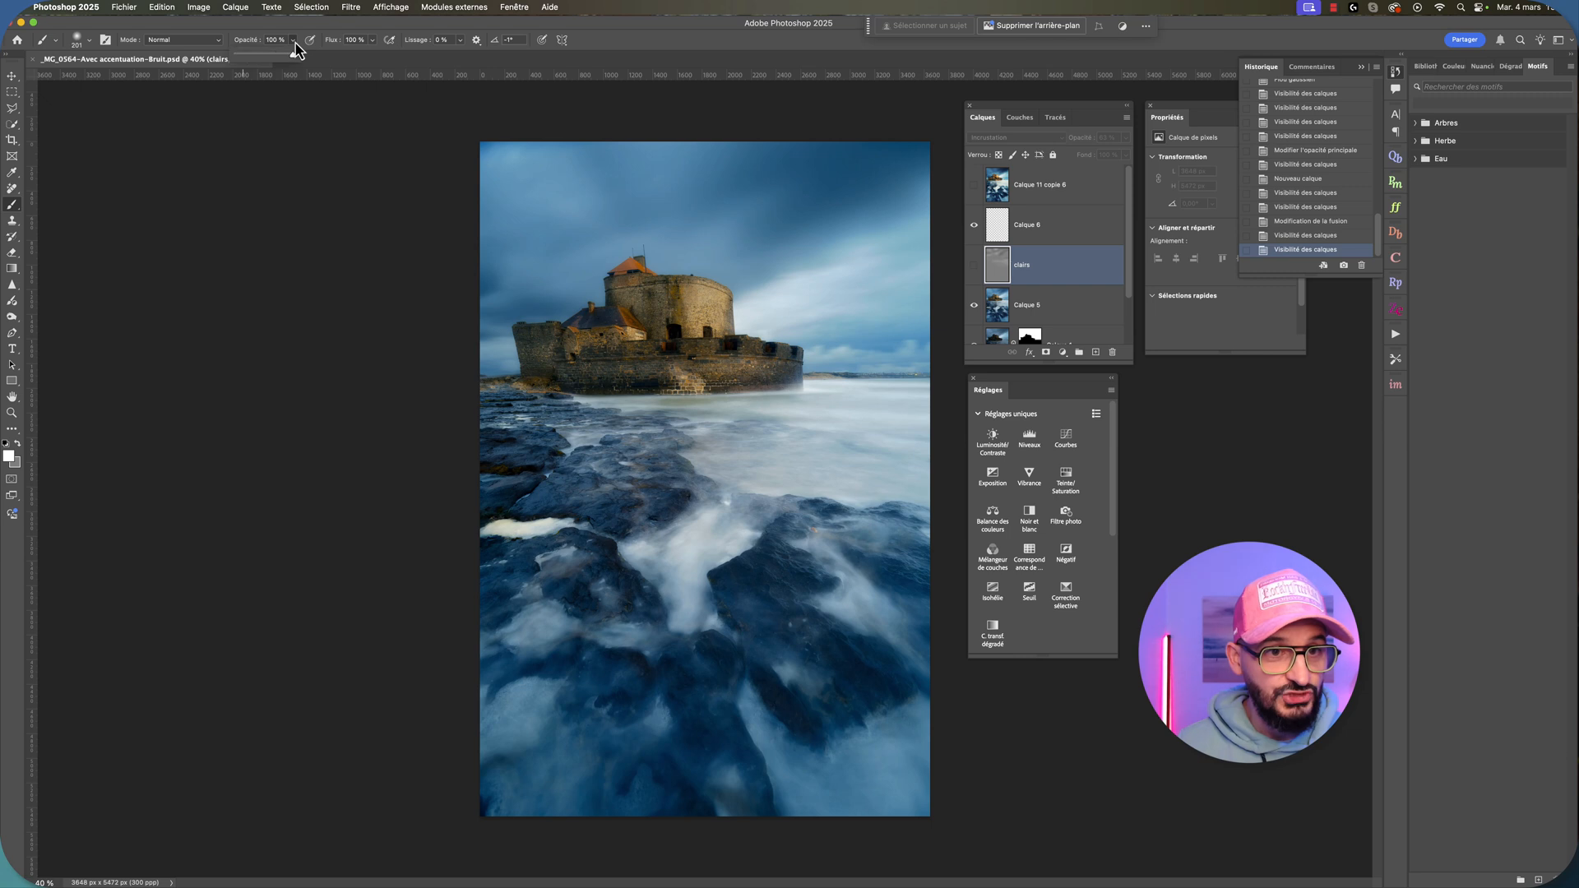
{"action": "left_click", "coordinate": [241, 55]}
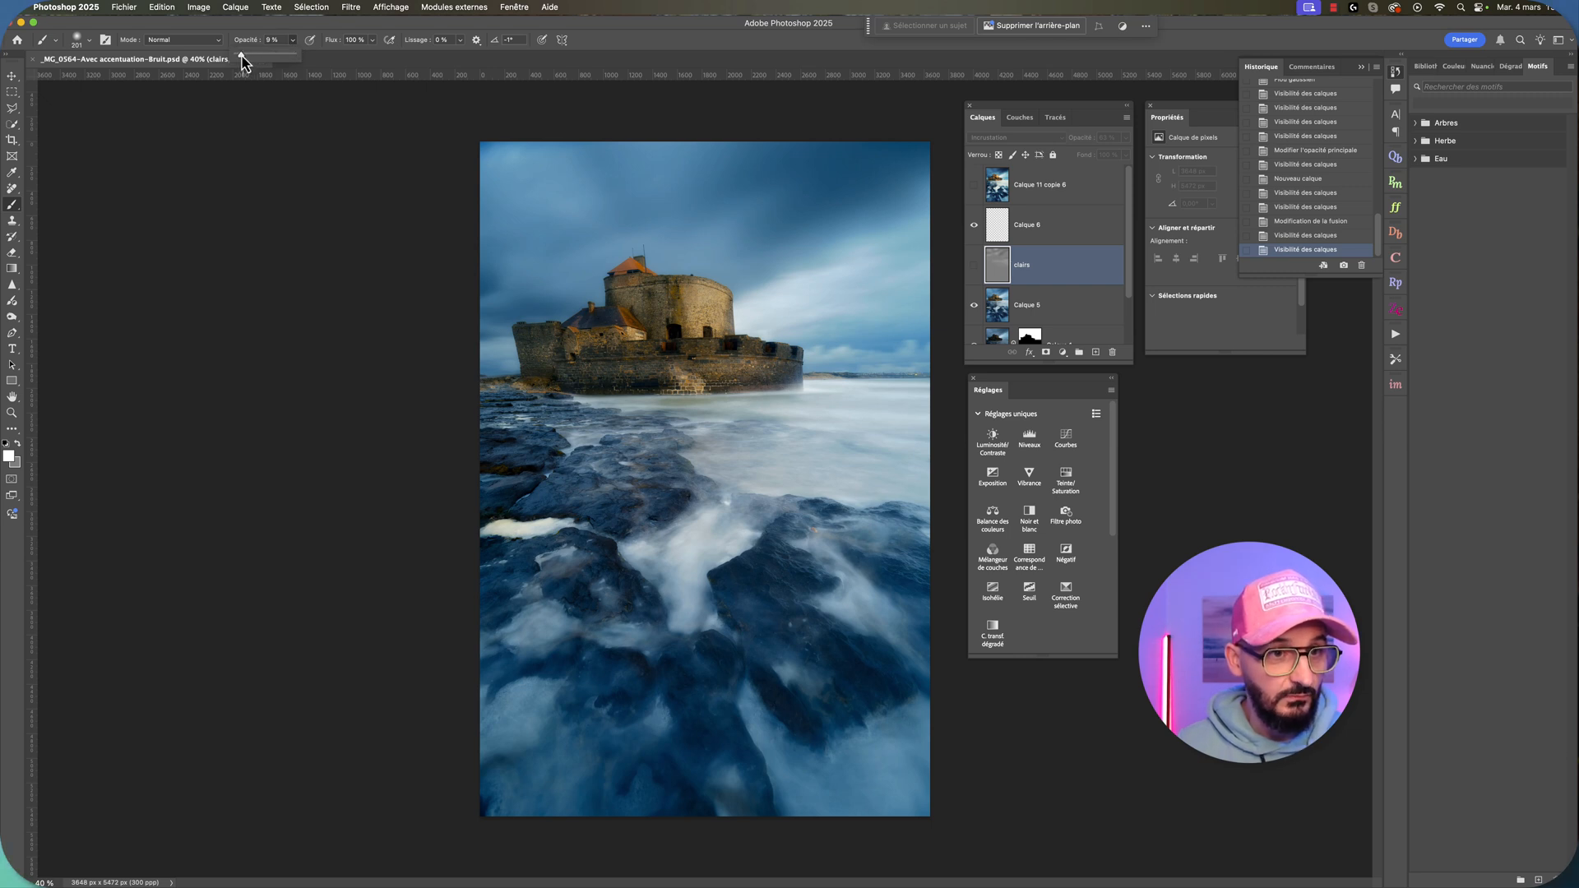
Step: Set the brush opacity to 10% and change the Calque 6 blending mode to Lumière tamisée
{"action": "left_click_drag", "start_coordinate": [243, 63], "coordinate": [245, 60]}
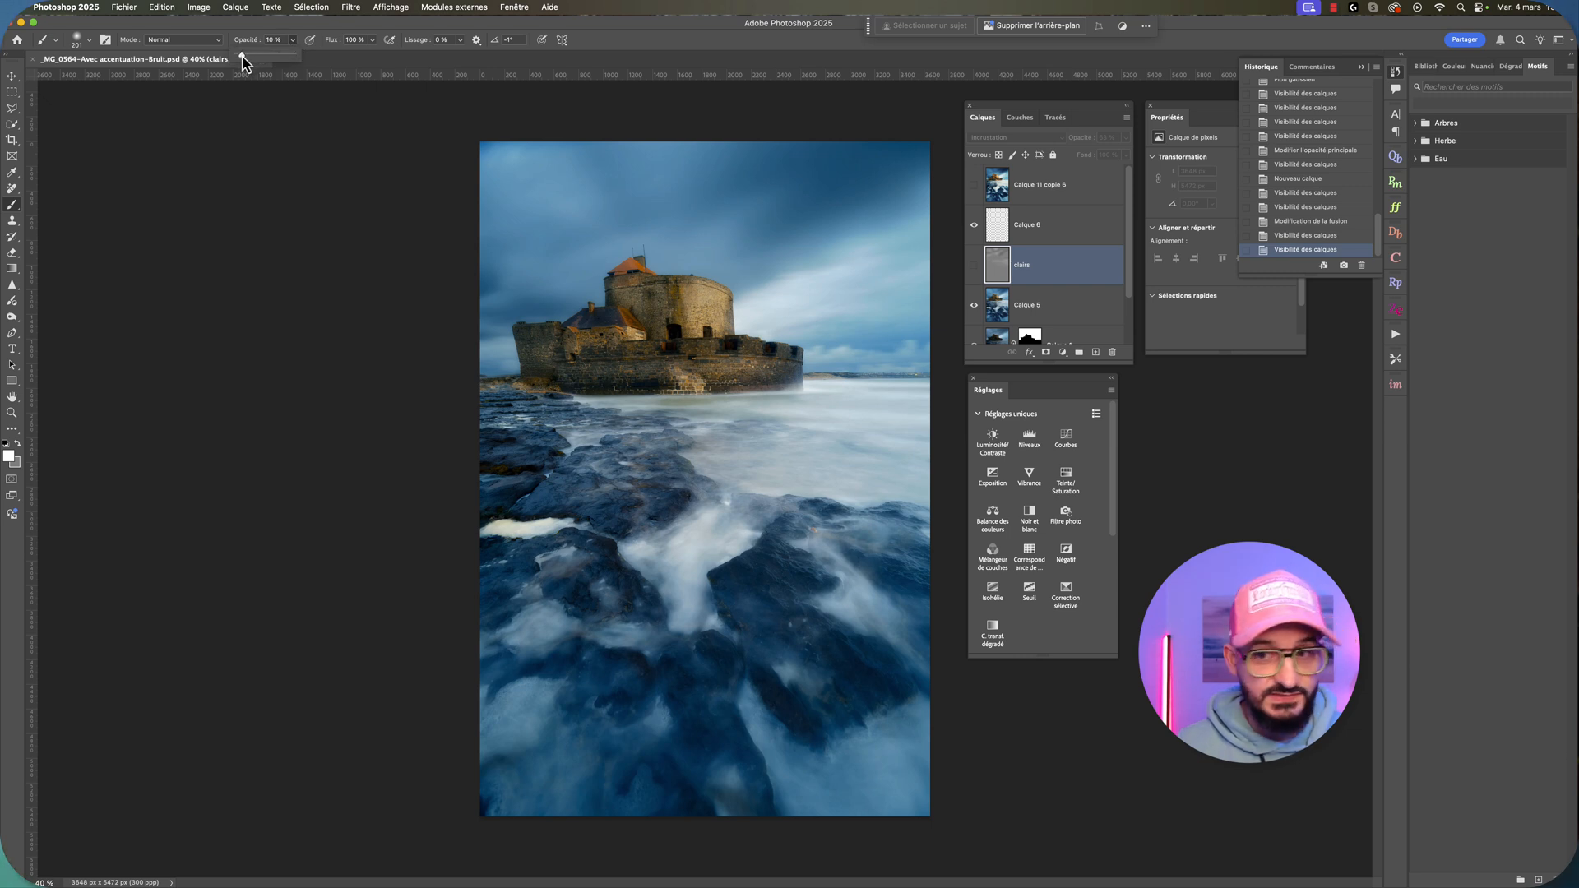
{"action": "left_click", "coordinate": [1020, 227]}
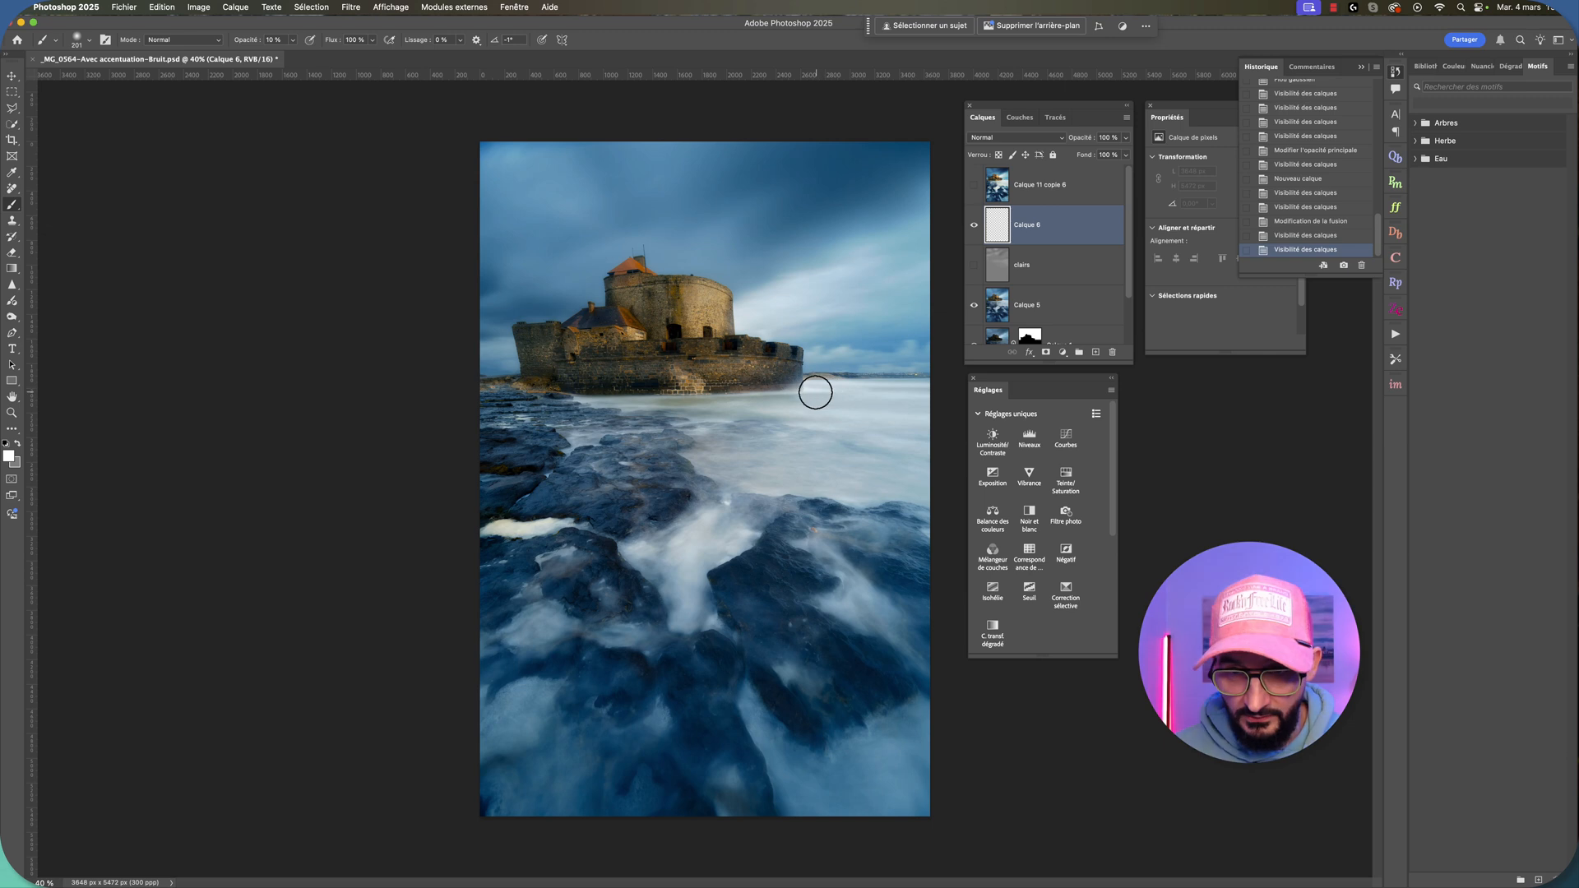
{"action": "left_click", "coordinate": [1024, 138]}
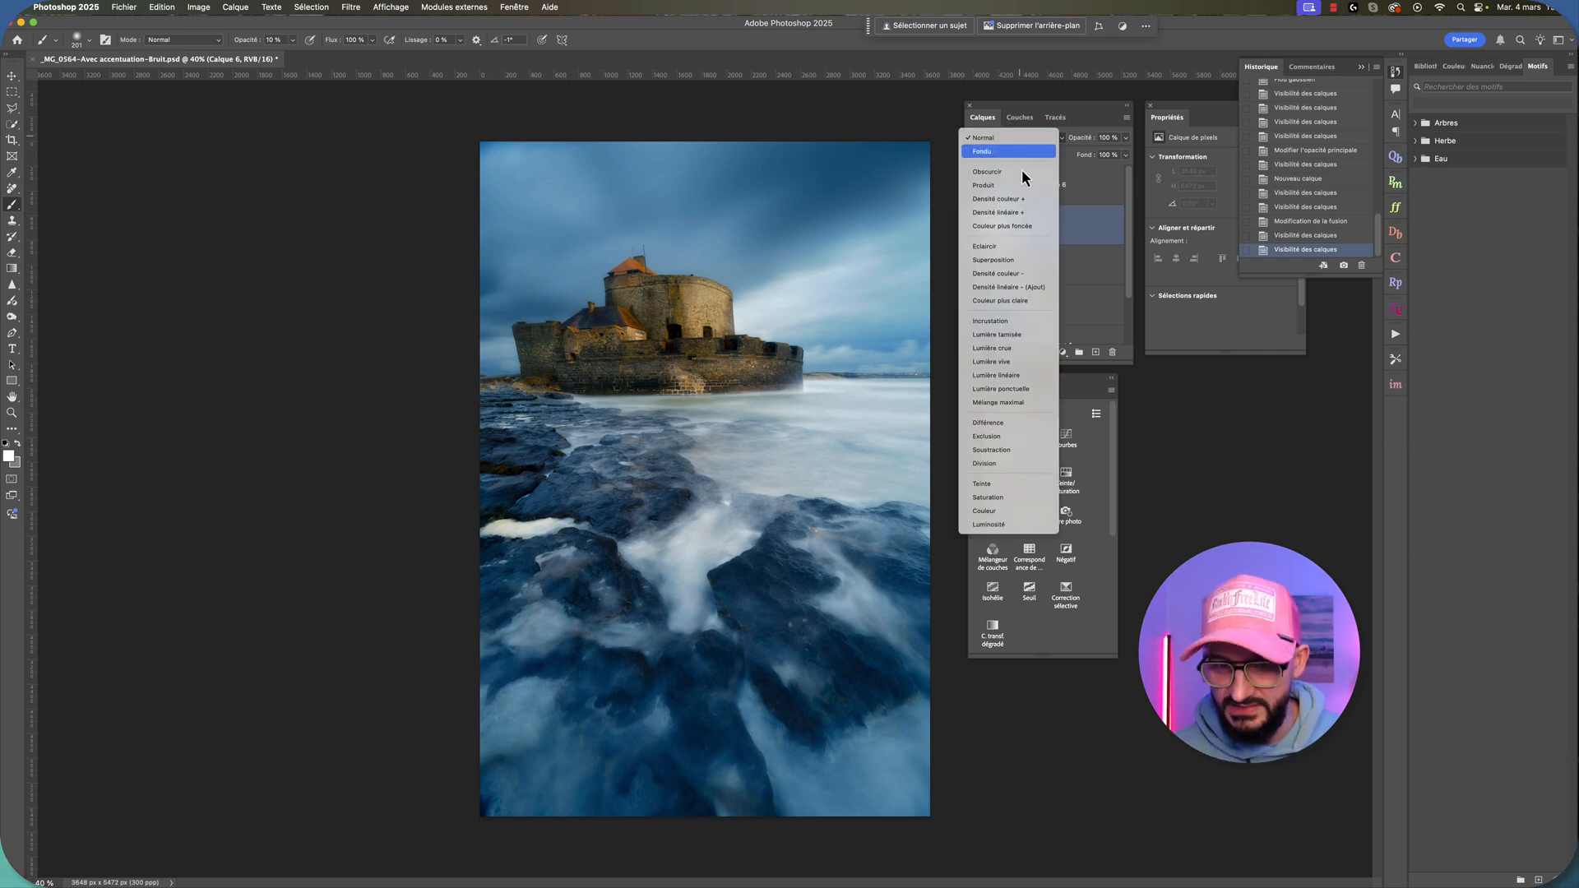
{"action": "left_click", "coordinate": [1033, 334]}
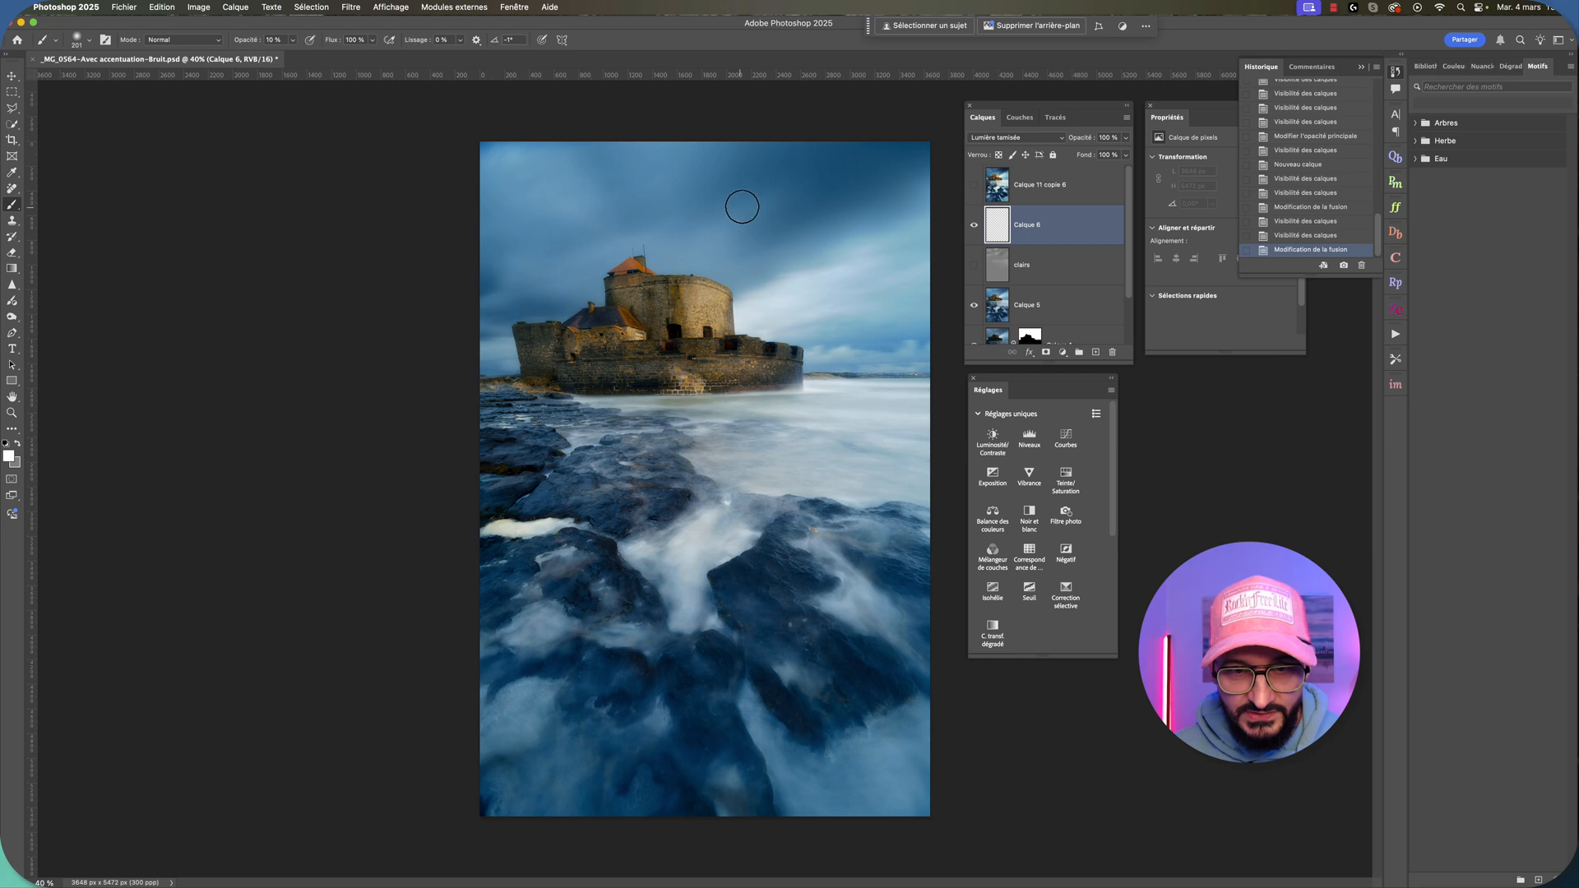
Step: Brush white strokes over the bright cloud areas around and above the fort on Calque 6
{"action": "mouse_move", "coordinate": [703, 239]}
{"action": "left_mouse_down"}
{"action": "mouse_move", "coordinate": [667, 226]}
{"action": "mouse_move", "coordinate": [656, 151]}
{"action": "left_mouse_up"}
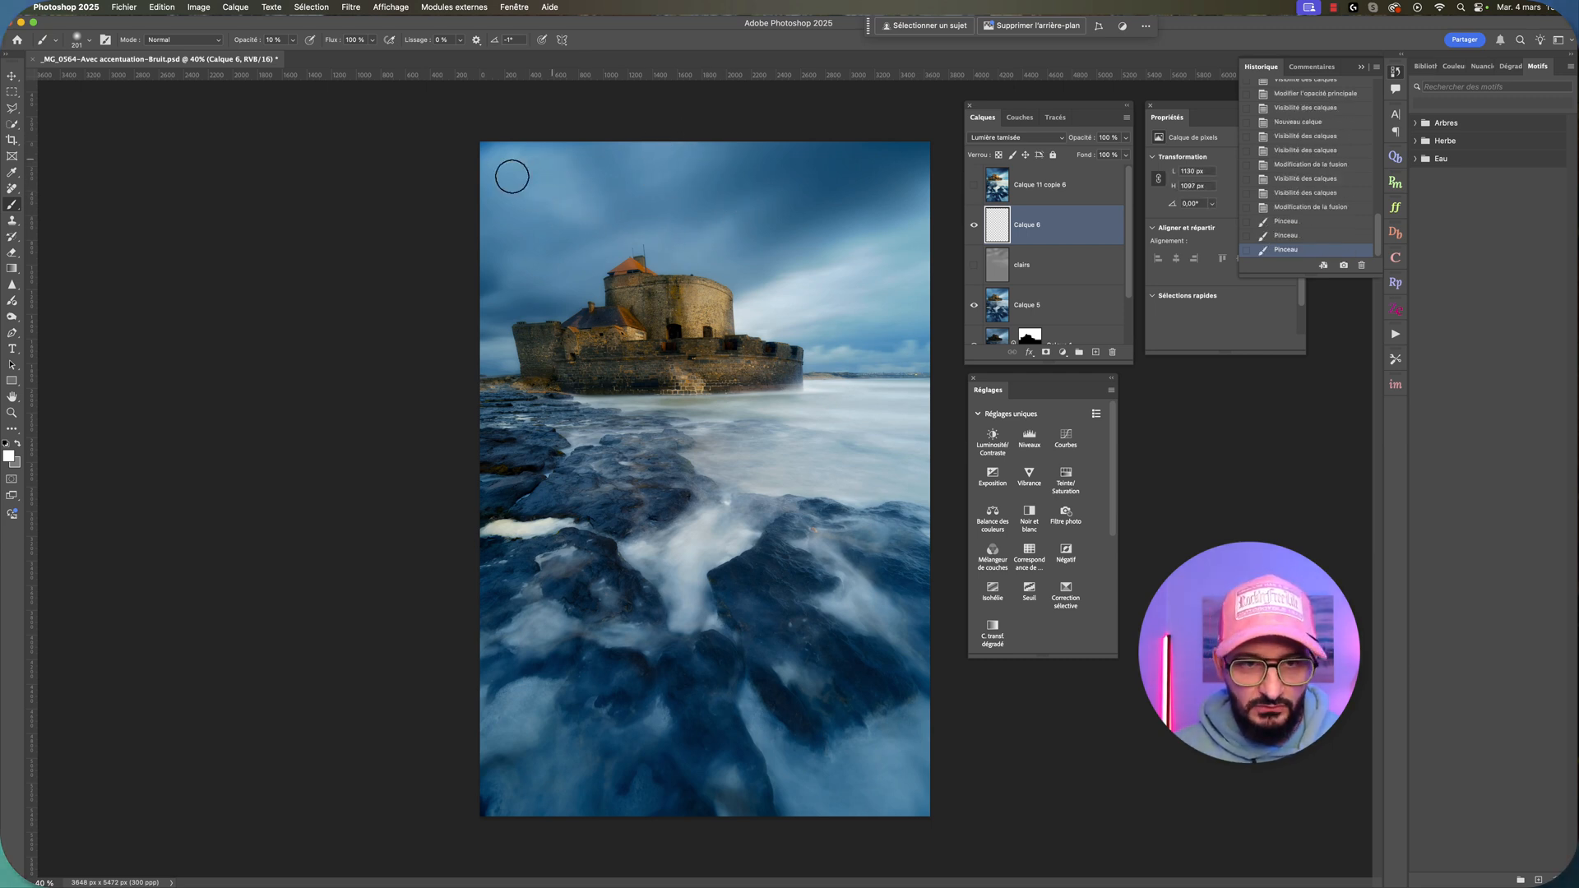
{"action": "mouse_move", "coordinate": [504, 264]}
{"action": "left_mouse_down"}
{"action": "mouse_move", "coordinate": [598, 263]}
{"action": "mouse_move", "coordinate": [567, 287]}
{"action": "mouse_move", "coordinate": [427, 320]}
{"action": "mouse_move", "coordinate": [529, 318]}
{"action": "left_mouse_up"}
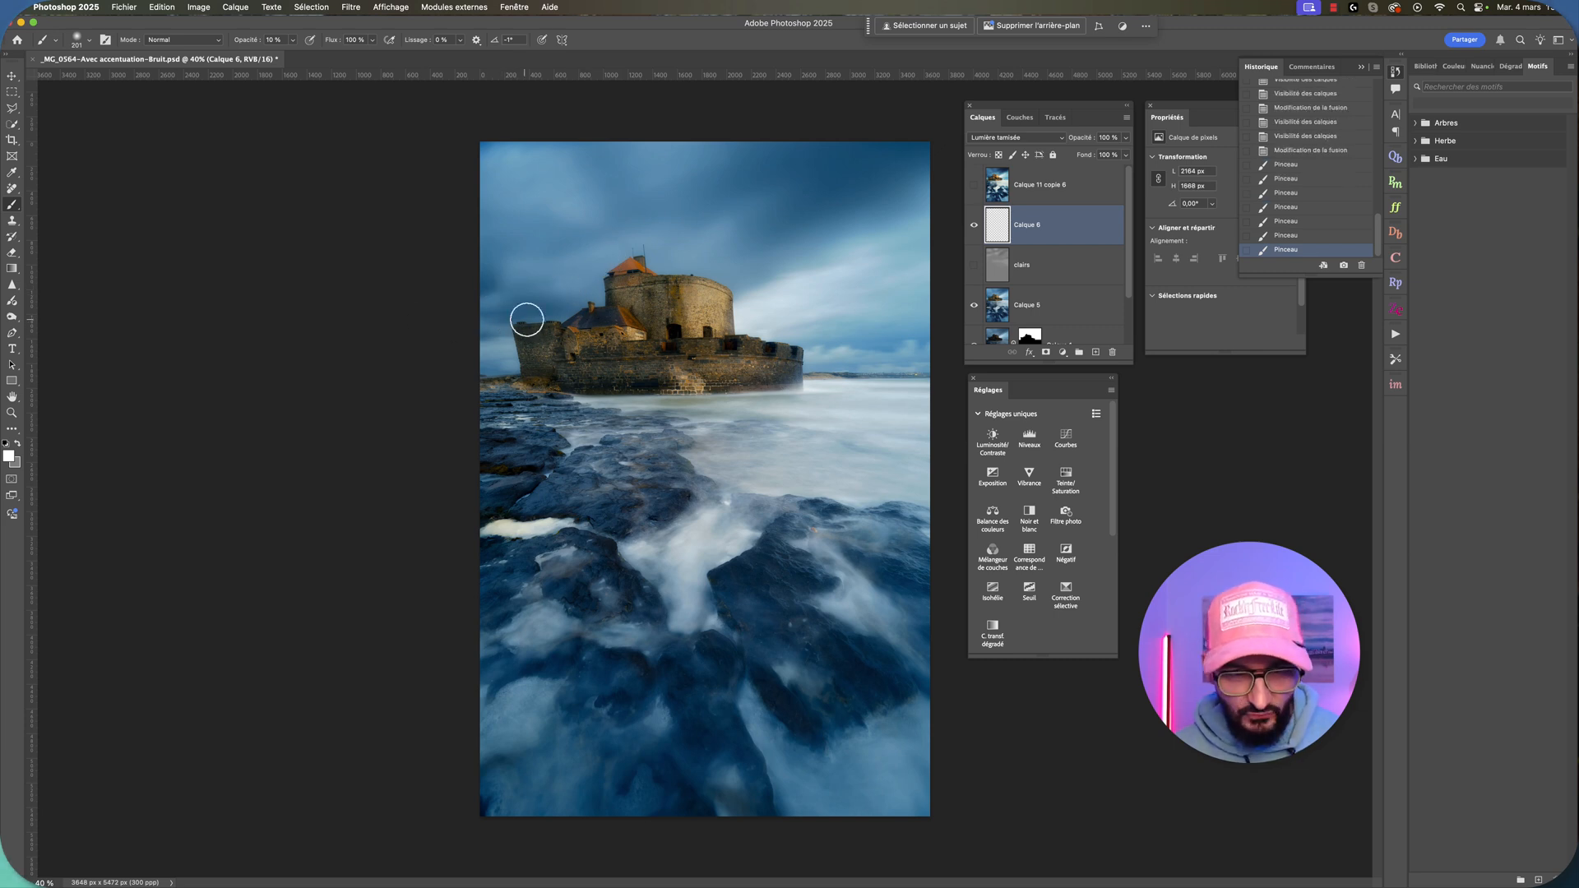
{"action": "mouse_move", "coordinate": [682, 236]}
{"action": "left_mouse_down"}
{"action": "mouse_move", "coordinate": [727, 236]}
{"action": "mouse_move", "coordinate": [782, 184]}
{"action": "left_mouse_up"}
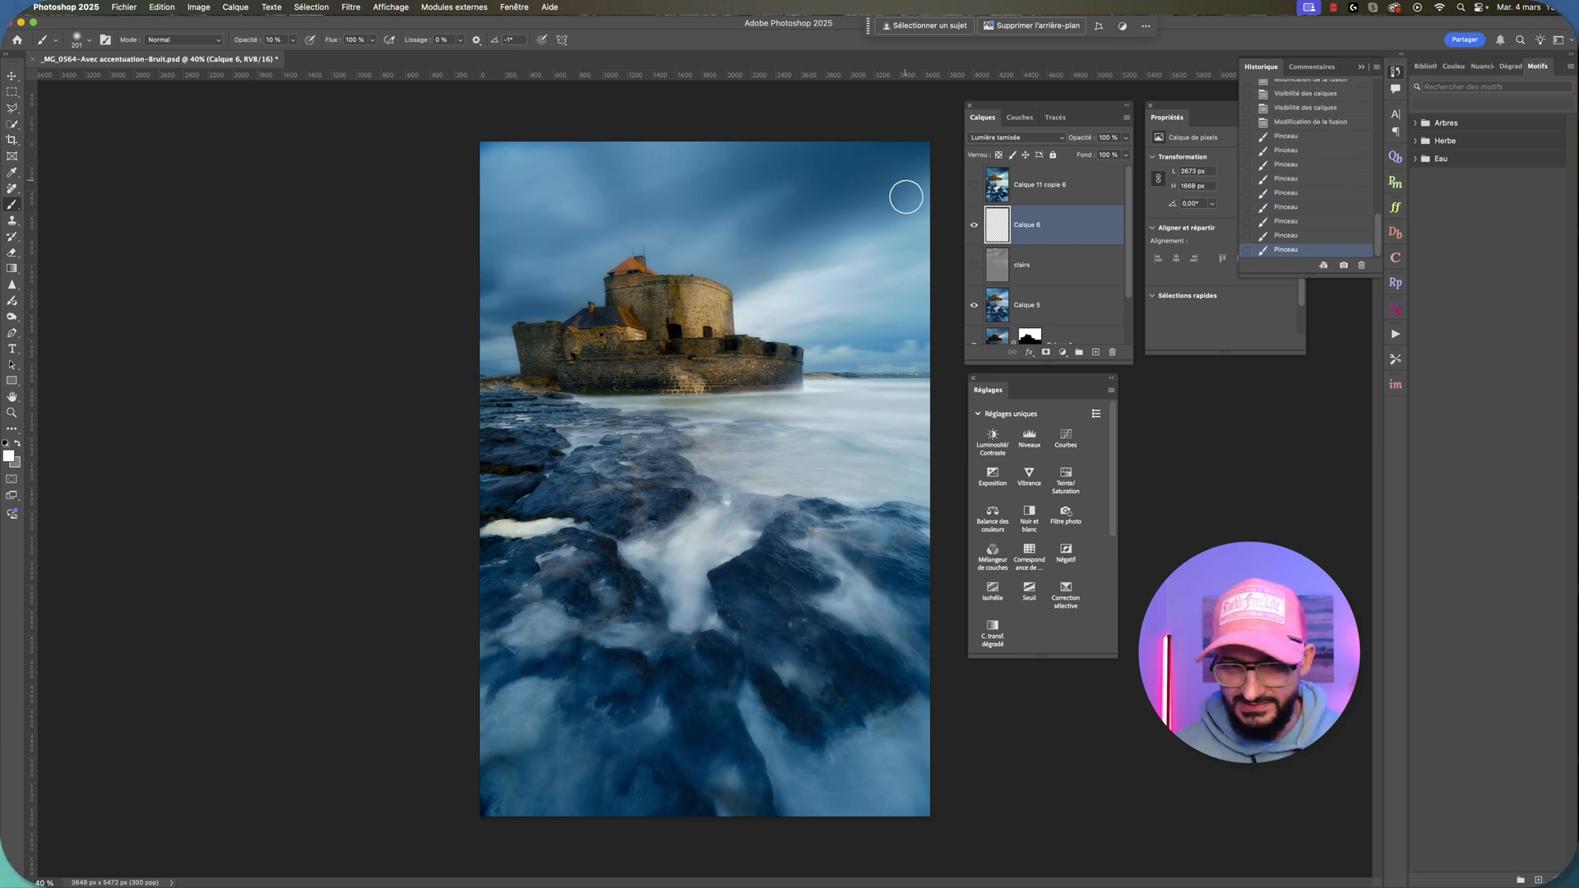
{"action": "left_click_drag", "start_coordinate": [782, 263], "coordinate": [718, 292]}
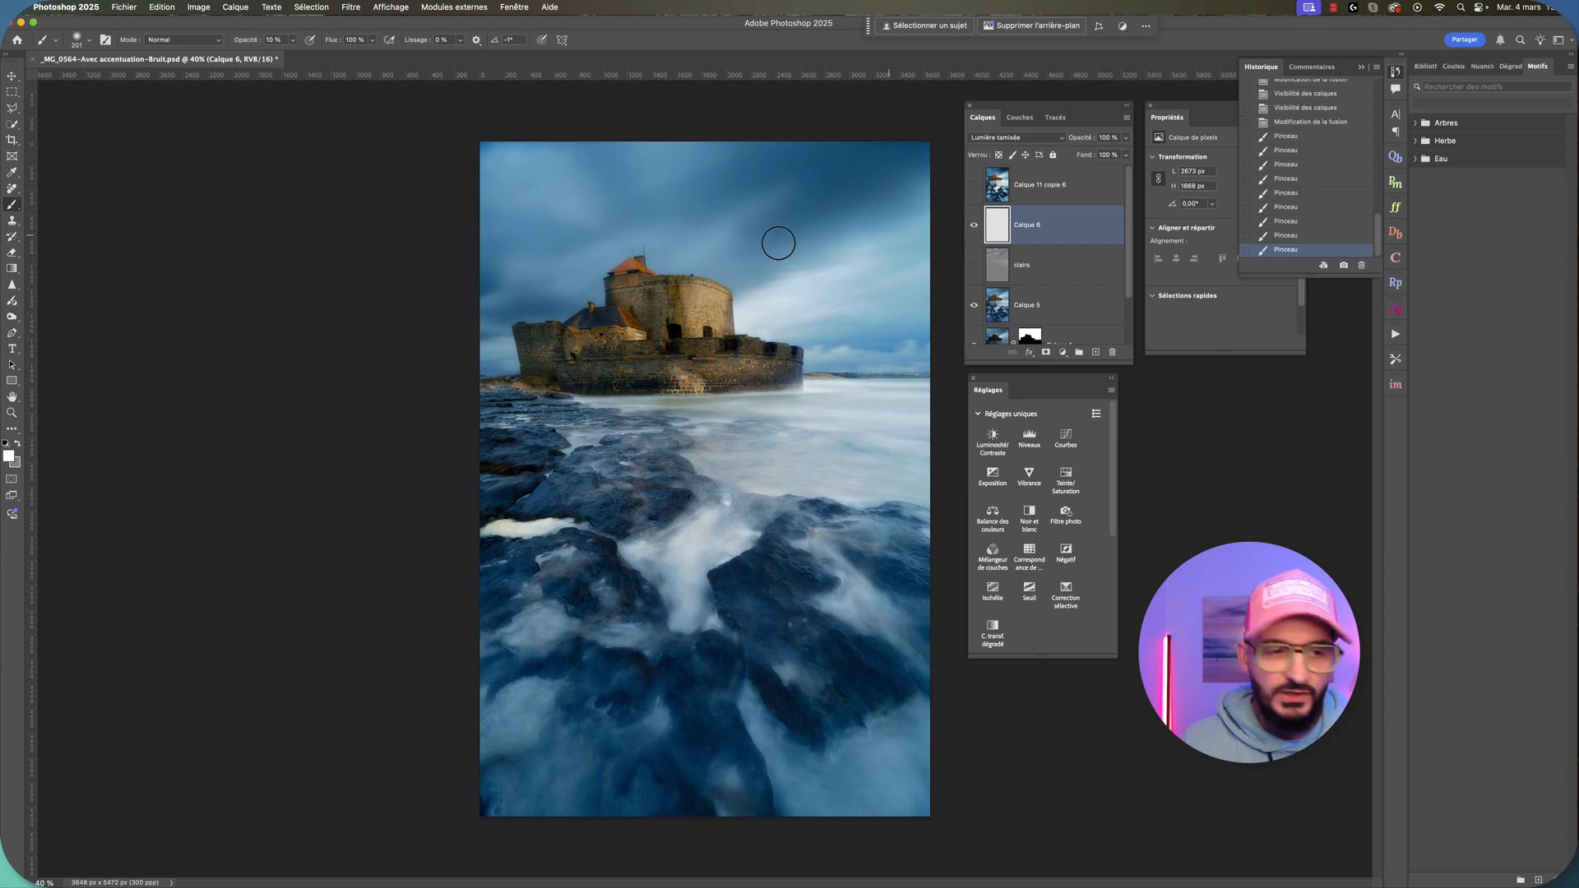
Step: Switch the brush to black and darken the shadowed cloud bands across the sky on Calque 6
{"action": "left_click", "coordinate": [17, 444]}
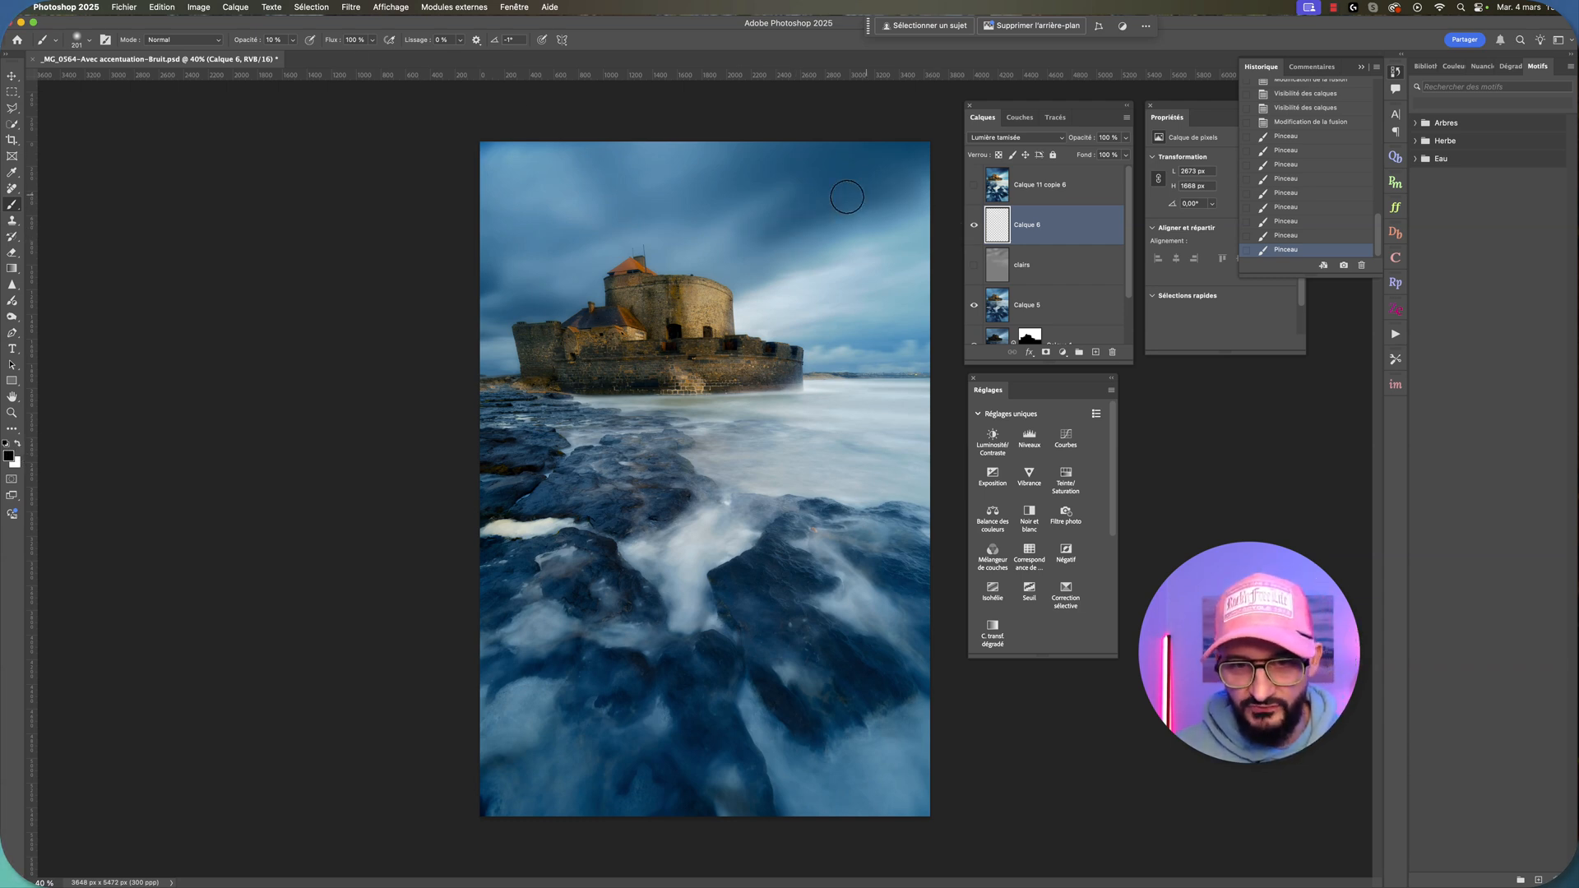
{"action": "mouse_move", "coordinate": [847, 198]}
{"action": "left_mouse_down"}
{"action": "mouse_move", "coordinate": [900, 161]}
{"action": "mouse_move", "coordinate": [731, 168]}
{"action": "mouse_move", "coordinate": [871, 145]}
{"action": "mouse_move", "coordinate": [678, 213]}
{"action": "mouse_move", "coordinate": [599, 200]}
{"action": "mouse_move", "coordinate": [602, 164]}
{"action": "mouse_move", "coordinate": [602, 224]}
{"action": "mouse_move", "coordinate": [524, 249]}
{"action": "left_mouse_up"}
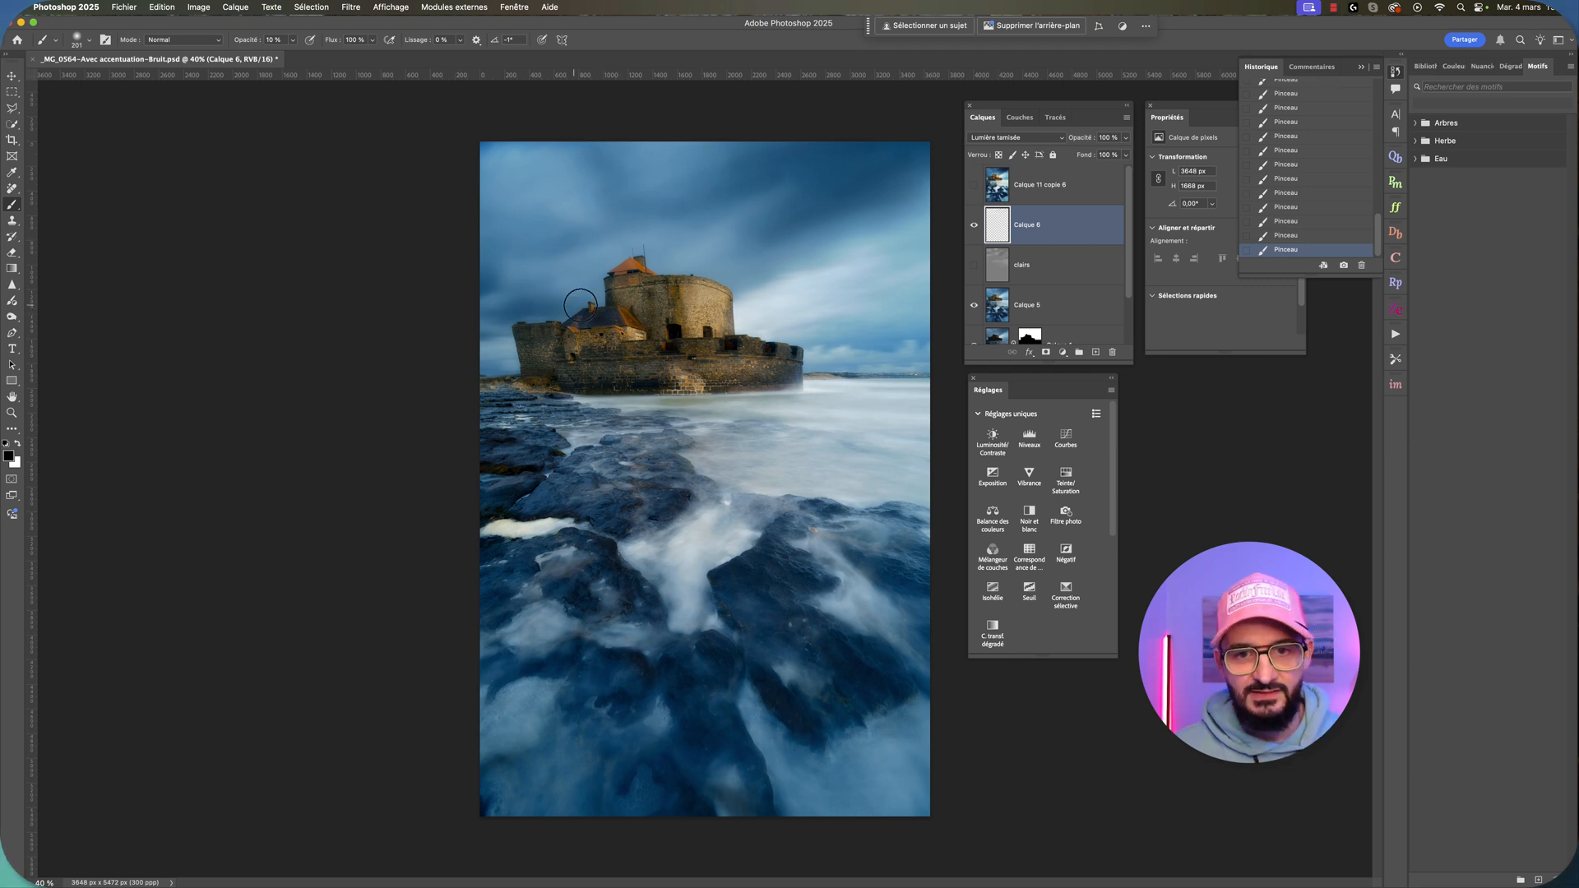
{"action": "left_click_drag", "start_coordinate": [859, 312], "coordinate": [819, 349]}
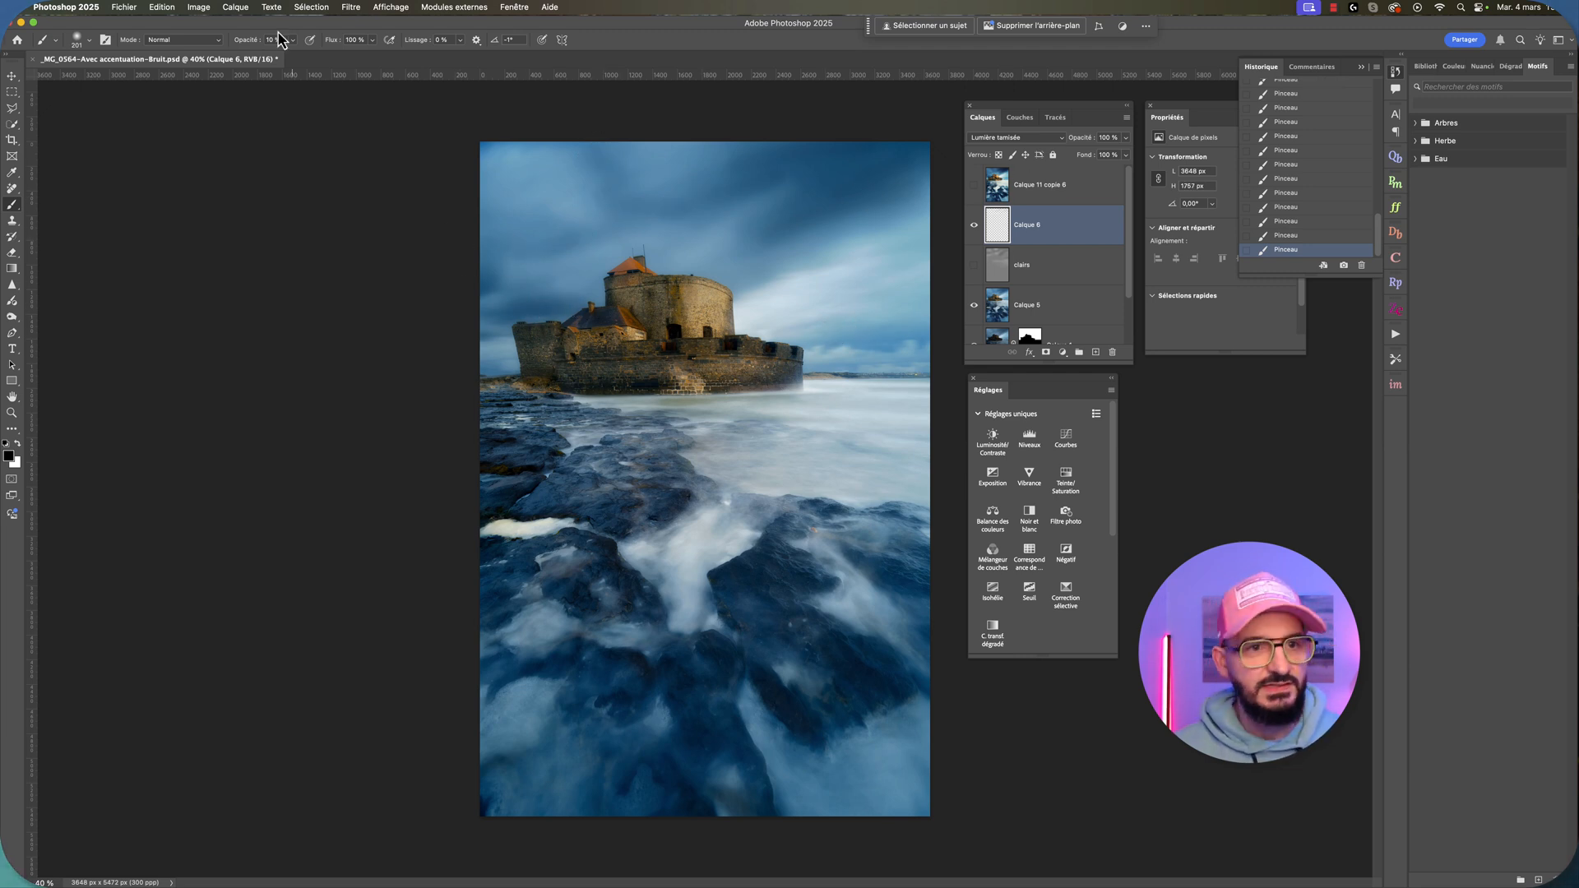
Step: Soften the Calque 6 strokes with a Gaussian blur (Flou gaussien) of 70.7 pixels radius
{"action": "left_click", "coordinate": [351, 8]}
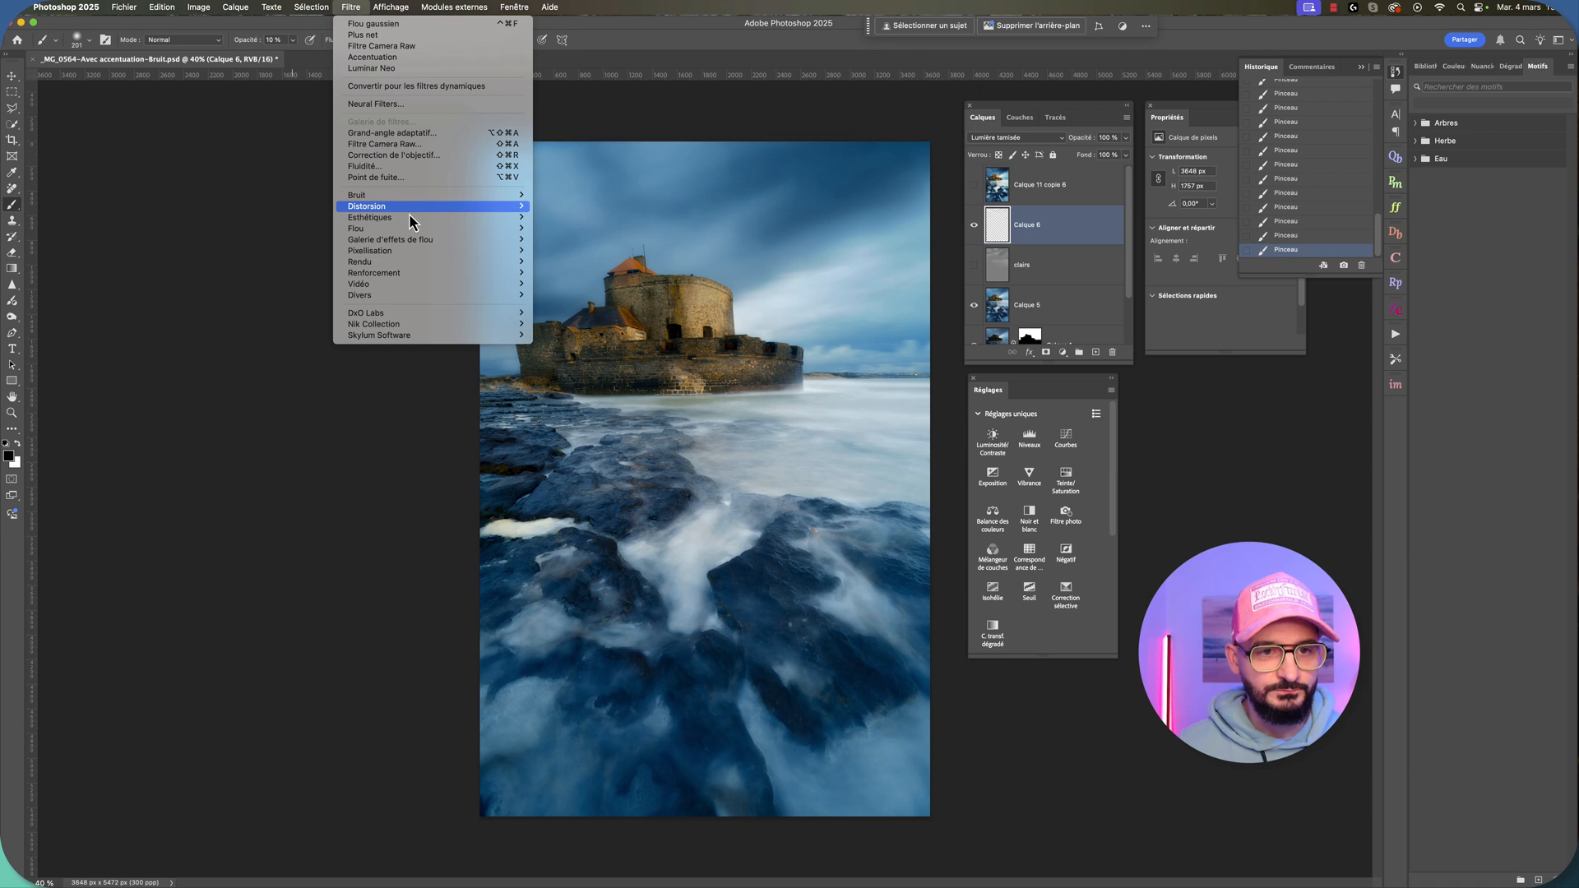
{"action": "mouse_move", "coordinate": [411, 234]}
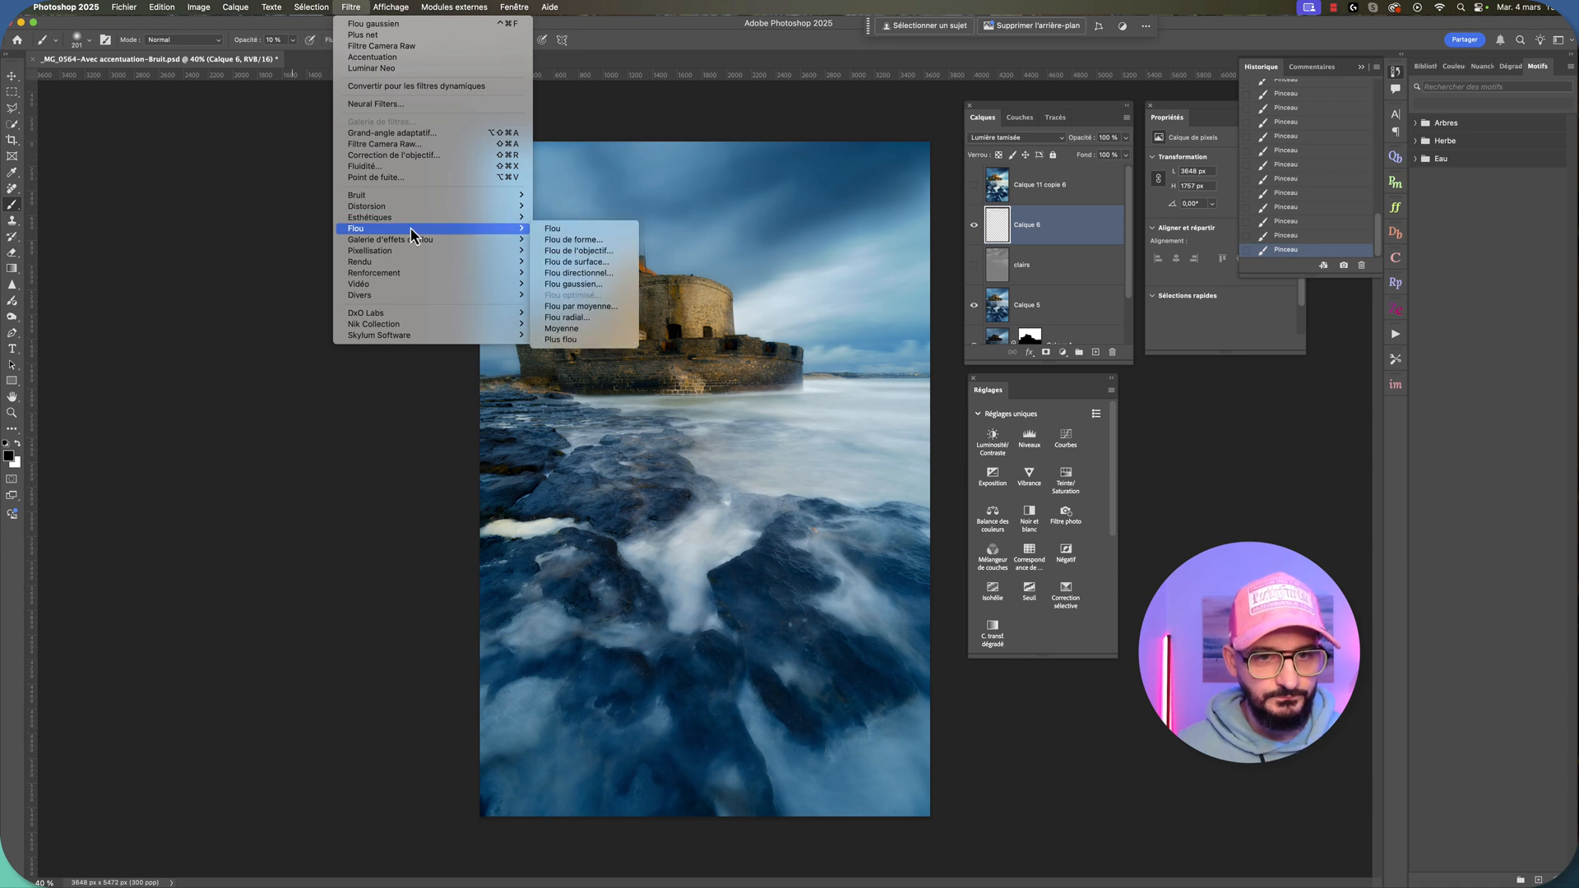
{"action": "left_click", "coordinate": [573, 285]}
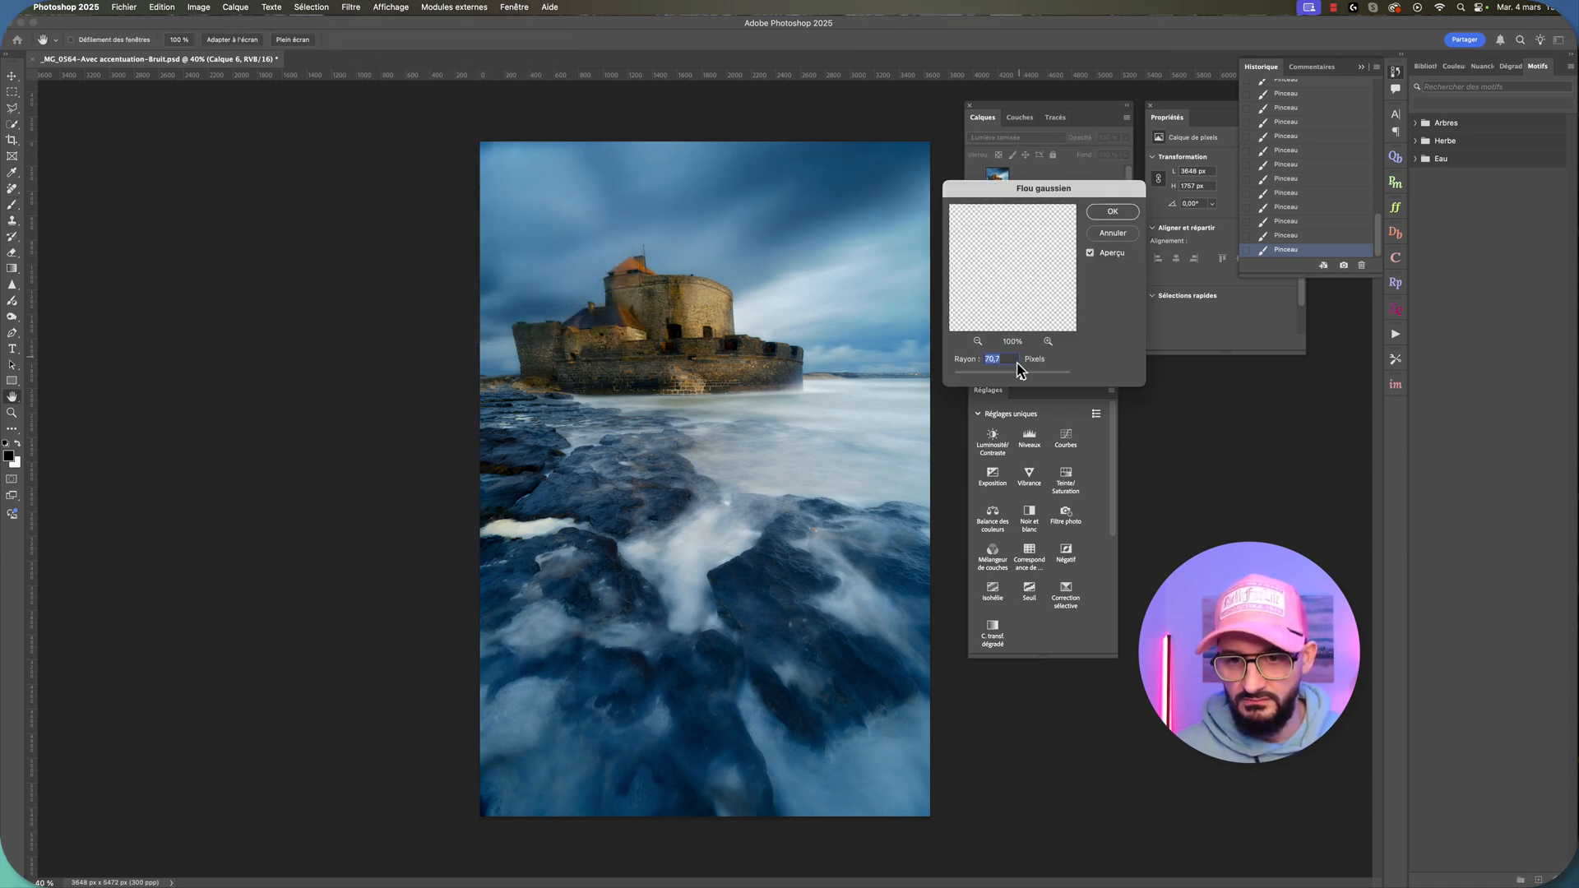
{"action": "left_click", "coordinate": [1113, 211]}
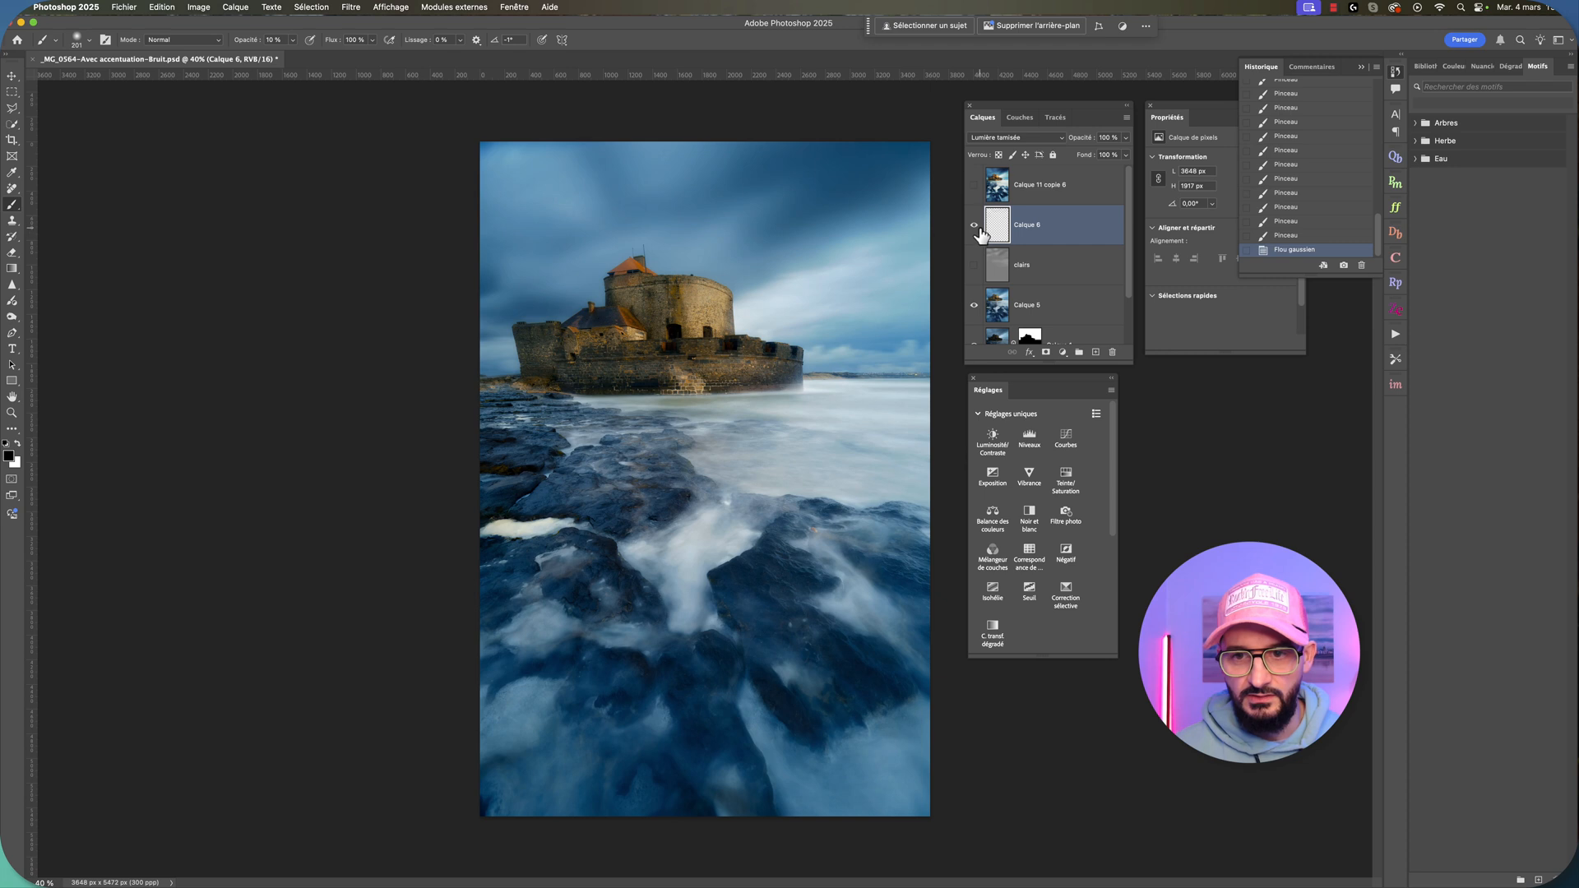
Step: Toggle the visibility of Calque 6 to compare the sky with and without its strokes
{"action": "left_click", "coordinate": [975, 224]}
{"action": "left_click", "coordinate": [975, 225]}
{"action": "left_click", "coordinate": [975, 224]}
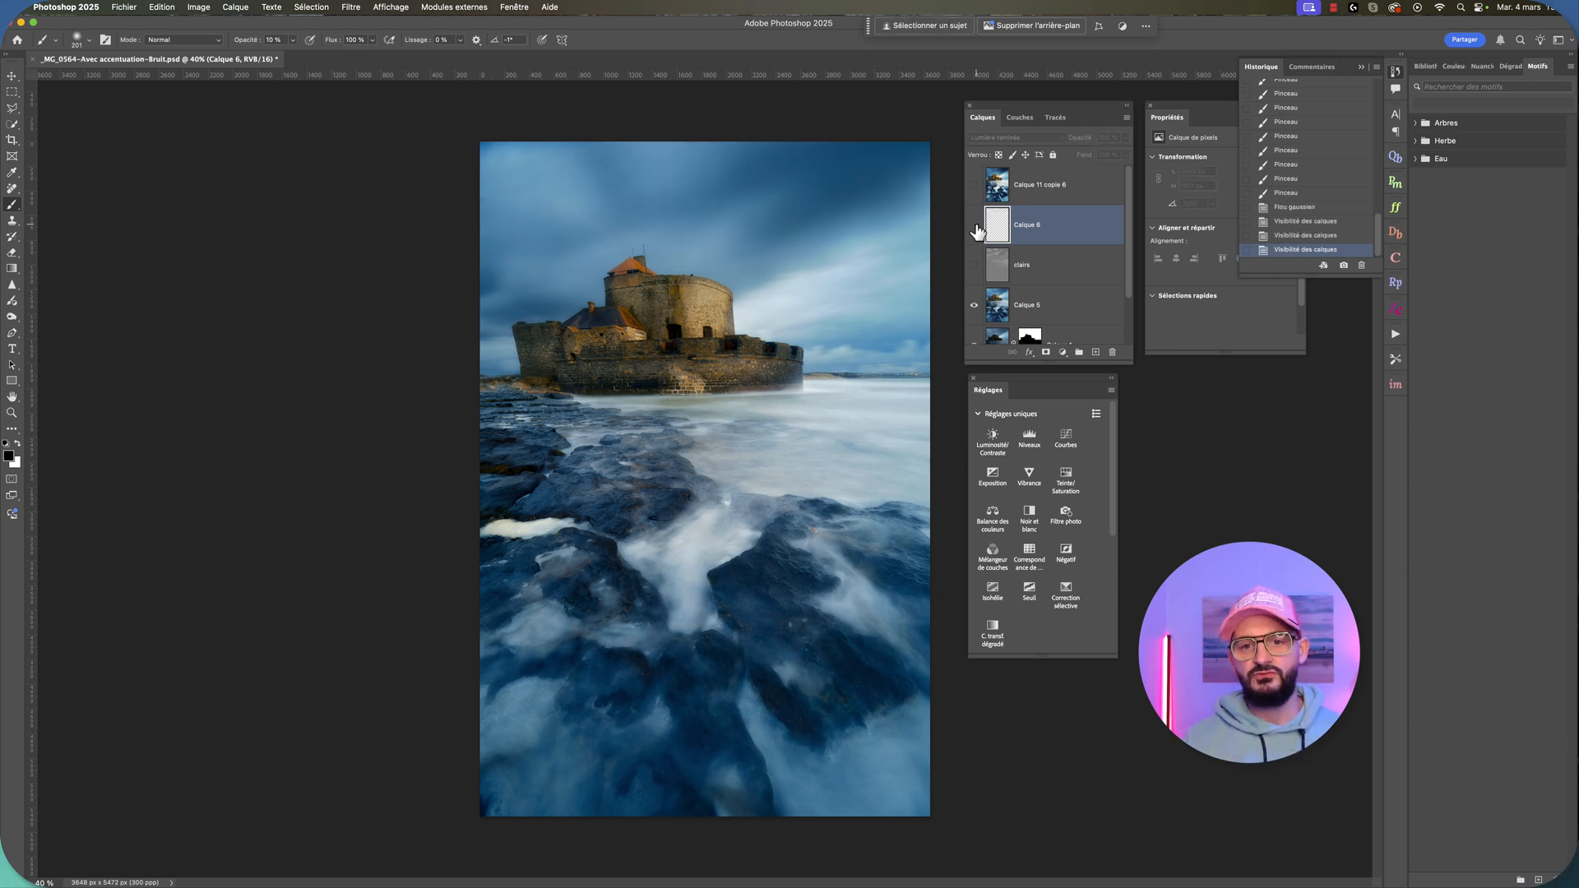
{"action": "left_click", "coordinate": [975, 224]}
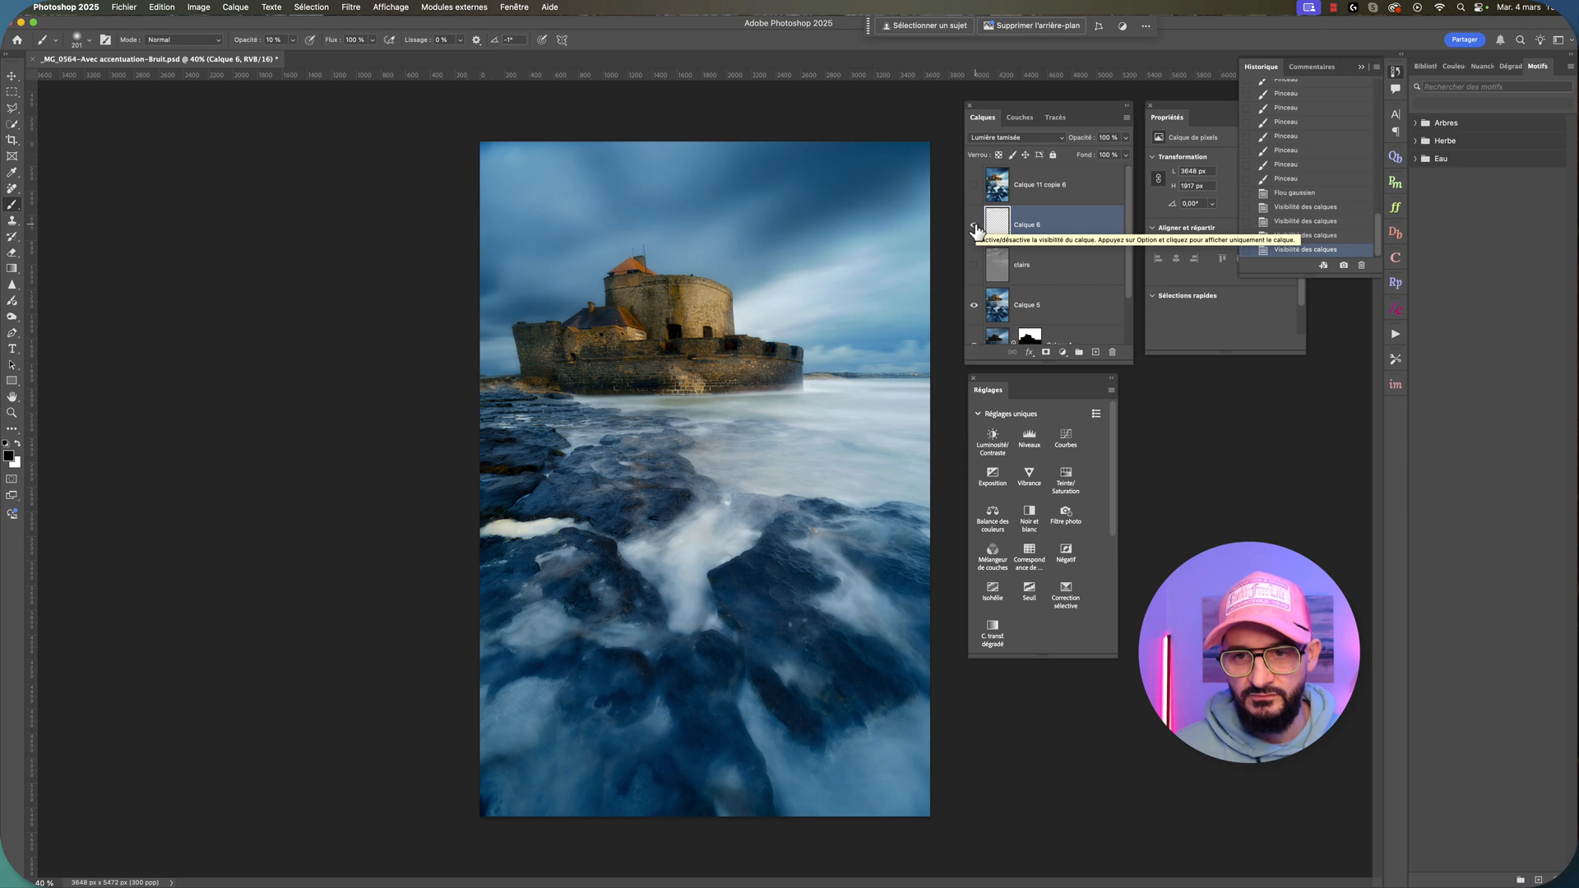
{"action": "left_click", "coordinate": [976, 229]}
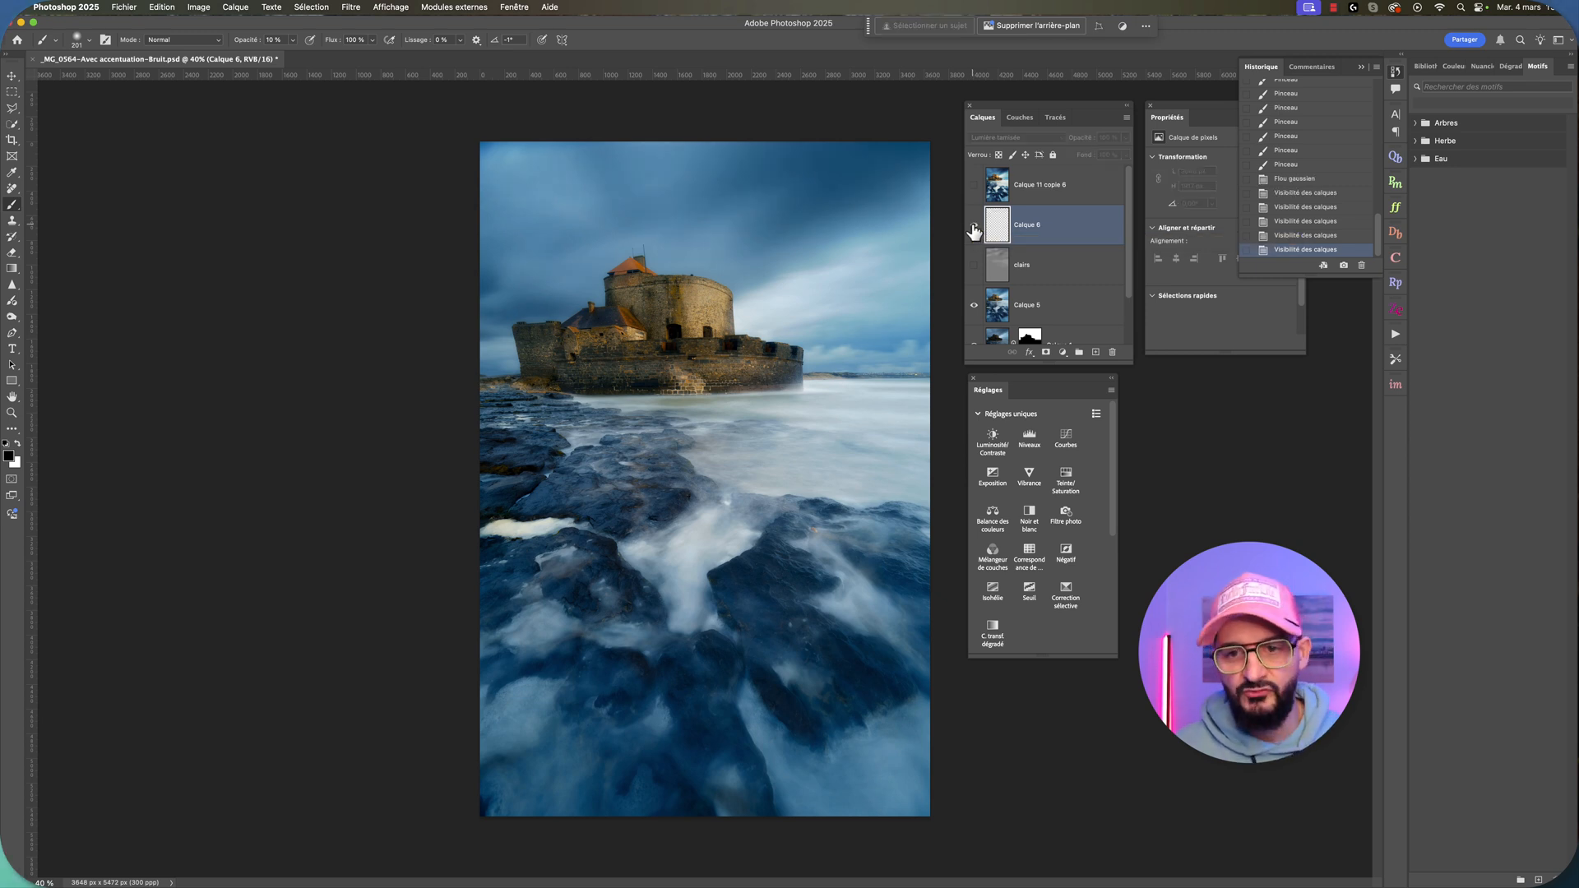
{"action": "double_click", "coordinate": [975, 231]}
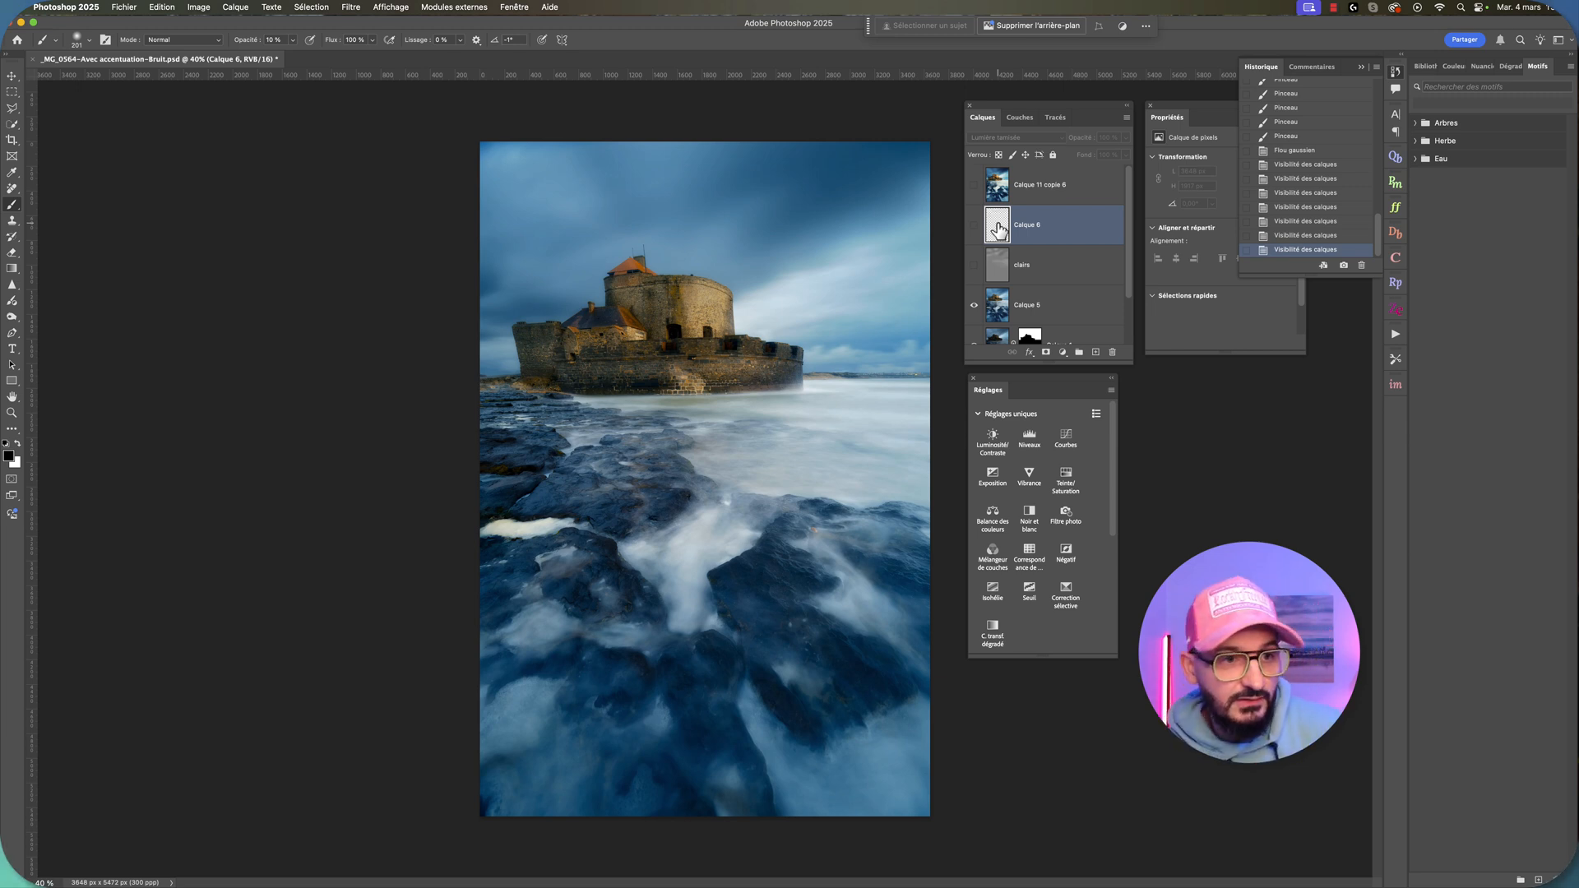
Step: Isolate the clairs layer on the canvas and set its opacity to 100%
{"action": "left_click", "coordinate": [974, 269]}
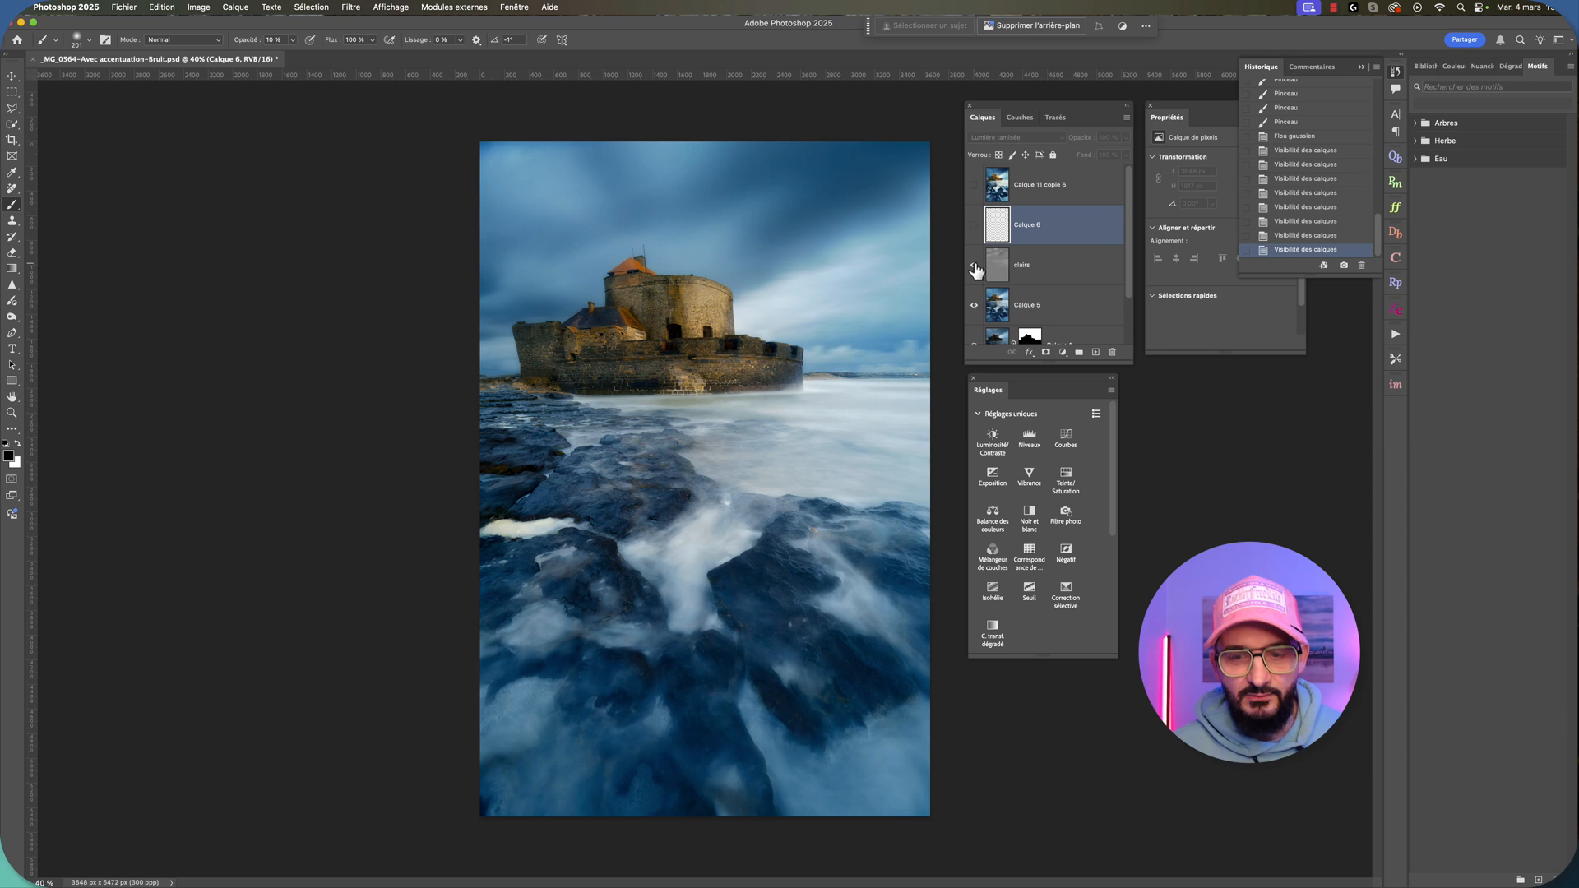
{"action": "left_click", "coordinate": [975, 268], "text": "alt"}
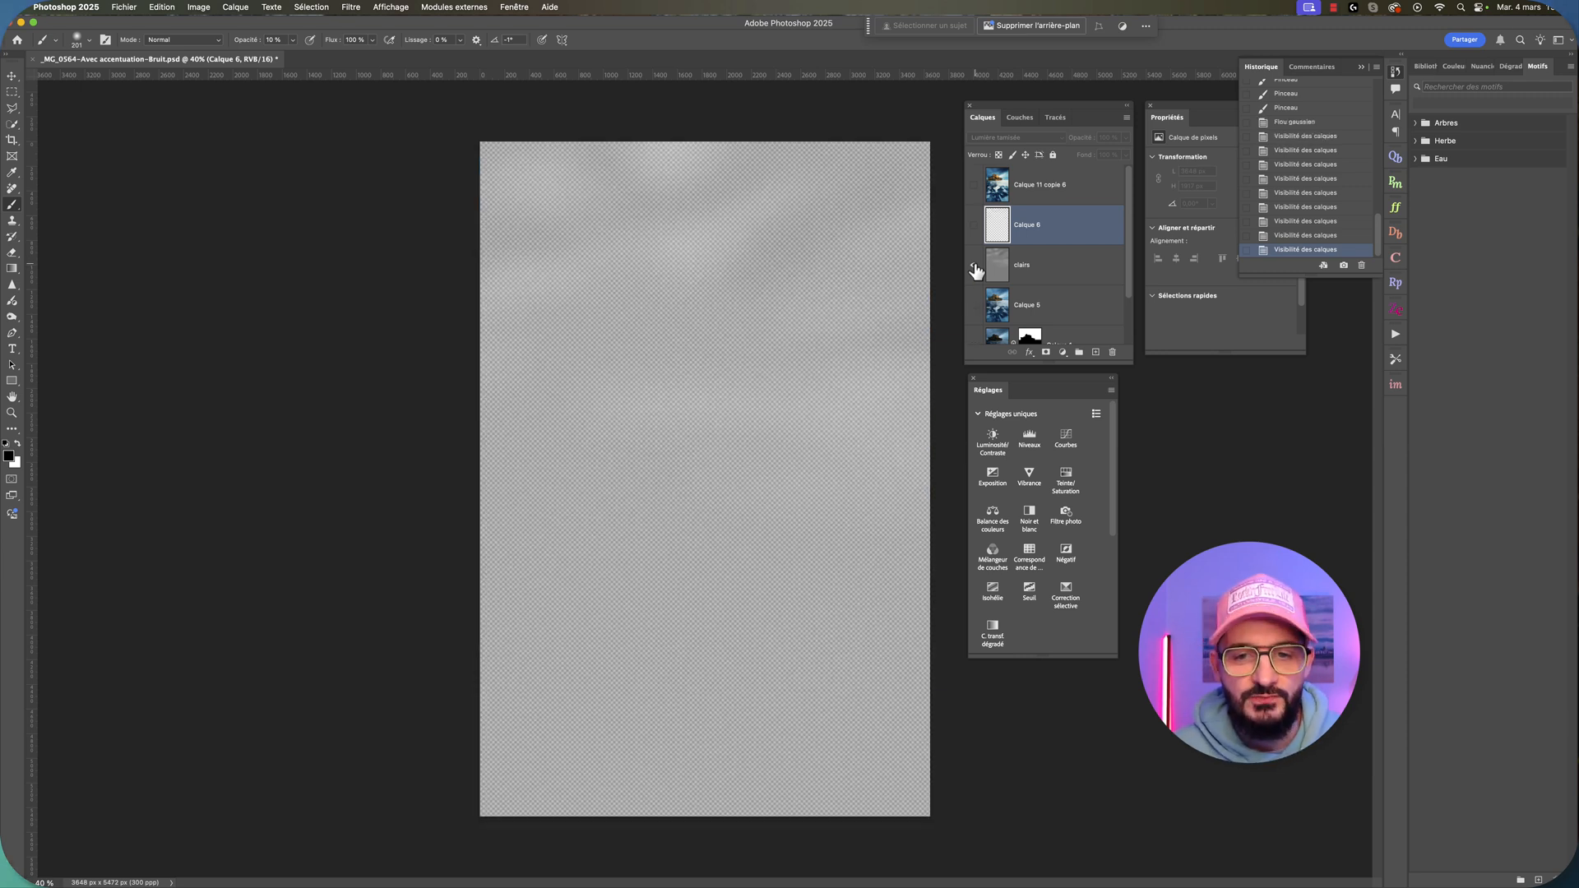
{"action": "left_click", "coordinate": [1094, 265]}
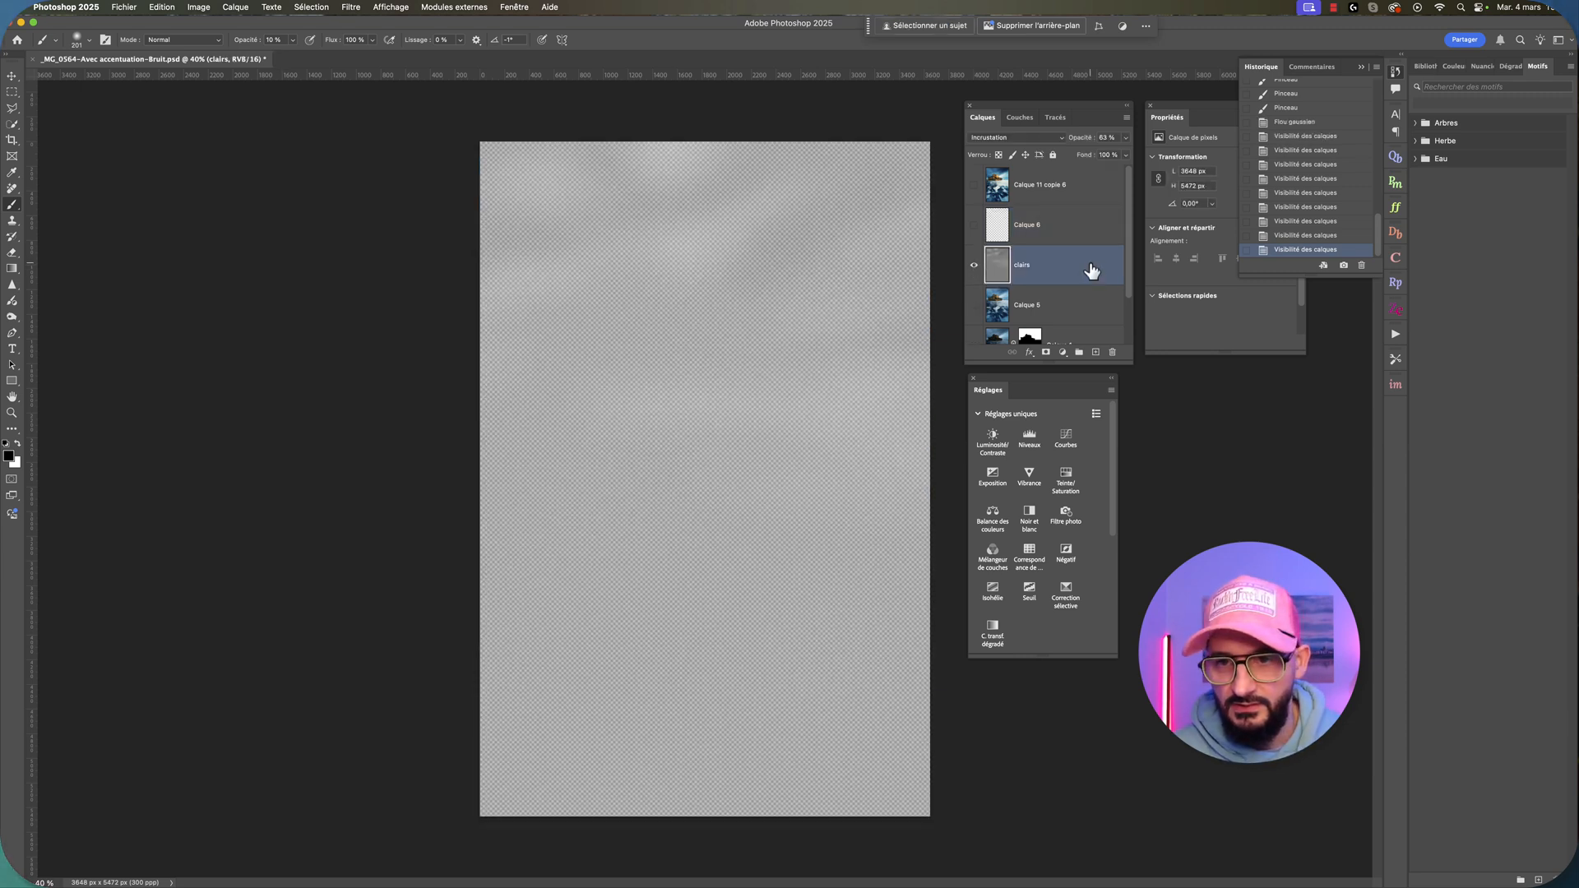
{"action": "left_click", "coordinate": [1126, 138]}
{"action": "left_click_drag", "start_coordinate": [1105, 154], "coordinate": [1152, 160]}
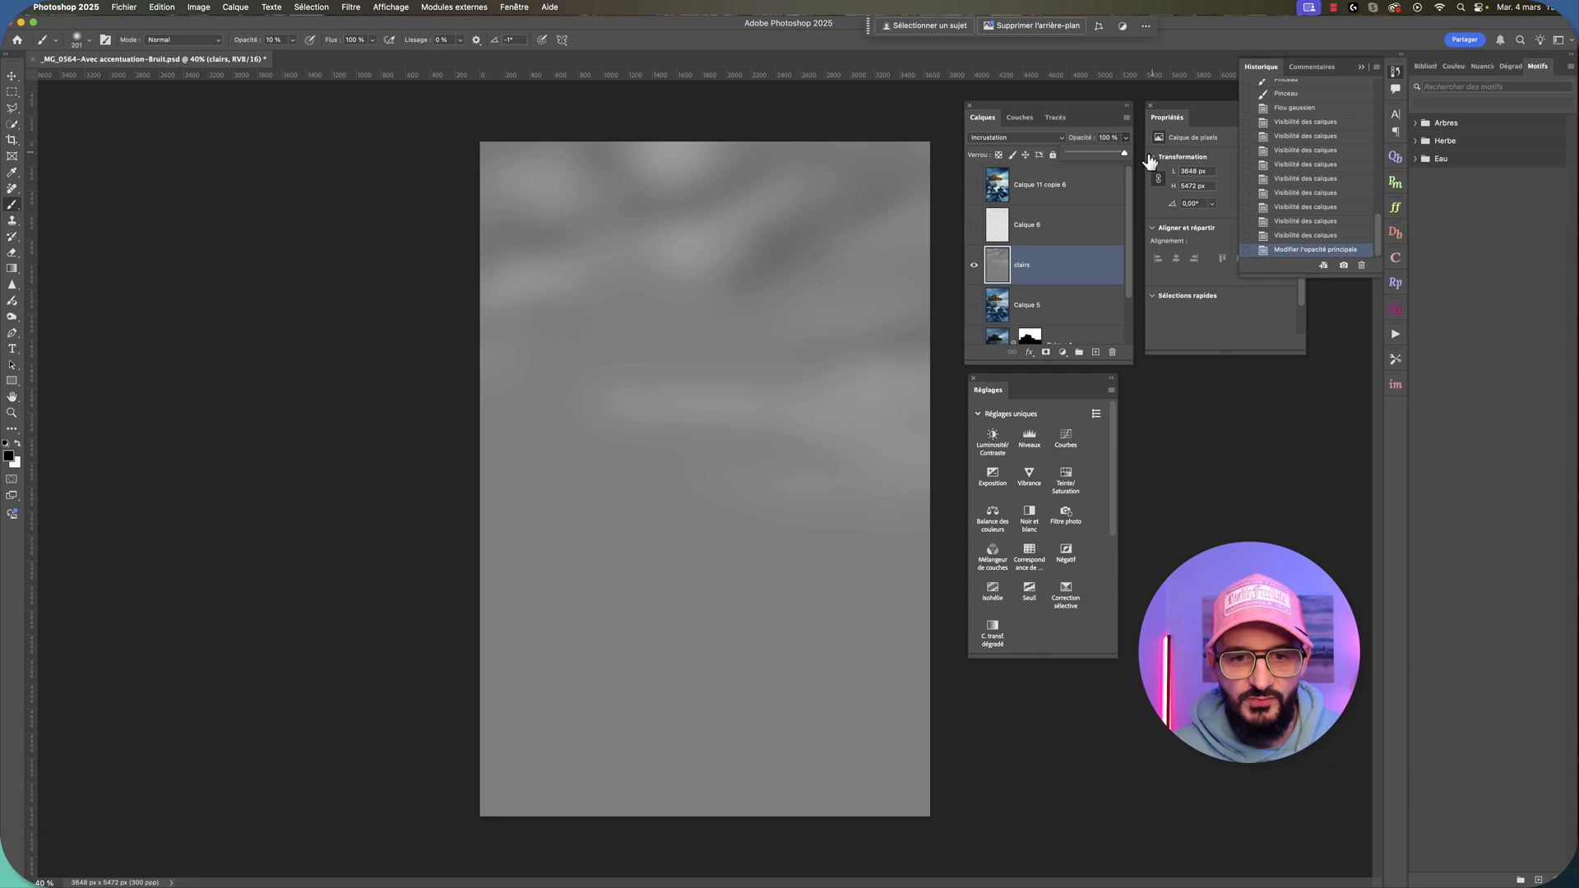
Step: Restore the other layers, view the Calque 6 strokes in isolation, and compare the image with clairs and with Calque 6
{"action": "left_click", "coordinate": [972, 265]}
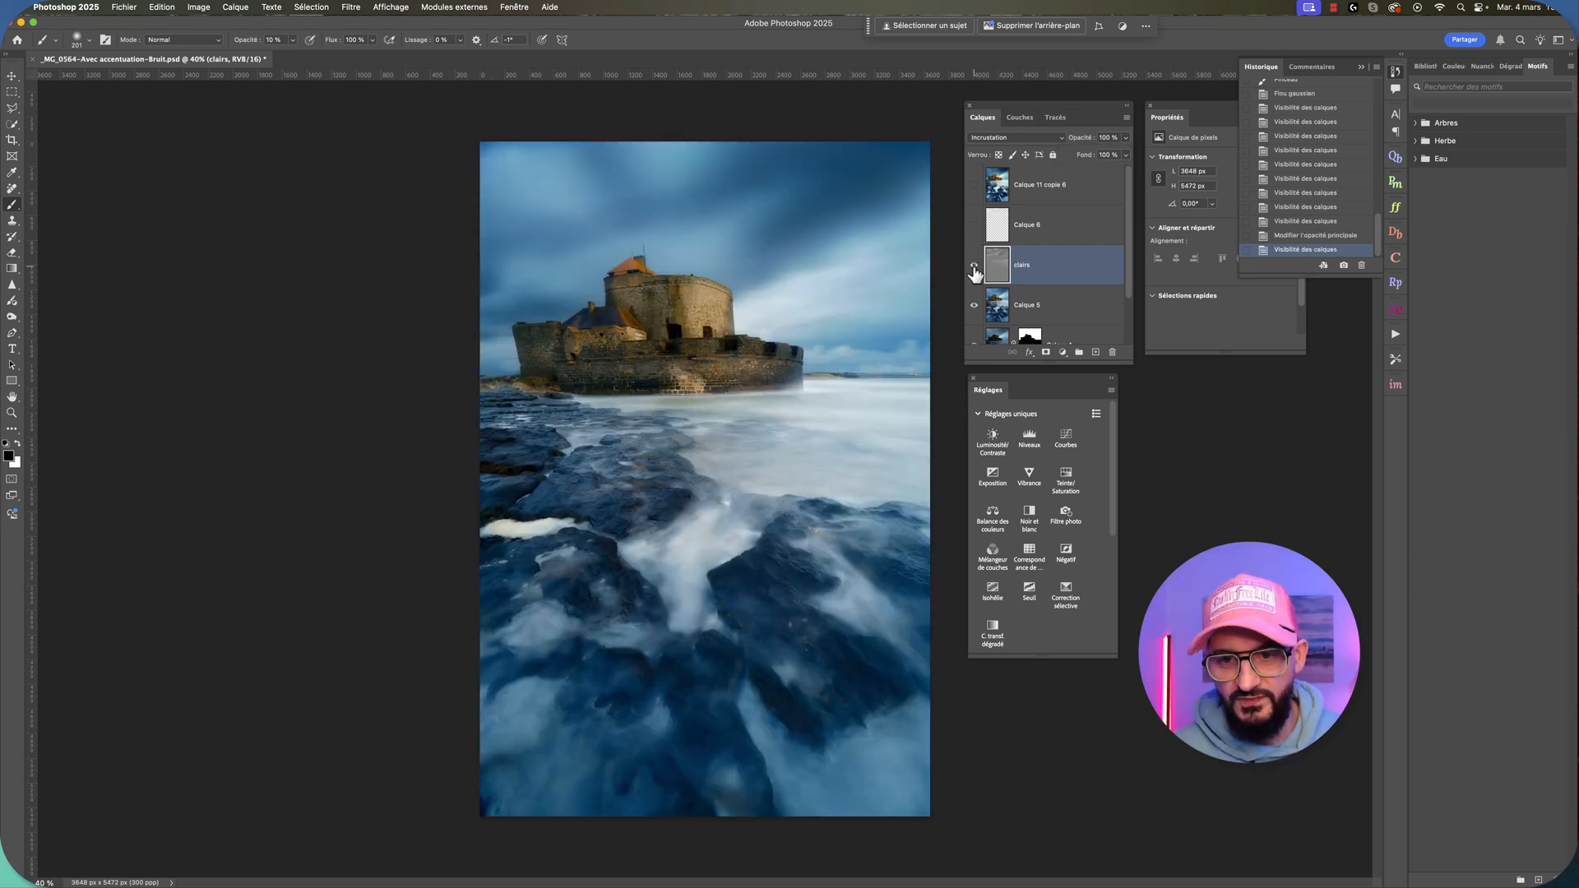
{"action": "left_click", "coordinate": [974, 235]}
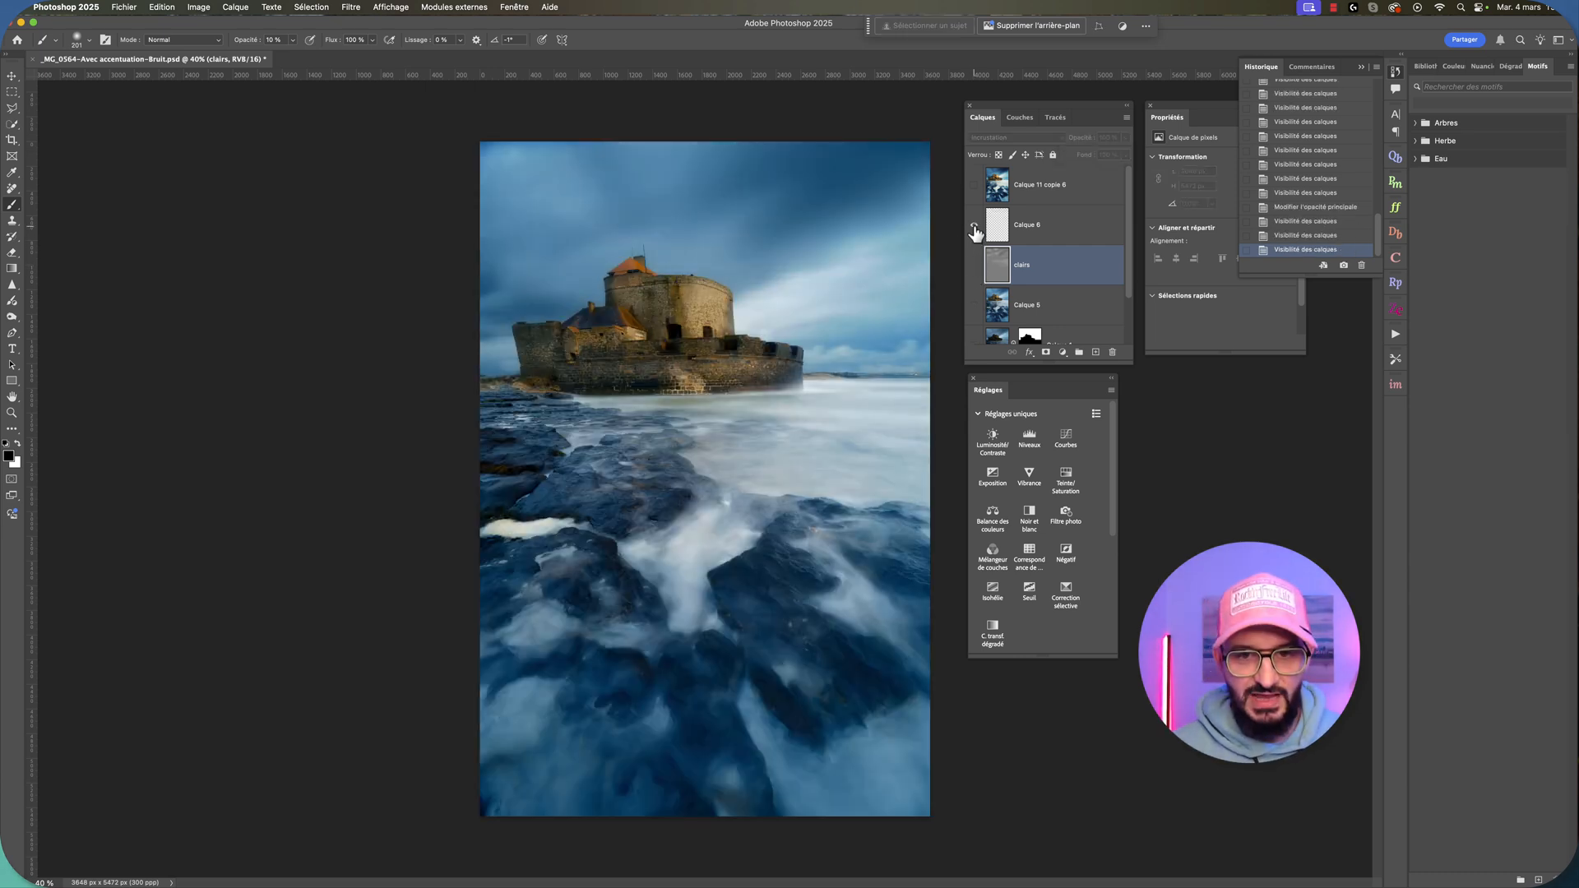
{"action": "left_click", "coordinate": [975, 234], "text": "alt"}
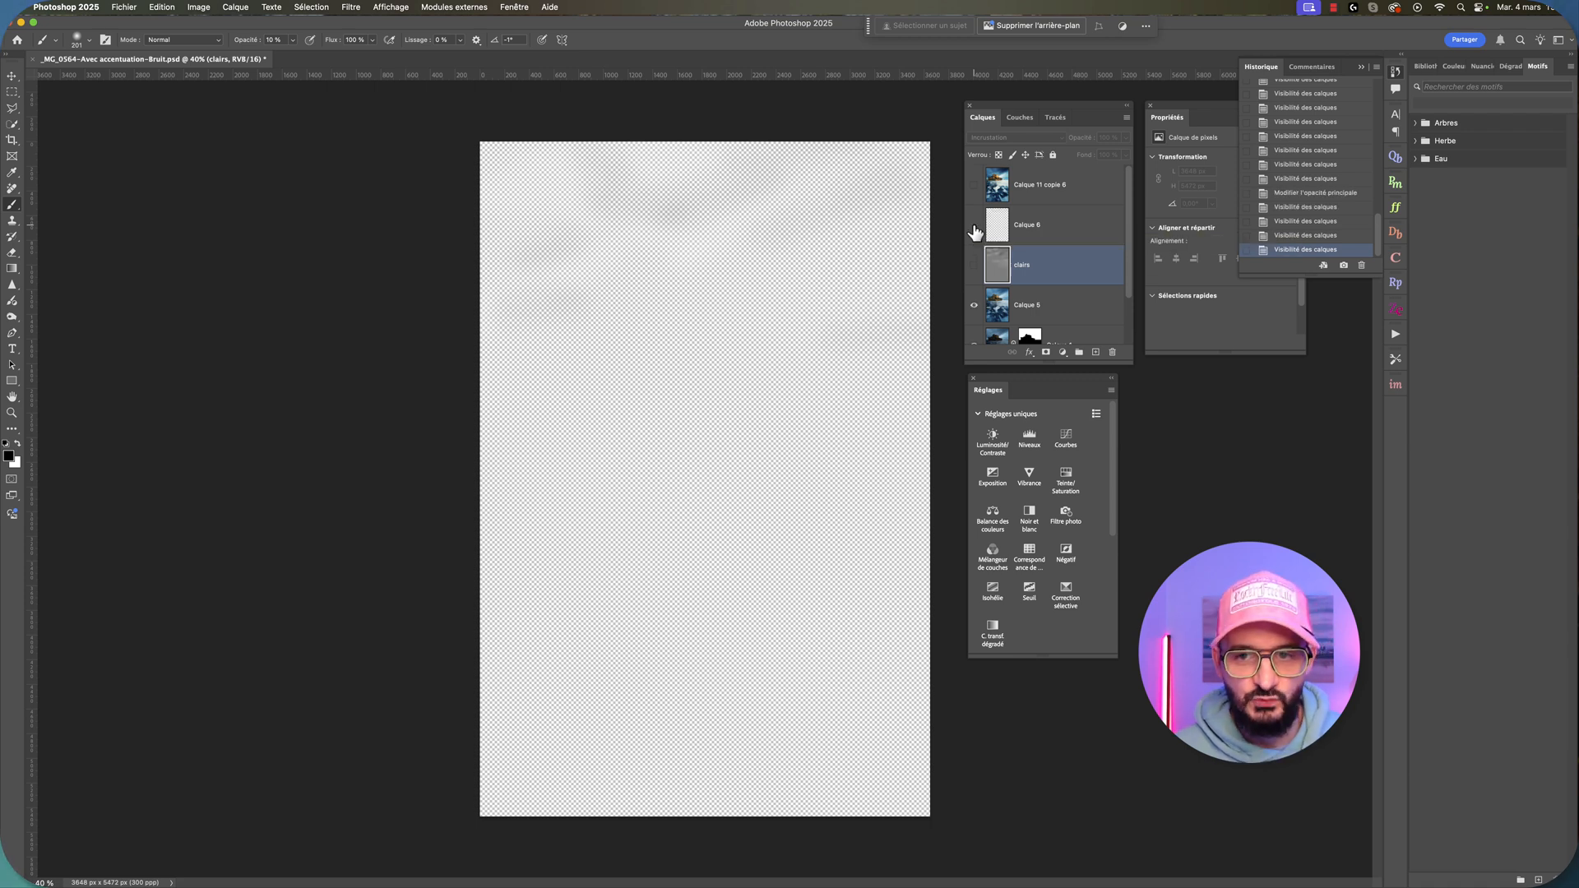
{"action": "left_click", "coordinate": [974, 232], "text": "alt"}
{"action": "left_click", "coordinate": [973, 266]}
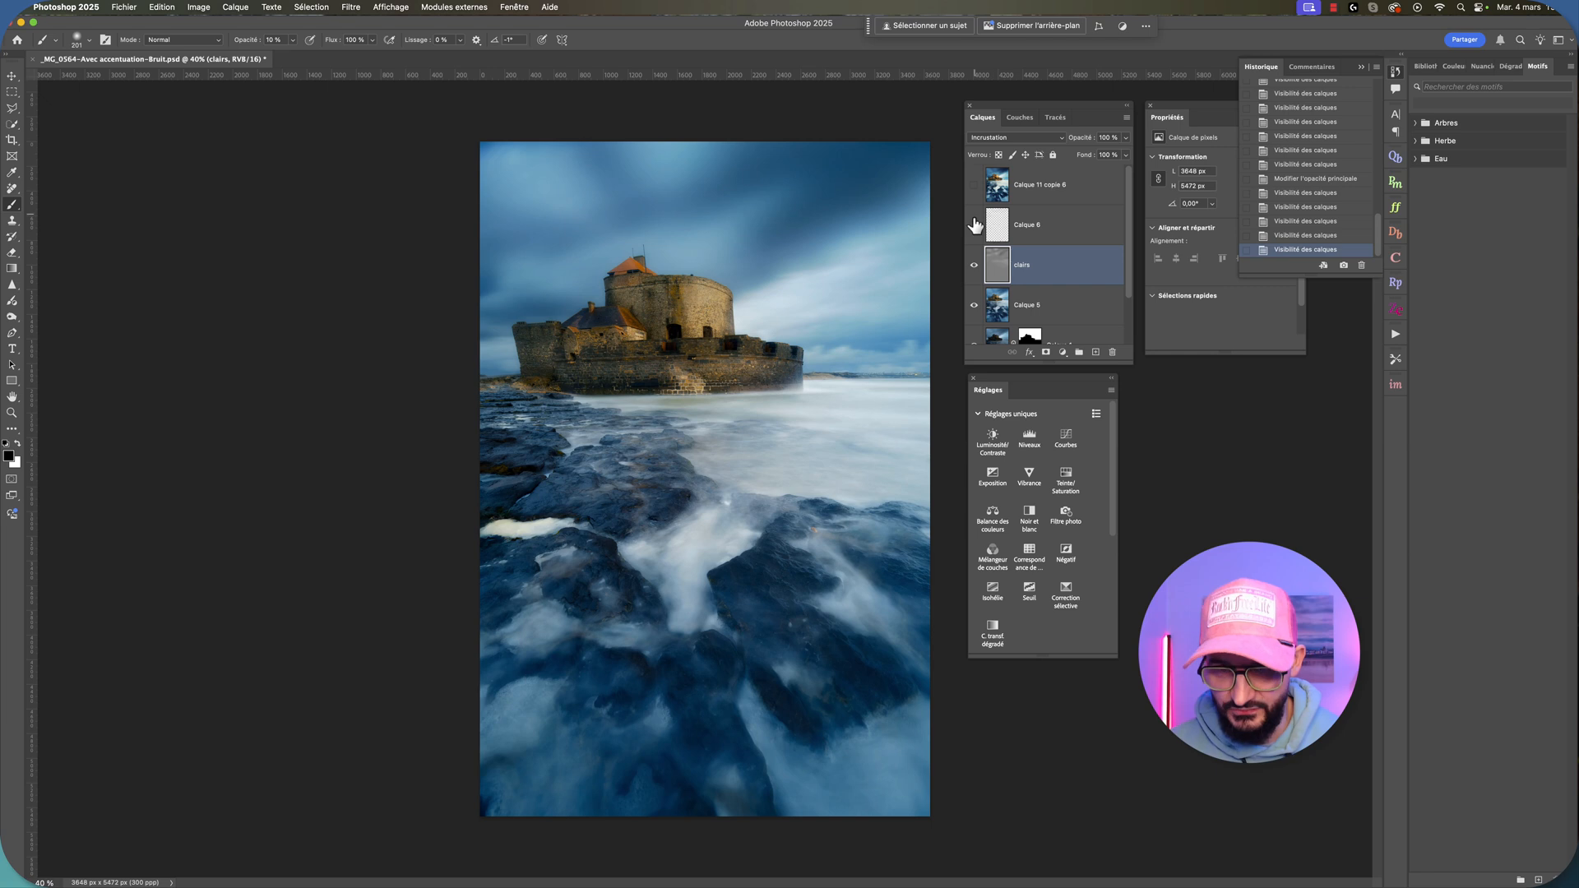
{"action": "left_click", "coordinate": [974, 226]}
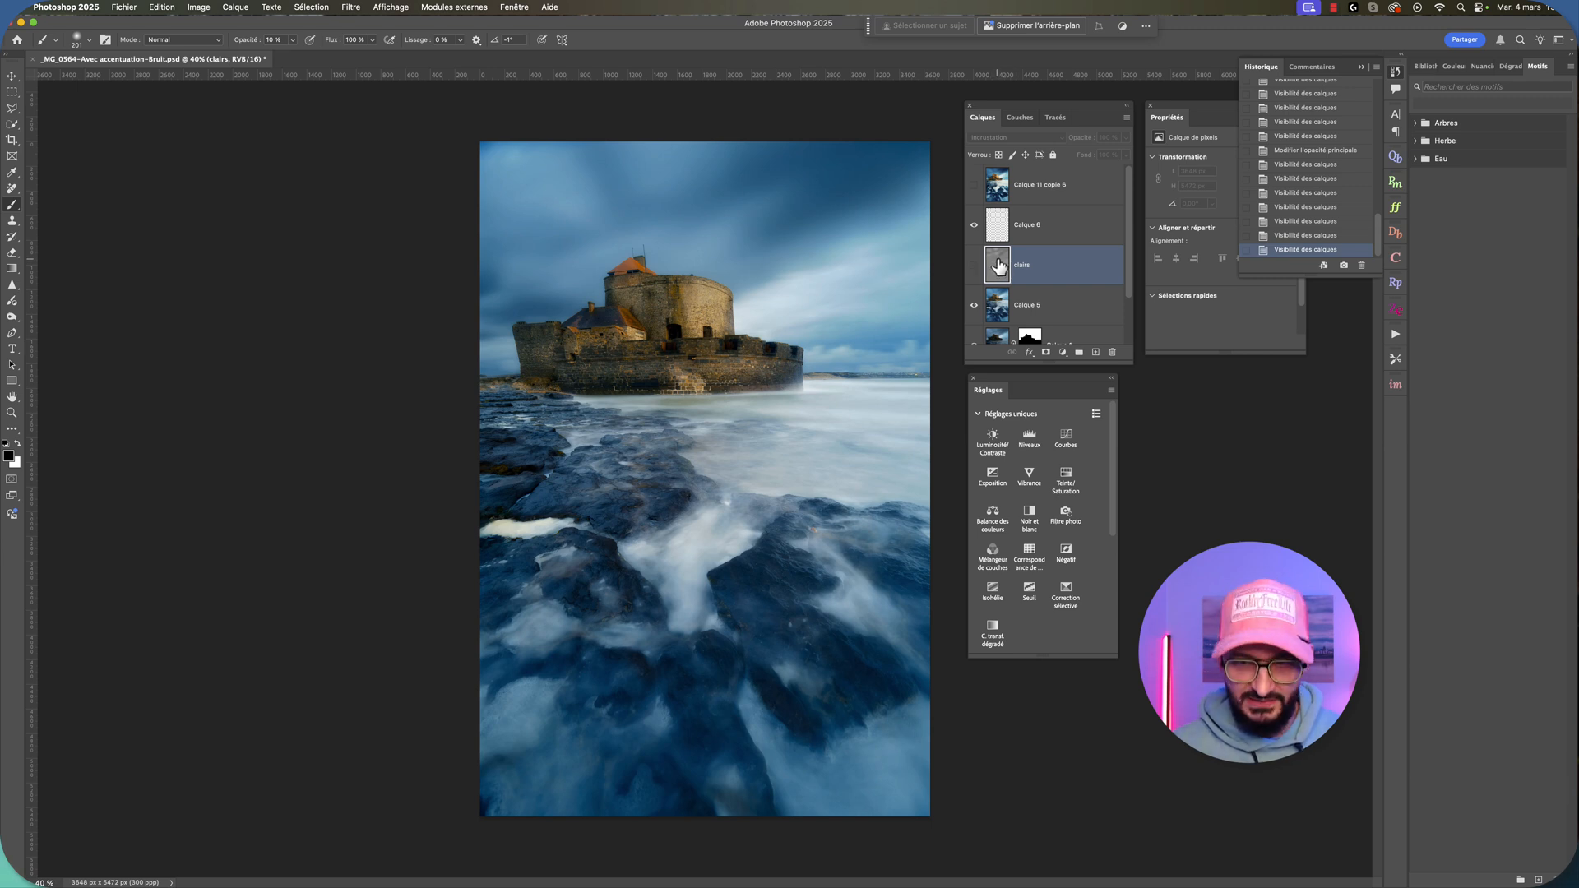
Step: Erase part of the Calque 6 strokes in the sky above the fort using the Eraser at 289 px
{"action": "left_click", "coordinate": [13, 255]}
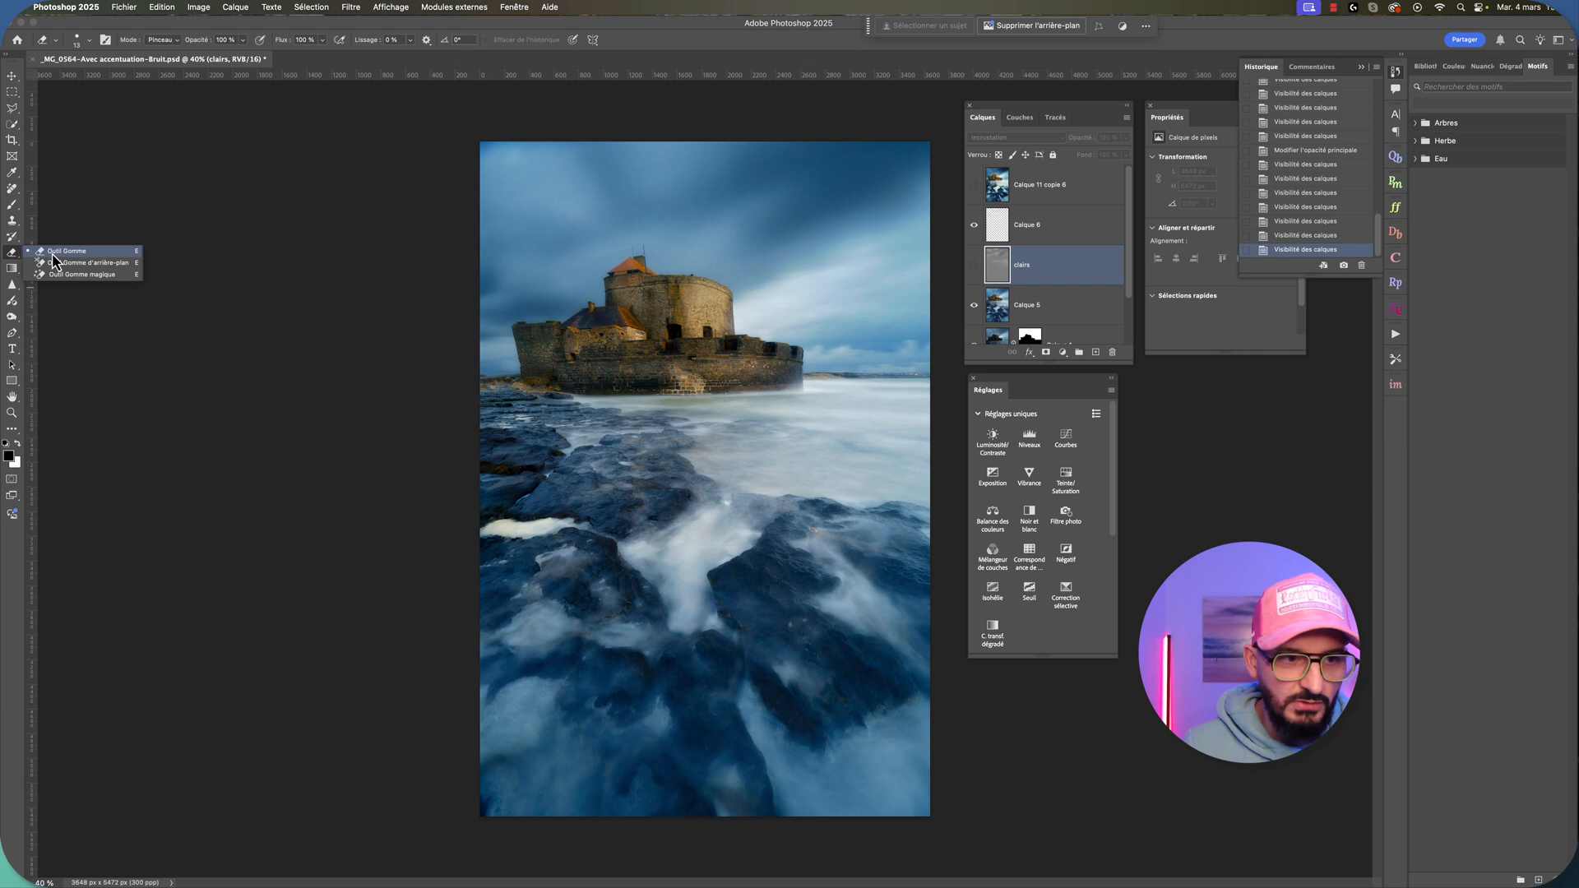
{"action": "left_click", "coordinate": [53, 251]}
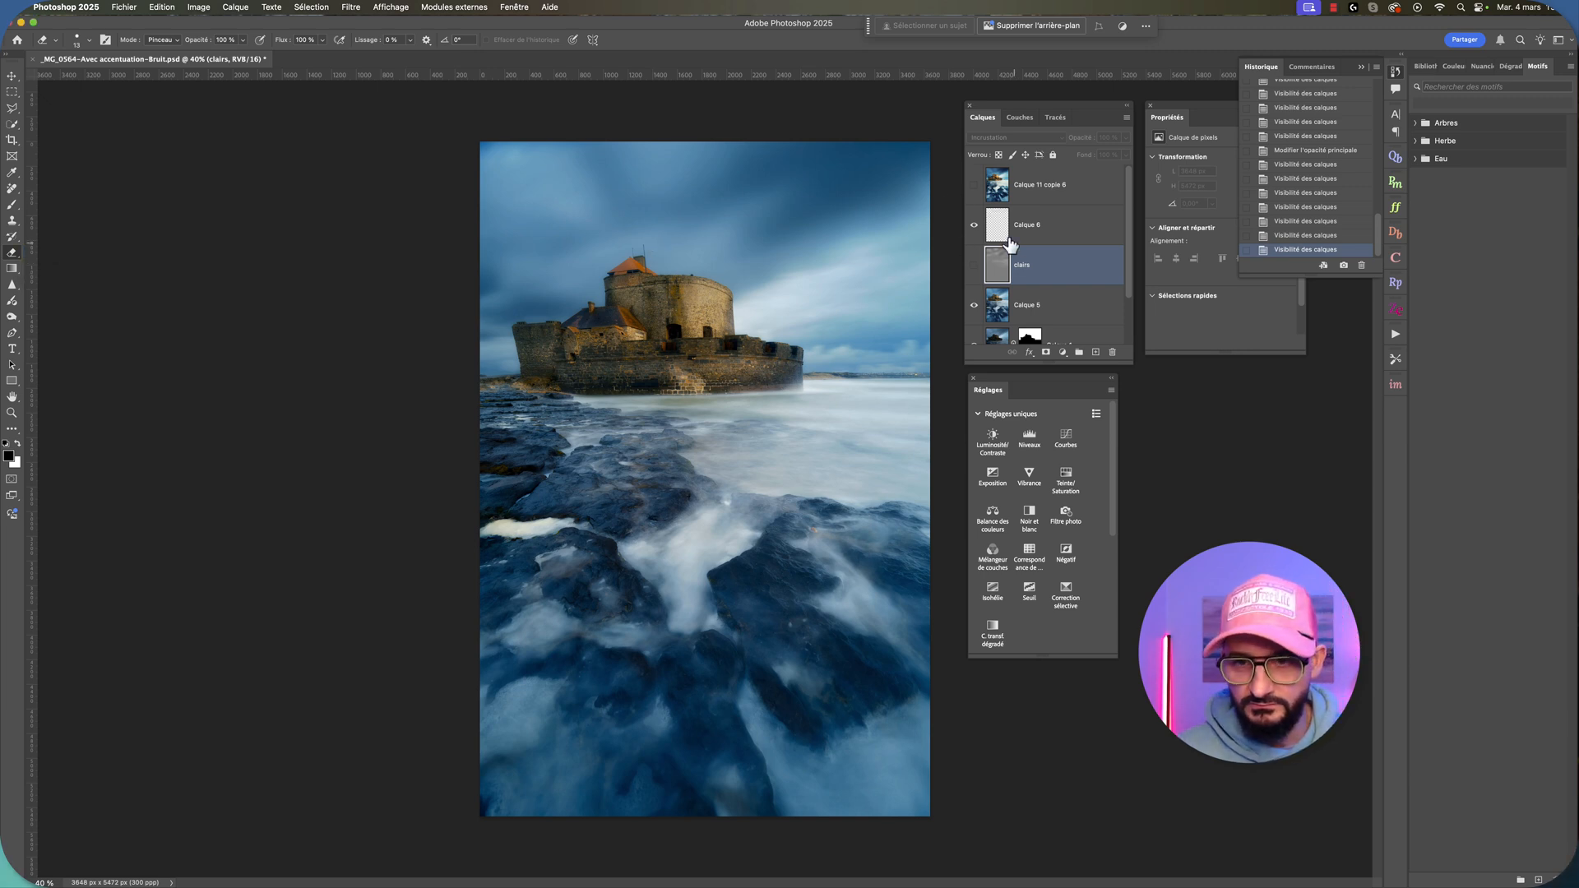
{"action": "left_click", "coordinate": [999, 230]}
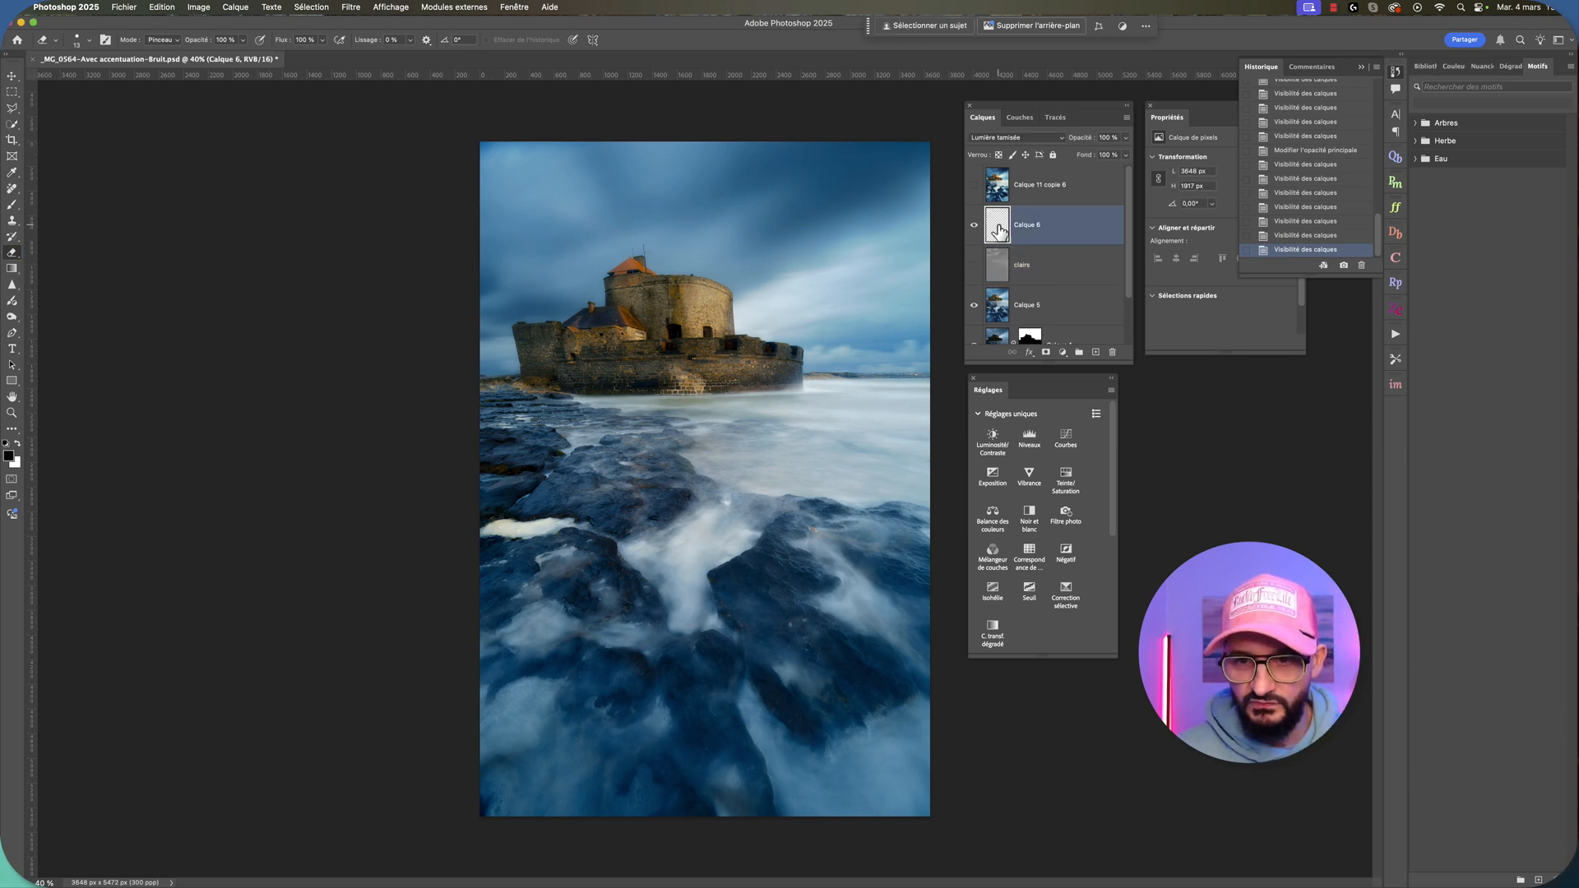
{"action": "left_click", "coordinate": [89, 40]}
{"action": "left_click_drag", "start_coordinate": [123, 78], "coordinate": [141, 78]}
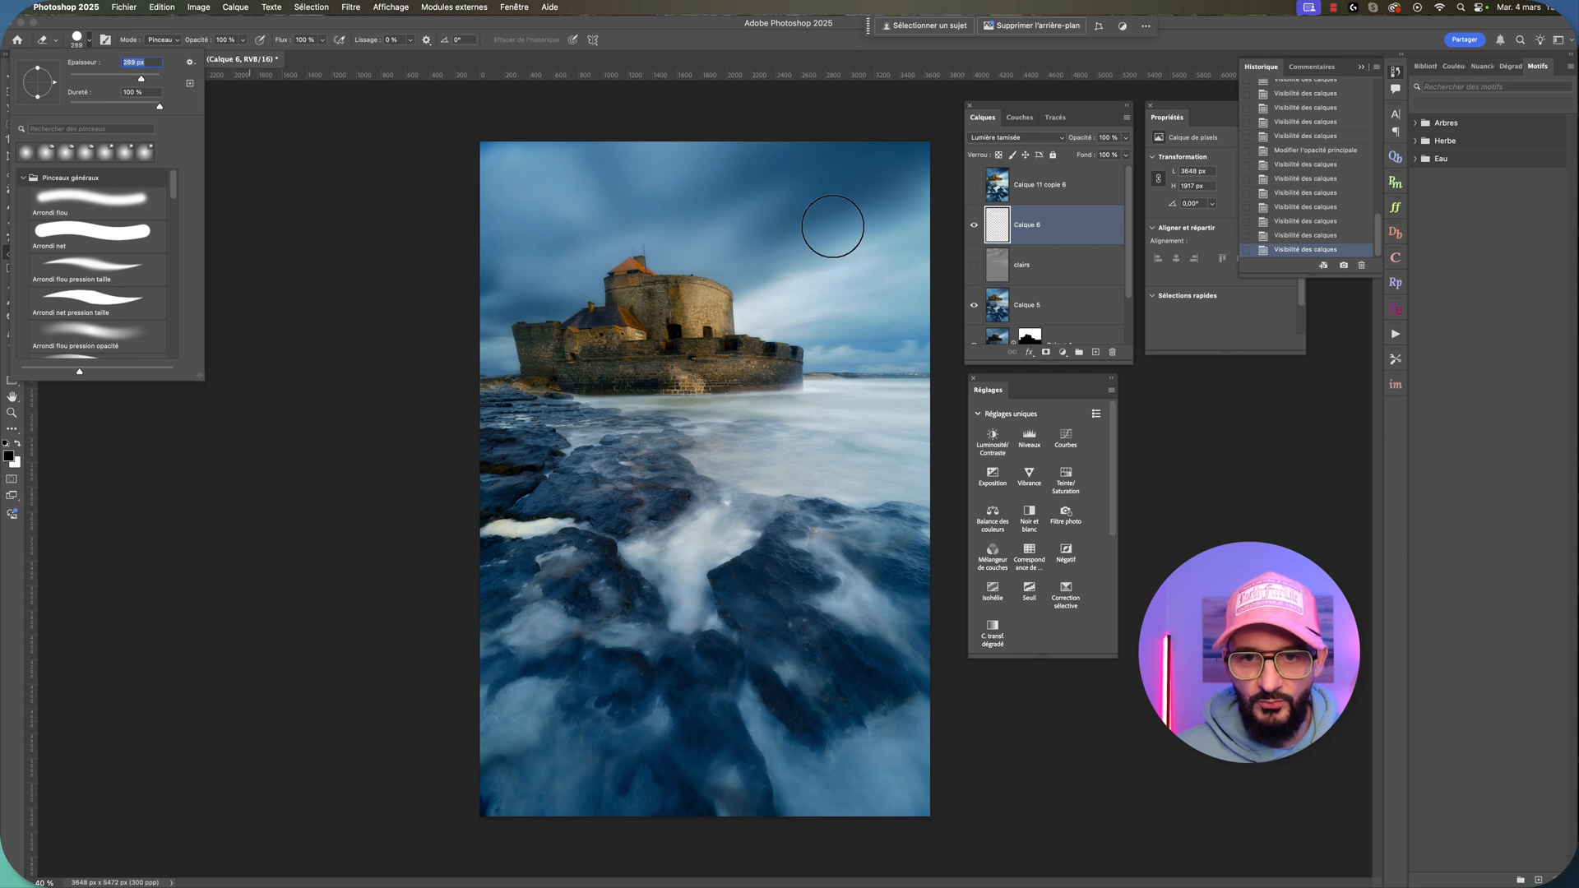
{"action": "key", "text": "Return"}
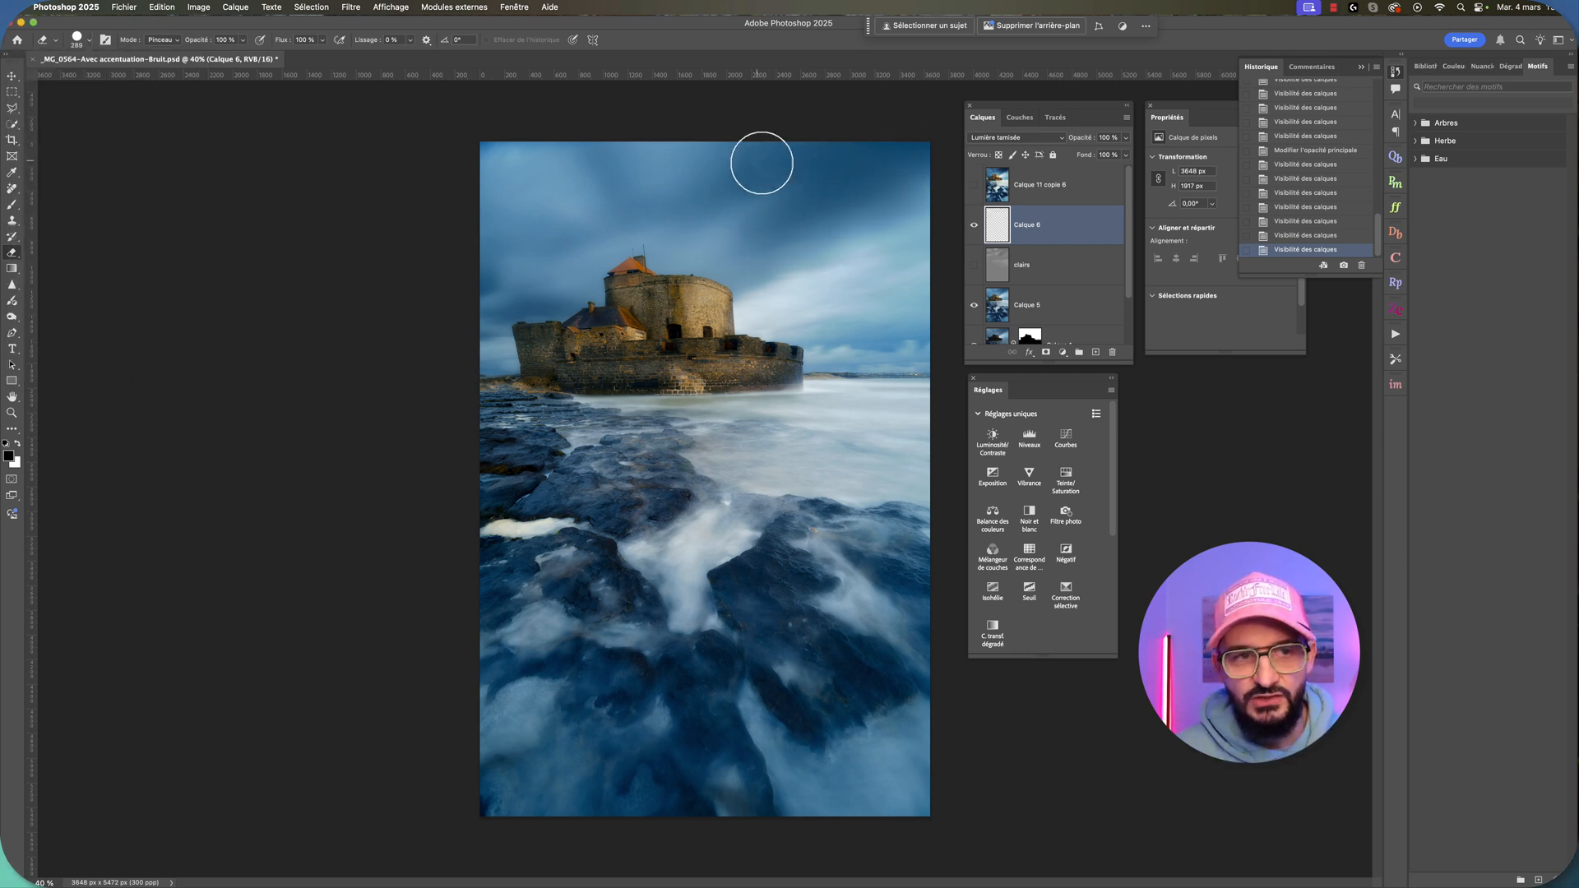
{"action": "mouse_move", "coordinate": [770, 195]}
{"action": "left_mouse_down"}
{"action": "mouse_move", "coordinate": [751, 152]}
{"action": "mouse_move", "coordinate": [874, 152]}
{"action": "mouse_move", "coordinate": [842, 194]}
{"action": "left_mouse_up"}
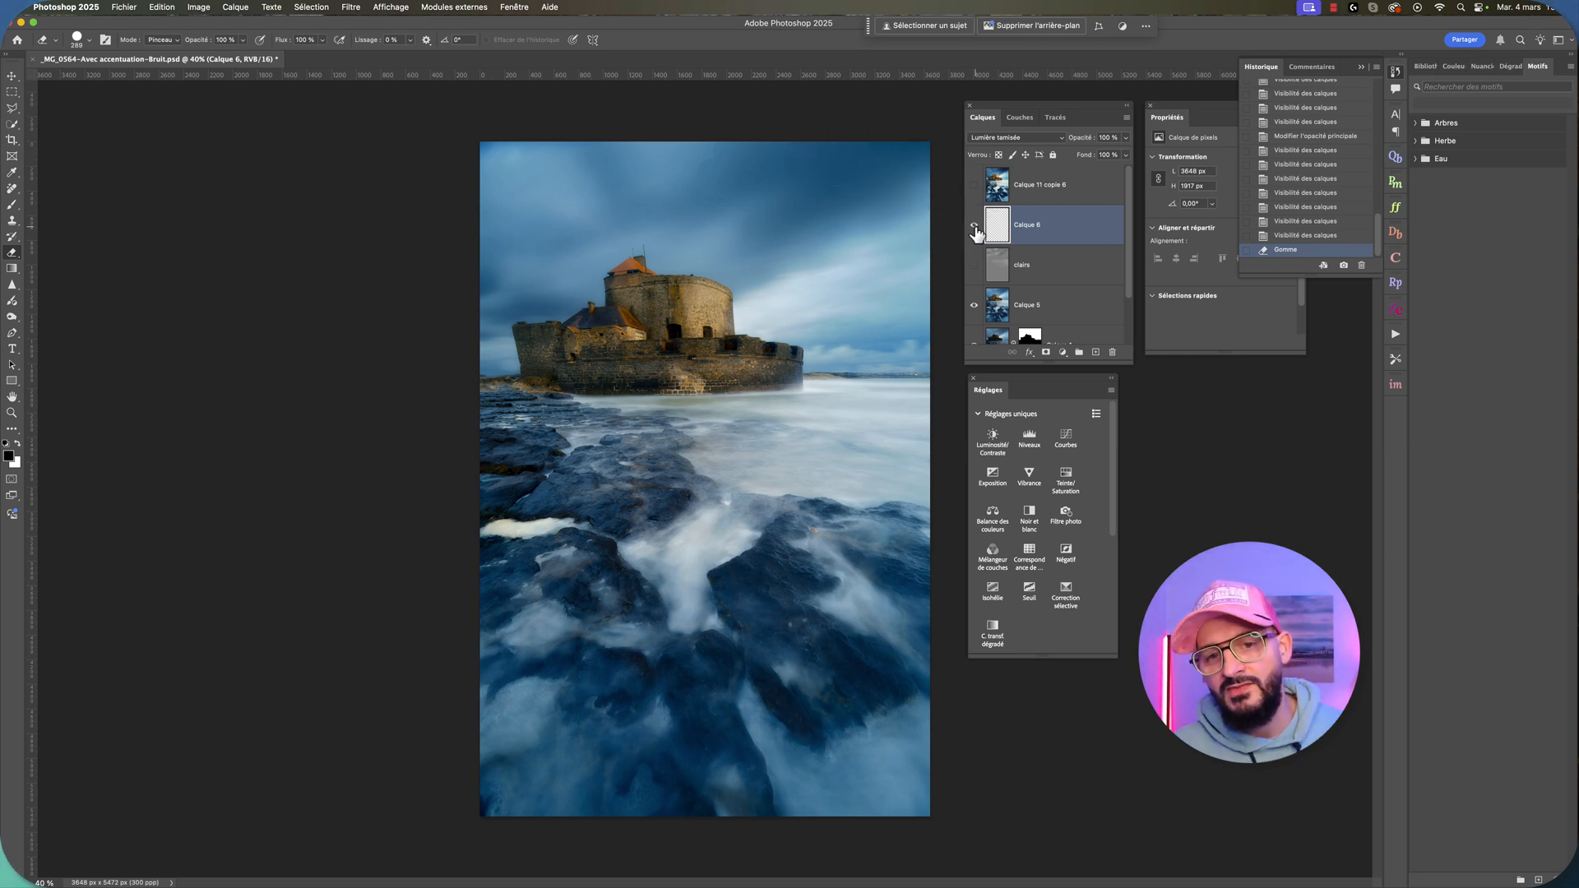
Step: Hide Calque 6 and show the clairs layer
{"action": "left_click", "coordinate": [975, 227]}
{"action": "left_click", "coordinate": [975, 264]}
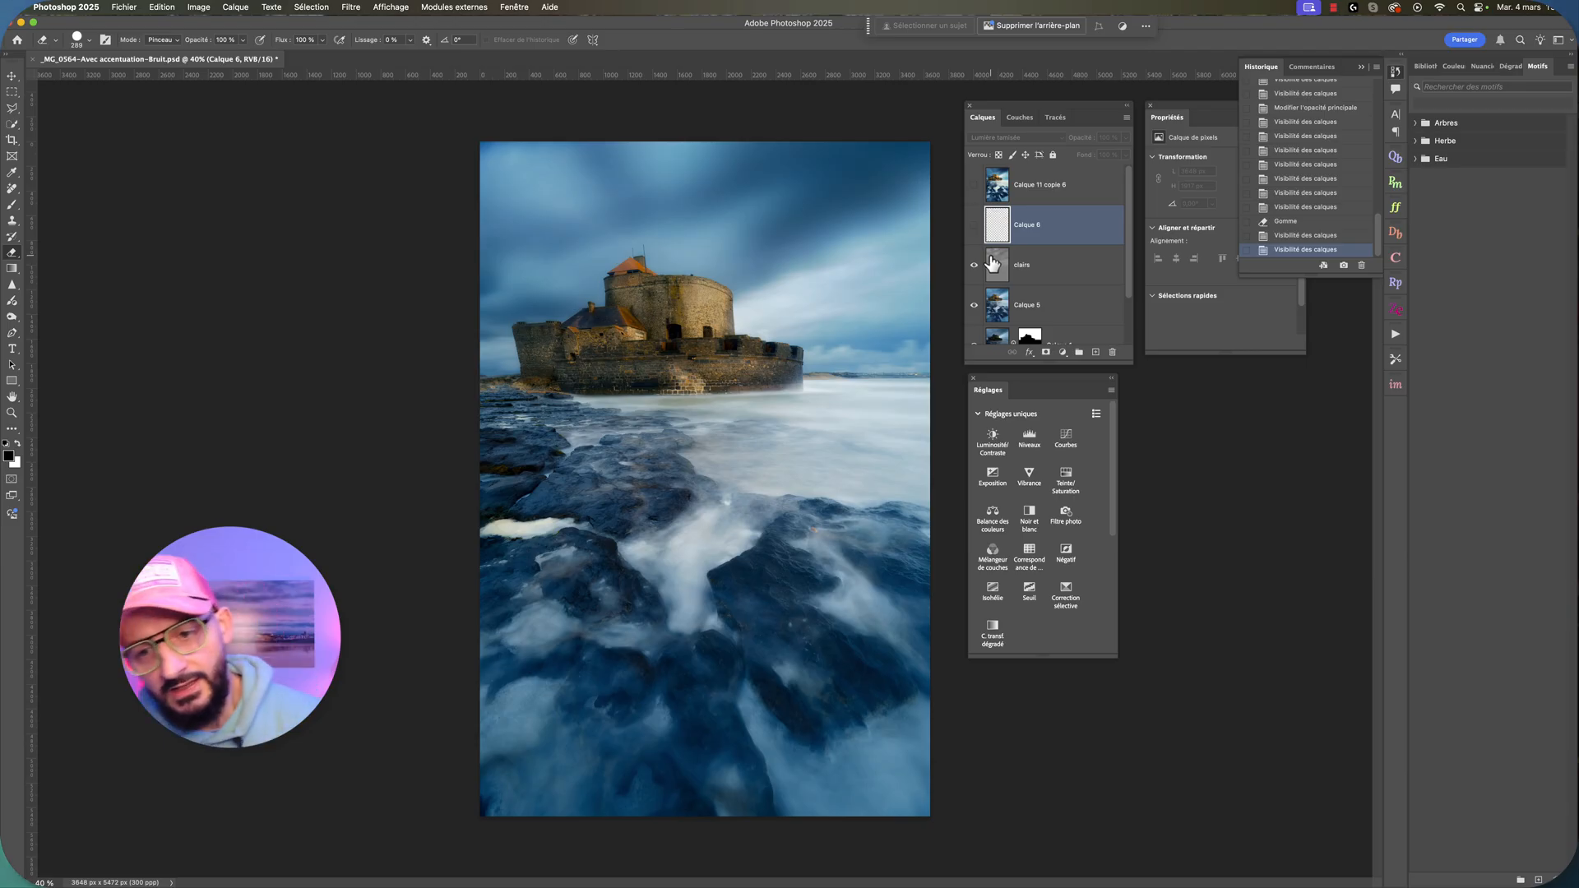
Step: Hide the clairs layer and make Calque 5 the active layer
{"action": "left_click", "coordinate": [974, 265]}
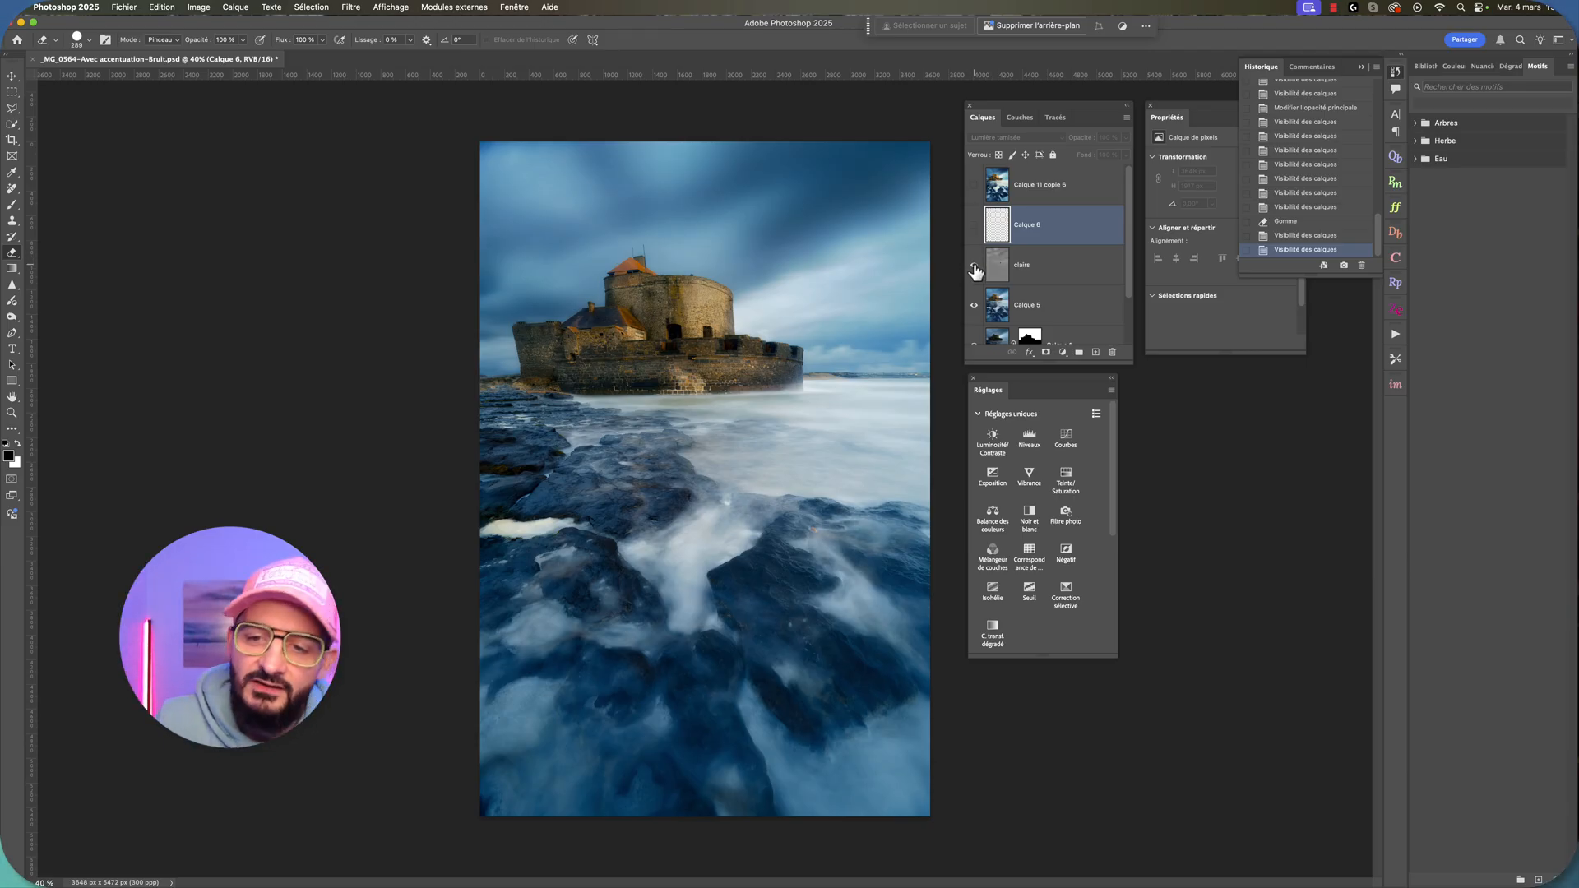
{"action": "left_click", "coordinate": [975, 267]}
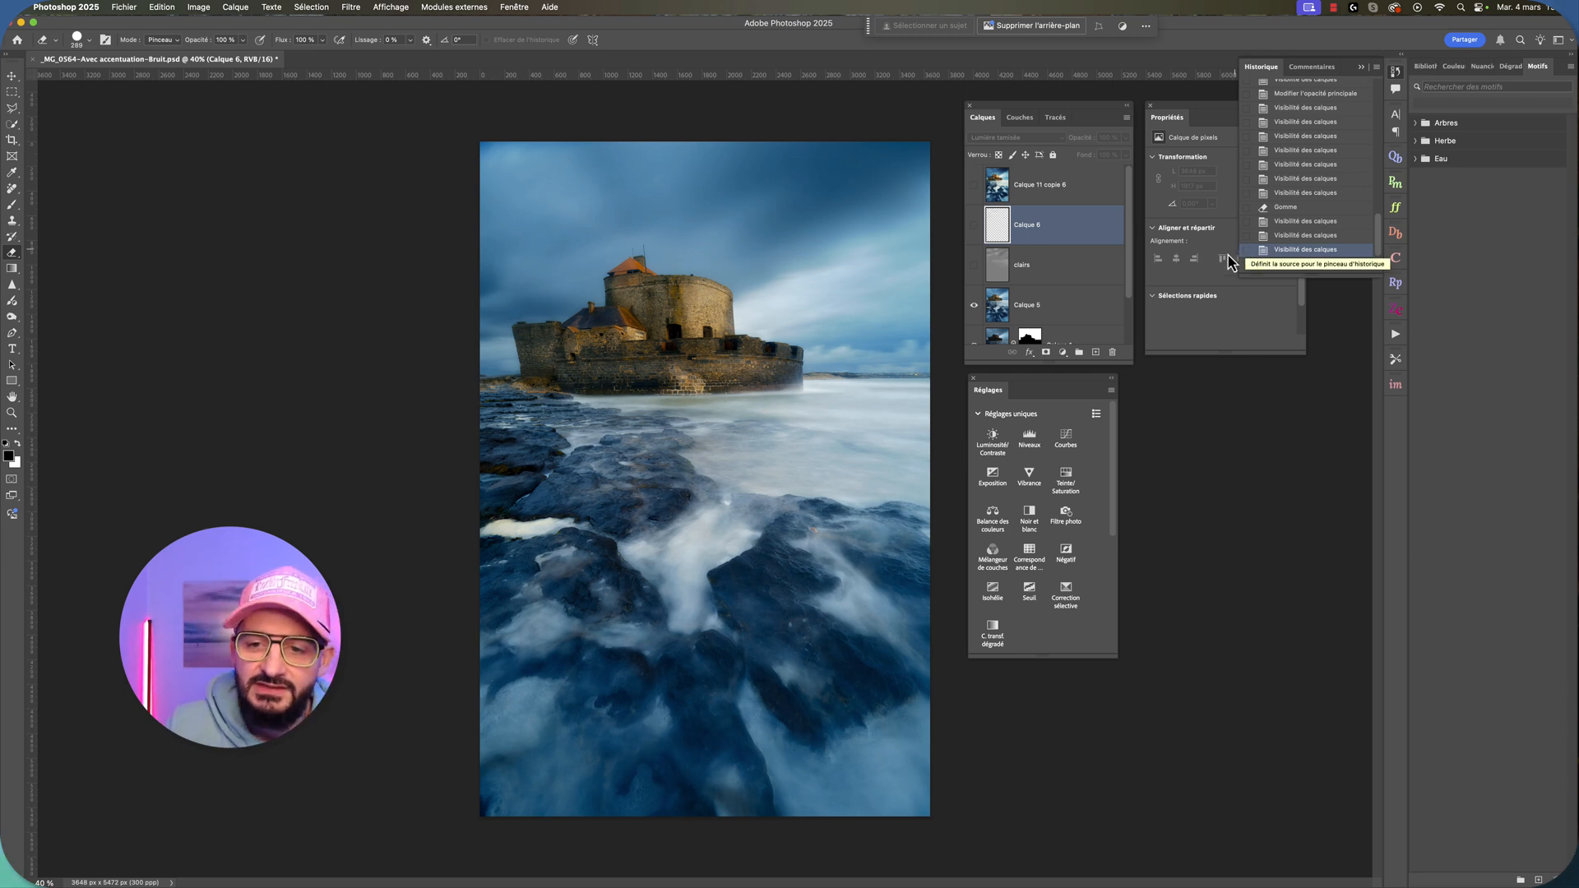
{"action": "left_click", "coordinate": [1064, 309]}
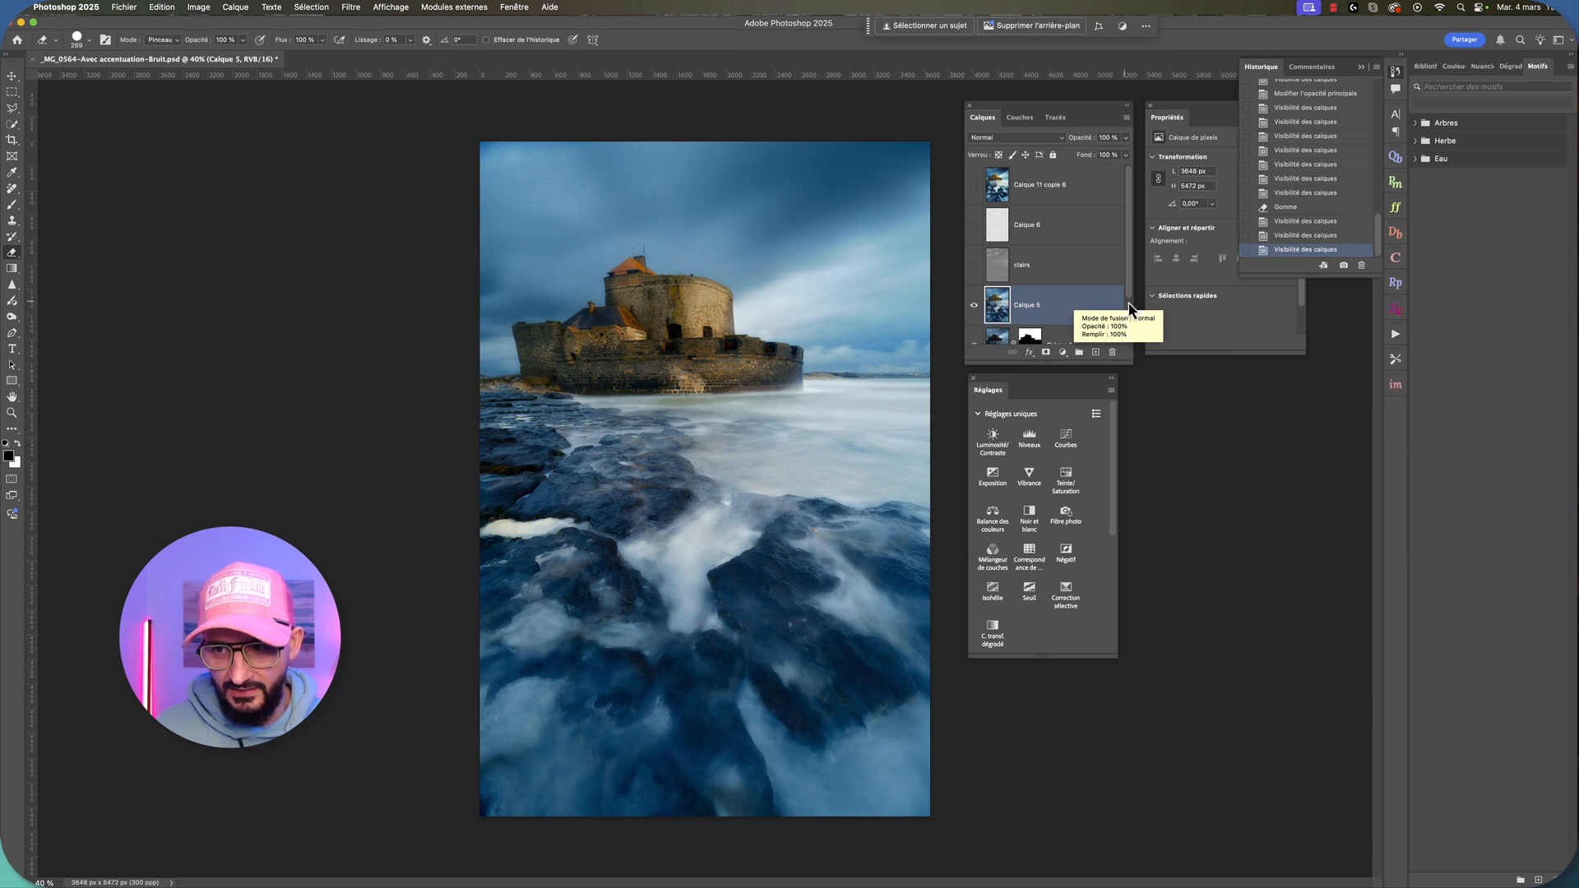
Step: Generate the level 1 midtones (M) luminosity mask with InstaMask above Calque 5 and load that mask as a selection
{"action": "left_click", "coordinate": [1395, 388]}
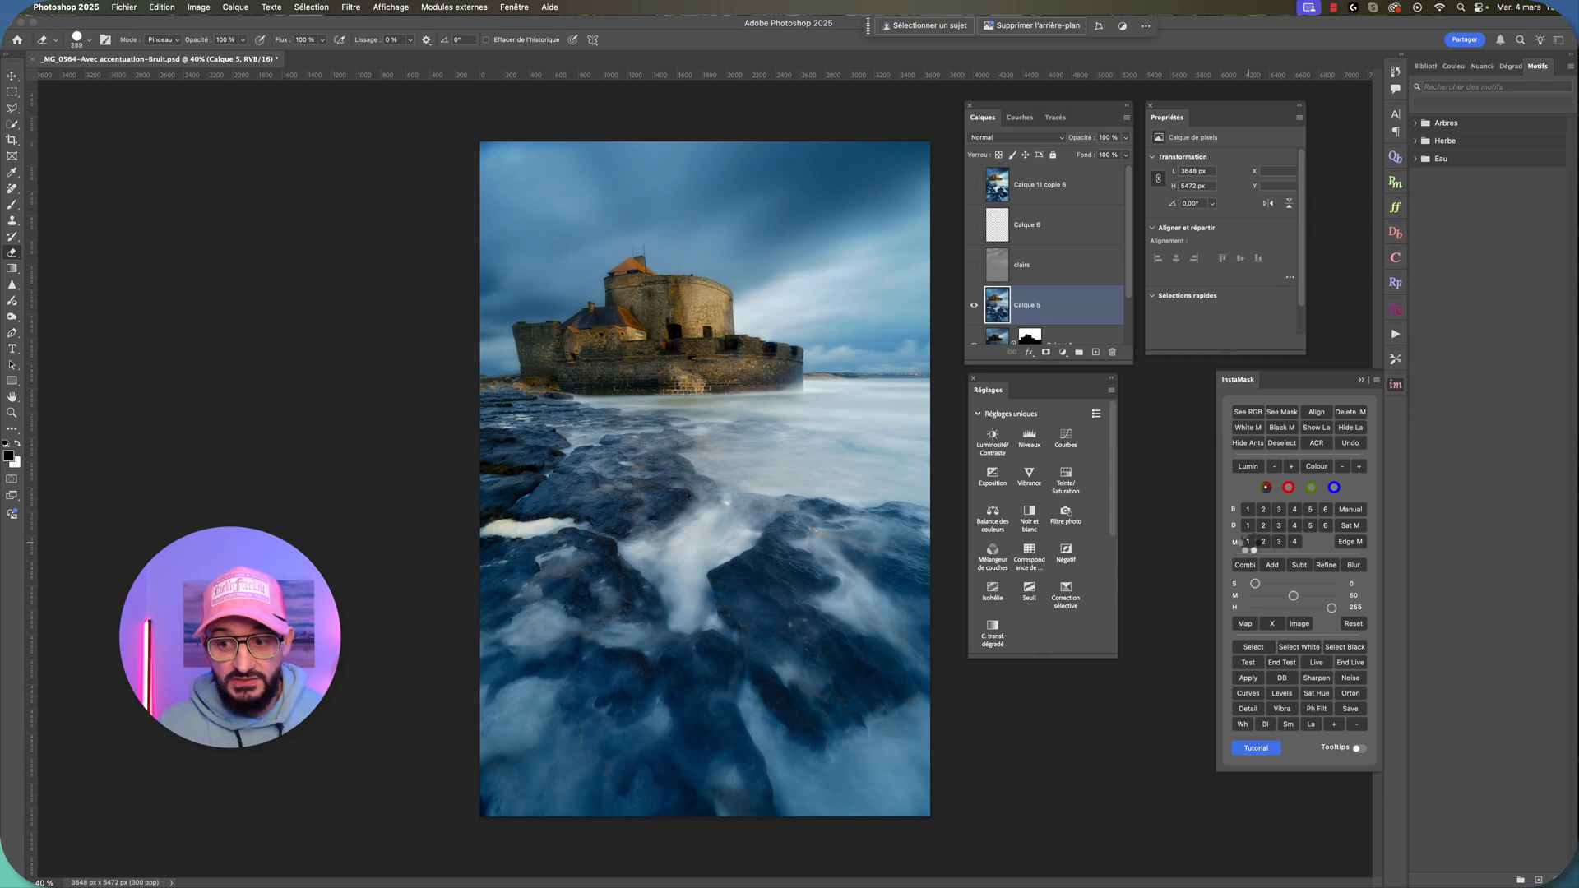
{"action": "left_click", "coordinate": [1248, 543]}
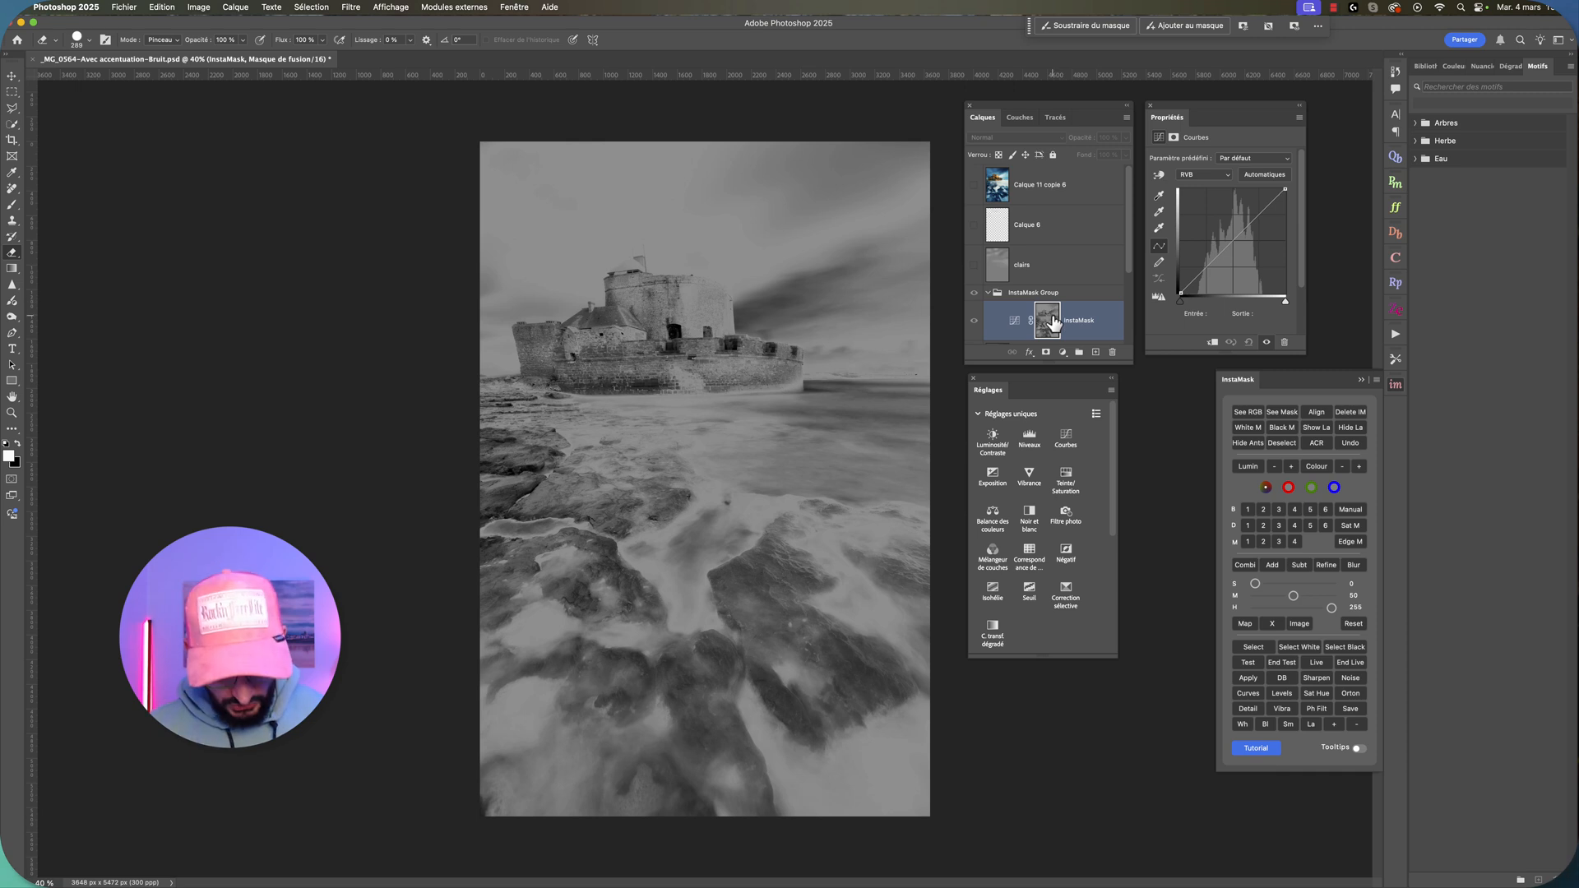
{"action": "scroll", "coordinate": [1056, 305], "scroll_direction": "down", "scroll_amount": 2}
{"action": "scroll", "coordinate": [1053, 271], "scroll_direction": "up", "scroll_amount": 2}
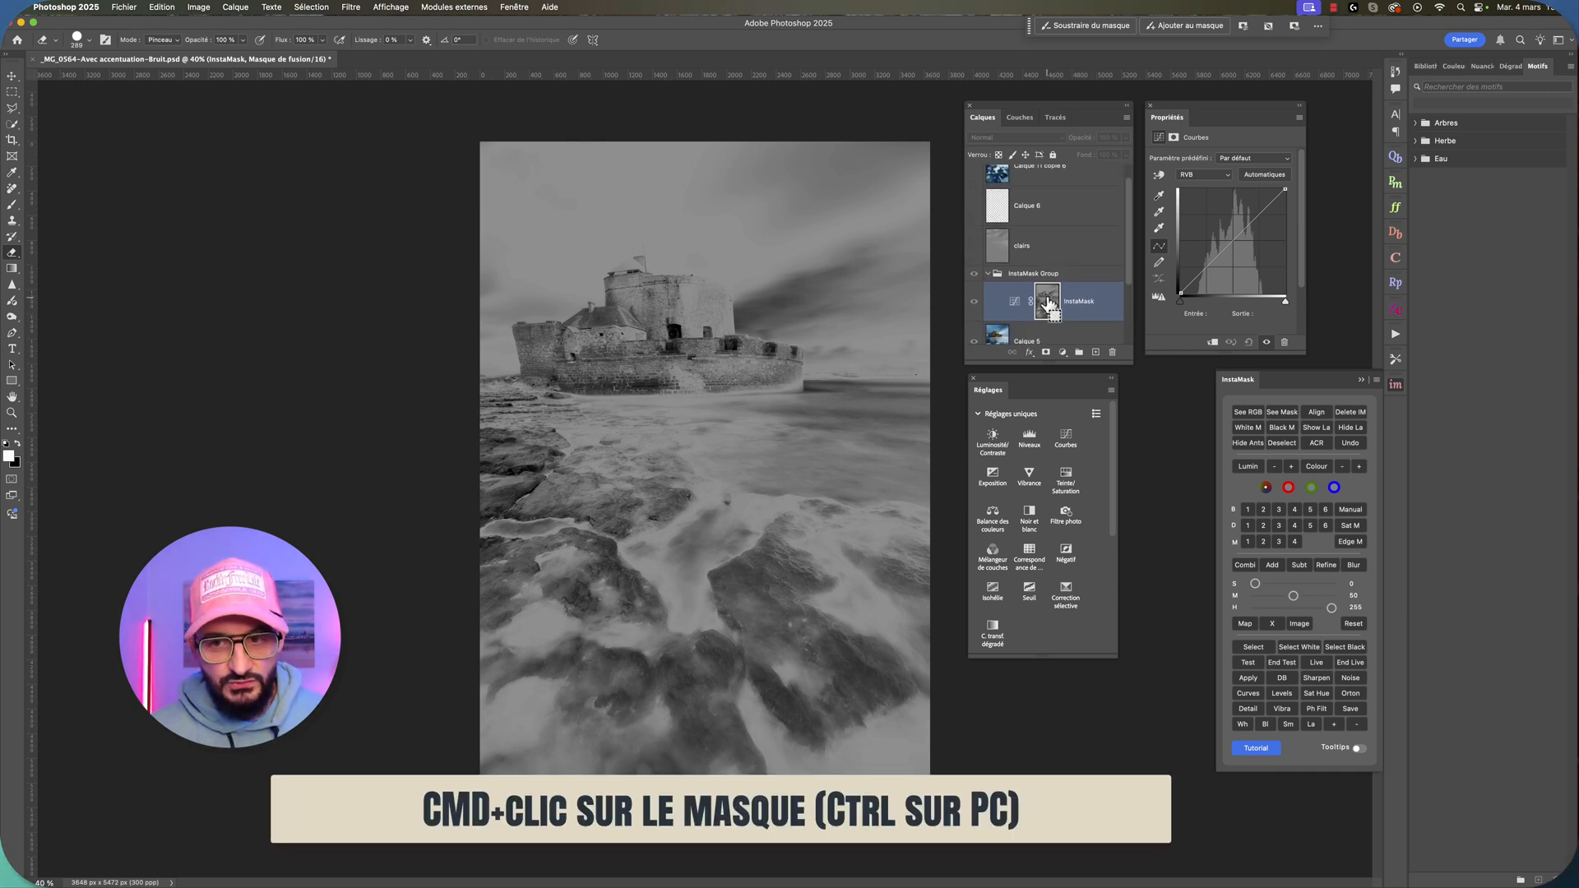
{"action": "left_click", "coordinate": [1048, 302], "text": "super"}
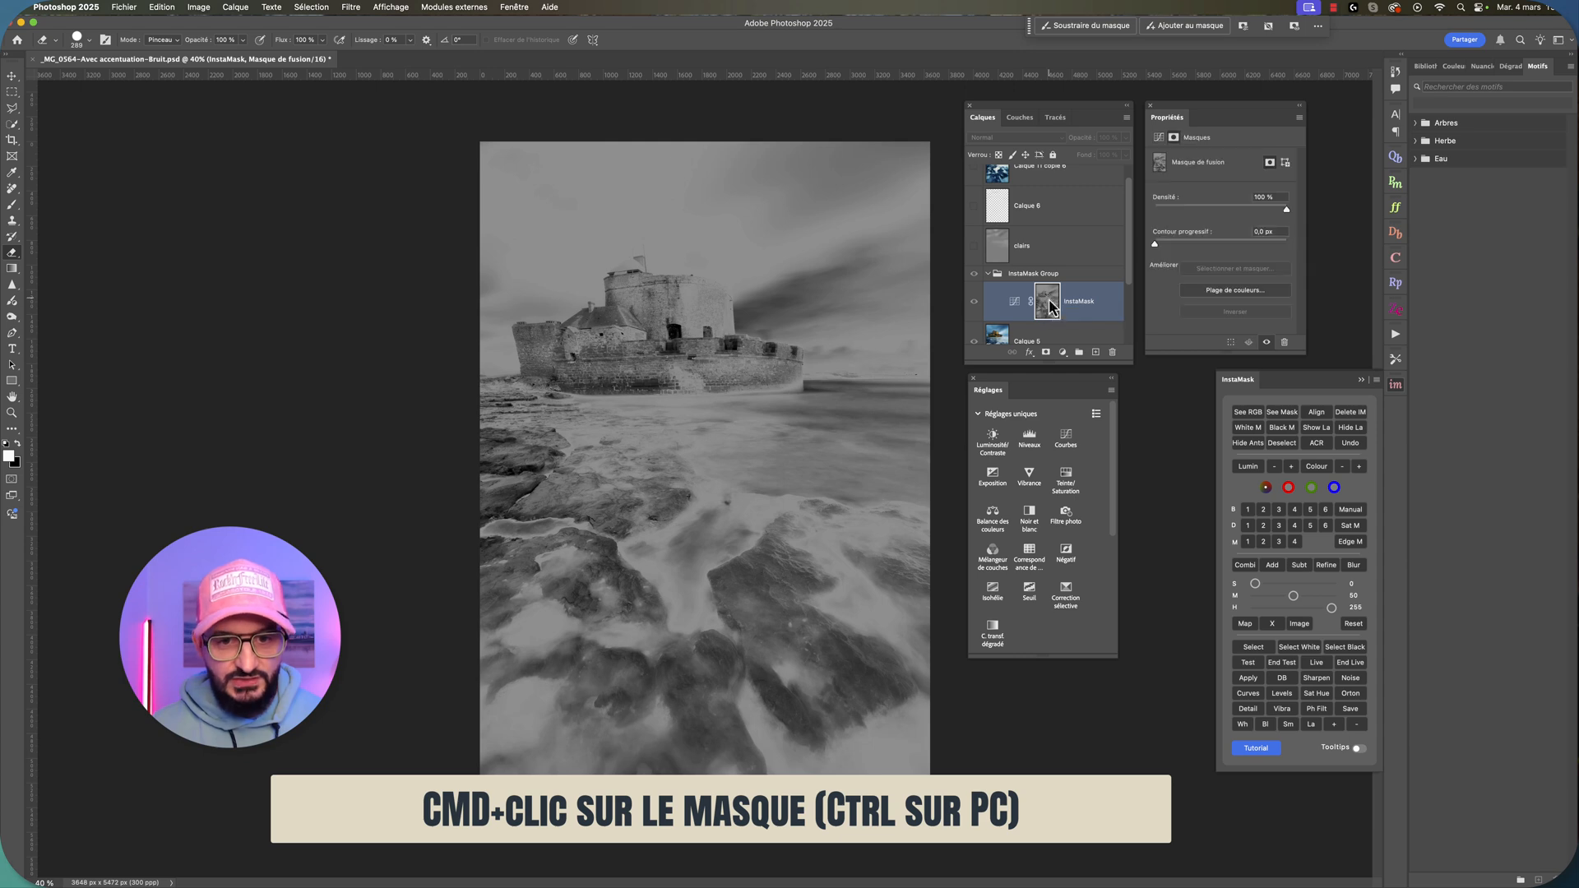
{"action": "scroll", "coordinate": [1047, 310], "scroll_direction": "down", "scroll_amount": 1}
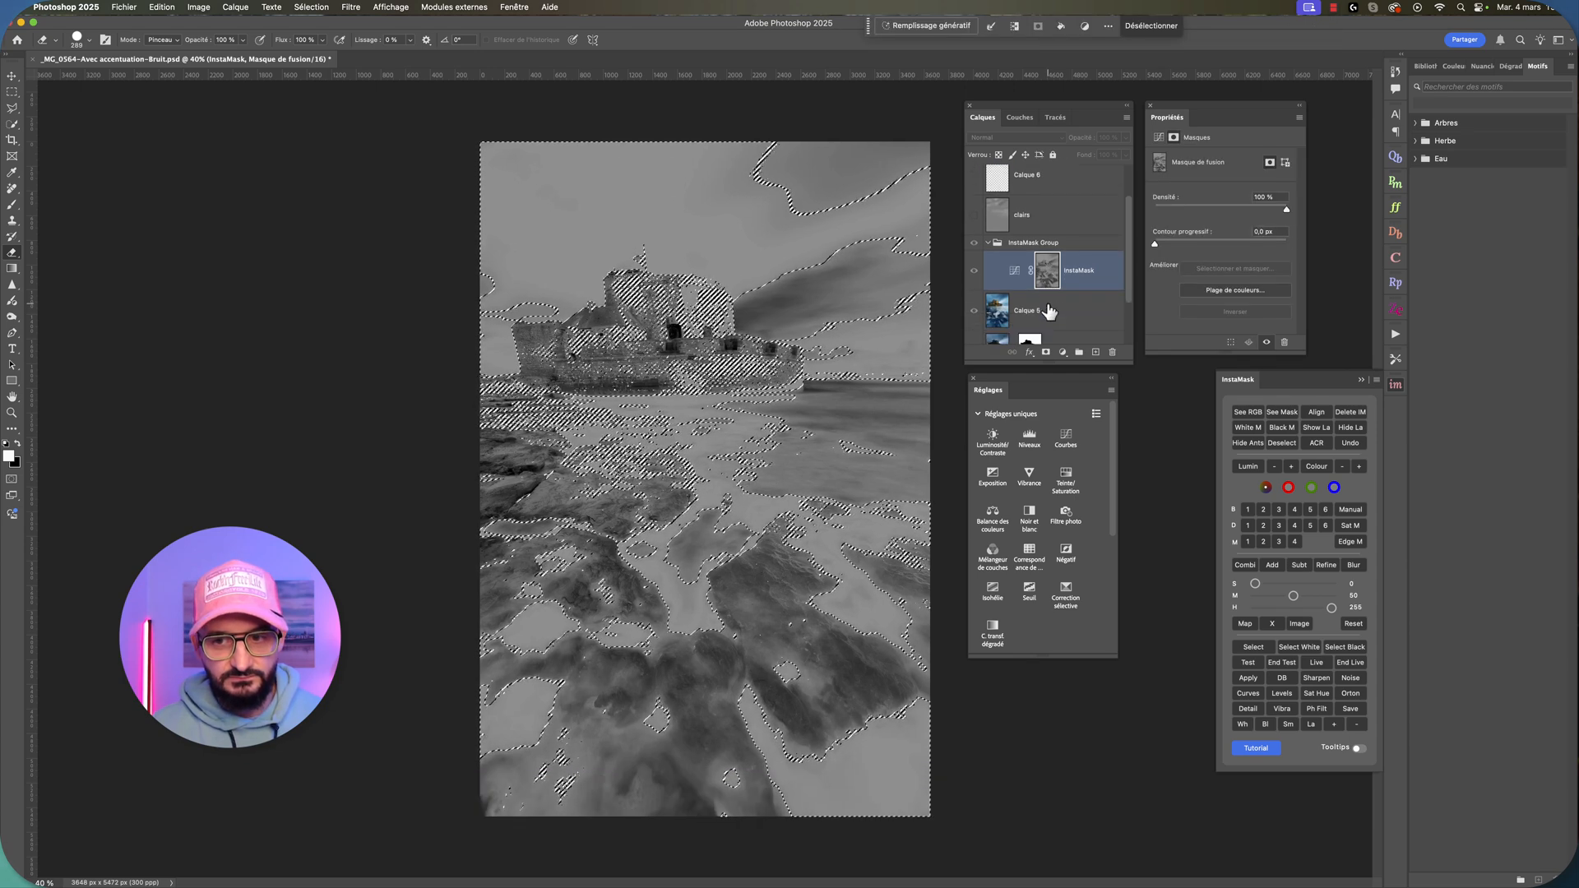
Step: Copy the selected tones of Calque 5 onto a new layer and check that layer in isolation
{"action": "left_click", "coordinate": [1044, 312]}
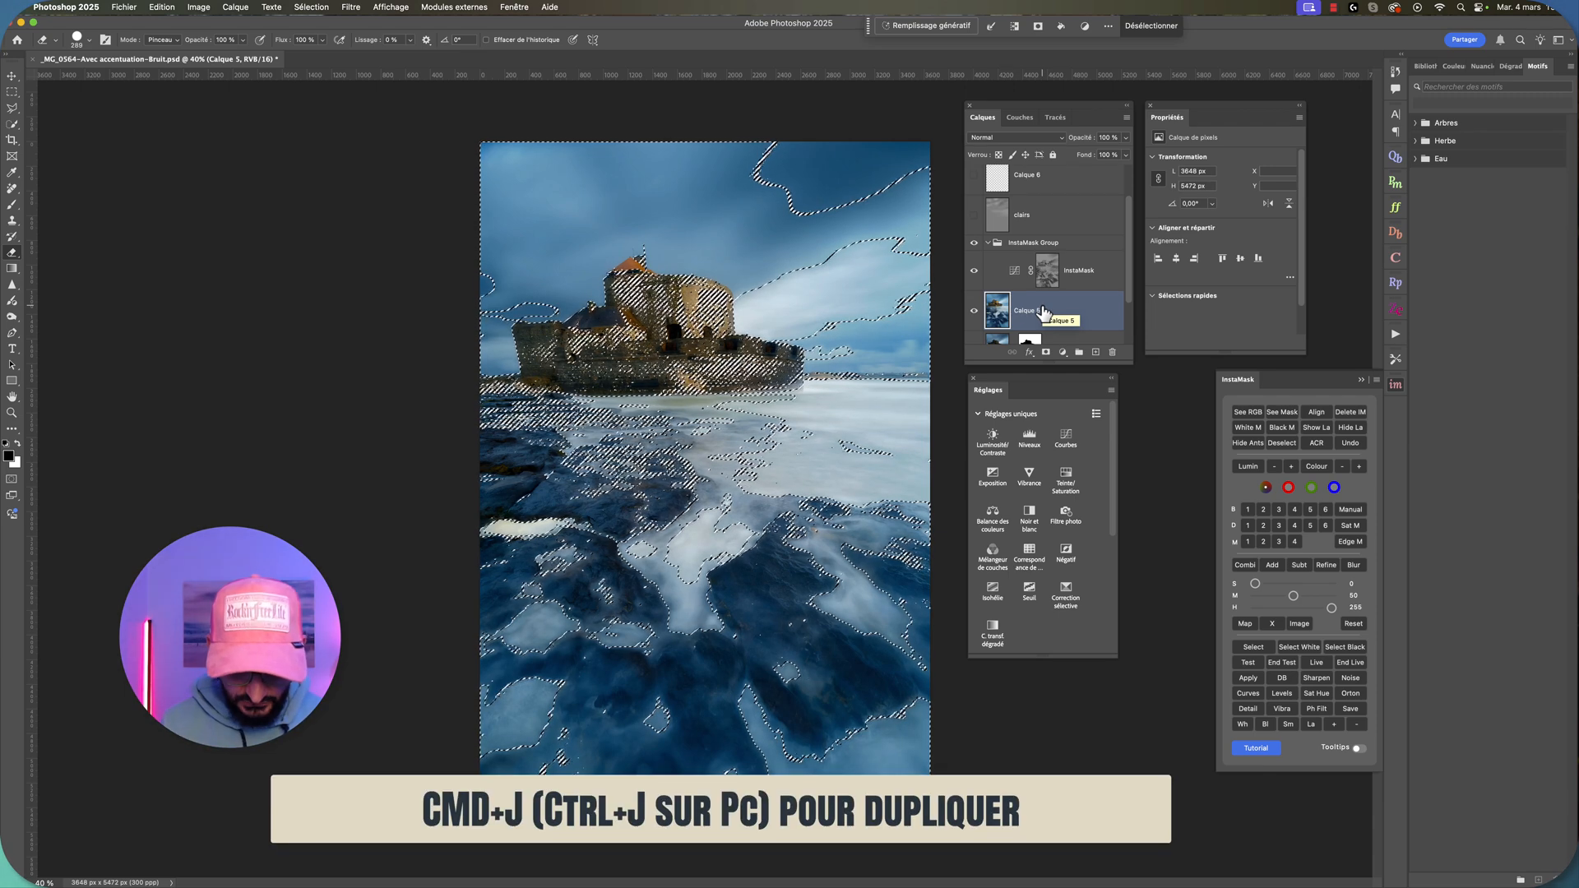
{"action": "key", "text": "super+j"}
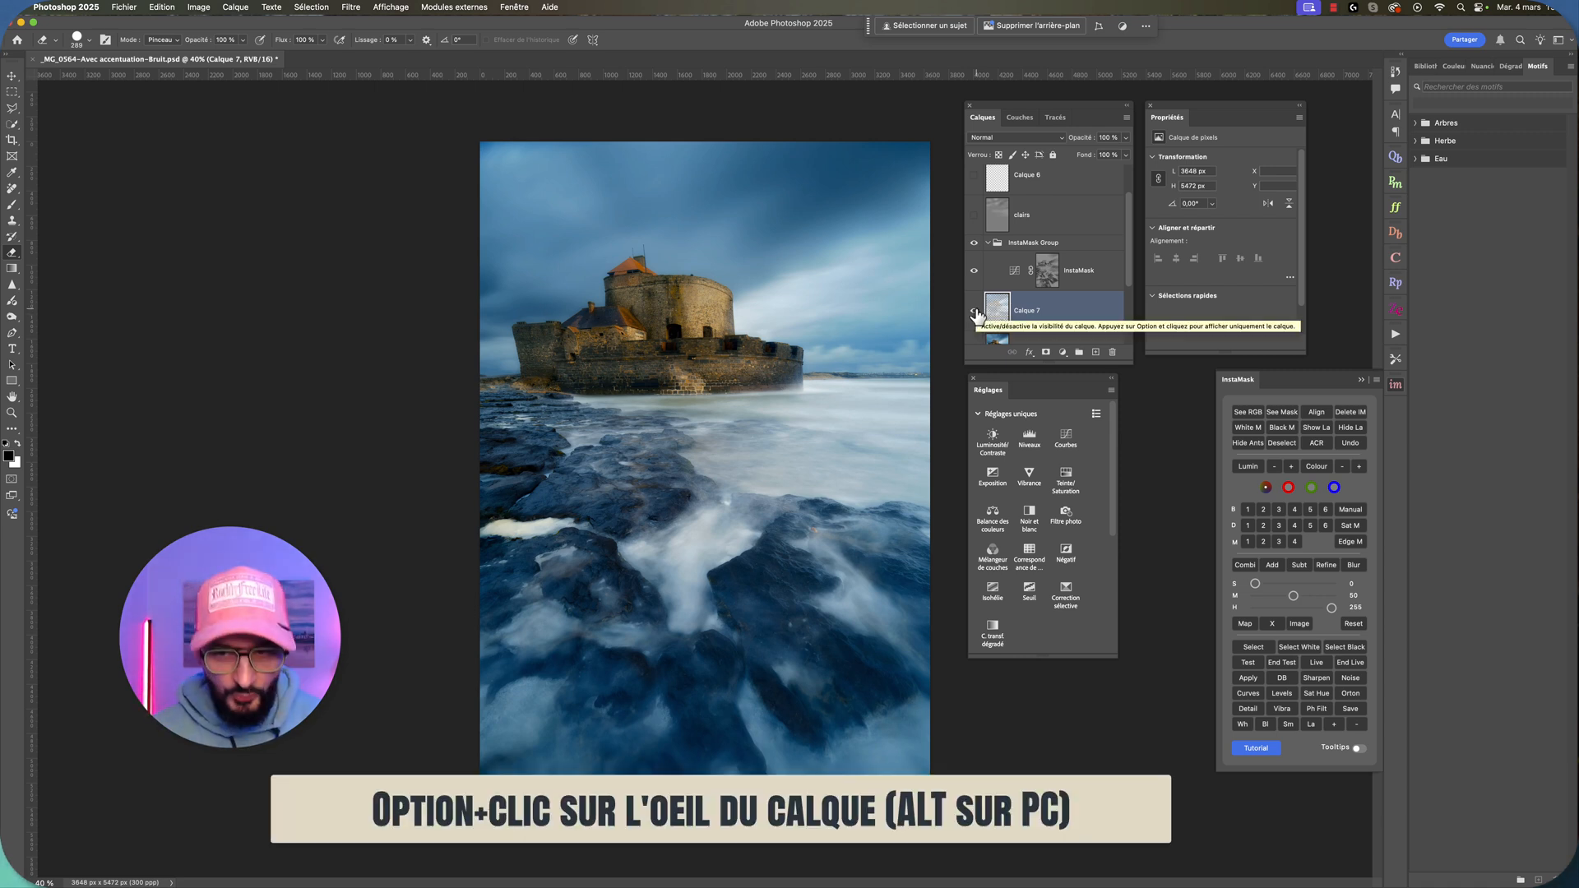
{"action": "left_click", "coordinate": [974, 311], "text": "alt"}
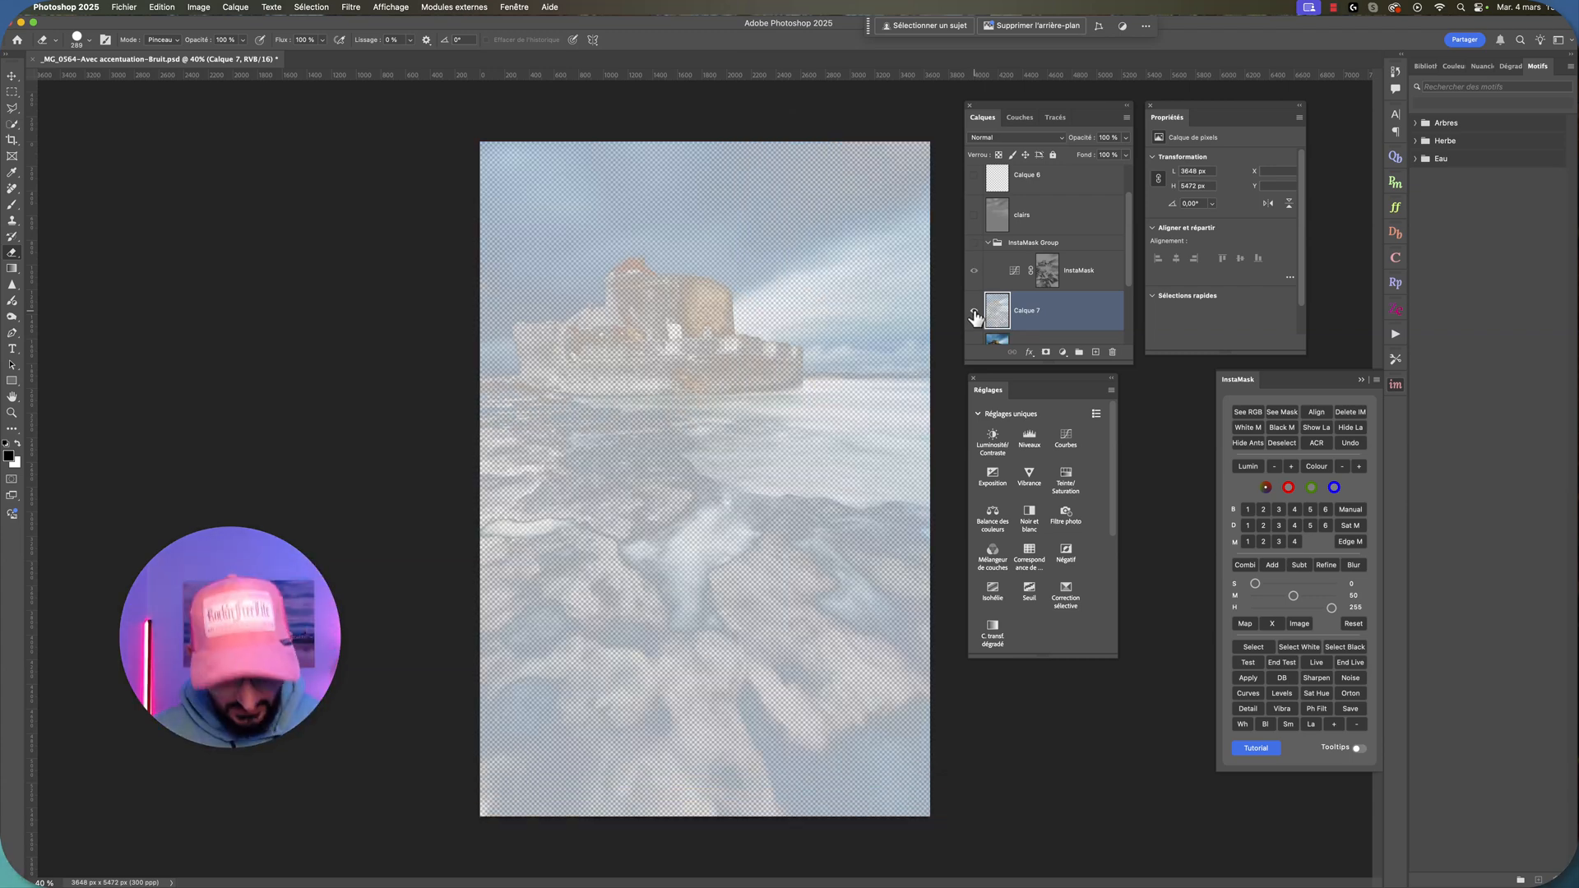
{"action": "left_click", "coordinate": [973, 312], "text": "alt"}
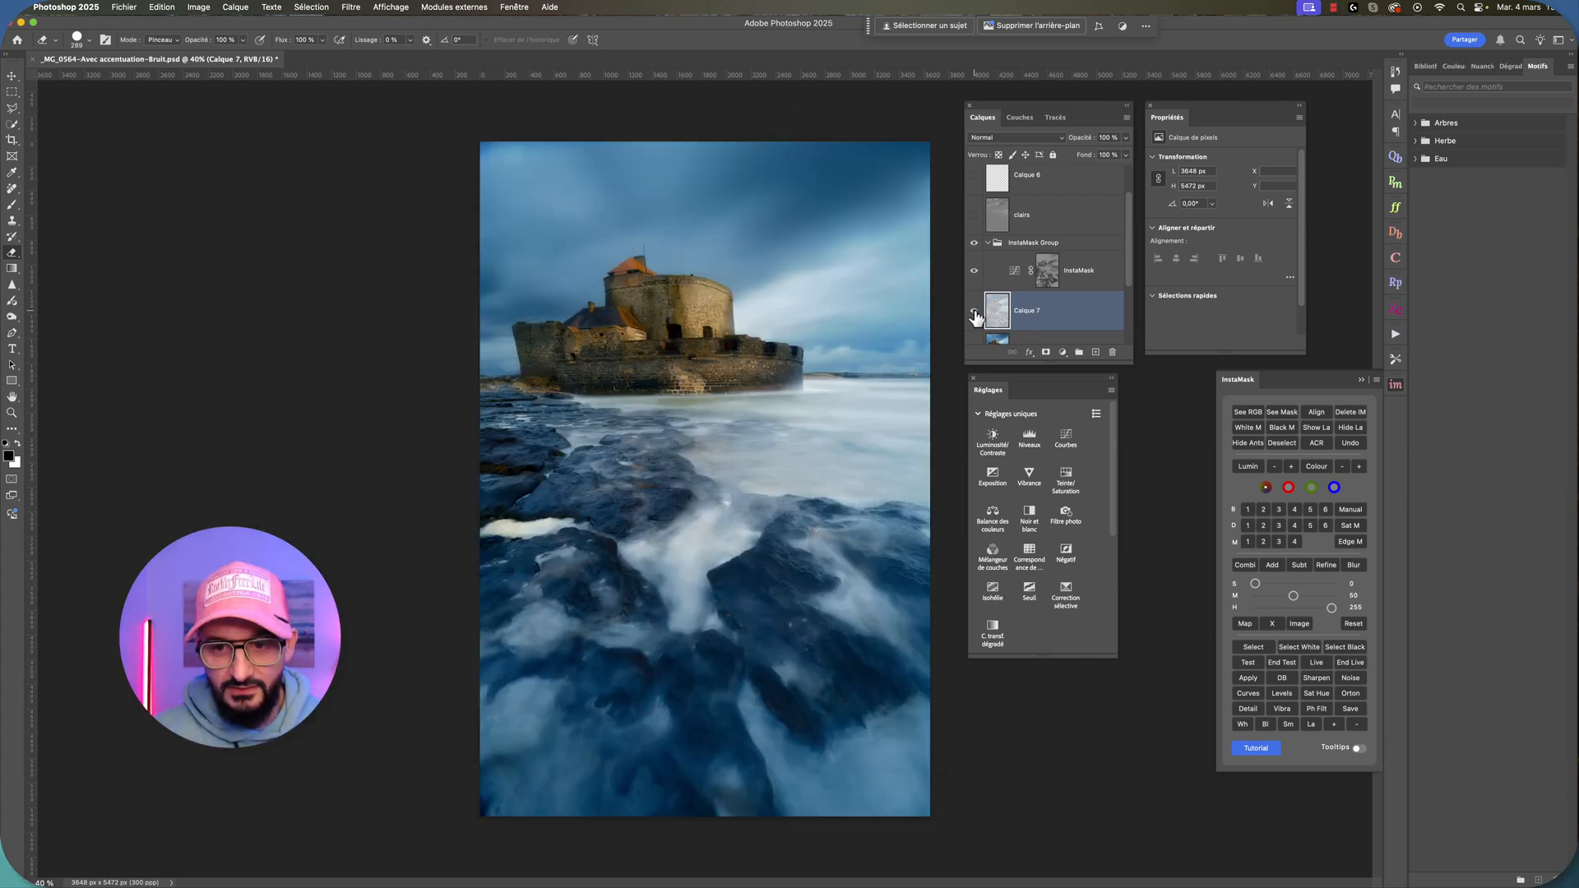
Step: Set Calque 7's blend mode to Lumière tamisée, previewing it on and off, and give it a black layer mask
{"action": "left_click", "coordinate": [1033, 139]}
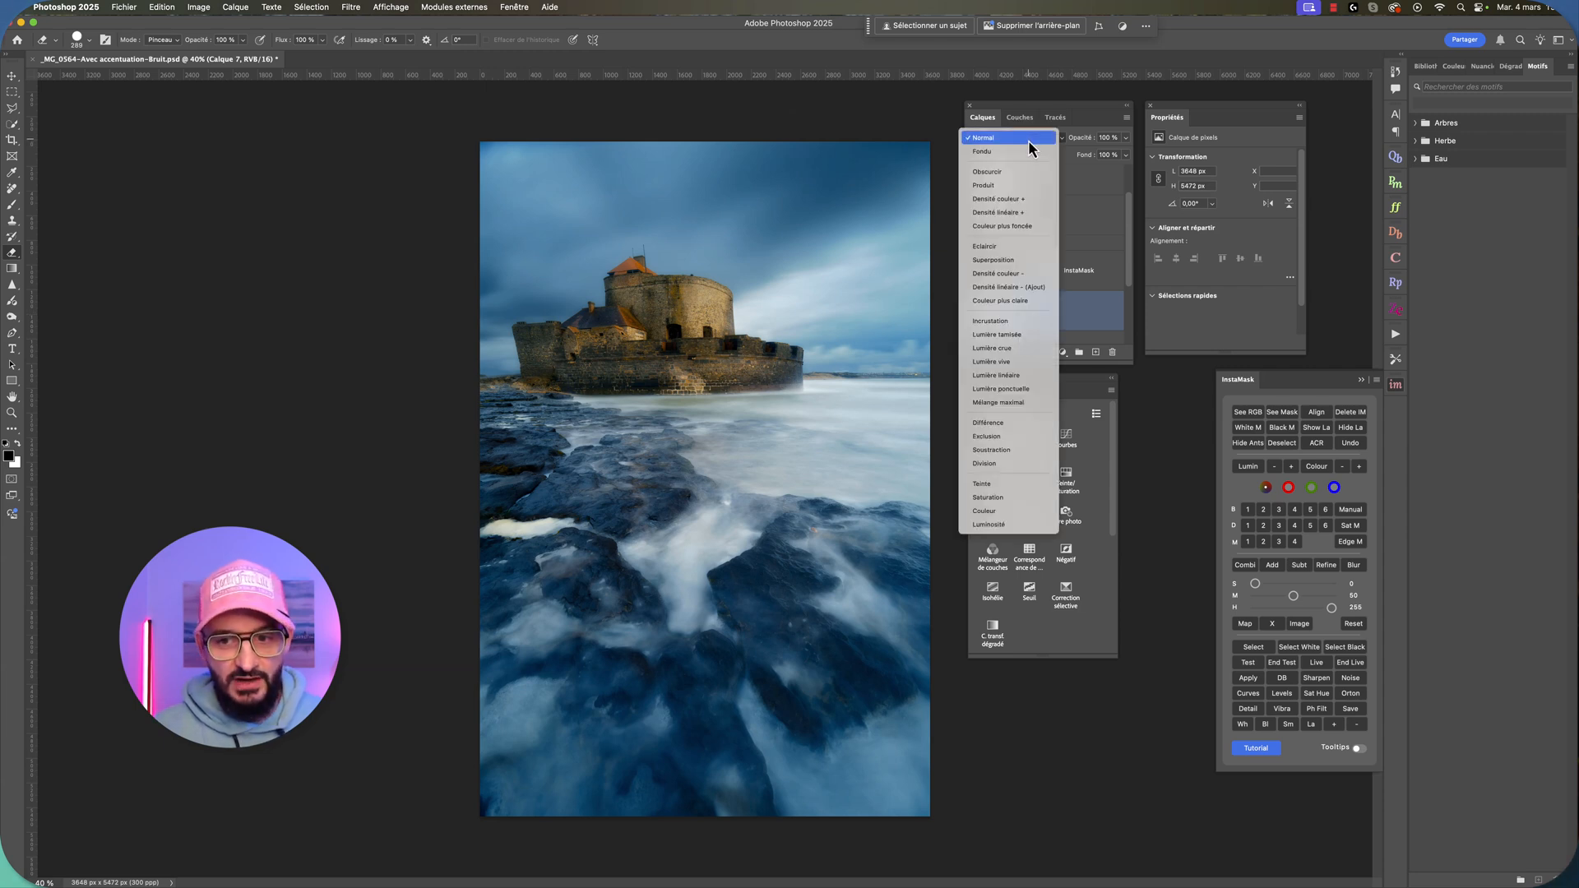
{"action": "left_click", "coordinate": [1018, 334]}
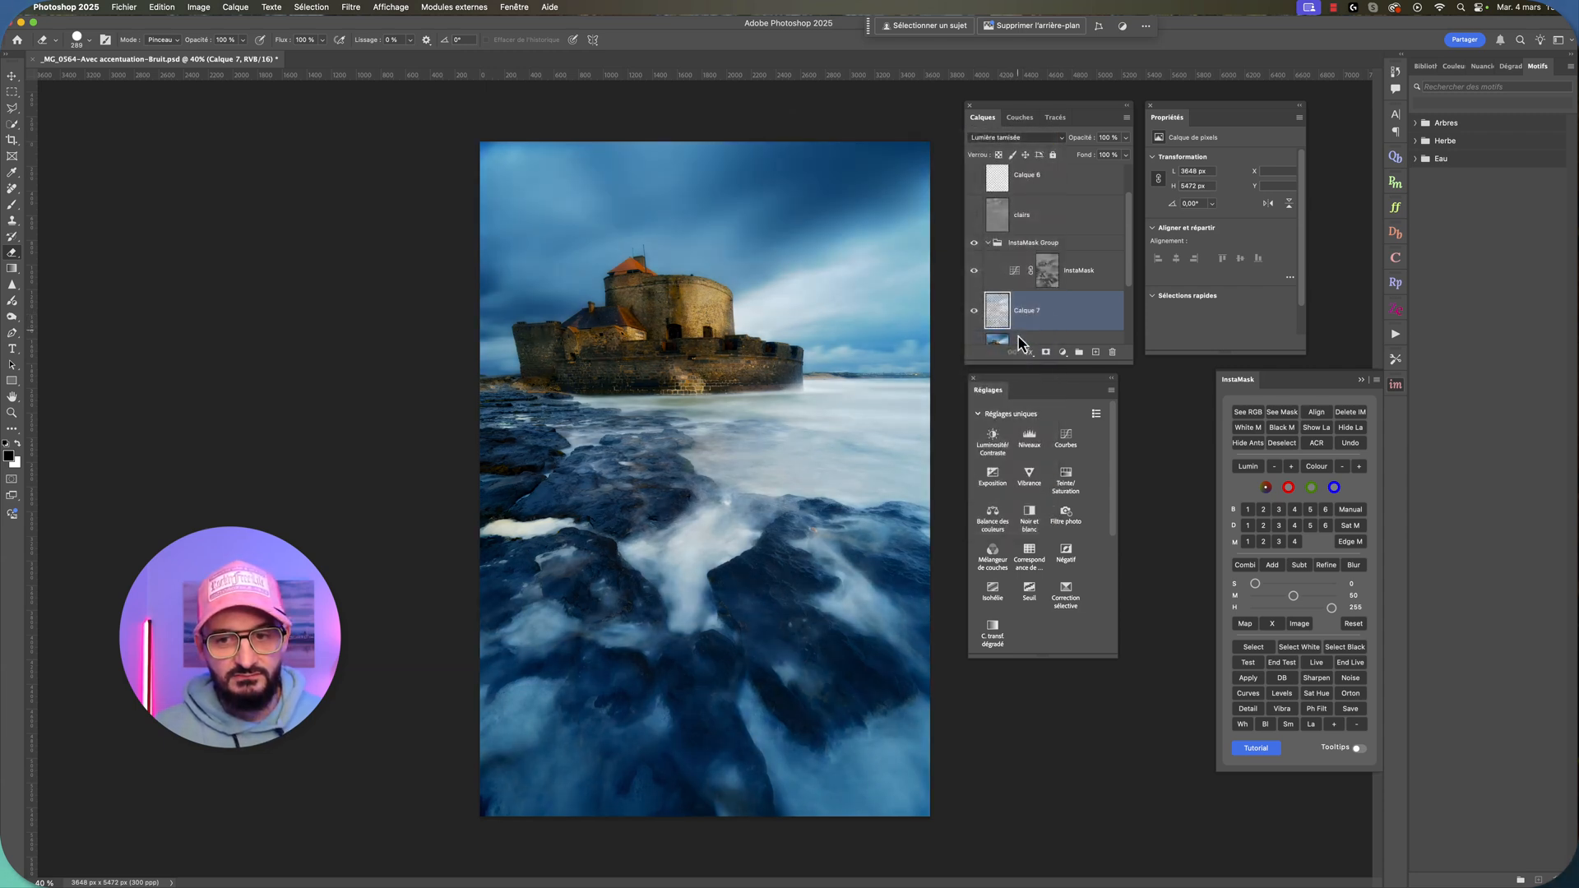
{"action": "left_click", "coordinate": [974, 312]}
{"action": "left_click", "coordinate": [974, 312]}
{"action": "left_click", "coordinate": [974, 312]}
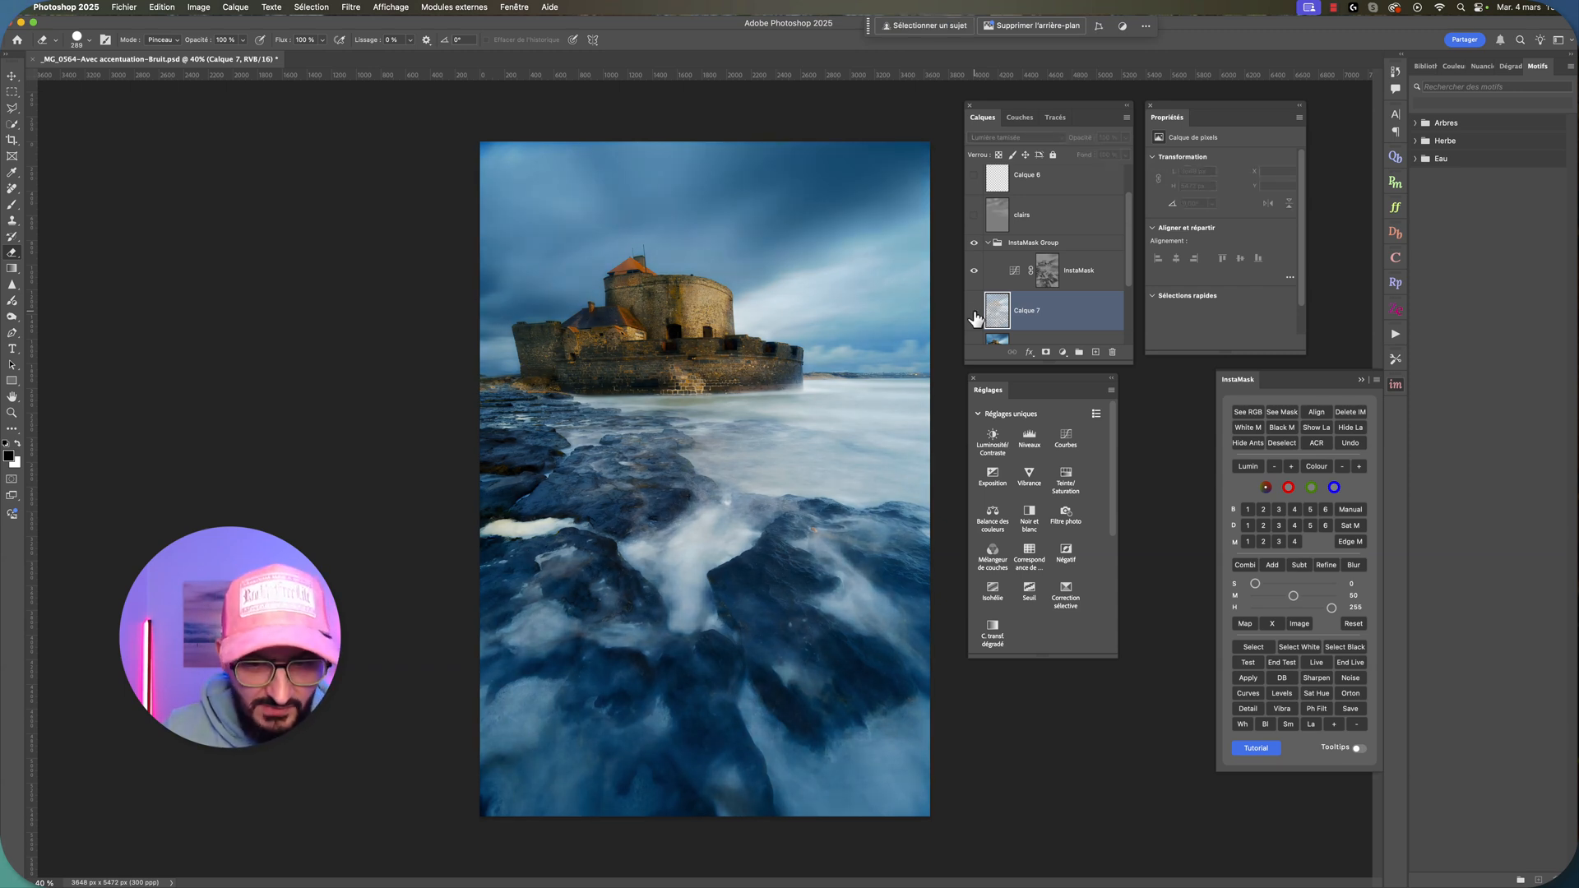
{"action": "left_click", "coordinate": [973, 311]}
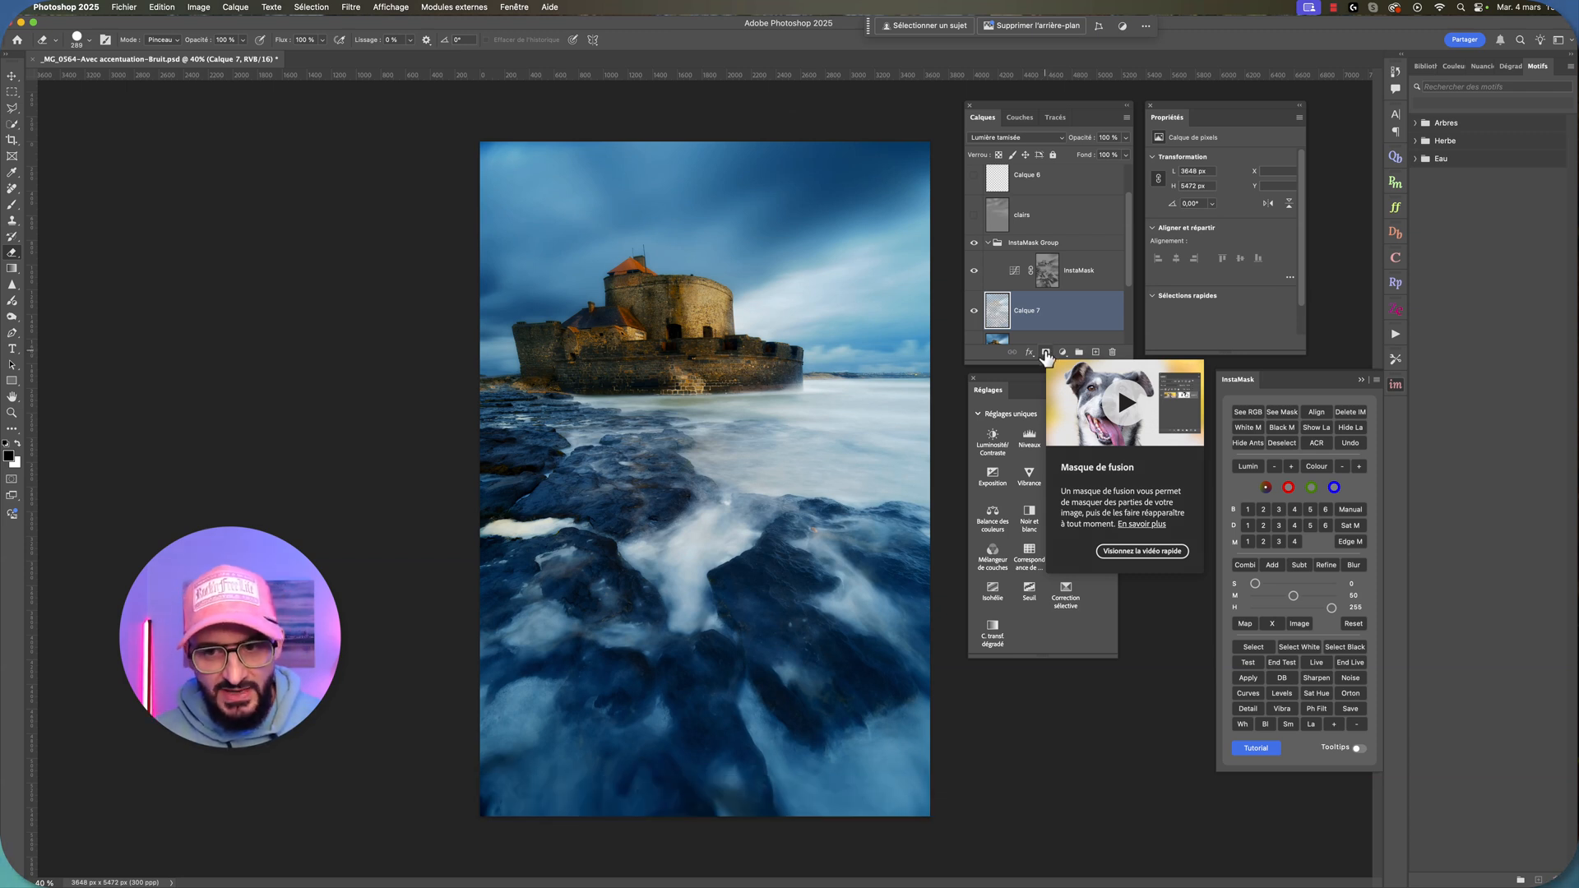
{"action": "left_click", "coordinate": [1045, 352], "text": "alt"}
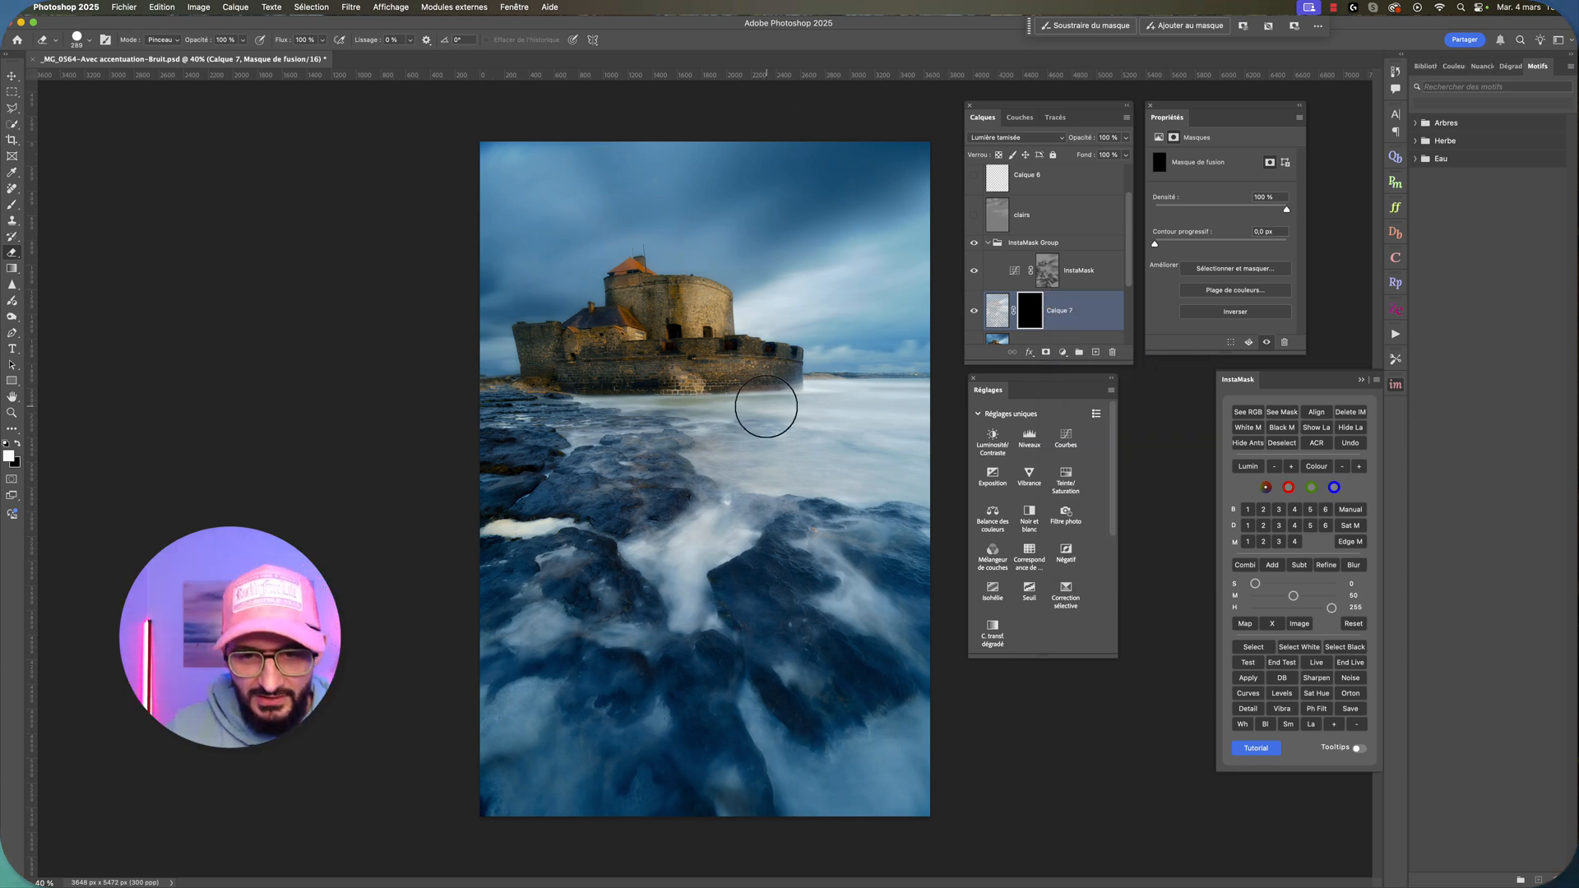
{"action": "left_click", "coordinate": [89, 43]}
{"action": "left_click_drag", "start_coordinate": [138, 78], "coordinate": [125, 78]}
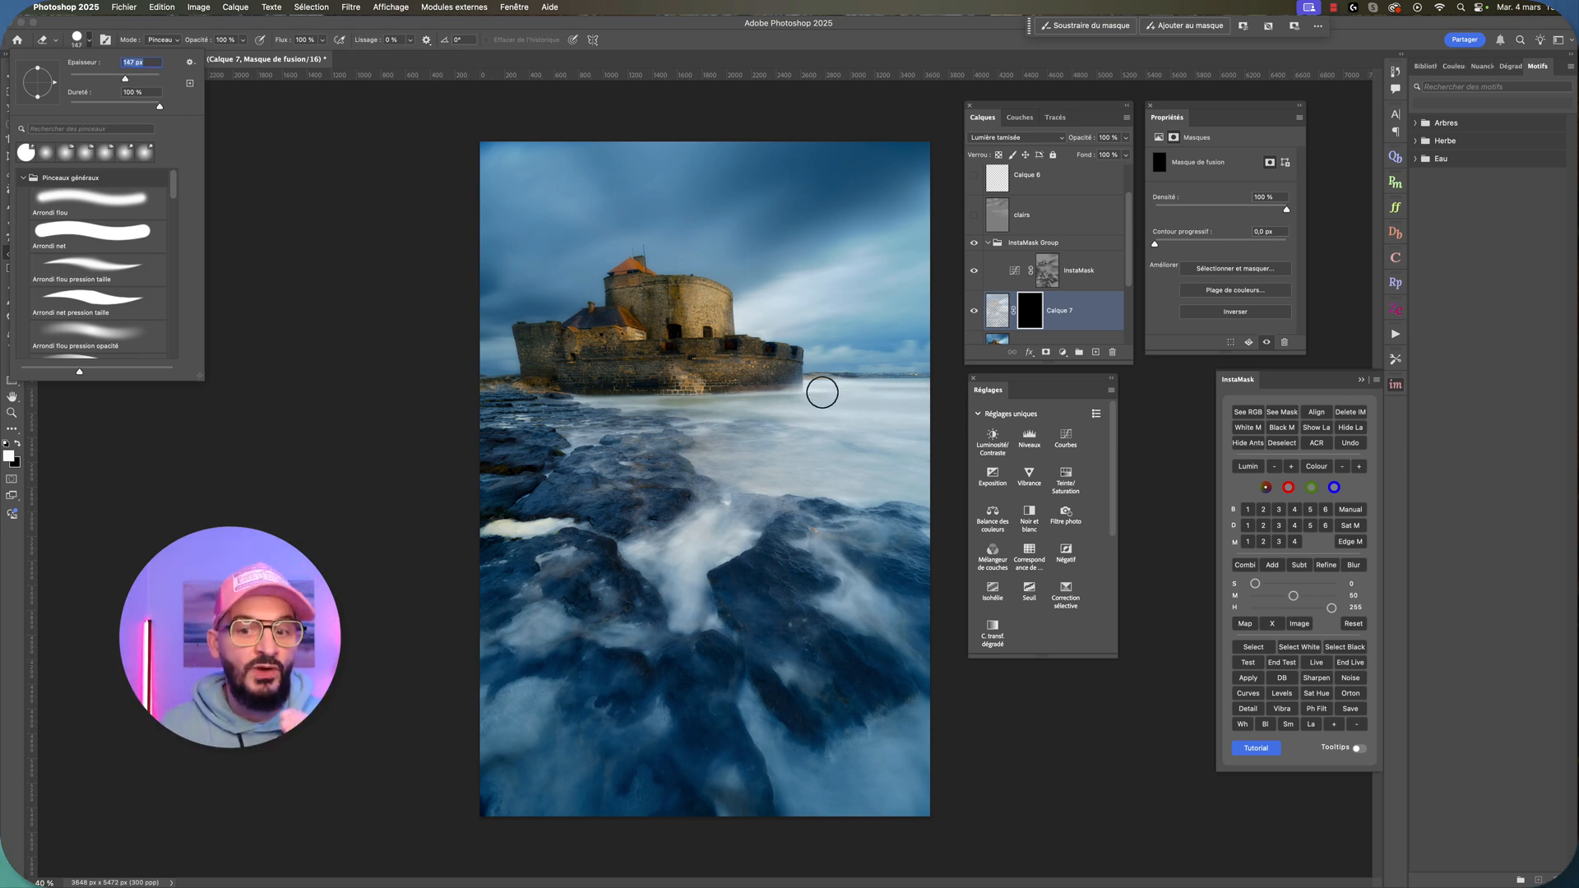
{"action": "key", "text": "Return"}
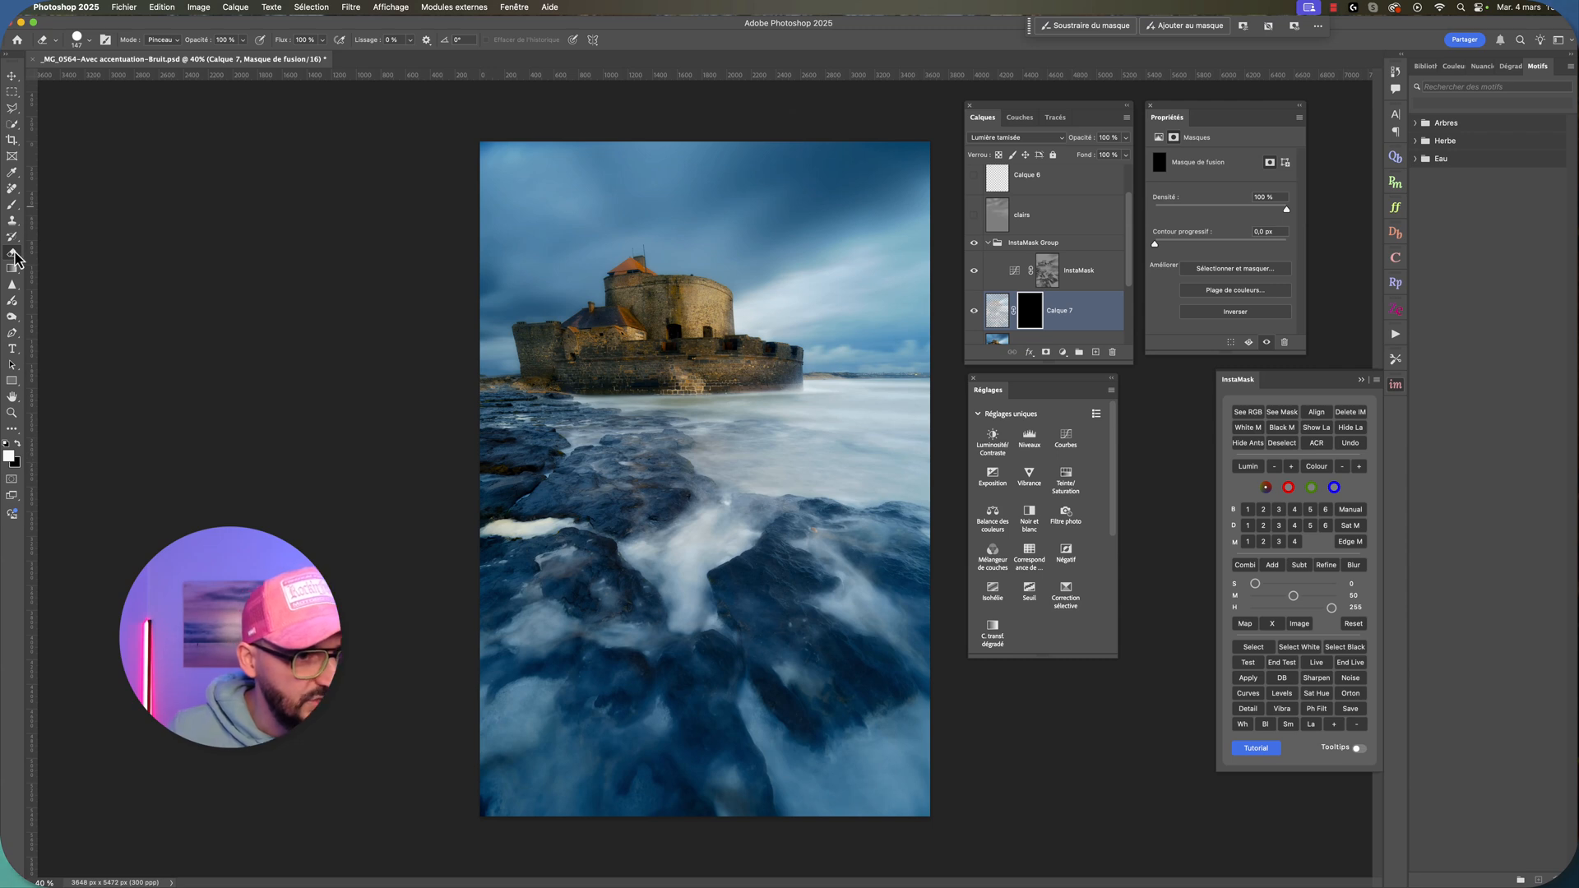
Step: Paint white on Calque 7's mask over the bright water below the fort using the Brush at about 28% opacity
{"action": "left_click", "coordinate": [14, 205]}
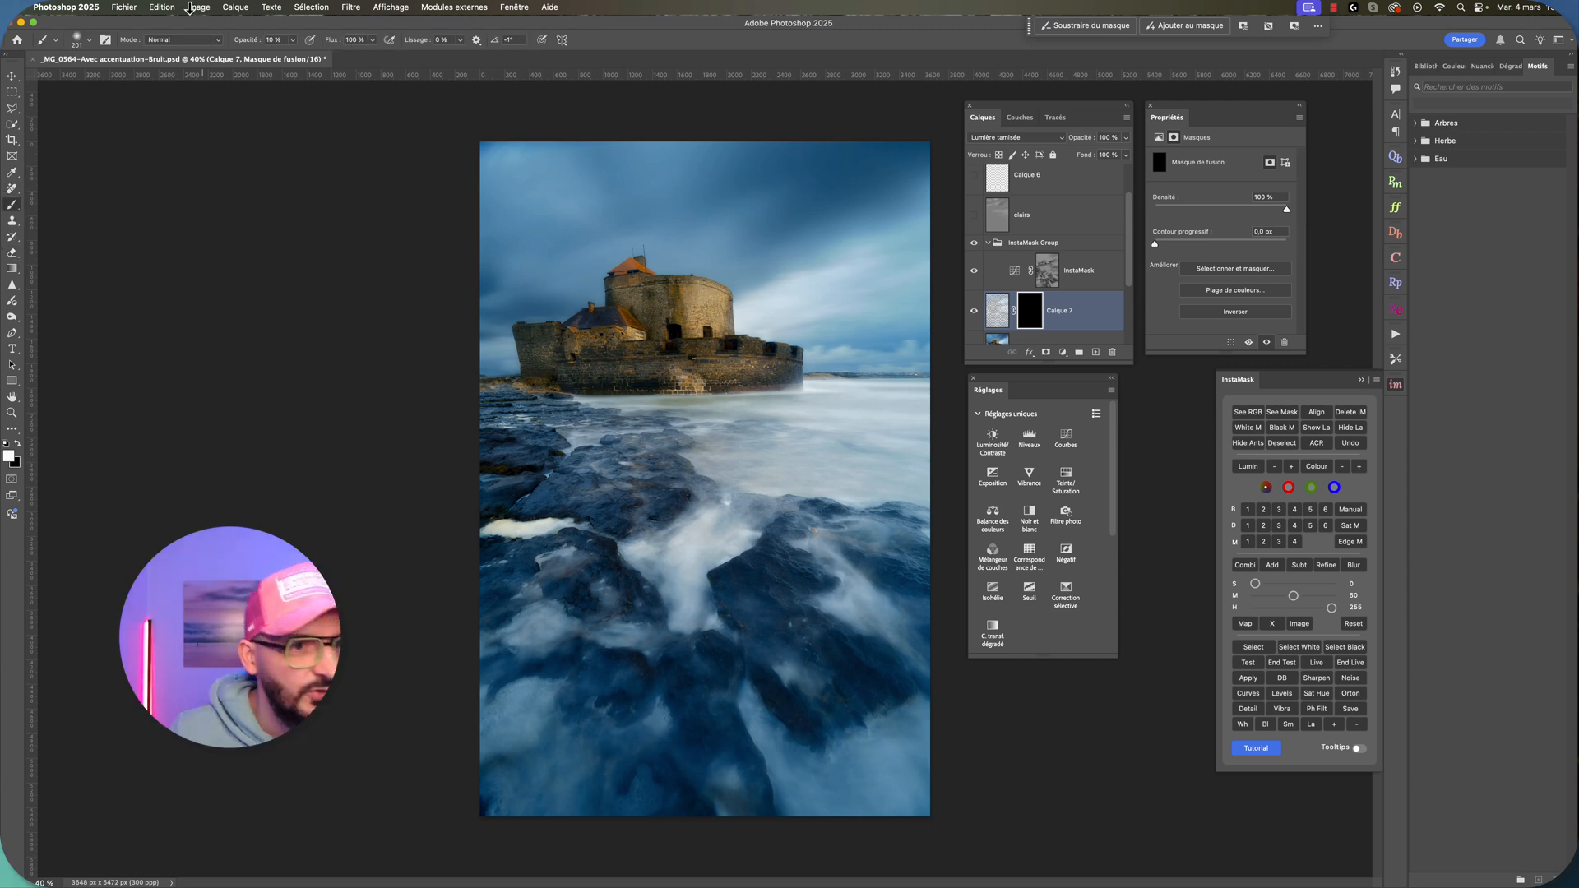
{"action": "left_click", "coordinate": [292, 41]}
{"action": "left_click_drag", "start_coordinate": [293, 55], "coordinate": [304, 55]}
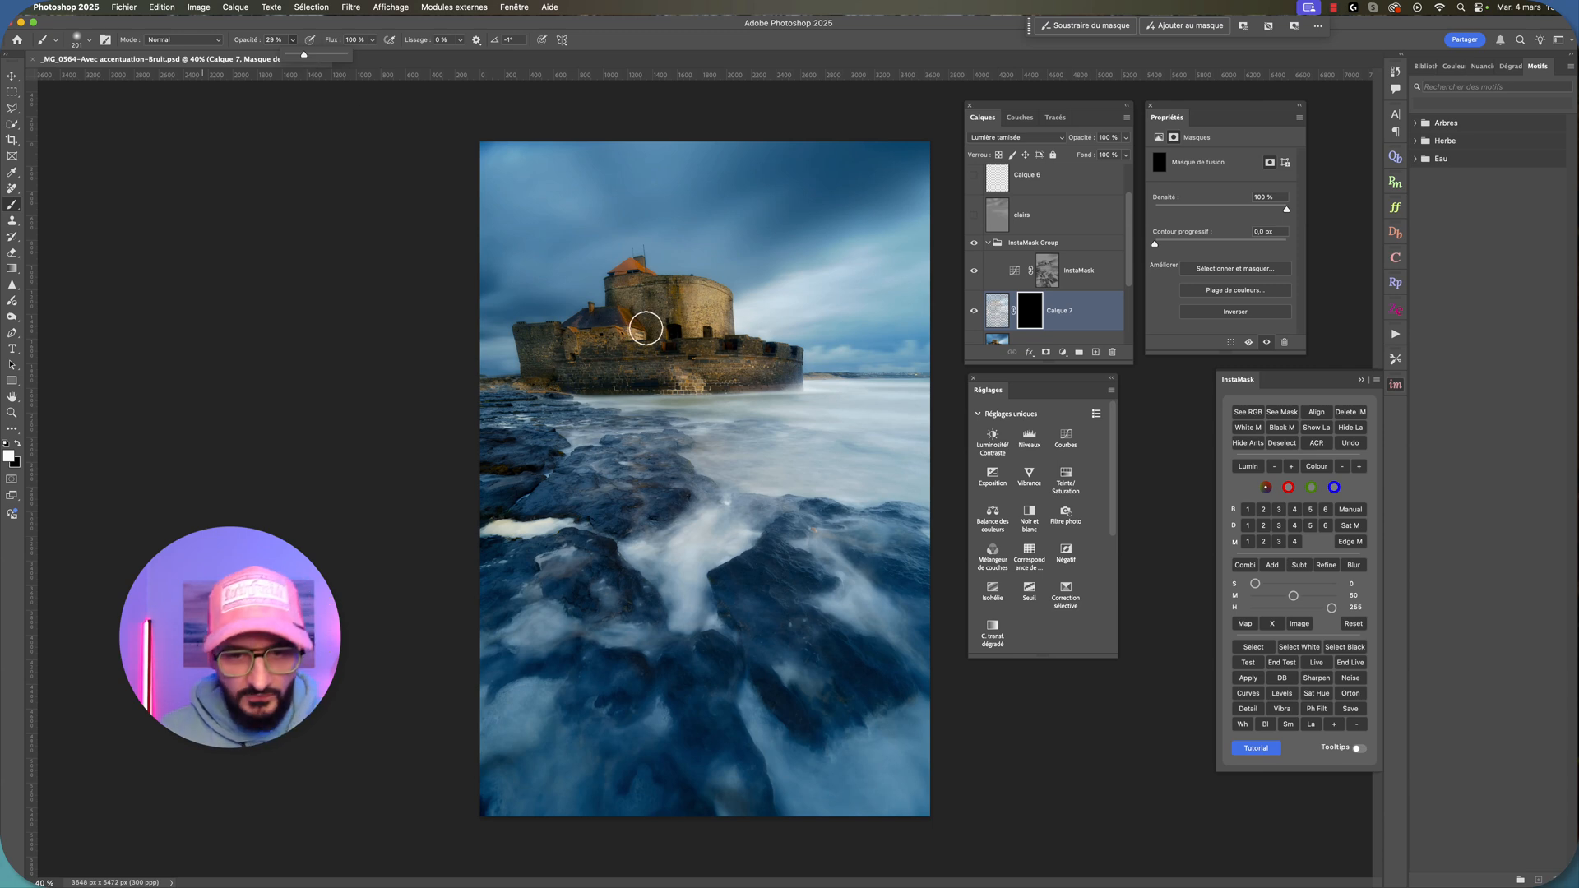
{"action": "left_click", "coordinate": [646, 406]}
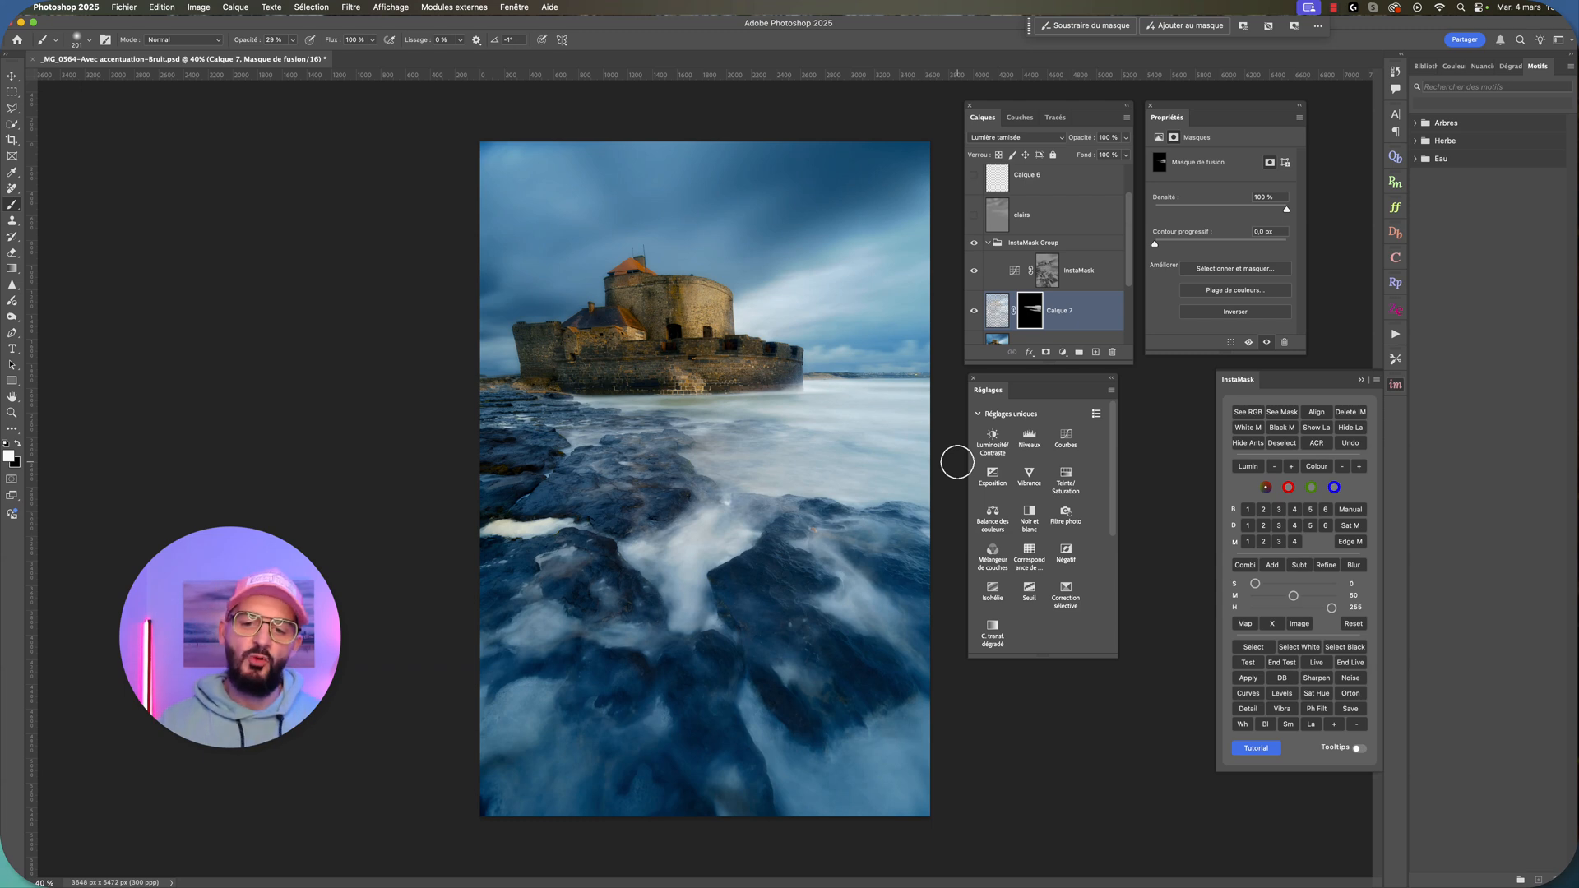
Step: Compare the image with and without the masked Calque 7 effect on the water
{"action": "left_click", "coordinate": [975, 313]}
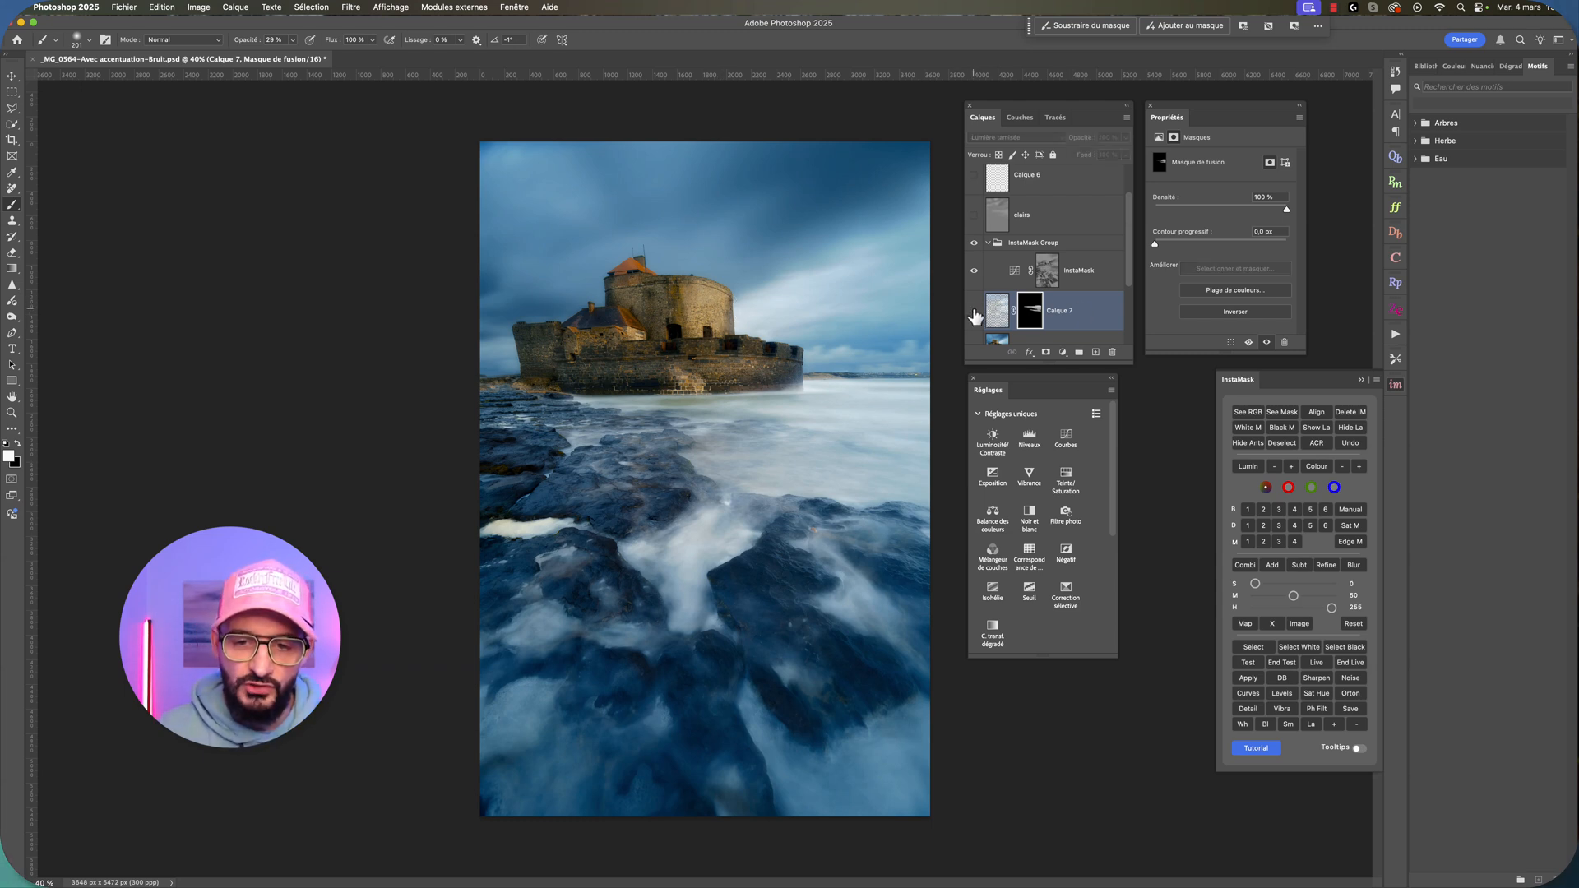
{"action": "left_click", "coordinate": [974, 314]}
{"action": "left_click", "coordinate": [974, 315]}
{"action": "left_click", "coordinate": [975, 315]}
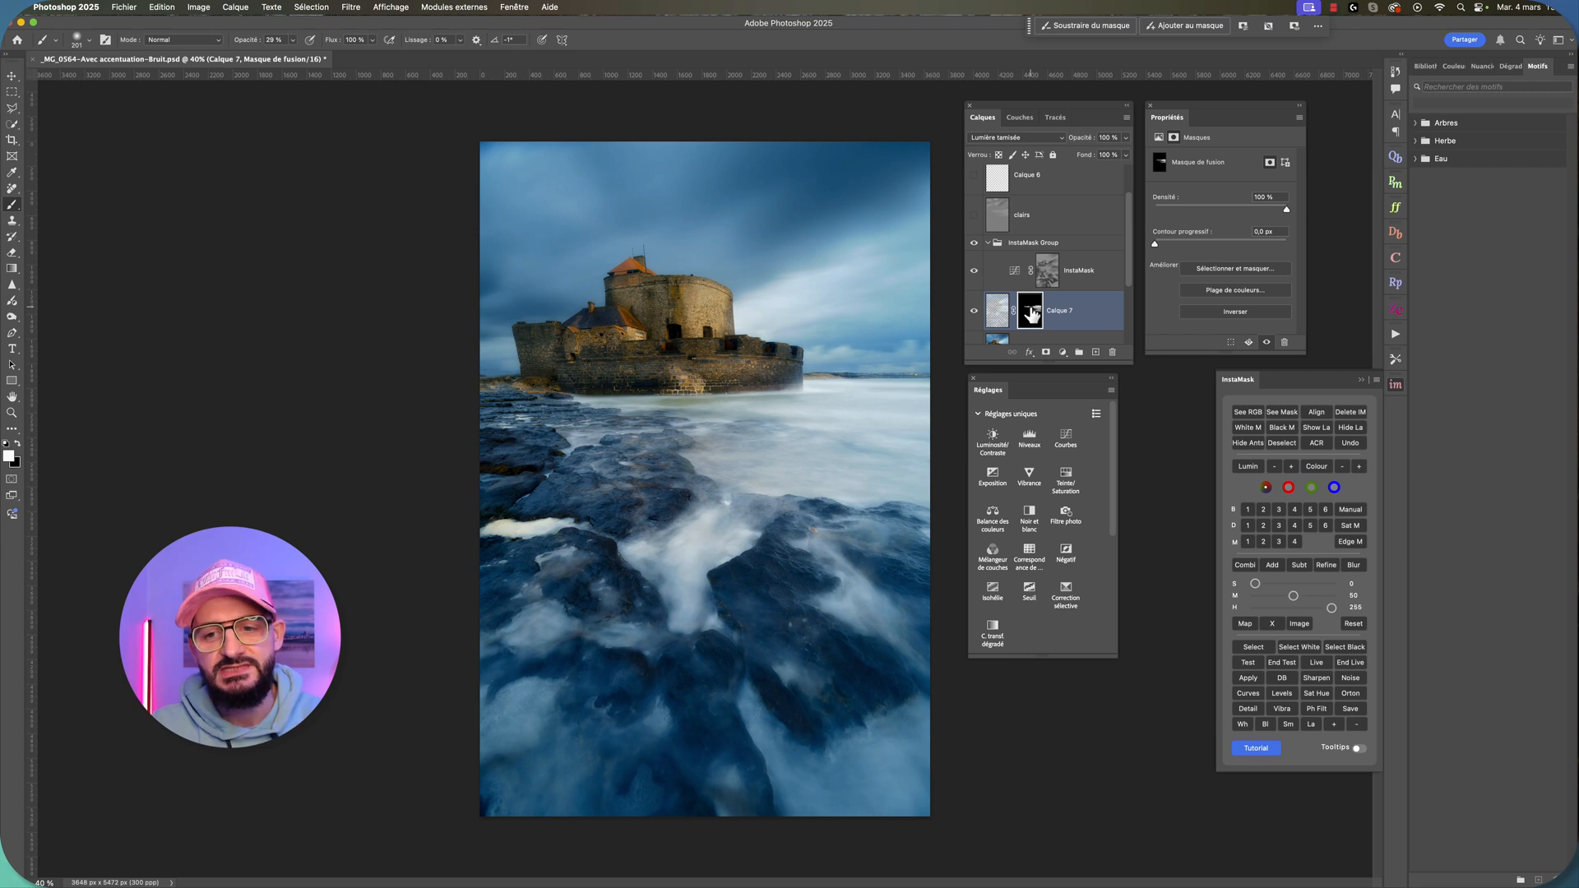
Step: Enlarge the brush and paint white over the sky on Calque 7's mask, checking the layer on and off
{"action": "left_click", "coordinate": [1126, 138]}
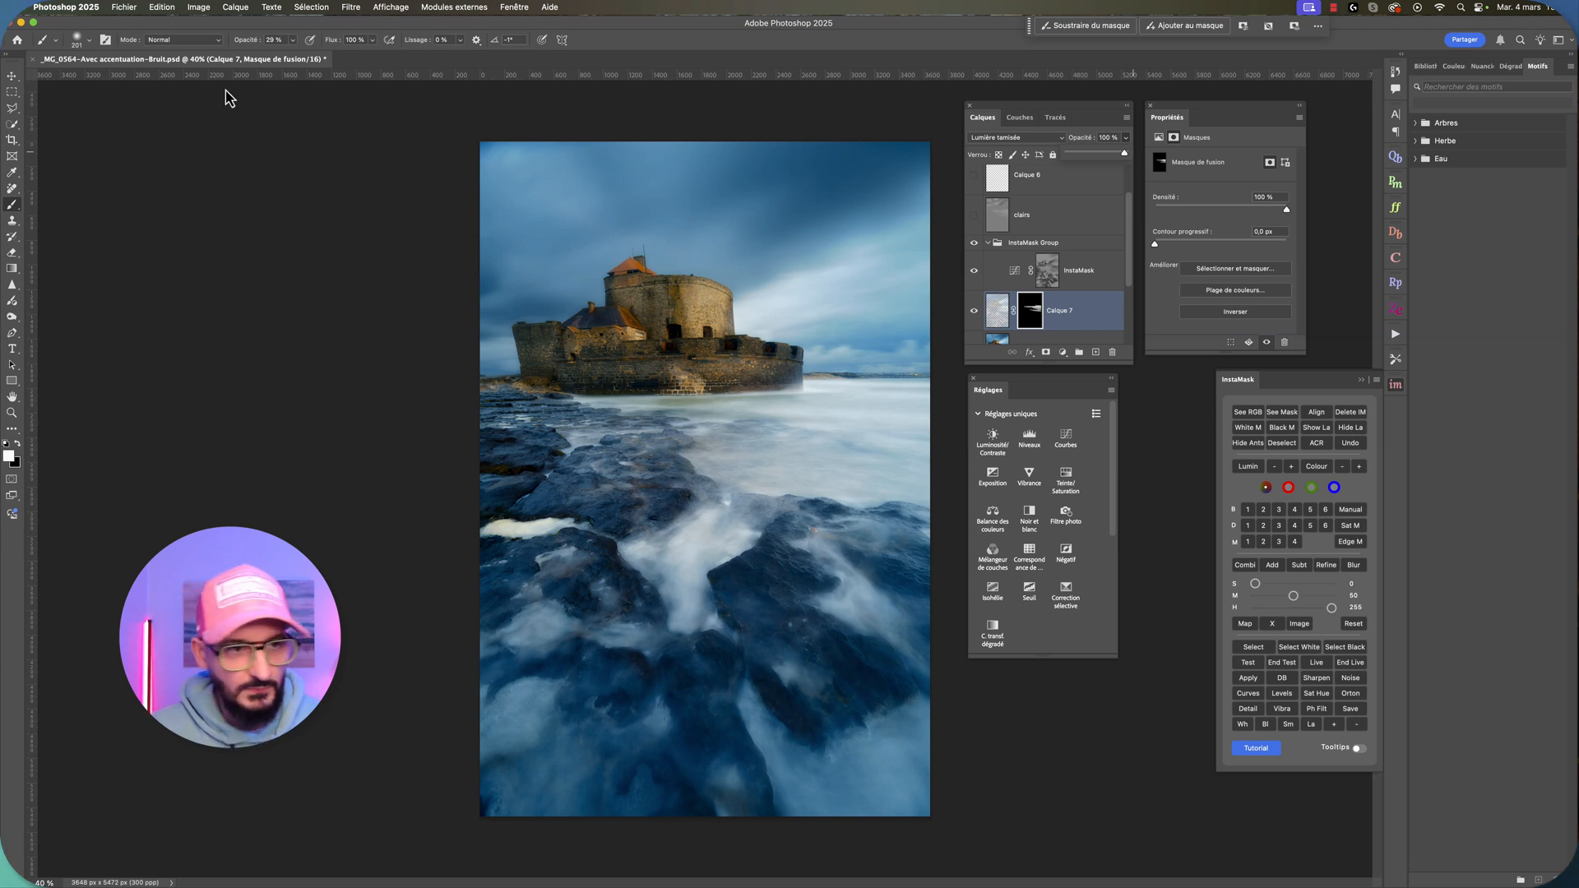
{"action": "left_click", "coordinate": [89, 39]}
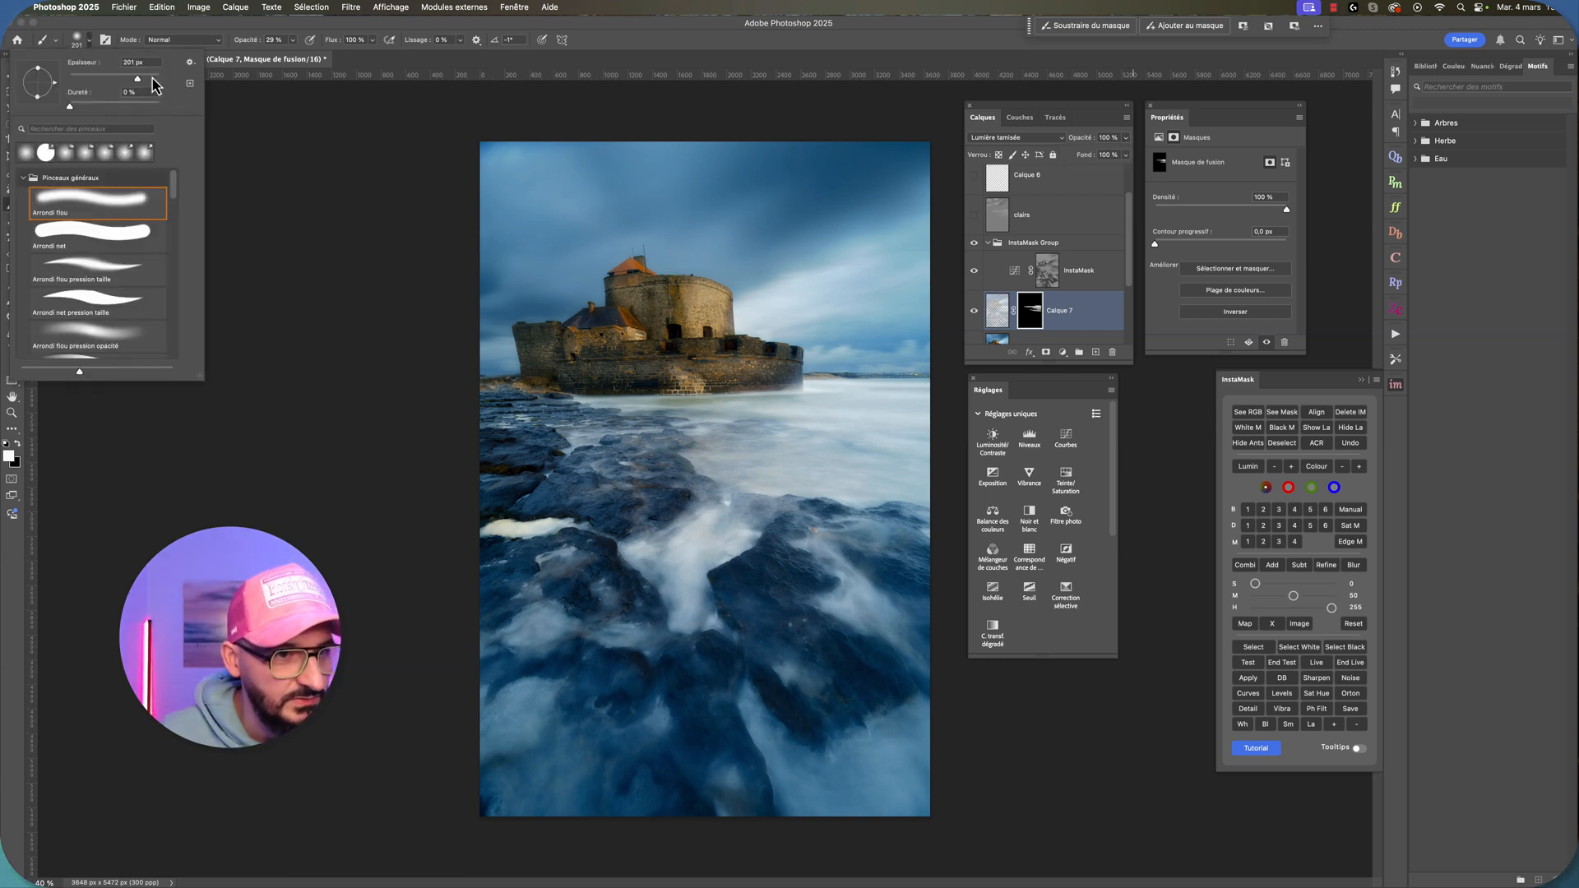
{"action": "left_click", "coordinate": [1038, 311]}
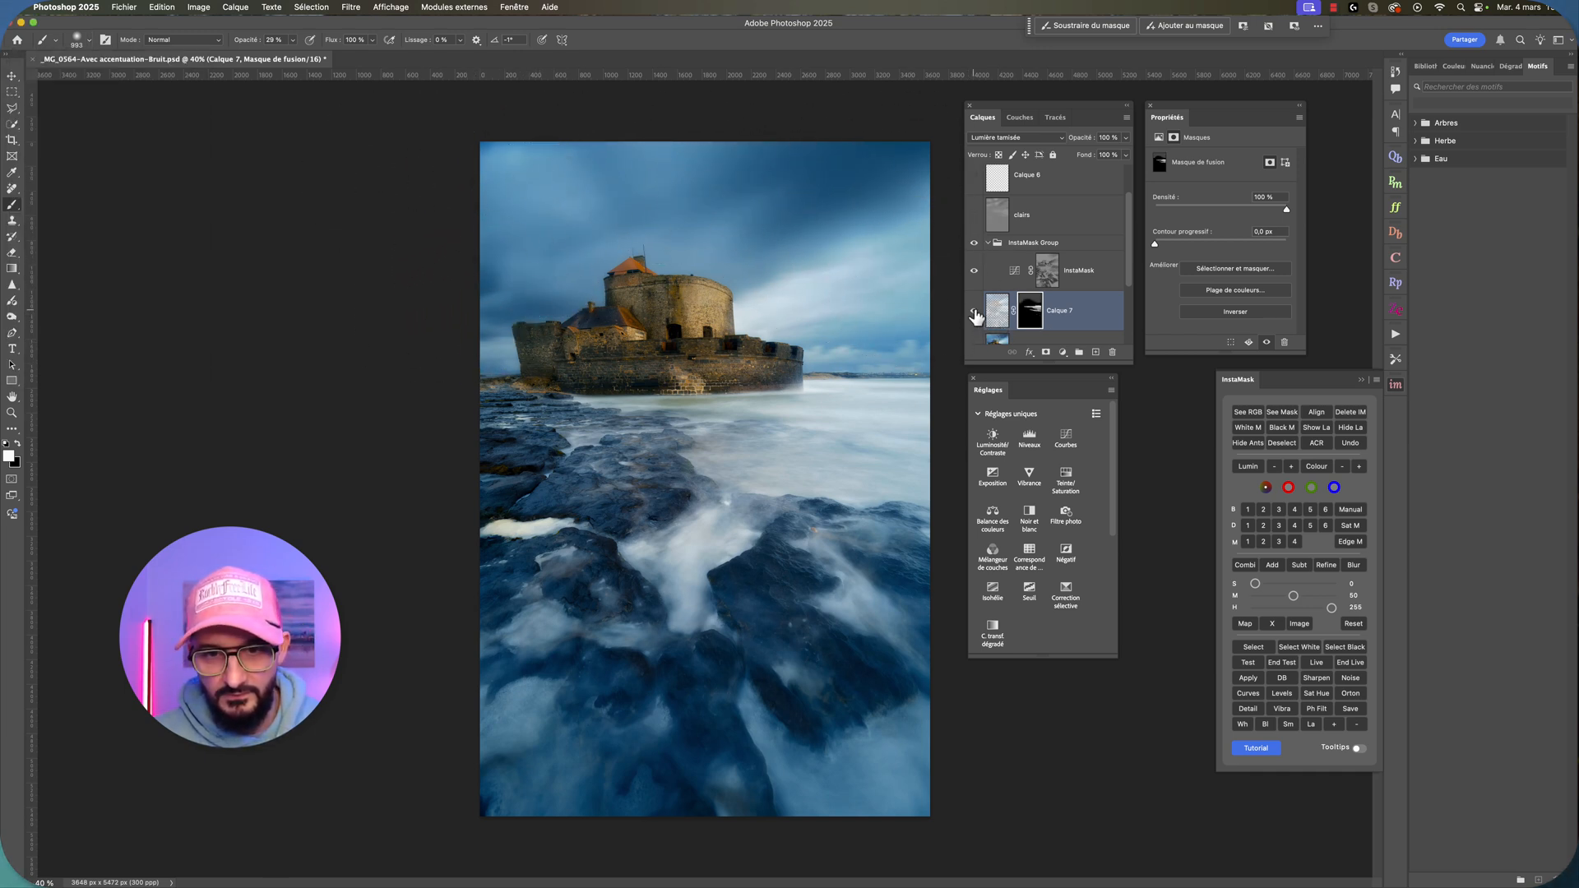
{"action": "left_click", "coordinate": [975, 311]}
{"action": "left_click", "coordinate": [975, 311]}
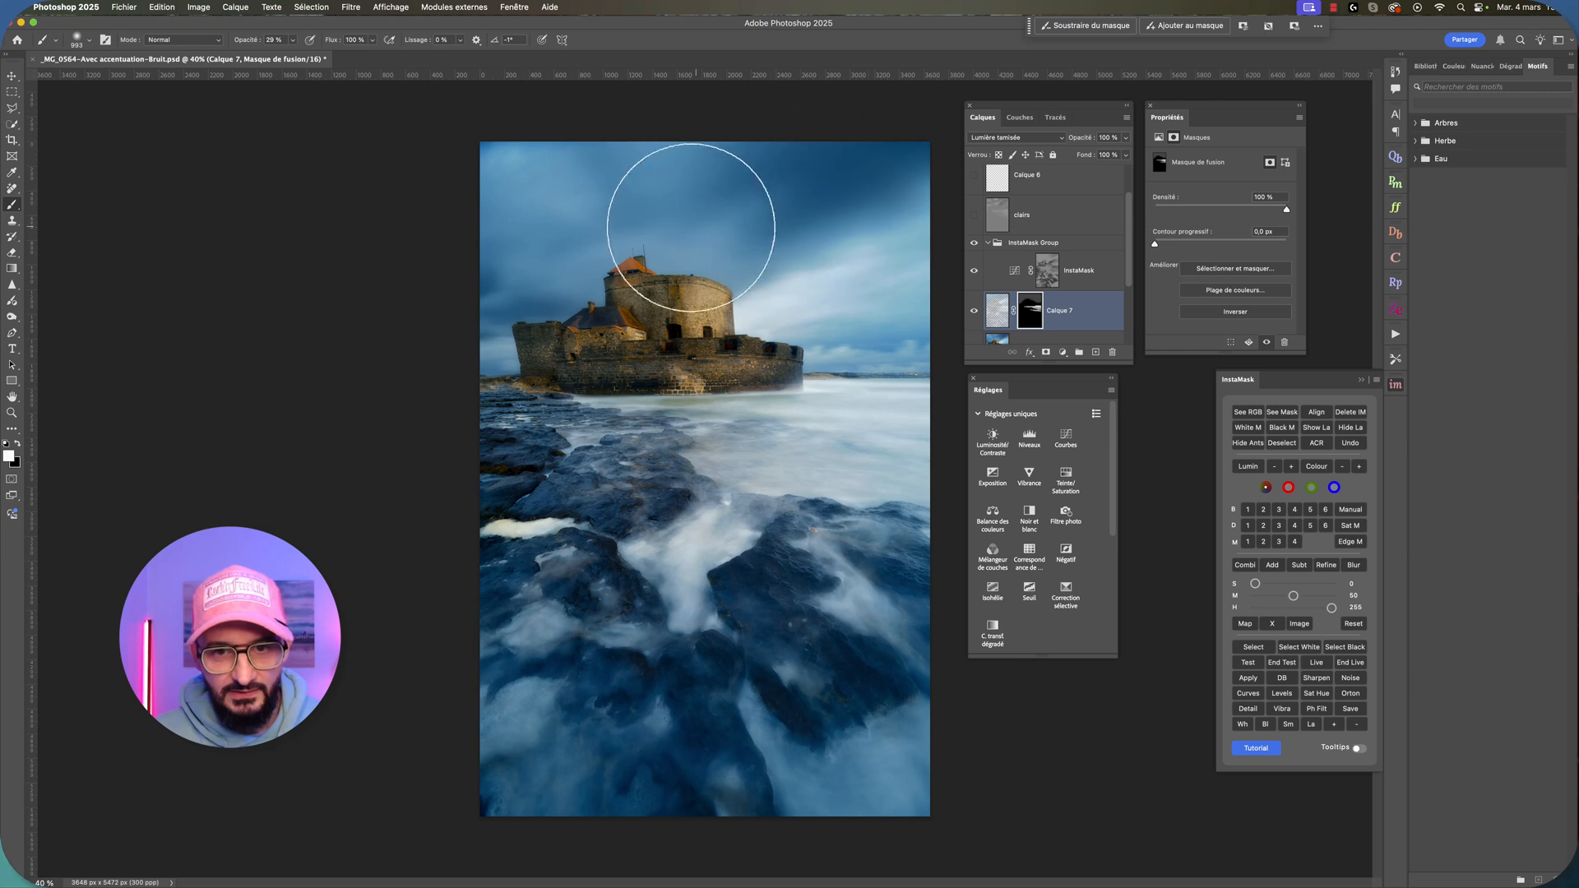
Step: Compare the image with Calque 7 and with the clairs layer, leaving Calque 7 shown and clairs hidden
{"action": "left_click", "coordinate": [975, 311]}
{"action": "left_click", "coordinate": [975, 311]}
{"action": "left_click", "coordinate": [975, 311]}
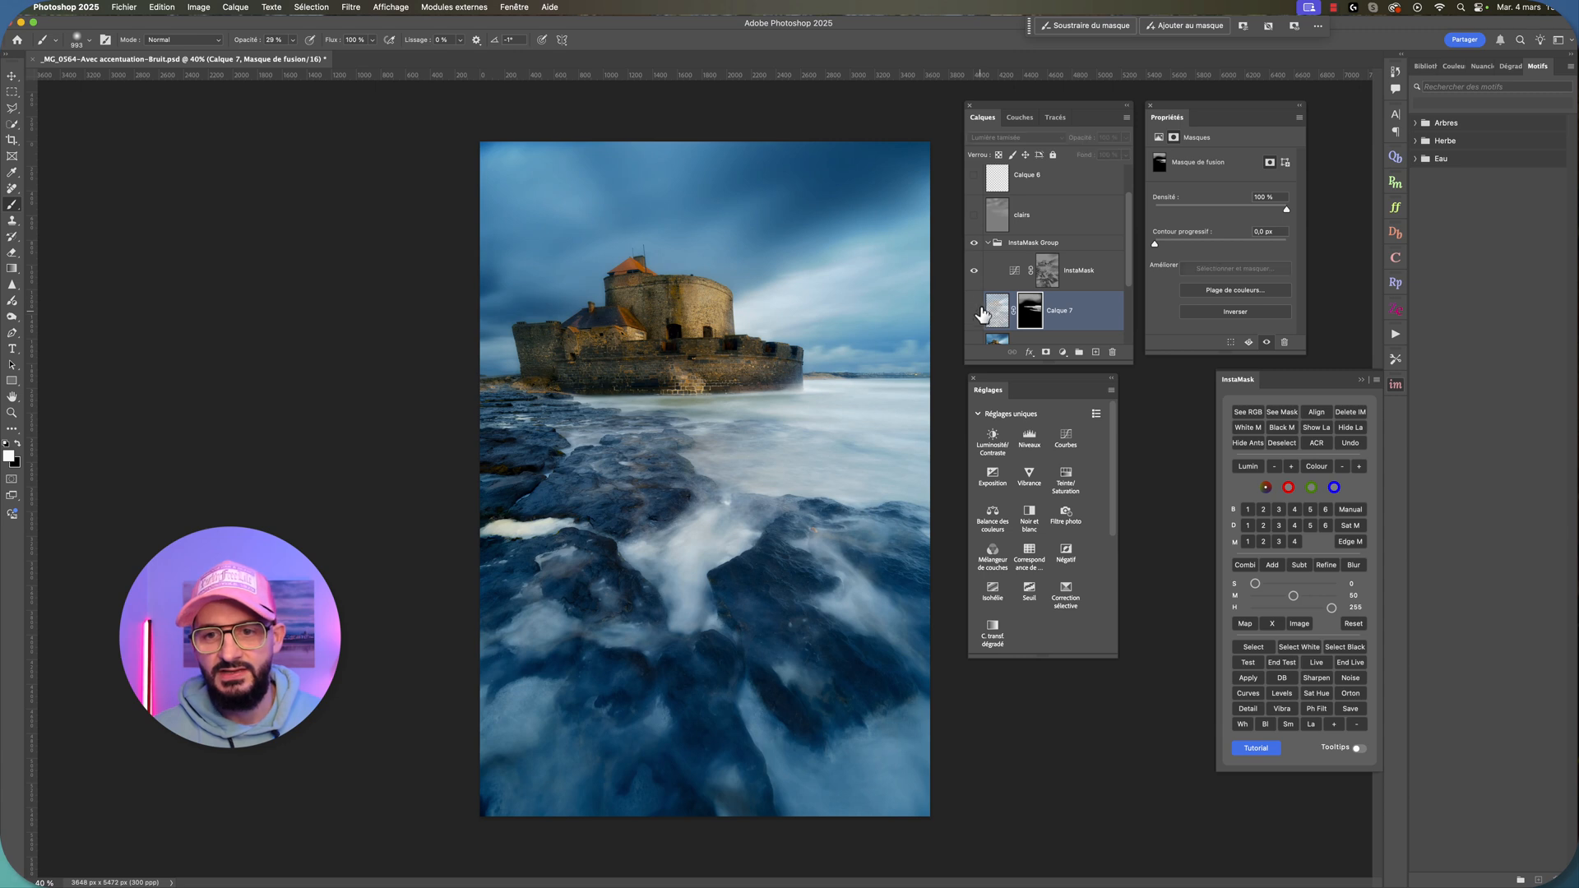
{"action": "left_click", "coordinate": [975, 216]}
{"action": "left_click", "coordinate": [975, 217]}
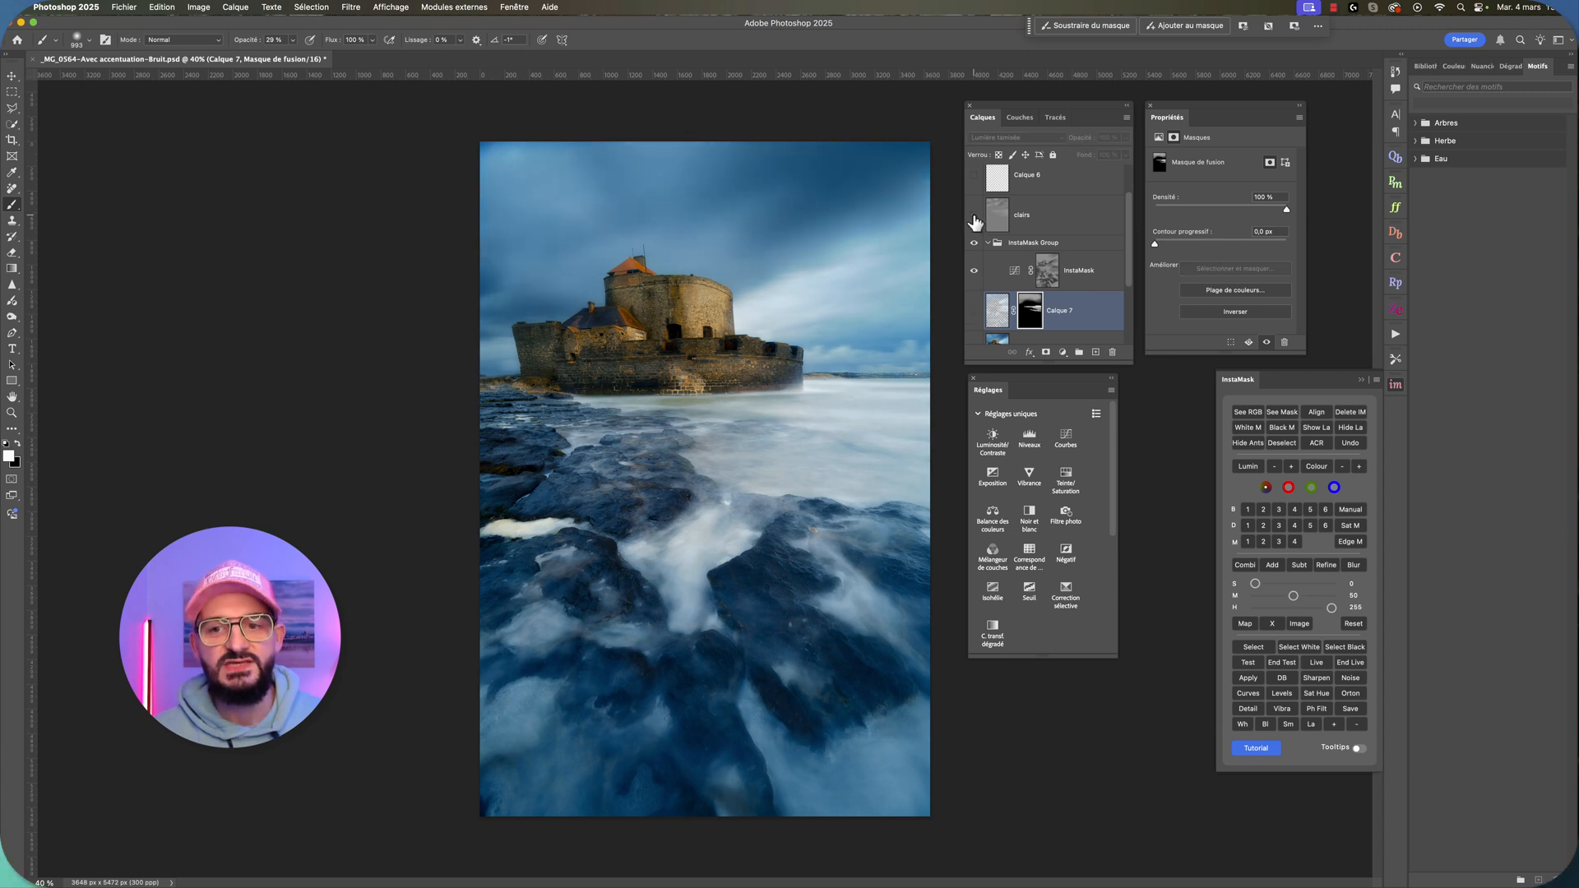
{"action": "left_click", "coordinate": [975, 217]}
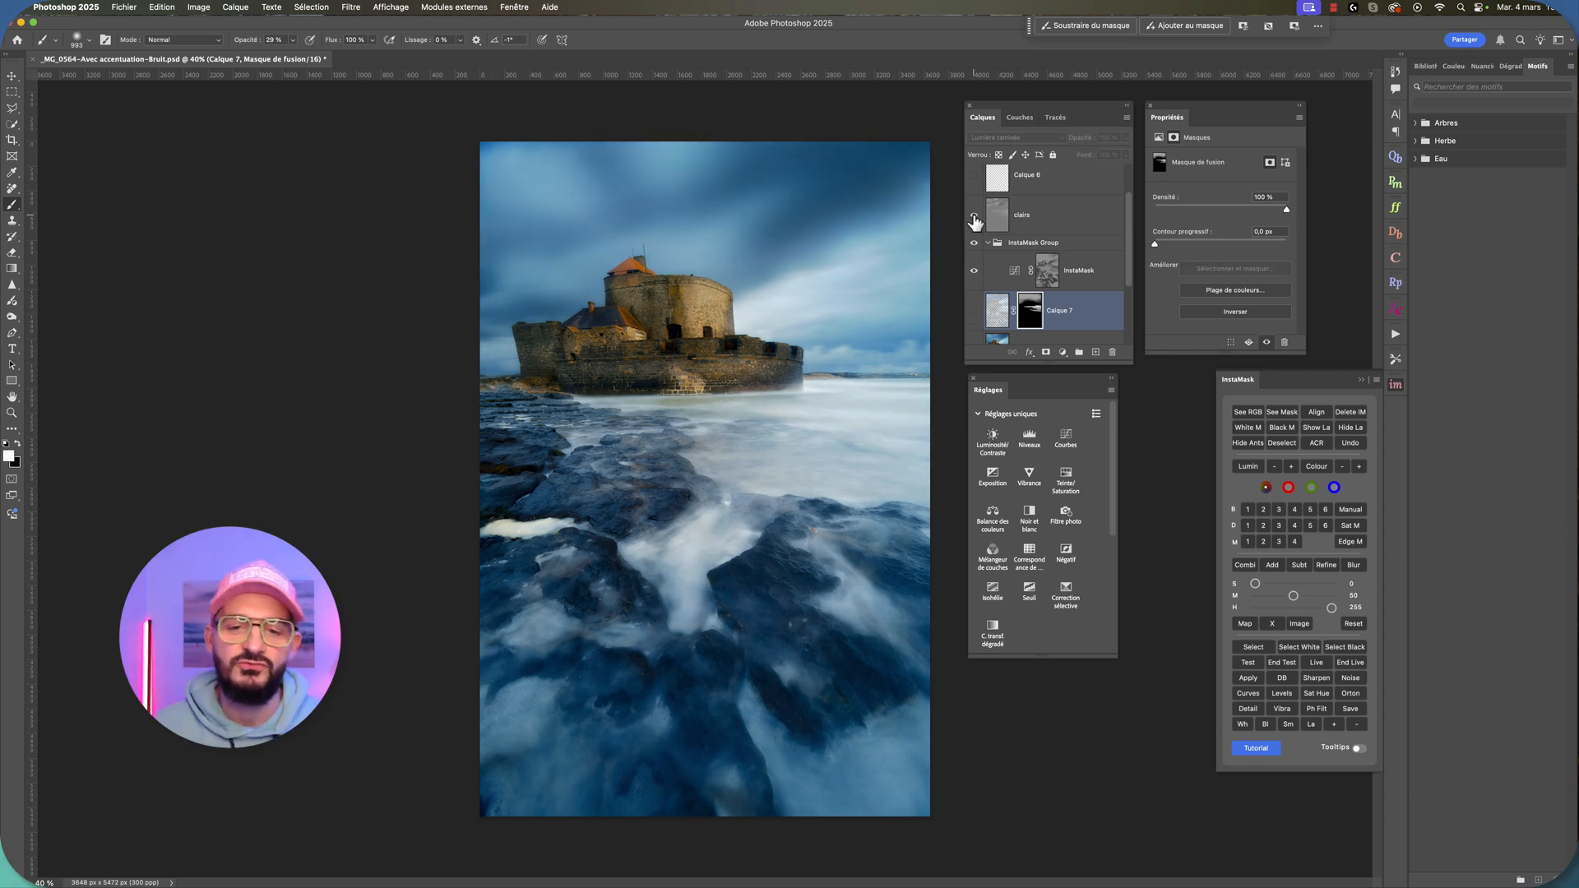
{"action": "left_click", "coordinate": [975, 220]}
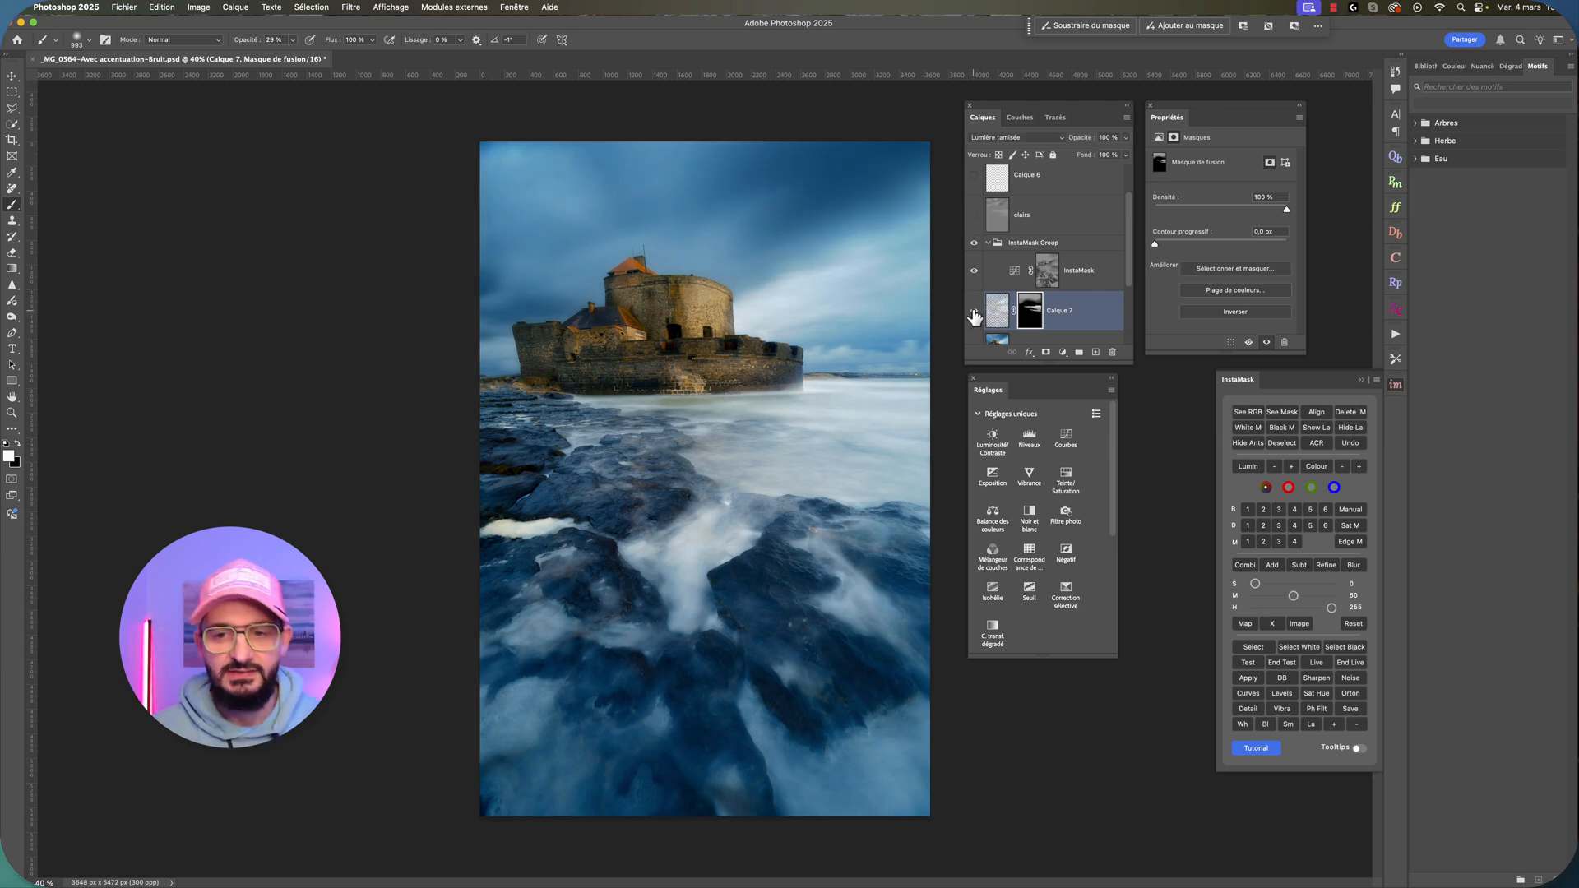
{"action": "left_click", "coordinate": [975, 313]}
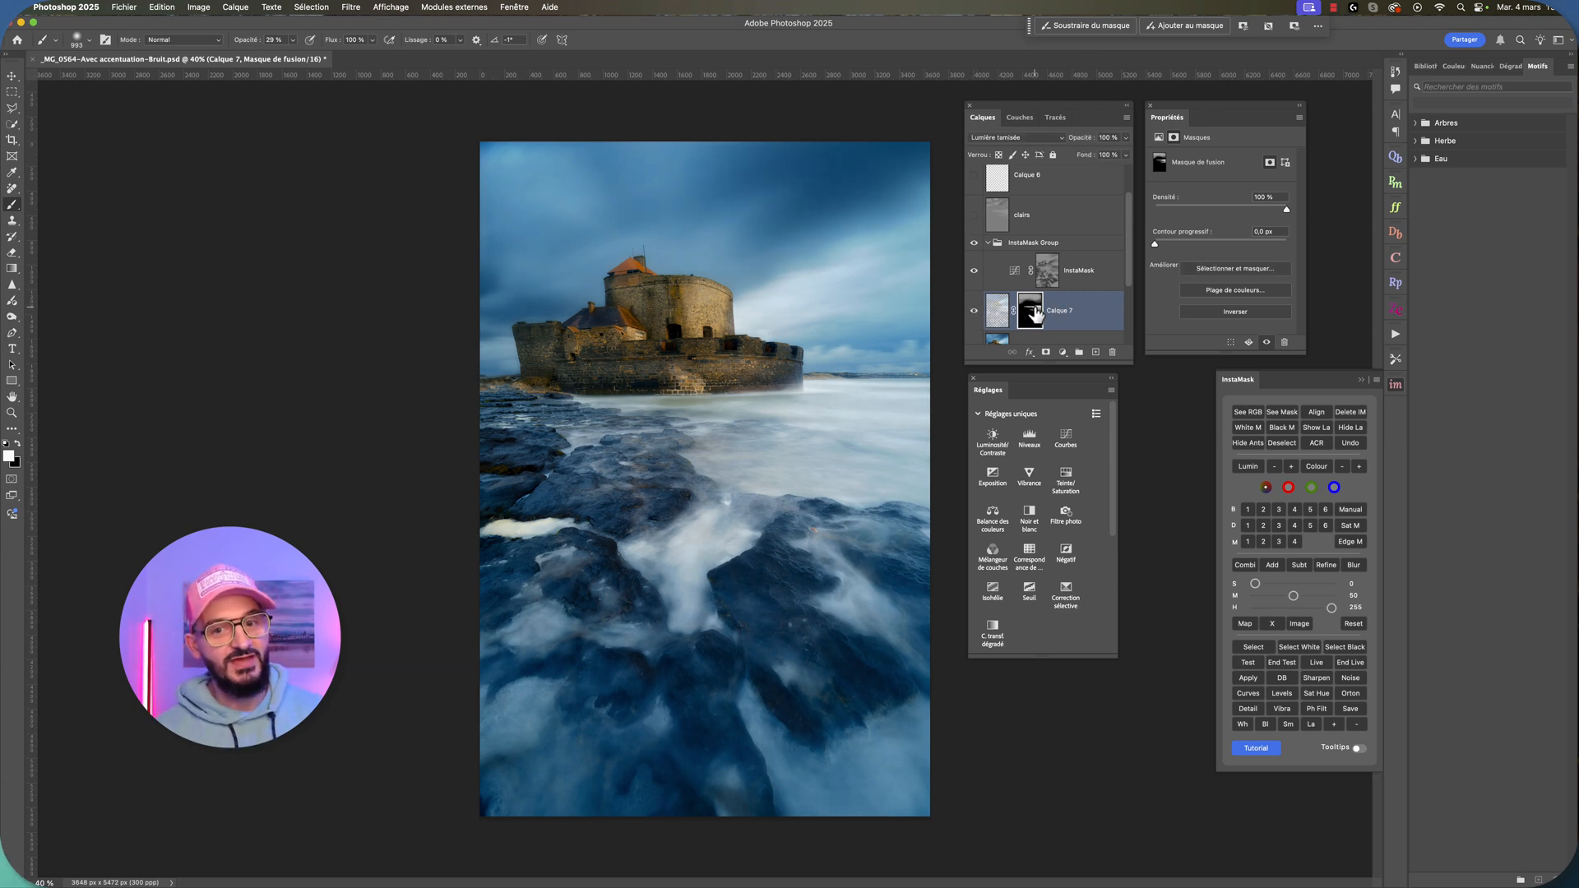